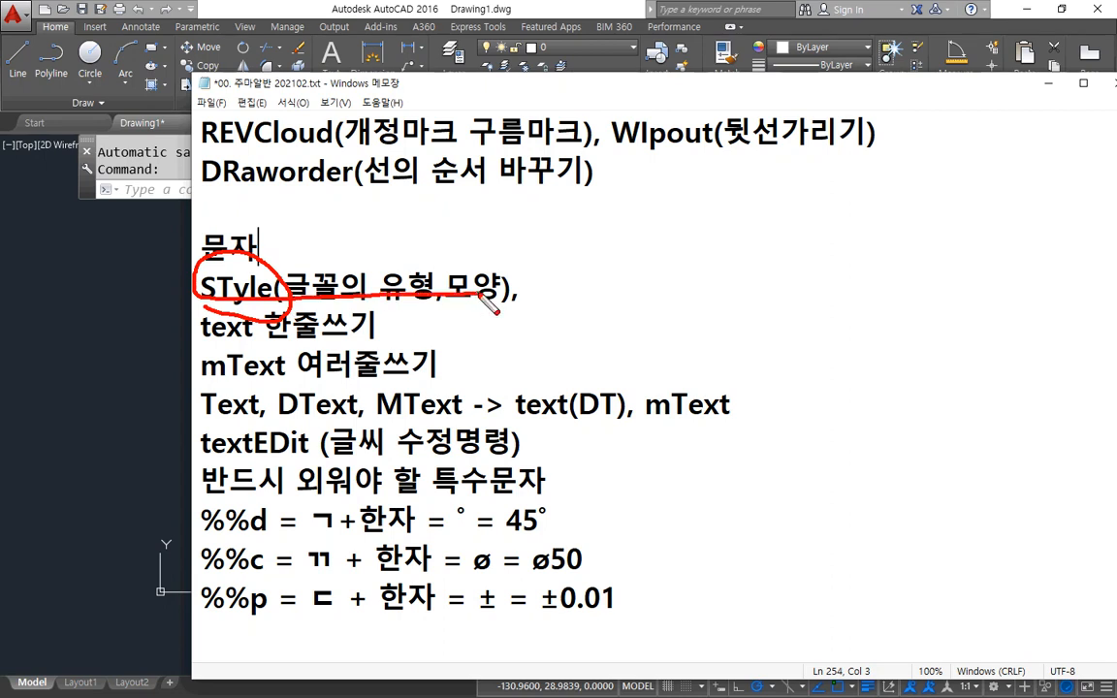
key("Escape")
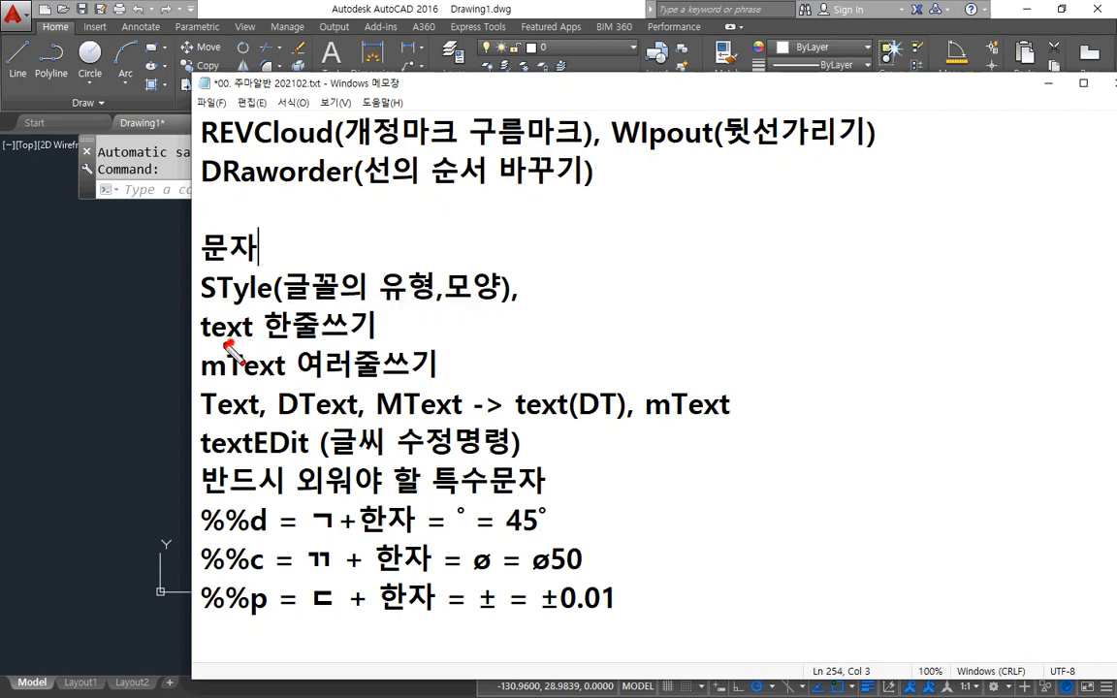
mouse_move(232, 342)
left_mouse_down()
mouse_move(246, 313)
mouse_move(250, 325)
left_mouse_up()
mouse_move(189, 284)
left_mouse_down()
mouse_move(171, 298)
mouse_move(184, 331)
left_mouse_up()
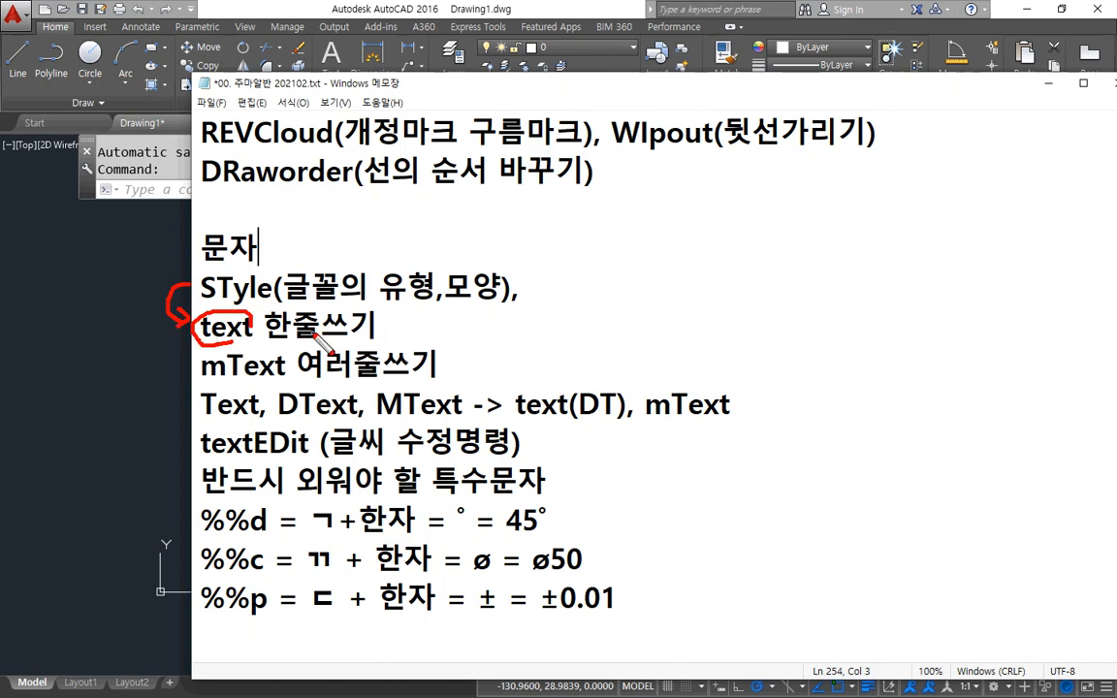
mouse_move(385, 325)
left_mouse_down()
mouse_move(606, 324)
mouse_move(602, 308)
left_mouse_up()
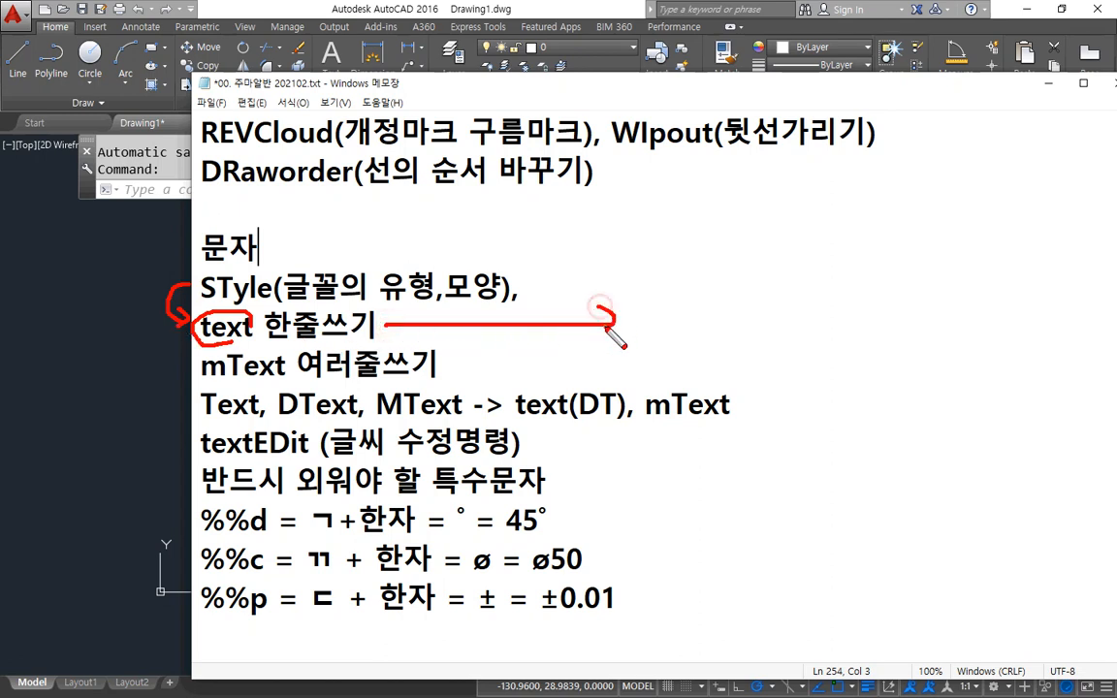
left_click_drag(722, 289, 785, 329)
mouse_move(568, 440)
left_mouse_down()
mouse_move(750, 380)
mouse_move(729, 370)
mouse_move(771, 364)
left_mouse_up()
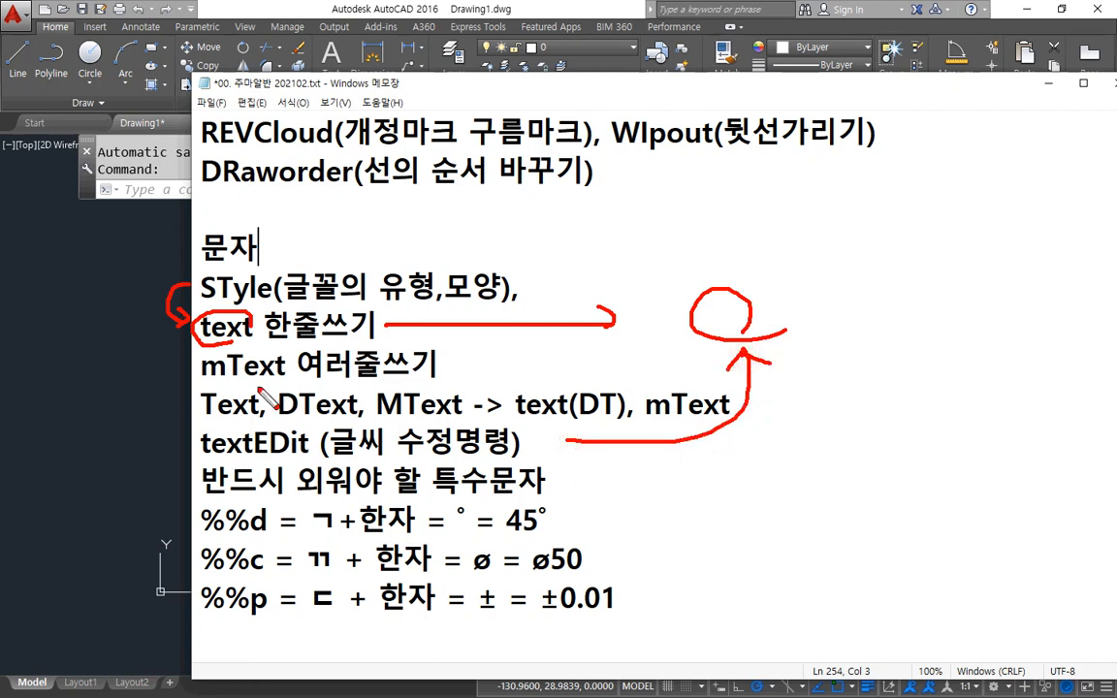
key("e")
mouse_move(261, 383)
left_mouse_down()
mouse_move(210, 374)
mouse_move(280, 371)
left_mouse_up()
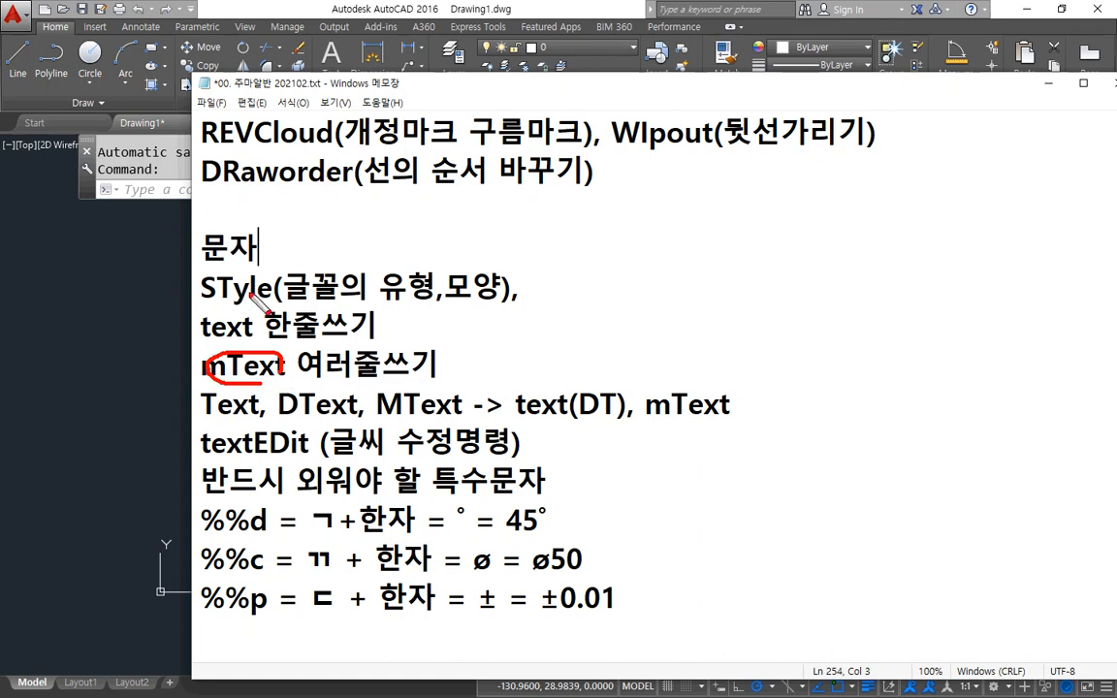
mouse_move(237, 277)
left_mouse_down()
mouse_move(206, 291)
mouse_move(237, 281)
mouse_move(242, 295)
mouse_move(213, 296)
mouse_move(232, 295)
left_mouse_up()
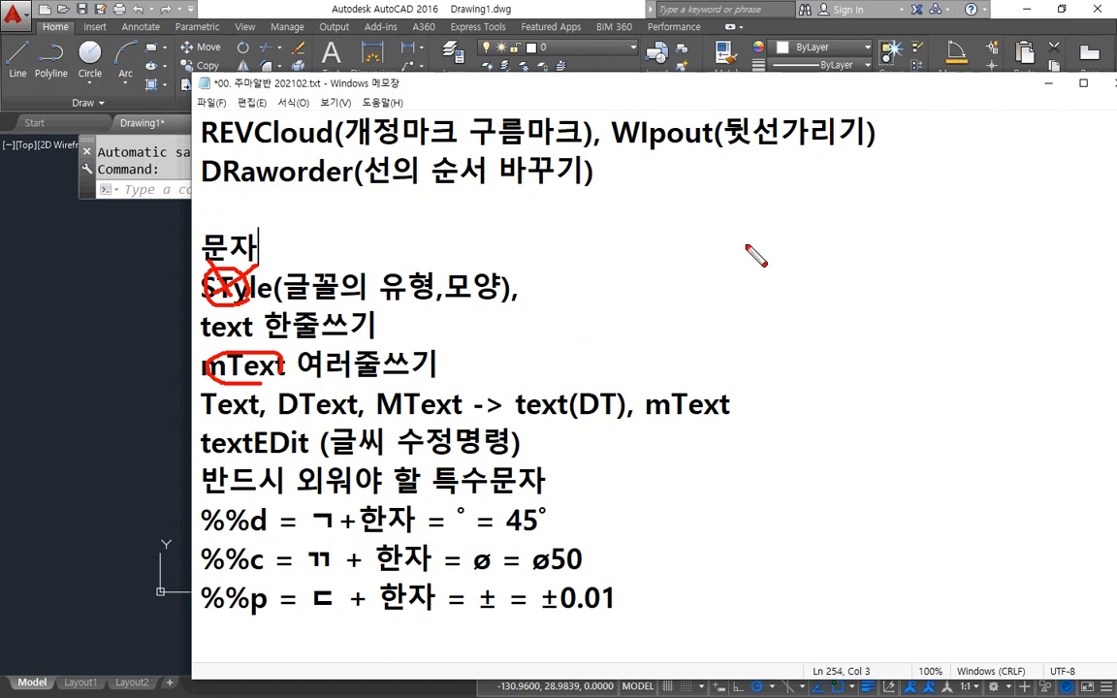
mouse_move(776, 238)
left_mouse_down()
mouse_move(809, 230)
mouse_move(782, 238)
left_mouse_up()
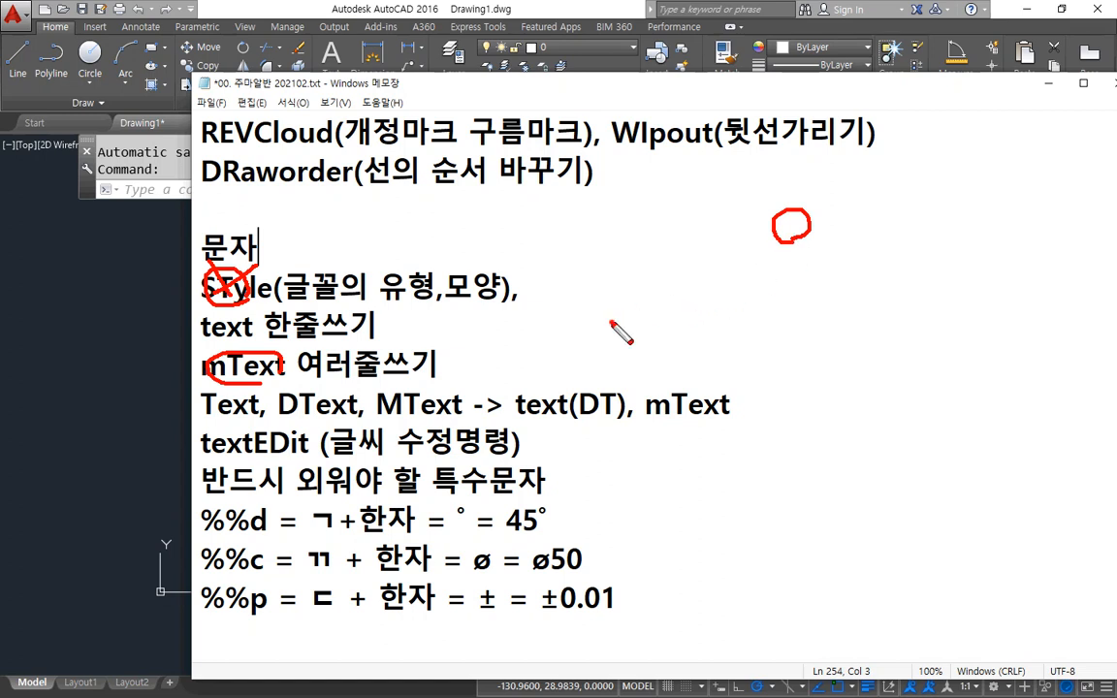
mouse_move(611, 322)
left_mouse_down()
mouse_move(620, 312)
mouse_move(608, 324)
mouse_move(599, 308)
mouse_move(773, 230)
left_mouse_up()
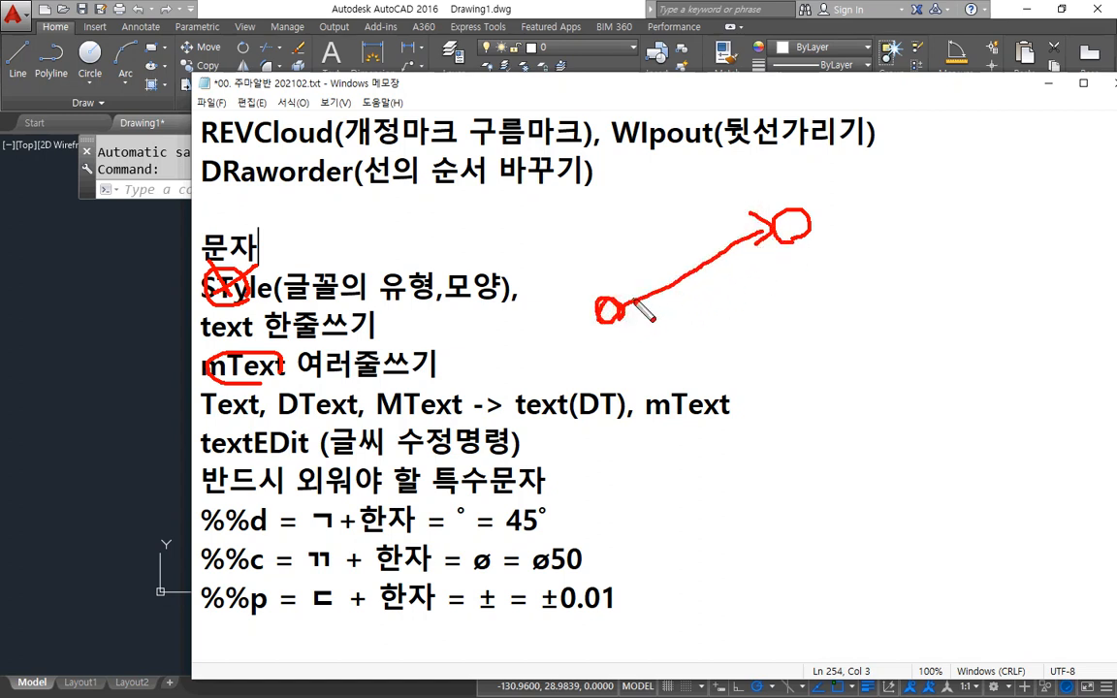
left_click_drag(628, 294, 610, 309)
left_click_drag(612, 309, 638, 313)
left_click_drag(832, 384, 849, 411)
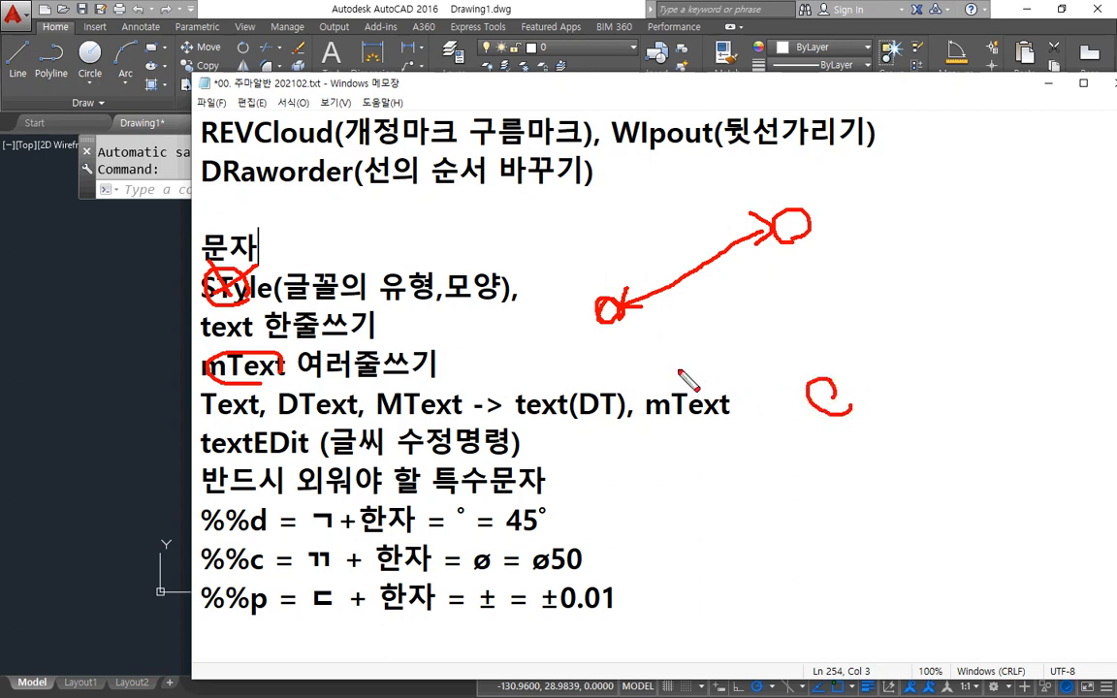
left_click_drag(621, 322, 792, 378)
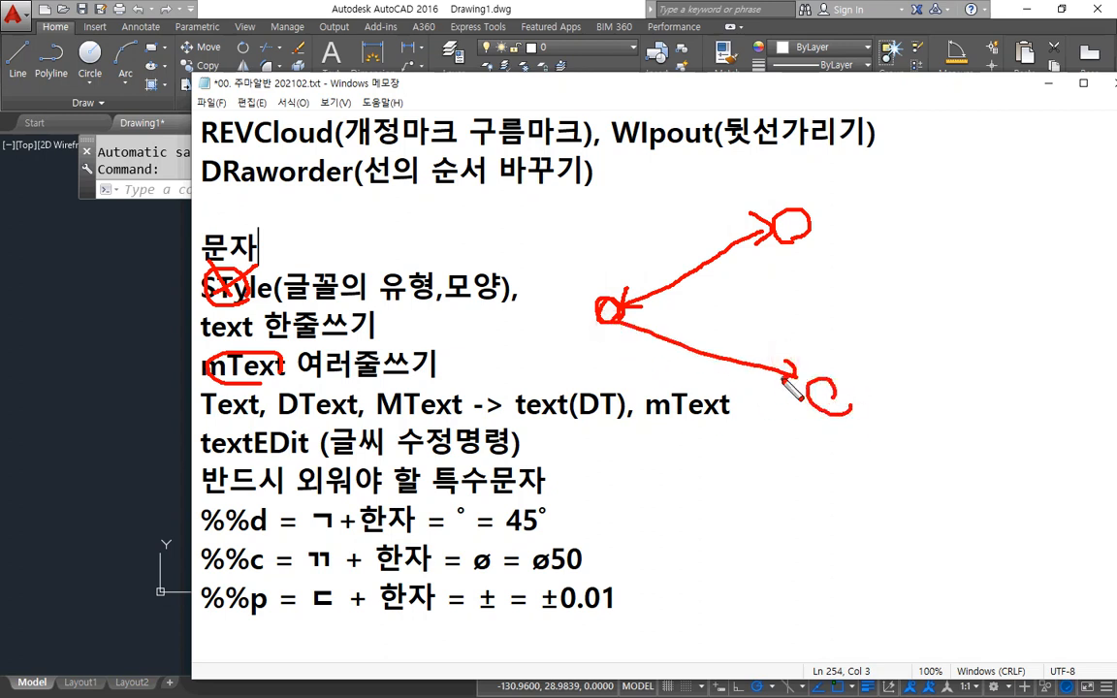
left_click_drag(801, 260, 812, 314)
mouse_move(793, 302)
left_mouse_down()
mouse_move(813, 315)
mouse_move(831, 299)
left_mouse_up()
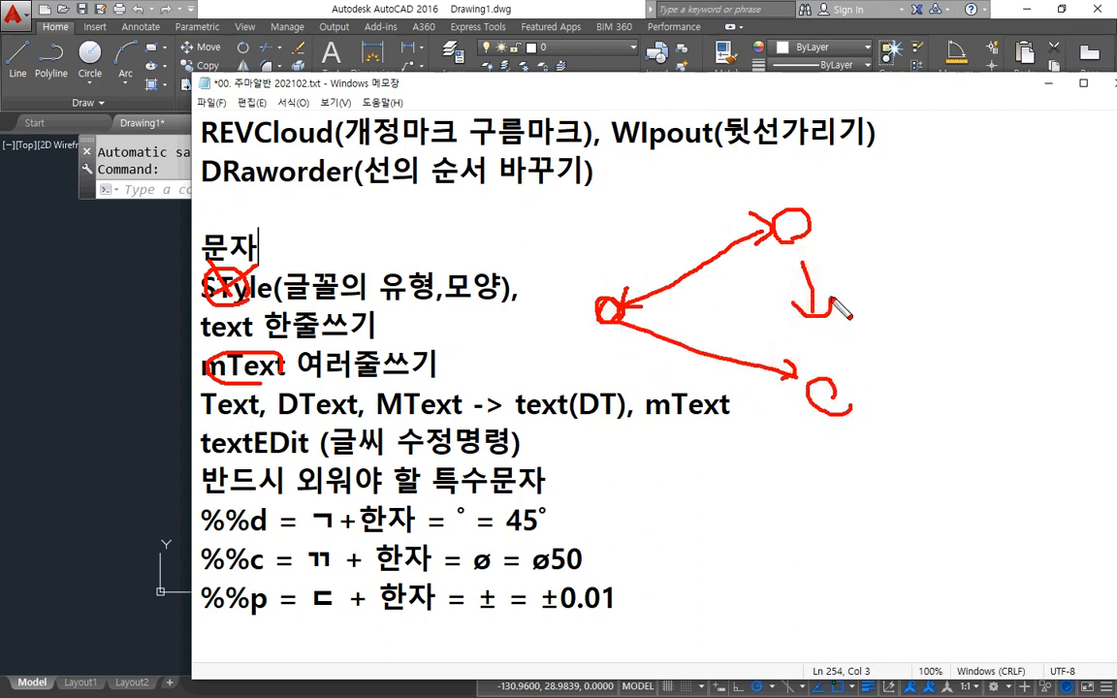
mouse_move(859, 411)
left_mouse_down()
mouse_move(958, 407)
mouse_move(949, 419)
left_mouse_up()
mouse_move(786, 244)
left_mouse_down()
mouse_move(794, 230)
mouse_move(783, 227)
mouse_move(861, 256)
mouse_move(923, 331)
mouse_move(907, 335)
left_mouse_up()
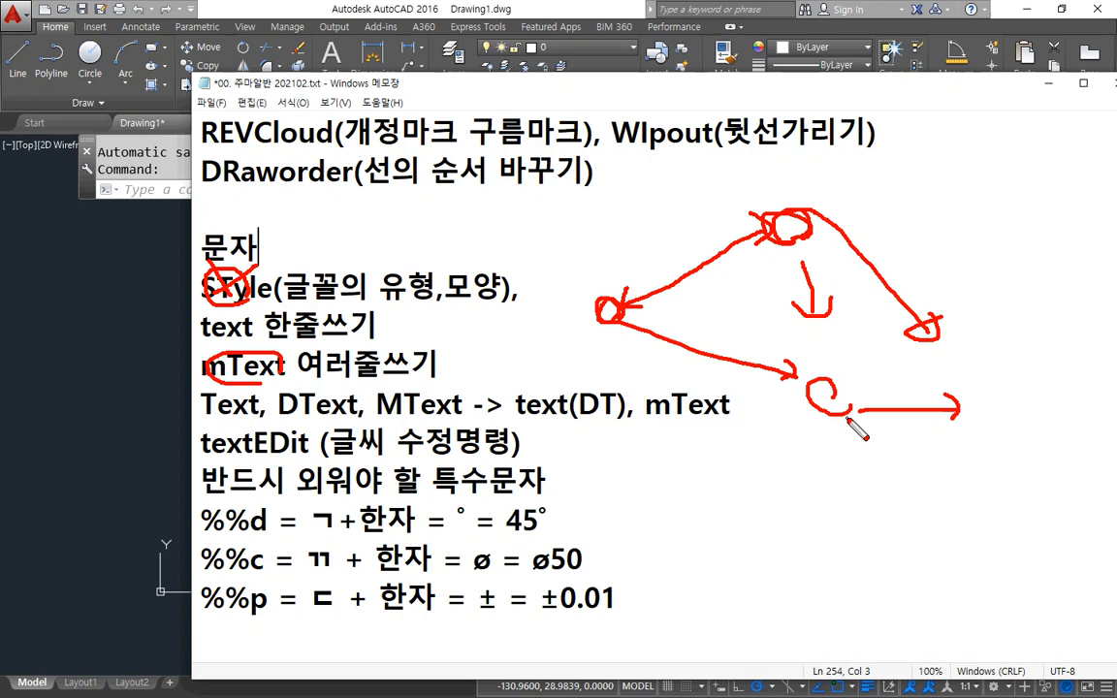
key("e")
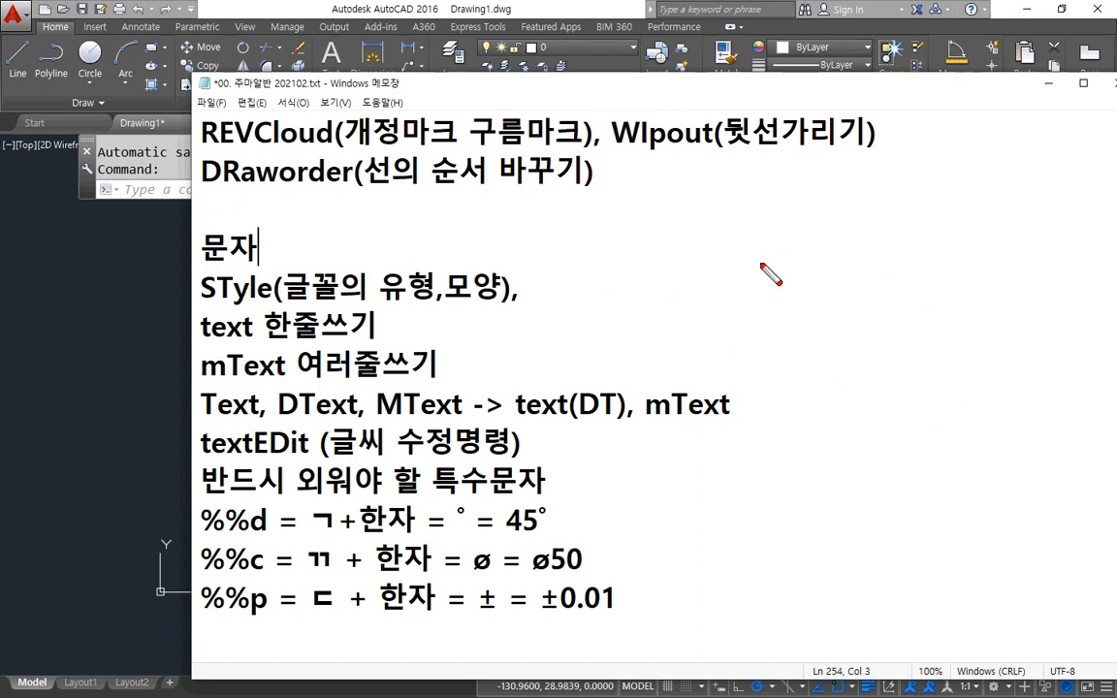
mouse_move(200, 303)
left_mouse_down()
mouse_move(280, 308)
mouse_move(207, 308)
mouse_move(242, 305)
left_mouse_up()
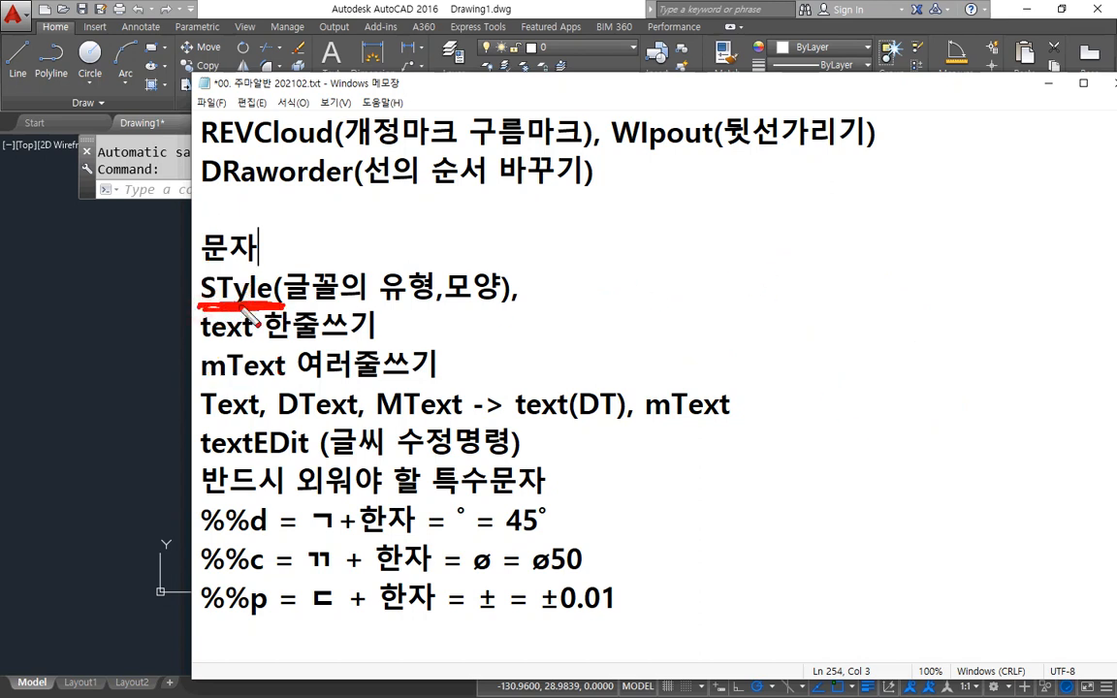
key("Escape")
Remove the trailing comma from the STyle line and insert an empty line beneath the 문자 heading
left_click(563, 282)
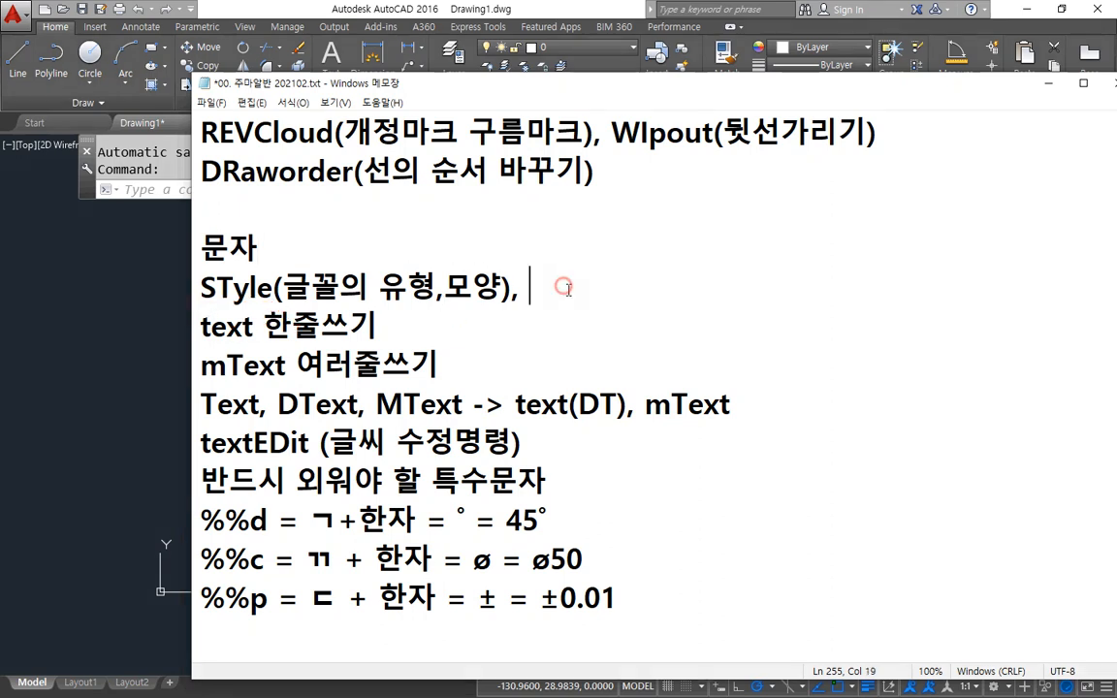
key("BackSpace")
key("Up")
key("Return")
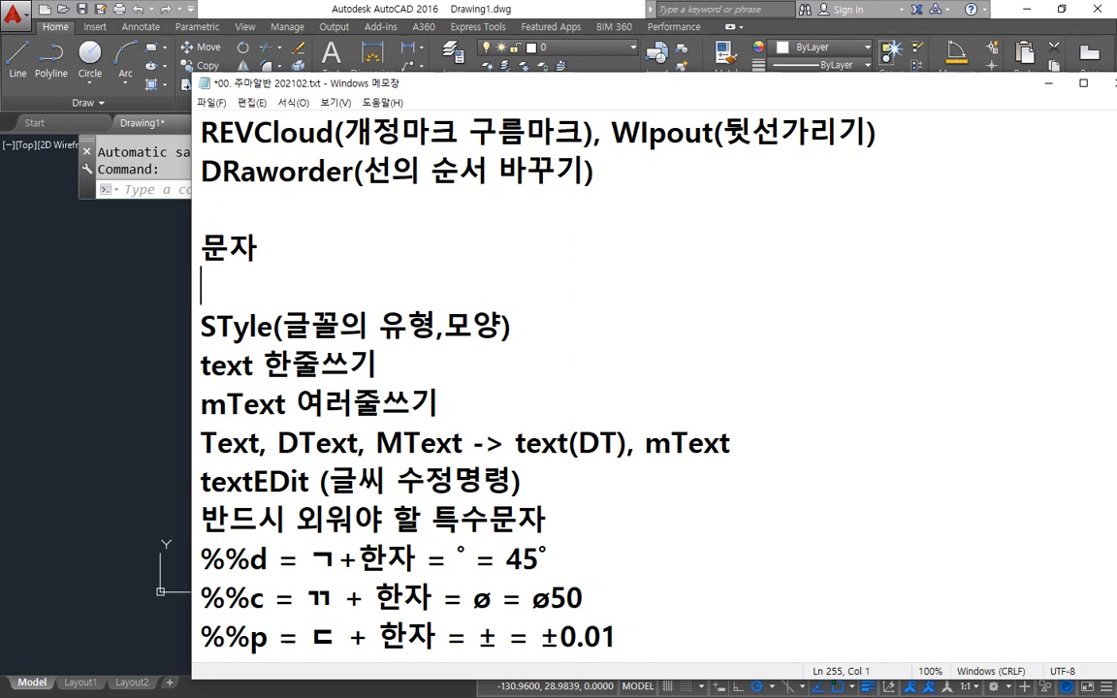
Write the first note under the 문자 heading as "1. 도면에 사용되어지는 문자 = 고딕을 원칙으로 합니다."
type("1. 도")
type("면에 사용되")
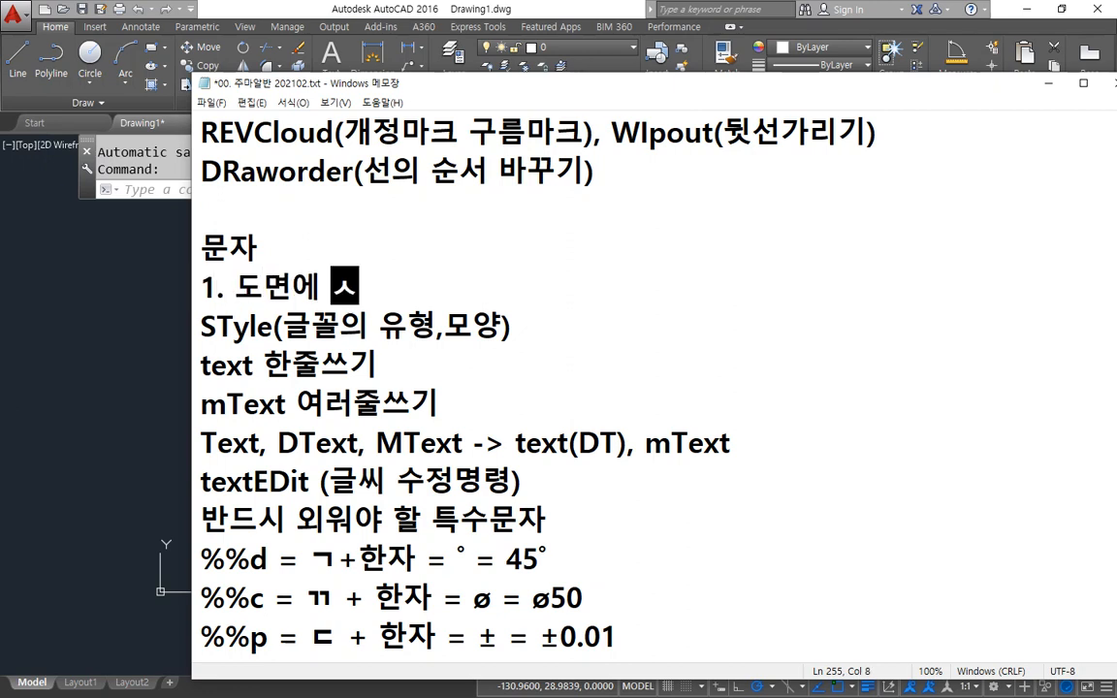
type("어지는 문자")
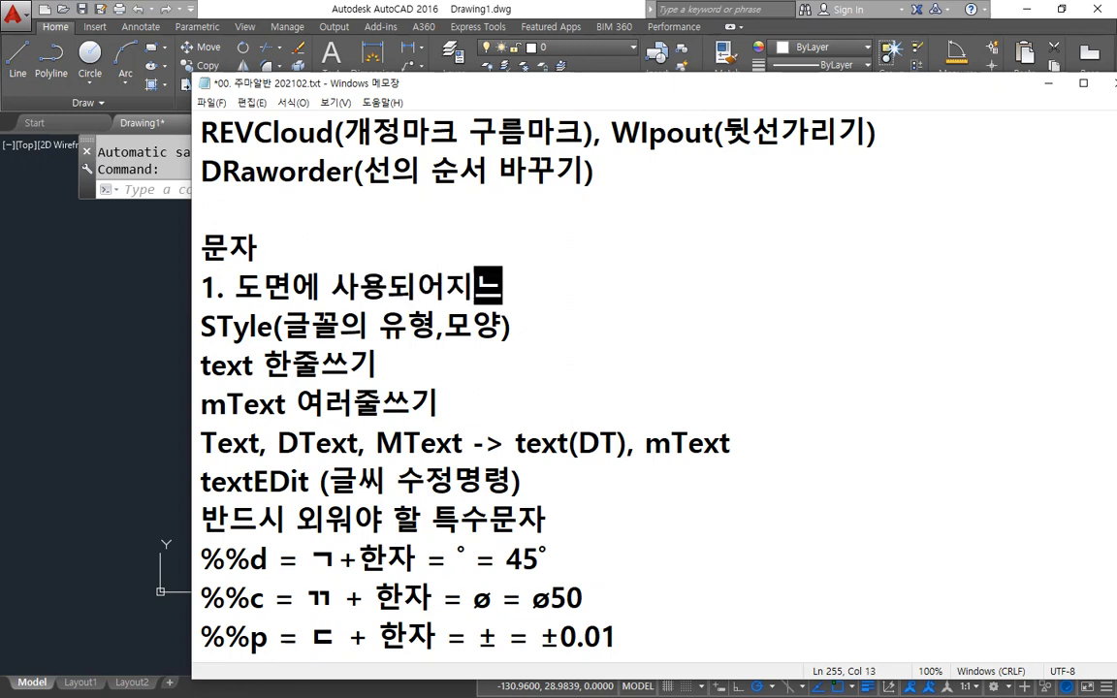
type(" = 곰")
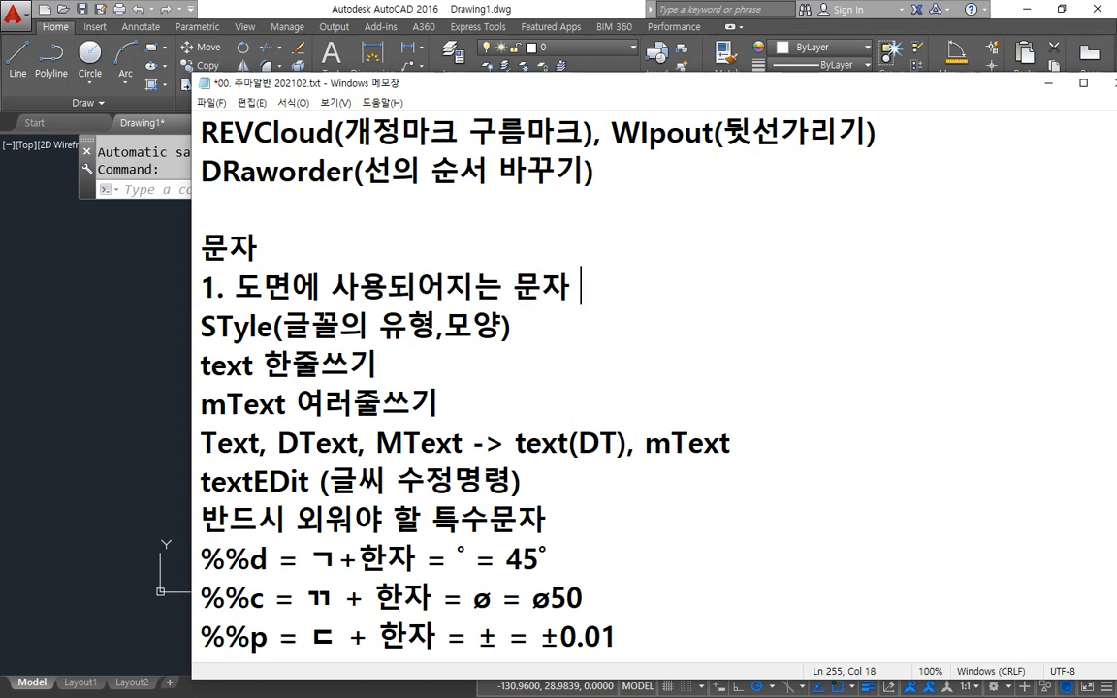
type("딕을 원칙읍")
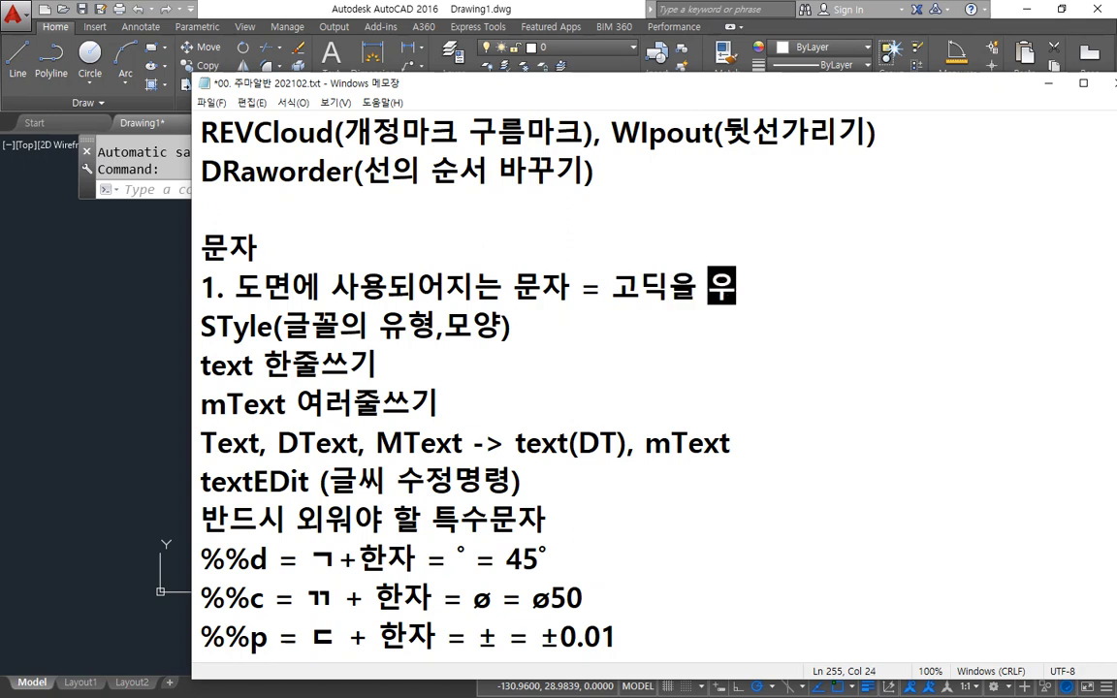
type("로 합니ㅏ")
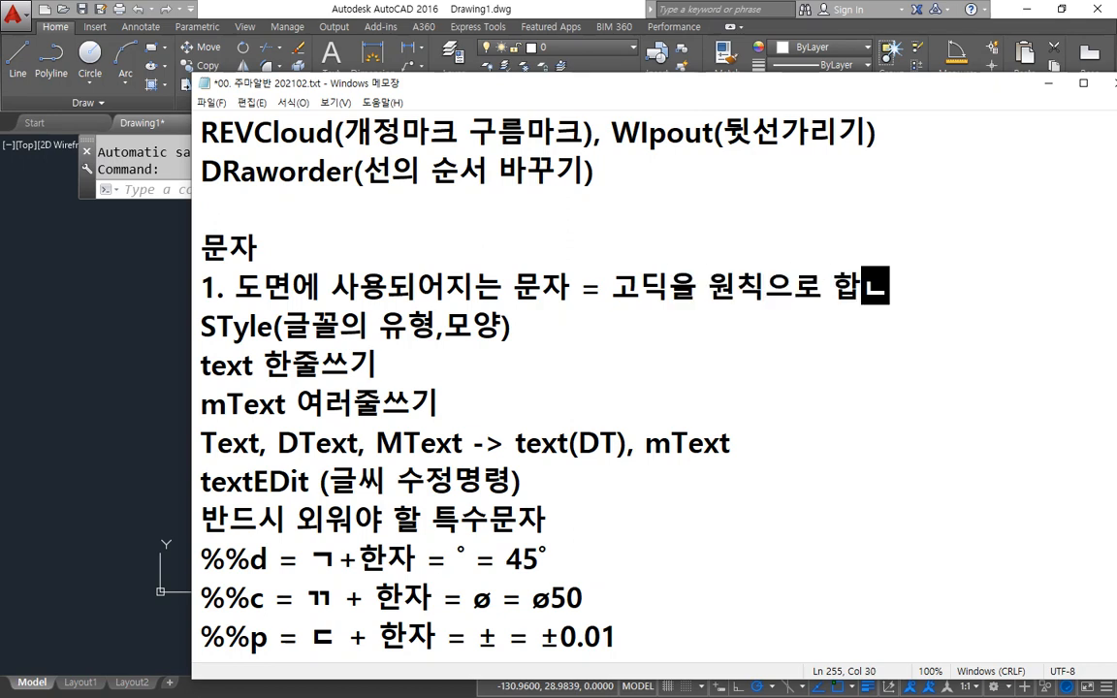
type("다.")
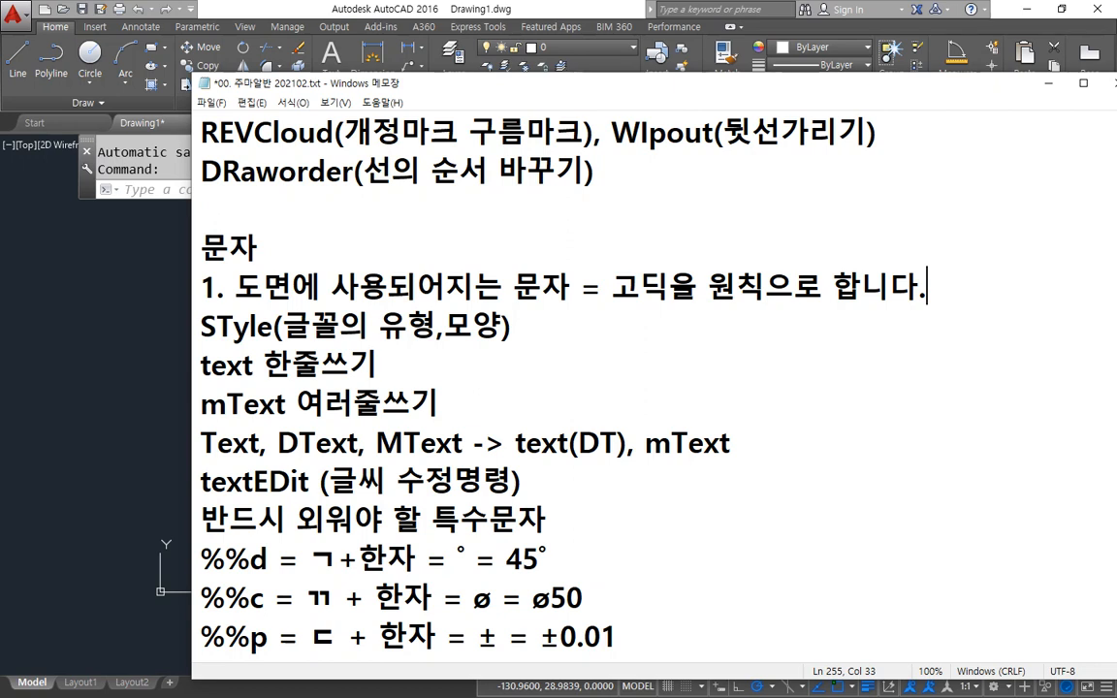
Add an indented sub-item beneath note 1 reading "- 도면의 가독성을 높이기 위함"
key("Return")
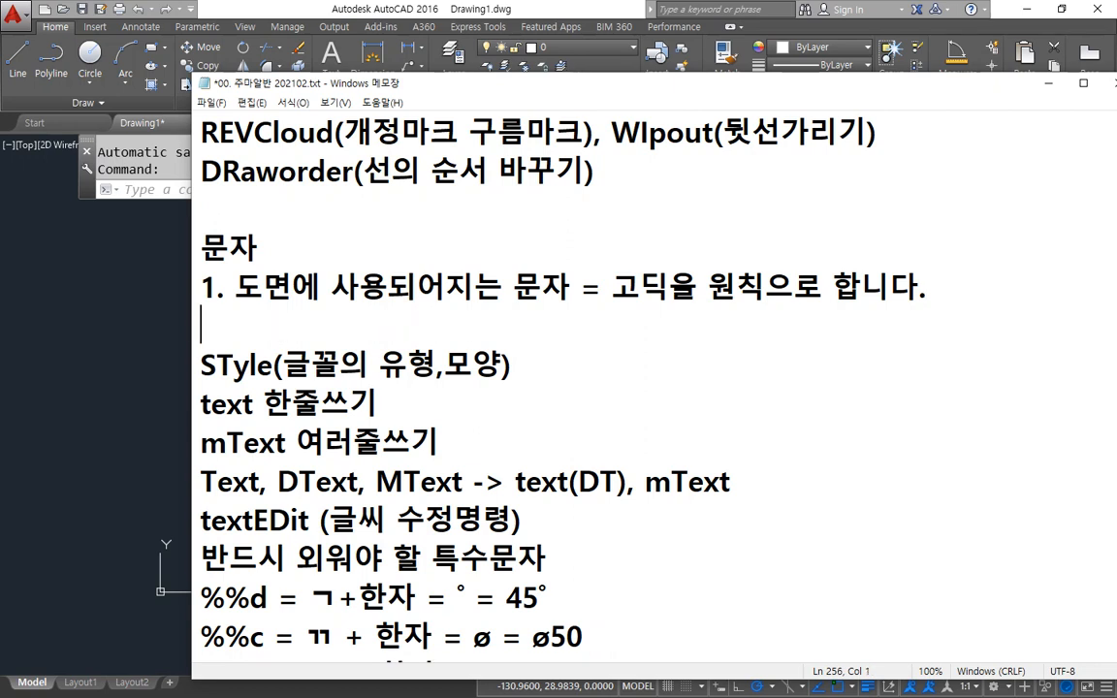
type("- 도면의 가독")
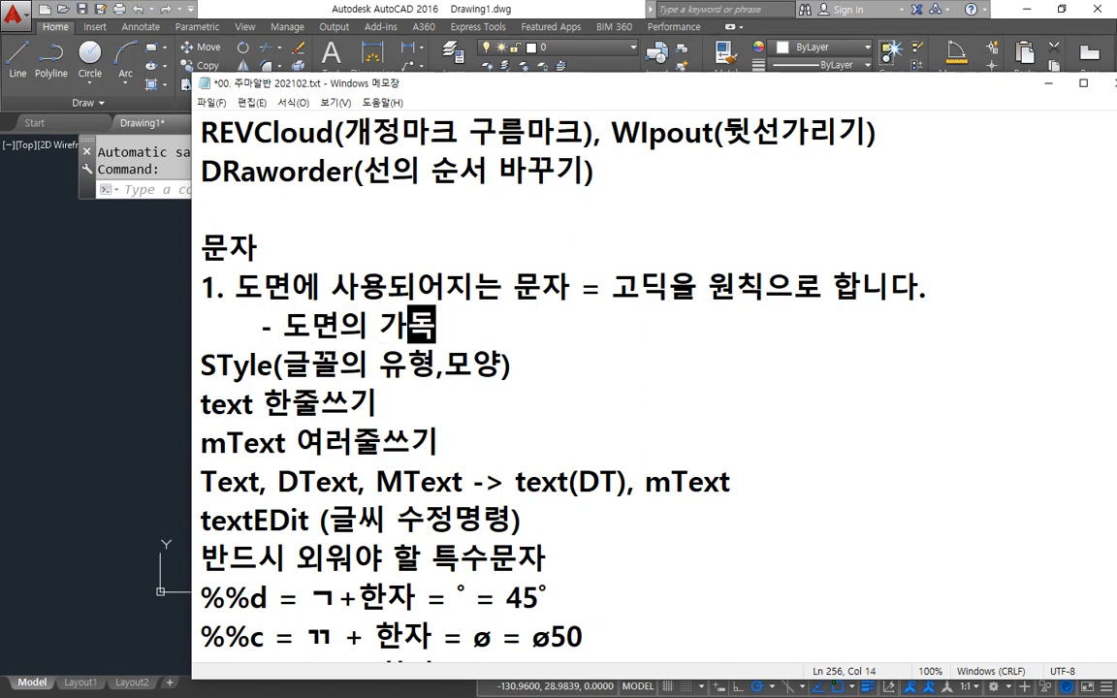
type("성을 높이기 위함")
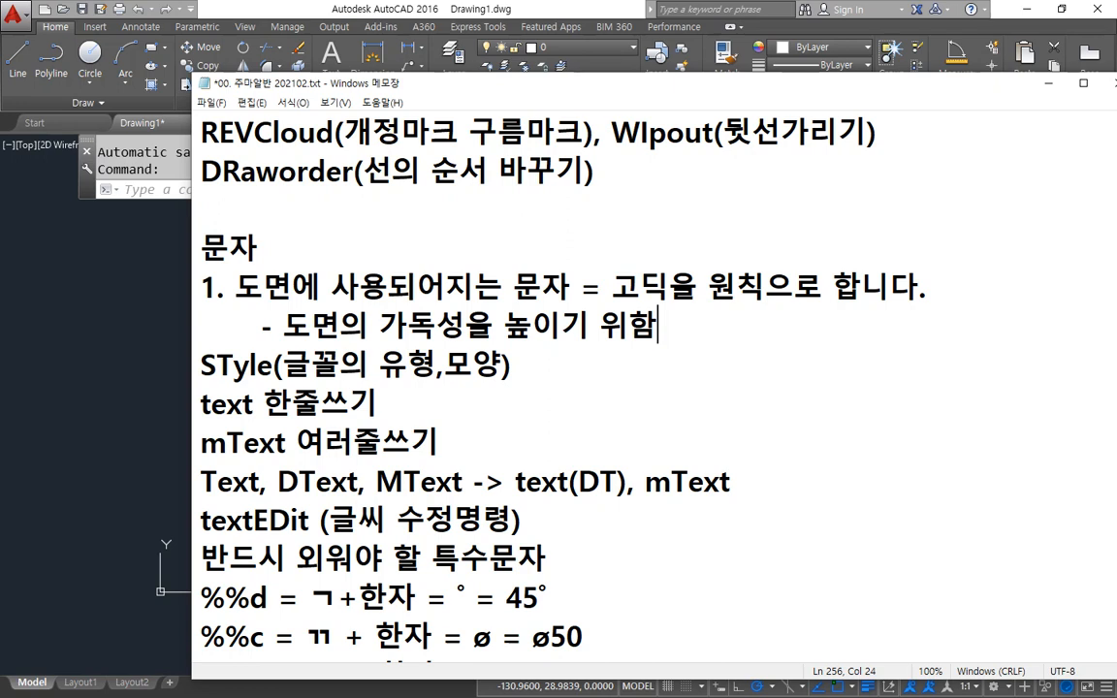
Add the second note on a new line as "2. 폰트가 누구나 다 있어야 합니다."
key("Return")
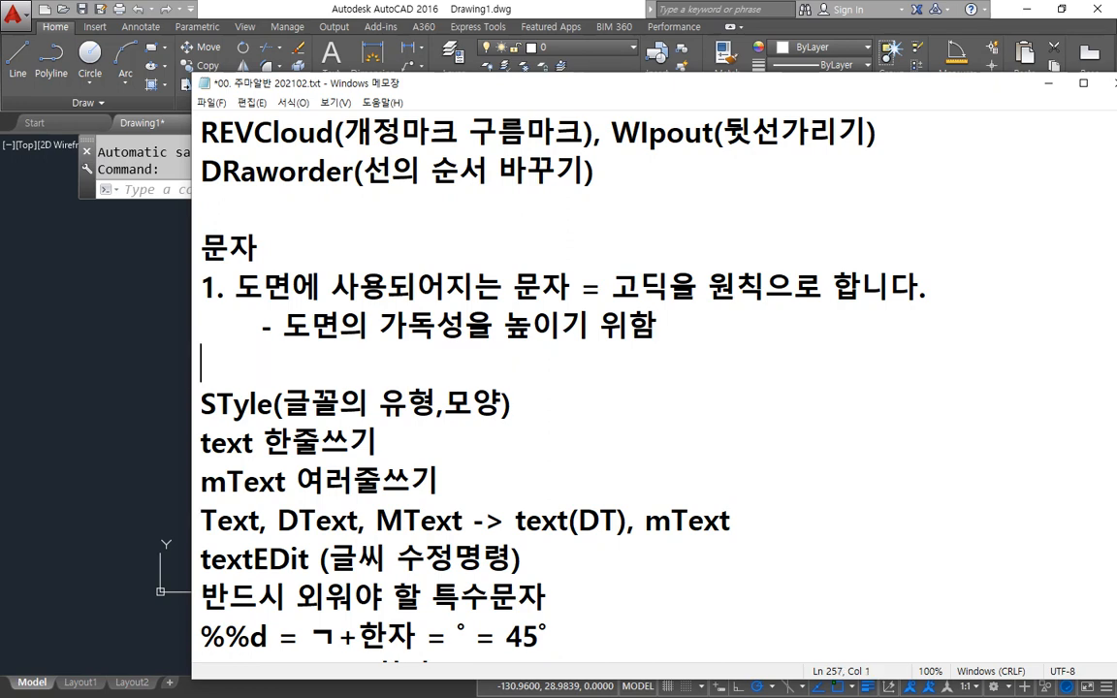
type("2.")
type("vh")
key("BackSpace")
key("BackSpace")
key("Hangul")
type("폰ㅌ")
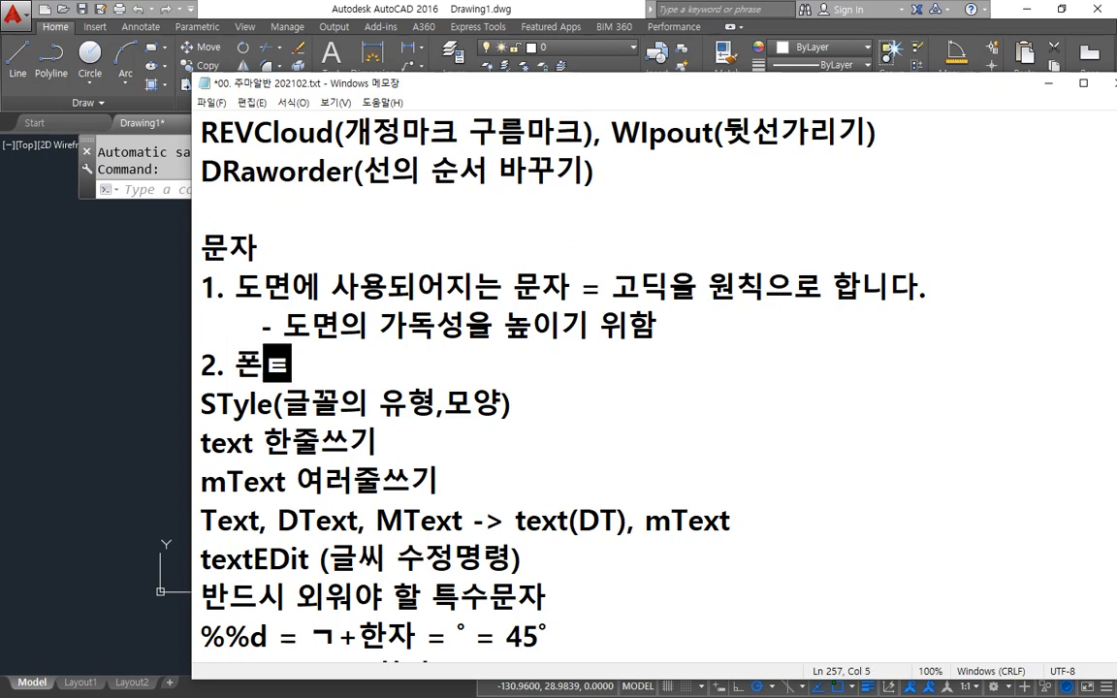
type("트가 누")
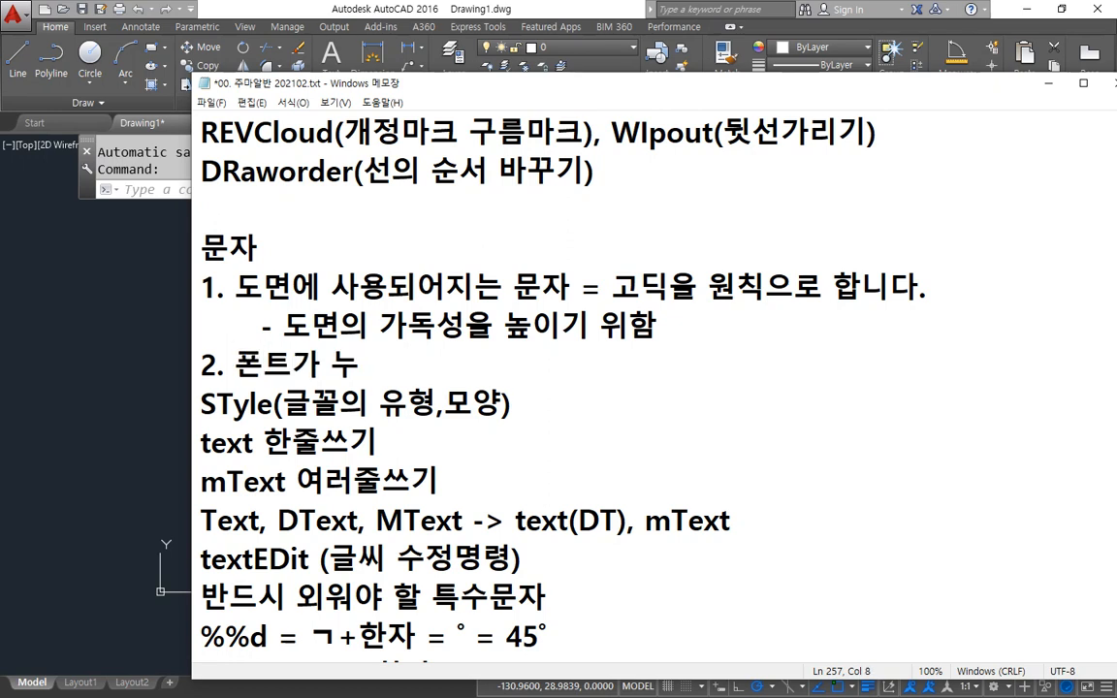
type("가나")
key("BackSpace")
key("BackSpace")
type("구")
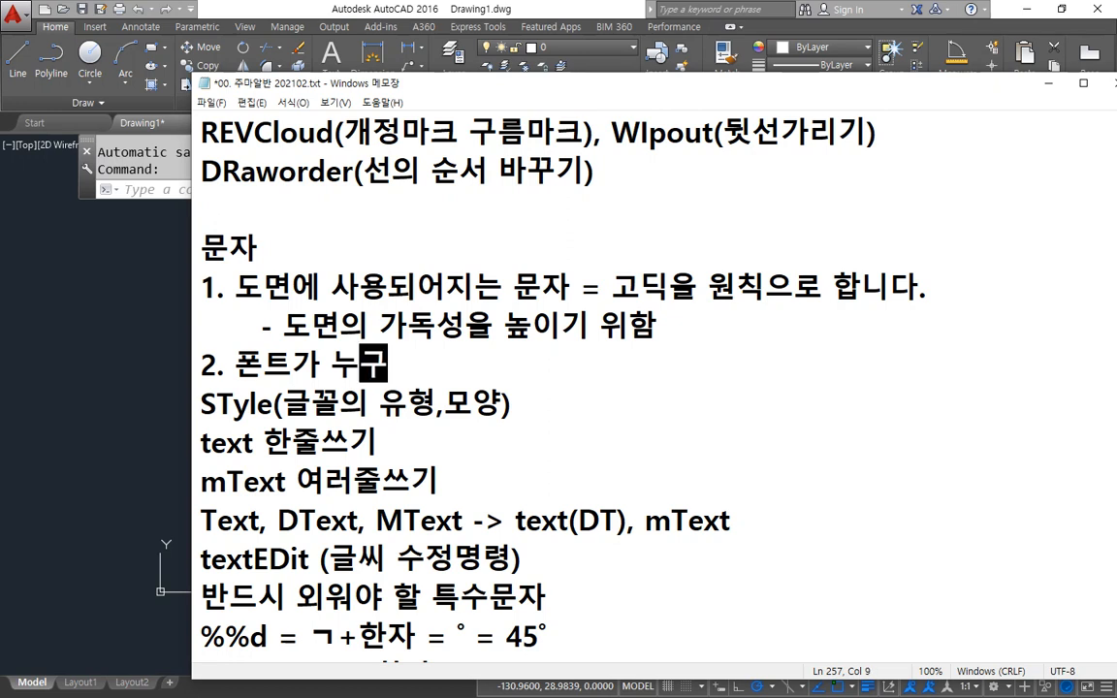
type("나 다 있어야")
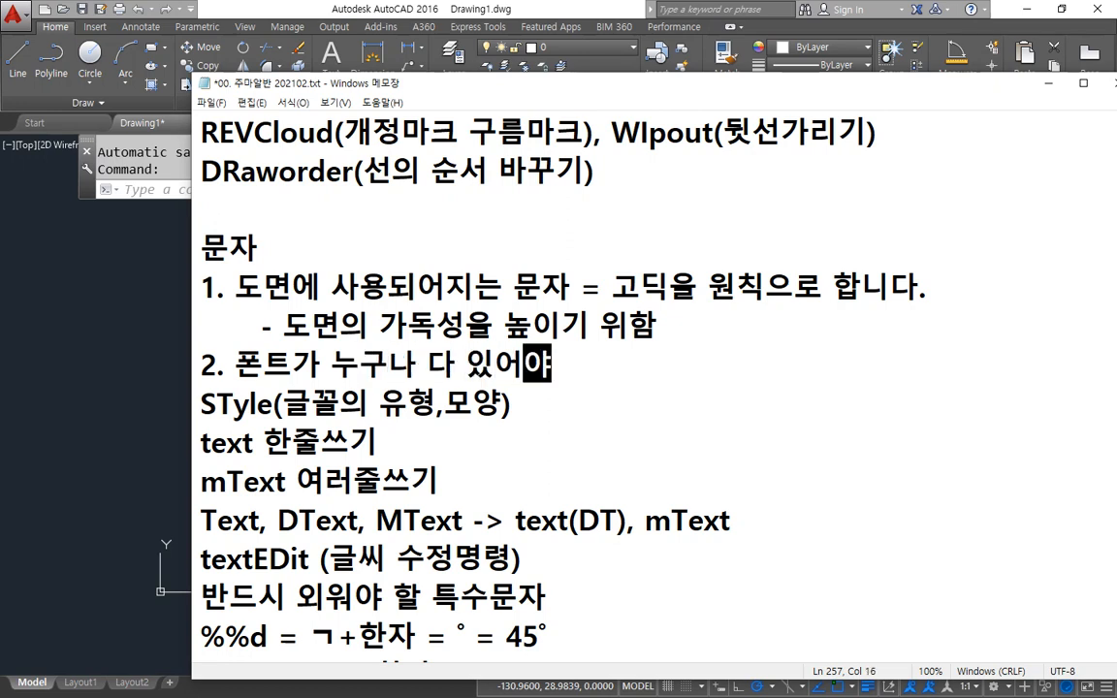
type(" 합니다.")
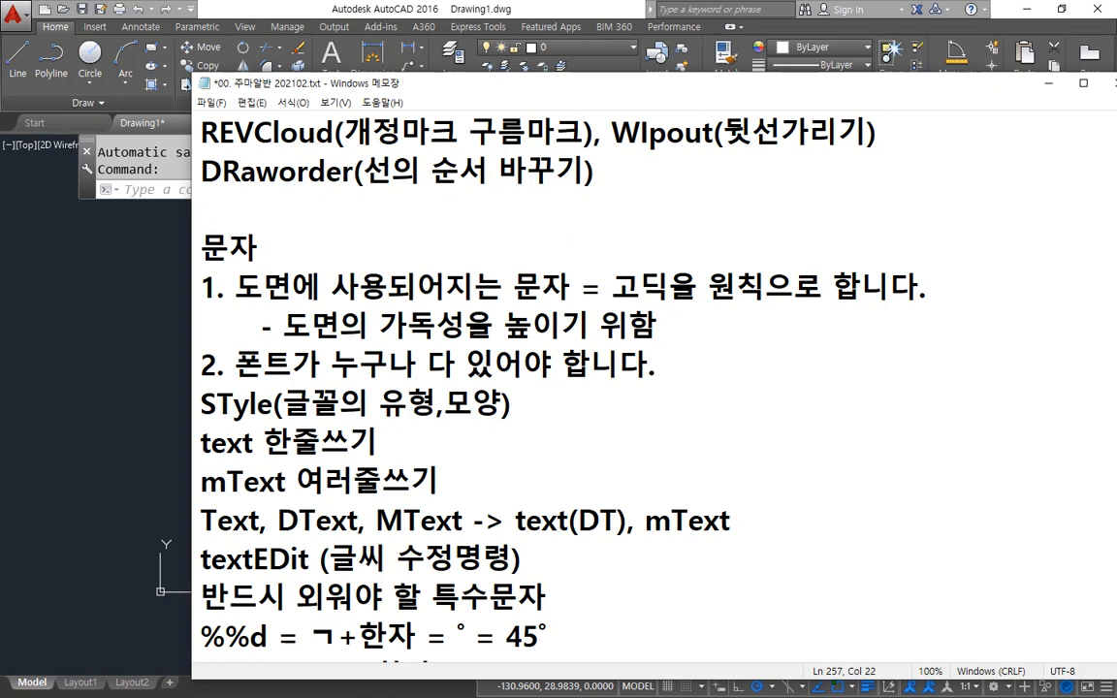
Add an indented sub-item beneath note 2 reading "- 이동 막걸리체"
key("Return")
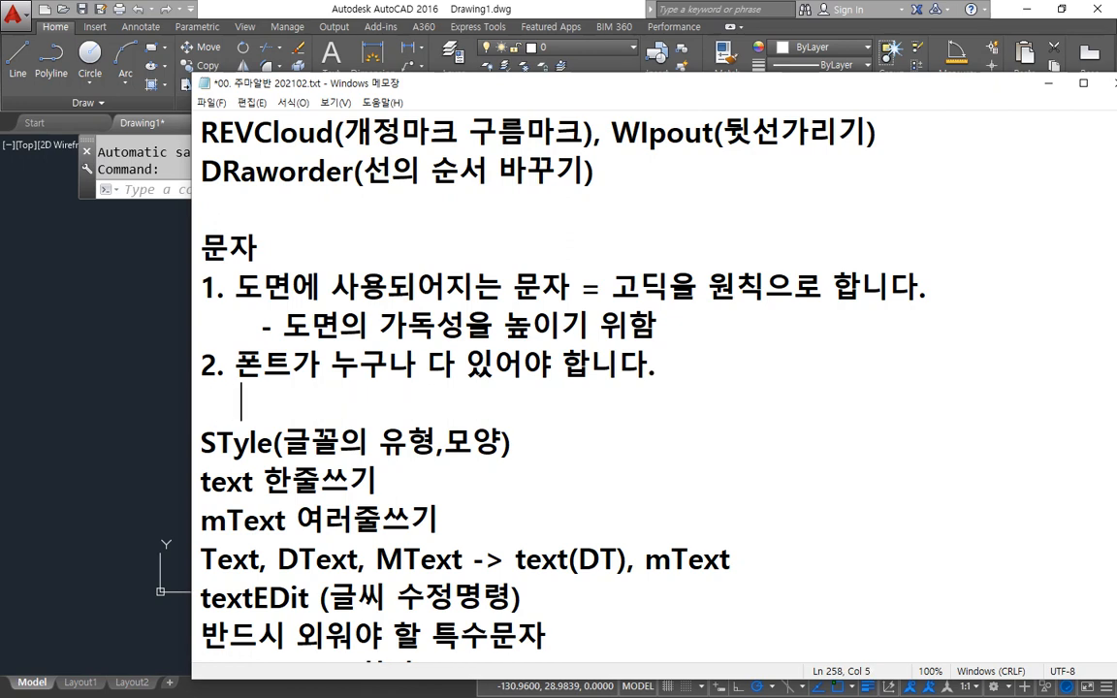
type("-")
key("Left")
key("BackSpace")
key("Right")
type("일")
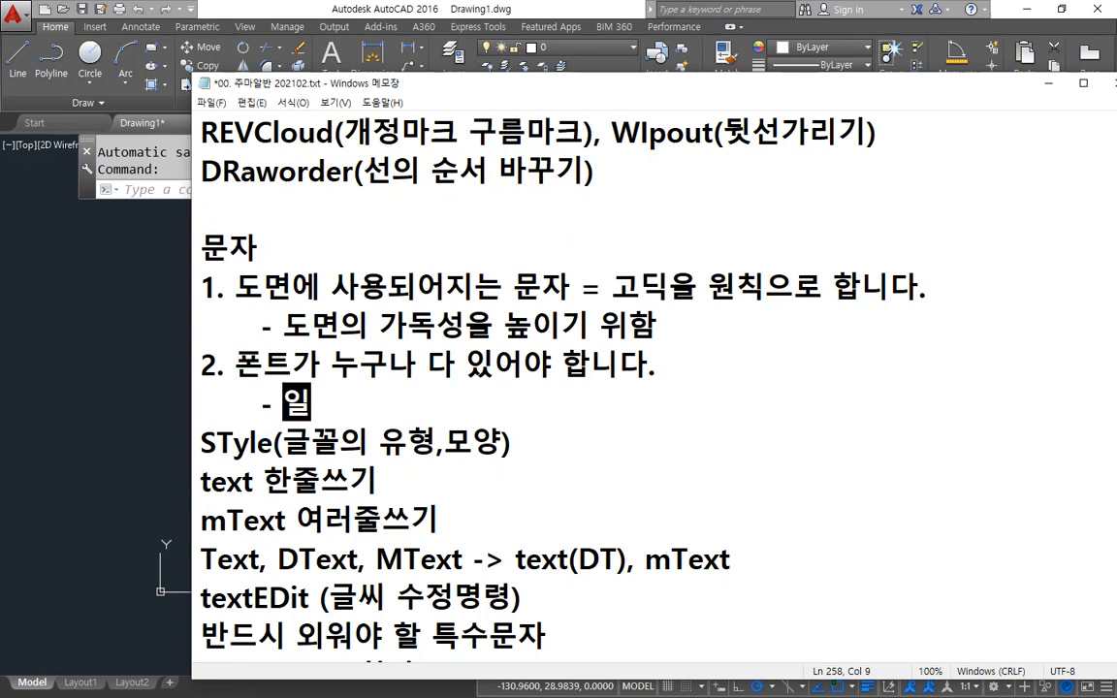
type("등")
key("BackSpace")
key("BackSpace")
key("BackSpace")
key("BackSpace")
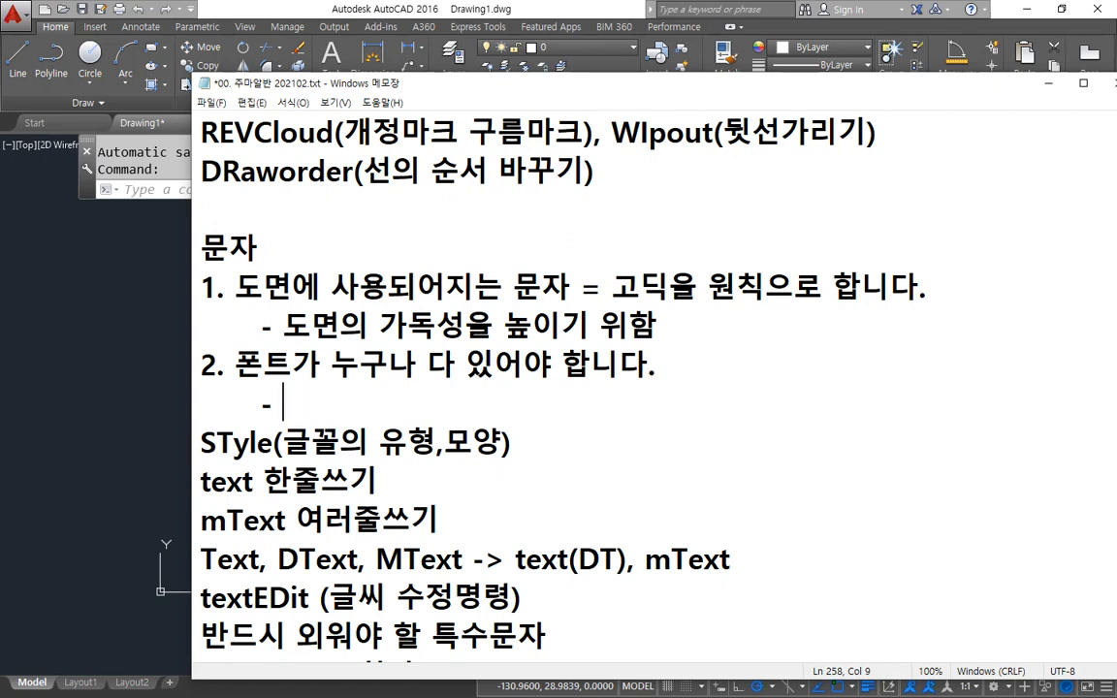
type("이동 막")
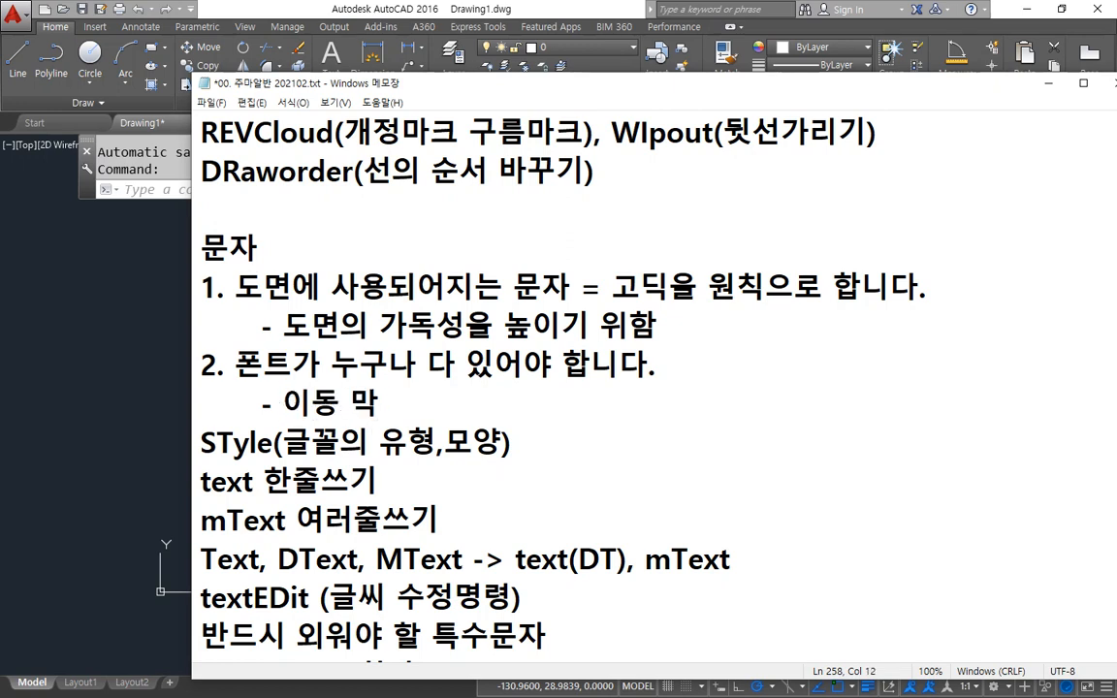
type("걸리체")
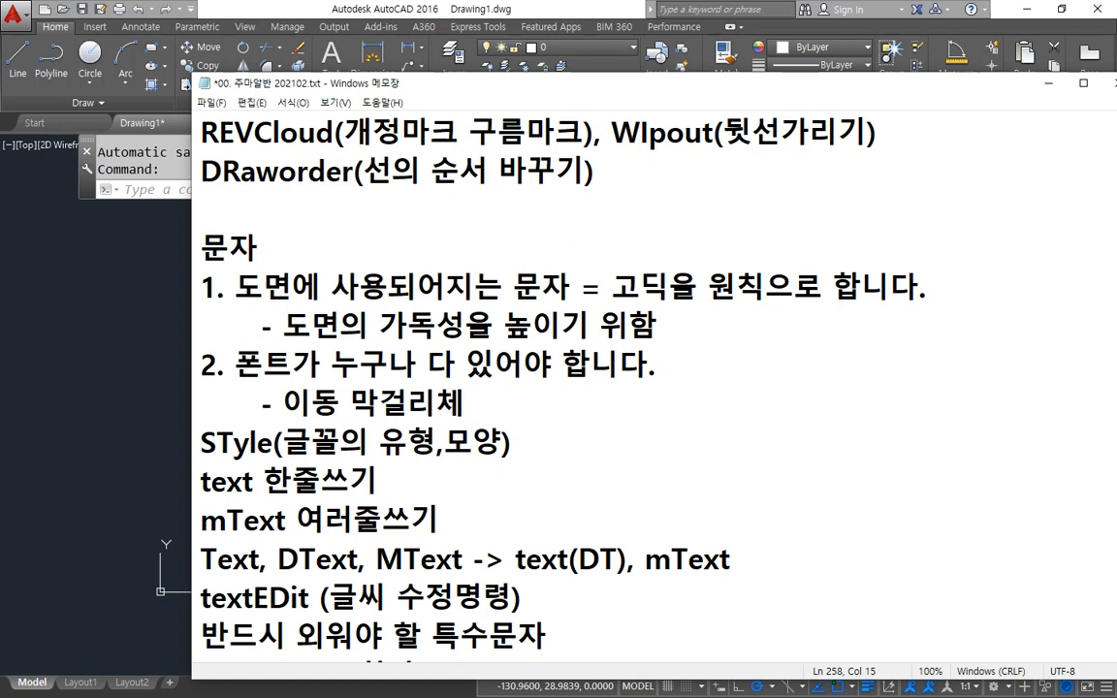
Insert an empty line above the STyle line and extend the 이동 막걸리체 sub-item with " - ???"
key("Return")
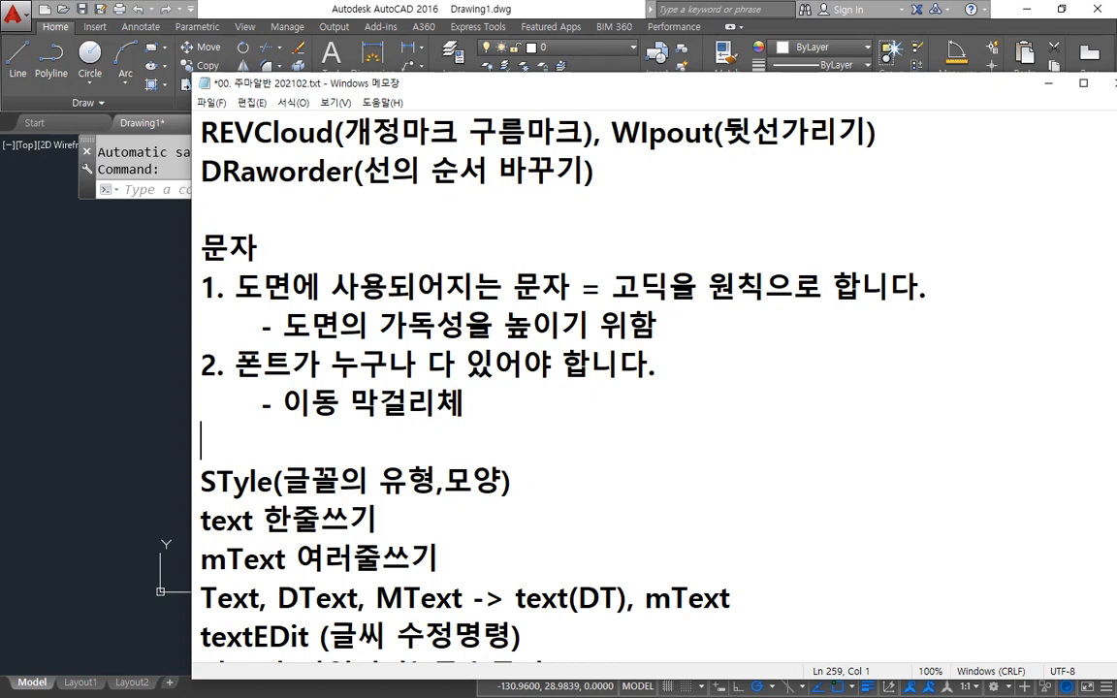
key("Up")
key("End")
type("-")
type("???")
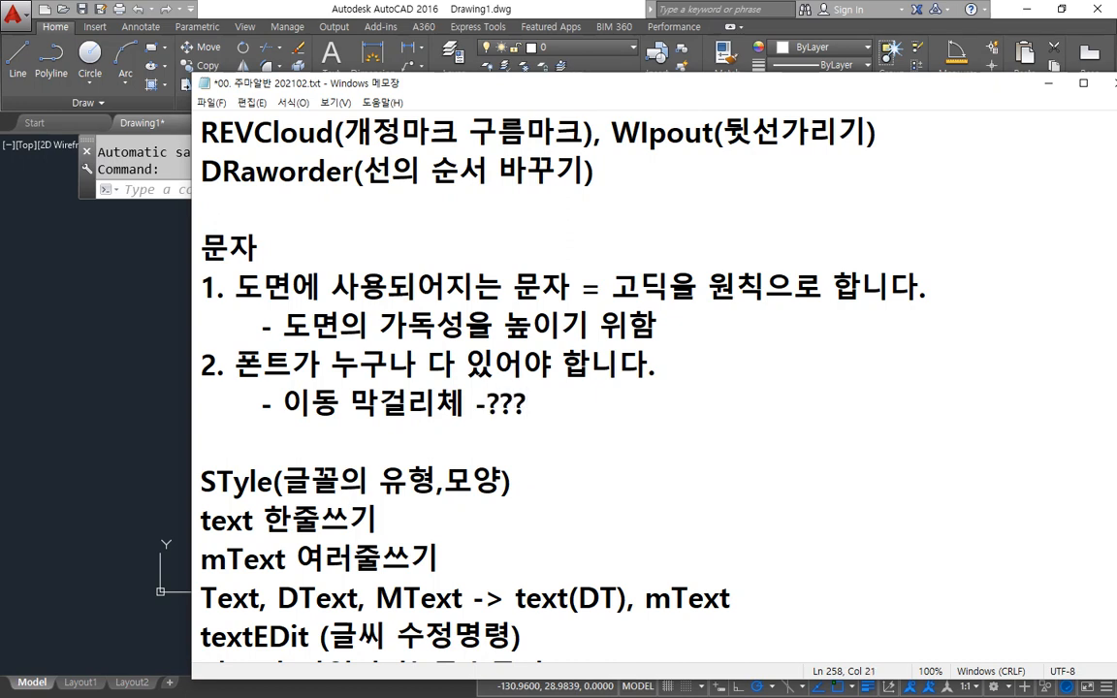
key("Left")
key("Left")
key("Left")
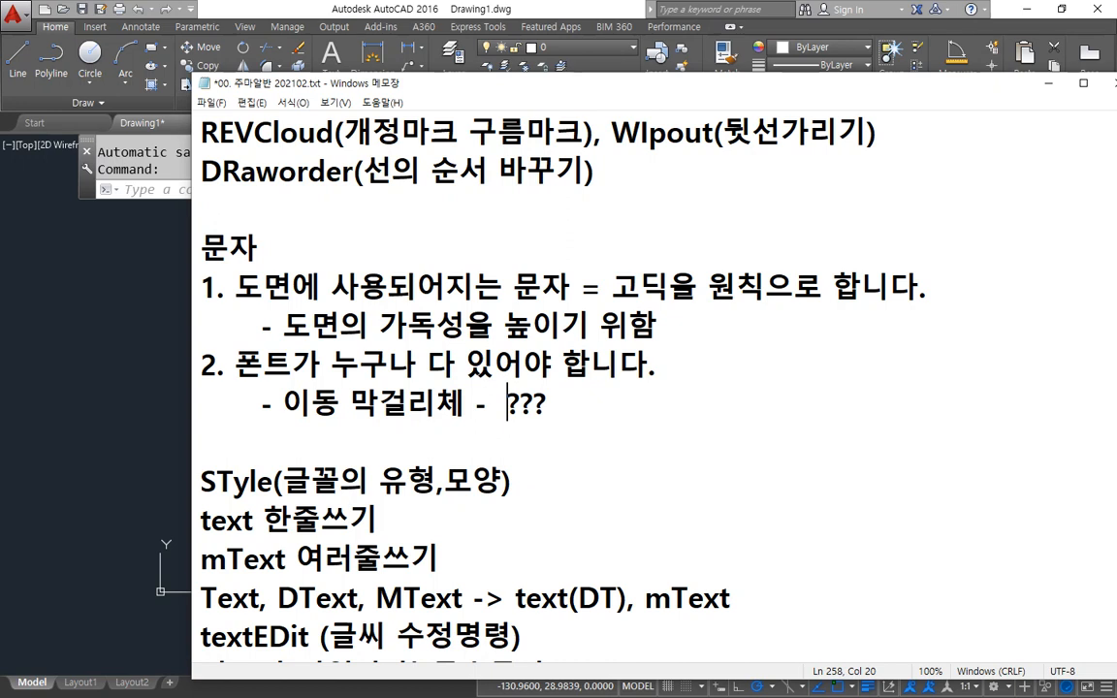
Add a second indented sub-item under note 2 reading "- HY울릉도체"
key("End")
key("Return")
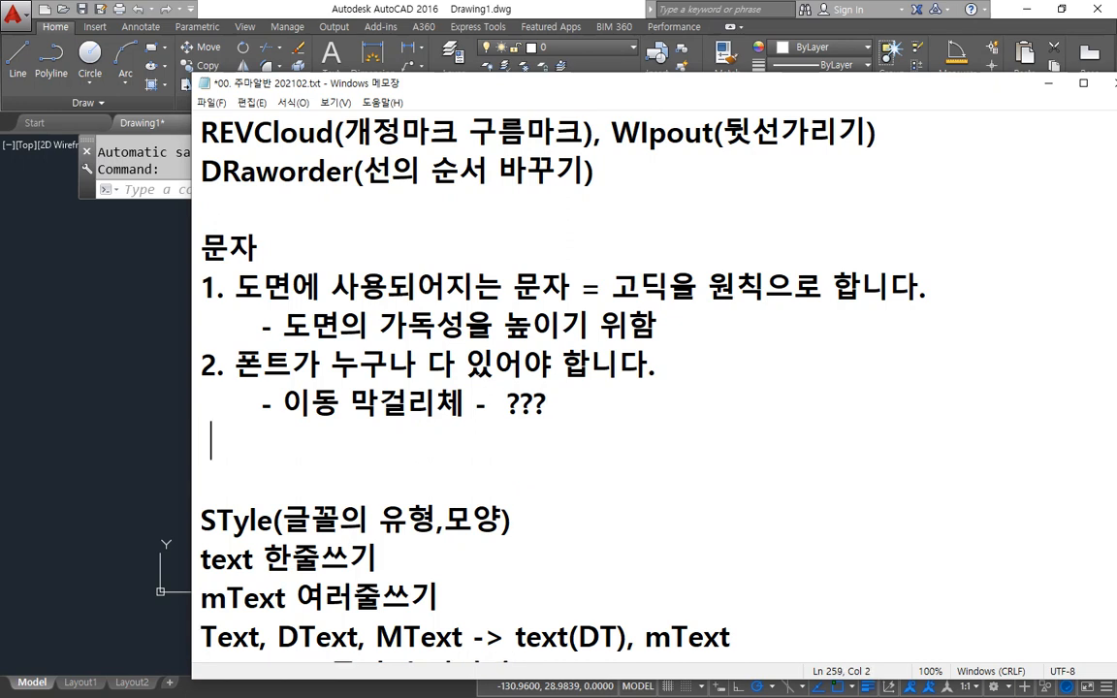
type("- HY우울릉도체")
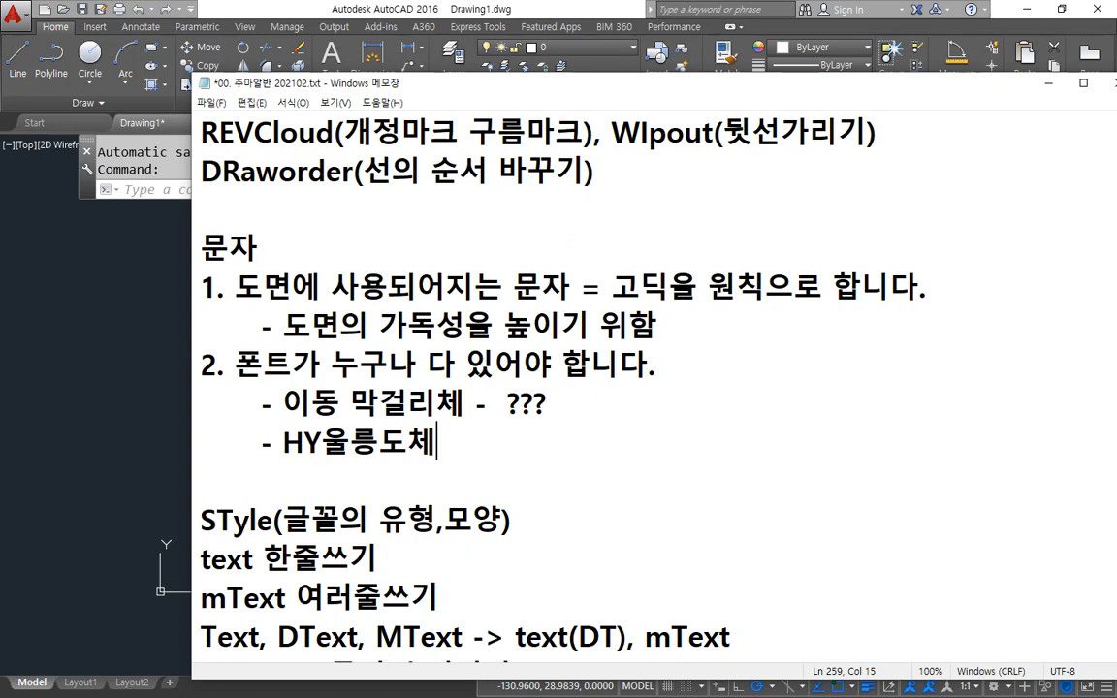
Add a third indented sub-item under note 2 reading "- 굴림"
key("Return")
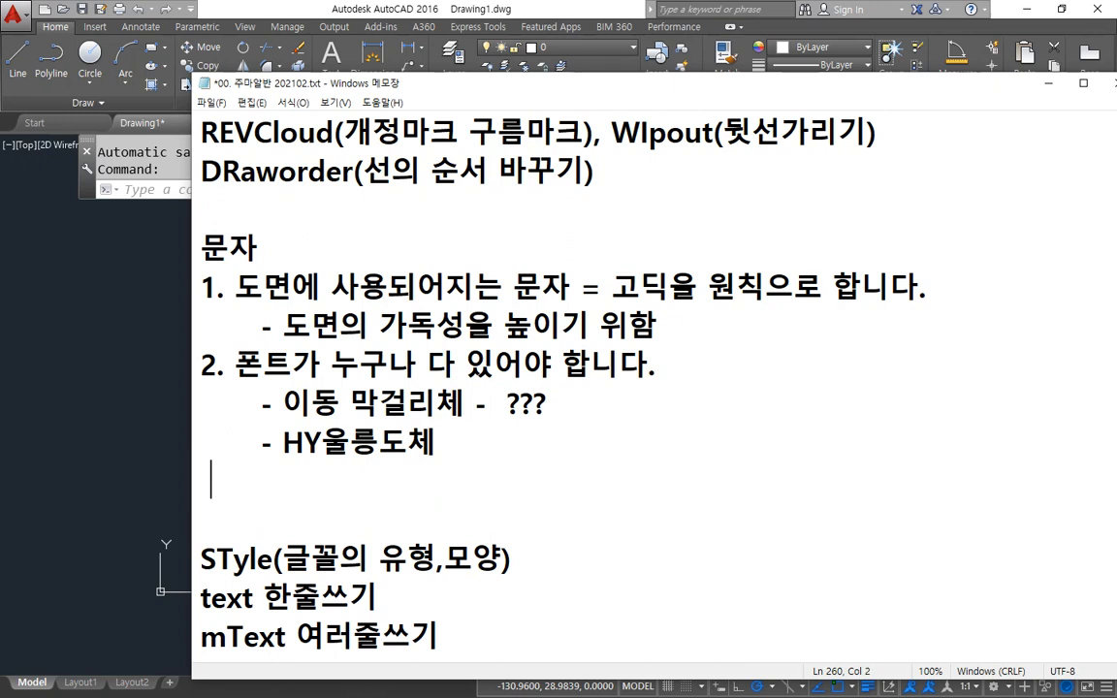
type("-")
type("rnf")
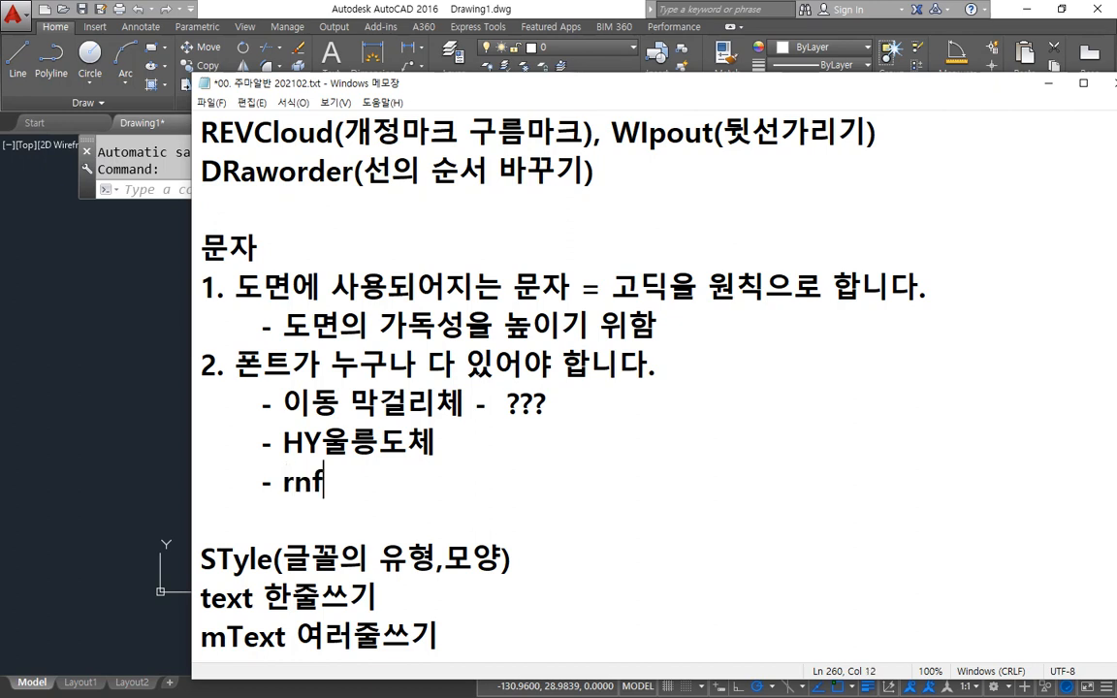
key("BackSpace")
key("BackSpace")
key("BackSpace")
type("굴림")
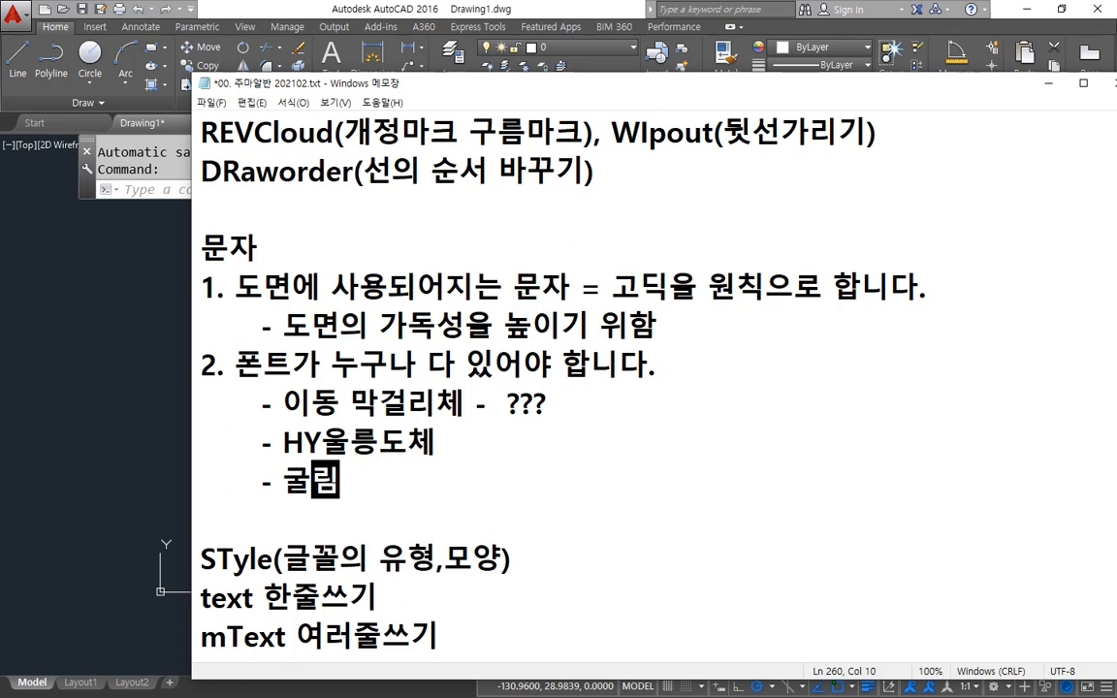
Write the third note on a new line as "3. 도면에 글씨가 ??? 깨져있을때"
key("Return")
type("3.")
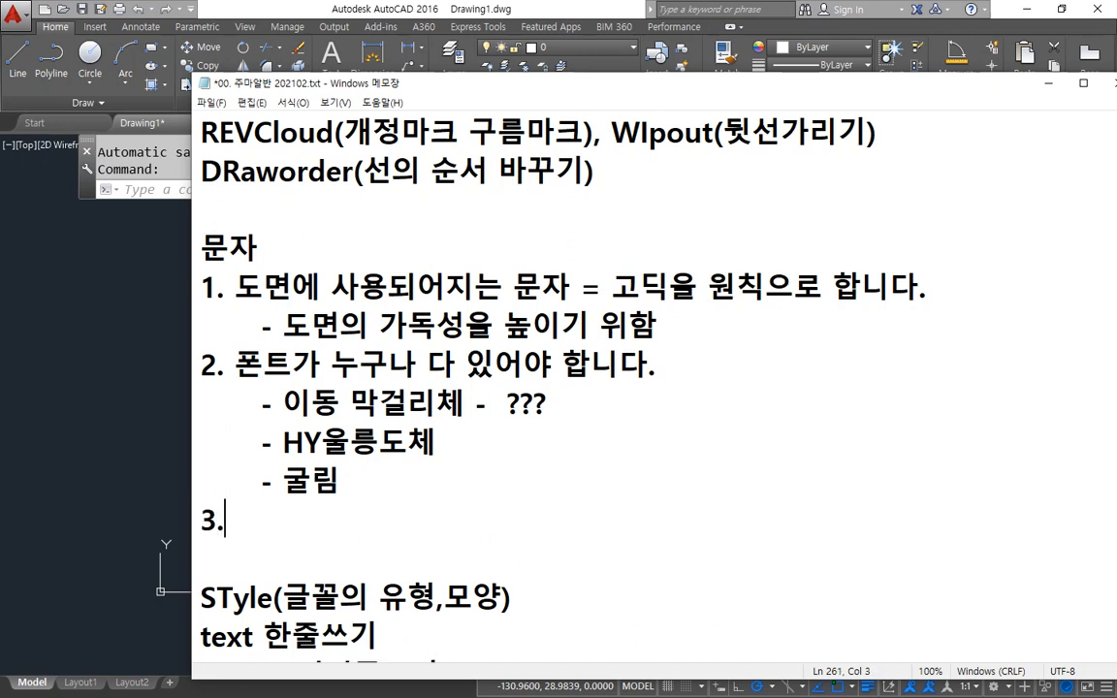
type(" rmf")
key("BackSpace")
key("BackSpace")
key("BackSpace")
key("Hangul")
type("돔")
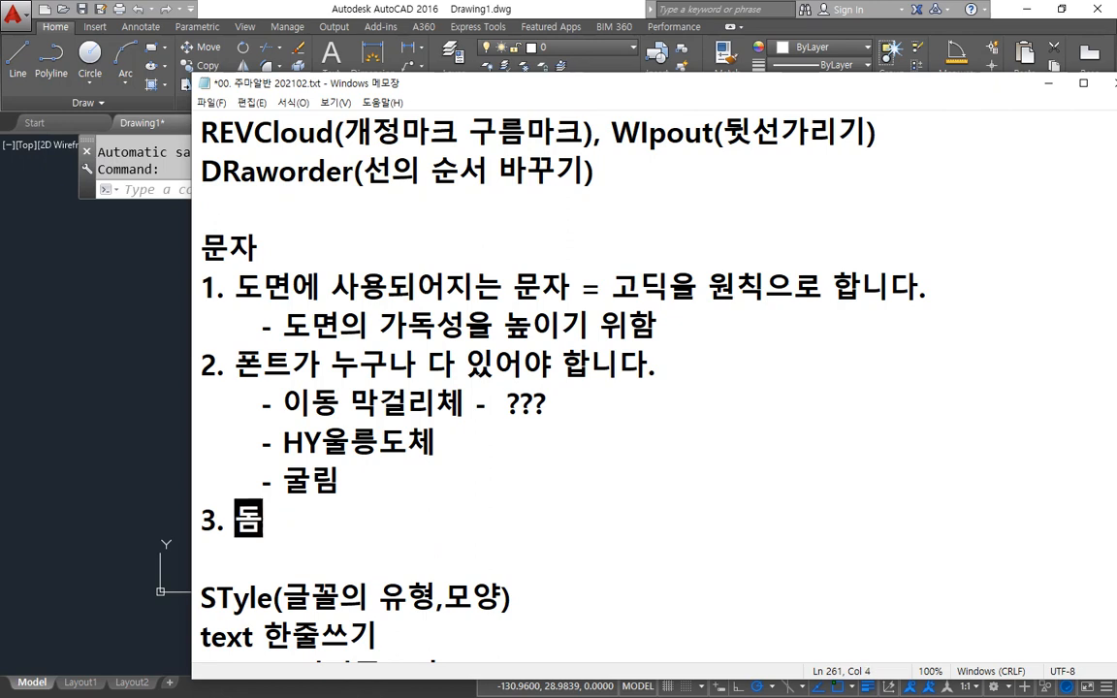
type("면에 글씨가 ")
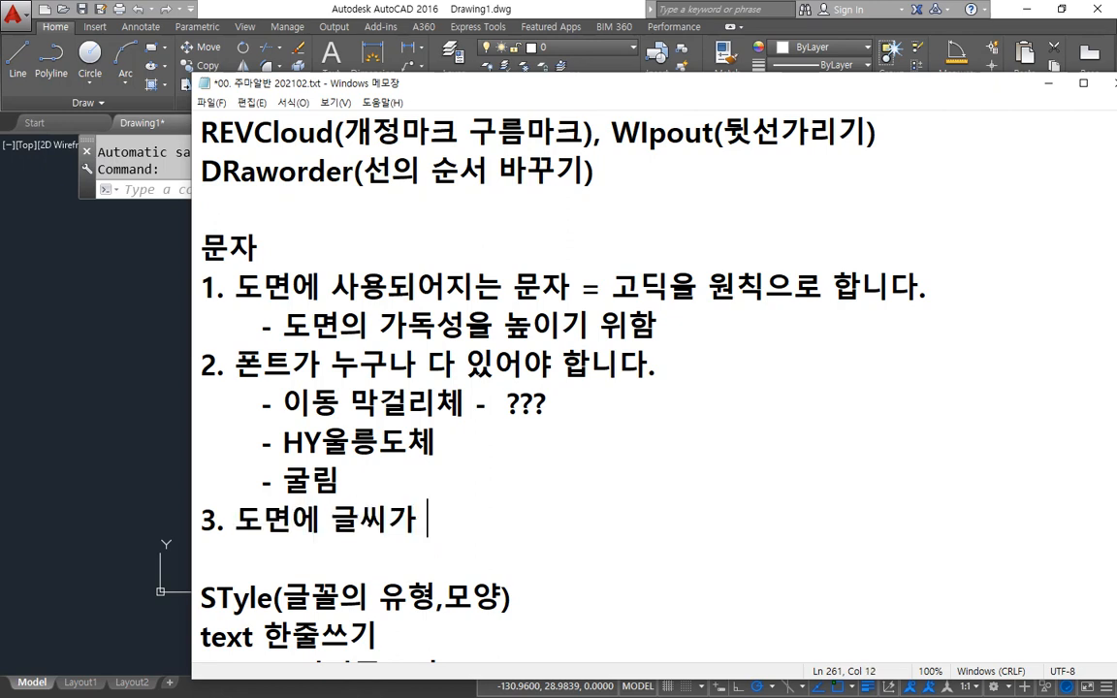
type("??? (깨져")
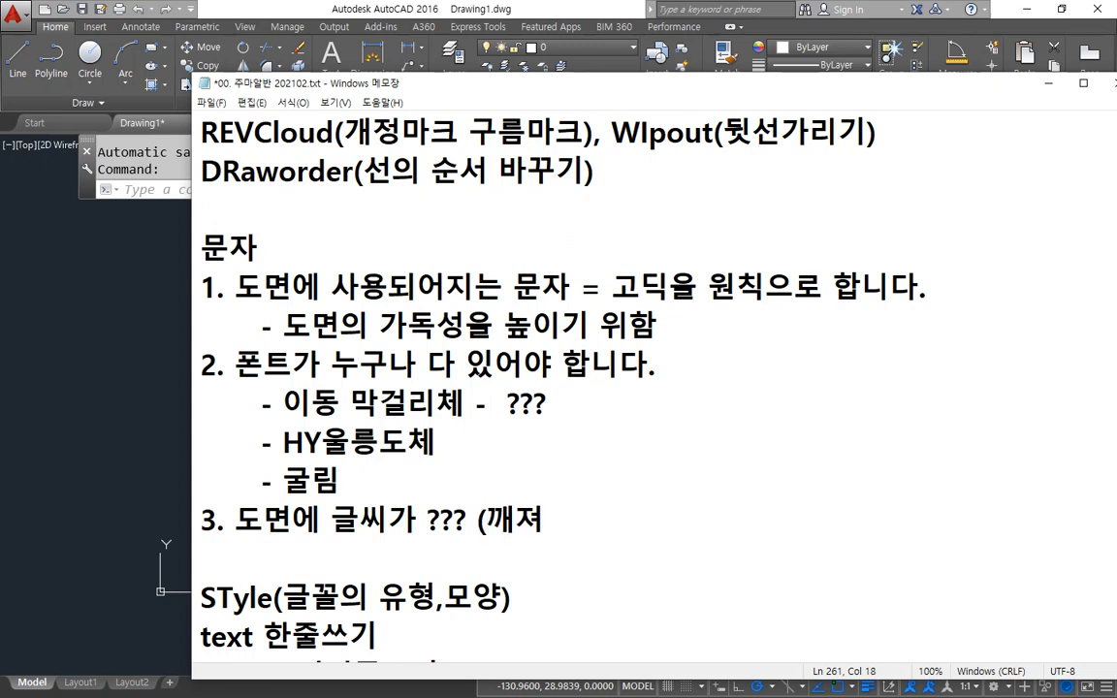
key("BackSpace")
key("BackSpace")
key("BackSpace")
key("BackSpace")
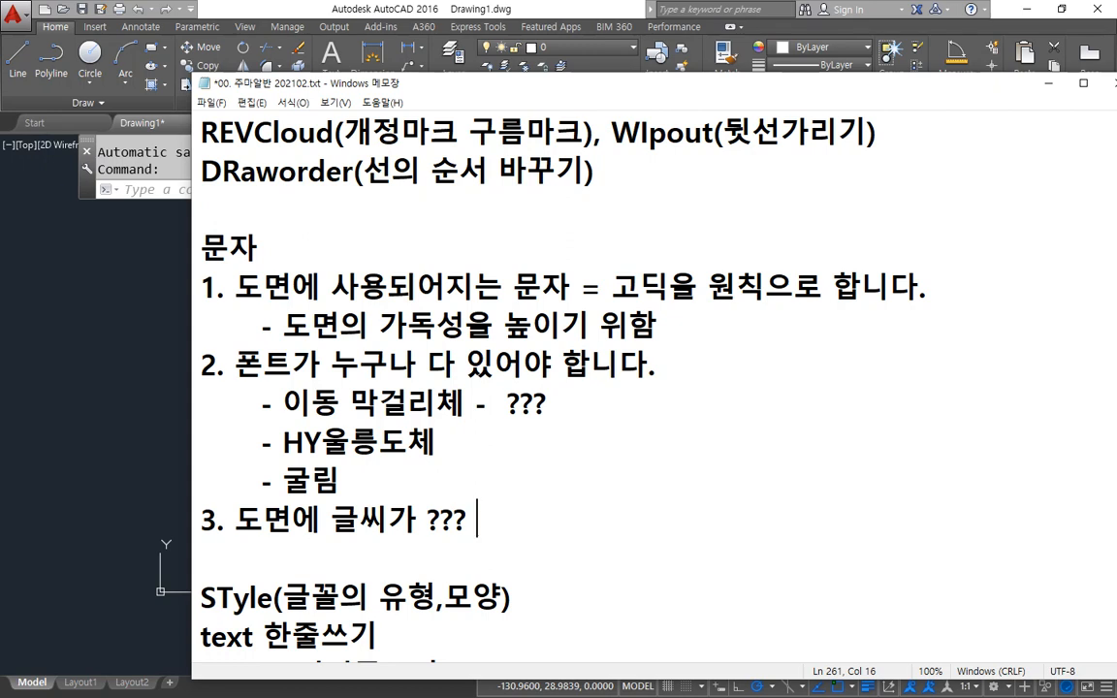
type("깨져있을때")
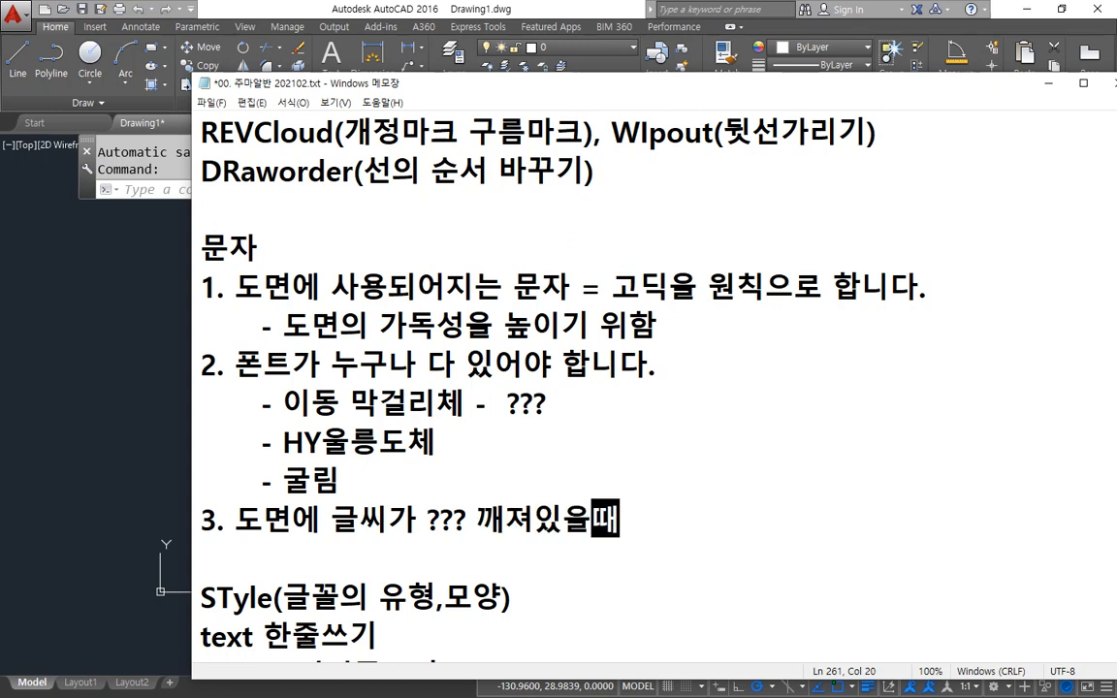
Add an indented sub-item beneath note 3 reading "- style - 글꼴 - 굴림"
key("Return")
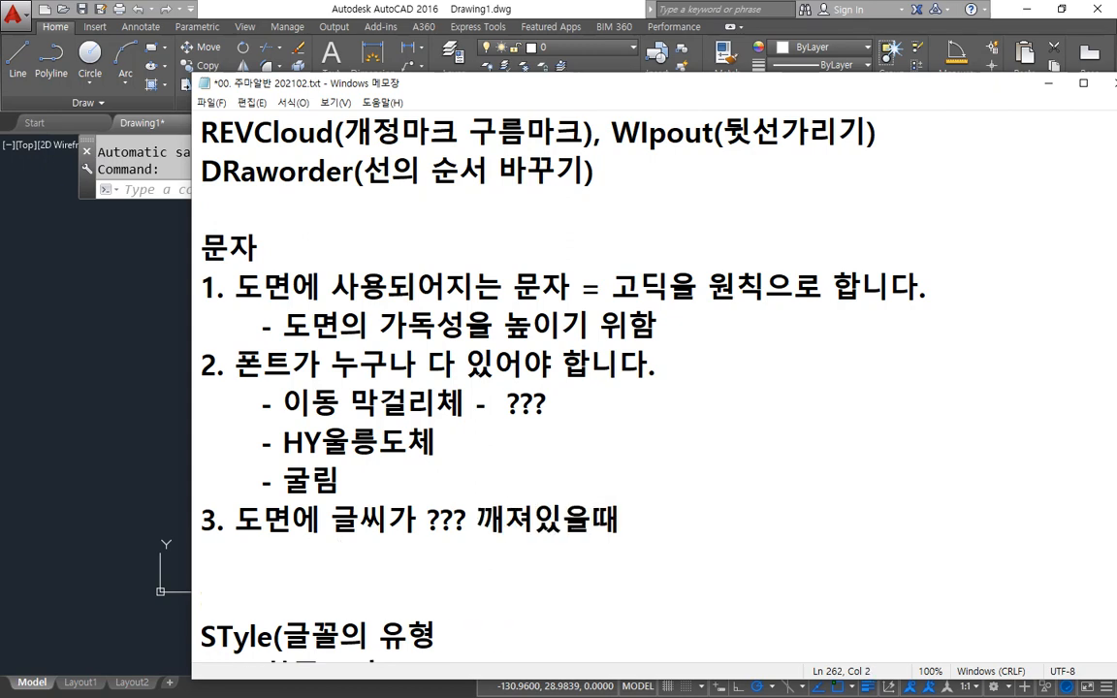
type("- ")
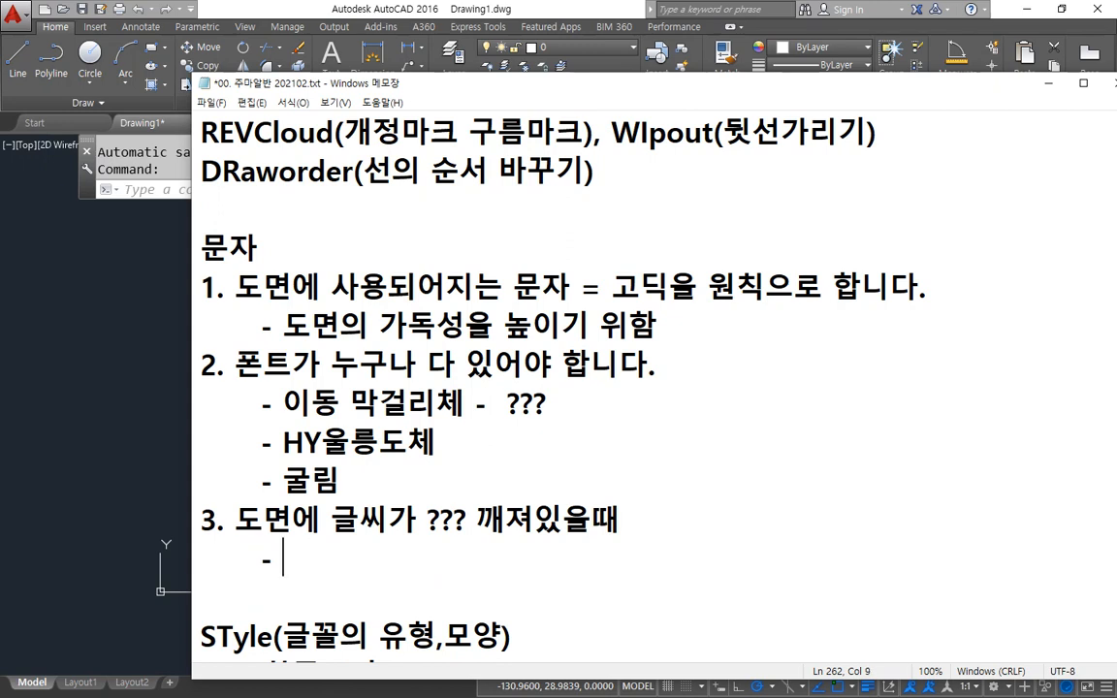
type("style -> ㄱ")
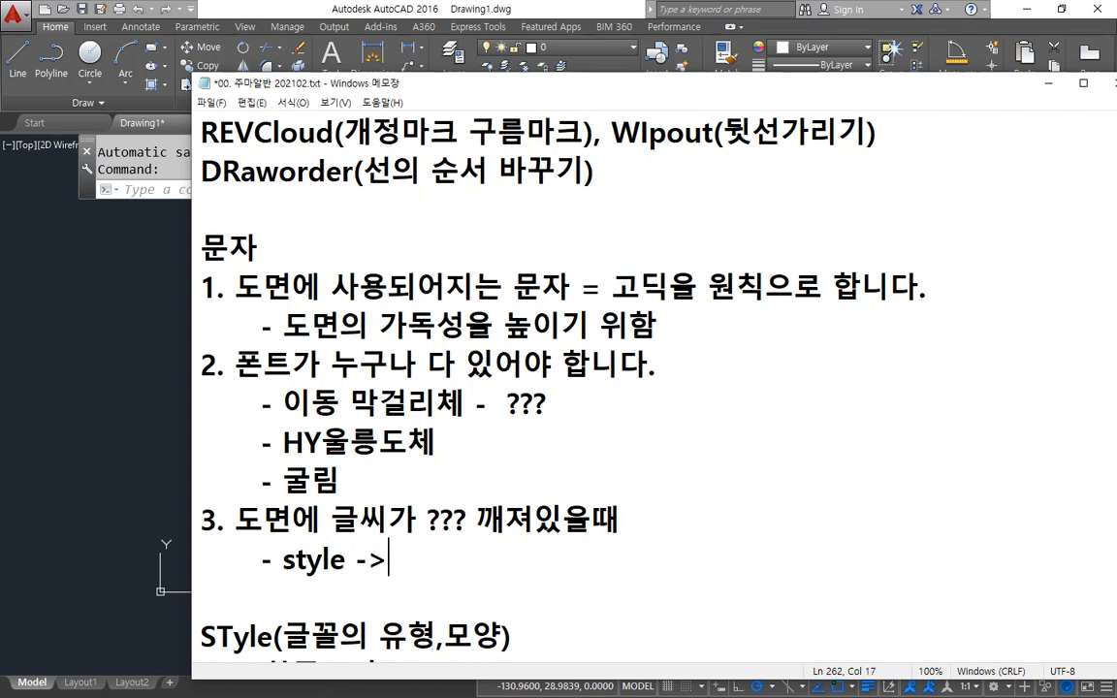
type("ㅡㄹㄲ")
key("BackSpace")
key("BackSpace")
key("BackSpace")
key("BackSpace")
type("글꼴 ")
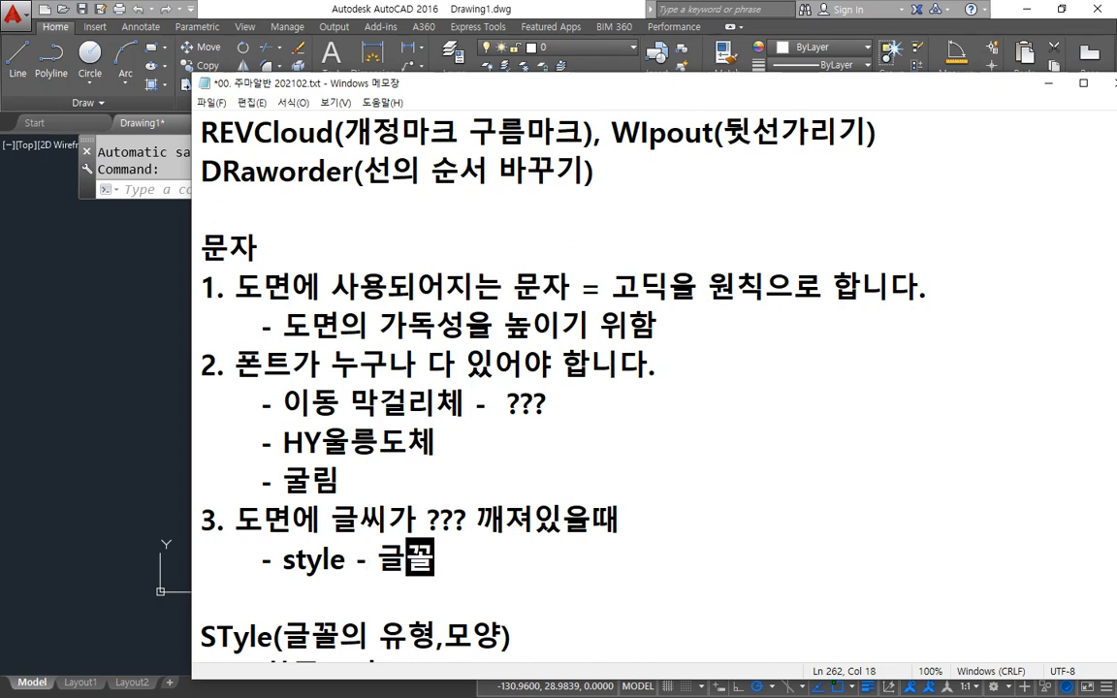
type("- 굴림")
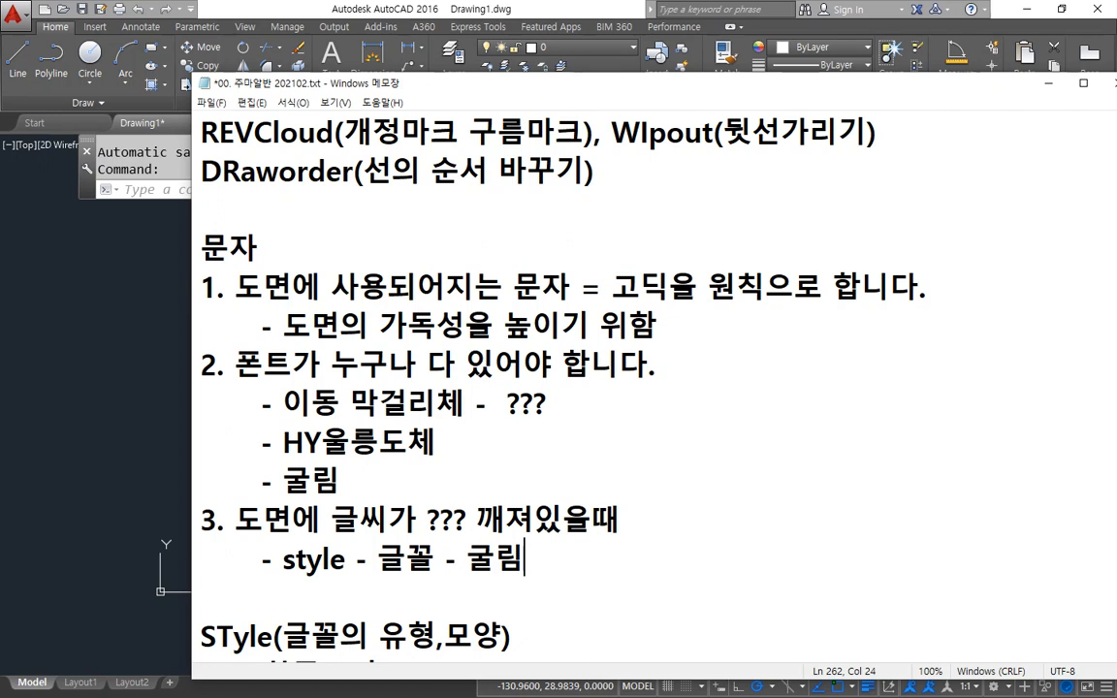
Write the fourth note as "4. 특수문자 지원하는 글꼴" and insert an empty line above it
key("Return")
type("4. ")
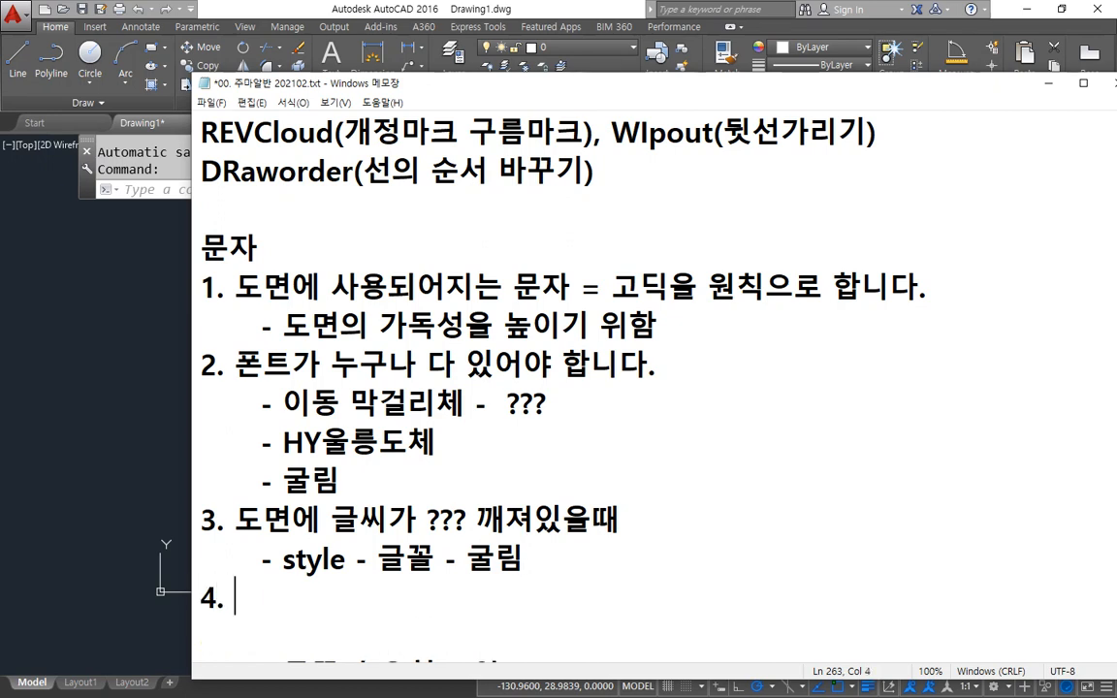
type("특수특")
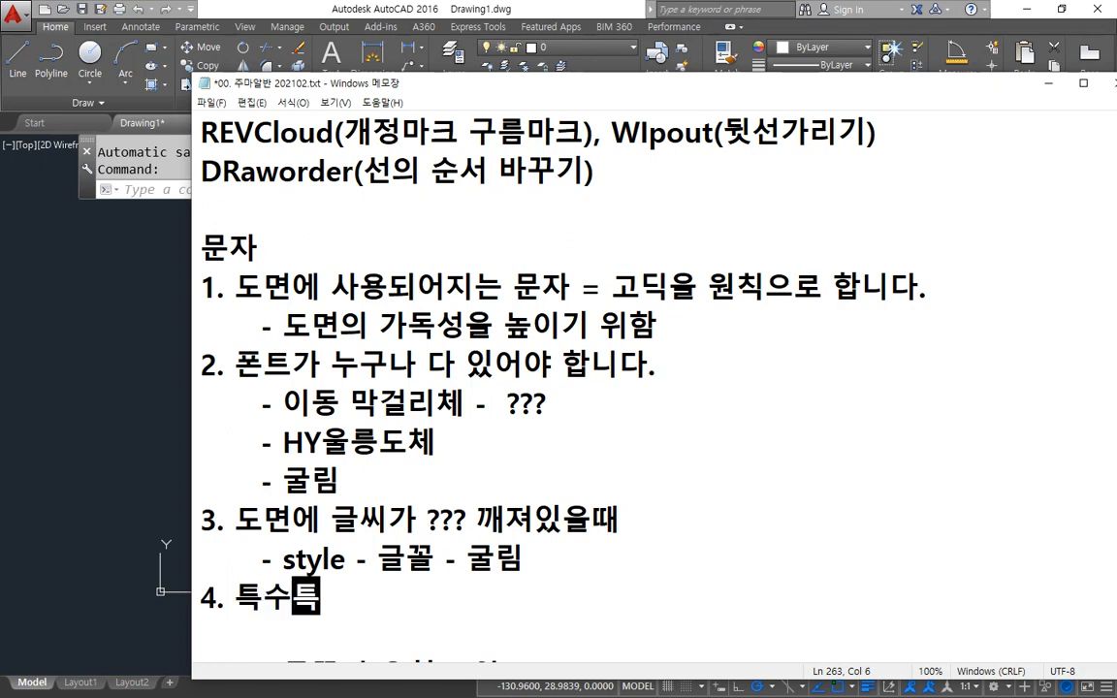
key("BackSpace")
key("BackSpace")
key("BackSpace")
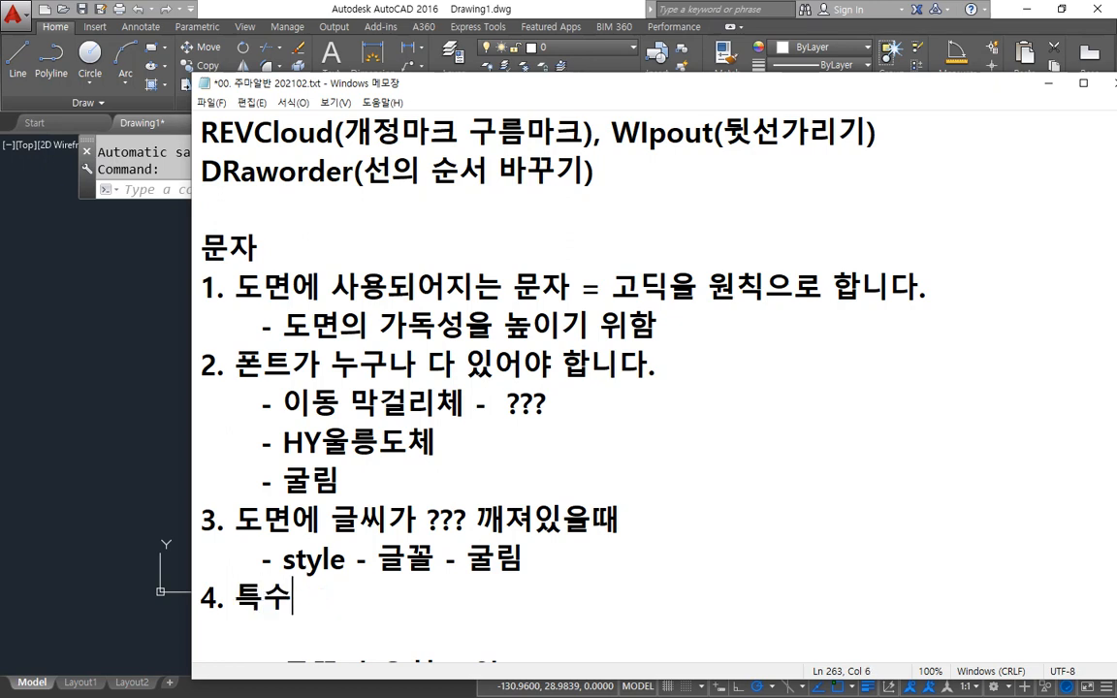
type("문자 지원")
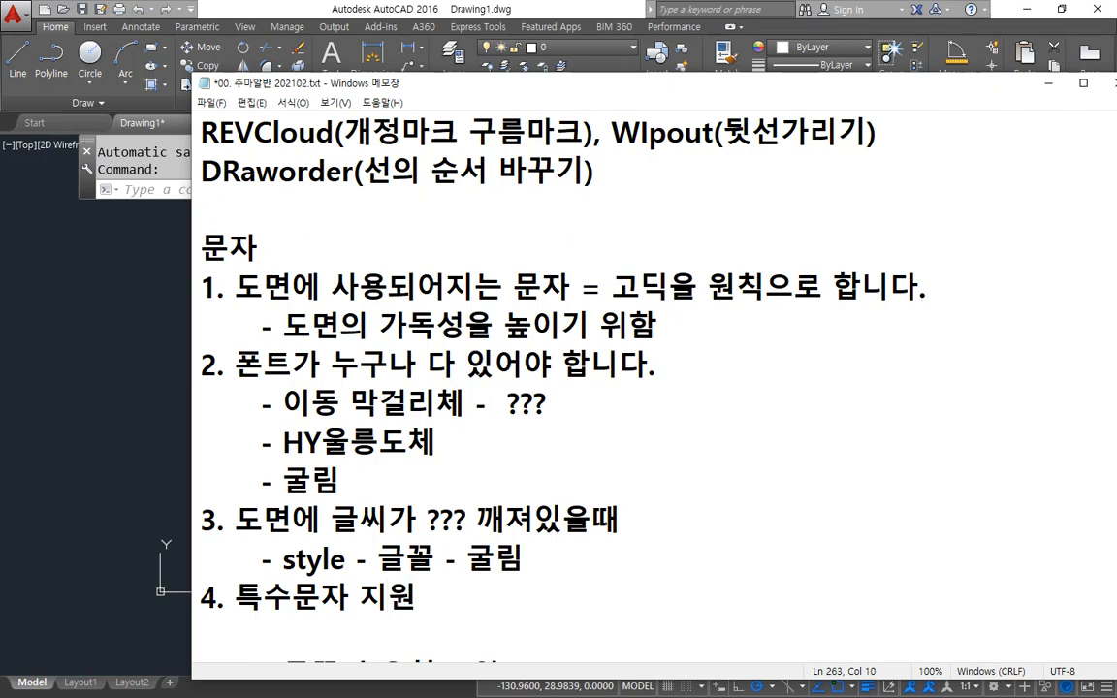
type("하는 글꼴")
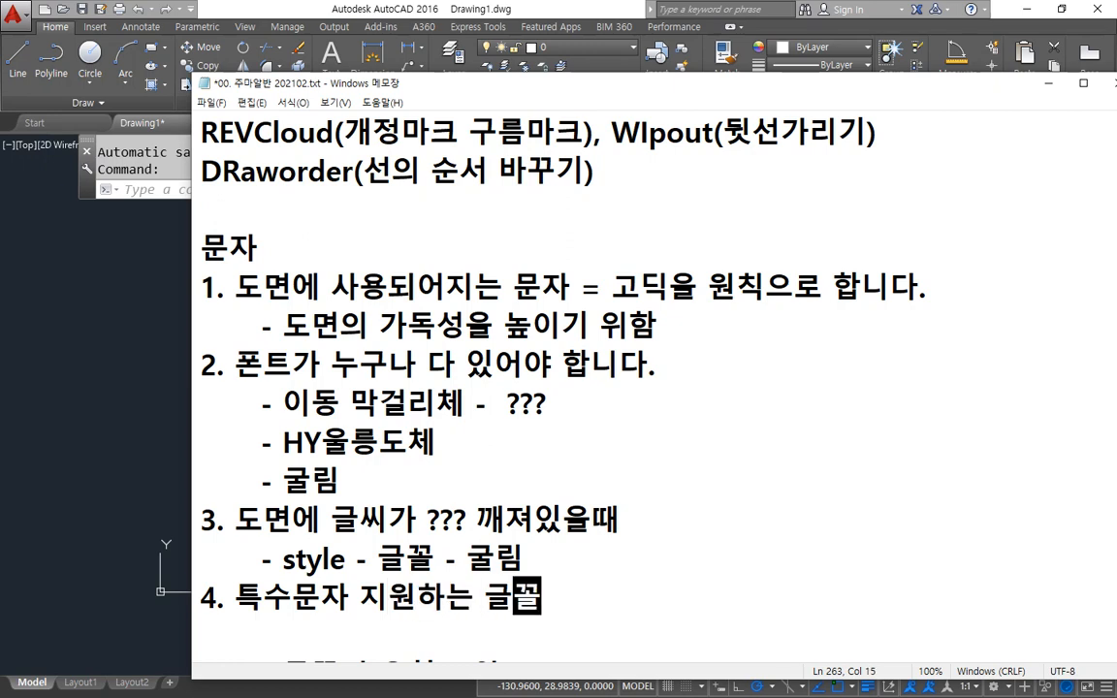
key("Up")
key("Return")
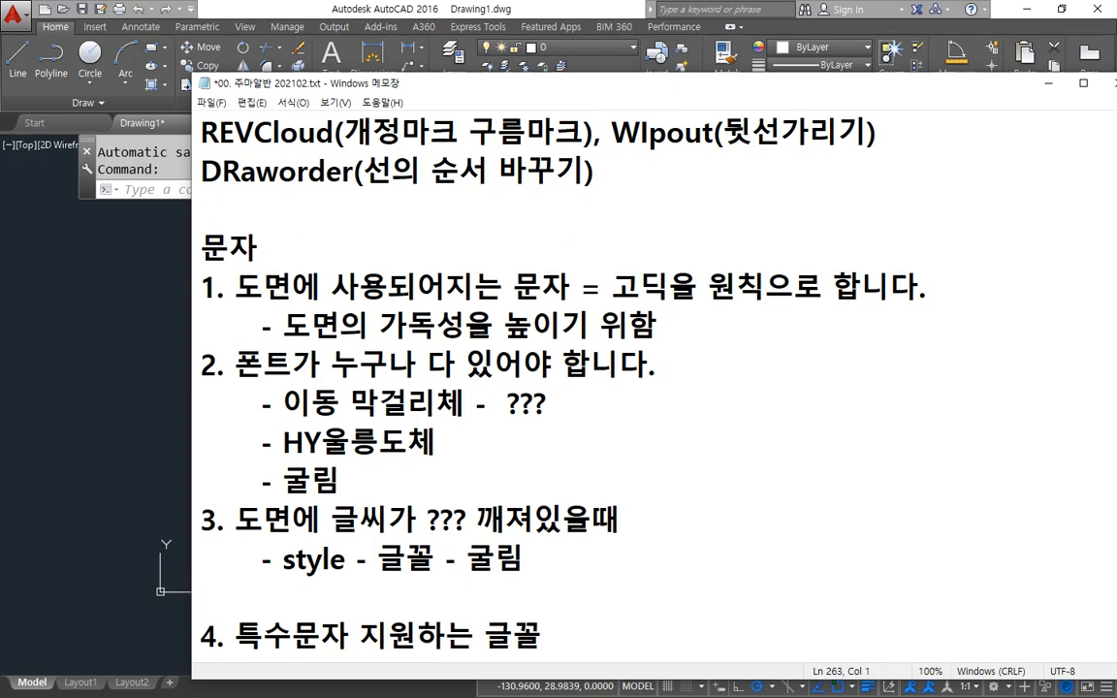
Append "- 굴림" to the end of note 4, after "특수문자 지원하는 글꼴"
scroll(559, 295, "down", 1)
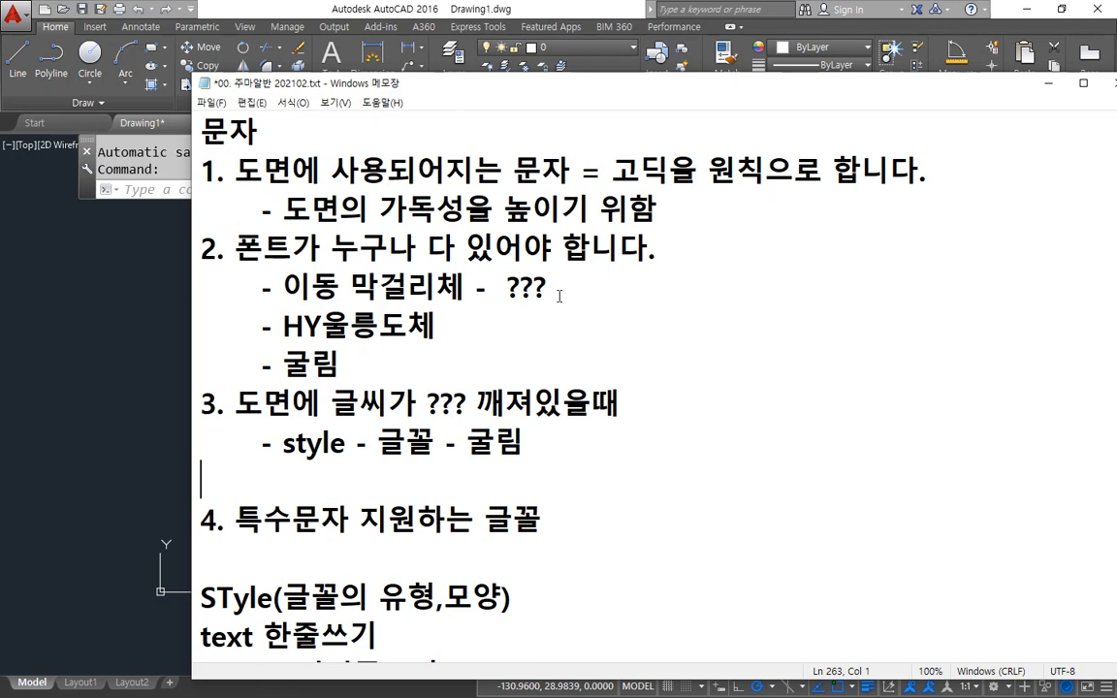
scroll(632, 396, "down", 1)
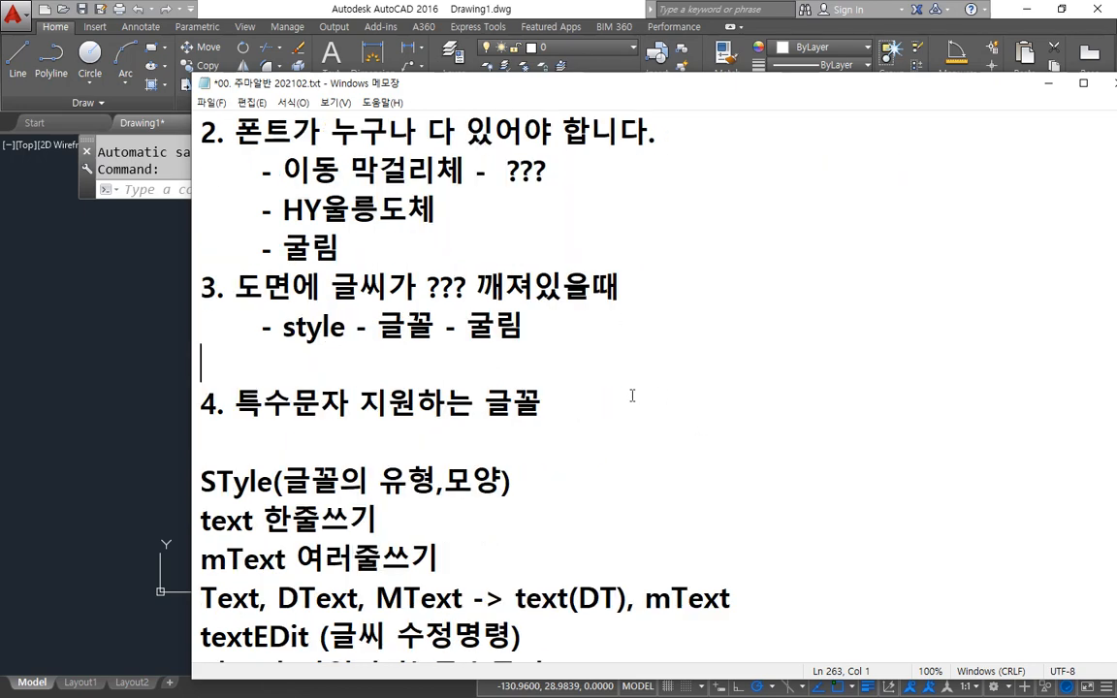
scroll(633, 396, "down", 2)
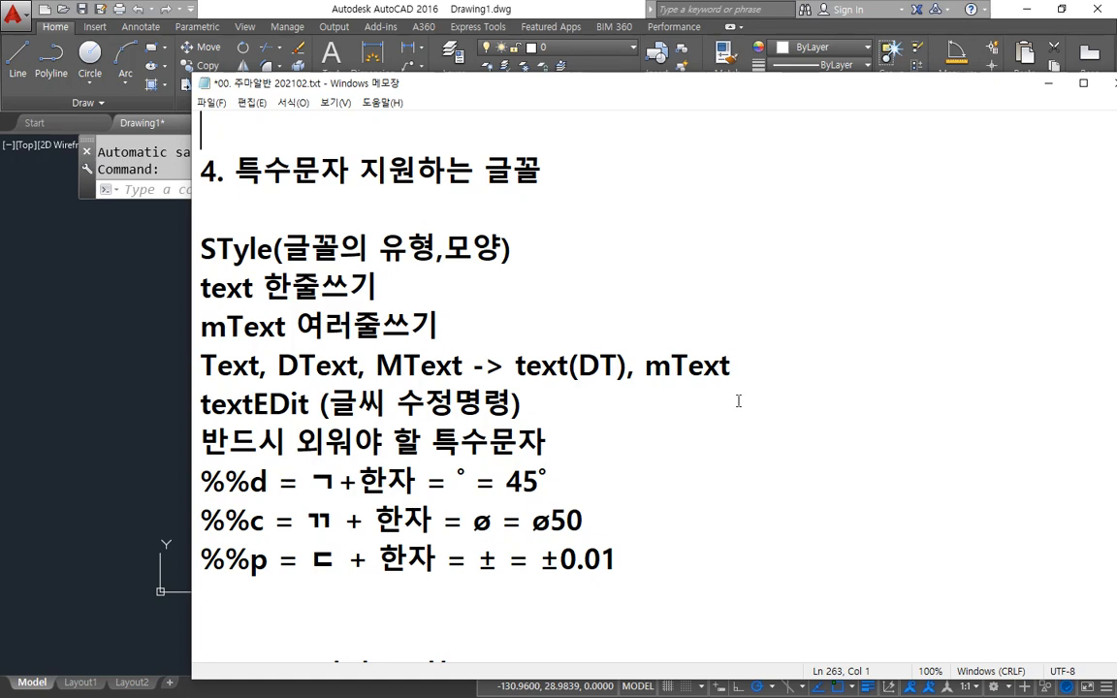
scroll(727, 397, "up", 2)
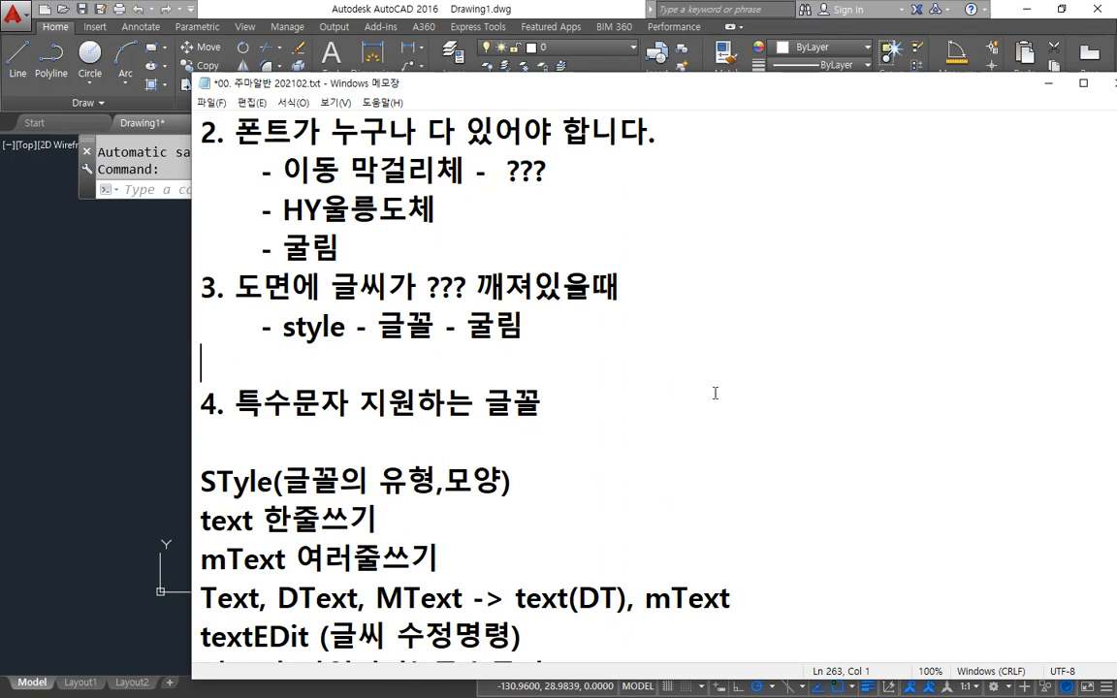
left_click(679, 414)
type("- rn")
key("BackSpace")
key("BackSpace")
type("r")
key("BackSpace")
key("Hangul")
type("구")
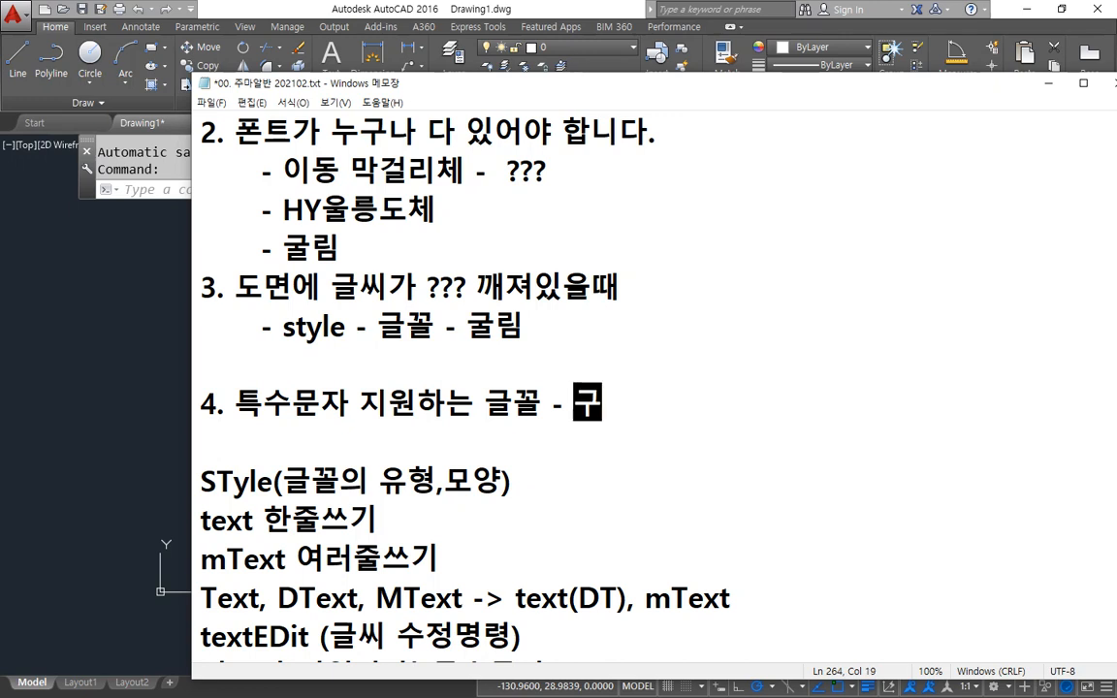
type("ㄹ림")
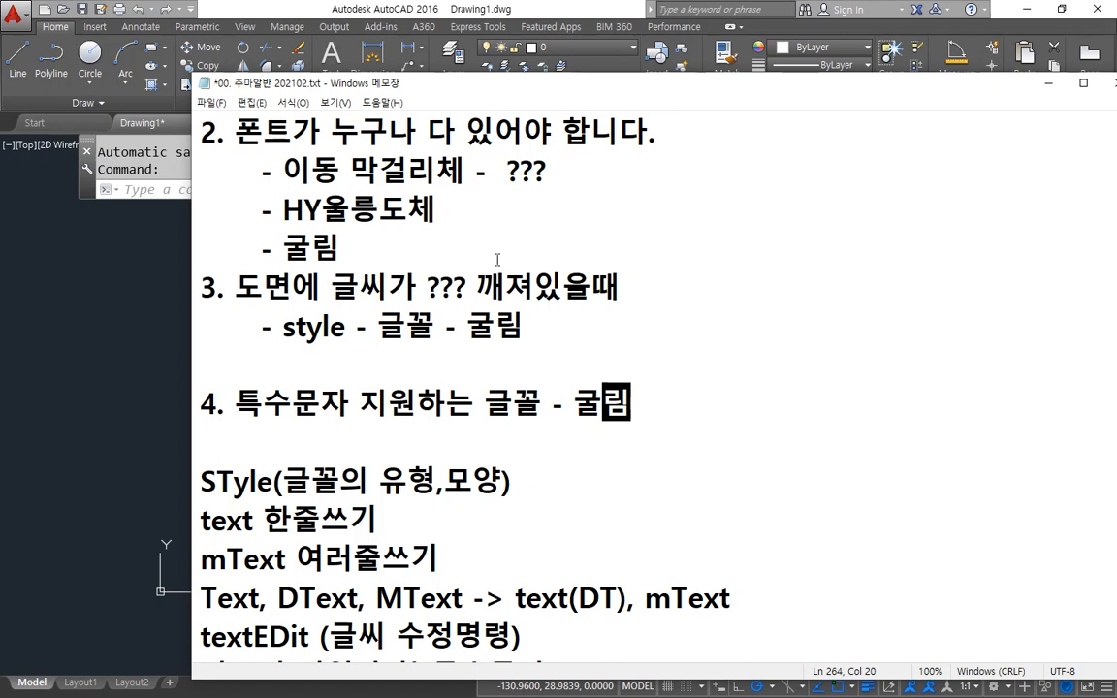
Below note 4, leave an empty line and write "한글은 조합형, 완성형"
key("Return")
key("Return")
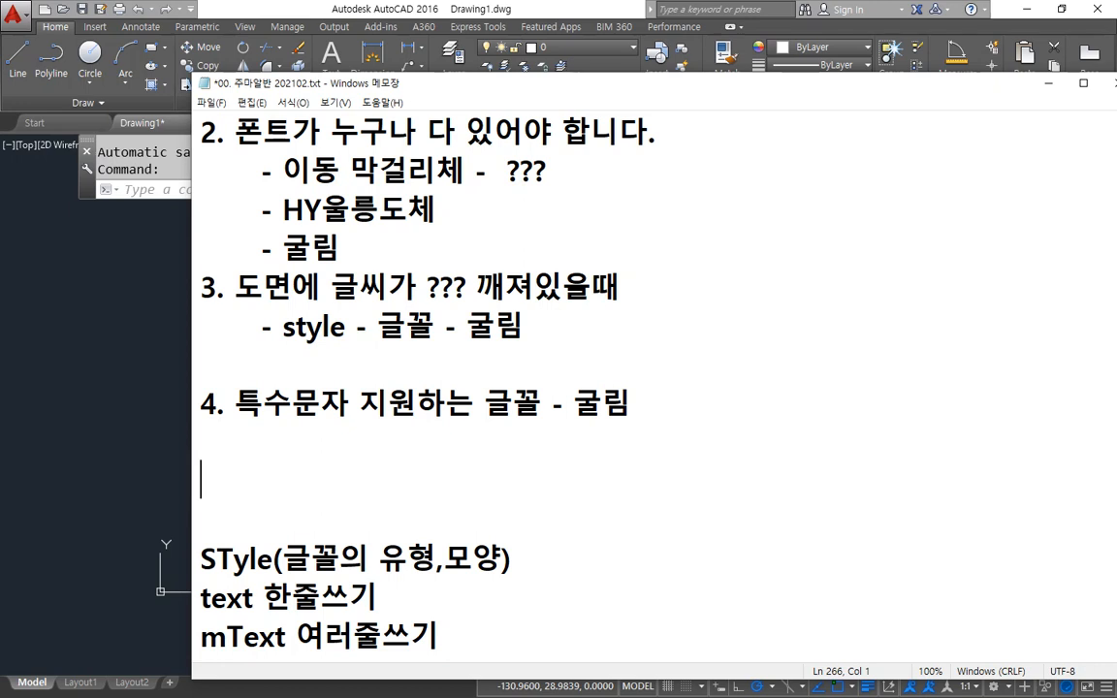
type("gk")
key("BackSpace")
key("BackSpace")
key("Hangul")
type("한글은 조")
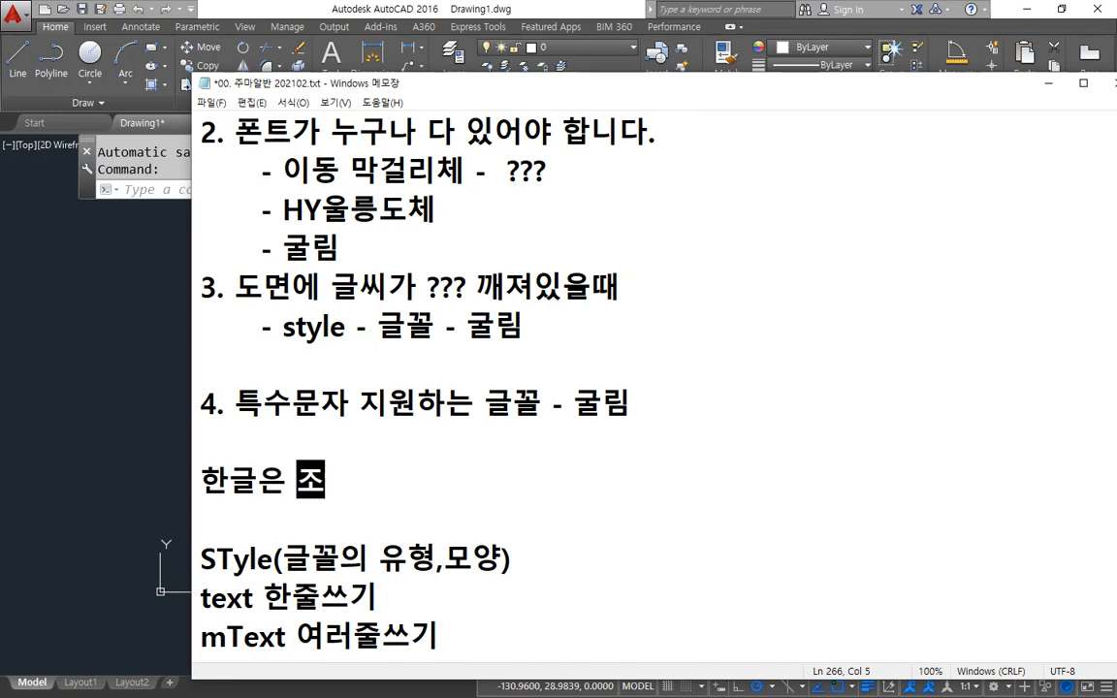
type("합형, ")
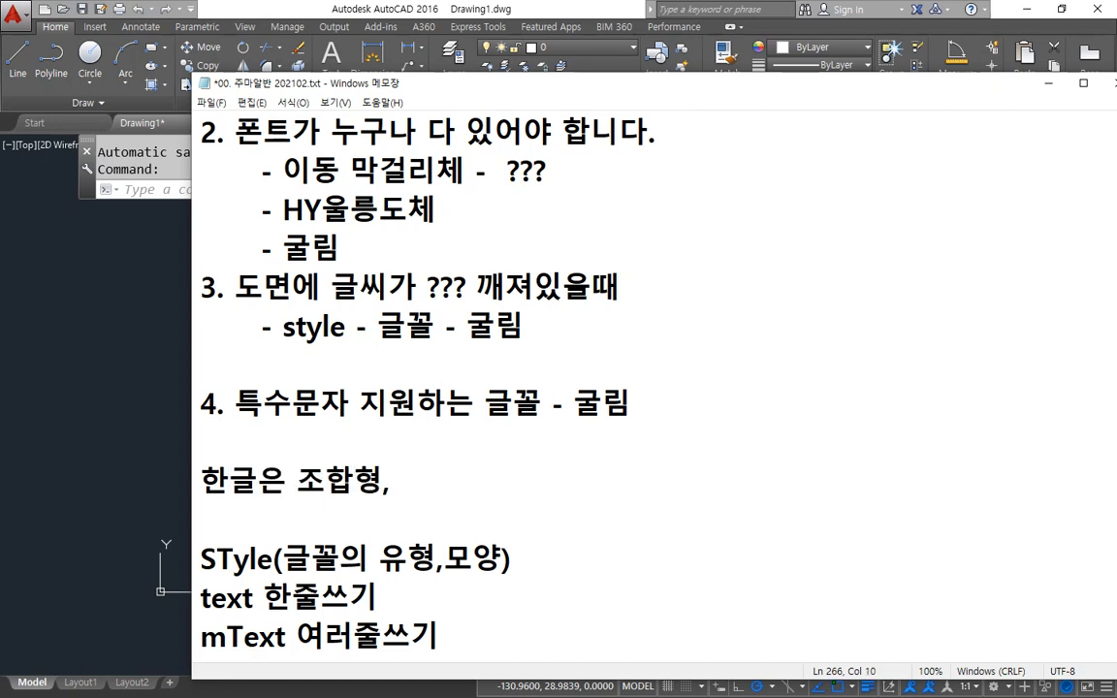
type("완ㅅㅓㅇㅇ")
key("BackSpace")
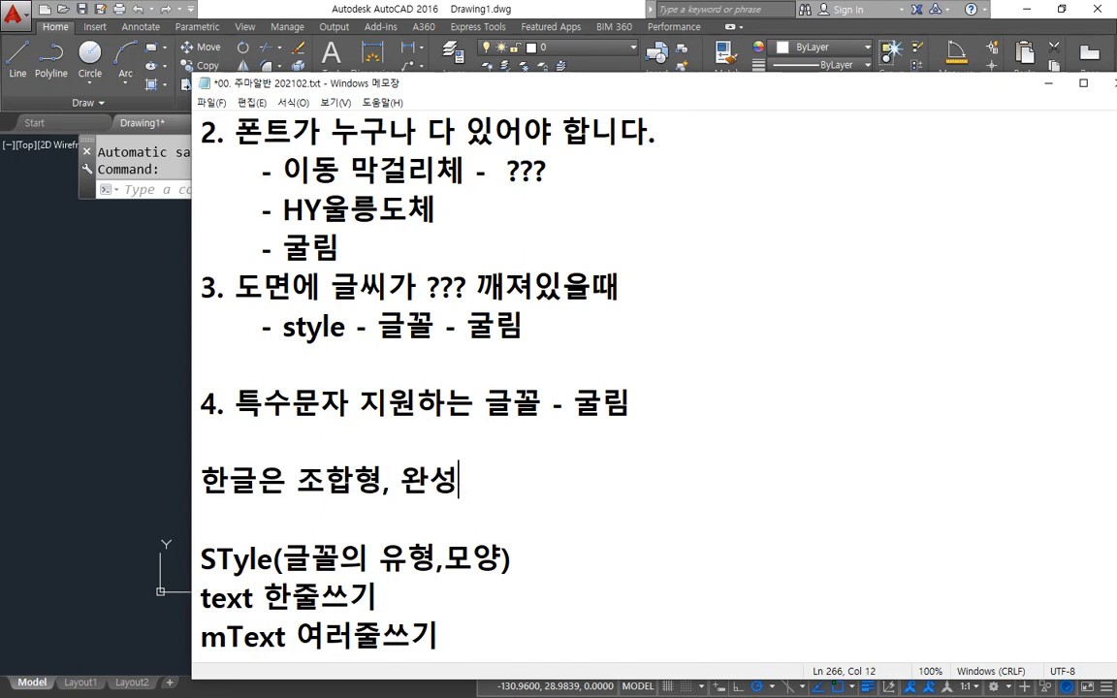
type("형")
Start the Hangul line with "컴퓨터에서" and replace the particle "은" after "한글" with "표현하는 방법 -"
key("Home")
type("컴퓨터에서")
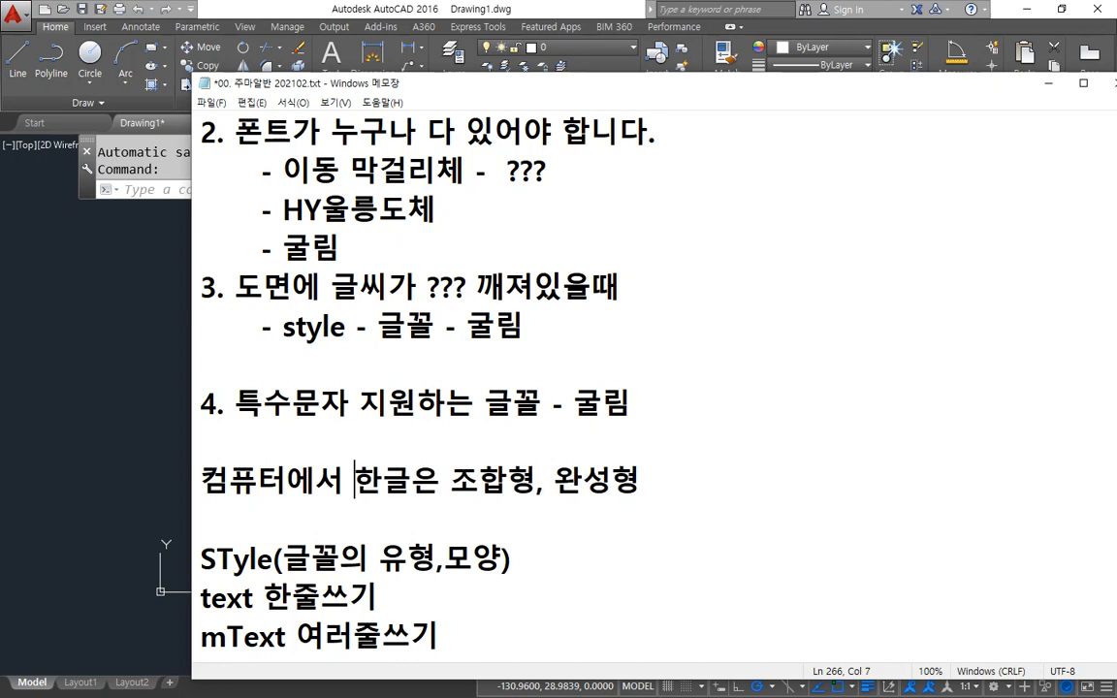
key("Right")
key("Right")
key("Delete")
type("표현하")
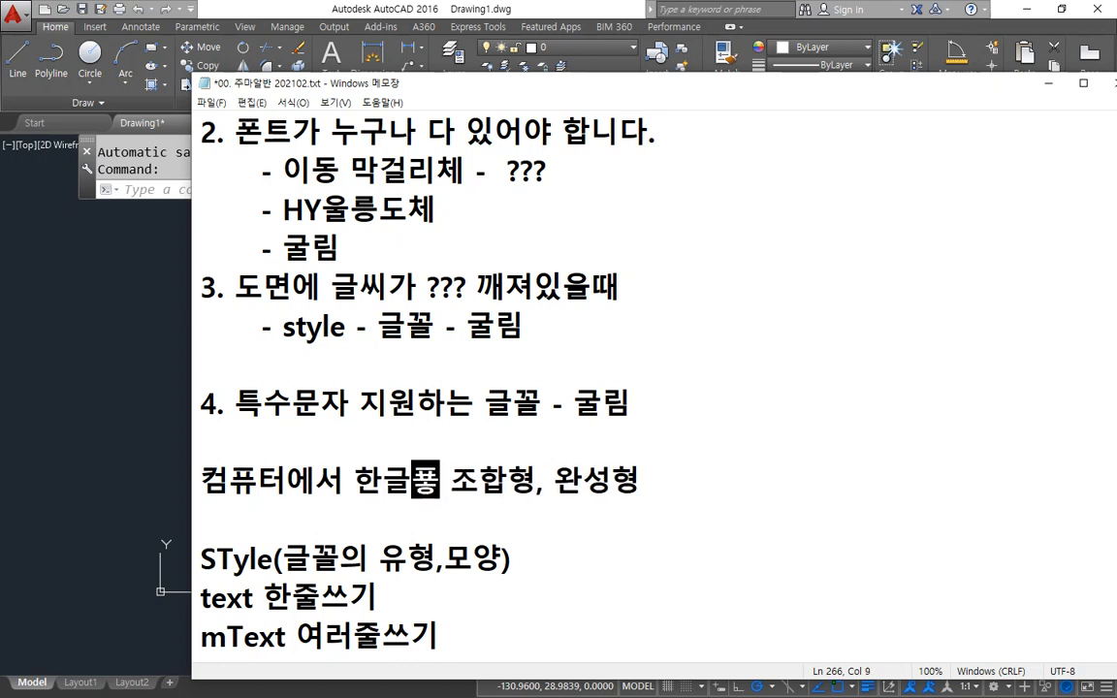
type("는 방버")
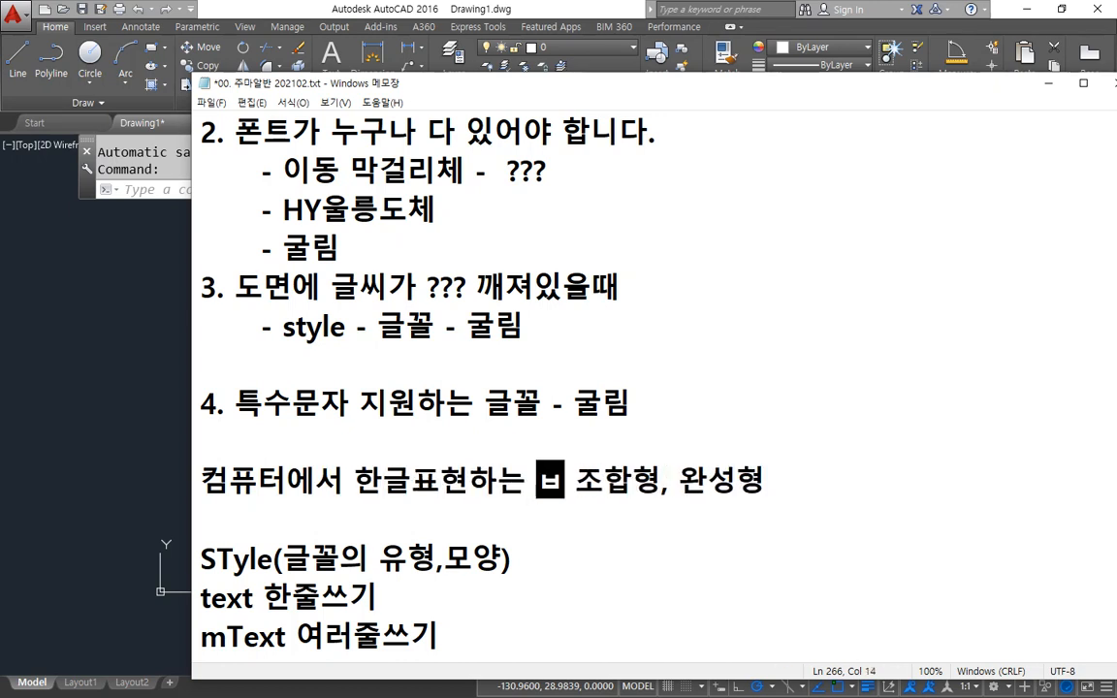
type("ㅂ -")
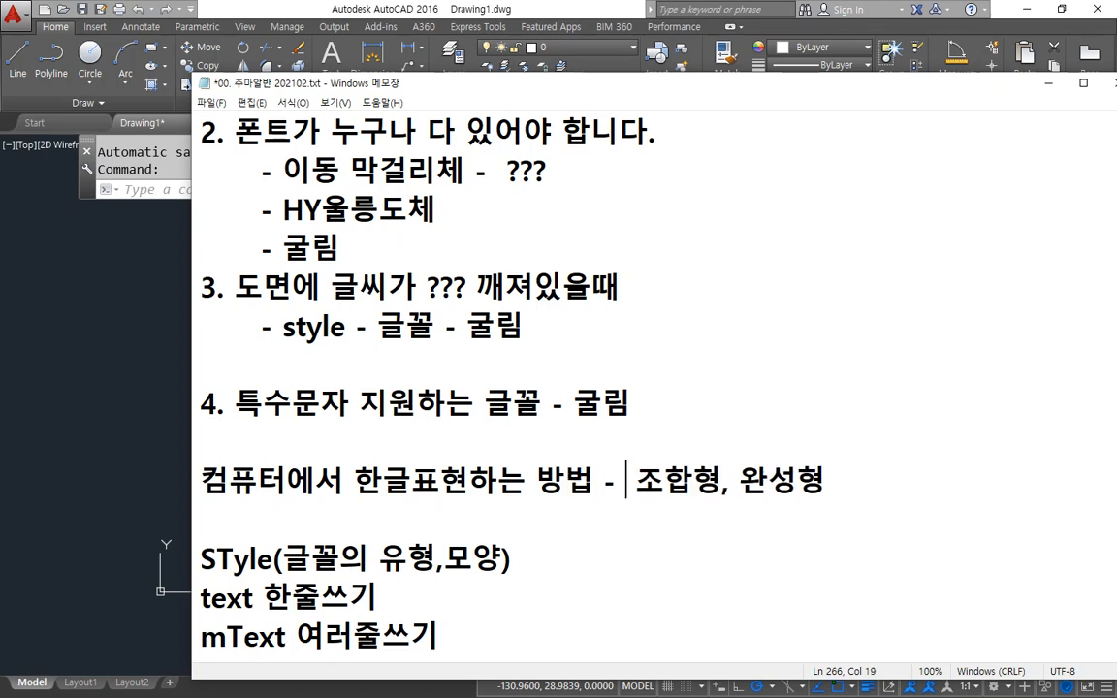
key("Delete")
Add the composition example "ㄱ+ㅏ = 가" on a new line beneath the "컴퓨터에서 한글표현하는 방법" line
key("End")
key("Return")
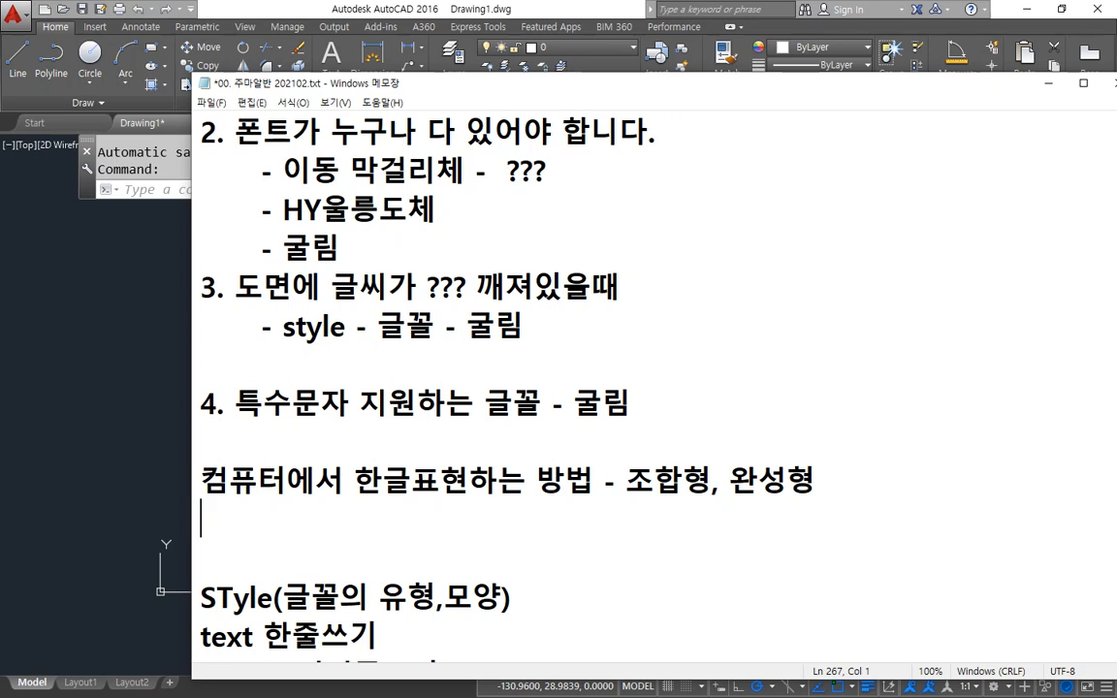
type("r")
key("BackSpace")
key("Hangul")
type("ㄱ+ㅏ")
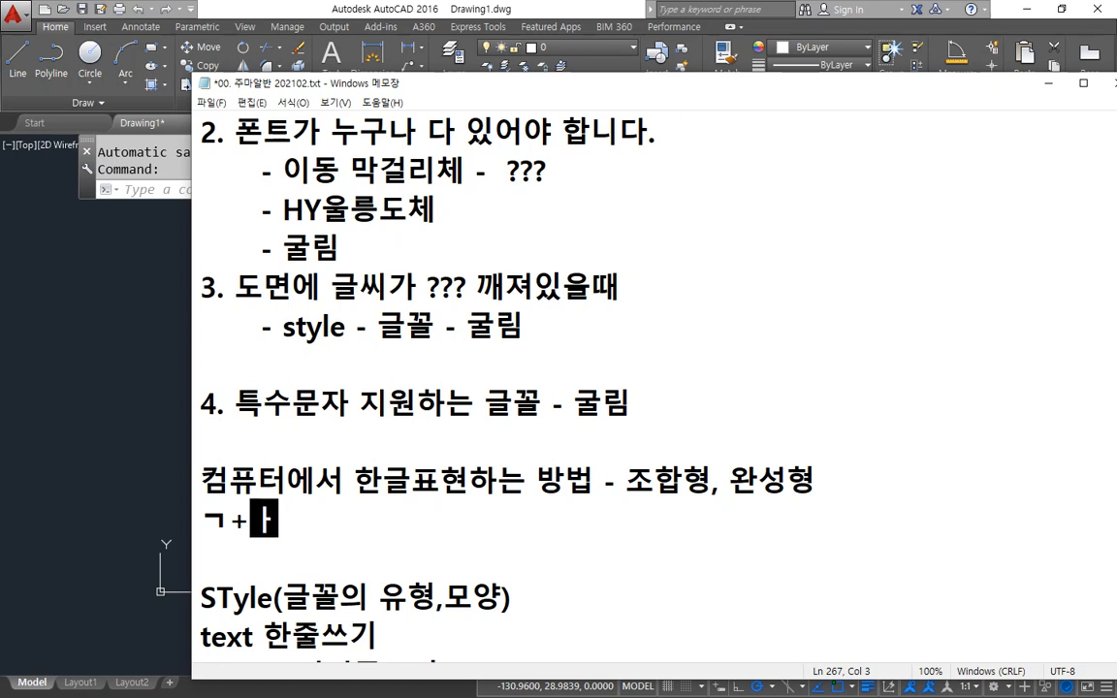
type(" = 가")
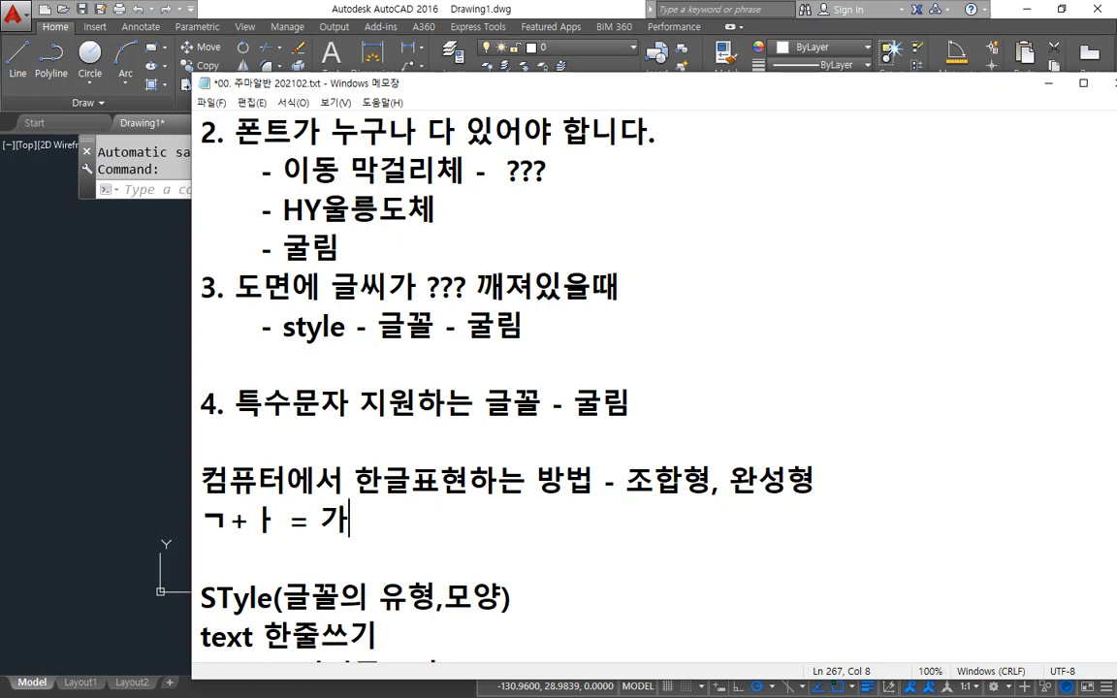
Add a line reading "가나다라마바사" beneath the "ㄱ+ㅏ = 가" example
key("Return")
type("가나다")
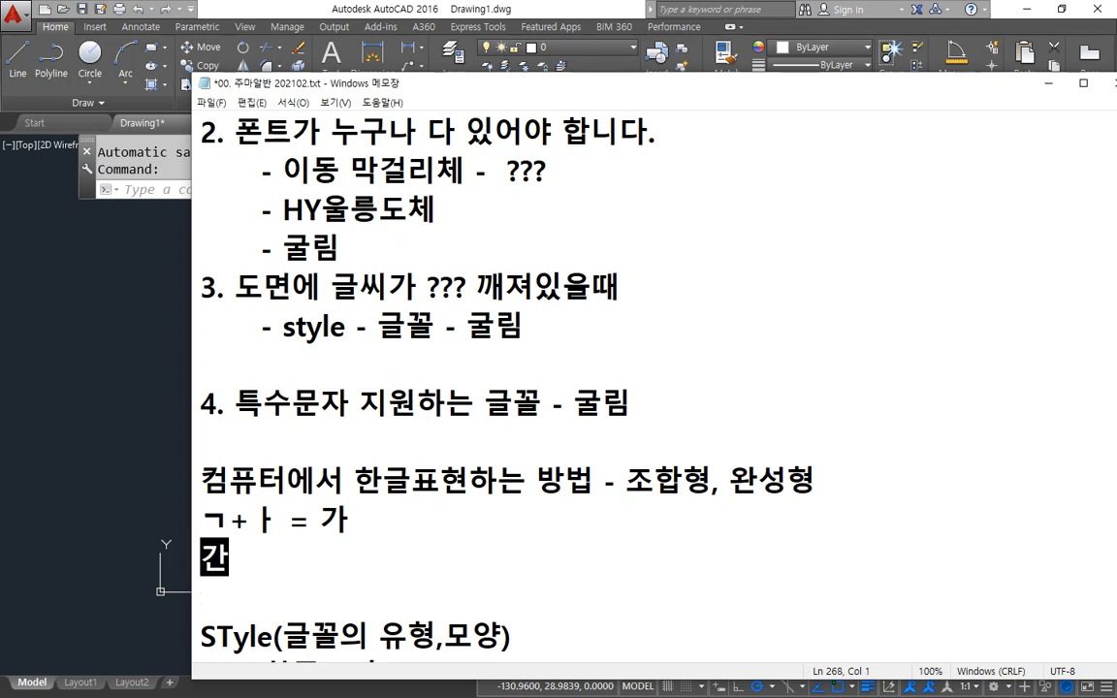
type("라마바")
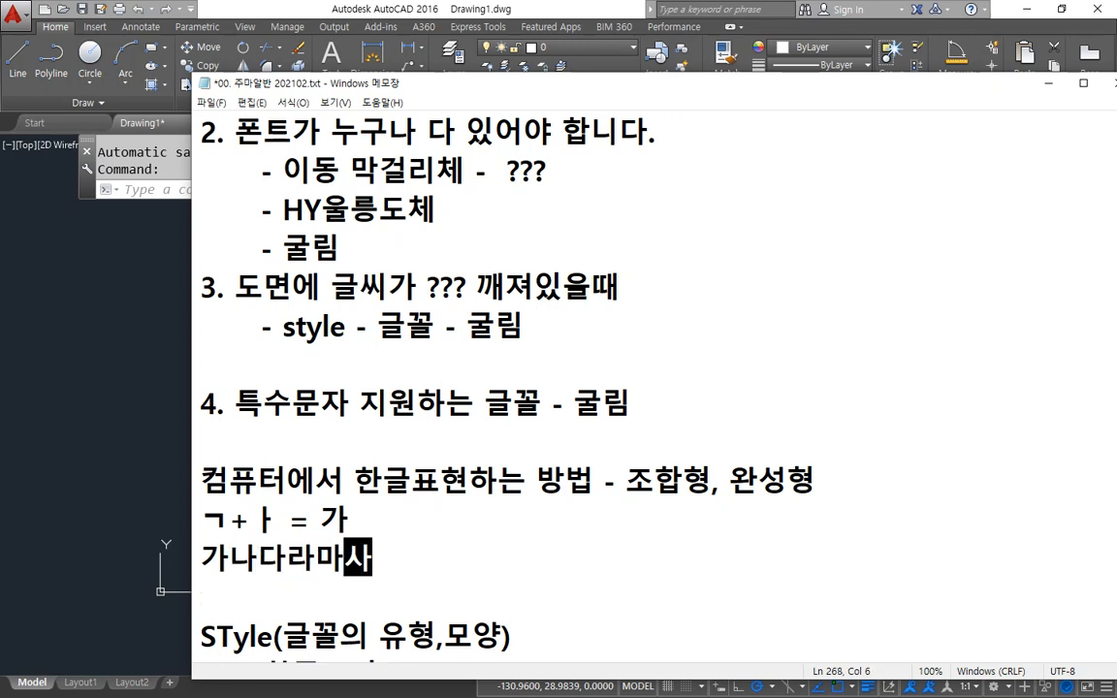
type("사")
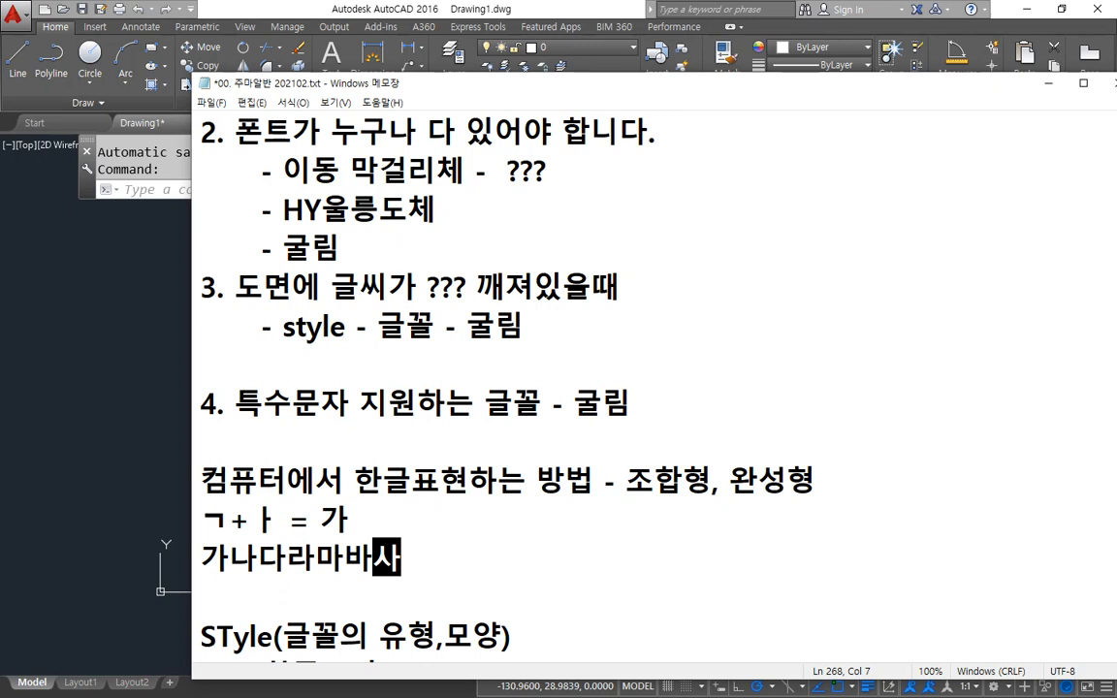
Insert the label "조합형 : " in front of the "ㄱ+ㅏ = 가" example
key("Up")
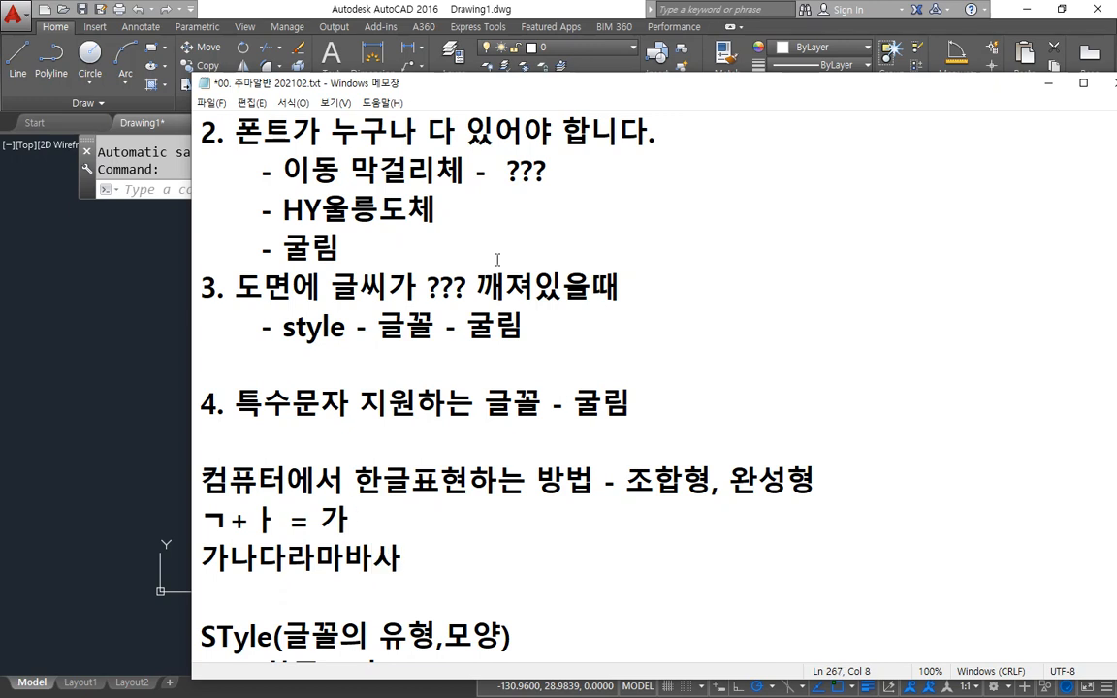
key("Home")
type("wh")
key("BackSpace")
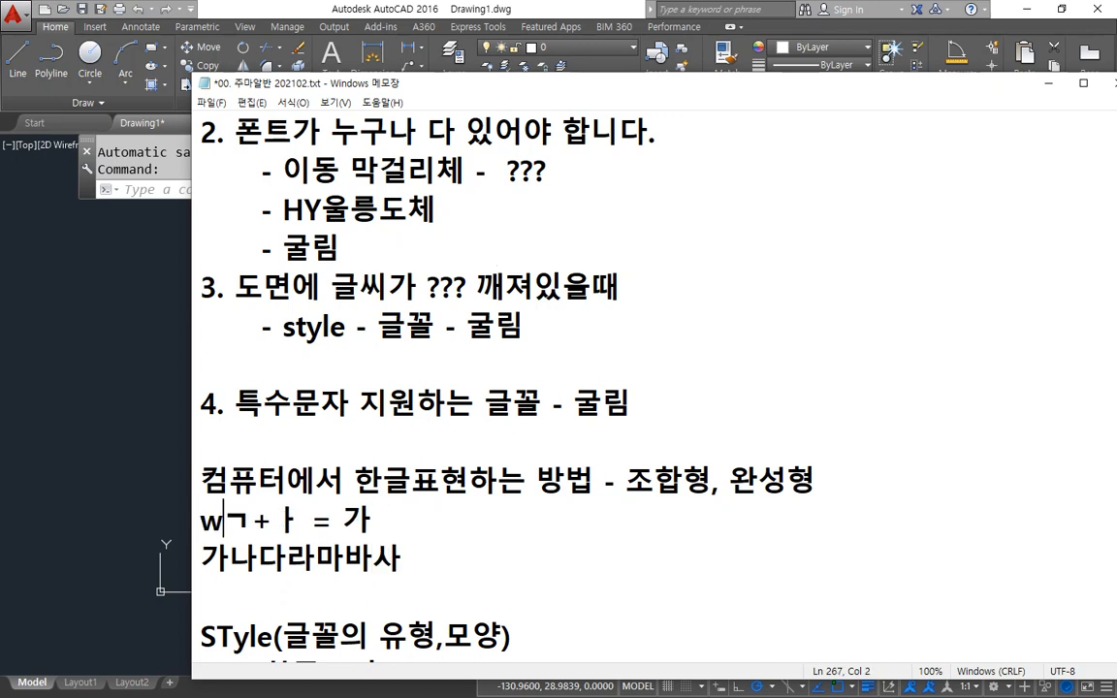
key("BackSpace")
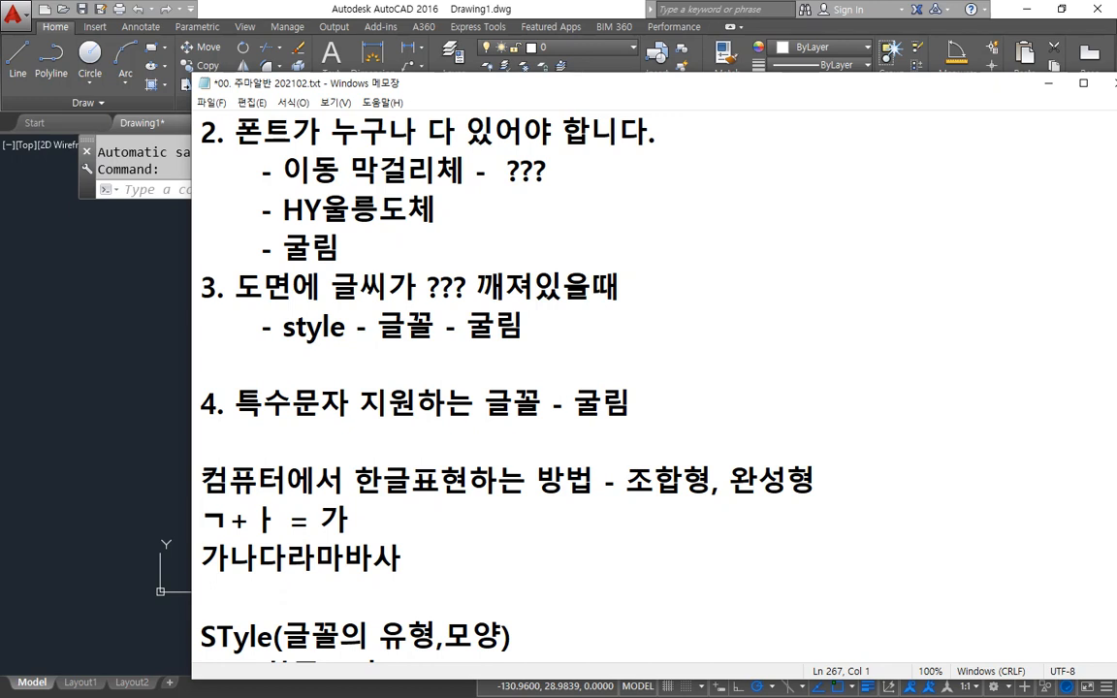
type("조합형 :")
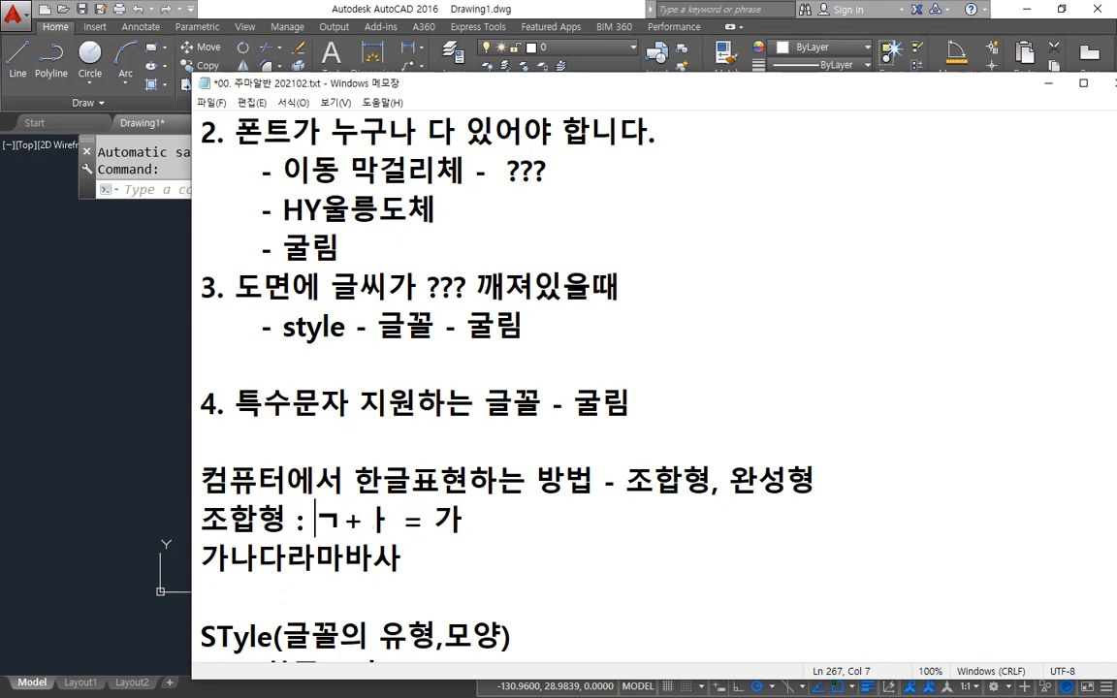
Insert the label "완성형 : " in front of the "가나다라마바사" example
key("Down")
key("Home")
type("완성")
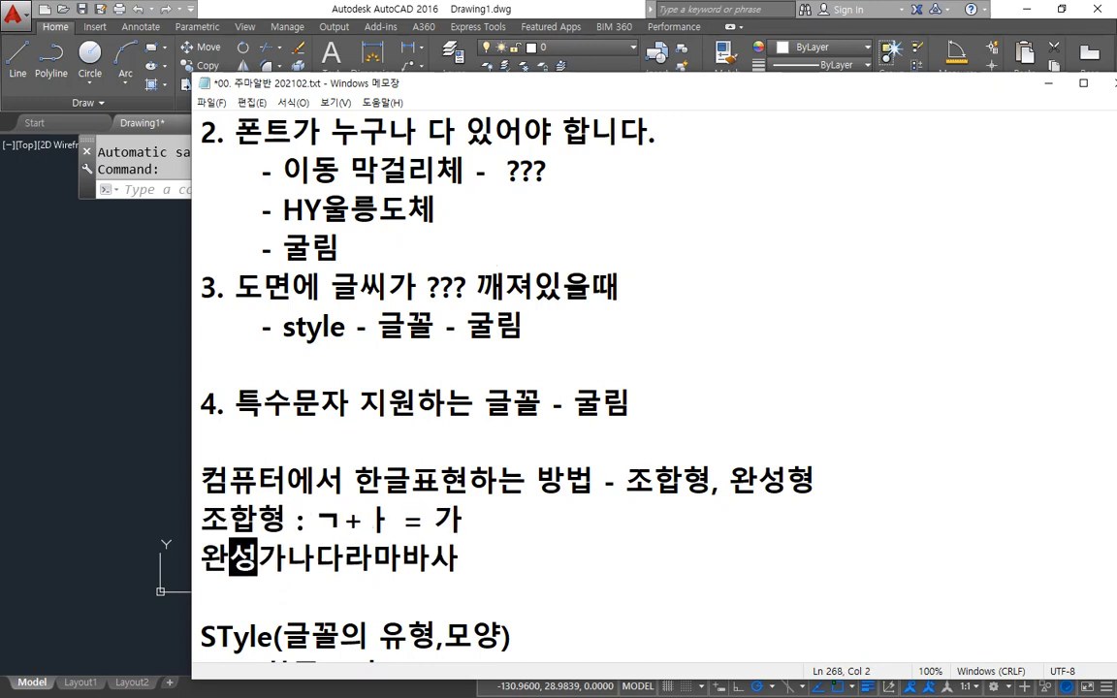
type("형 :")
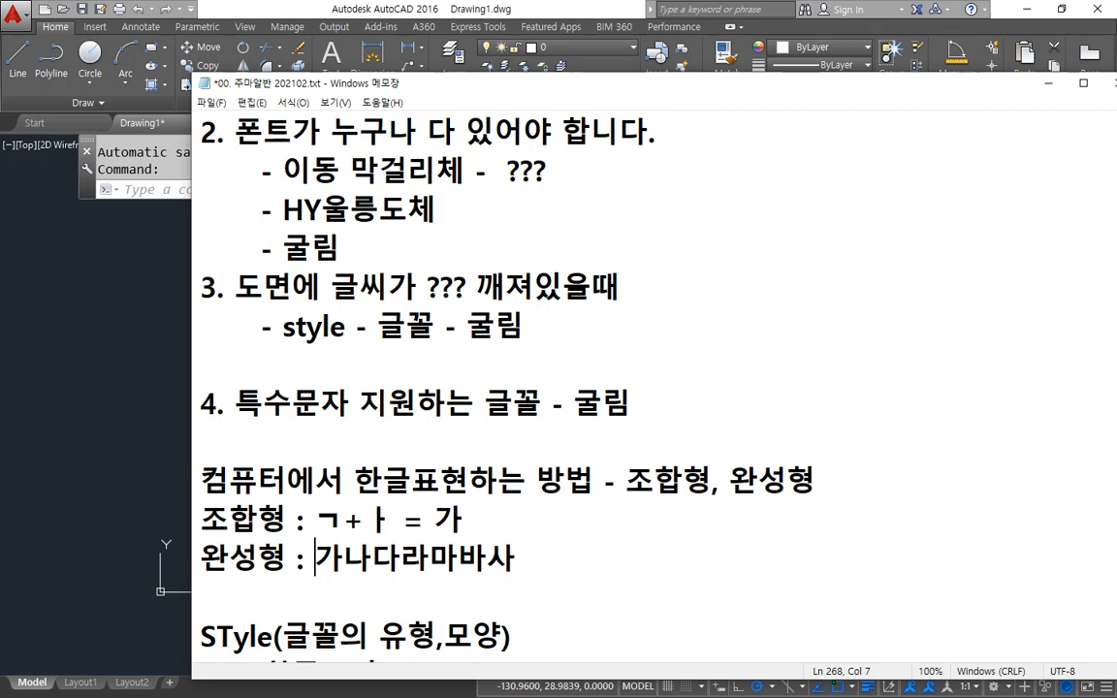
key("alt+Tab")
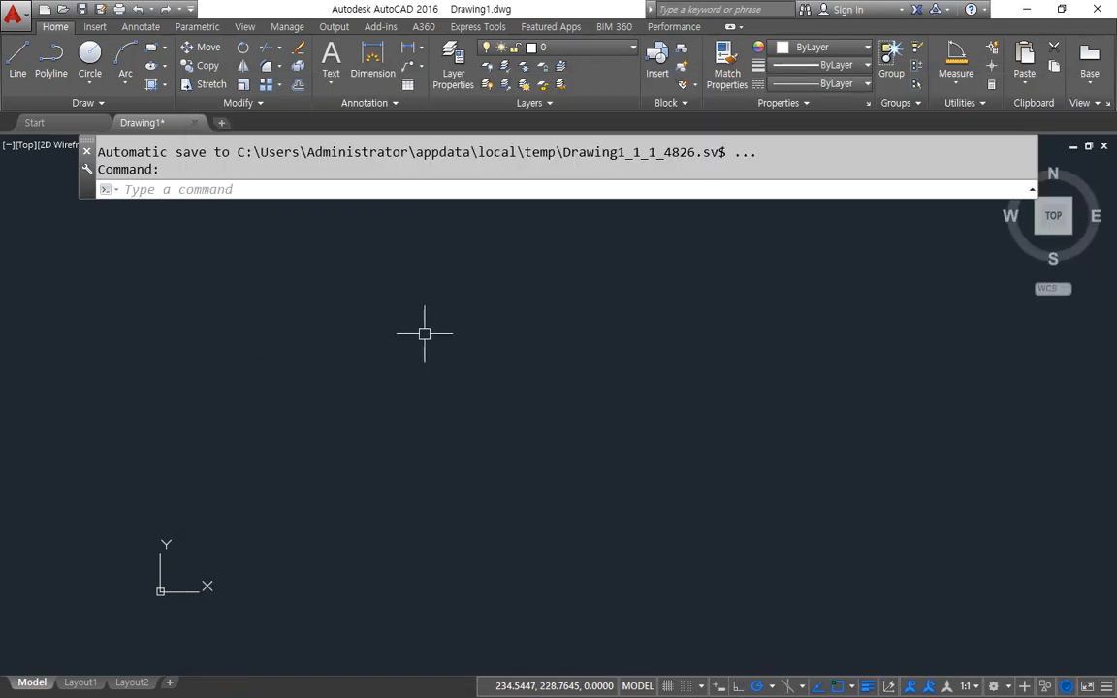
key("alt+Tab")
left_click(515, 349)
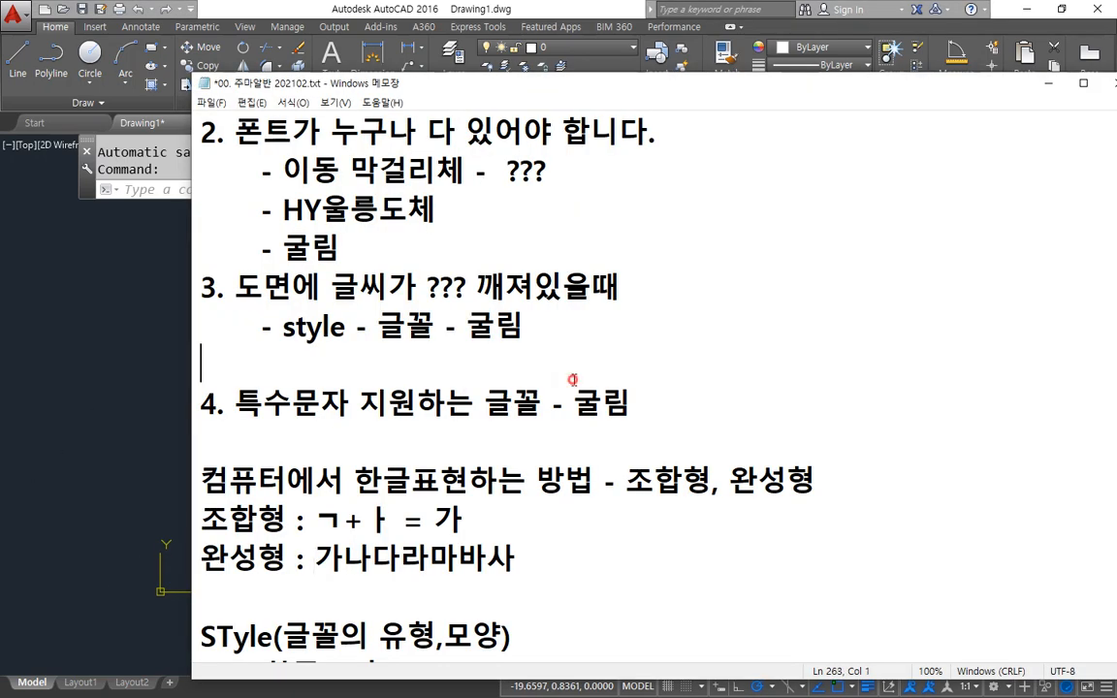
scroll(581, 378, "up", 1)
left_click_drag(510, 136, 668, 519)
left_click(676, 523)
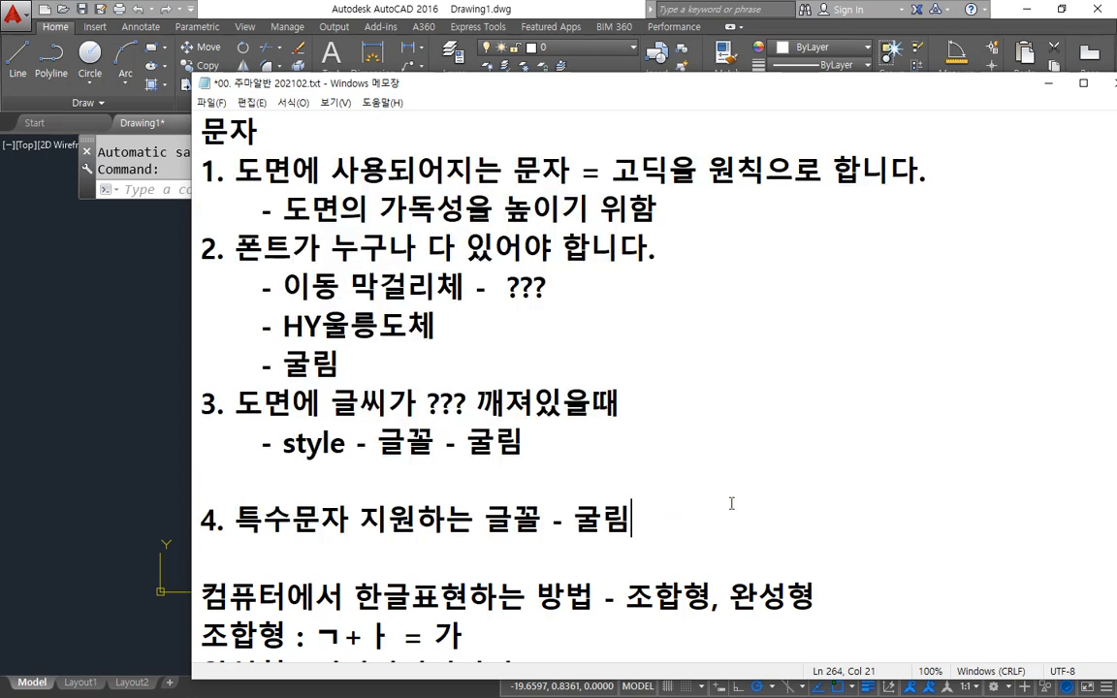
Insert a line reading "도면에 글자의 크기" above the "컴퓨터에서 한글표현하는 방법" line
scroll(658, 453, "down", 1)
left_click(670, 444)
key("Return")
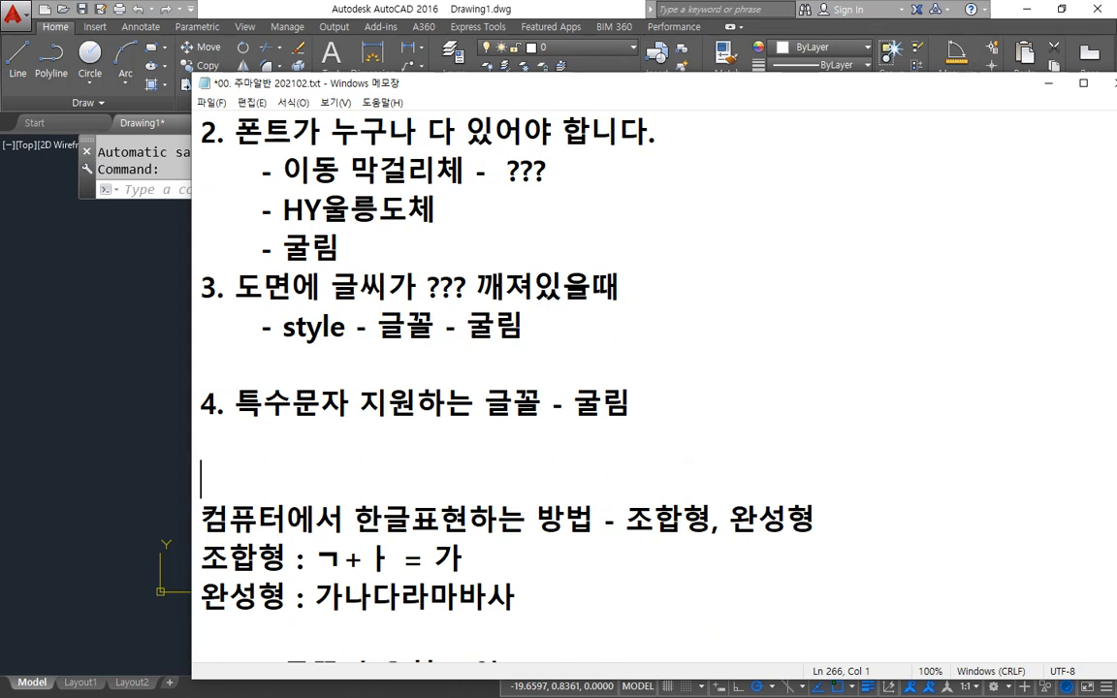
type("ehau")
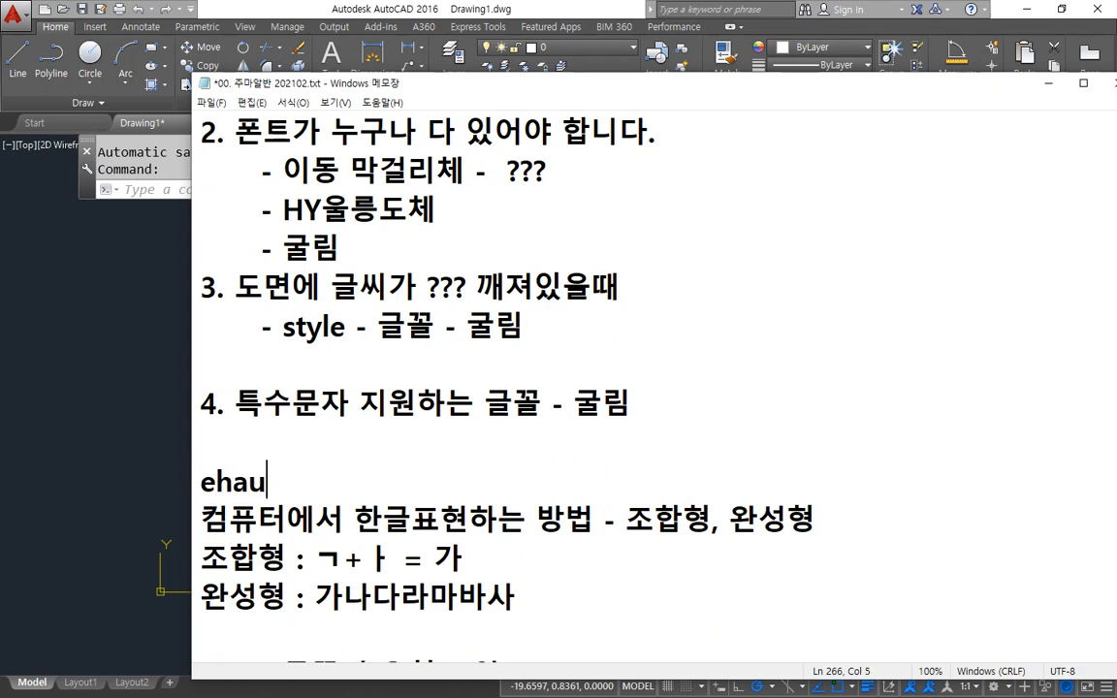
key("BackSpace")
key("BackSpace")
key("BackSpace")
key("BackSpace")
type("도면에 ㄱ")
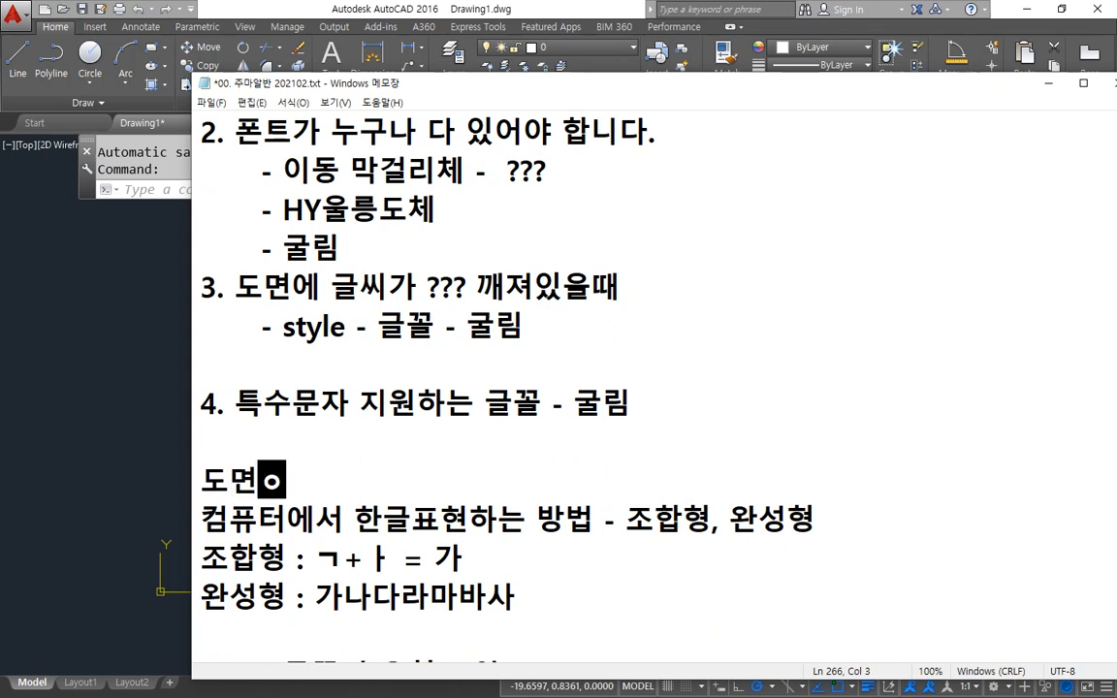
type("글")
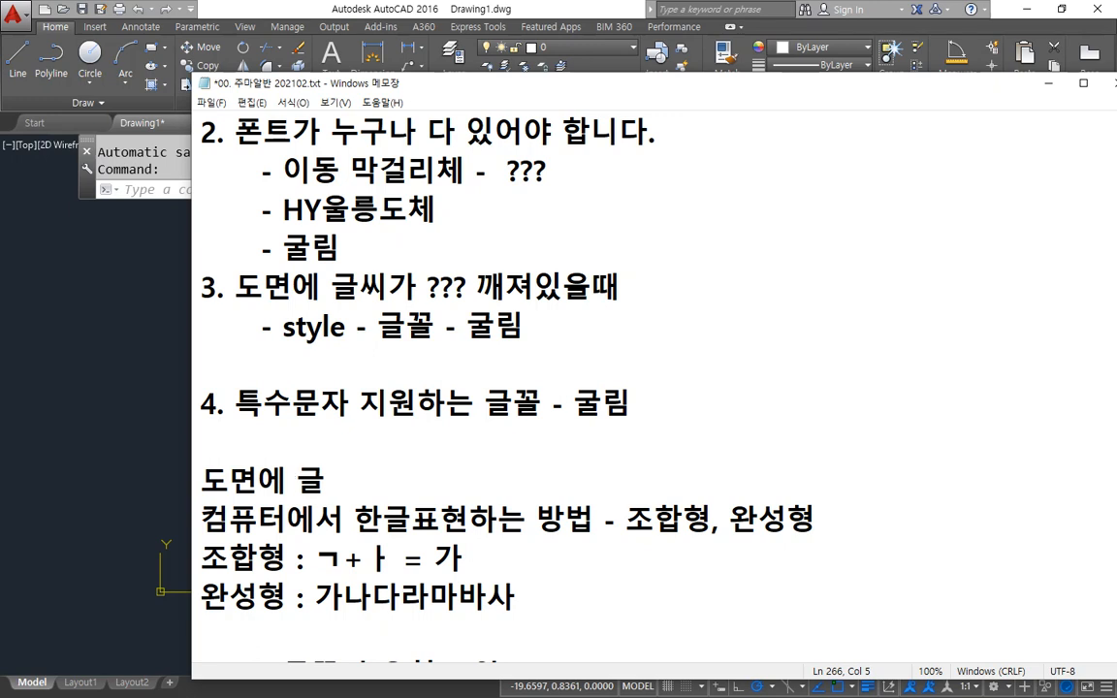
type("자의 크기")
Number the "도면에 글자의 크기" line by placing "5. " at its start
key("Home")
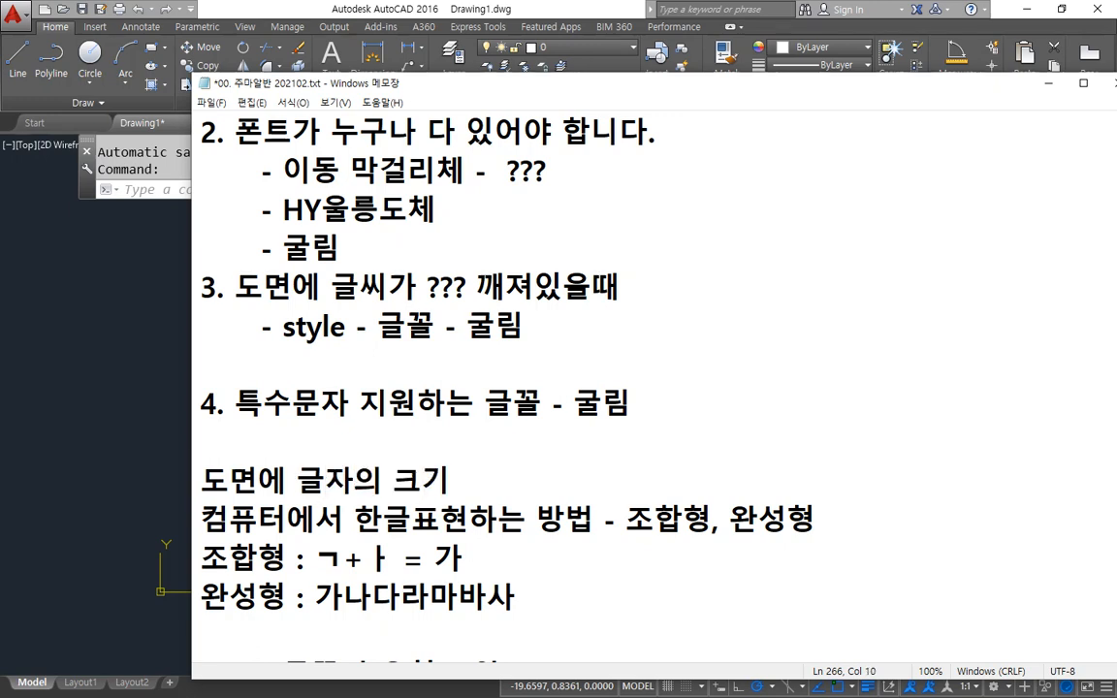
key("Right")
key("Left")
type("5.")
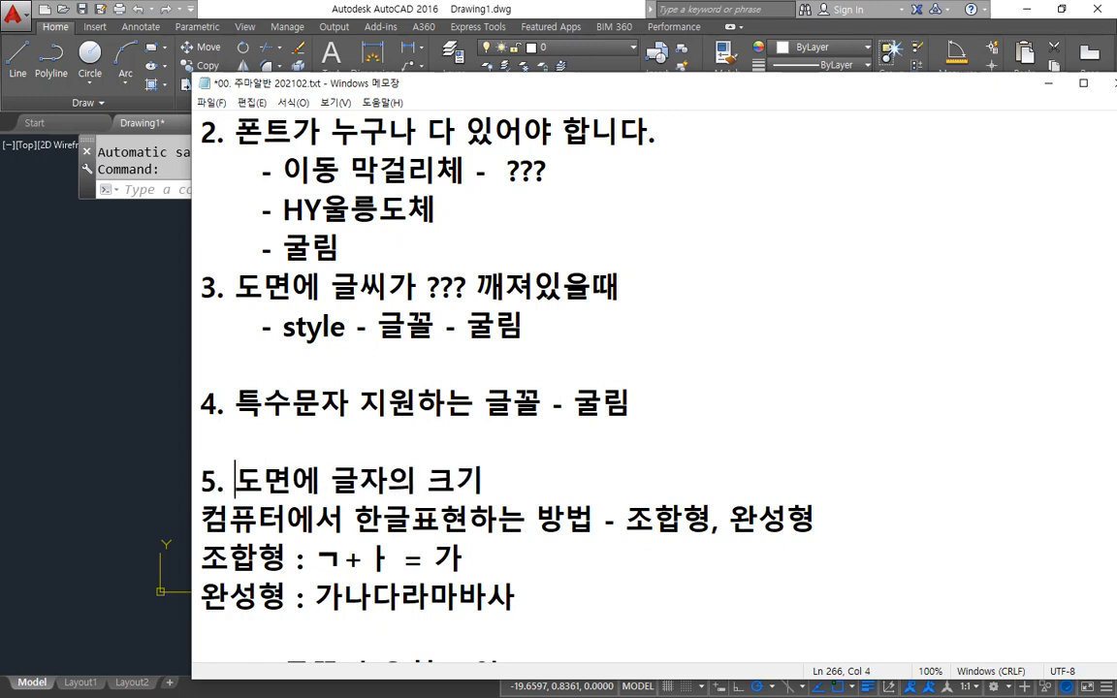
Insert "사용되어지는" after "도면에" in the item 5 heading about drawing text size
key("Right")
key("Right")
key("Right")
type("사용되어지느")
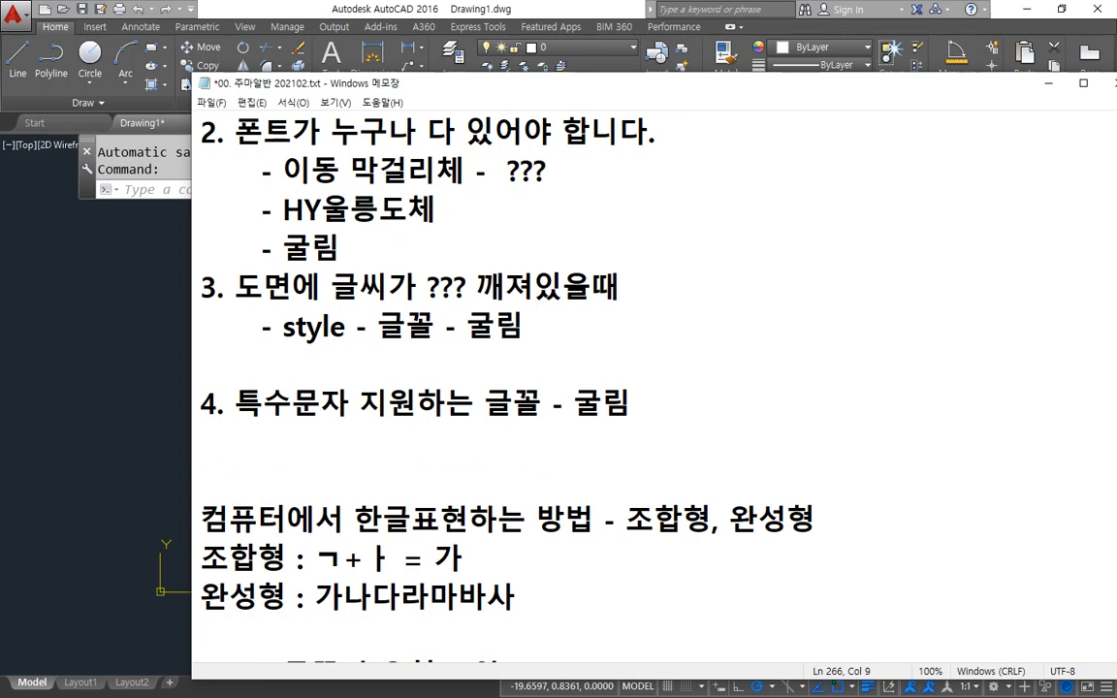
type("ㄴ")
key("End")
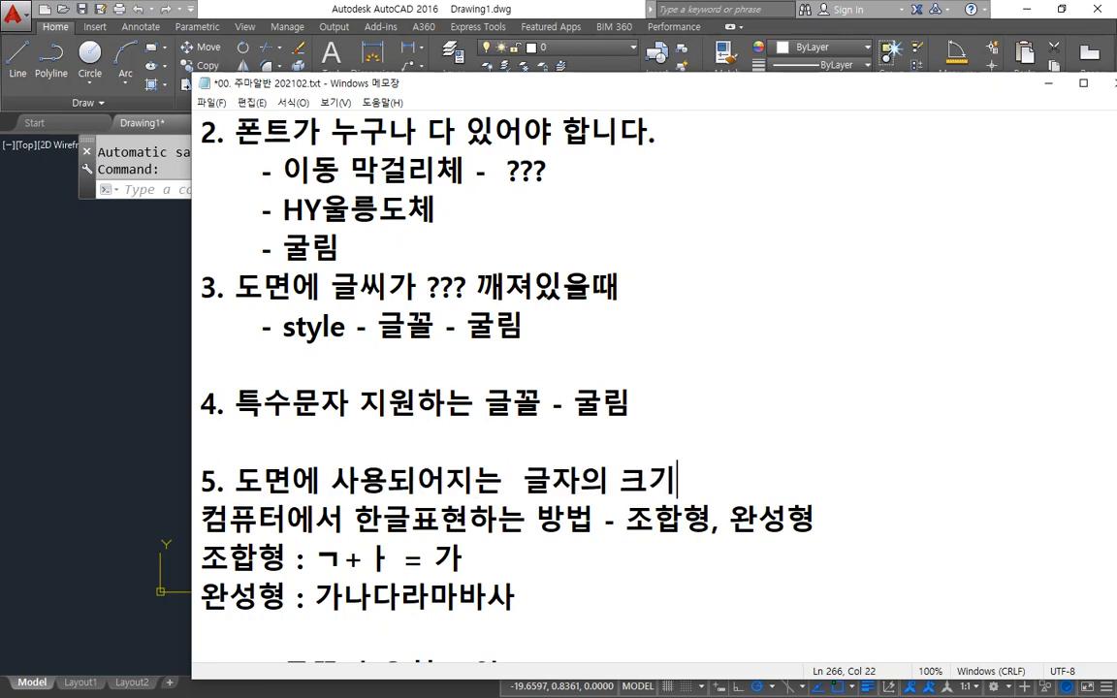
Remove the extra space before "글자의" in the item 5 heading
key("Left")
key("Left")
key("Left")
key("Left")
key("Left")
key("Left")
key("Left")
key("Left")
key("Delete")
key("End")
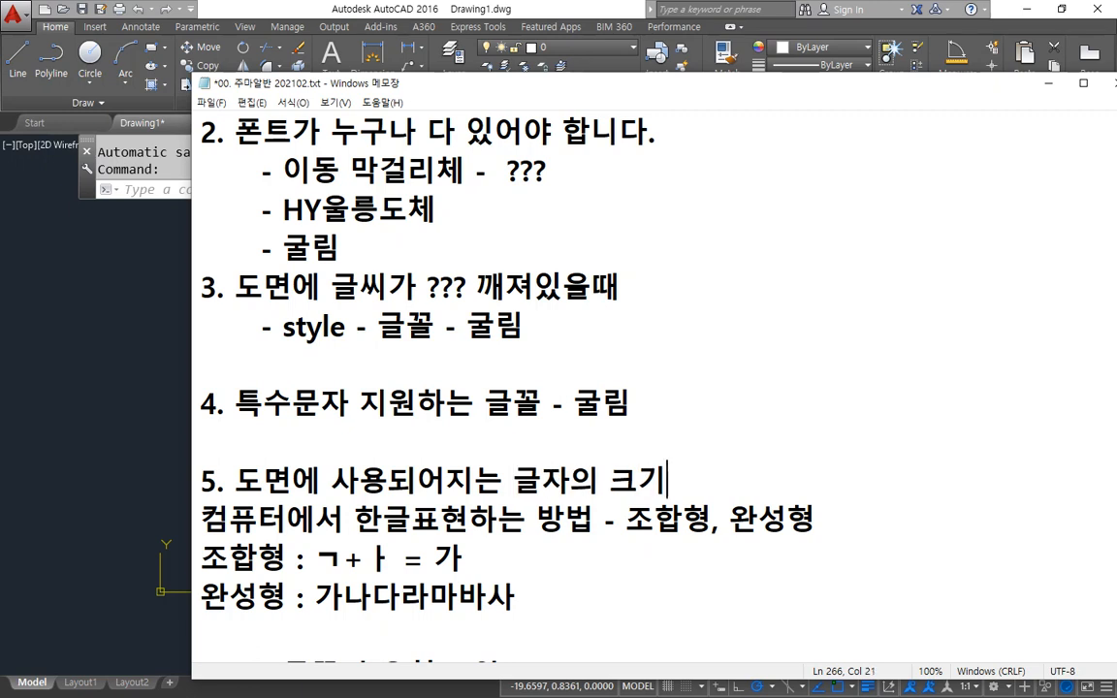
Add an indented line below the item 5 heading reading "작은글씨(본문글씨),"
key("Return")
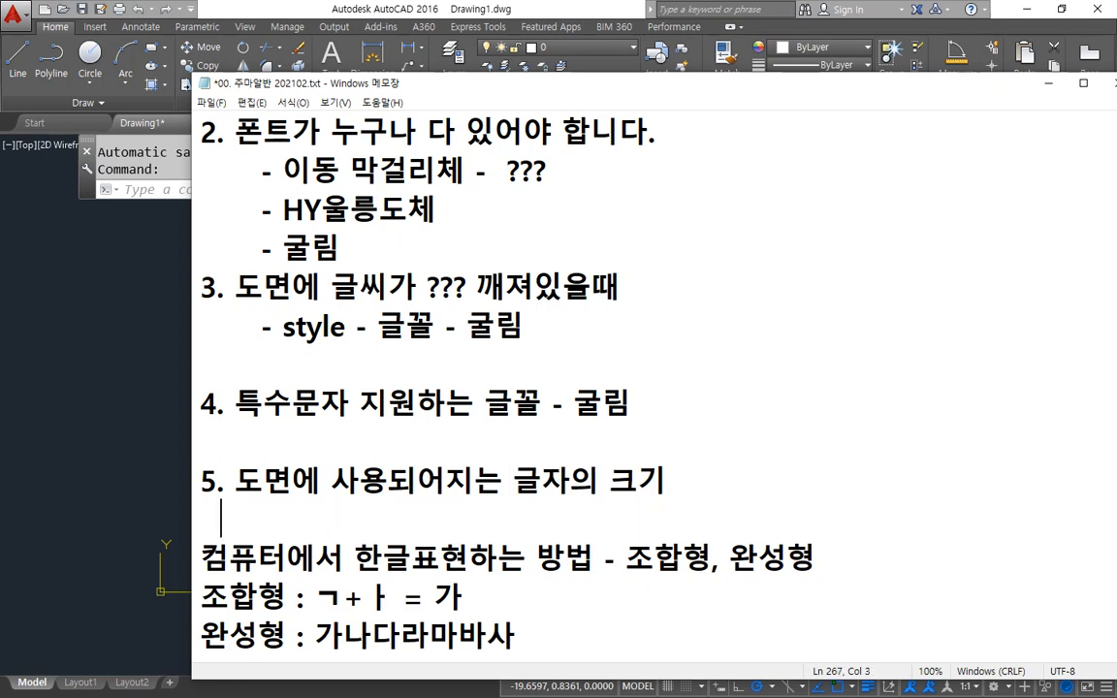
type("작은그")
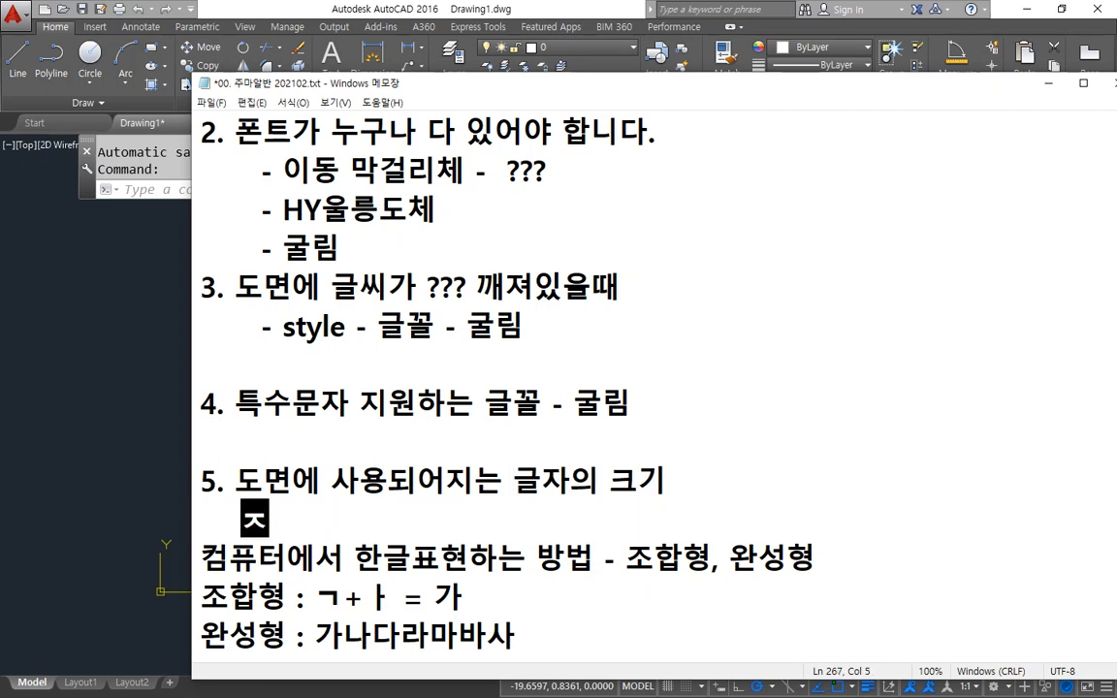
type("글씨,")
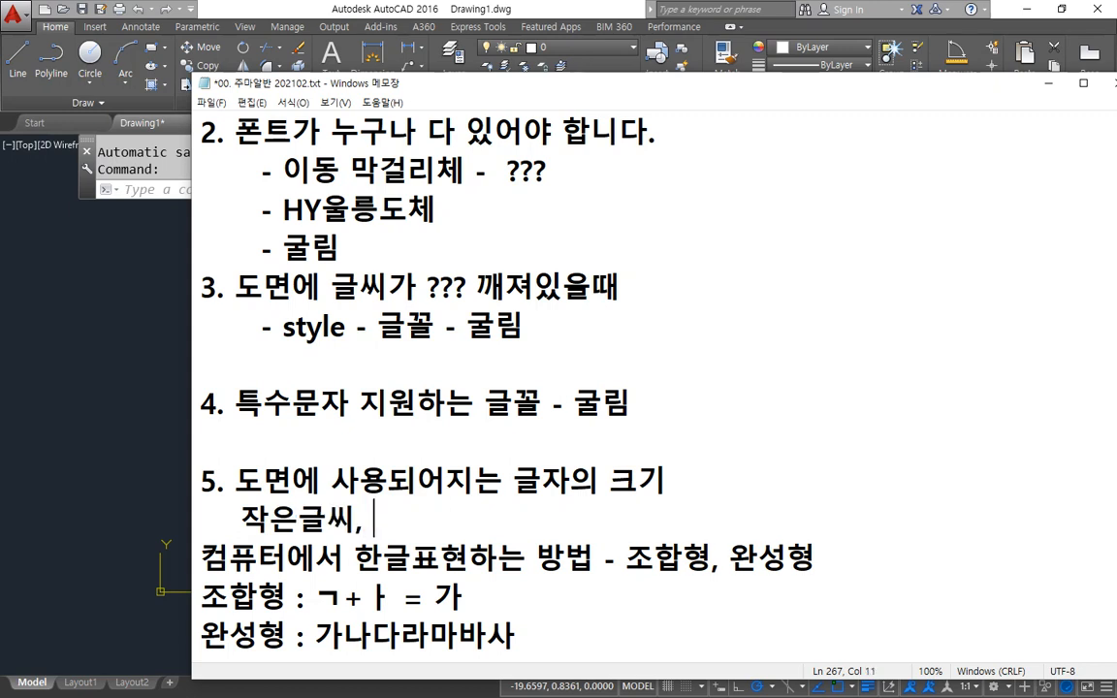
type("(본문글")
type("씨)")
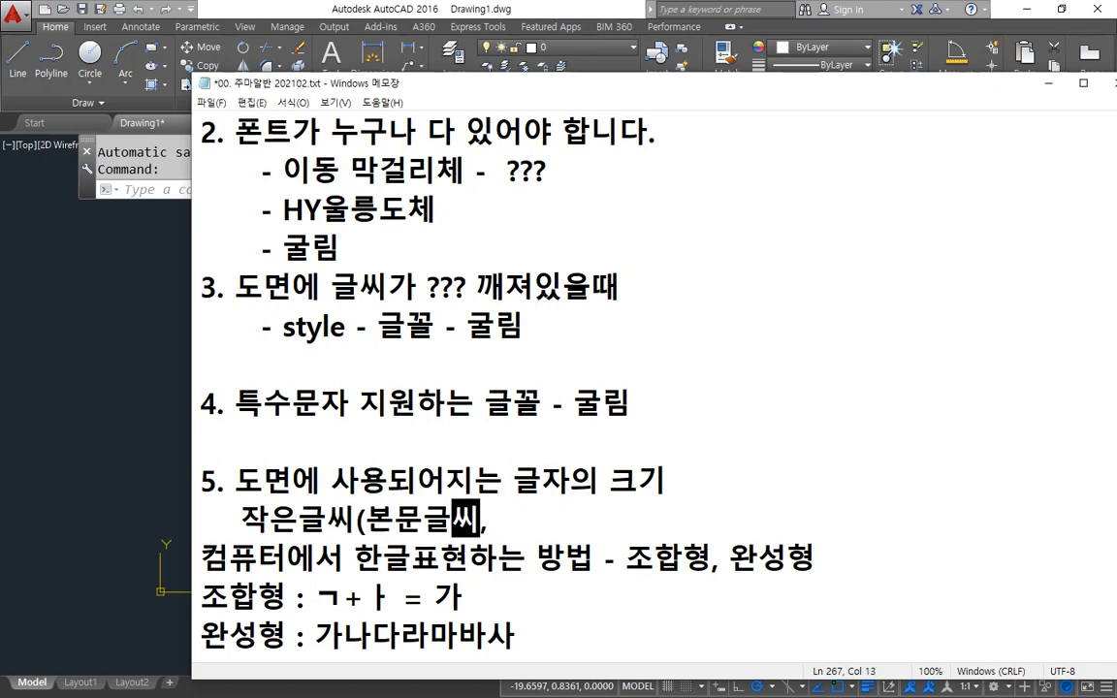
key("End")
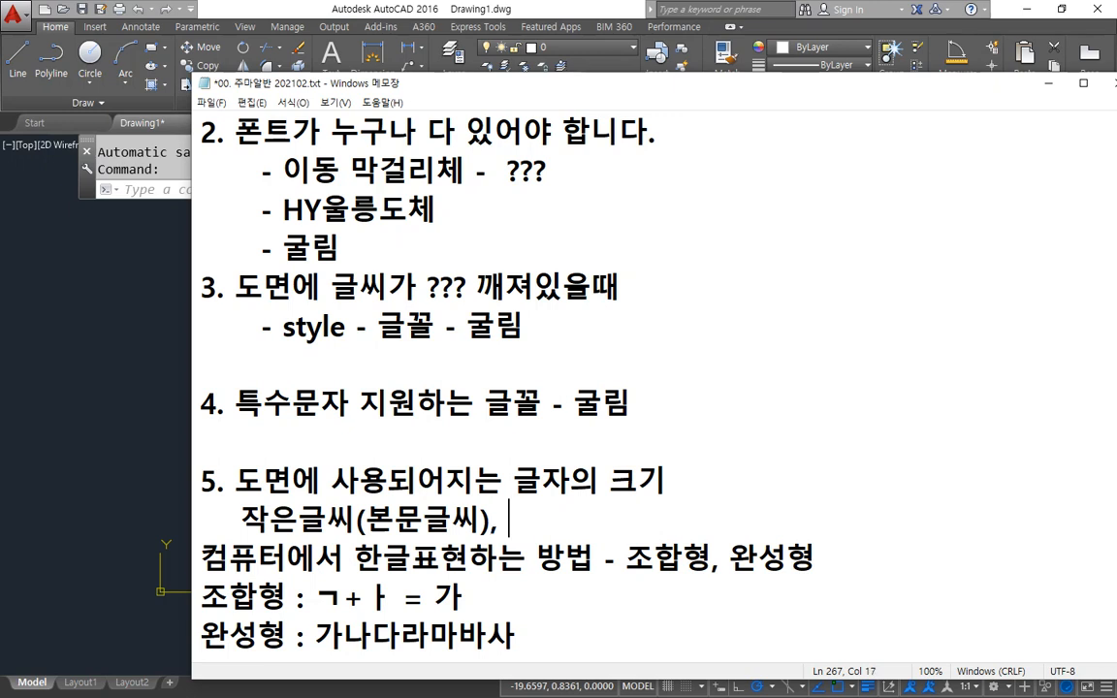
Continue the size-category line with "제목글씨(중간글씨), 큰글씨"
key("BackSpace")
type("제목글ㅆㅣ(중간글")
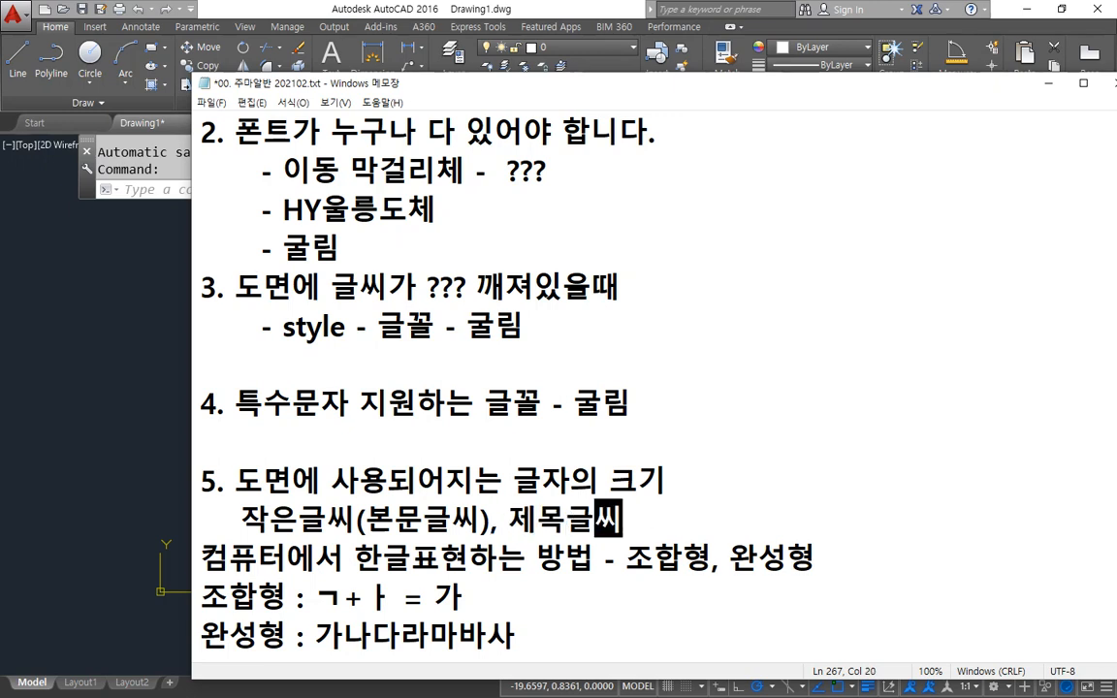
type("씨), ㅋ")
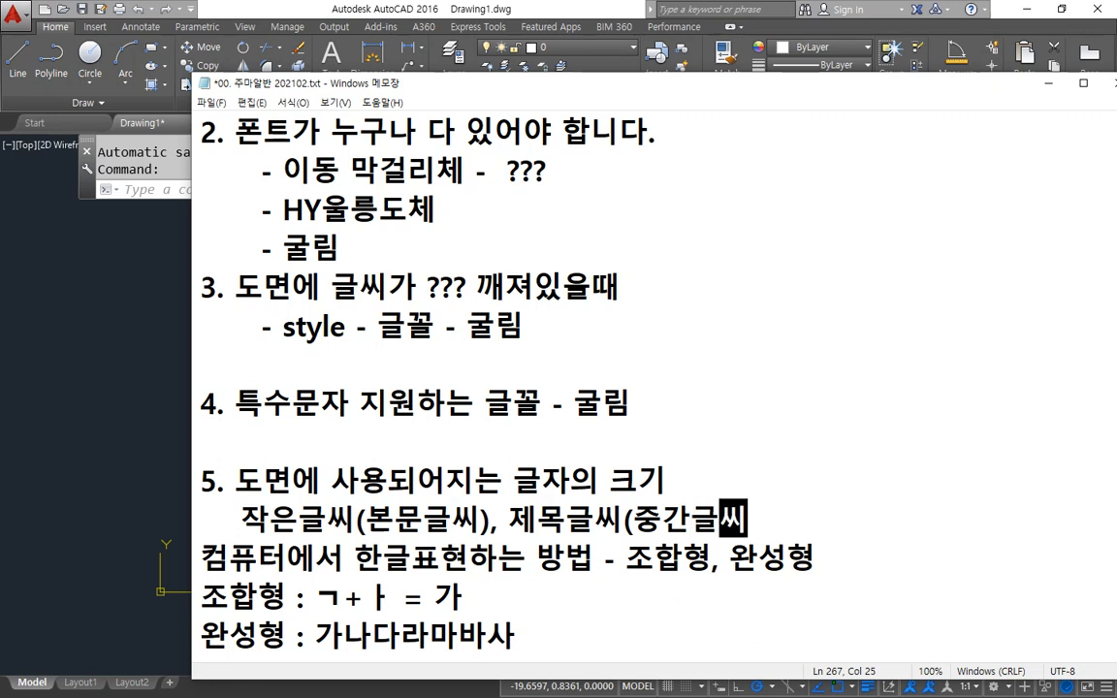
type("ㅡㄴ")
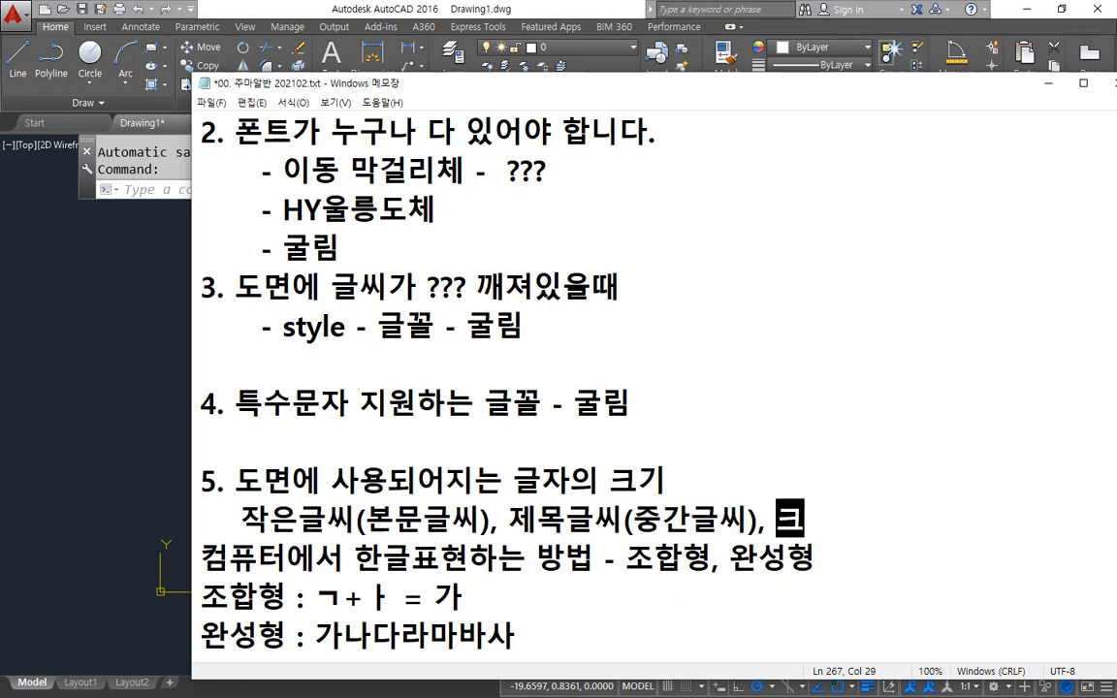
type("ㄱㅡㄹ")
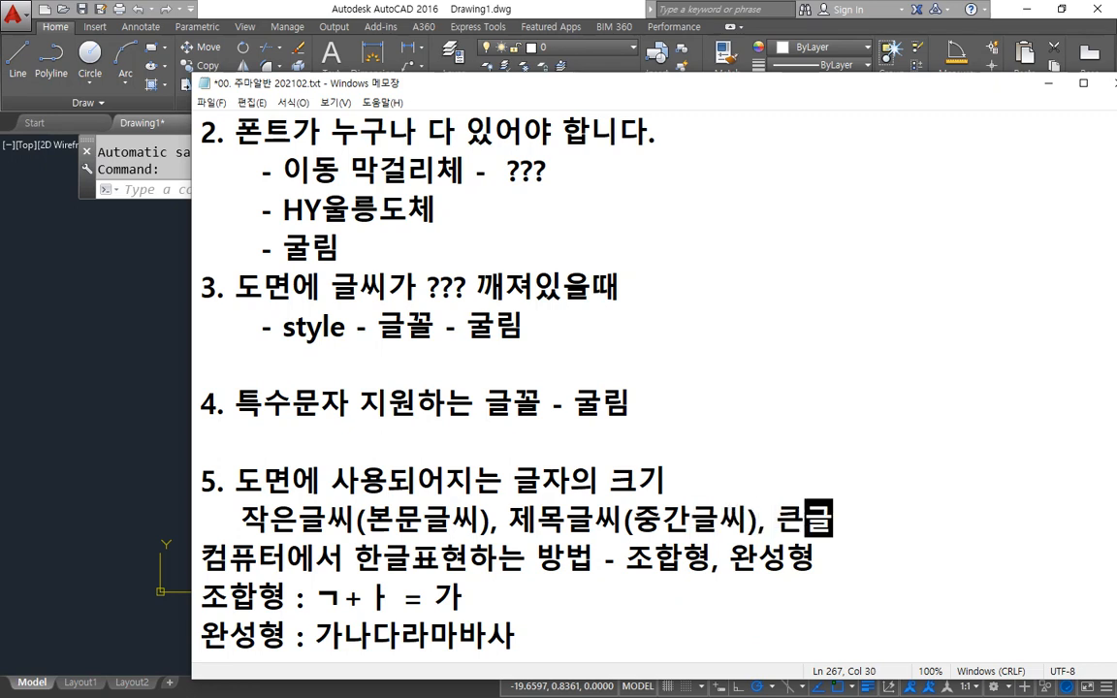
type("ㅆㅣ")
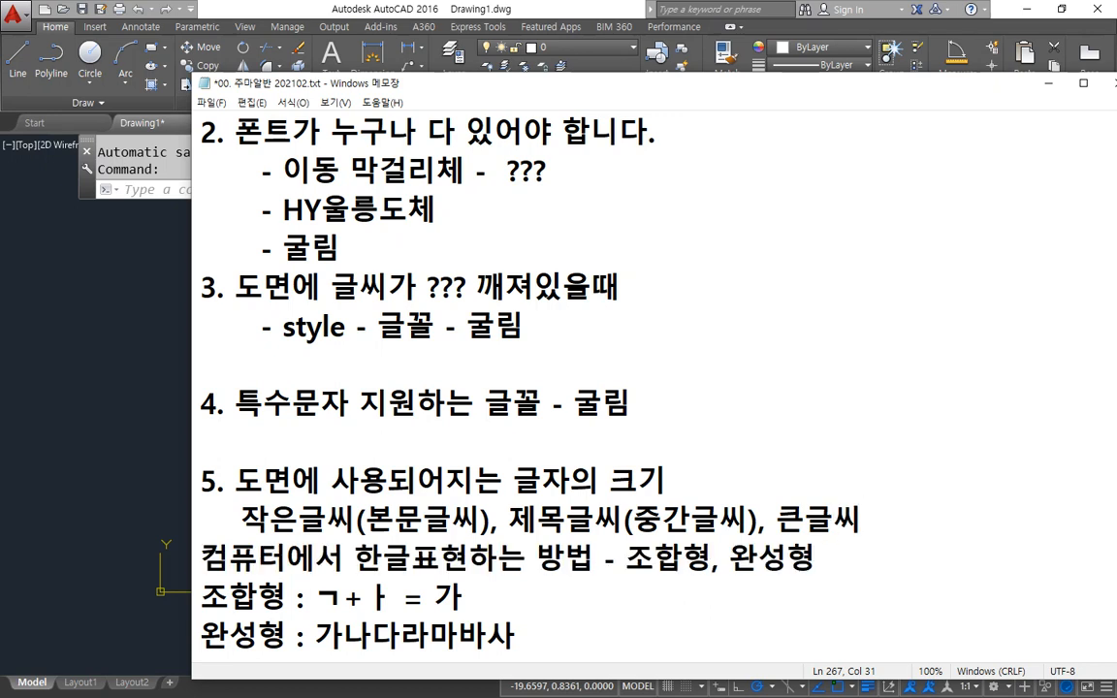
Insert "소" in front of "제목글씨(중간글씨)" so the category reads "소제목글씨(중간글씨)"
key("Left")
key("Left")
key("Left")
key("Left")
key("Left")
key("Left")
key("Left")
key("Left")
key("Left")
key("Left")
key("Left")
key("Left")
key("Left")
key("Left")
key("Left")
key("Left")
key("Down")
key("Up")
type("ㅅㅗ")
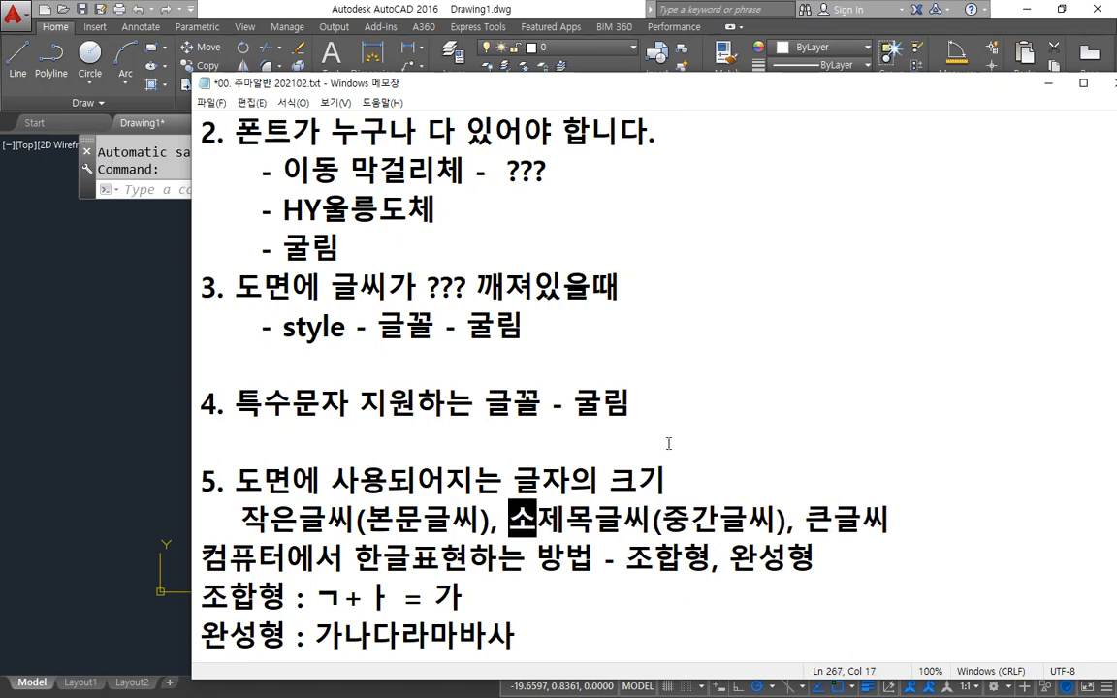
key("Right")
Expand the last category "큰글씨" to "제목글씨(큰글씨)" and add a blank line below it
key("End")
key("Left")
key("Left")
key("Left")
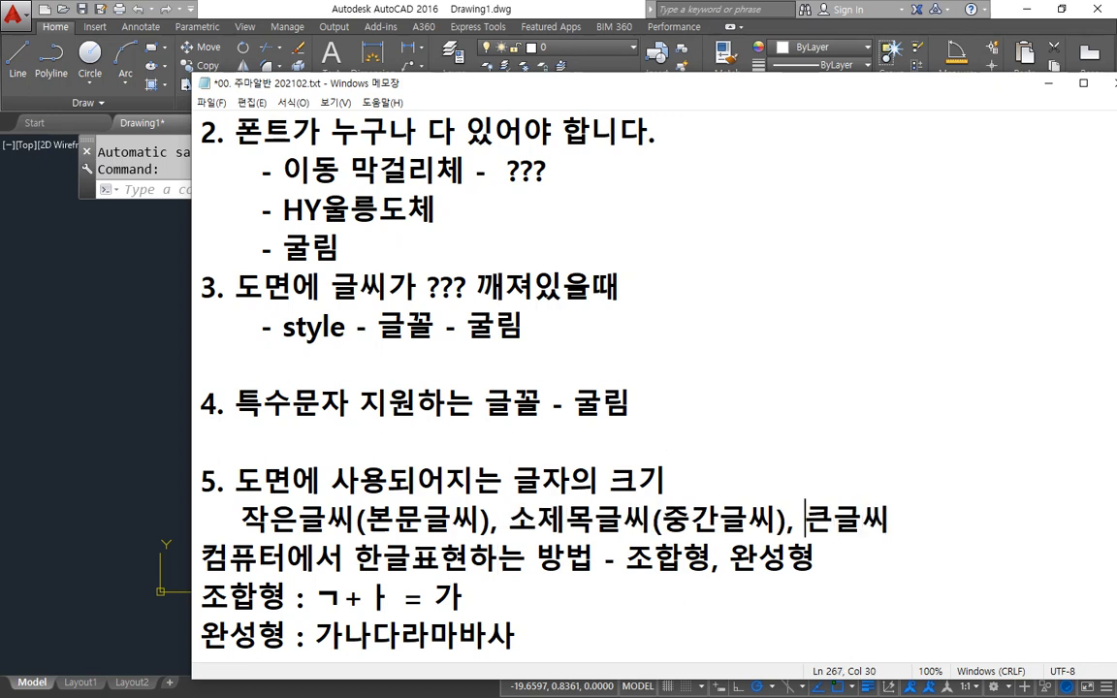
type("ㅈㅔㅁㅗㄱㄱㅡㄹ")
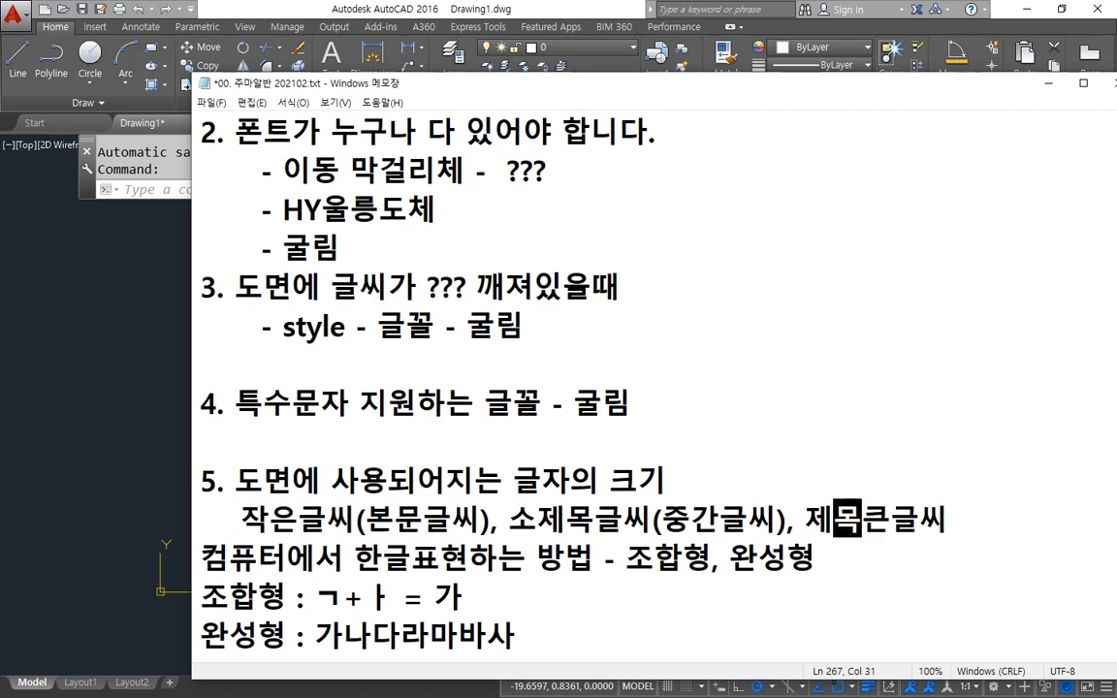
type("ㅆㅣ(")
key("End")
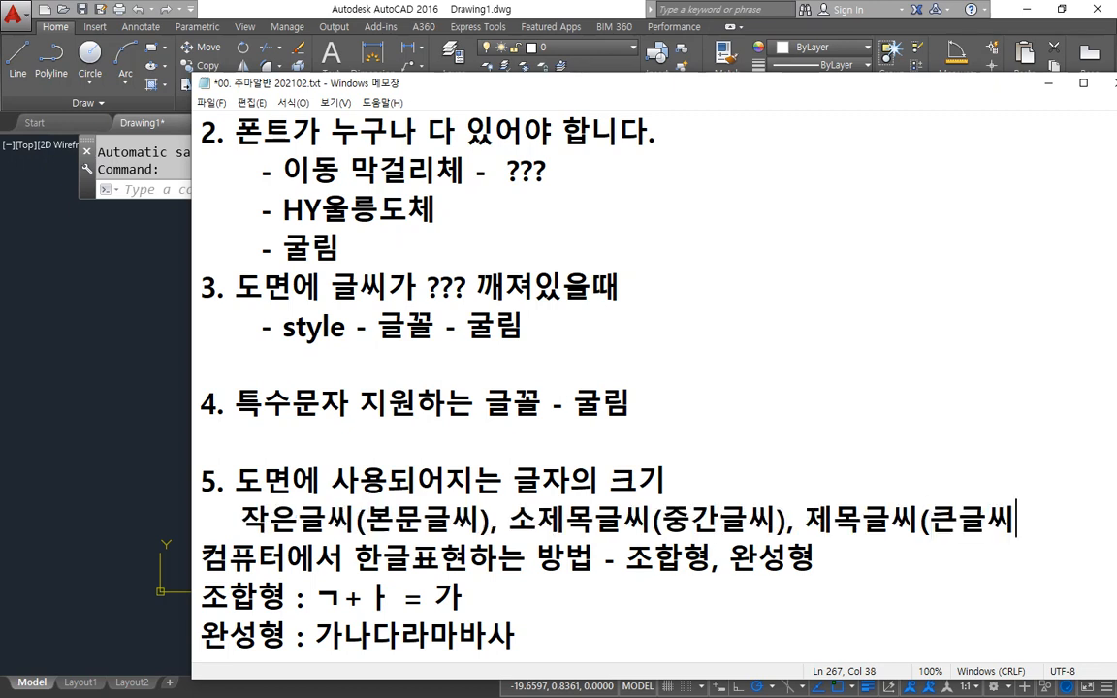
type(")")
key("Return")
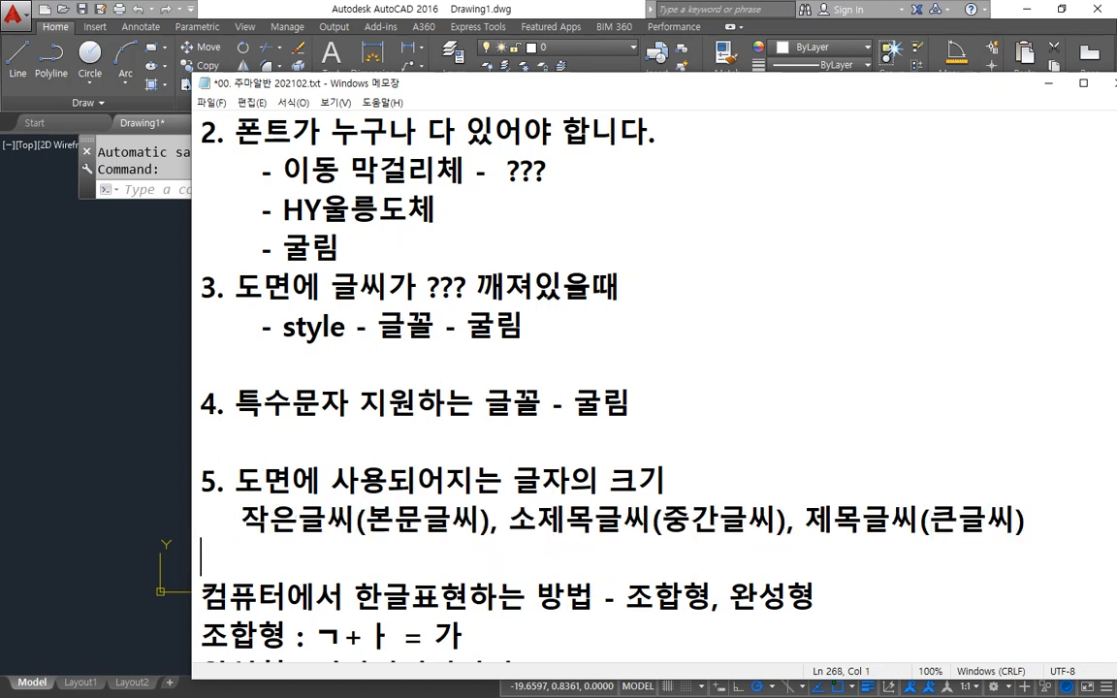
Add an indented line reading "2.5mm" directly under the size-category line
key("Up")
key("End")
key("Return")
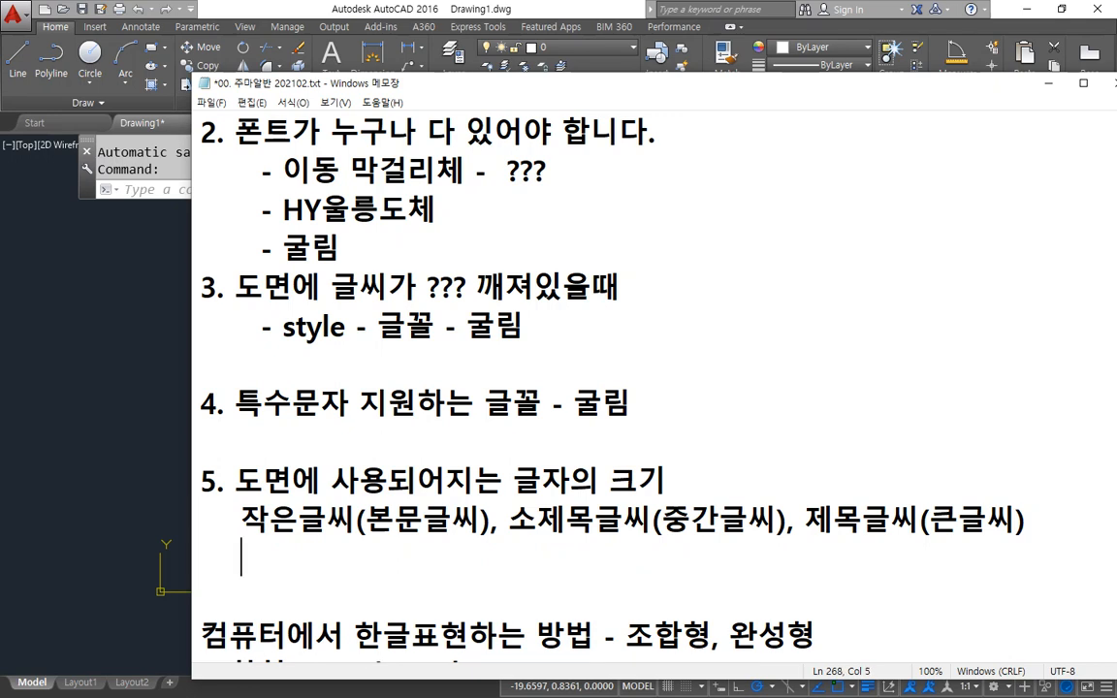
type("2.5mm")
Insert the label "cad :" in front of "2.5mm"
key("Home")
key("Right")
key("Right")
key("Right")
key("Right")
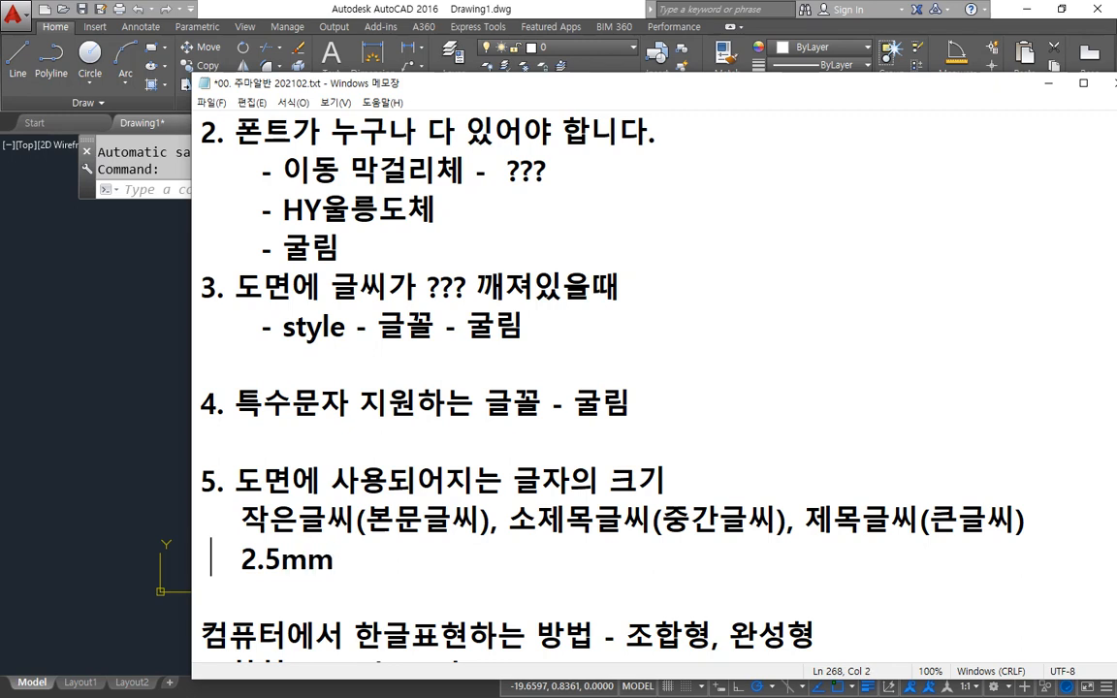
type("cad :")
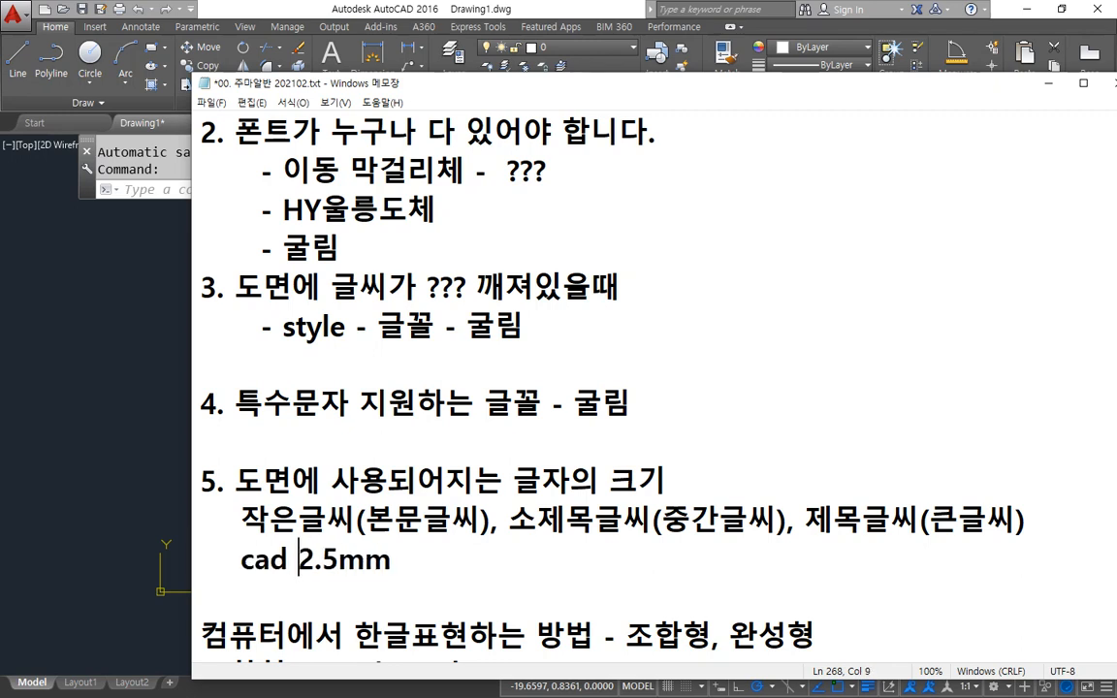
Replace the lowercase "cad" label with uppercase "CAD"
key("Left")
key("Left")
key("BackSpace")
key("BackSpace")
key("BackSpace")
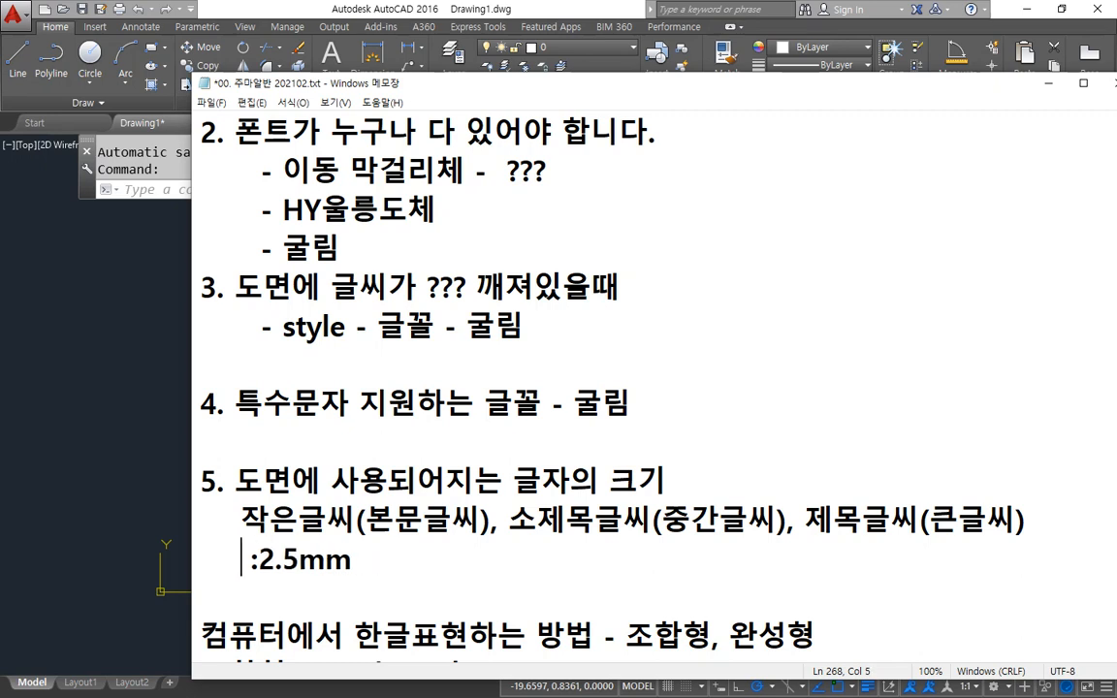
type("CAD")
key("End")
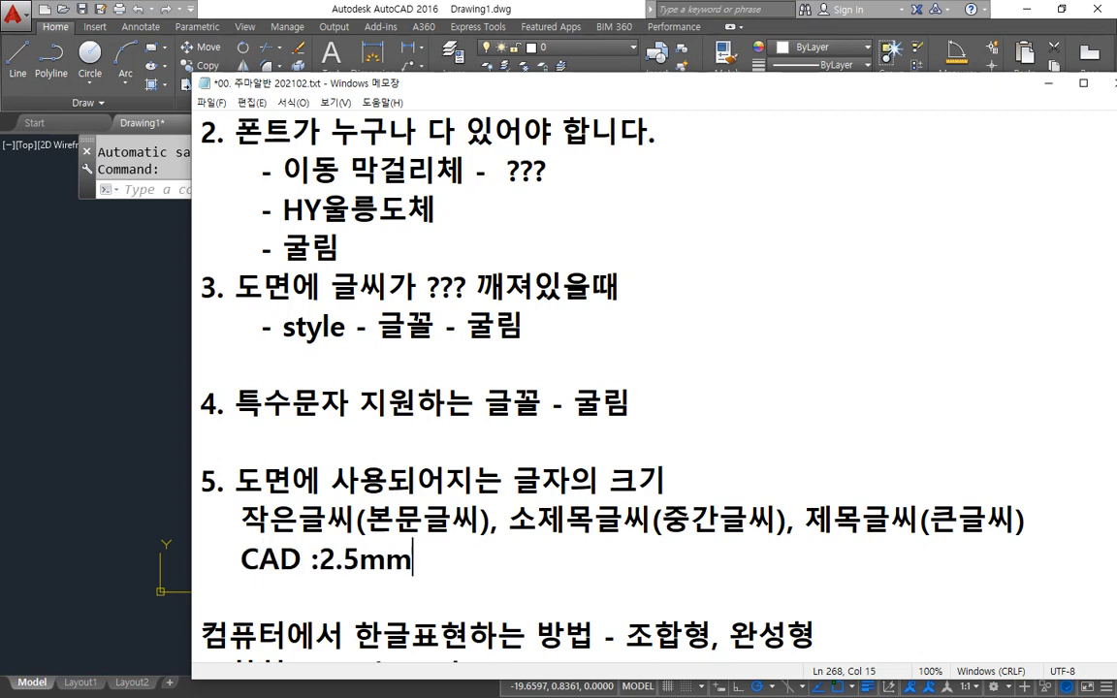
Add the tab-spaced sizes "5mm" and "10mm" to the CAD line under the second and third categories
key("Tab")
type("5mm")
key("Tab")
key("Tab")
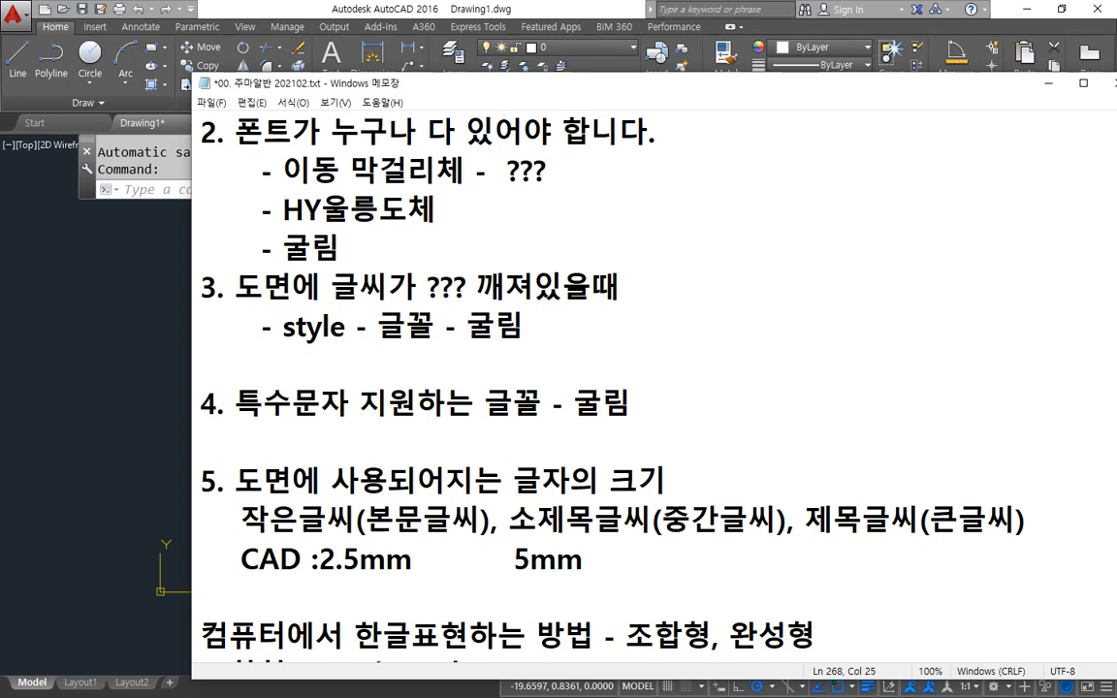
type("10mm")
Change the third size on the CAD line to 8mm
key("Left")
key("Left")
key("Left")
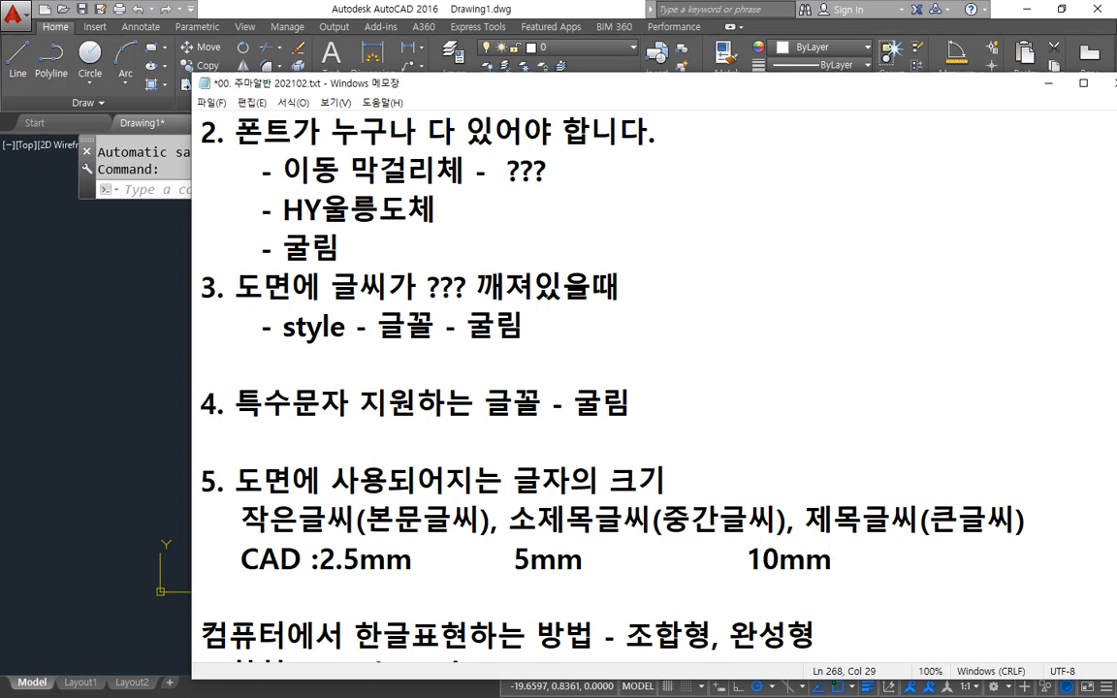
key("shift+Left")
key("shift+Left")
key("Right")
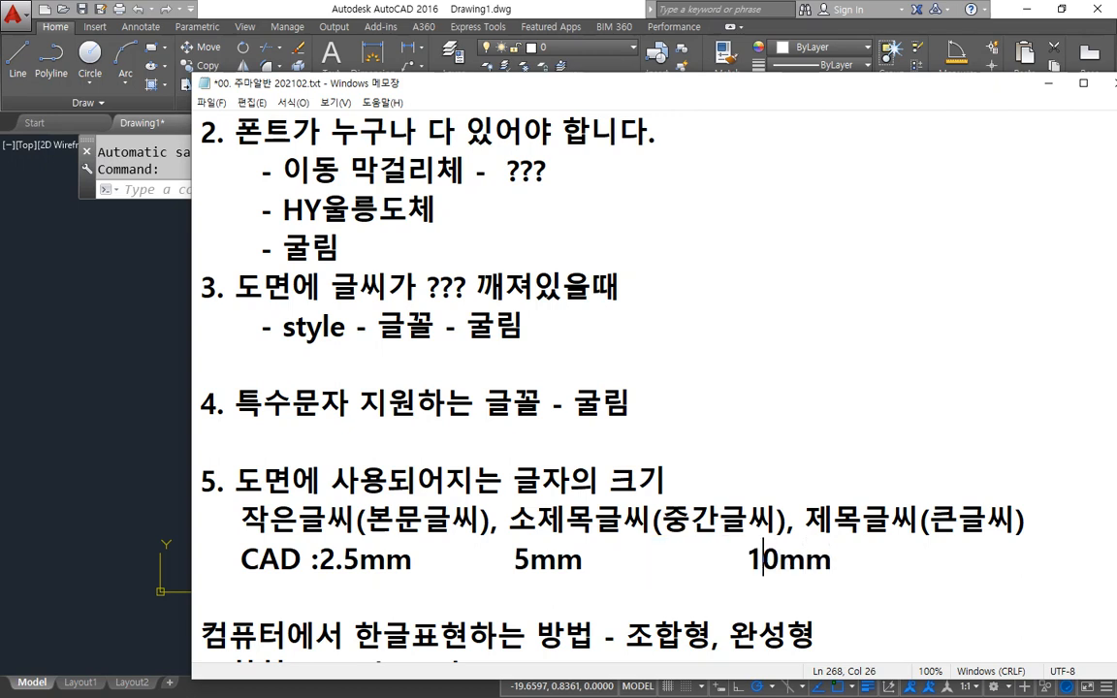
key("Right")
key("shift+Left")
key("shift+Left")
type("8")
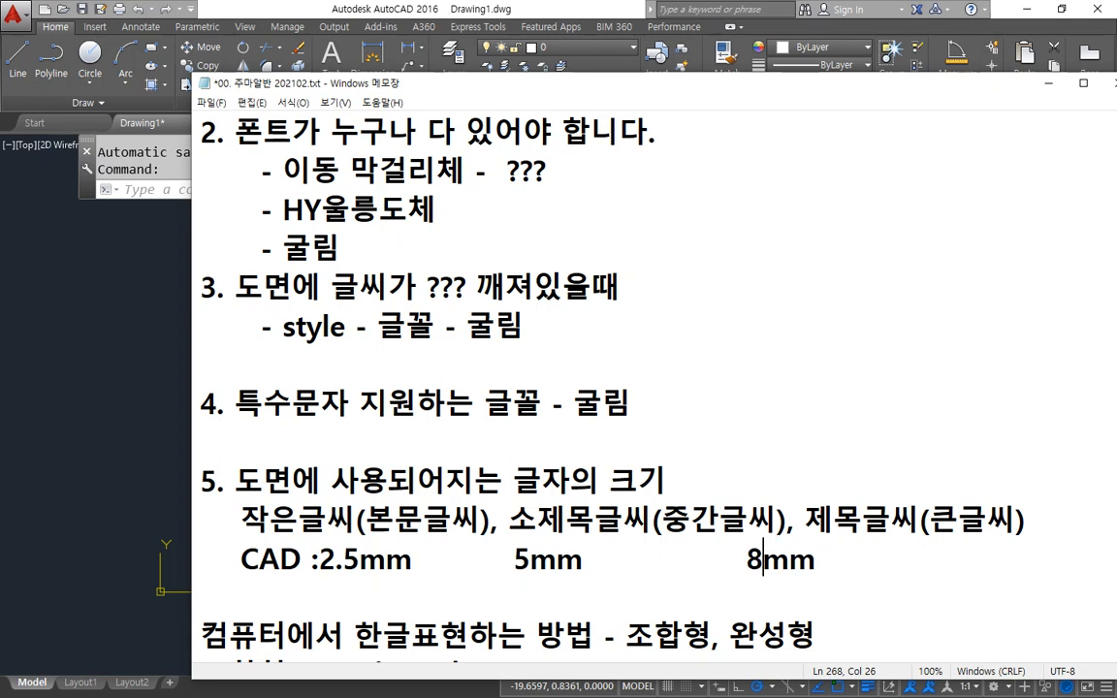
Add a row below the CAD sizes with the tab-spaced values 2, 4 and 6
key("Left")
key("End")
key("Return")
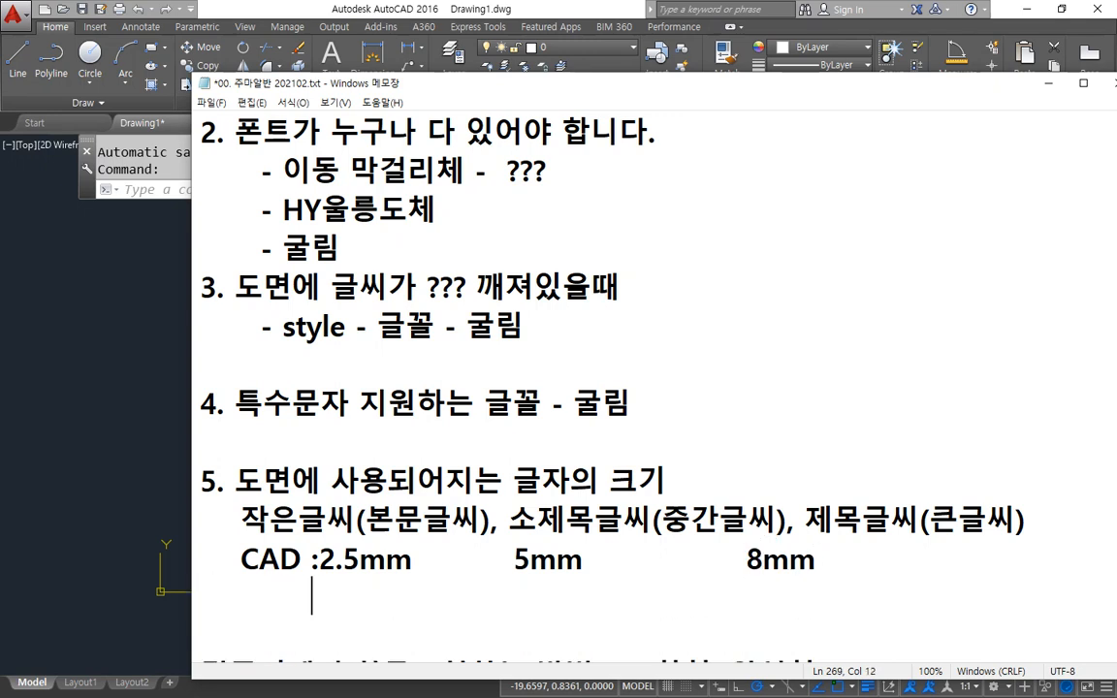
type("2")
key("Tab")
type("4")
key("Tab")
key("Tab")
type("6")
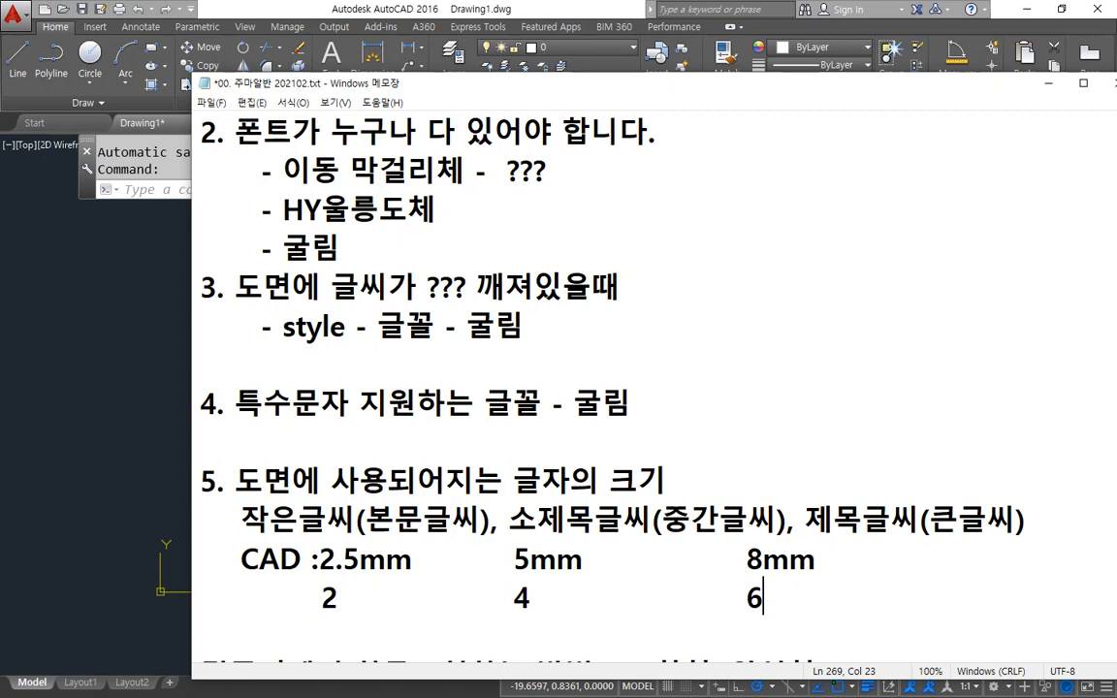
Switch to AutoCAD, open the Text Style dialog with the ST command, and shift the dialog slightly
key("alt+Tab")
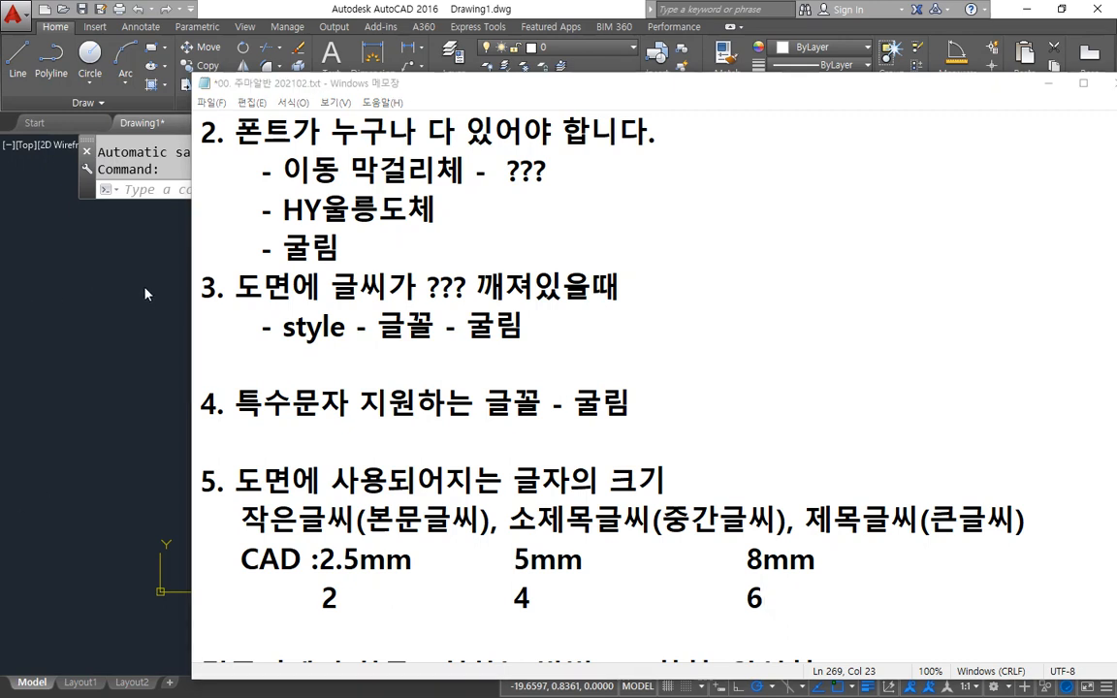
type("st")
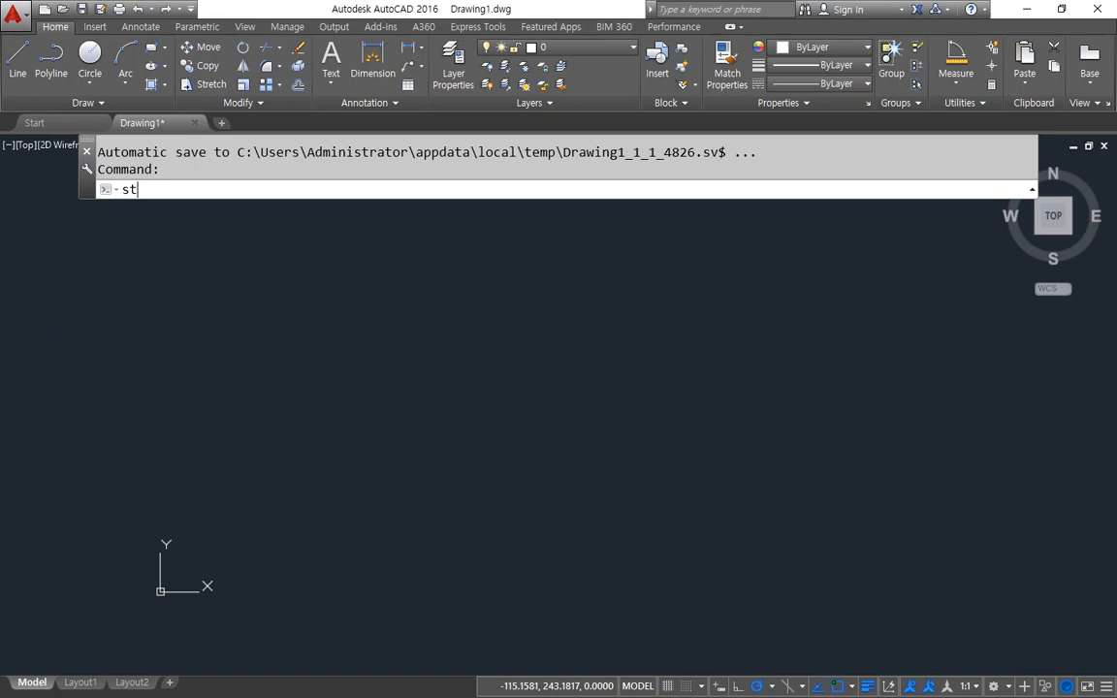
key("Return")
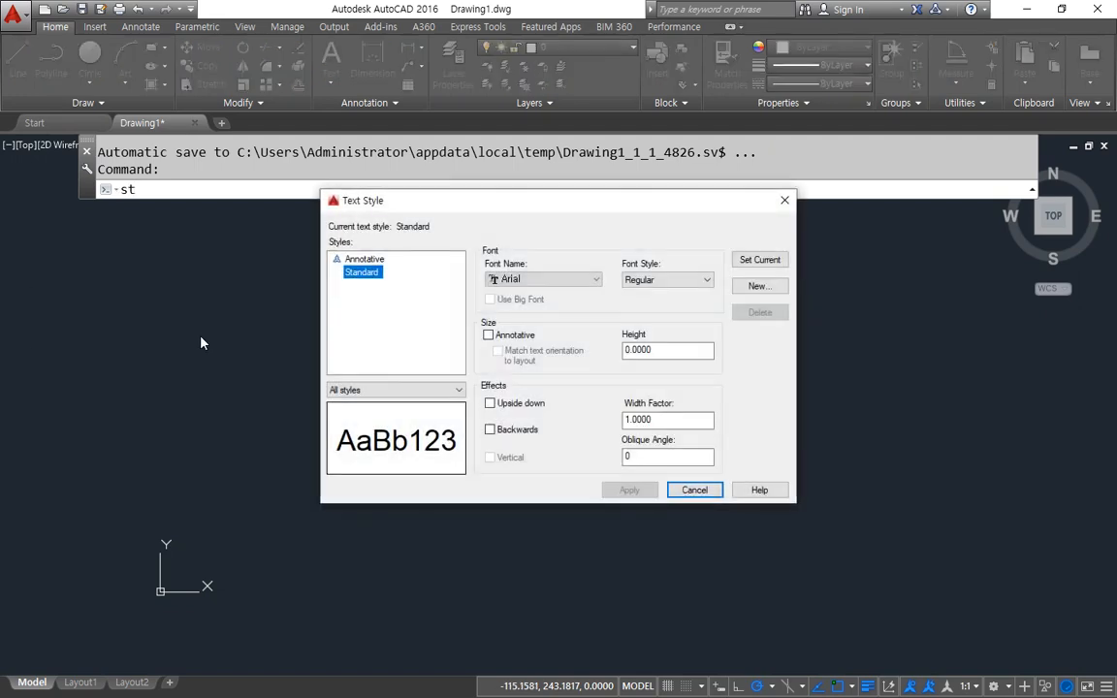
left_click_drag(484, 206, 475, 215)
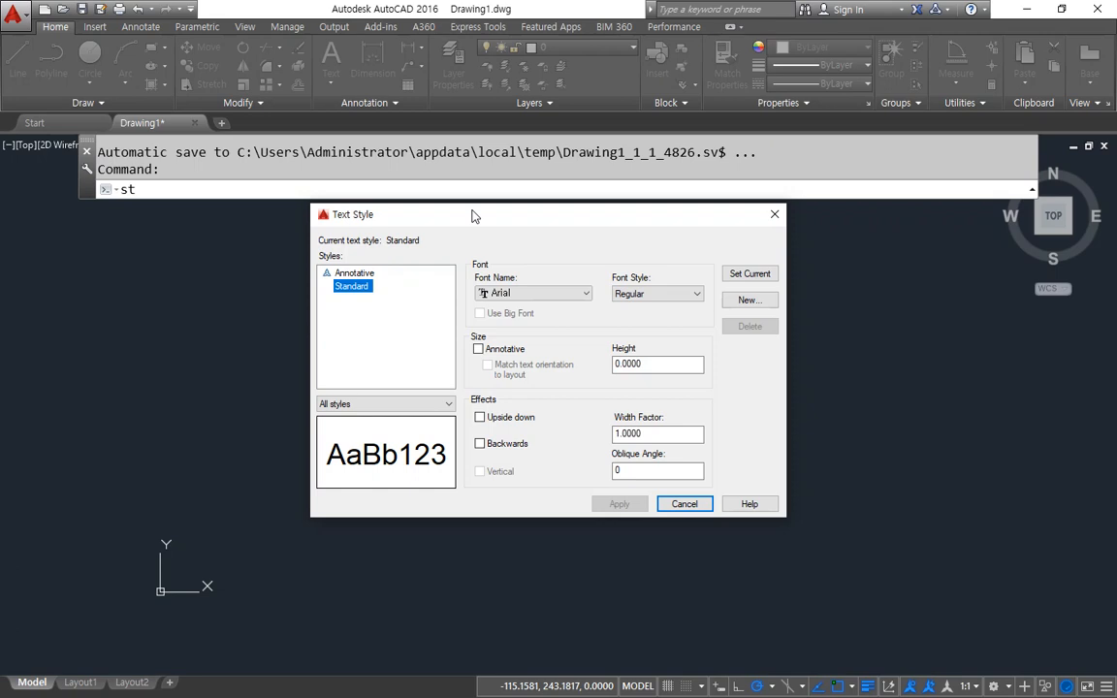
mouse_move(357, 271)
left_mouse_down()
mouse_move(378, 369)
mouse_move(398, 361)
left_mouse_up()
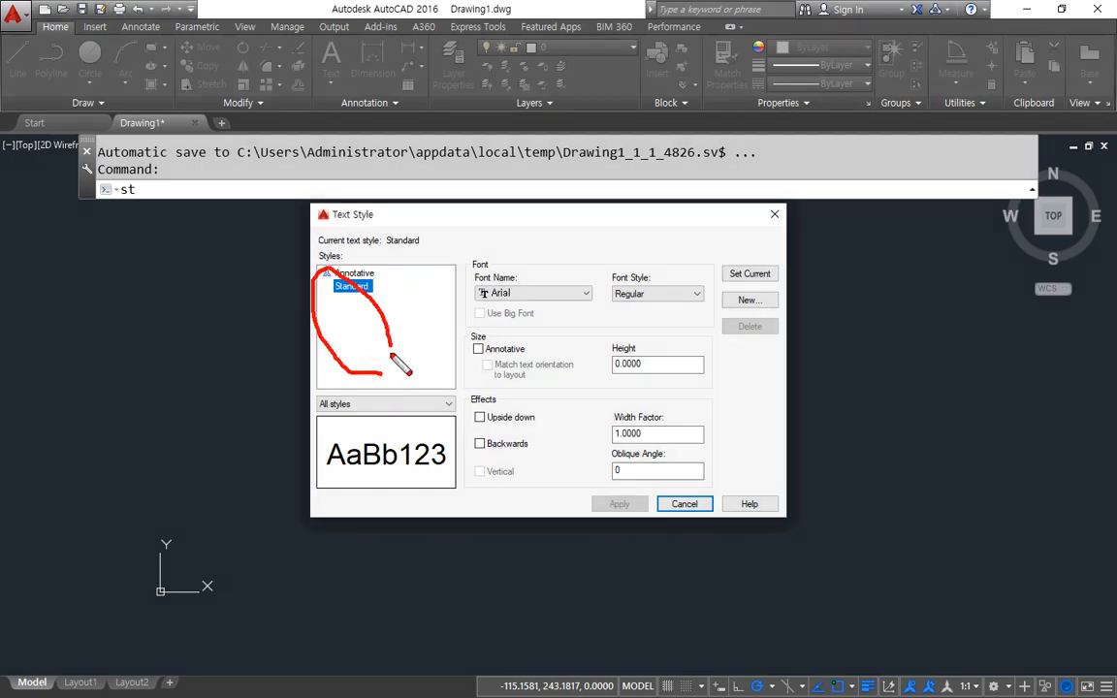
mouse_move(781, 308)
left_mouse_down()
mouse_move(699, 311)
mouse_move(709, 312)
left_mouse_up()
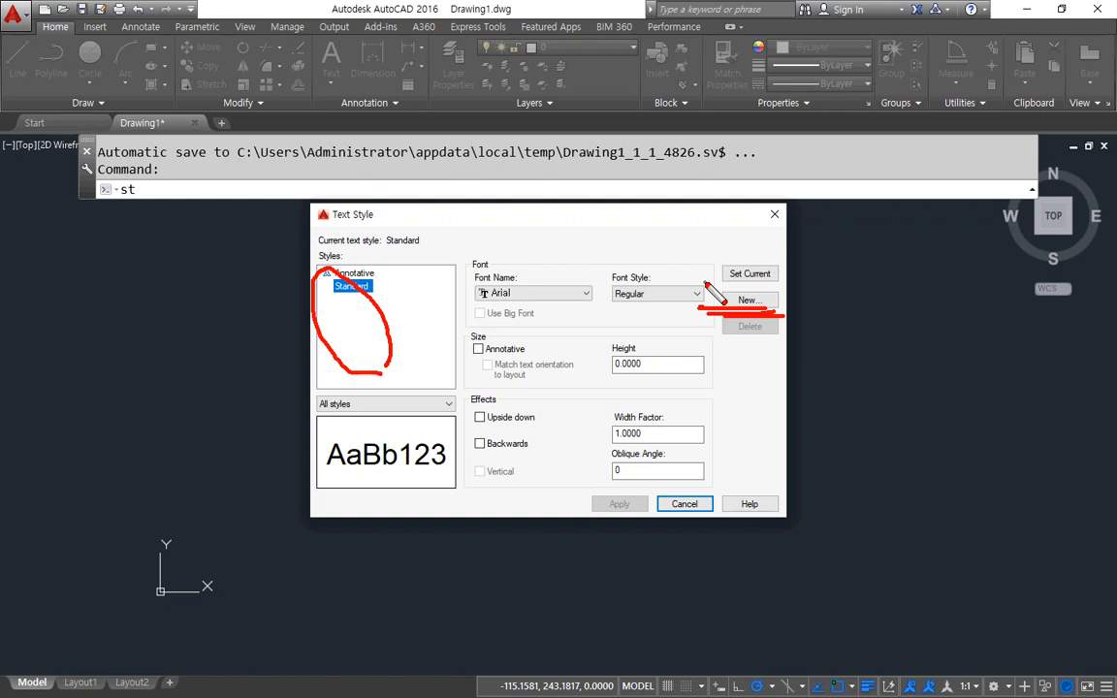
Switch to the Notepad notes and add the heading "6. Font의 종류" on the empty line below the text sizes
key("Escape")
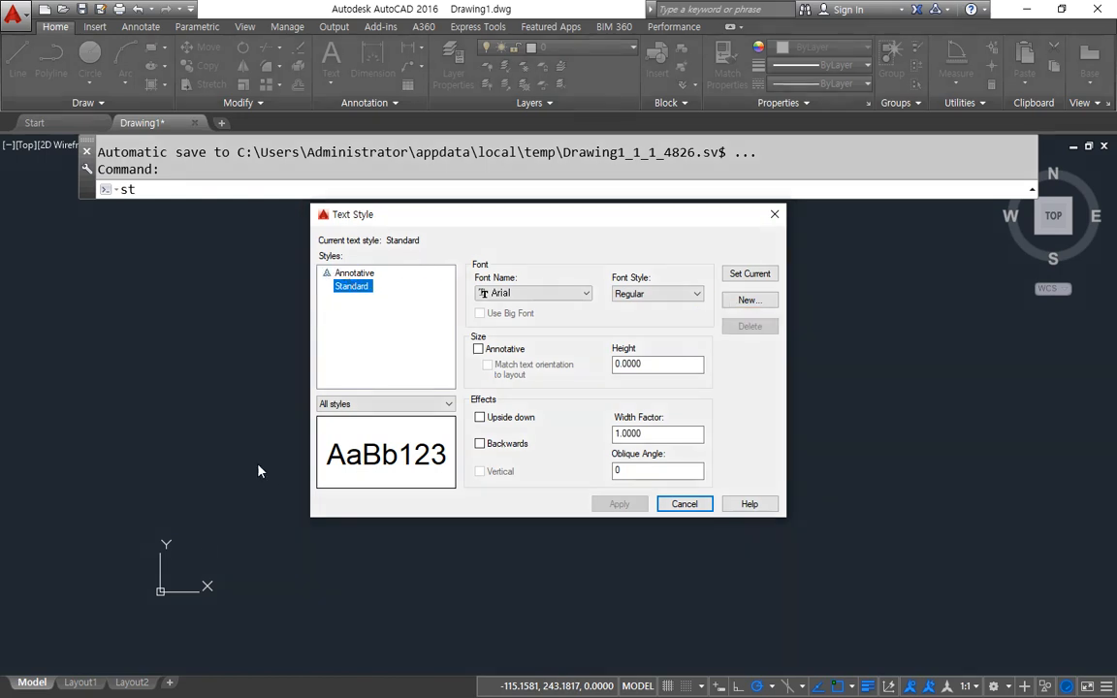
key("alt+Tab")
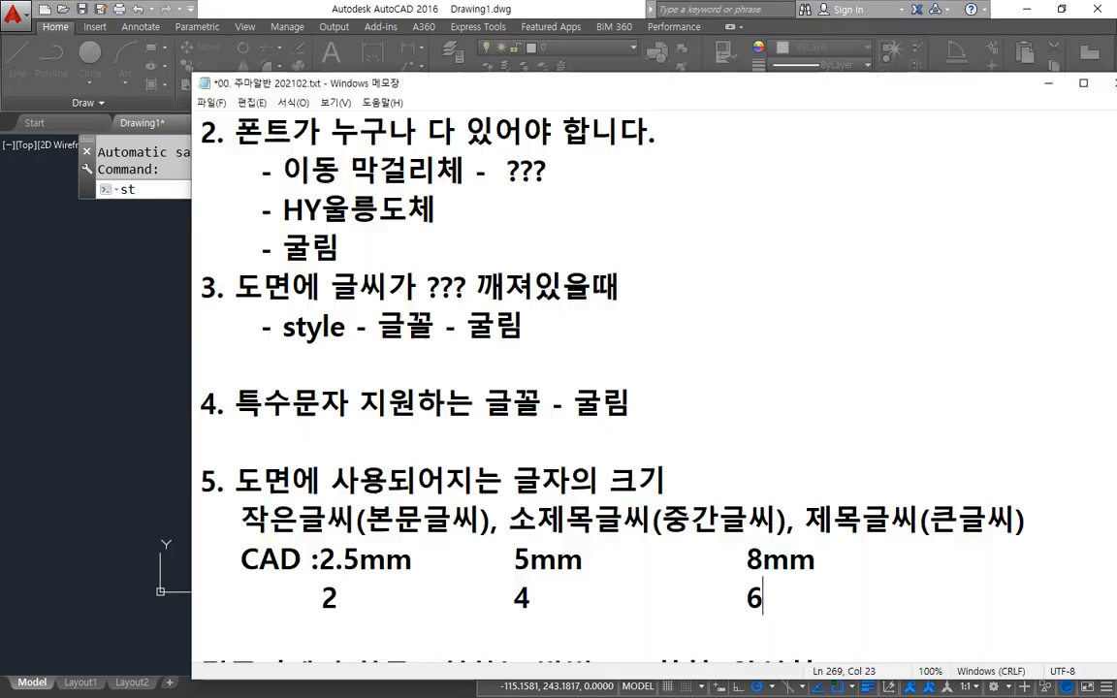
scroll(747, 581, "down", 1)
left_click(734, 397)
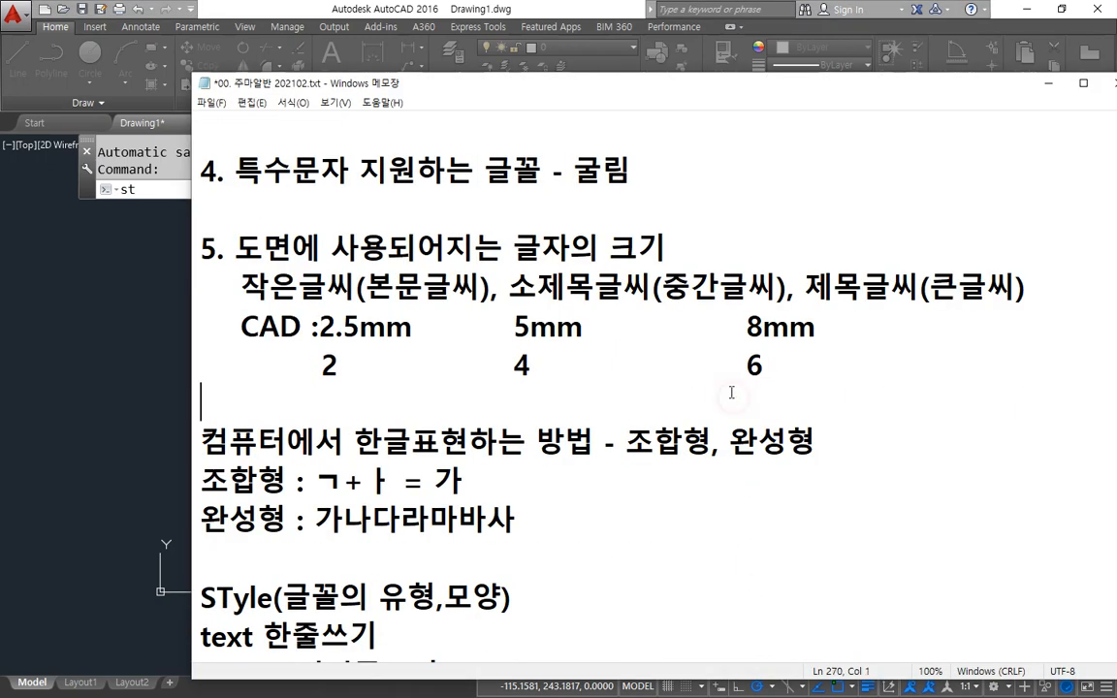
type("3")
key("BackSpace")
type("6.")
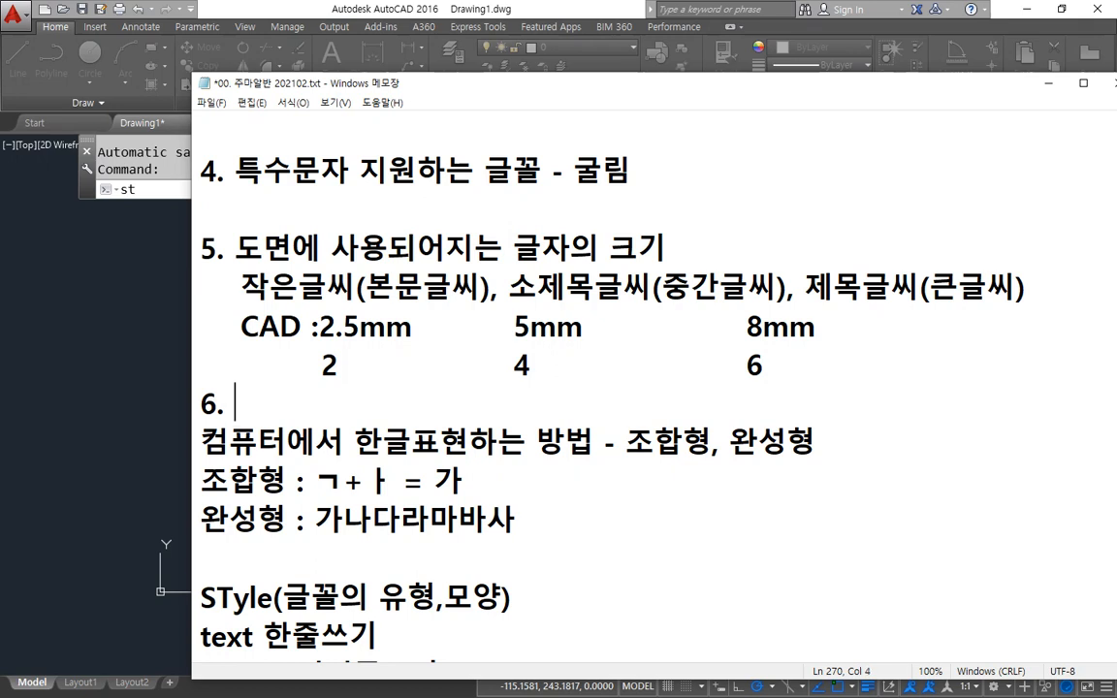
type(" f")
key("BackSpace")
type("Fo")
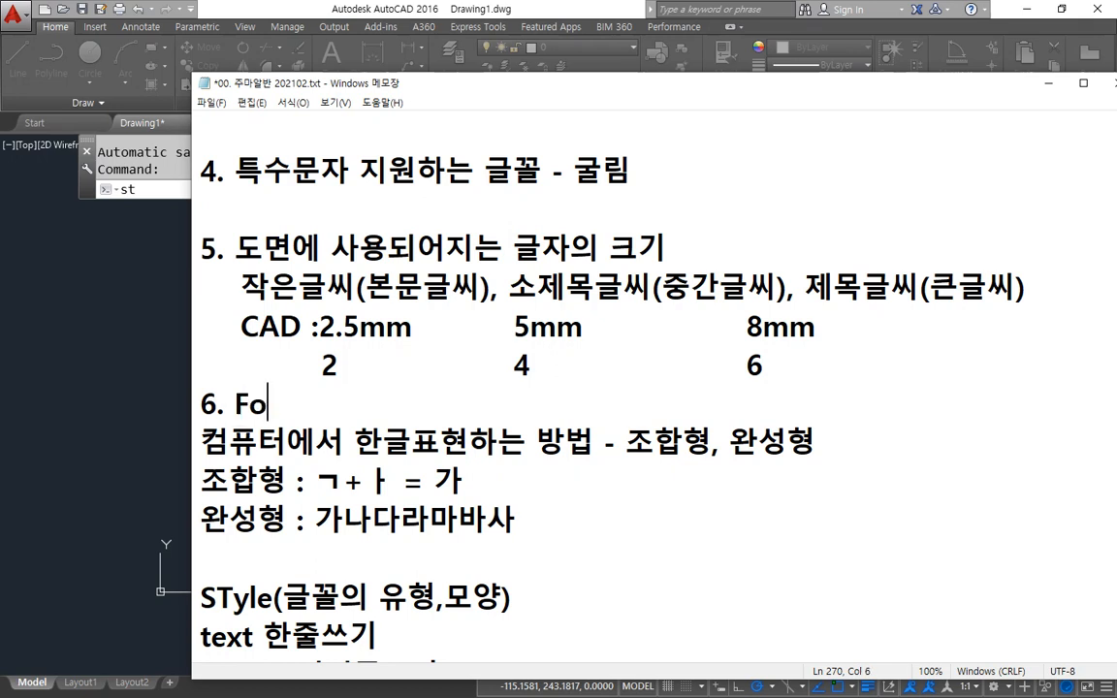
type("nt의 종류")
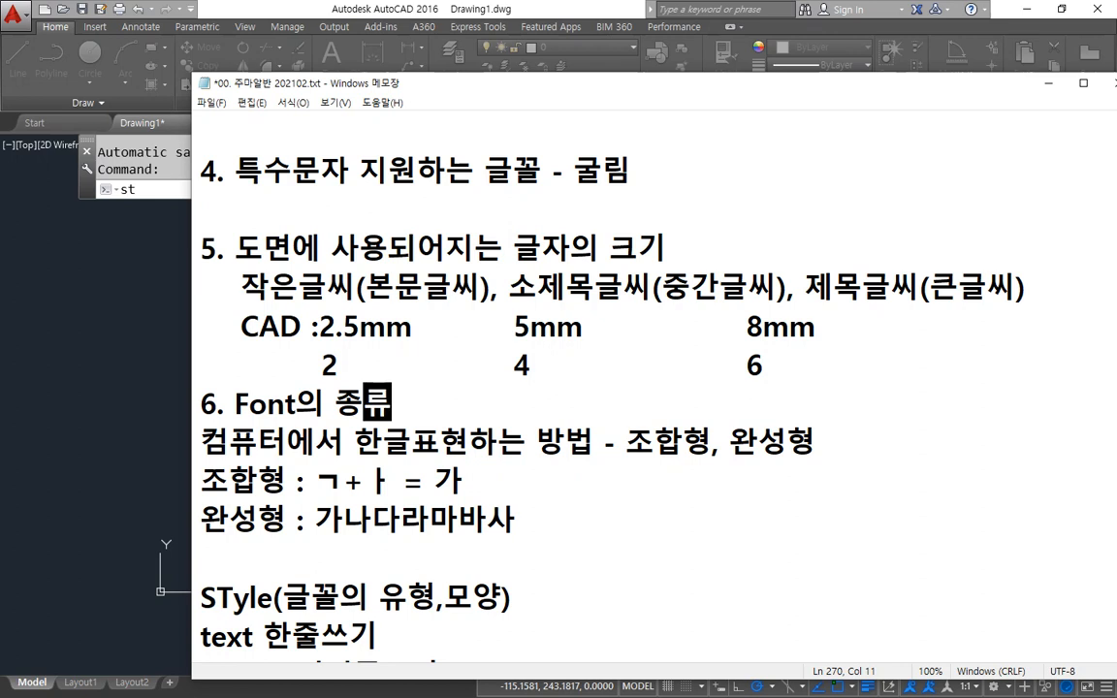
Insert "(폰트, 글꼴)" directly after the word "Font" in heading 6
key("Left")
key("Left")
key("Left")
key("Left")
key("Left")
key("Left")
key("Right")
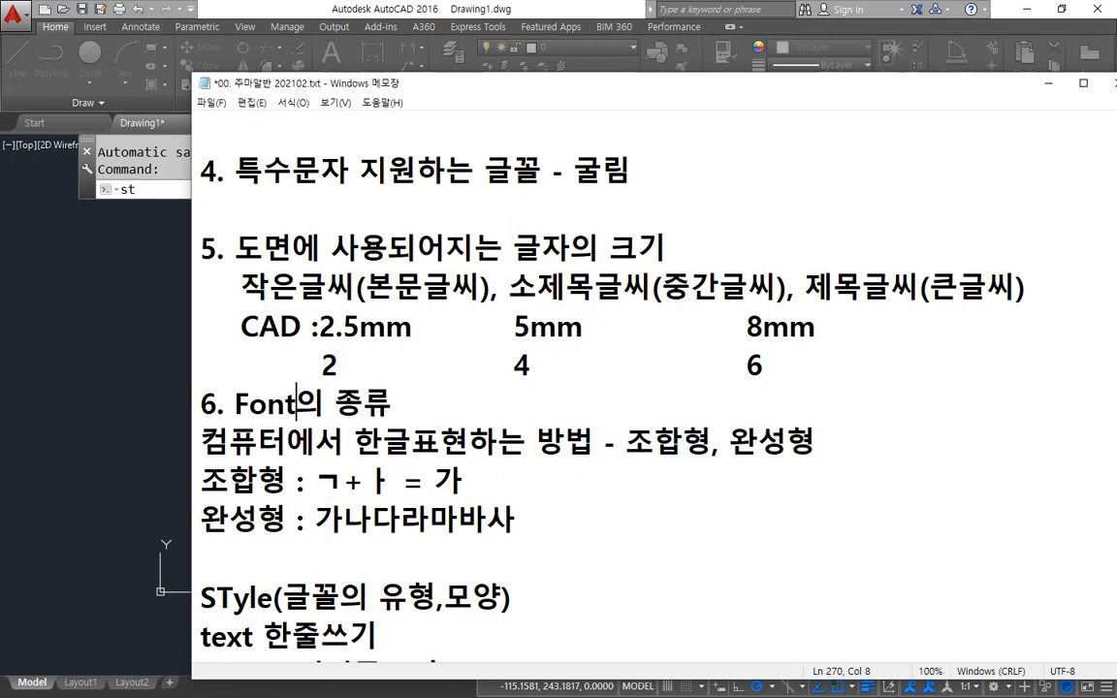
key("Right")
type("(폰")
type("트, 글꼬")
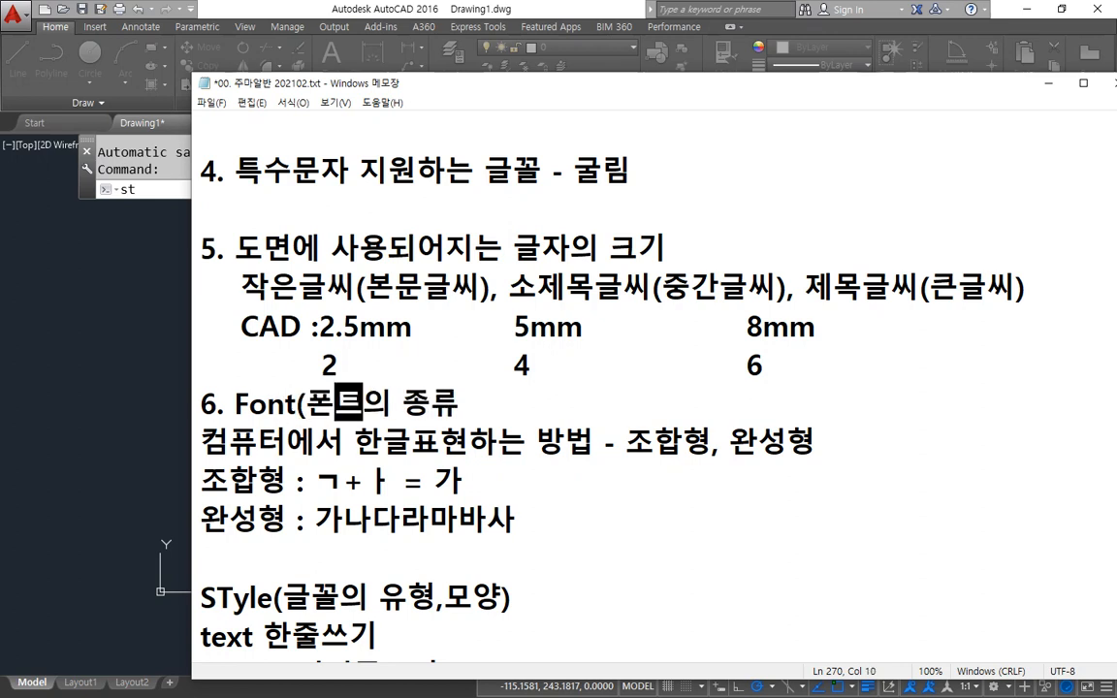
type("ㄹ)")
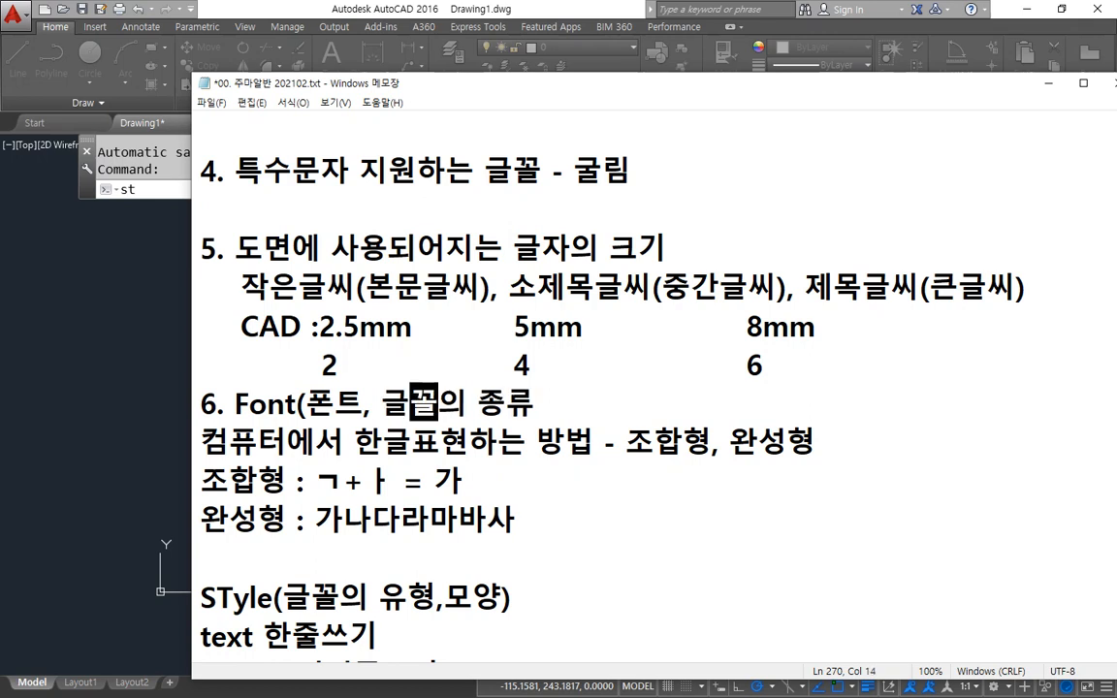
Add a line under heading 6 listing the font file types "*.TTF, *.FON *.SHX"
key("End")
key("Return")
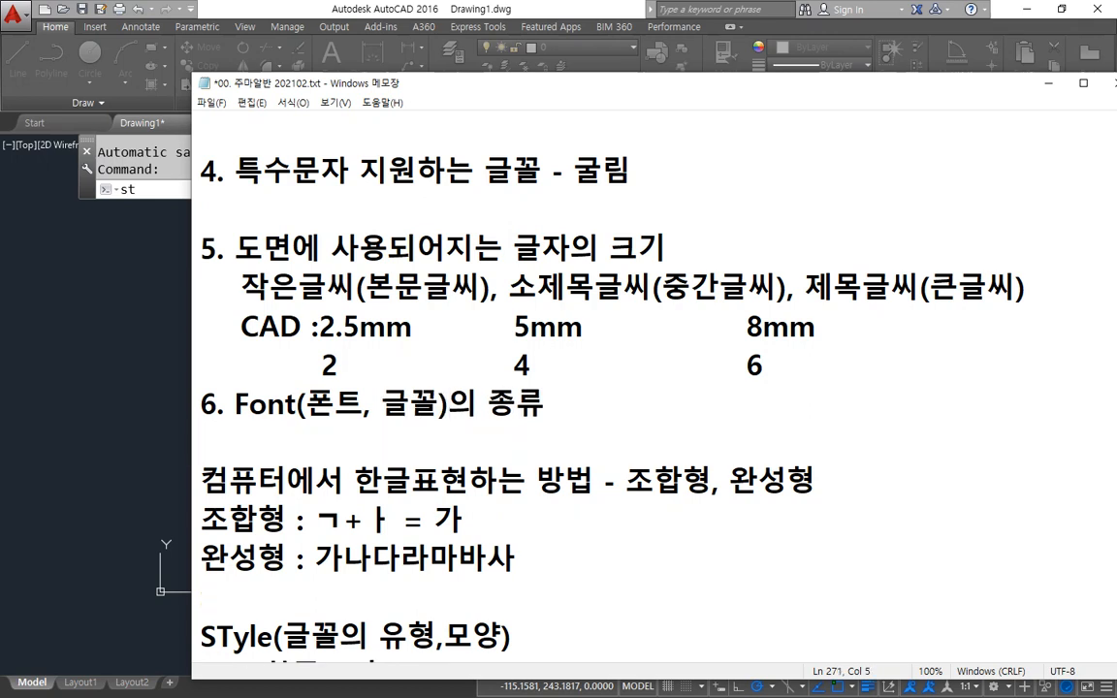
type("*.TTf")
key("BackSpace")
type("F, ")
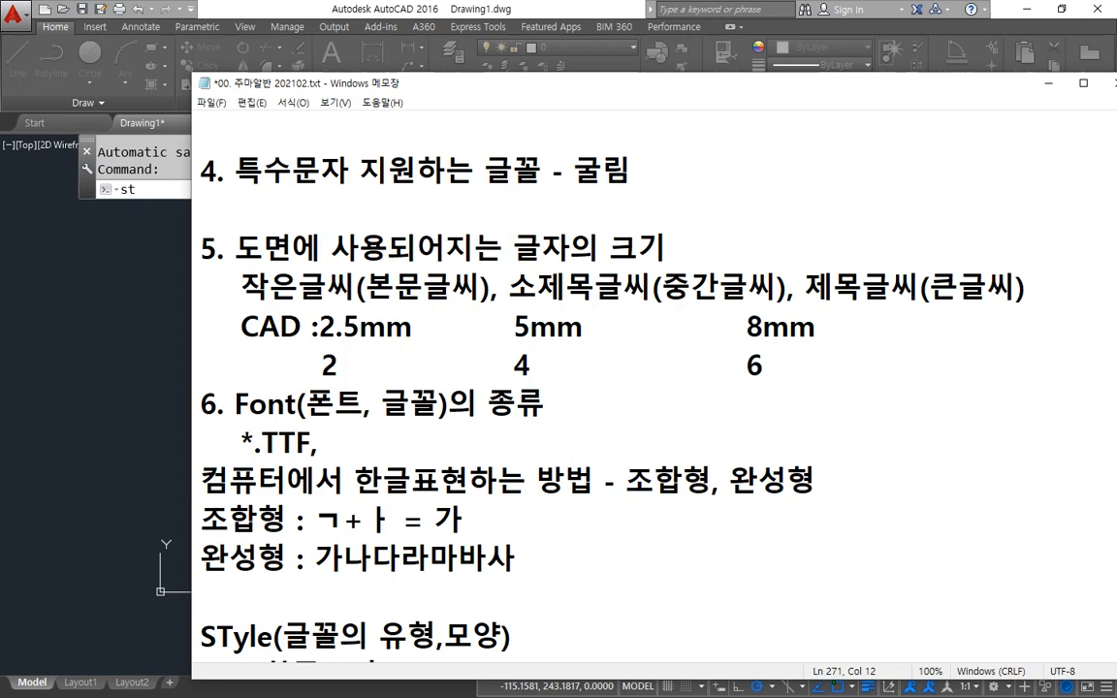
type("*.FON")
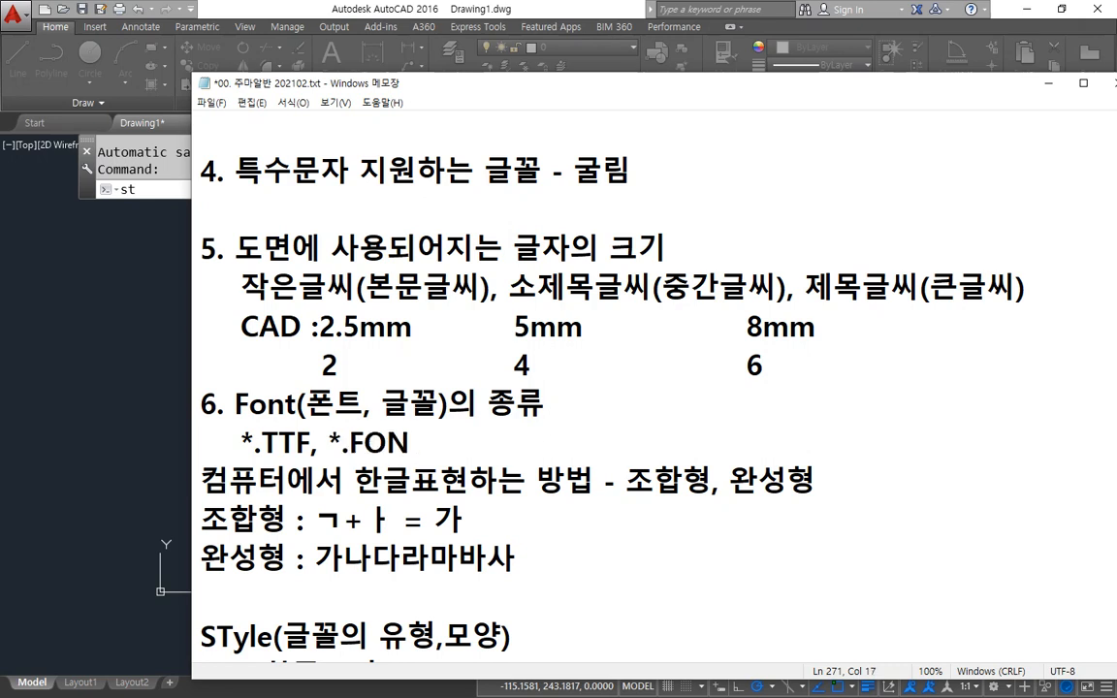
type(" *.X")
key("BackSpace")
type("SHX")
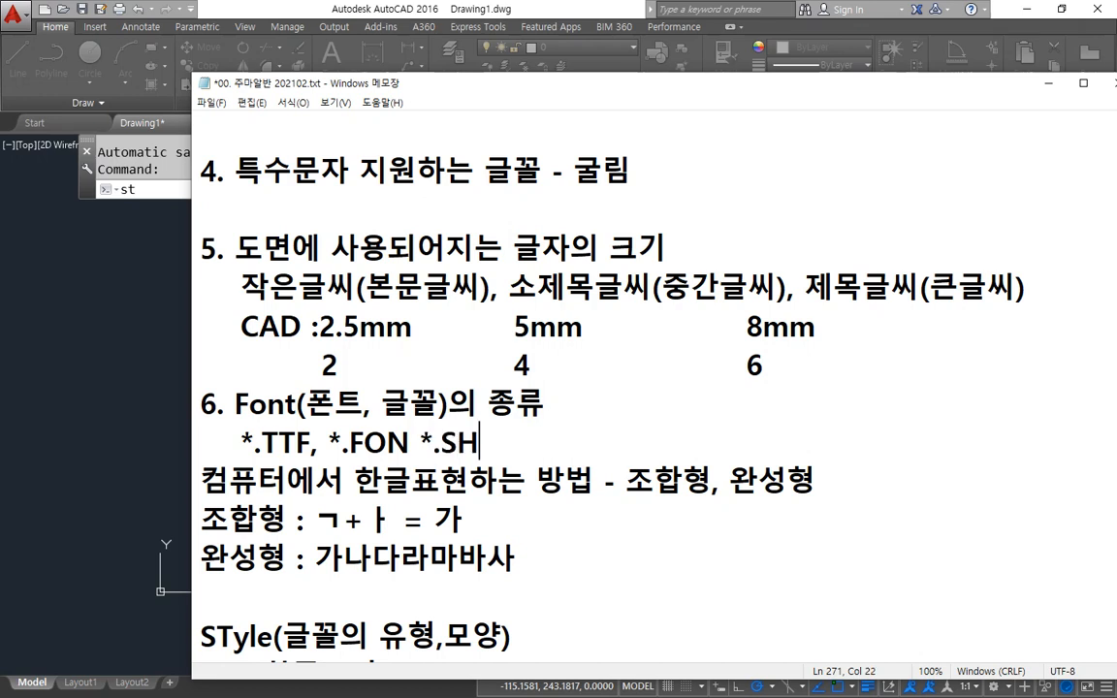
Move "*.SHX" to its own line and append "(Big Font)" to it
key("Left")
key("Left")
key("Left")
key("Left")
key("Left")
key("Return")
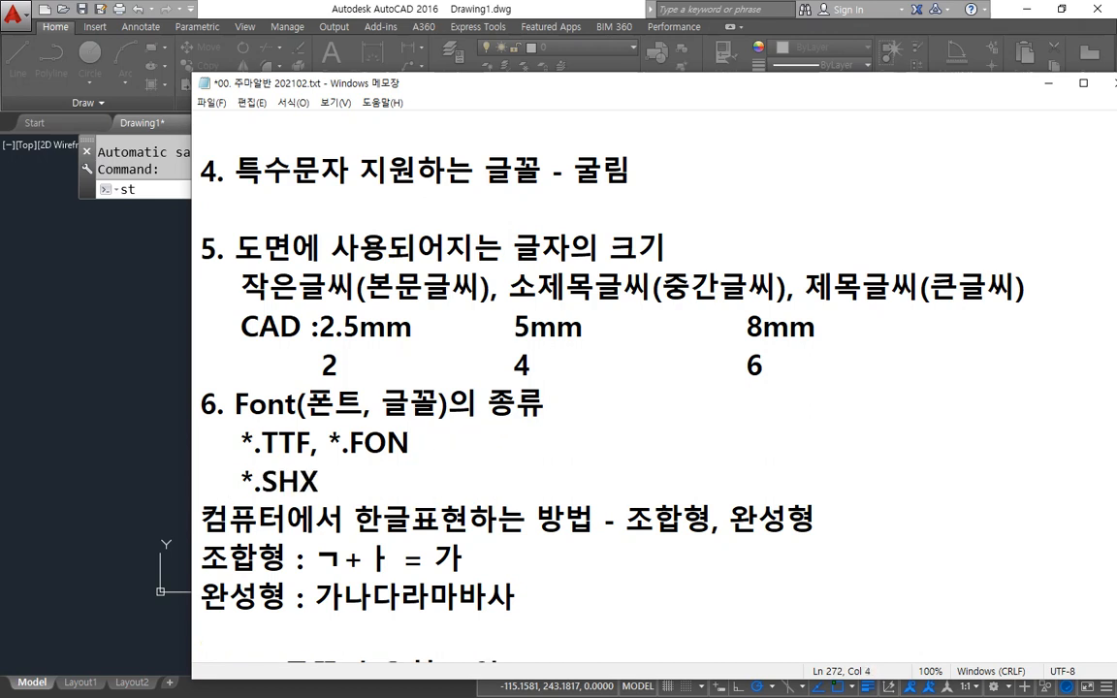
key("End")
type("(ㅠ")
key("BackSpace")
type("Big Font)")
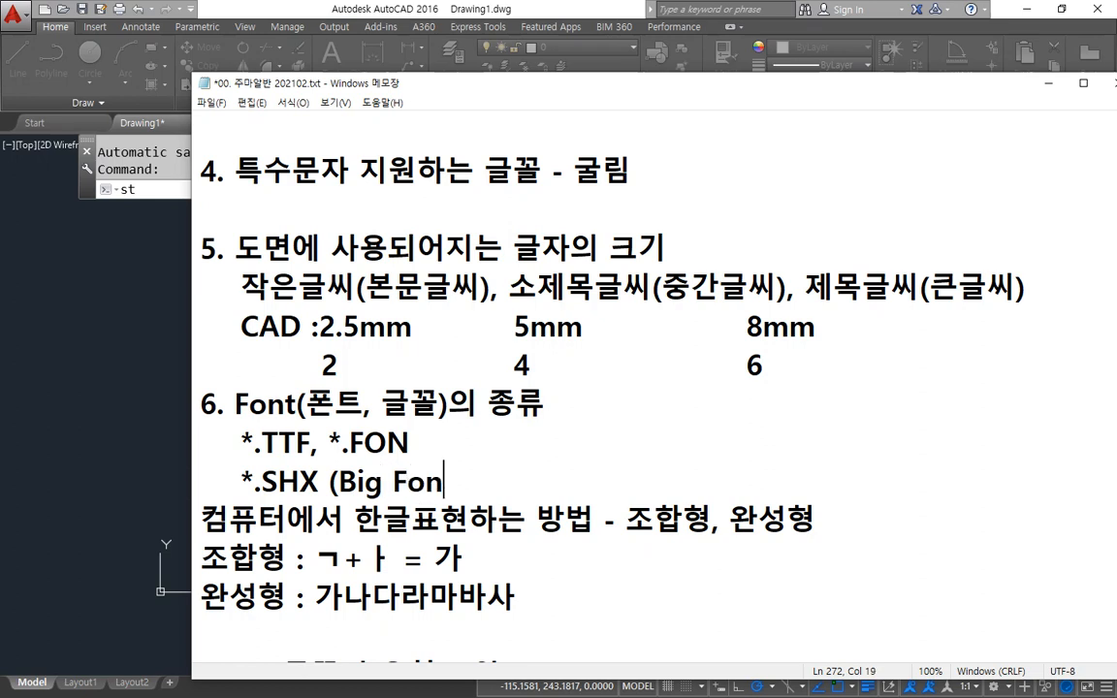
Prefix the "*.TTF, *.FON" line with the label "- 윈도우 기본폰트 :"
key("Left")
key("Left")
key("Left")
key("Left")
key("Left")
key("Left")
key("Left")
key("Left")
key("Left")
key("Left")
key("Left")
key("Left")
key("Up")
key("Home")
key("Right")
key("Right")
key("Right")
type("- W")
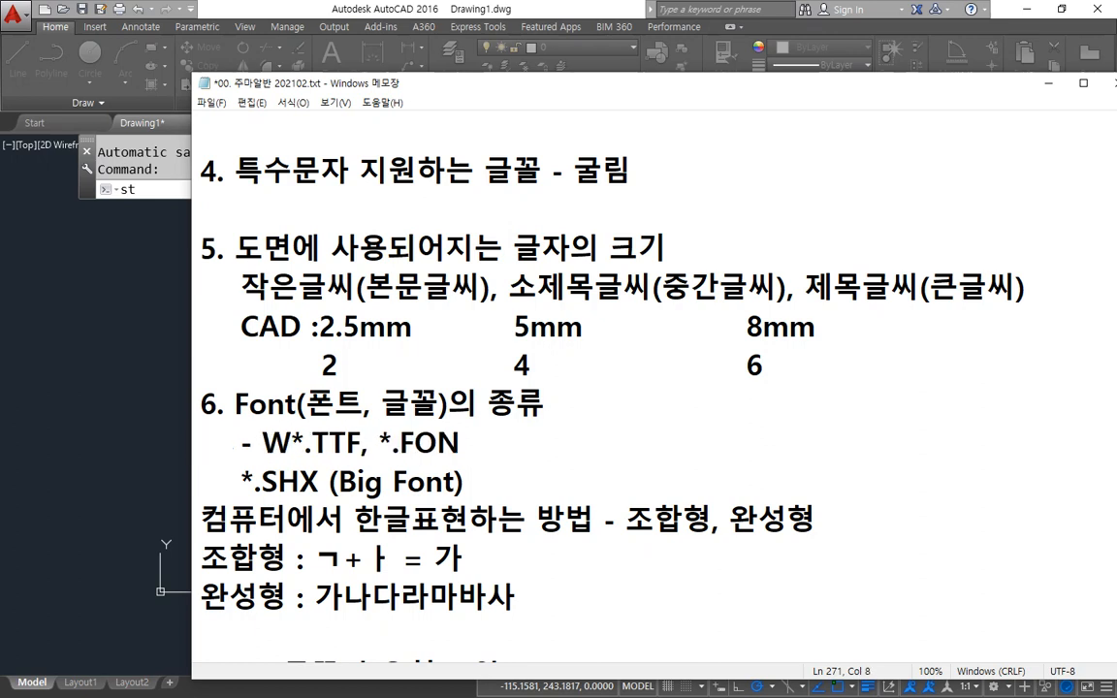
key("BackSpace")
key("BackSpace")
type("위ㄴ도우 기본폰")
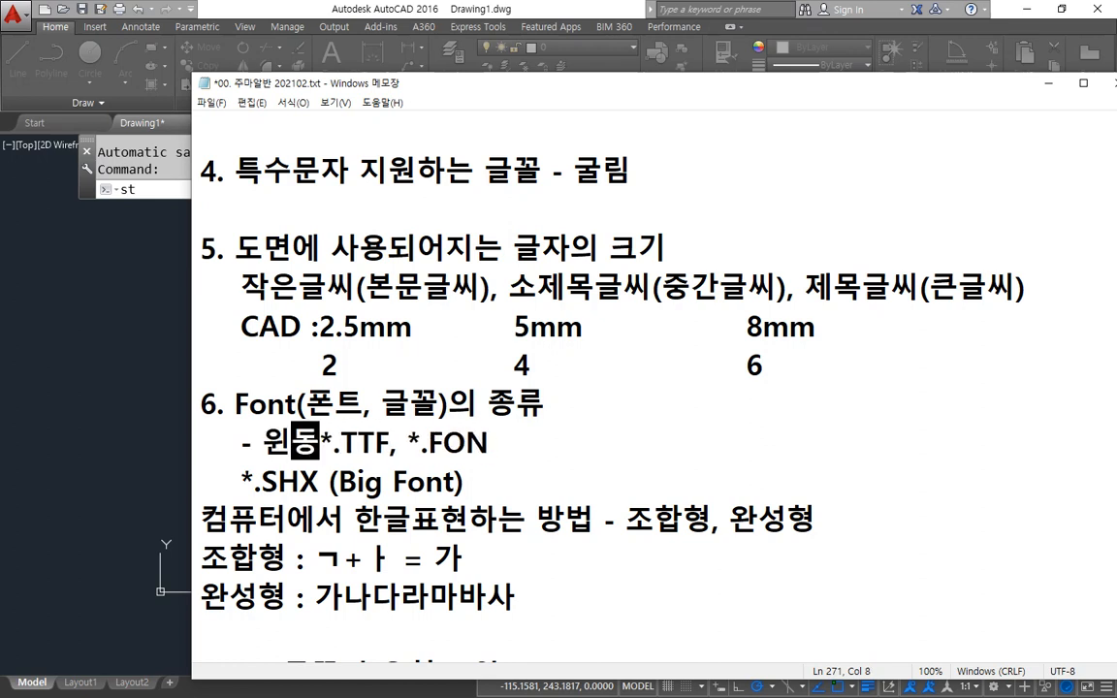
type("트 ")
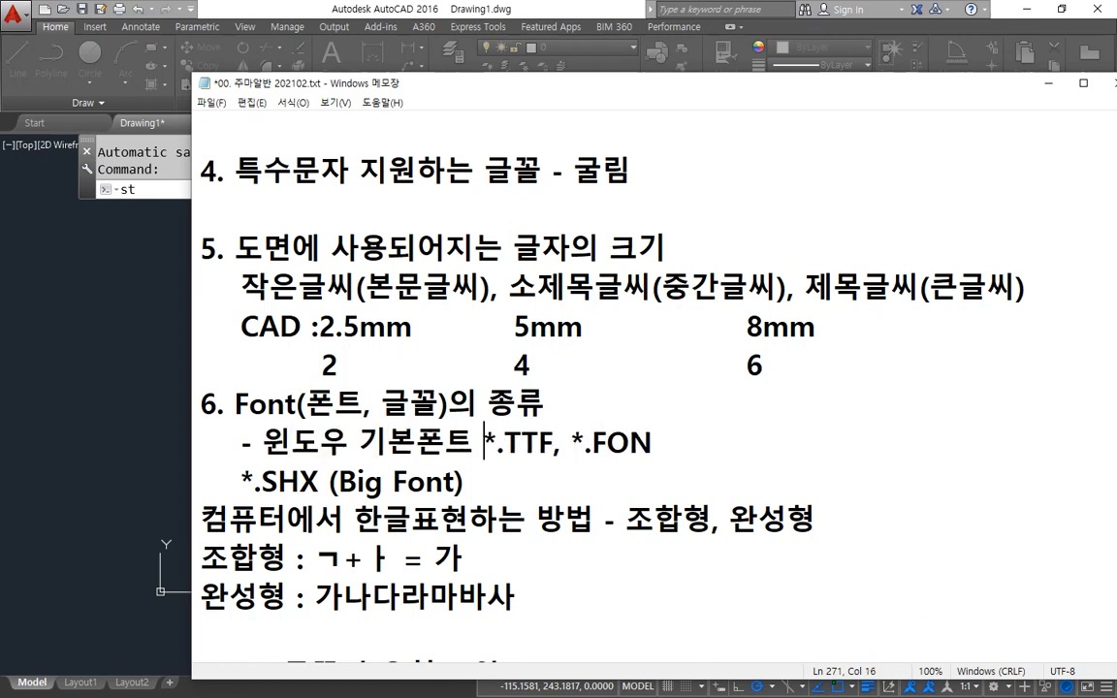
type(":")
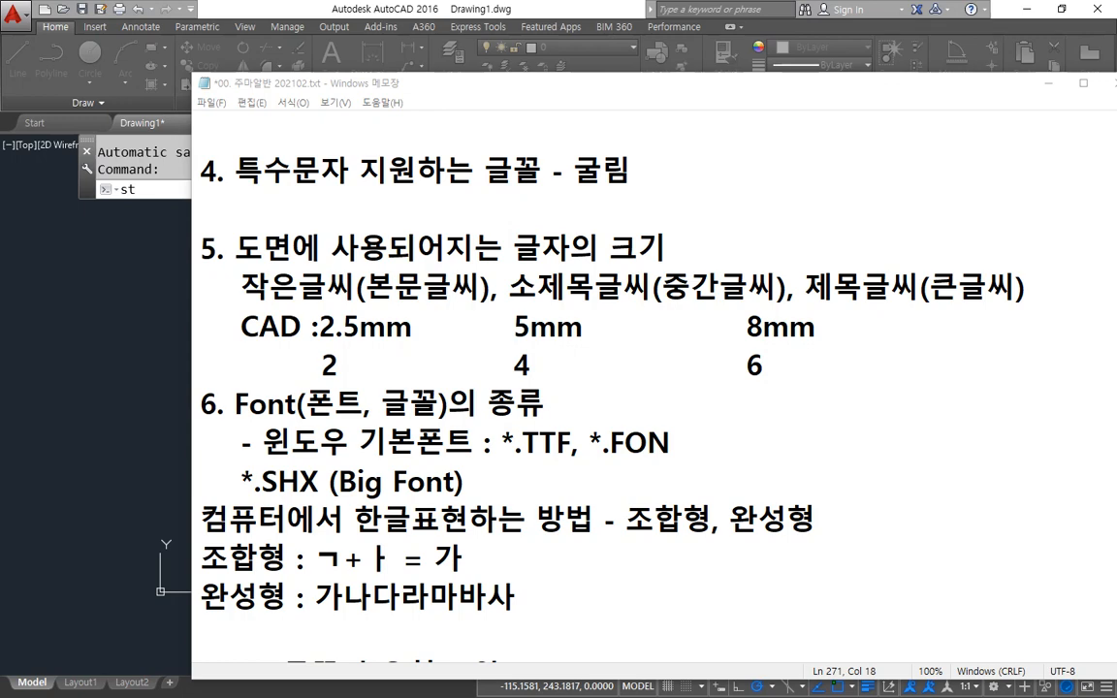
Open a new File Explorer window, go to the Fonts folder inside Windows on drive C, and select its path
key("super+e")
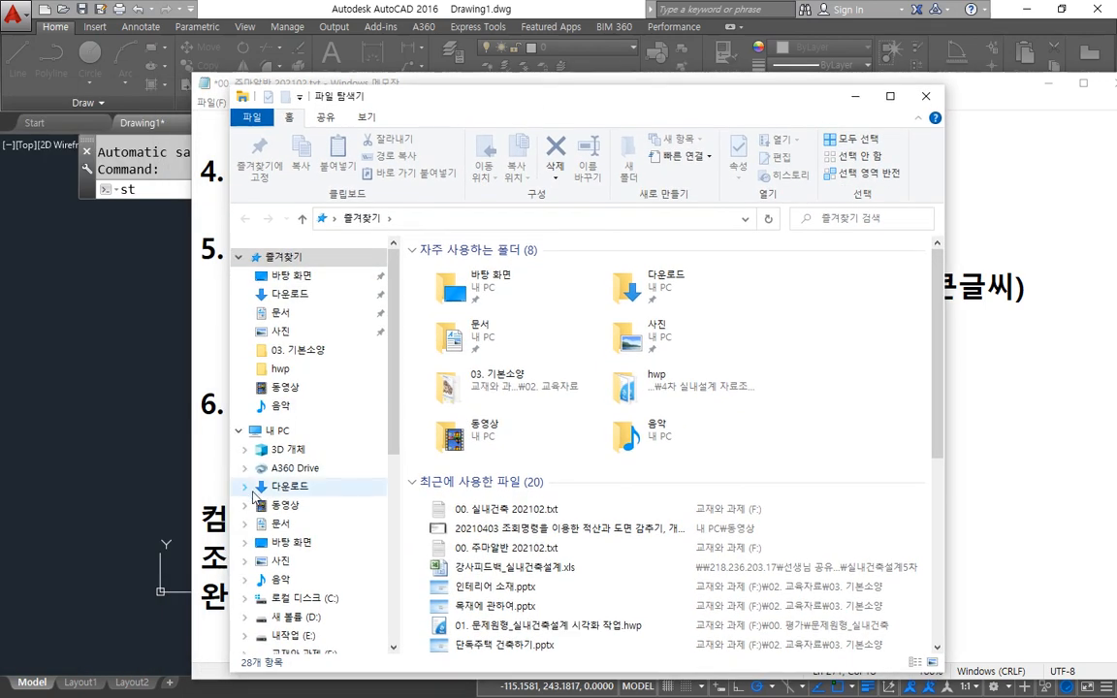
scroll(313, 556, "down", 1)
left_click(301, 530)
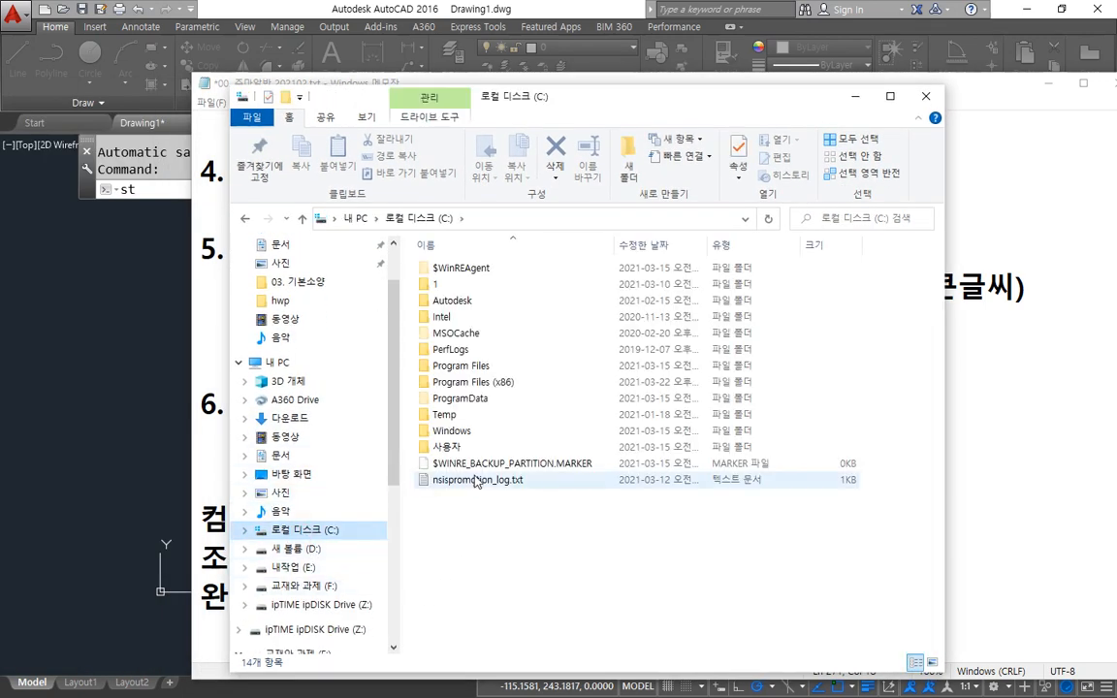
double_click(446, 434)
key("f")
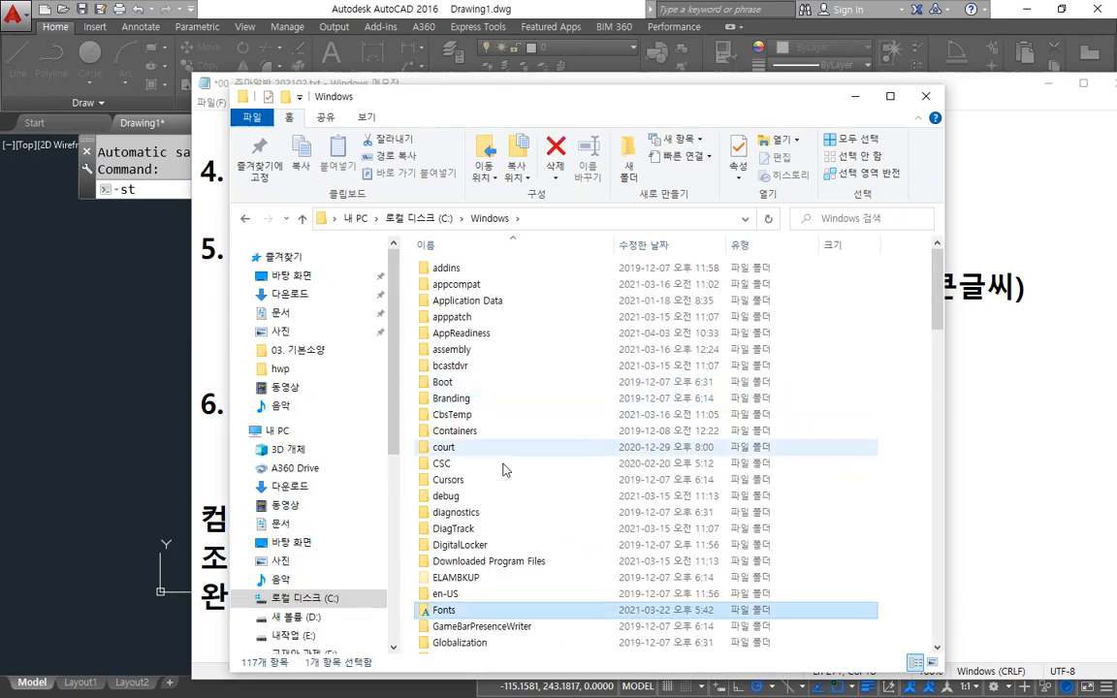
scroll(506, 523, "down", 8)
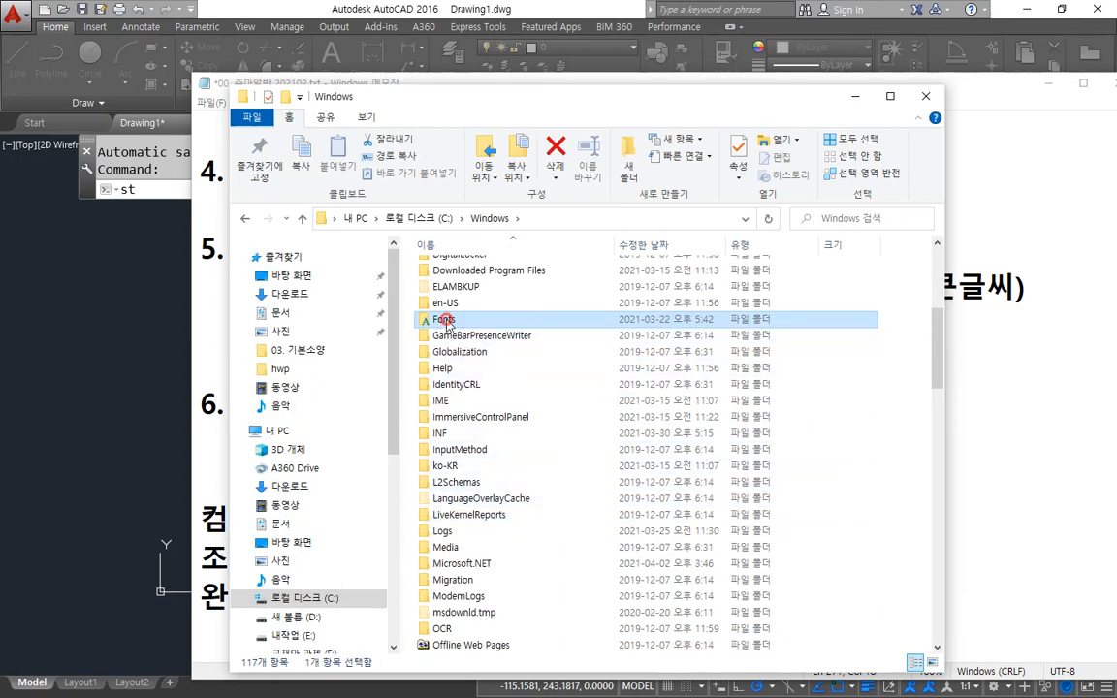
double_click(403, 291)
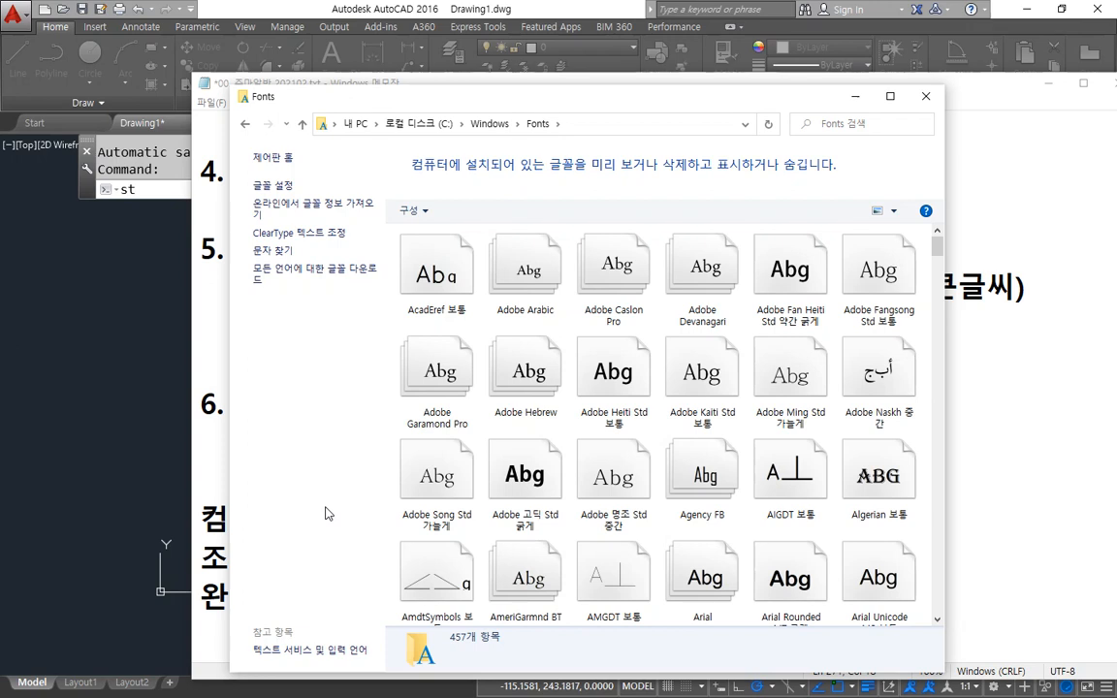
left_click(589, 123)
Return to the Notepad notes and append ": C:\Windows\Fonts" to the TTF and FON line
left_click(963, 430)
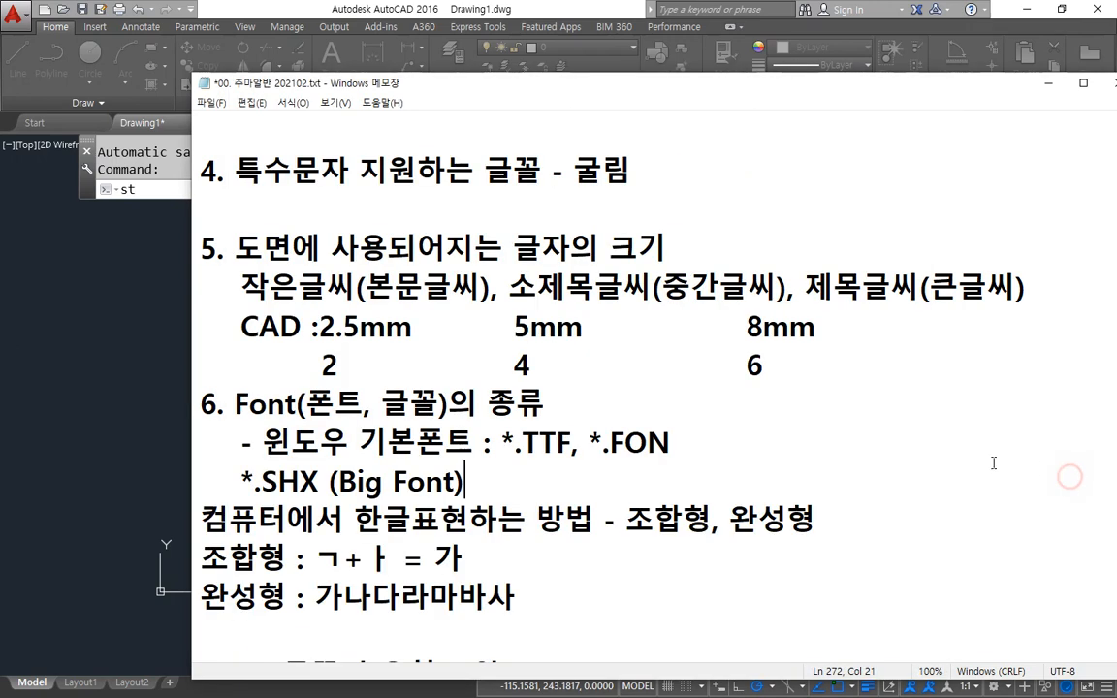
left_click(752, 450)
type(":")
type("C:\\Windows\\Fonts")
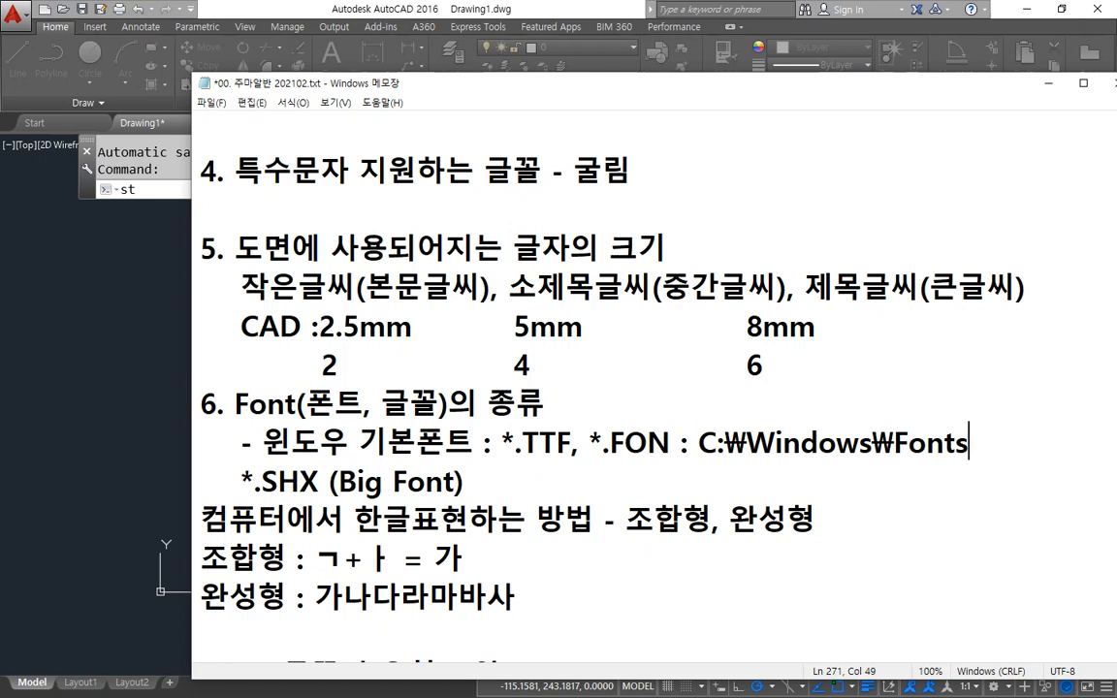
Append ": AutoCAD 전용 서체" to the "*.SHX (Big Font)" line
key("Down")
type(": Auto")
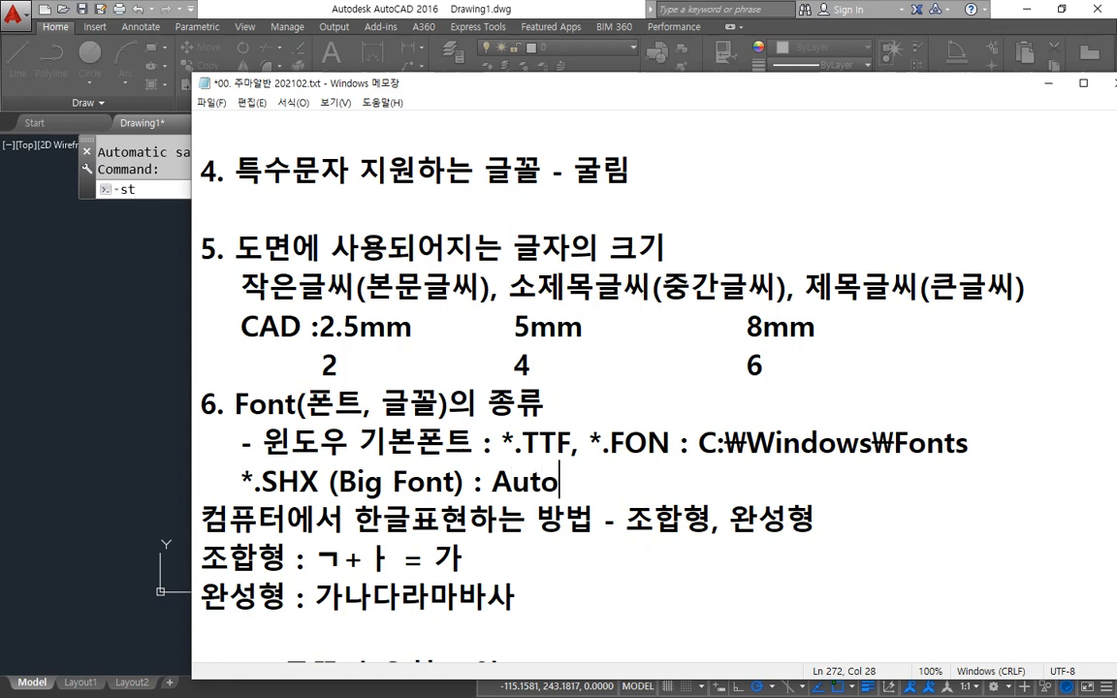
type("CAD 전용 ㅅ")
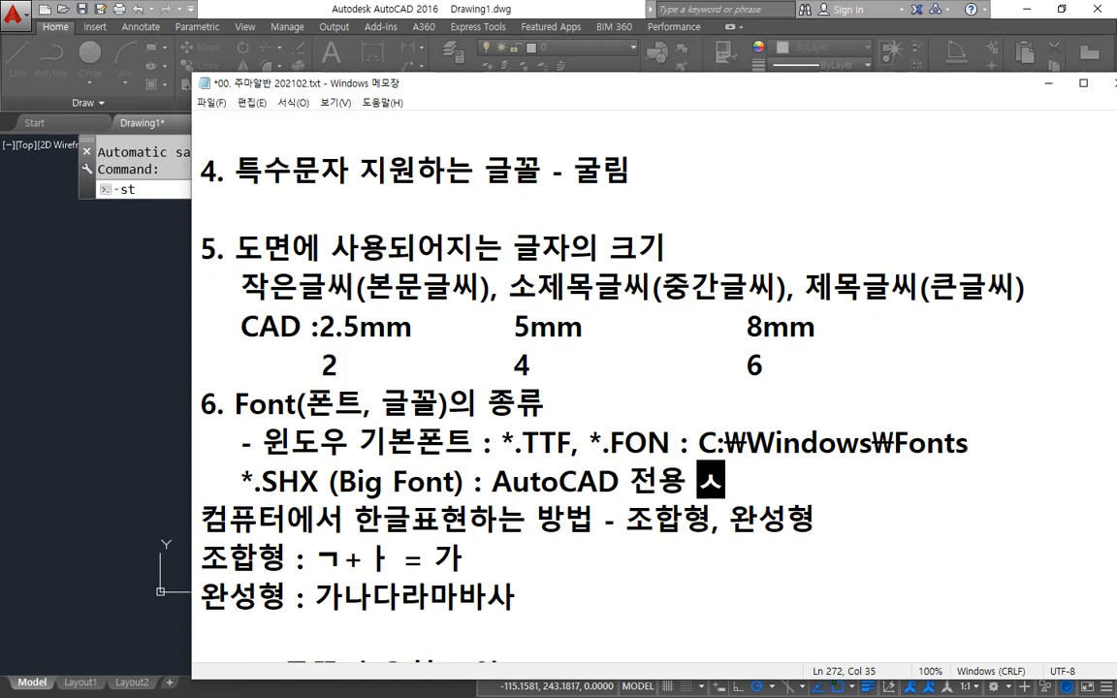
type("ㅓ체")
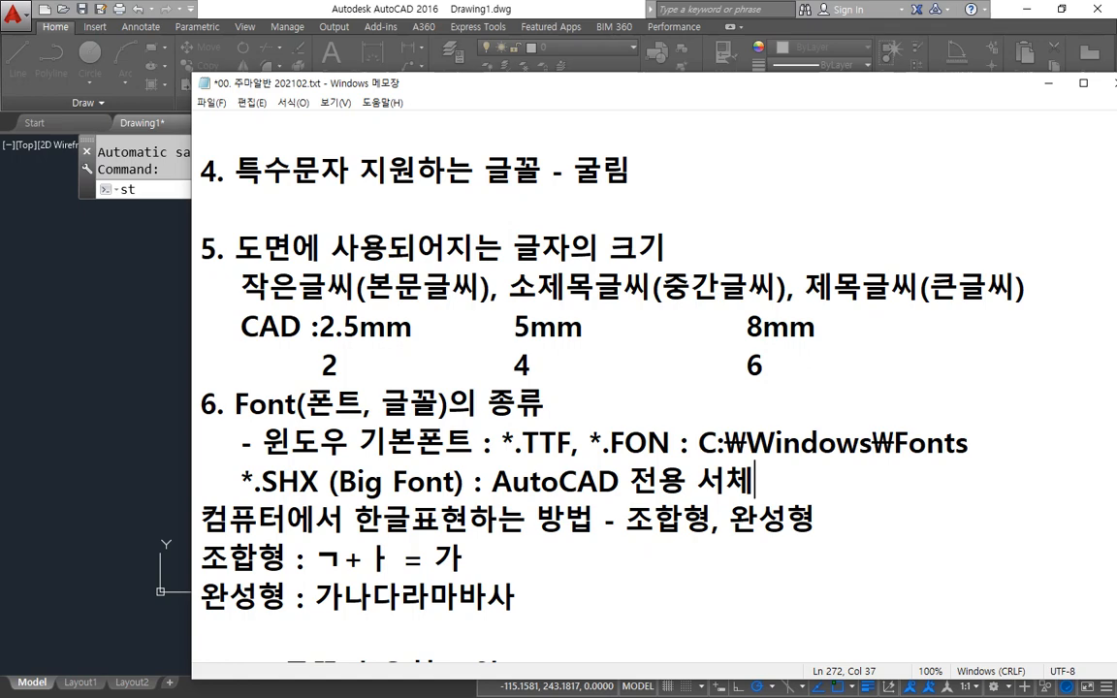
Switch to File Explorer and open the folder C:\Program Files\Autodesk\AutoCAD 2016\Fonts
key("alt+Tab")
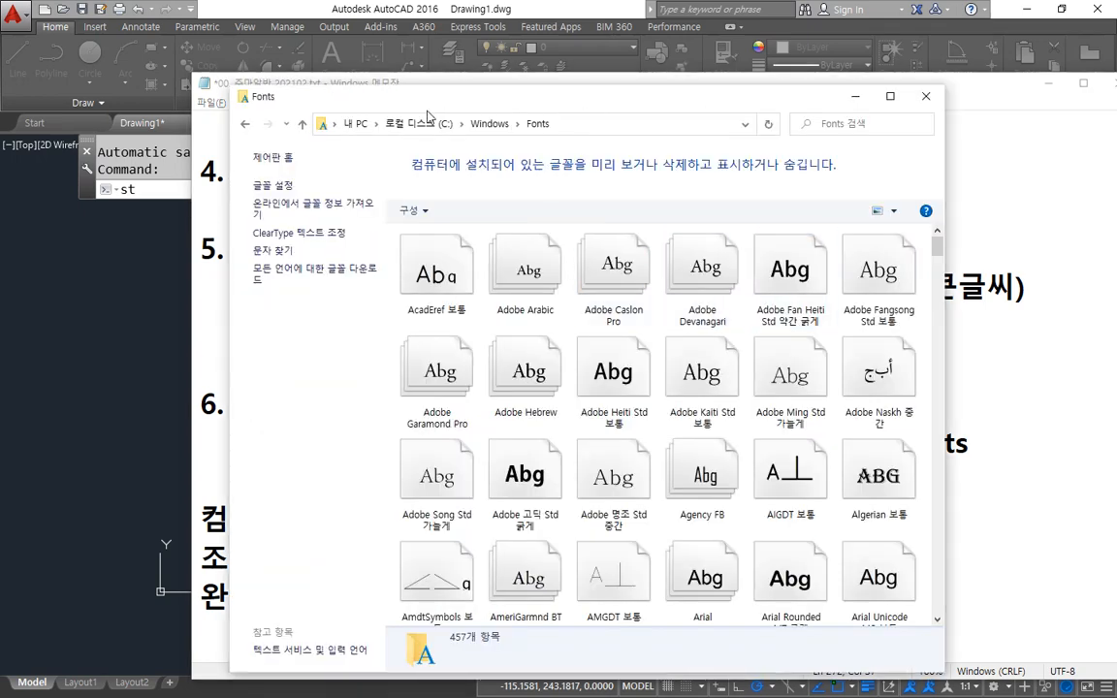
left_click(419, 123)
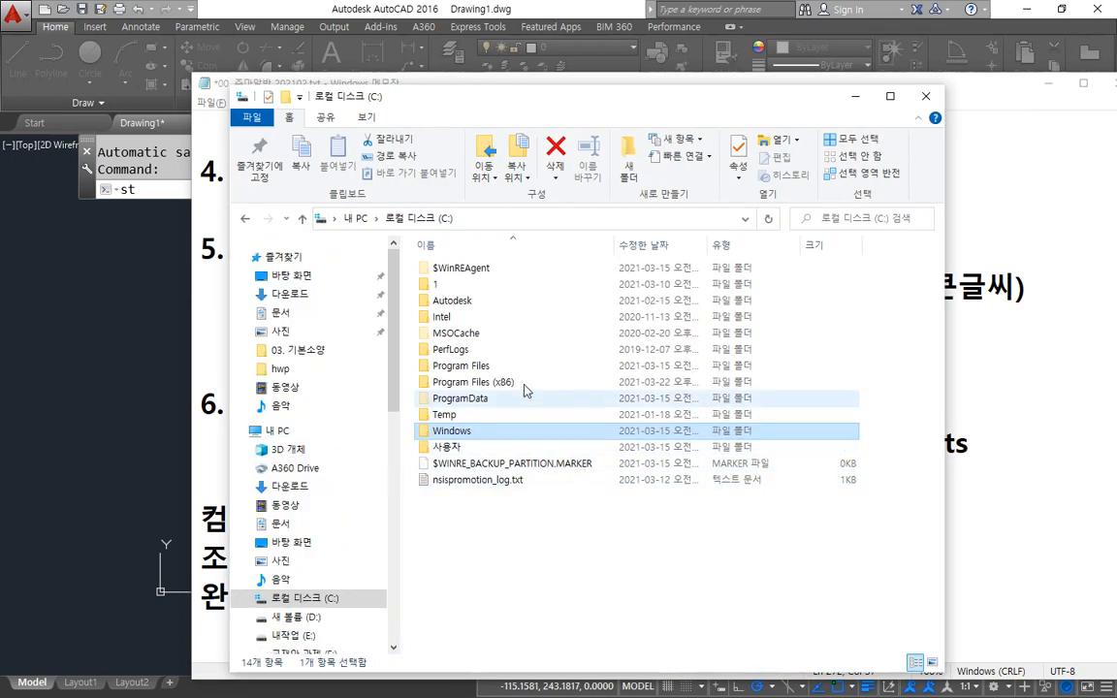
double_click(489, 366)
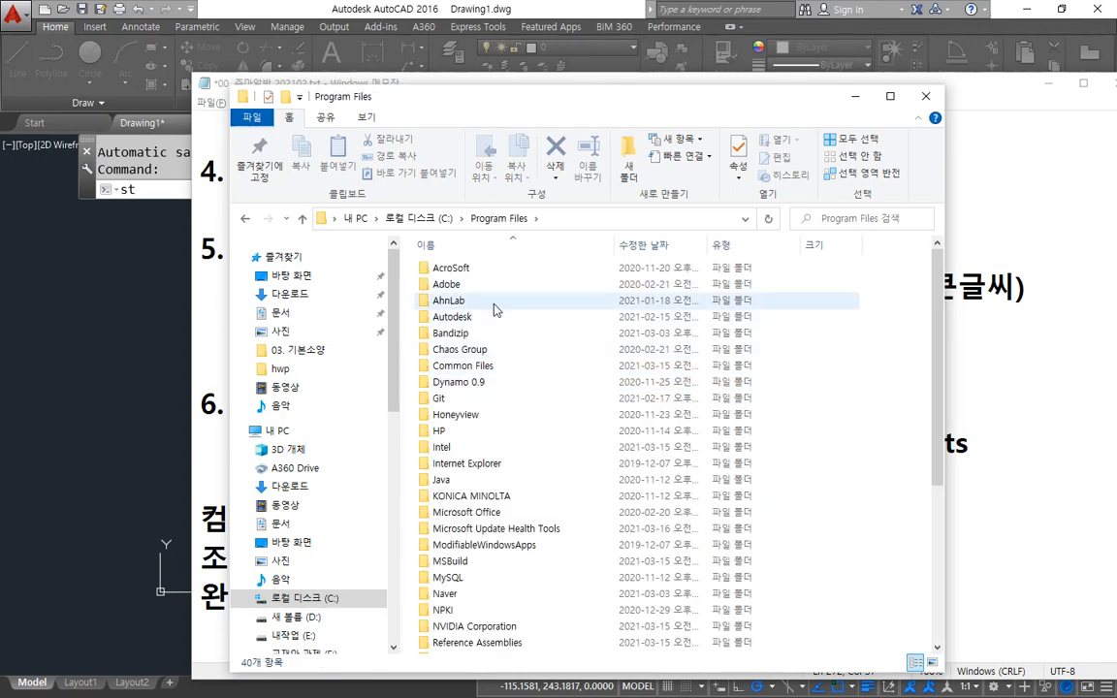
double_click(489, 317)
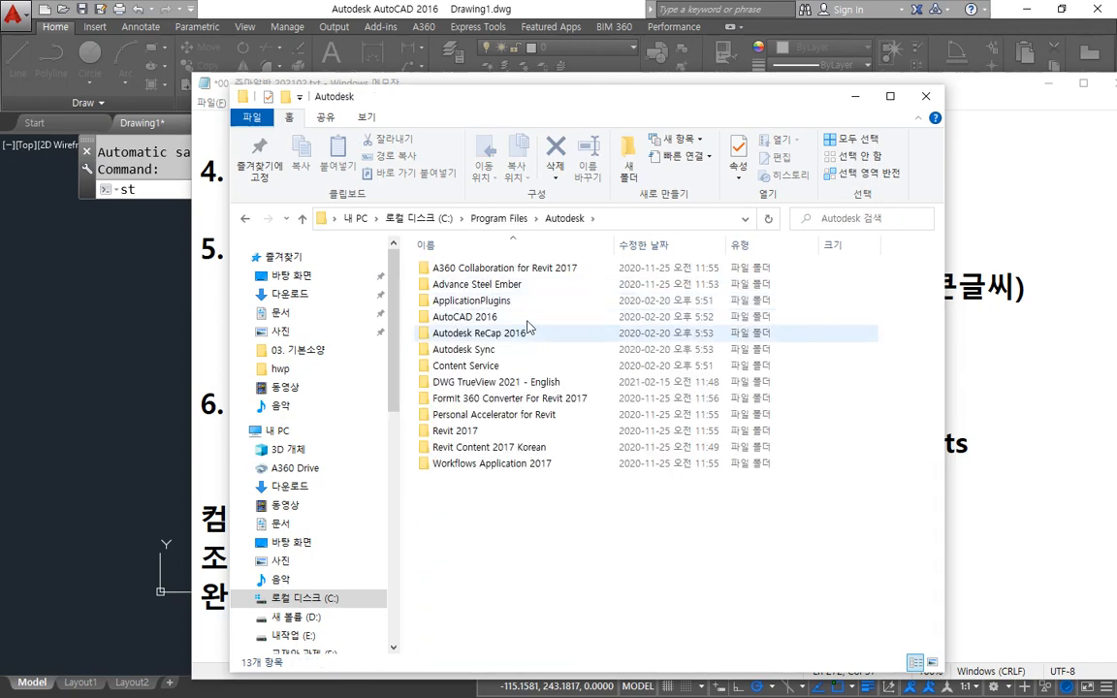
double_click(524, 318)
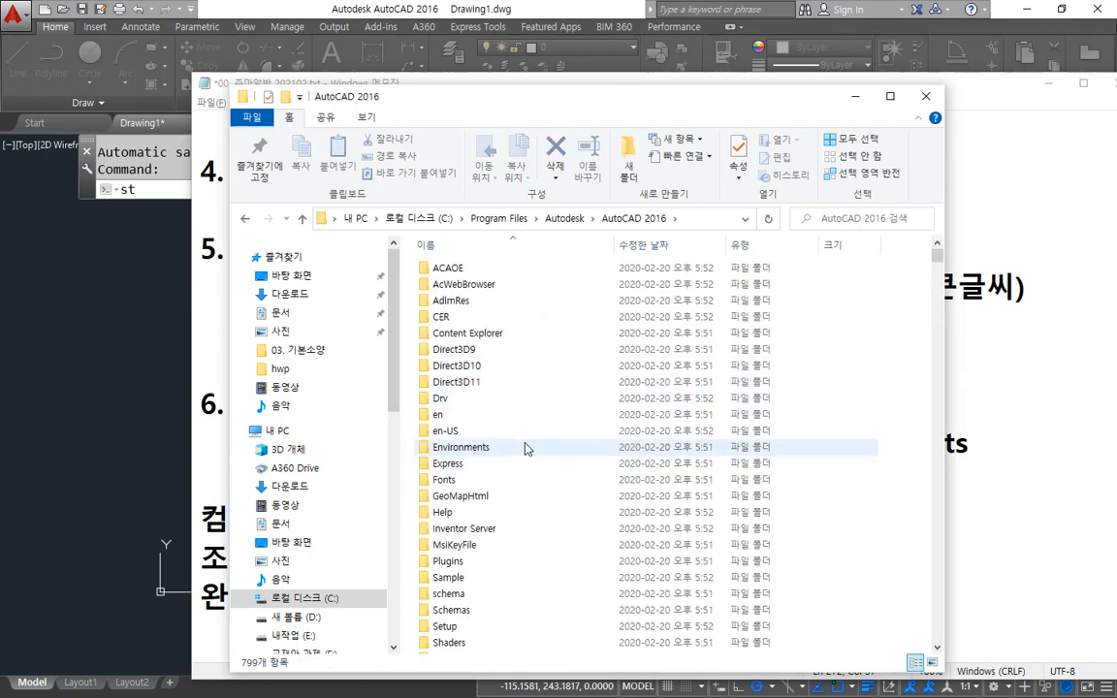
double_click(484, 479)
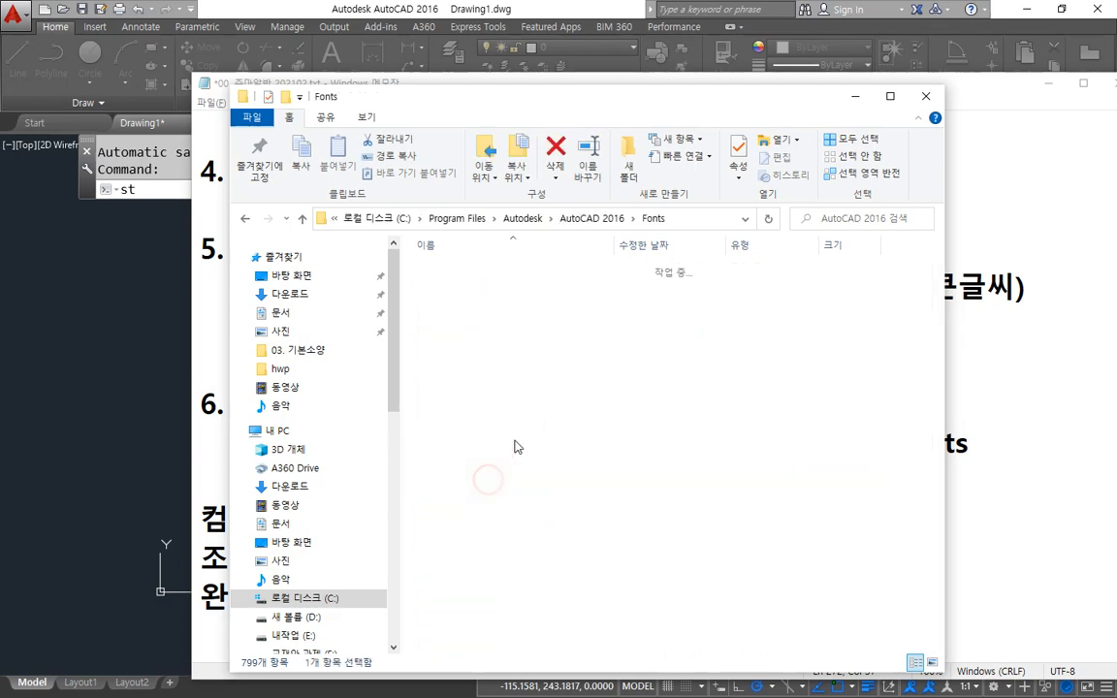
Copy the path of the AutoCAD 2016 Fonts folder from File Explorer and return to the Notepad notes
left_click(698, 218)
key("ctrl+c")
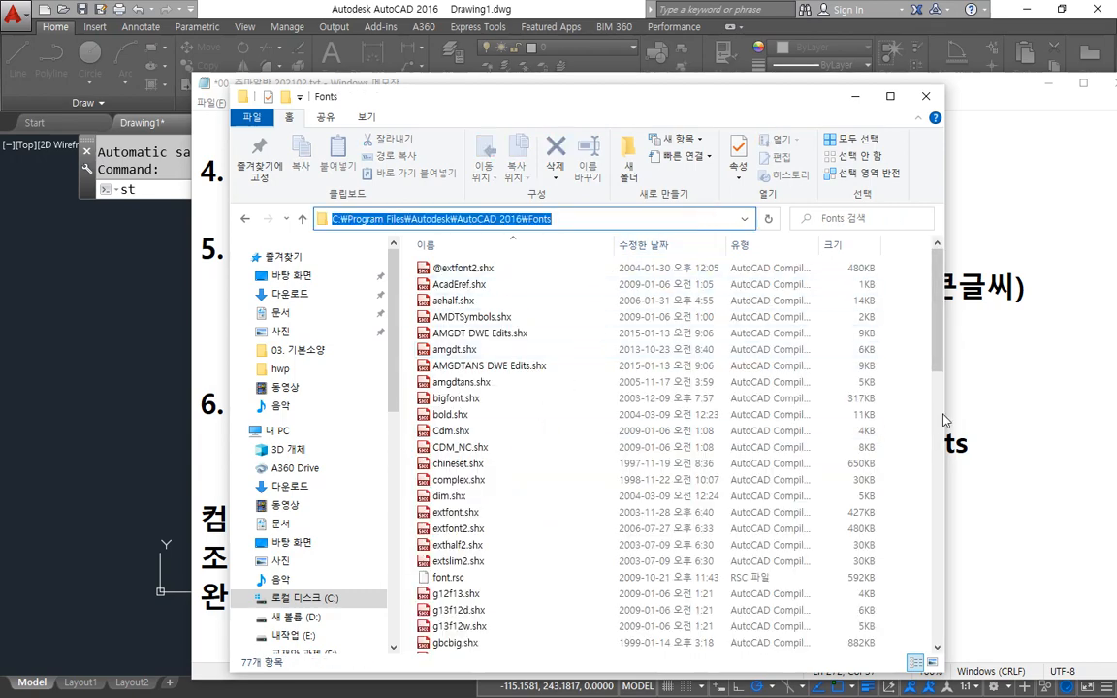
left_click(928, 414)
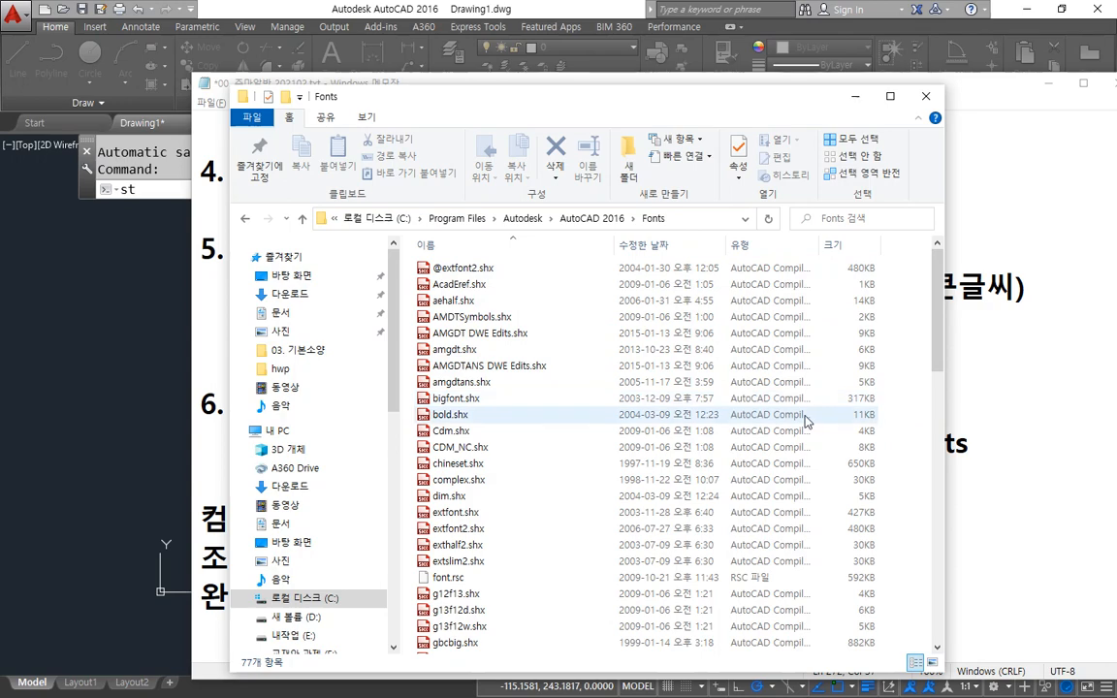
left_click(1002, 469)
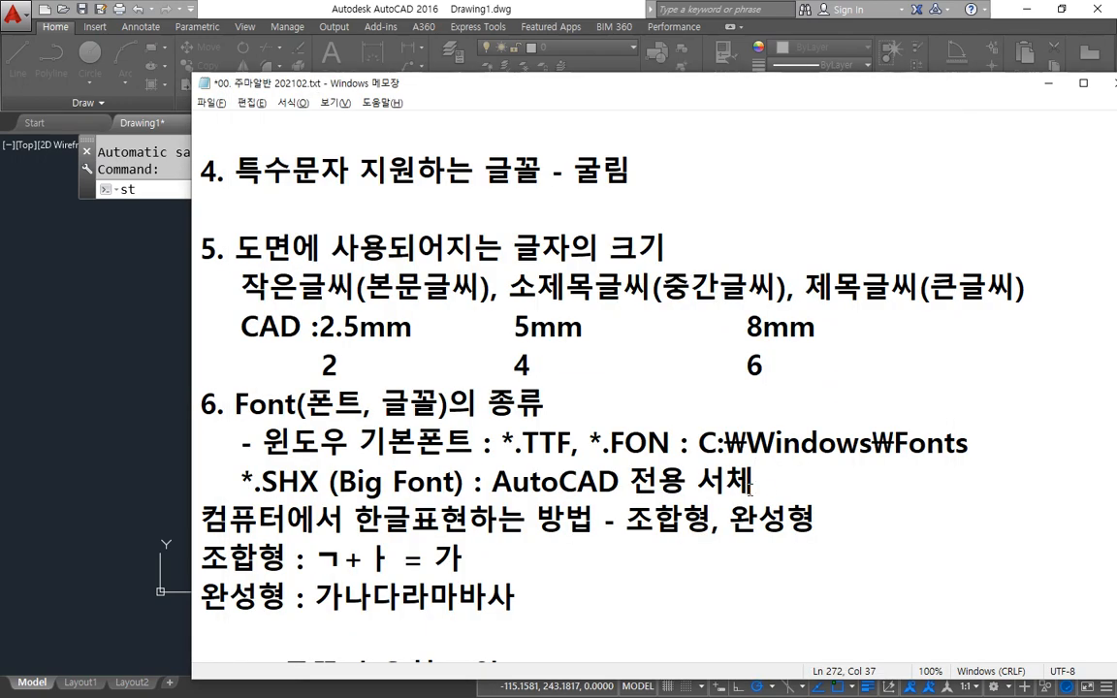
Start the "*.SHX (Big Font)" line with a dash and paste C:\Program Files\Autodesk\AutoCAD 2016\Fonts on a new line below it
key("Return")
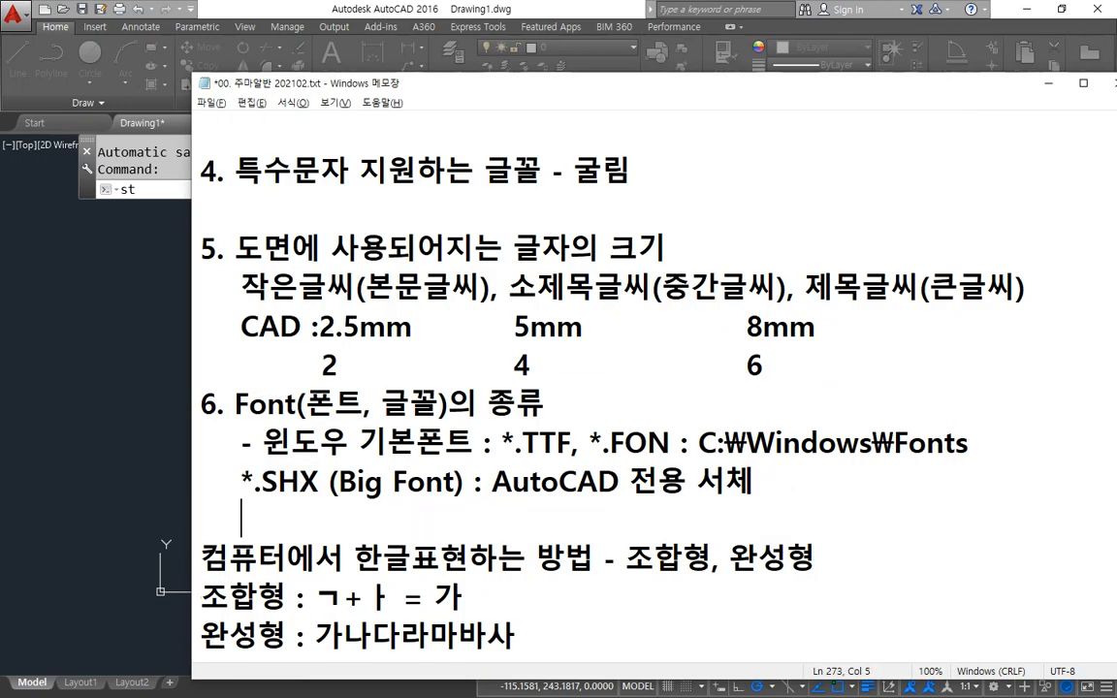
key("Up")
type("-")
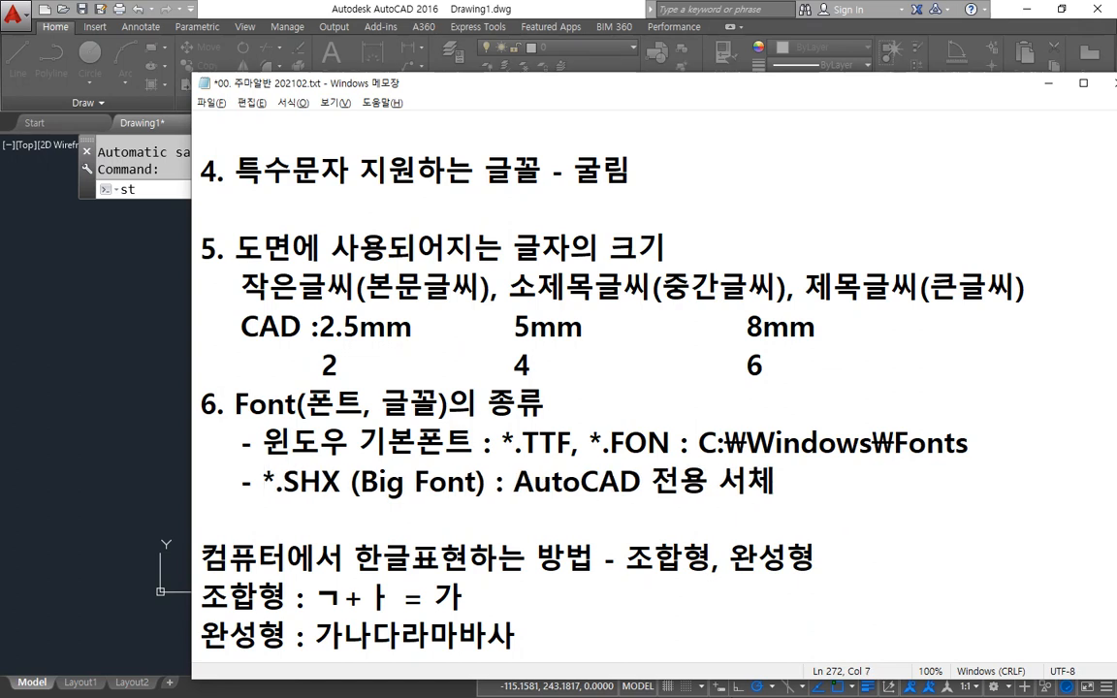
key("Down")
key("ctrl+v")
Move "AutoCAD 전용 서체" in front of "*.SHX (Big Font)" and separate the two with a semicolon
left_click_drag(514, 482, 773, 482)
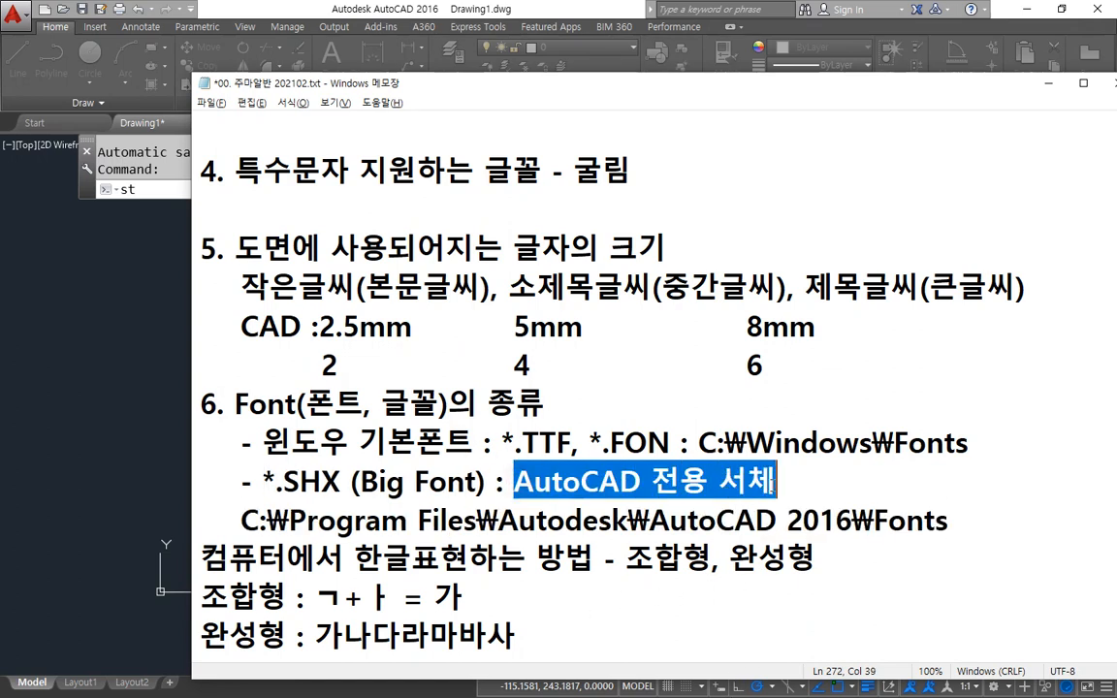
key("ctrl+x")
left_click(263, 482)
key("ctrl+v")
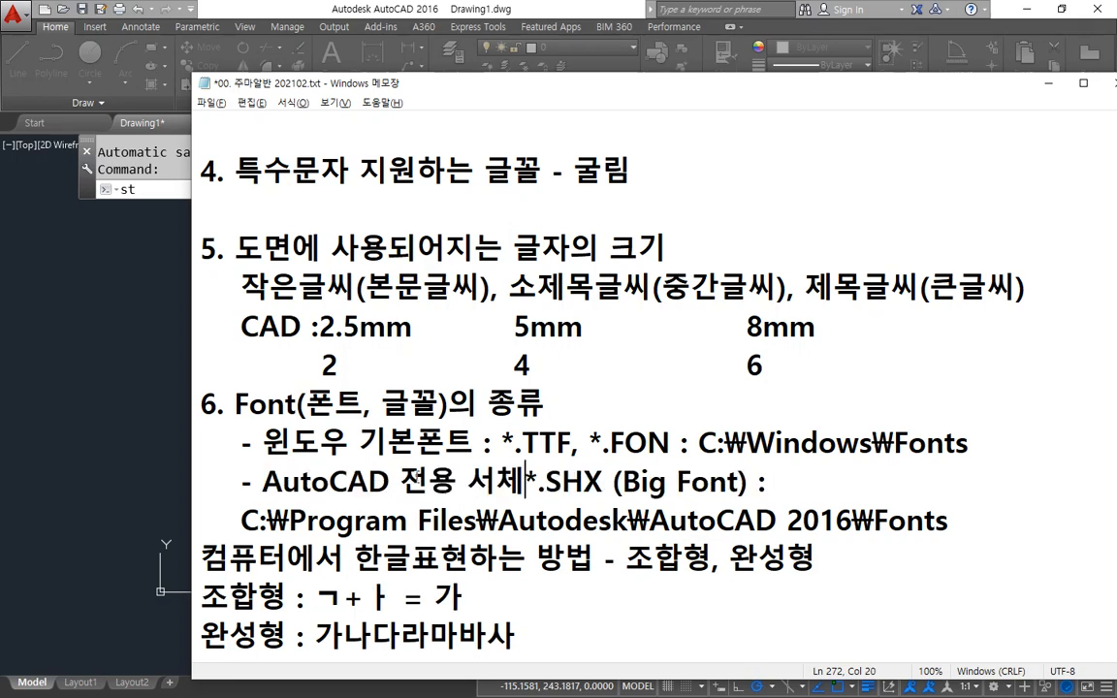
type(";")
Indent the AutoCAD font path further, remove the trailing colon after "(Big Font)", and add a blank line below the path
key("Down")
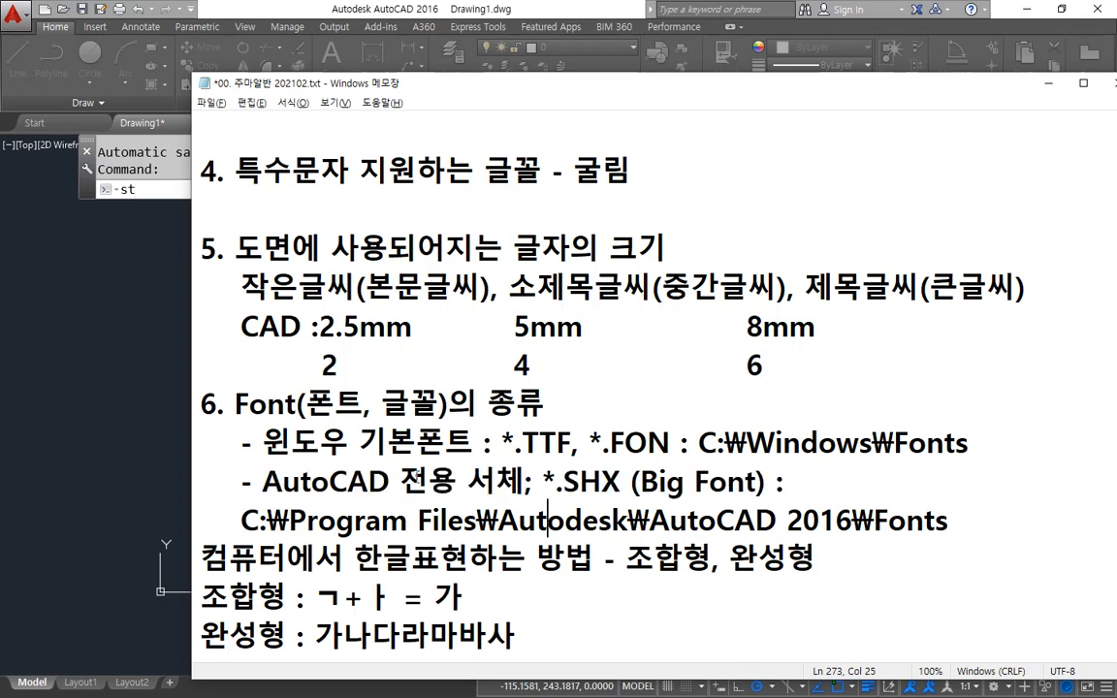
key("Home")
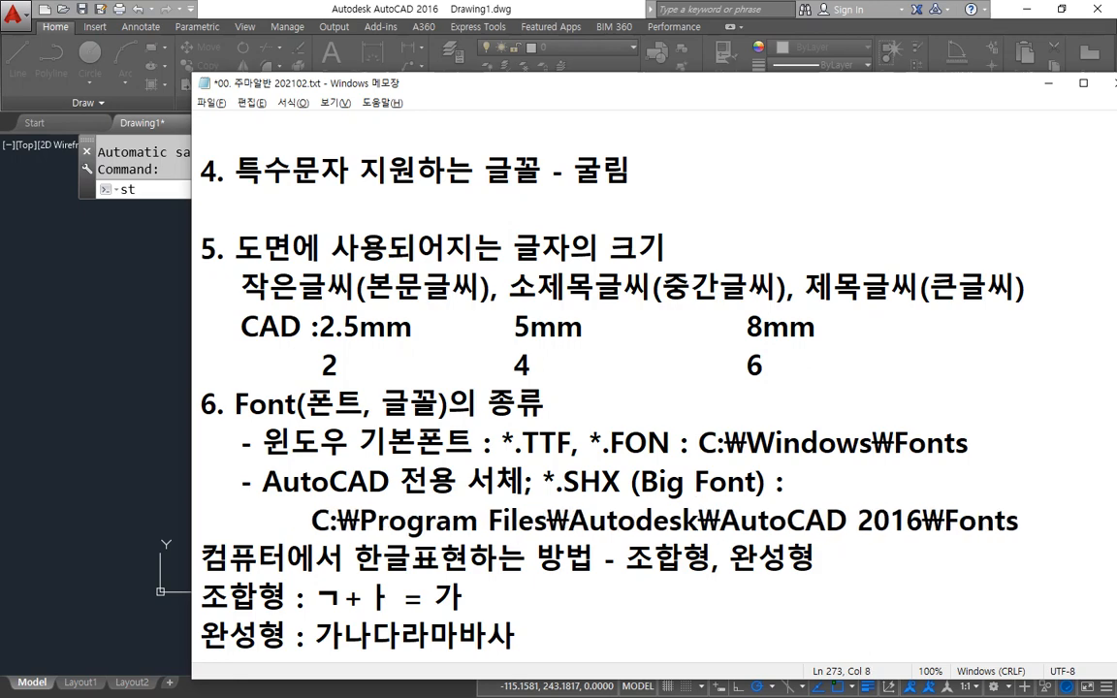
key("Up")
key("End")
key("BackSpace")
key("BackSpace")
key("Down")
key("Return")
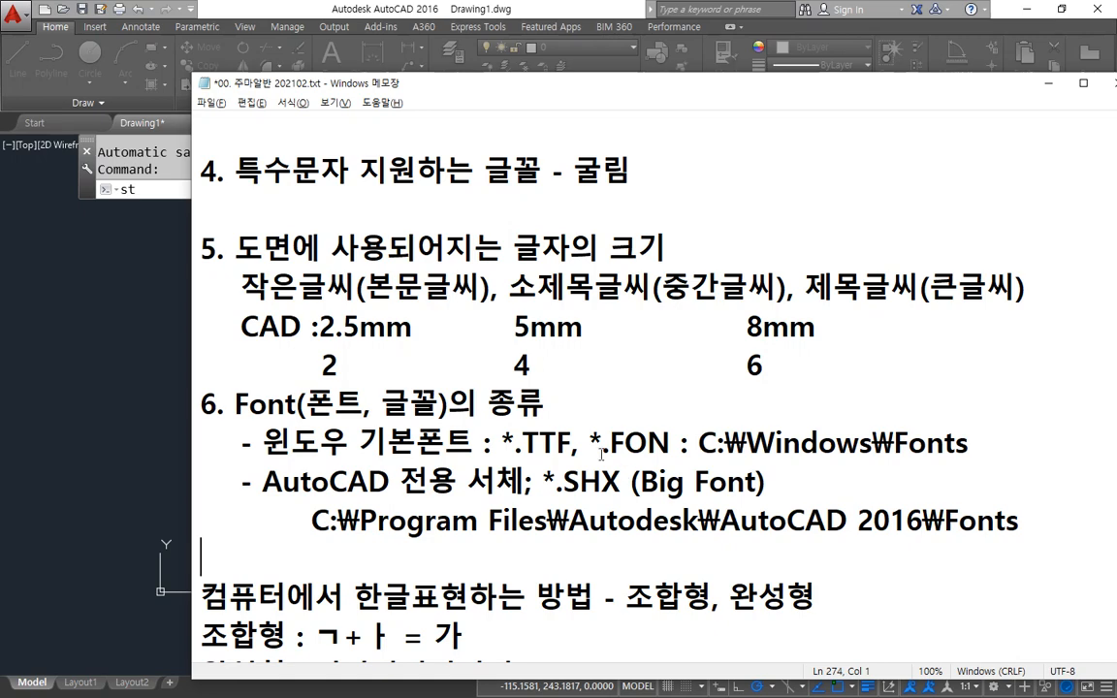
Switch to AutoCAD and move the Text Style dialog slightly upward
scroll(601, 454, "down", 2)
left_click(137, 267)
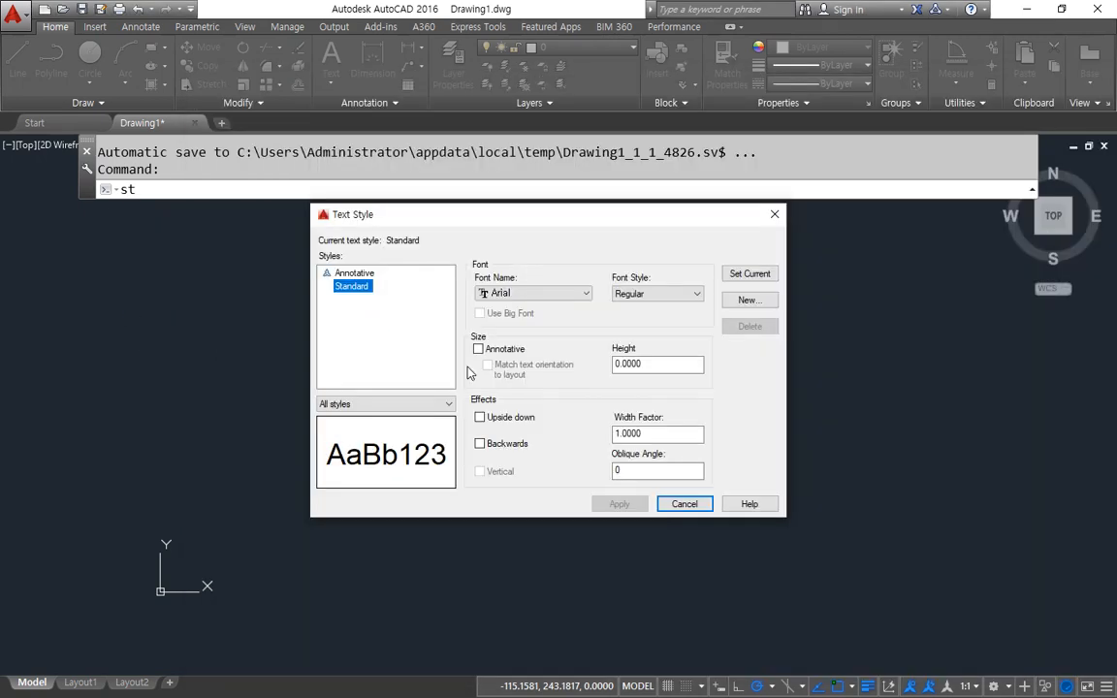
mouse_move(492, 219)
left_mouse_down()
mouse_move(506, 209)
mouse_move(494, 203)
left_mouse_up()
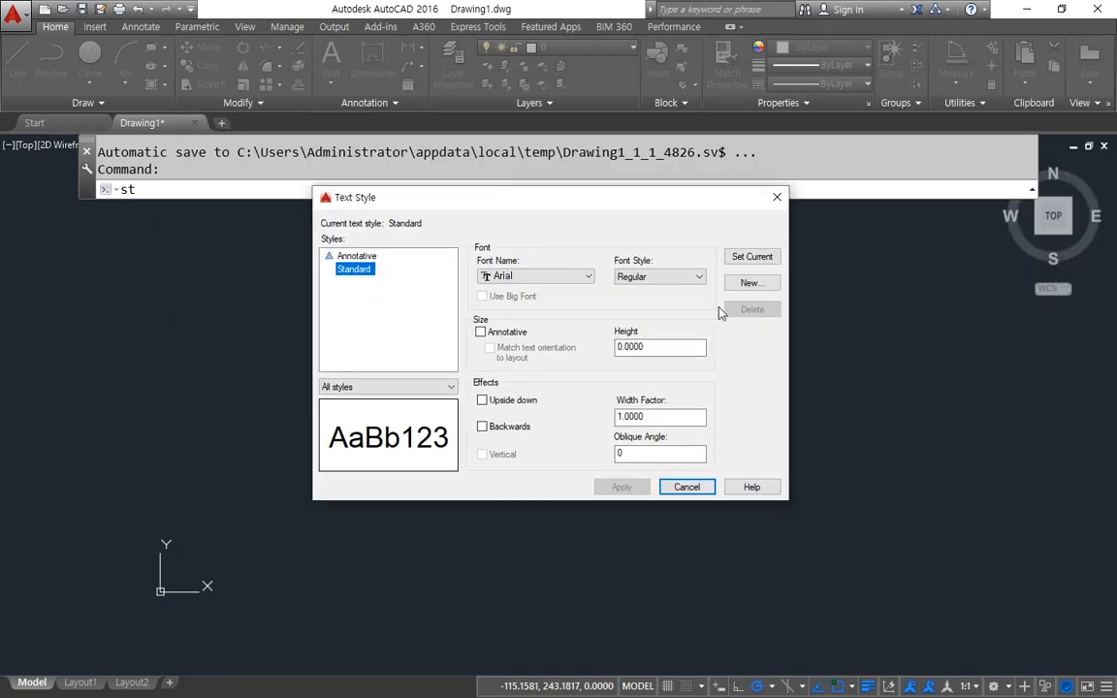
mouse_move(776, 296)
left_mouse_down()
mouse_move(737, 291)
mouse_move(766, 274)
left_mouse_up()
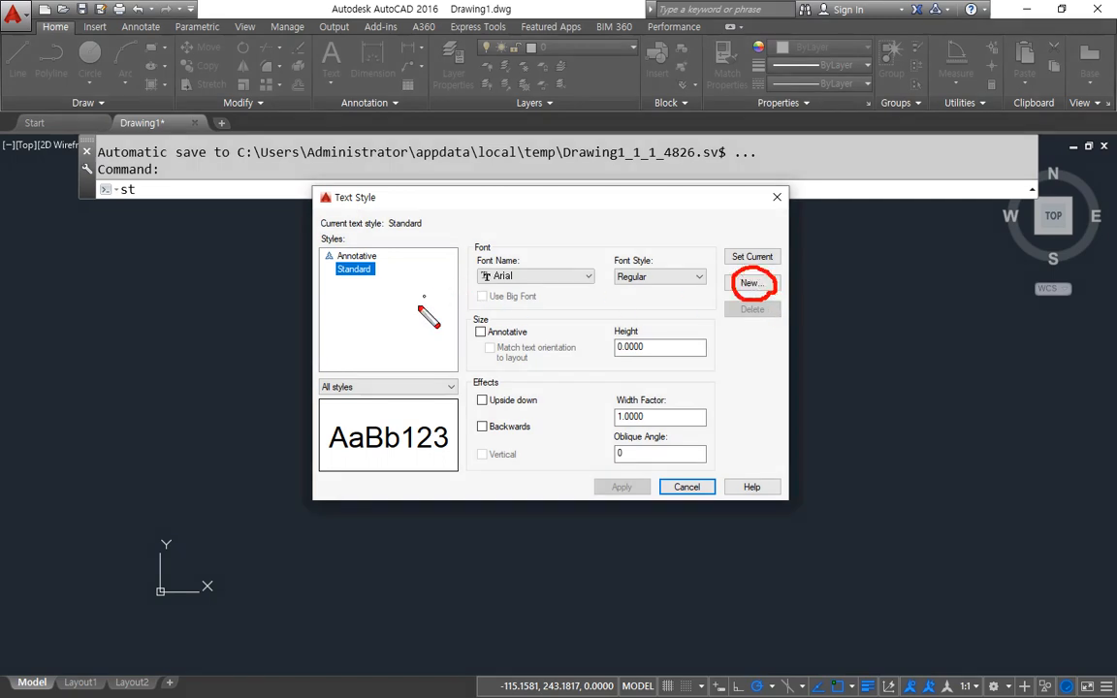
mouse_move(360, 294)
left_mouse_down()
mouse_move(386, 312)
mouse_move(351, 302)
mouse_move(324, 312)
mouse_move(361, 289)
mouse_move(345, 318)
mouse_move(364, 296)
mouse_move(349, 279)
mouse_move(473, 275)
mouse_move(457, 285)
left_mouse_up()
mouse_move(345, 307)
left_mouse_down()
mouse_move(330, 281)
mouse_move(373, 335)
mouse_move(378, 577)
mouse_move(410, 562)
left_mouse_up()
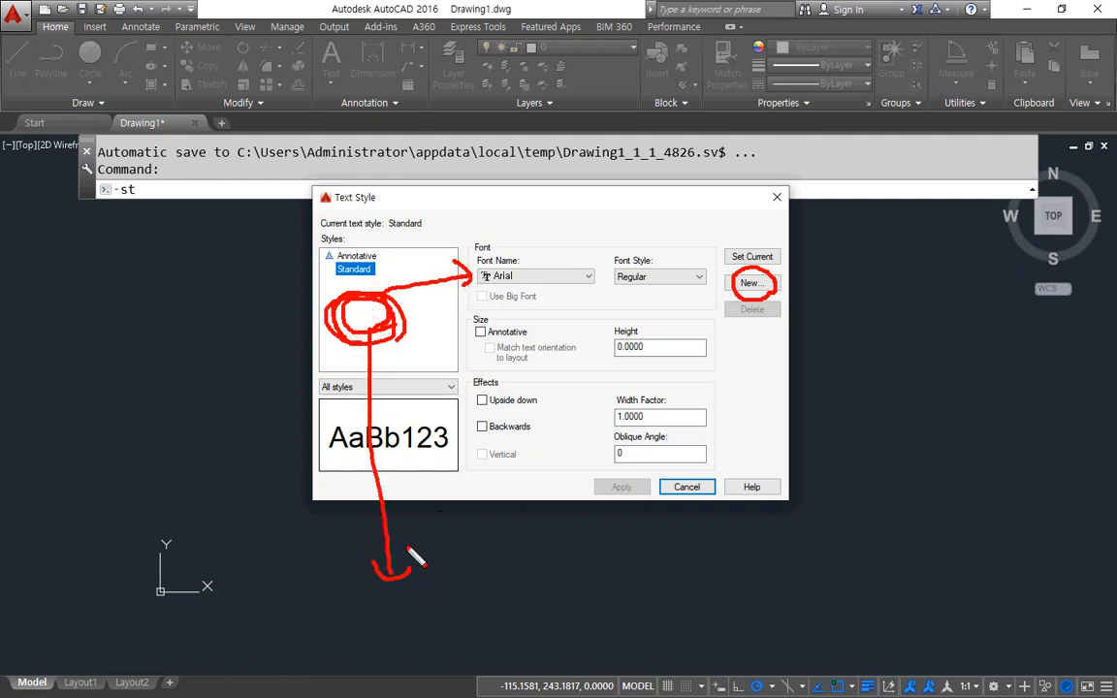
mouse_move(490, 279)
left_mouse_down()
mouse_move(504, 254)
mouse_move(524, 302)
mouse_move(412, 531)
mouse_move(444, 541)
left_mouse_up()
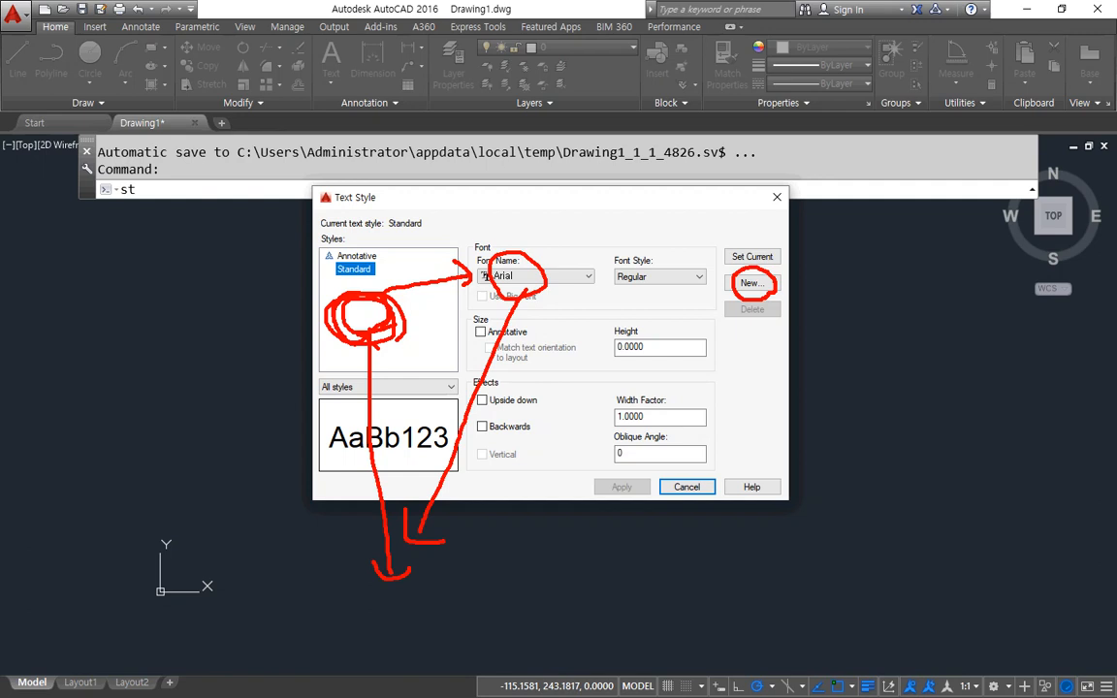
key("Escape")
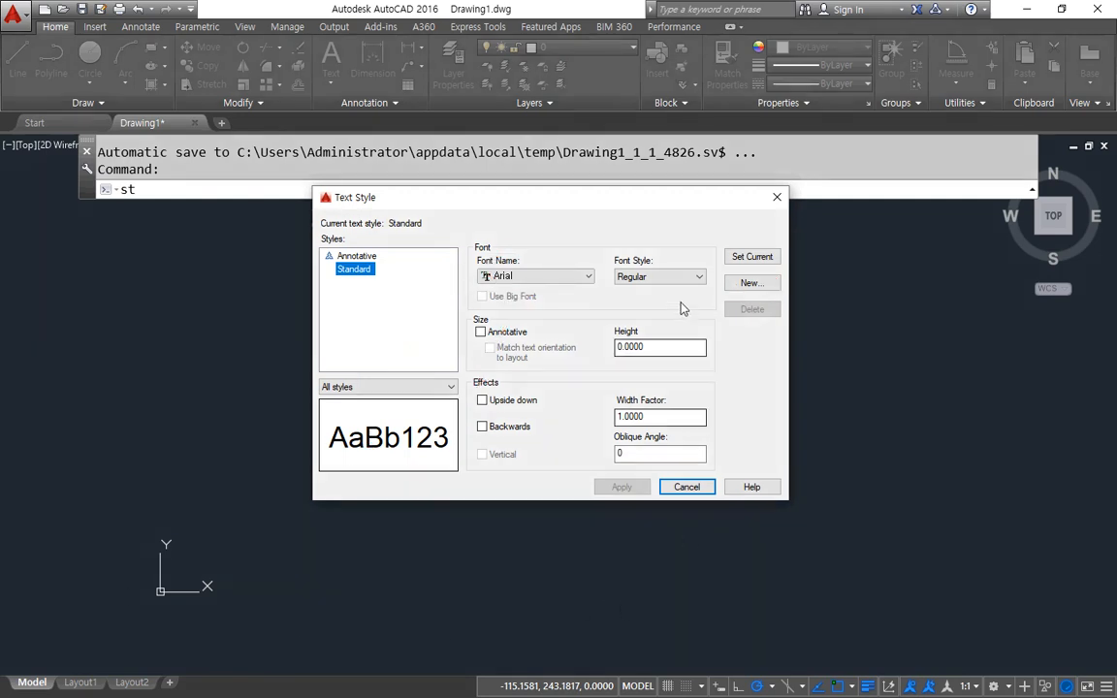
Create a new text style named HG
left_click(750, 283)
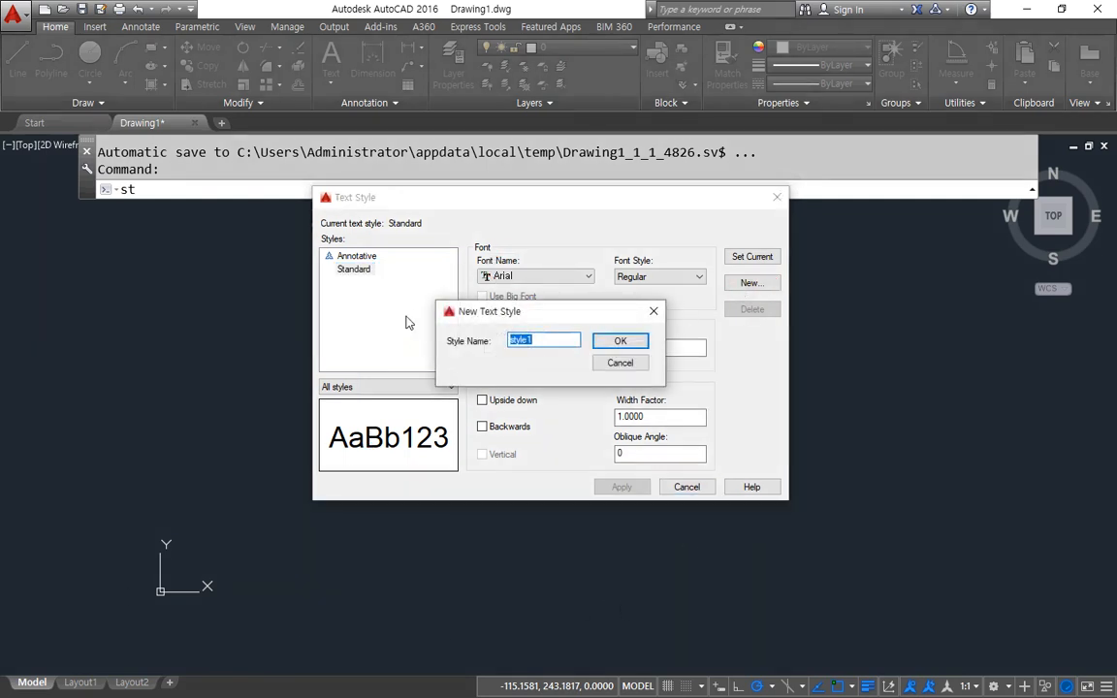
type("HG")
key("Return")
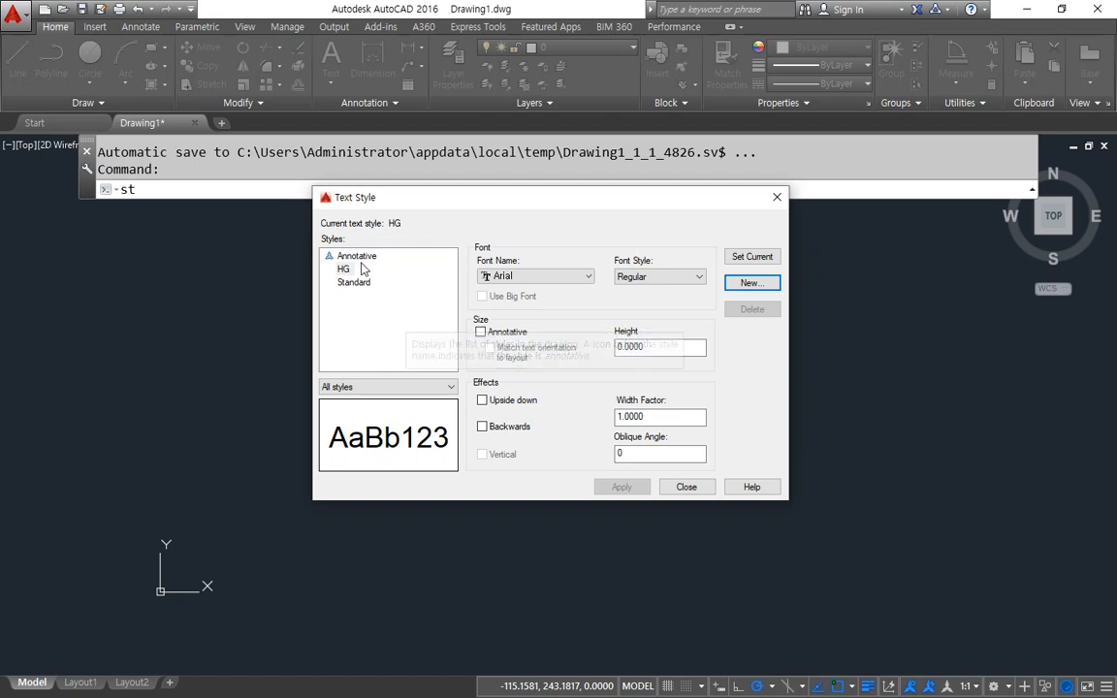
Look through the available fonts and set the font of the HG text style to 굴림
left_click(541, 276)
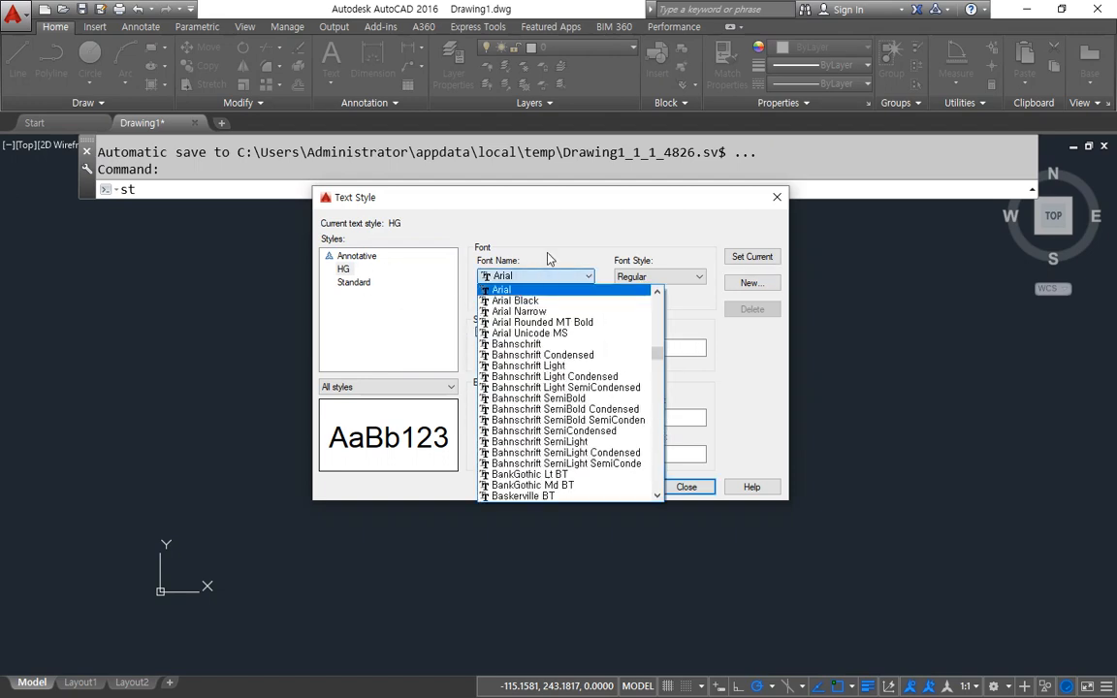
scroll(598, 373, "up", 8)
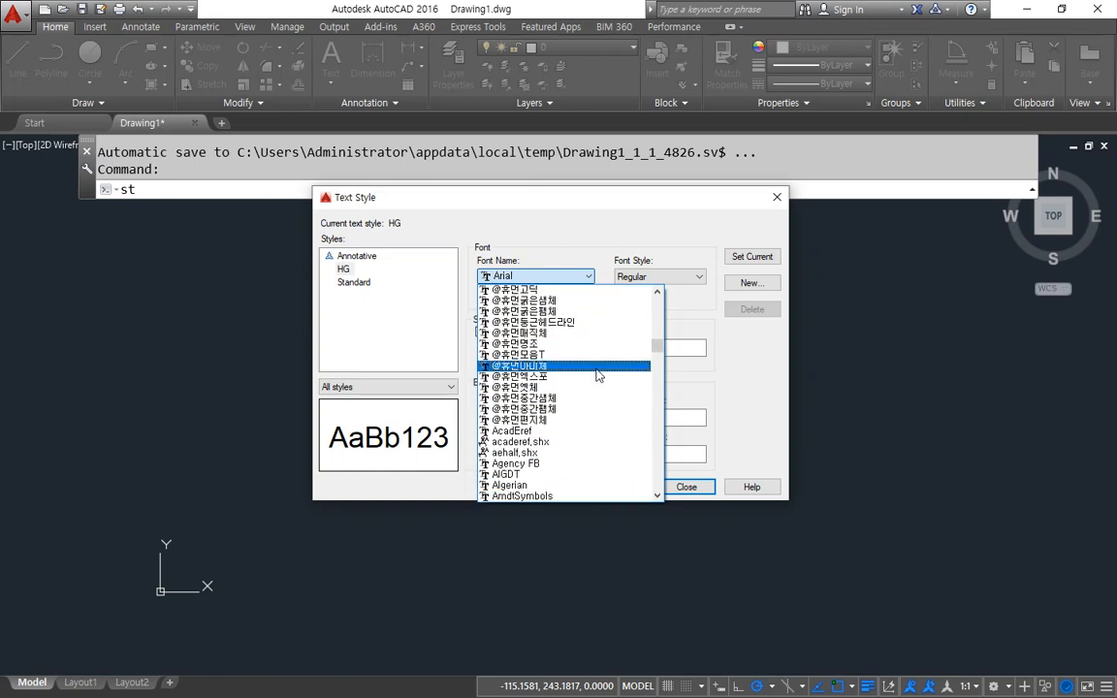
scroll(598, 373, "down", 3)
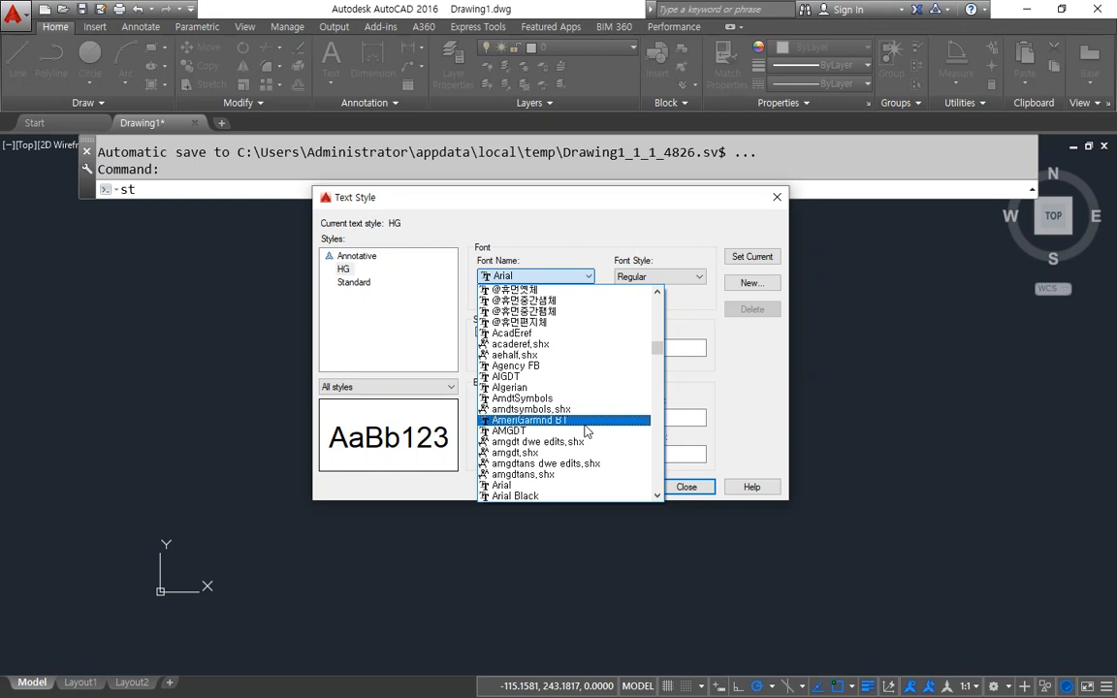
scroll(585, 430, "down", 4)
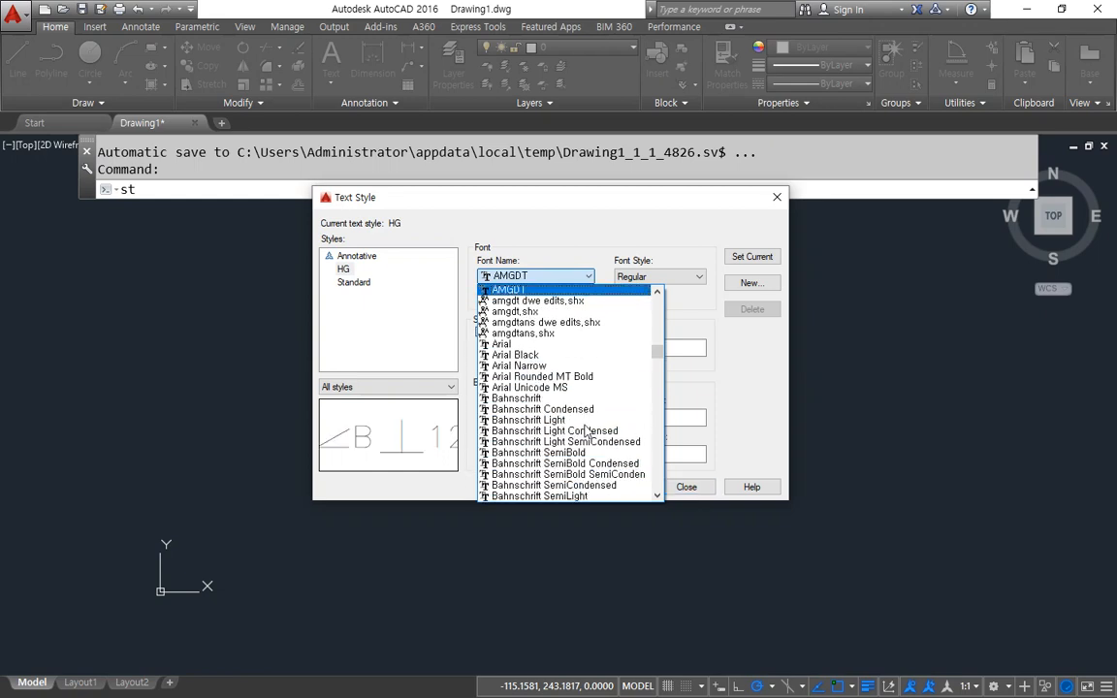
scroll(586, 431, "down", 3)
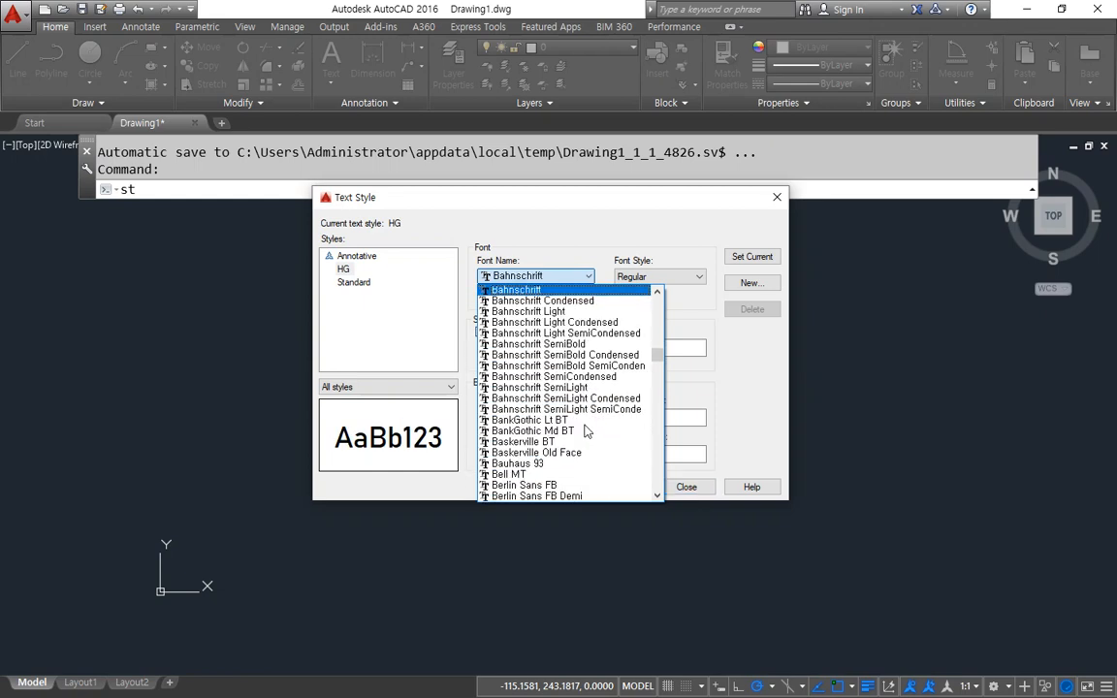
scroll(586, 431, "down", 10)
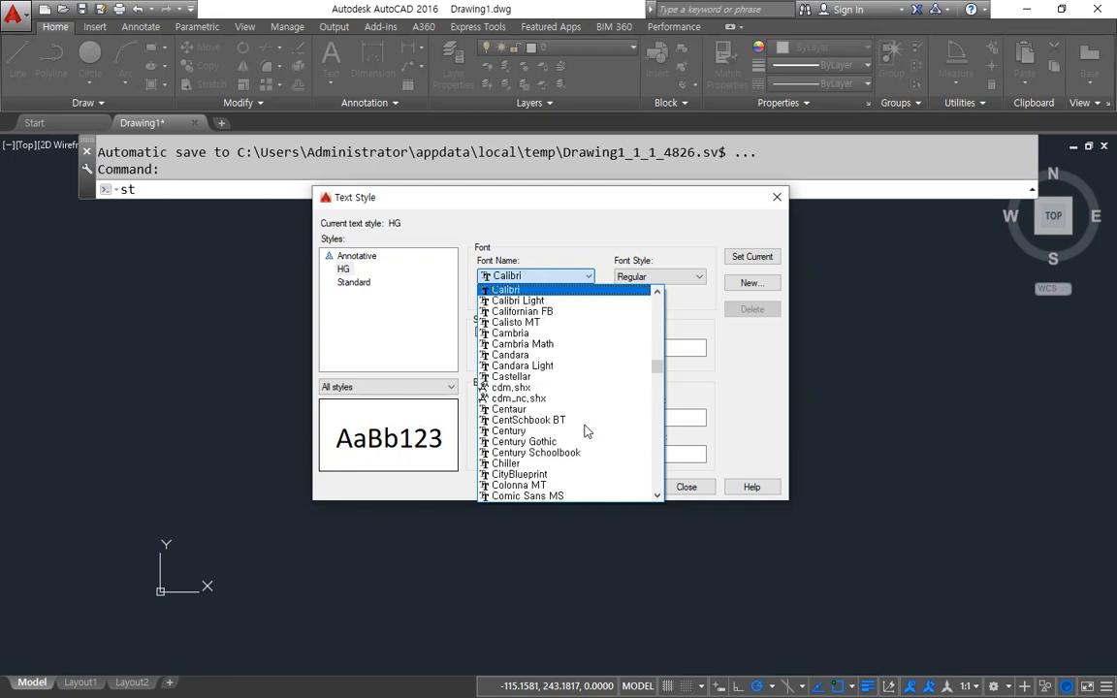
scroll(586, 430, "down", 3)
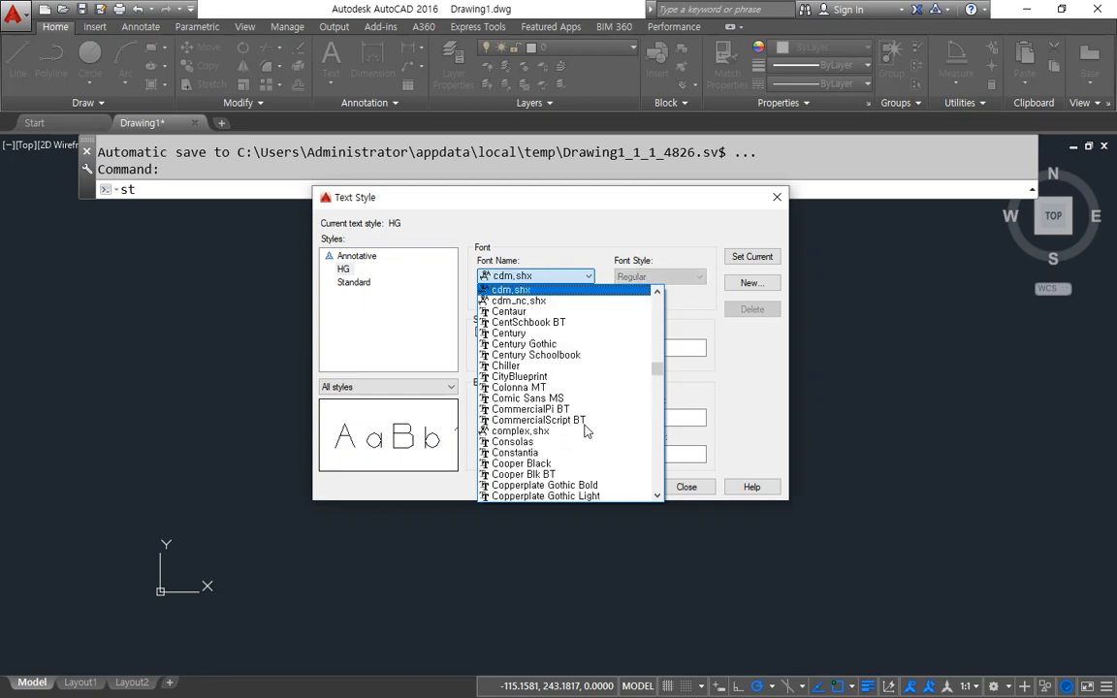
scroll(586, 430, "down", 15)
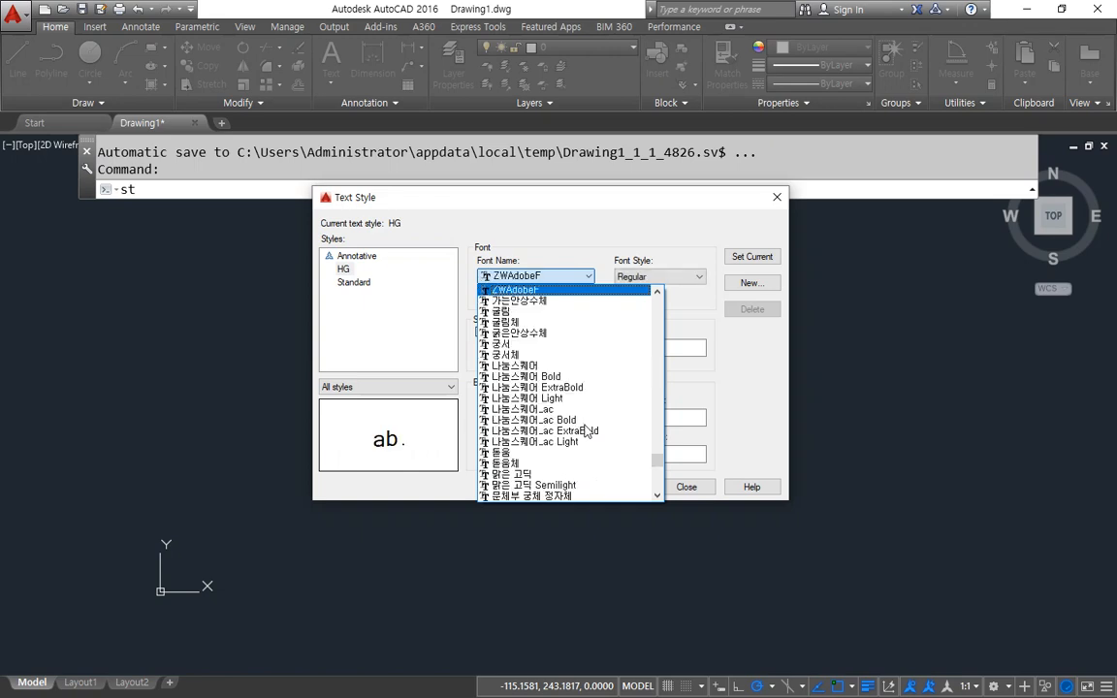
scroll(586, 430, "up", 4)
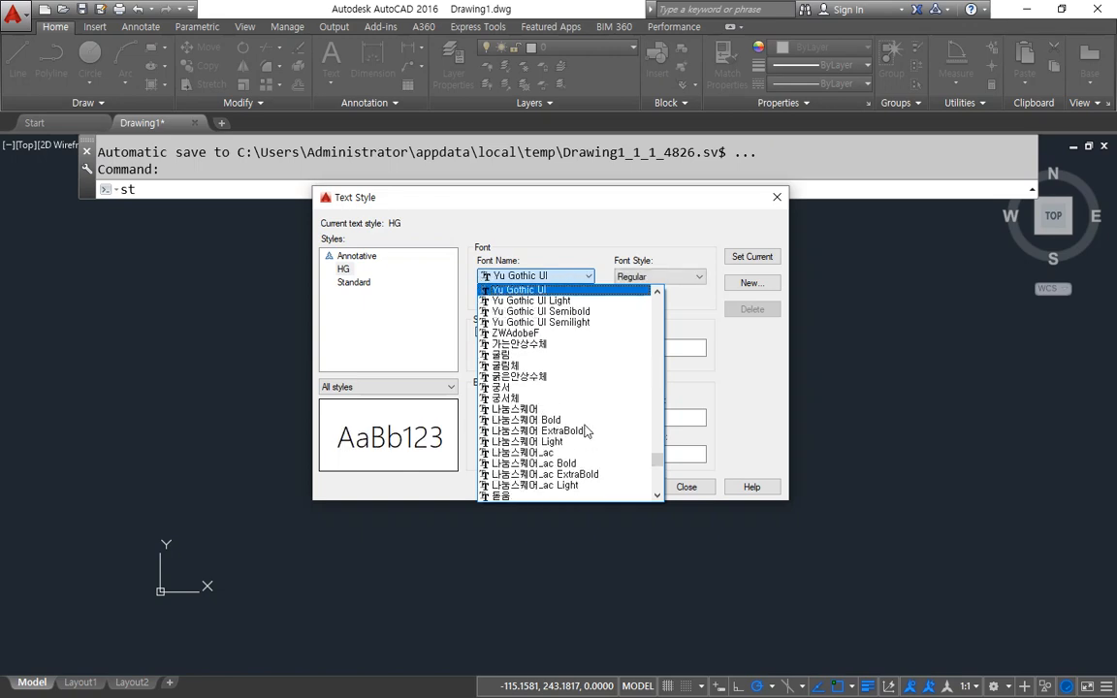
scroll(585, 430, "up", 4)
scroll(585, 431, "up", 1)
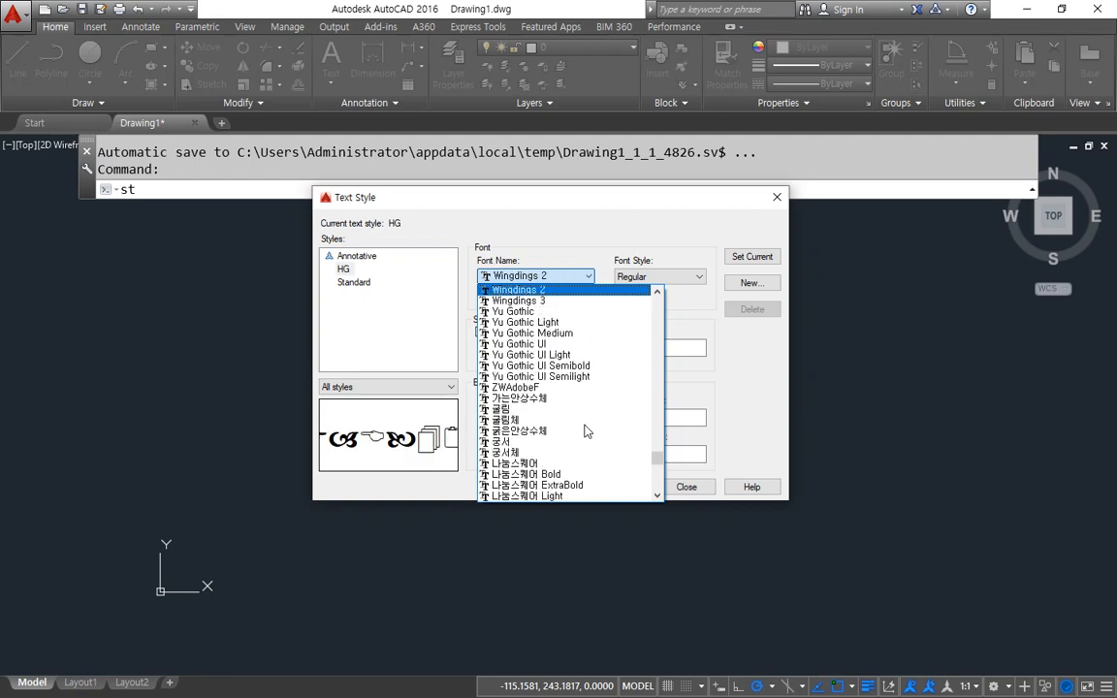
scroll(585, 431, "down", 1)
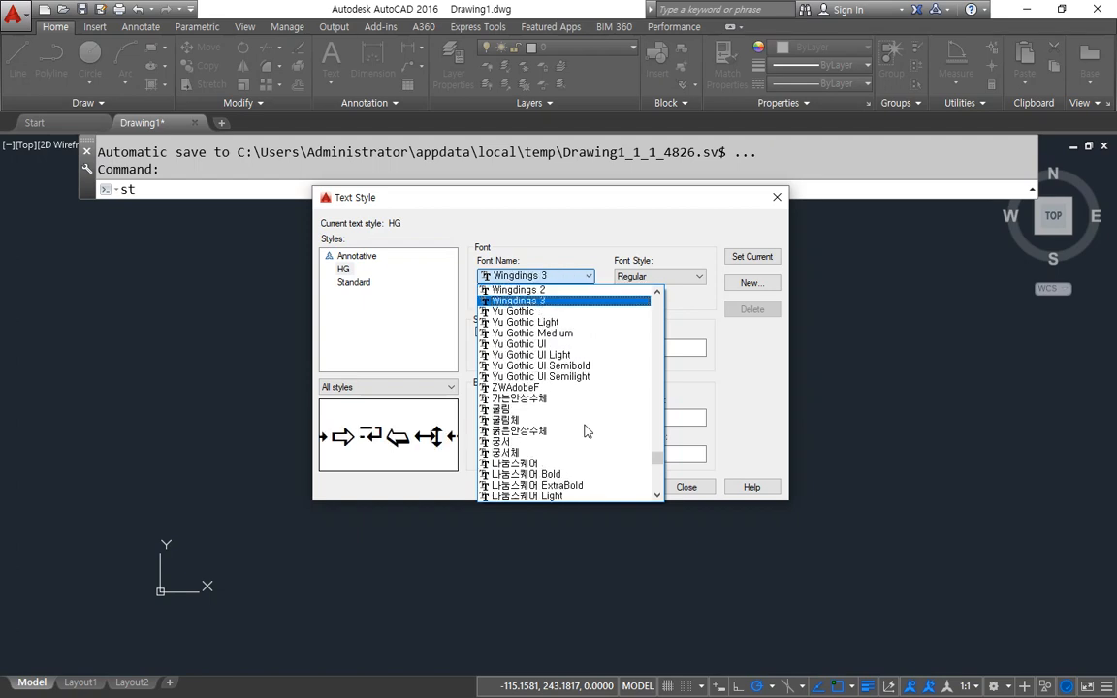
scroll(586, 430, "down", 8)
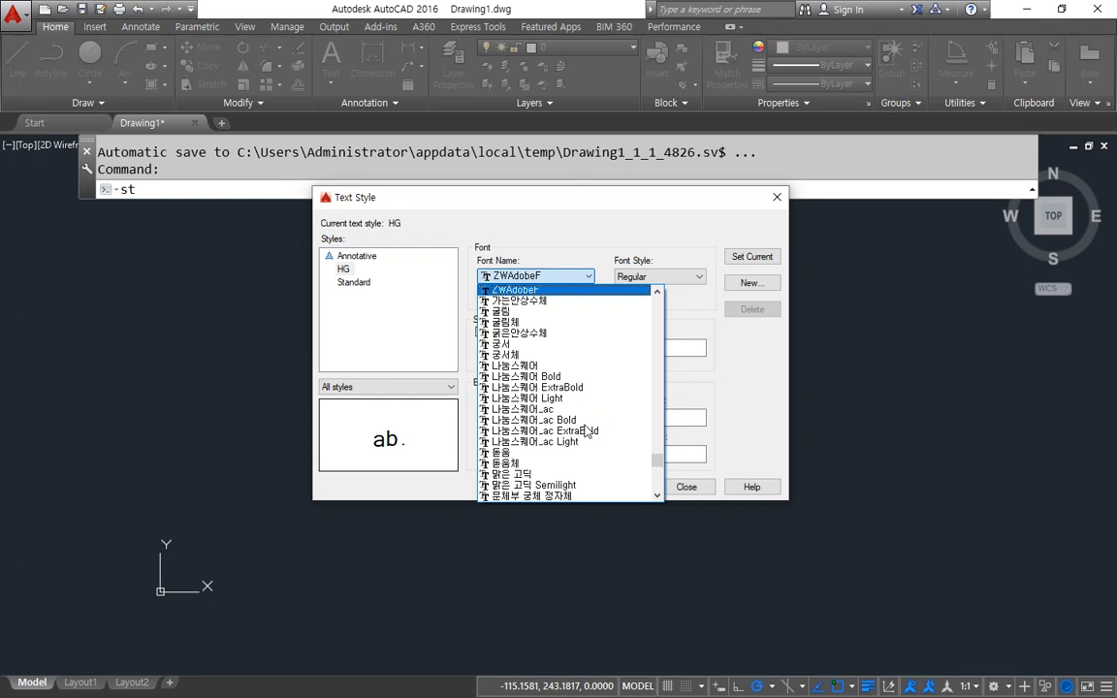
scroll(585, 430, "down", 2)
left_click(601, 255)
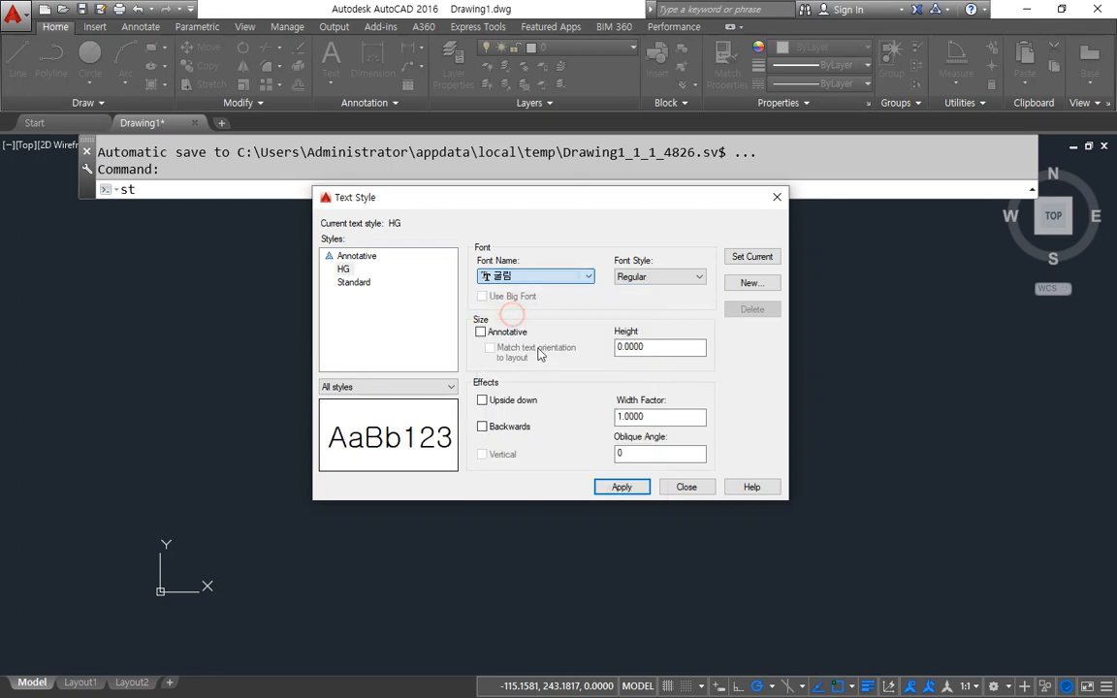
Check the font list again and the font styles available for 굴림 in the HG text style
left_click(567, 276)
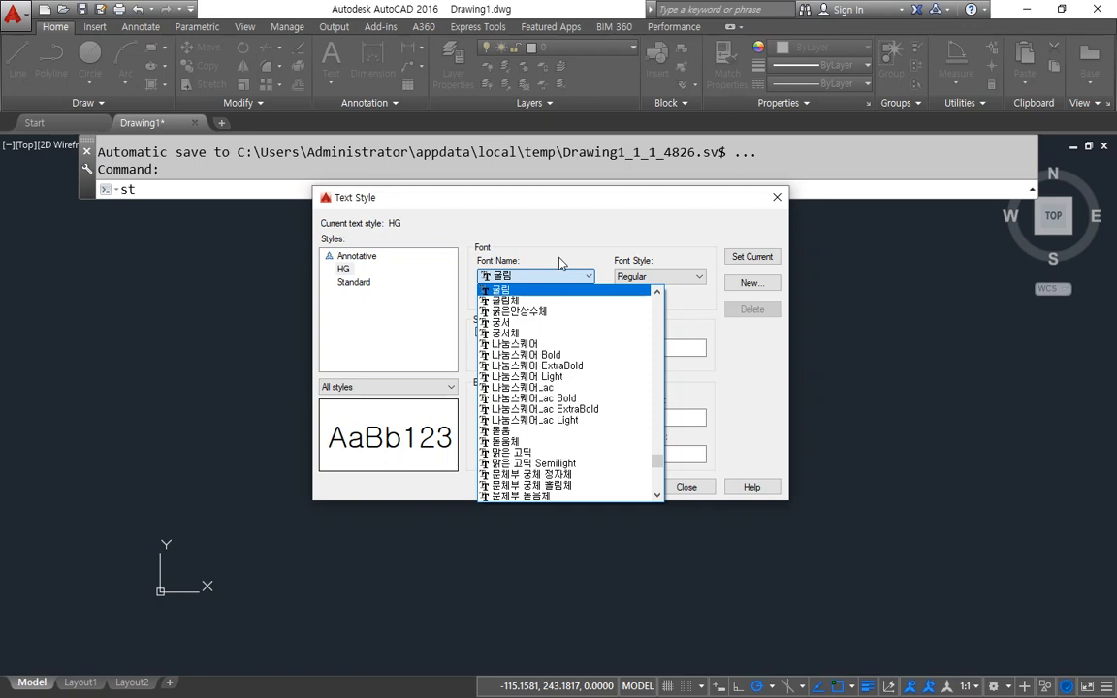
left_click(521, 206)
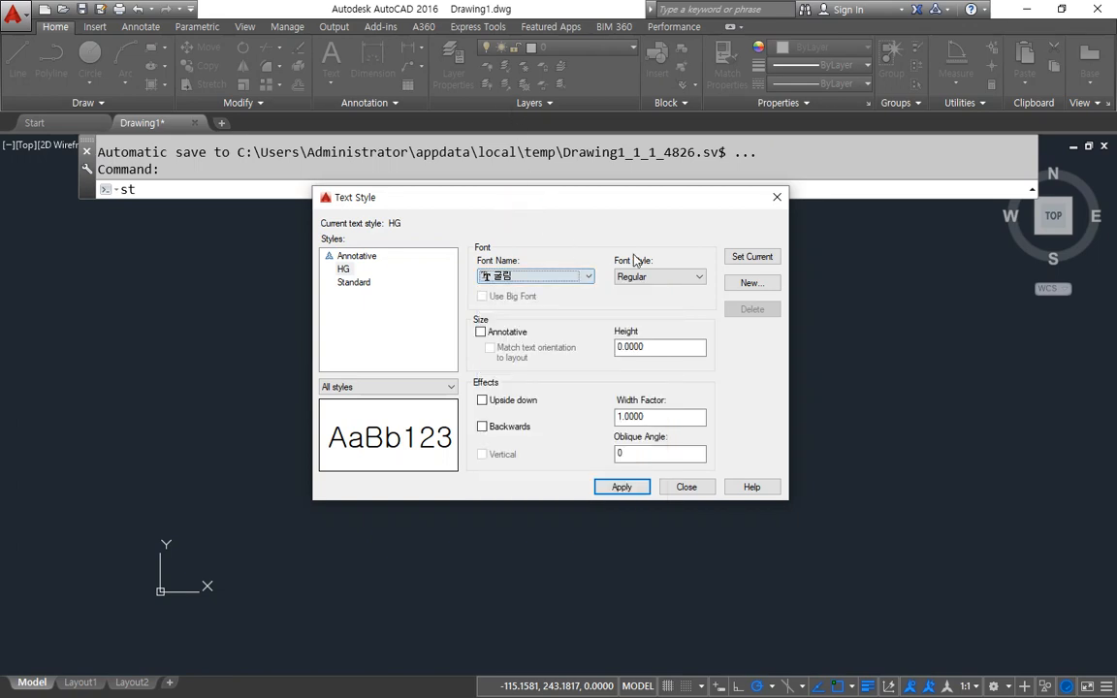
left_click(674, 278)
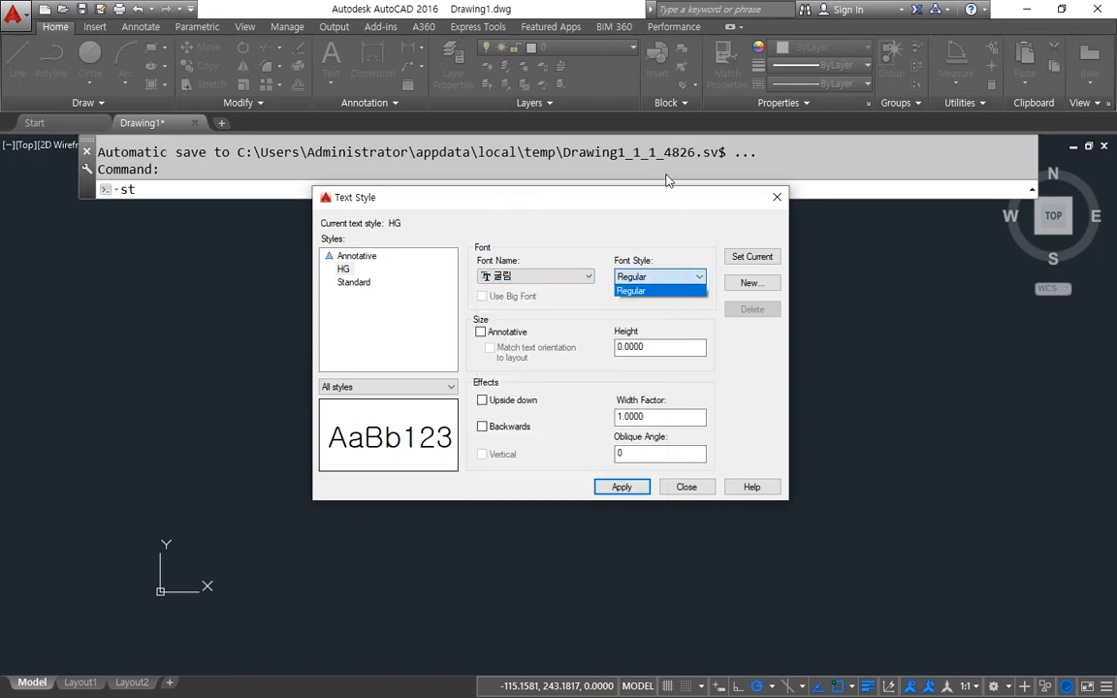
Set the font of the HG text style to Arial and check which font styles it offers
left_click(550, 283)
left_click(549, 283)
key("a")
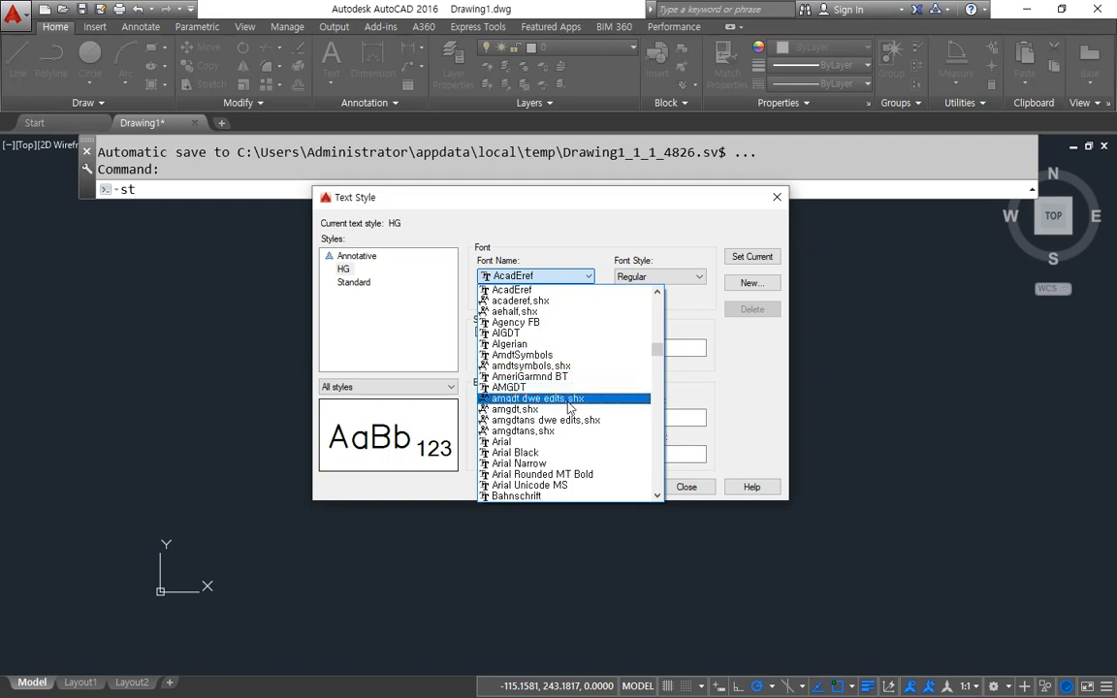
left_click(561, 443)
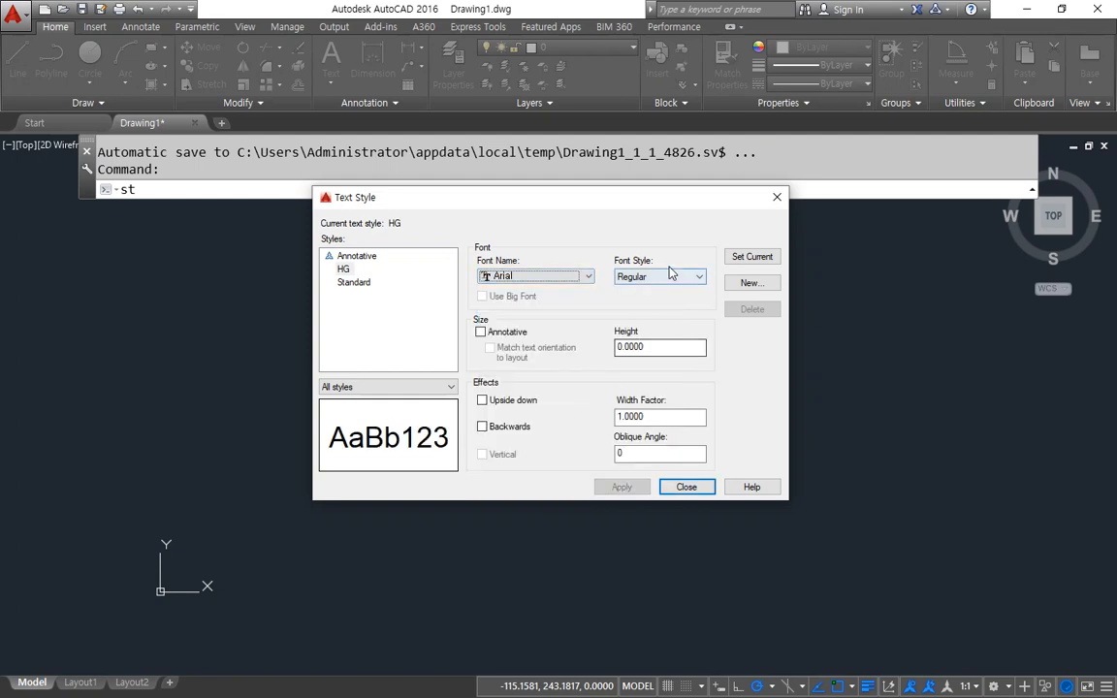
left_click(626, 279)
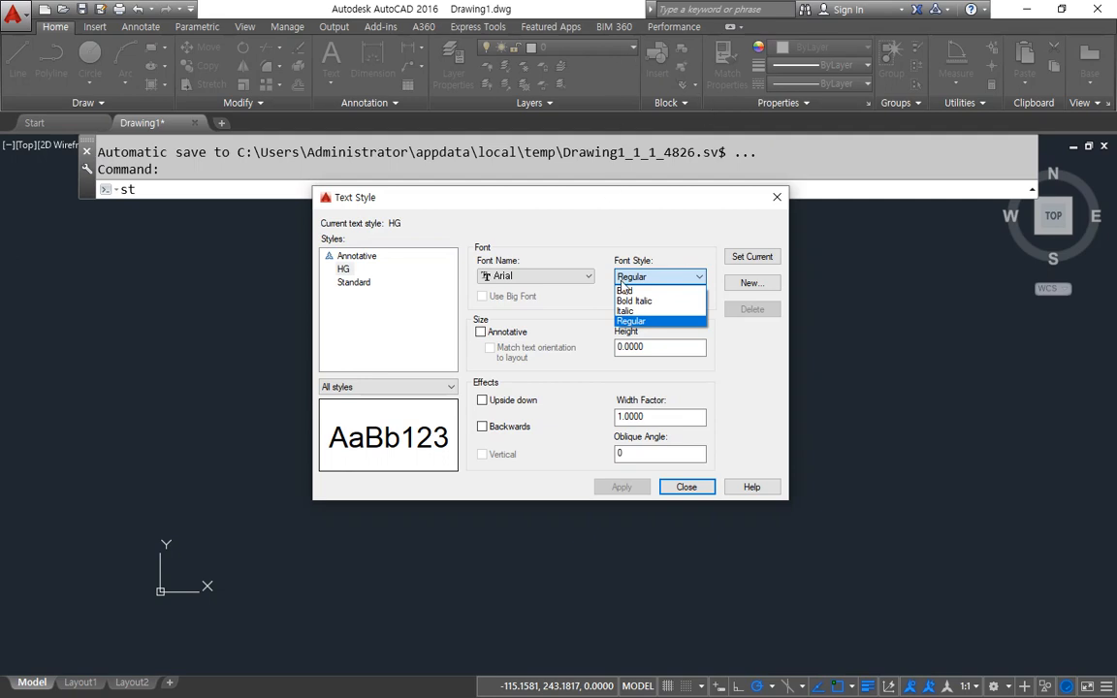
left_click(624, 235)
Set the font of the HG text style to 굴림체 and check its available font styles
left_click(580, 277)
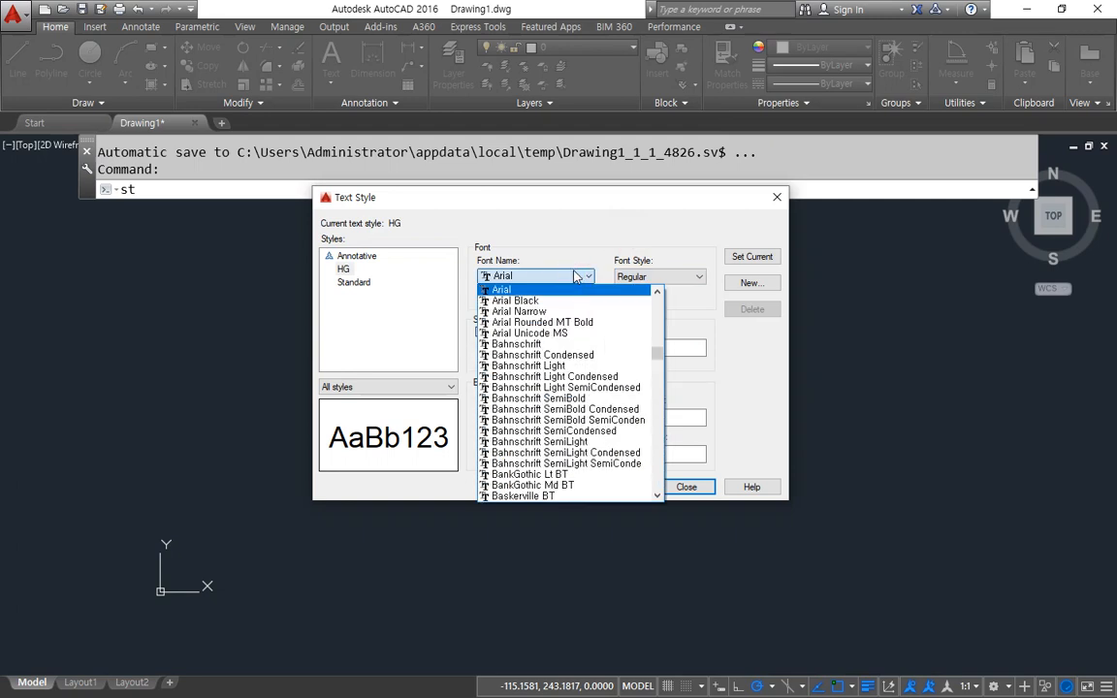
key("z")
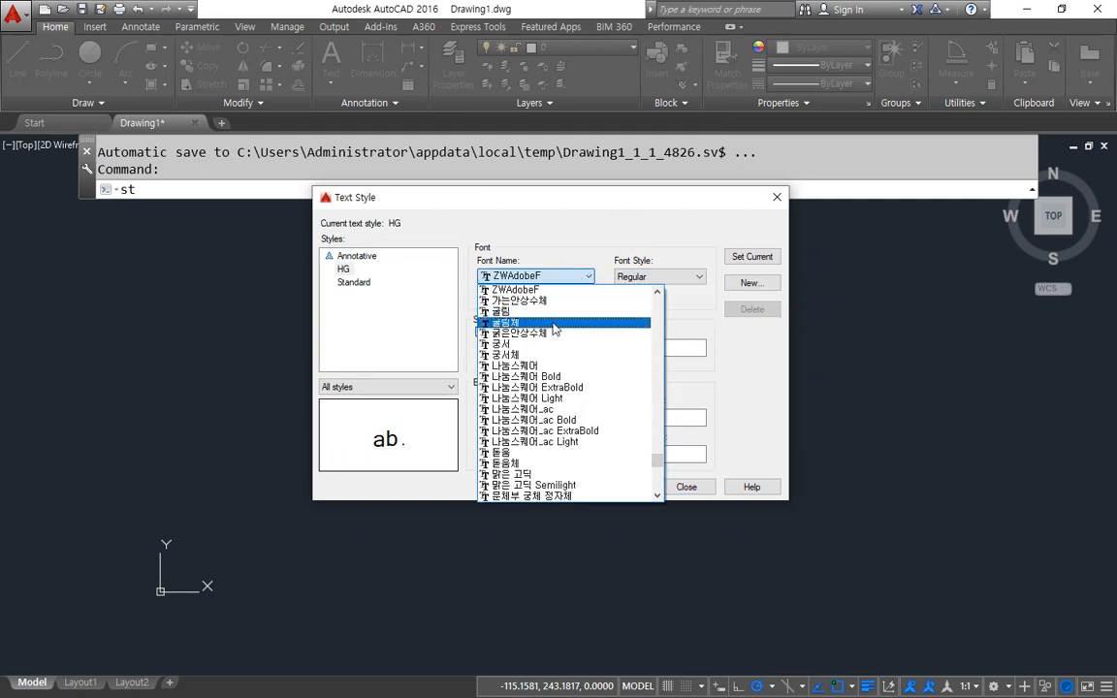
left_click(554, 324)
left_click(694, 278)
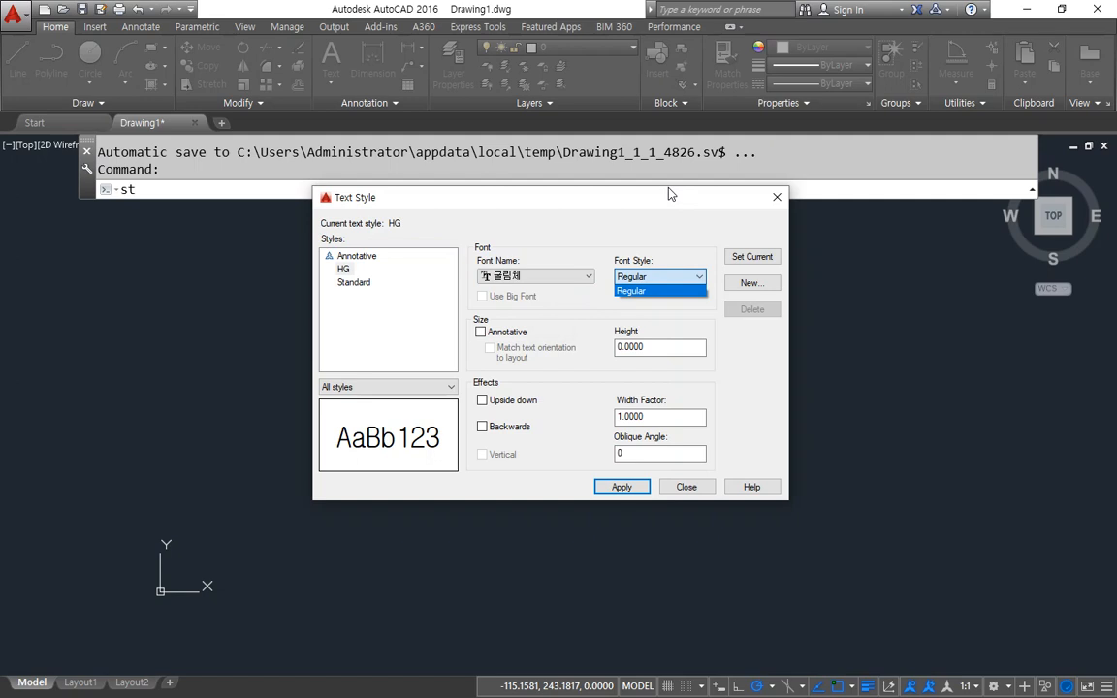
left_click(577, 229)
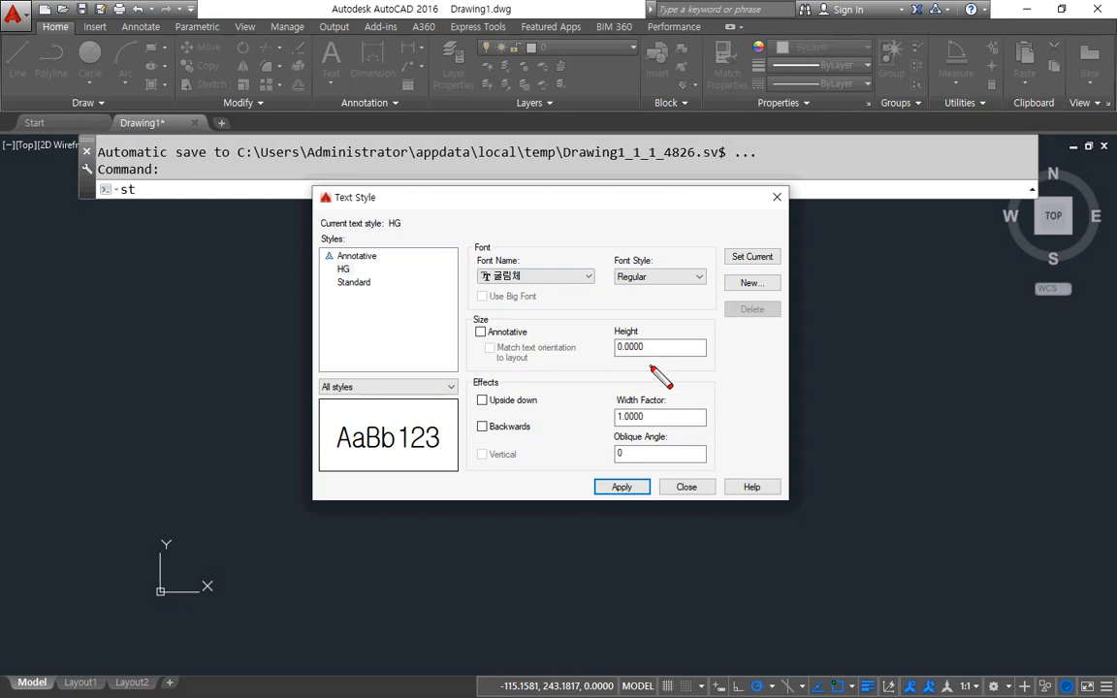
mouse_move(647, 368)
left_mouse_down()
mouse_move(595, 331)
mouse_move(667, 364)
mouse_move(638, 377)
left_mouse_up()
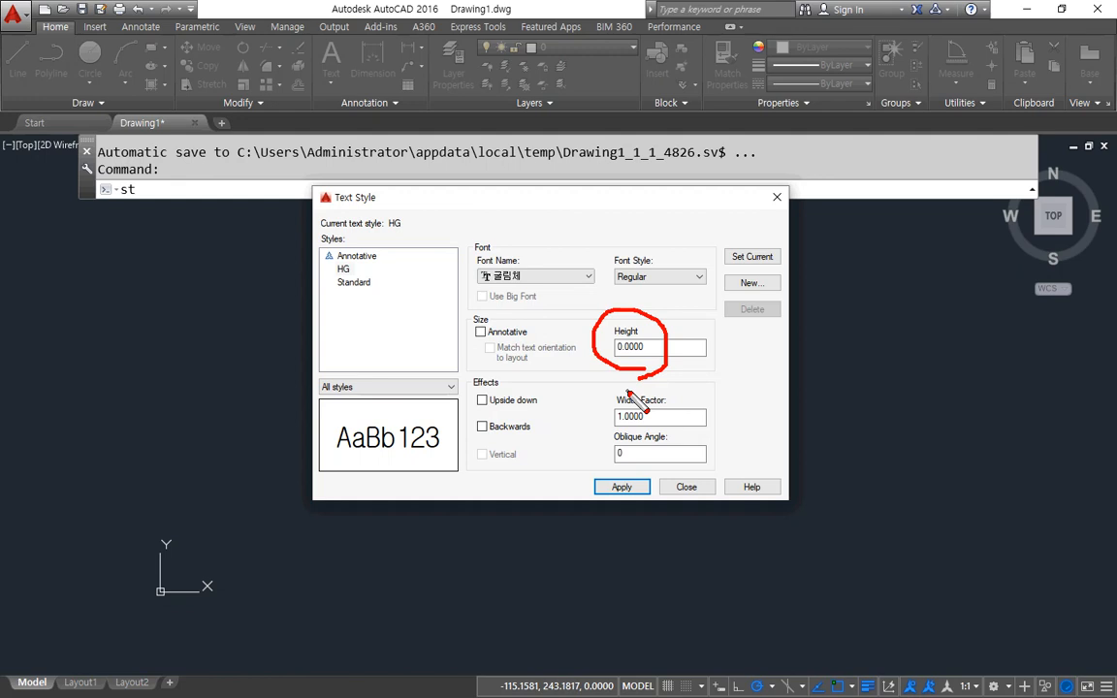
key("ctrl+z")
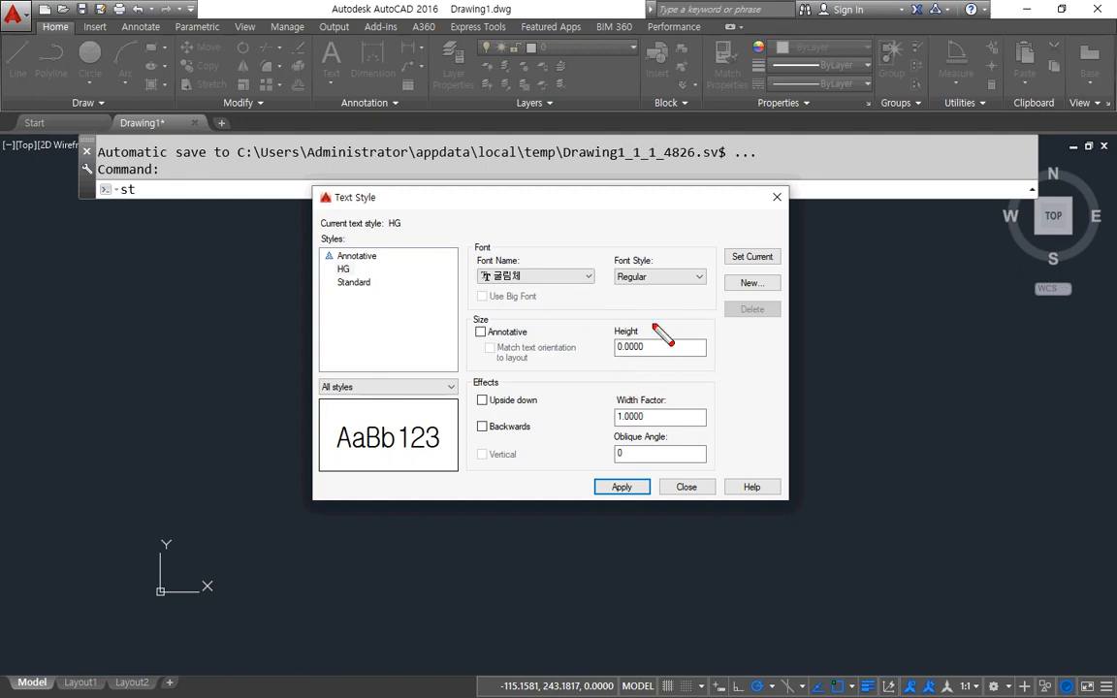
left_click_drag(686, 321, 481, 362)
mouse_move(462, 318)
left_mouse_down()
mouse_move(692, 371)
mouse_move(621, 316)
mouse_move(660, 308)
mouse_move(656, 332)
mouse_move(685, 335)
left_mouse_up()
key("ctrl+z")
key("ctrl+z")
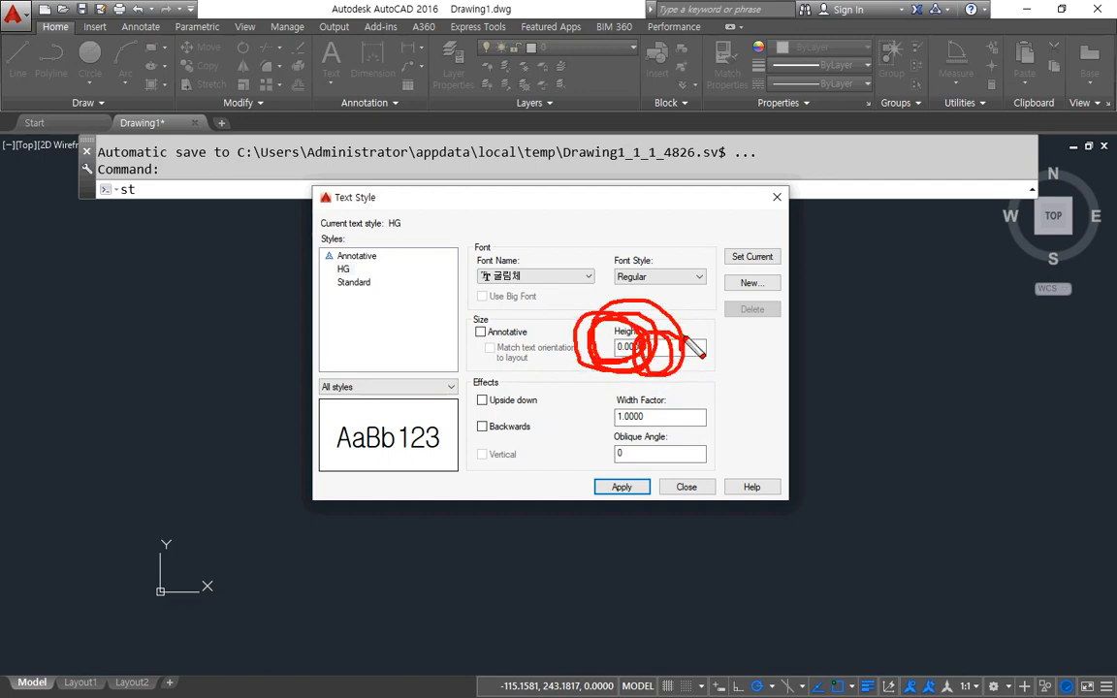
key("ctrl+z")
mouse_move(498, 366)
left_mouse_down()
mouse_move(469, 380)
mouse_move(565, 481)
mouse_move(782, 427)
left_mouse_up()
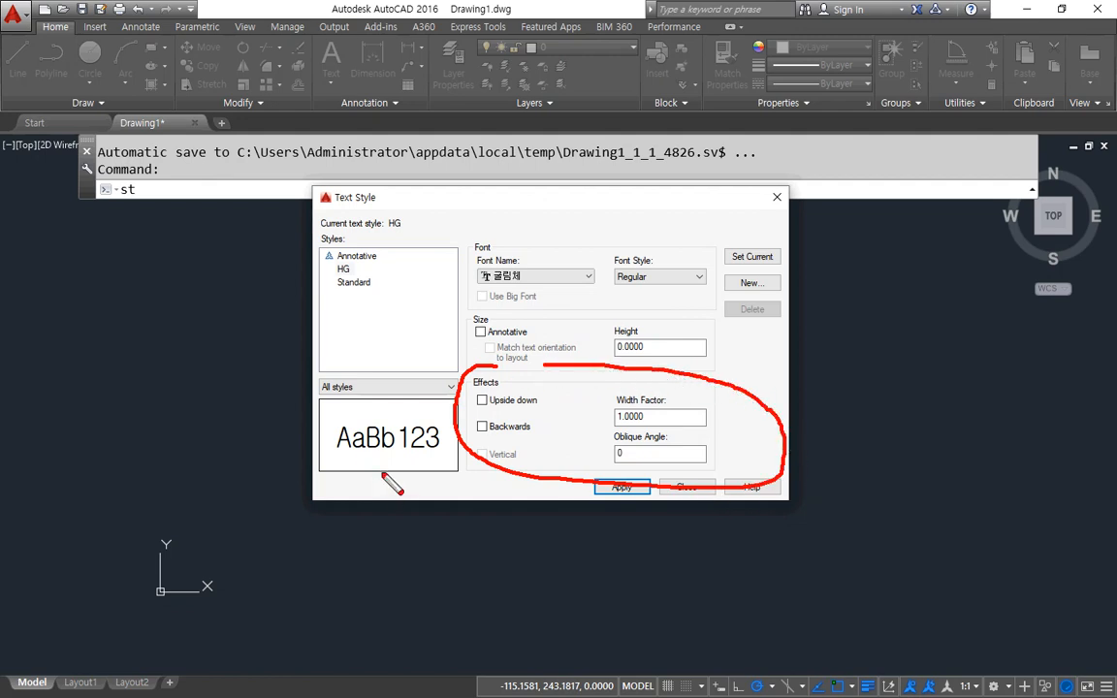
mouse_move(384, 472)
left_mouse_down()
mouse_move(346, 446)
mouse_move(477, 453)
mouse_move(391, 393)
mouse_move(456, 459)
left_mouse_up()
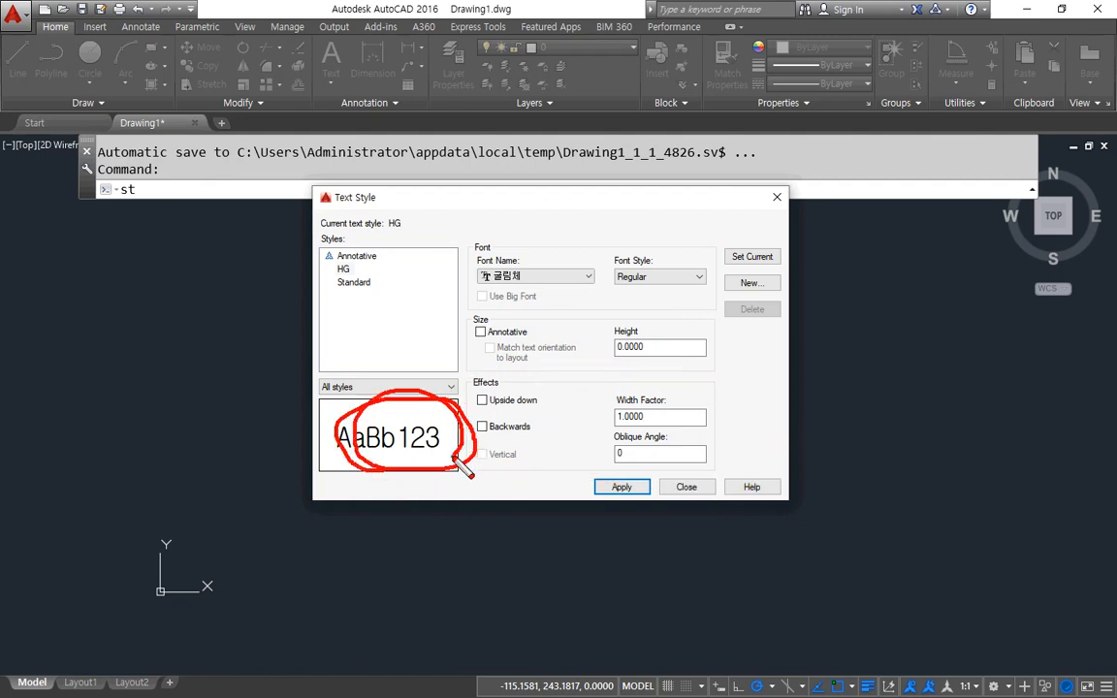
key("Escape")
Toggle the Upside down effect of the HG text style on and off to compare the preview, leaving it off
left_click(514, 405)
left_click(514, 405)
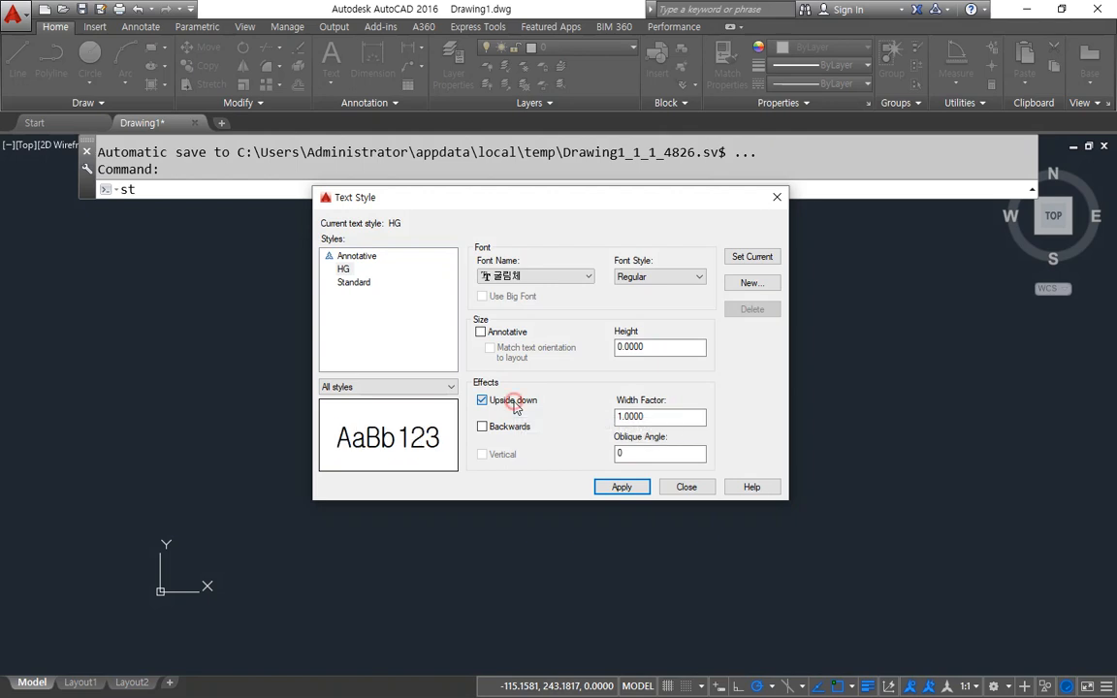
left_click(514, 406)
left_click(514, 405)
left_click(513, 405)
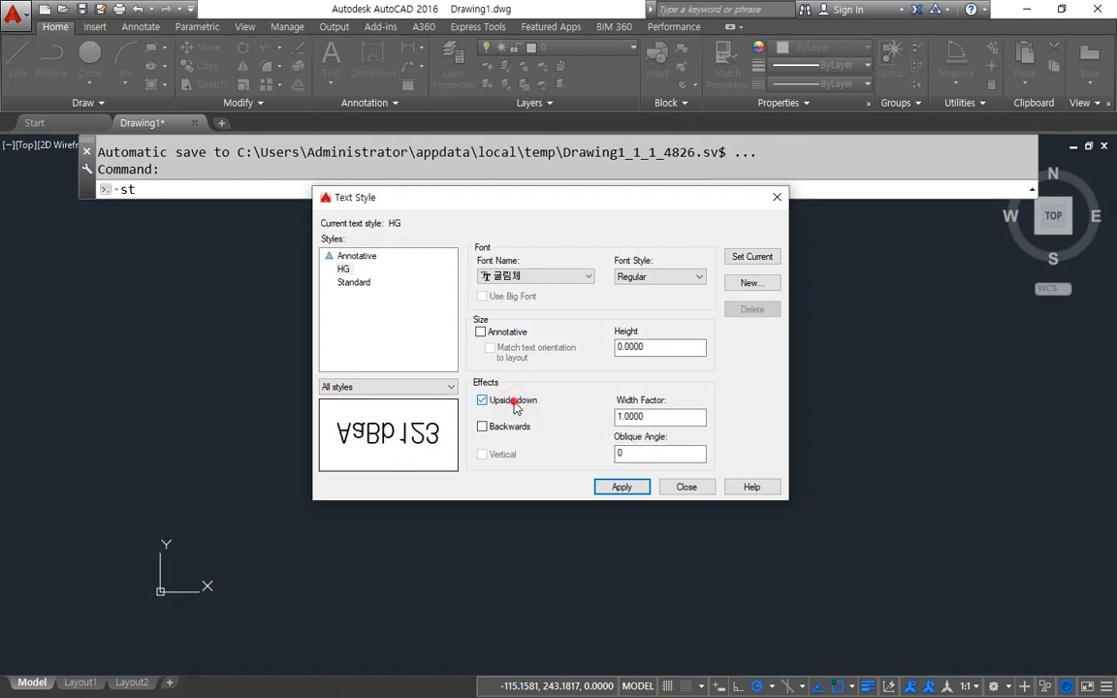
left_click(514, 405)
left_click(513, 406)
left_click(514, 405)
left_click(513, 405)
left_click(514, 406)
left_click(514, 406)
left_click(514, 405)
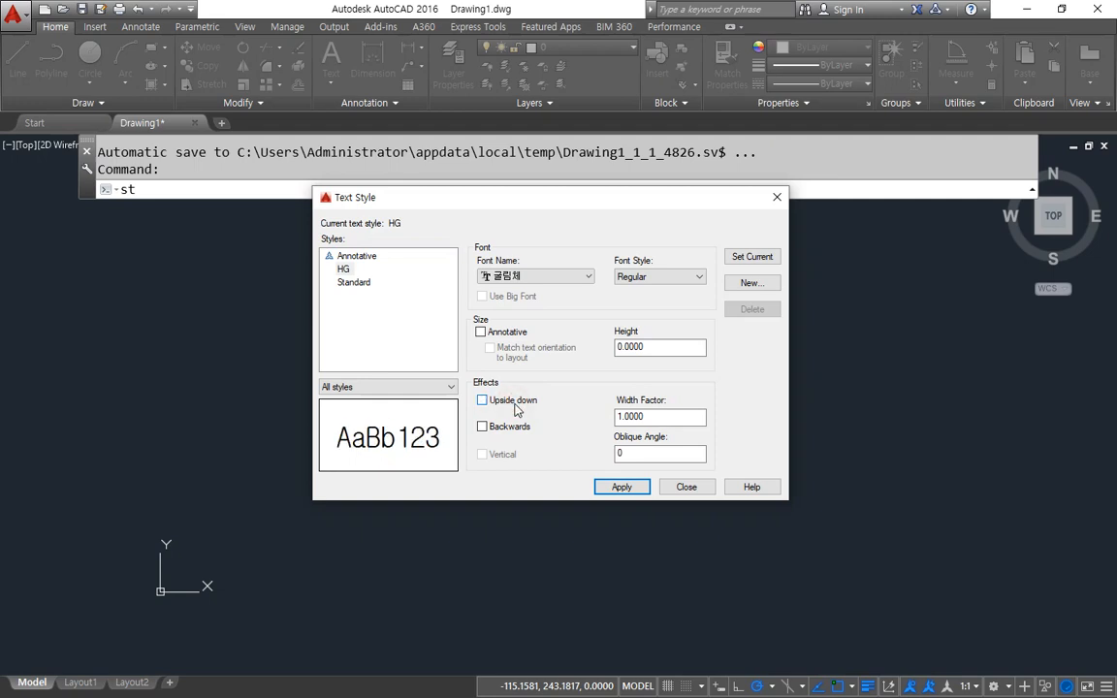
left_click(514, 405)
left_click(514, 405)
left_click(515, 408)
left_click(515, 408)
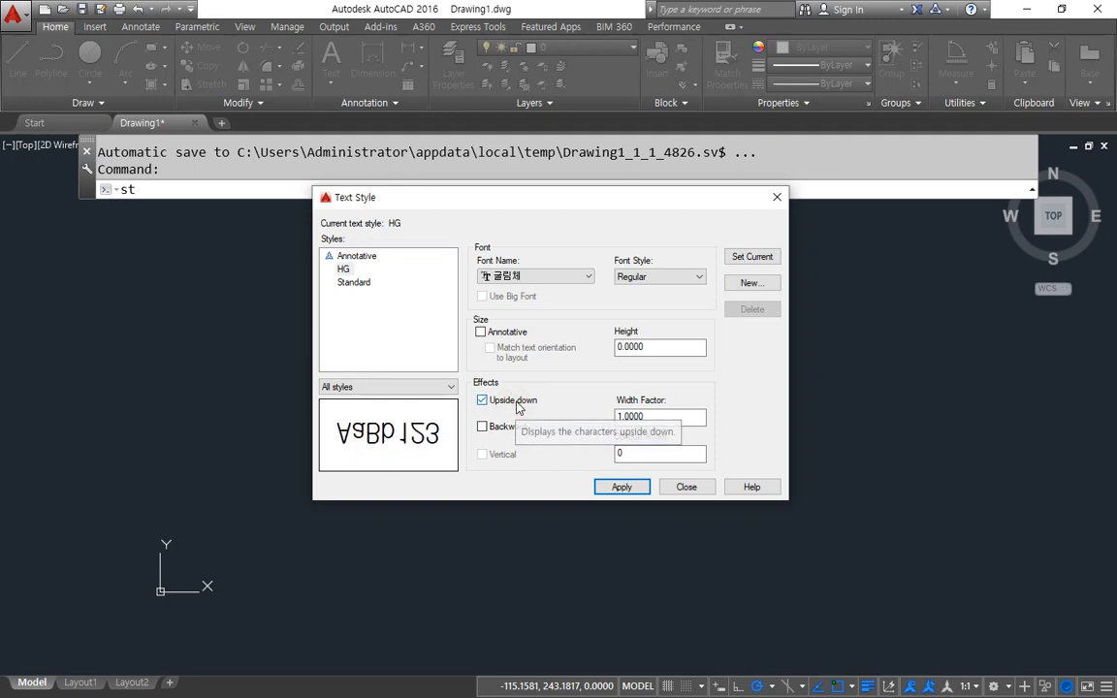
left_click(516, 408)
Preview the Backwards effect of the HG text style, turn it off again, and select the Width Factor value
left_click(525, 430)
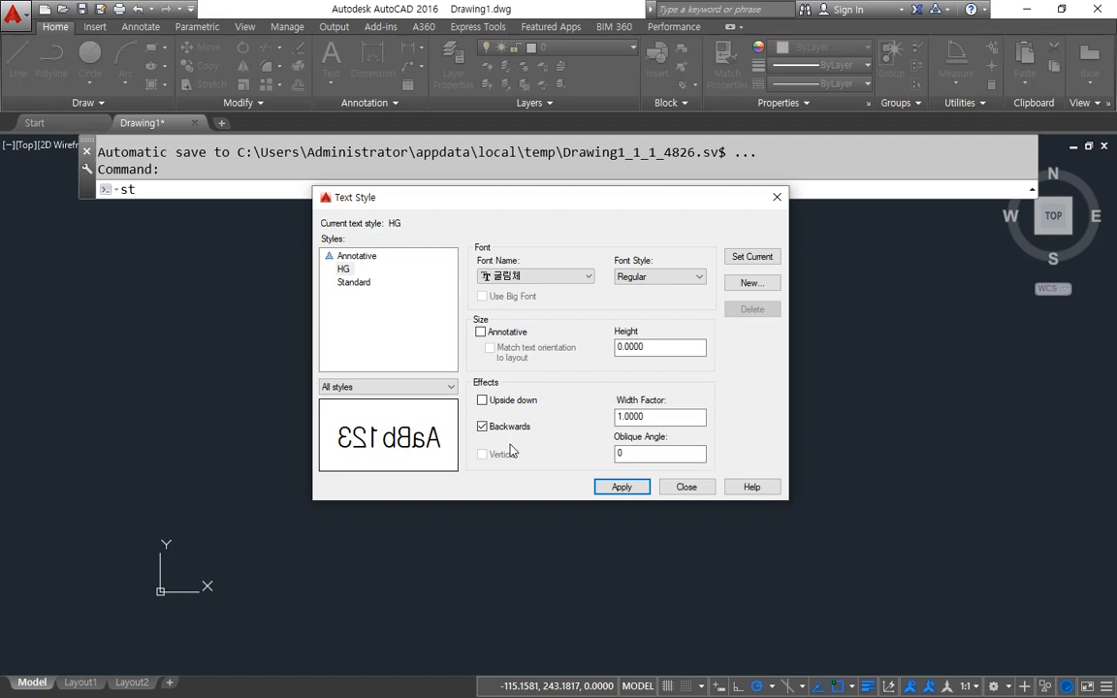
left_click(497, 428)
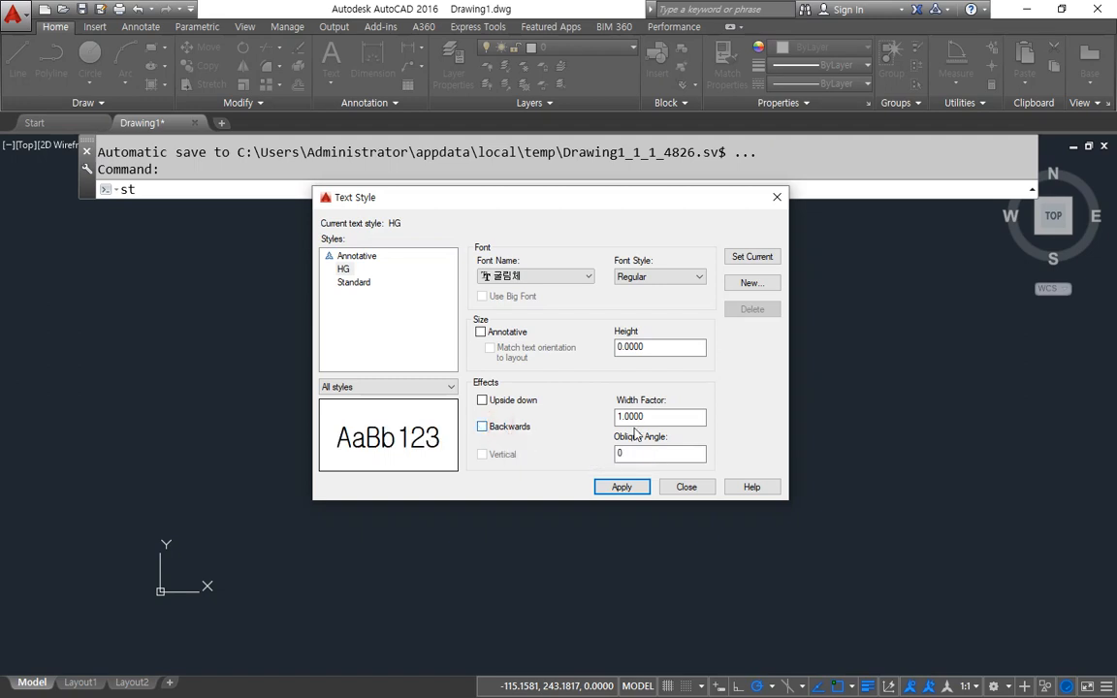
double_click(679, 417)
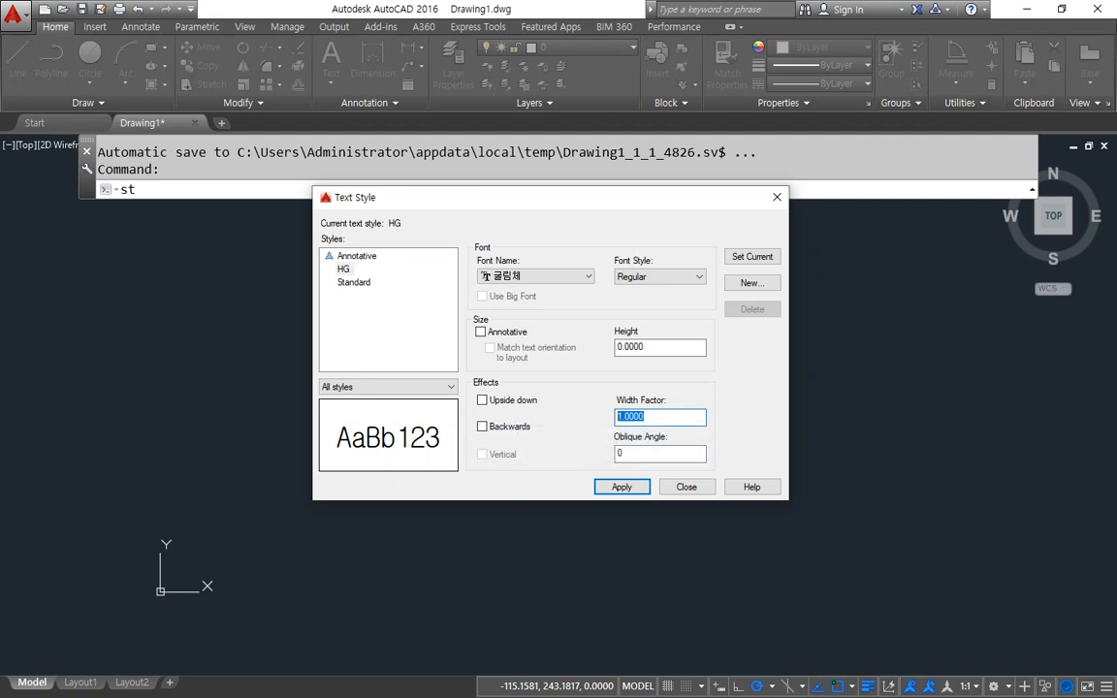
Switch to the Notepad lecture notes and add the line "7. 자간, 장평" above the 한글표현 section
key("alt+Tab")
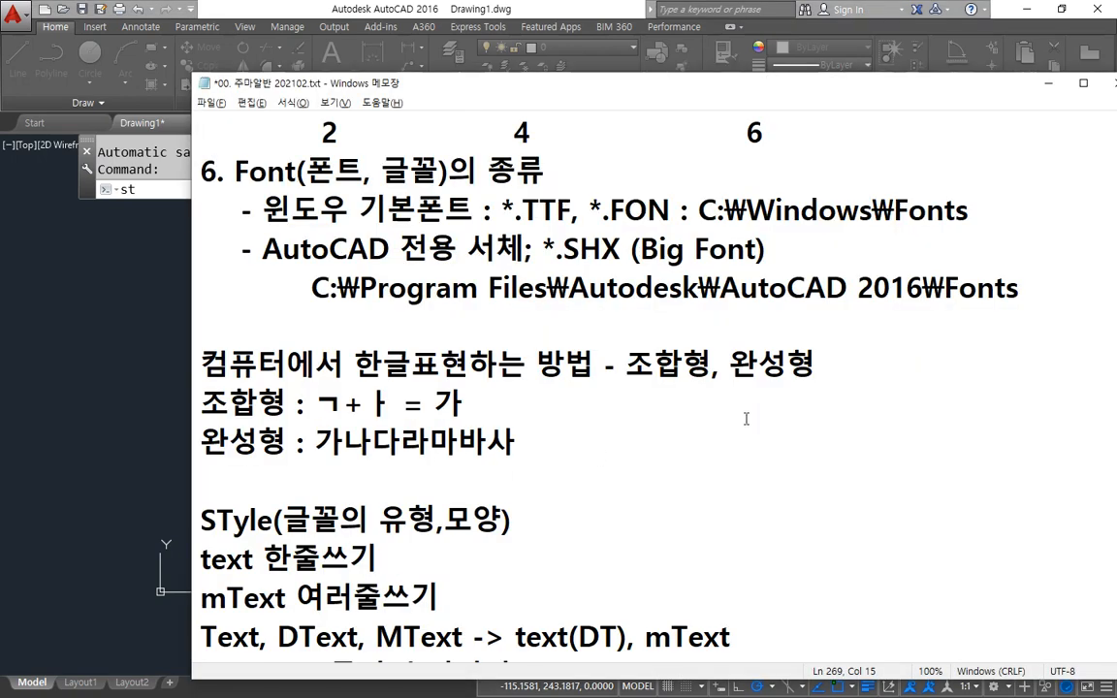
key("Return")
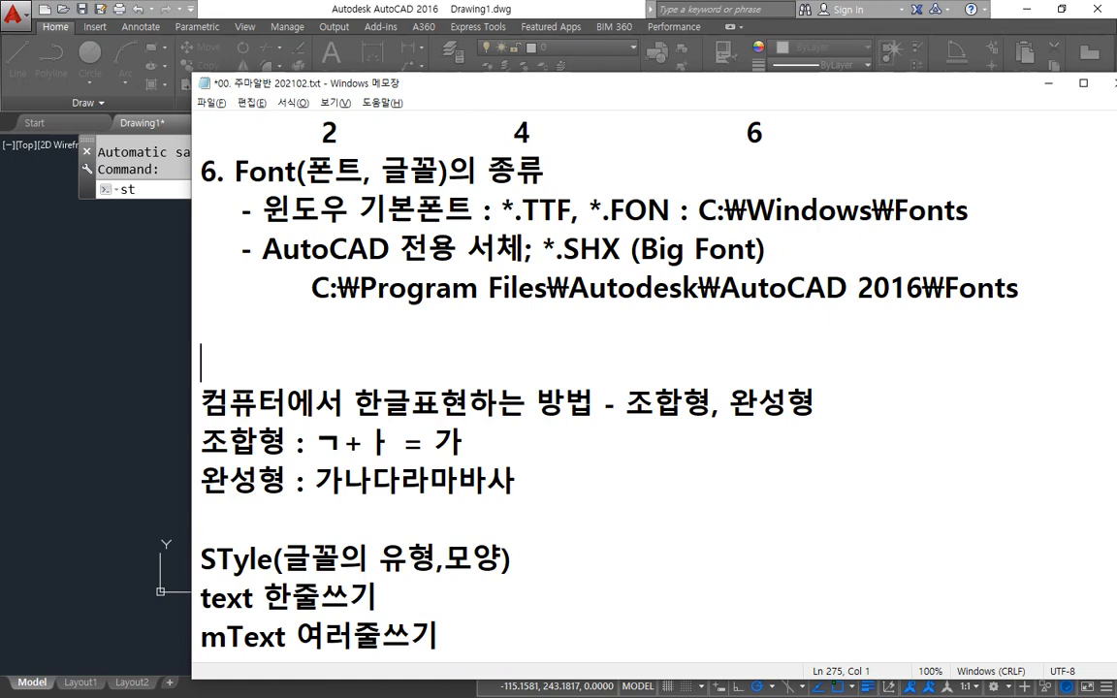
type("7.")
type(" 자간, ")
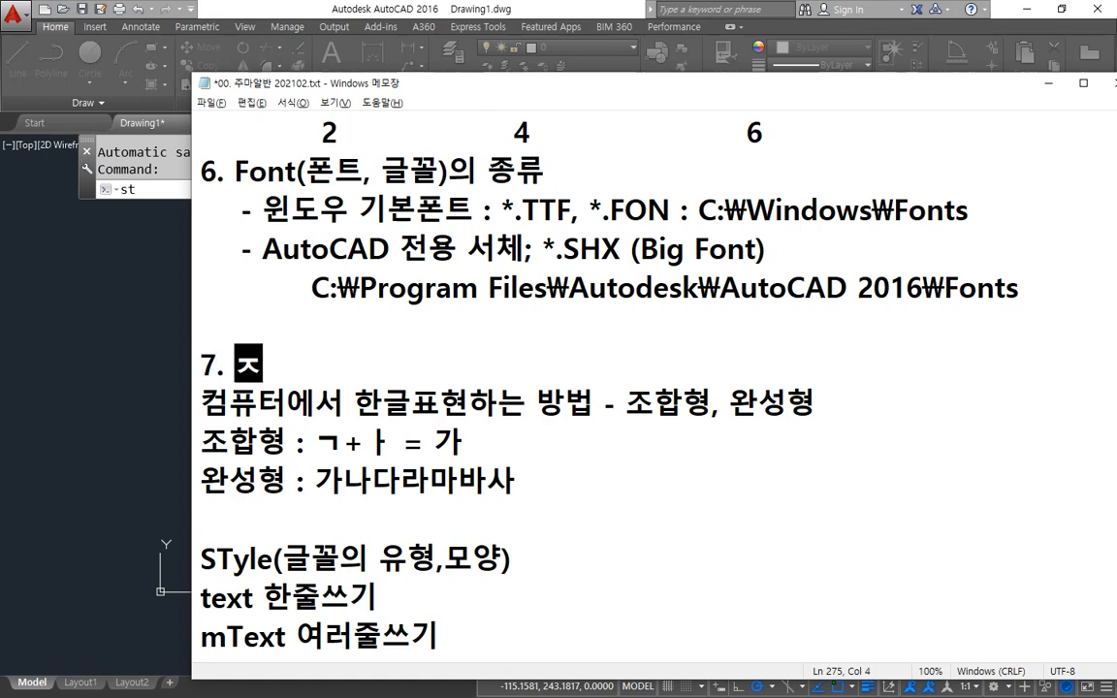
type("장평")
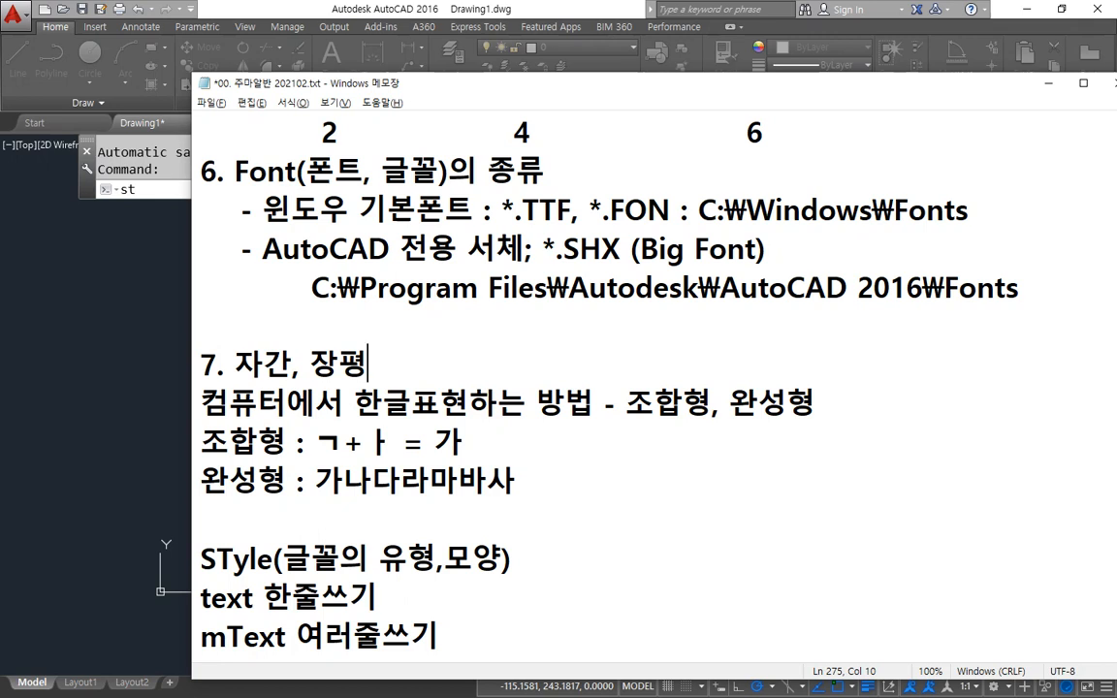
Insert the explanation "(글자와 글자 사이의 간격)" directly after 자간 in line 7
key("Left")
key("Left")
key("Left")
key("Left")
type("(글자")
type("와 글자 상")
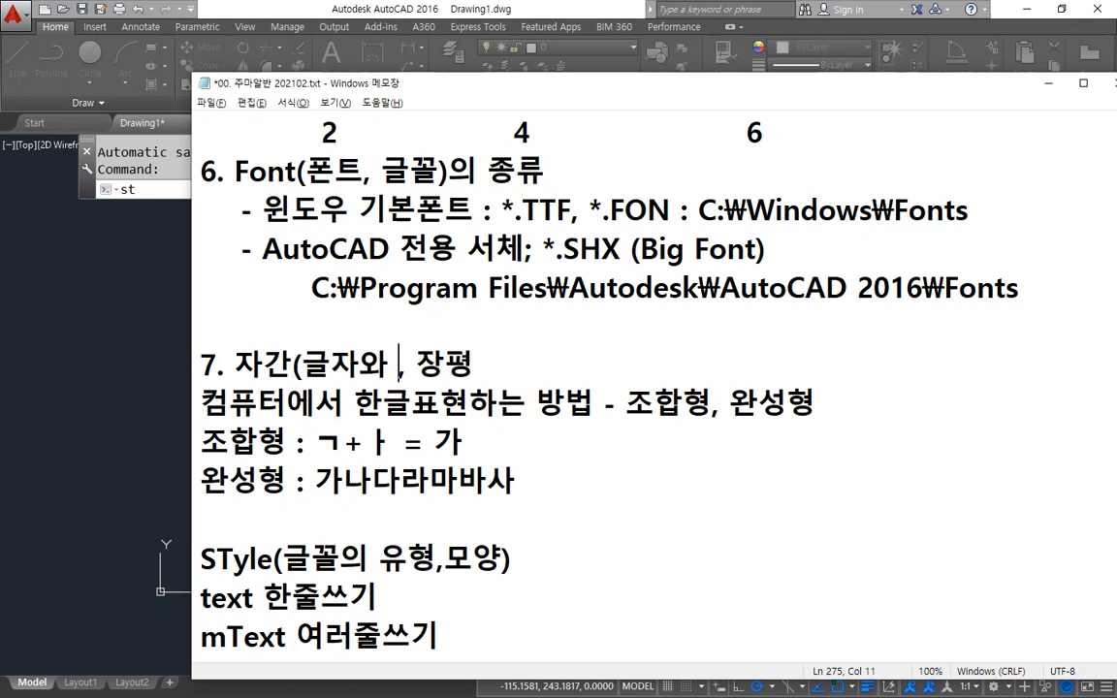
type("이의 간겨")
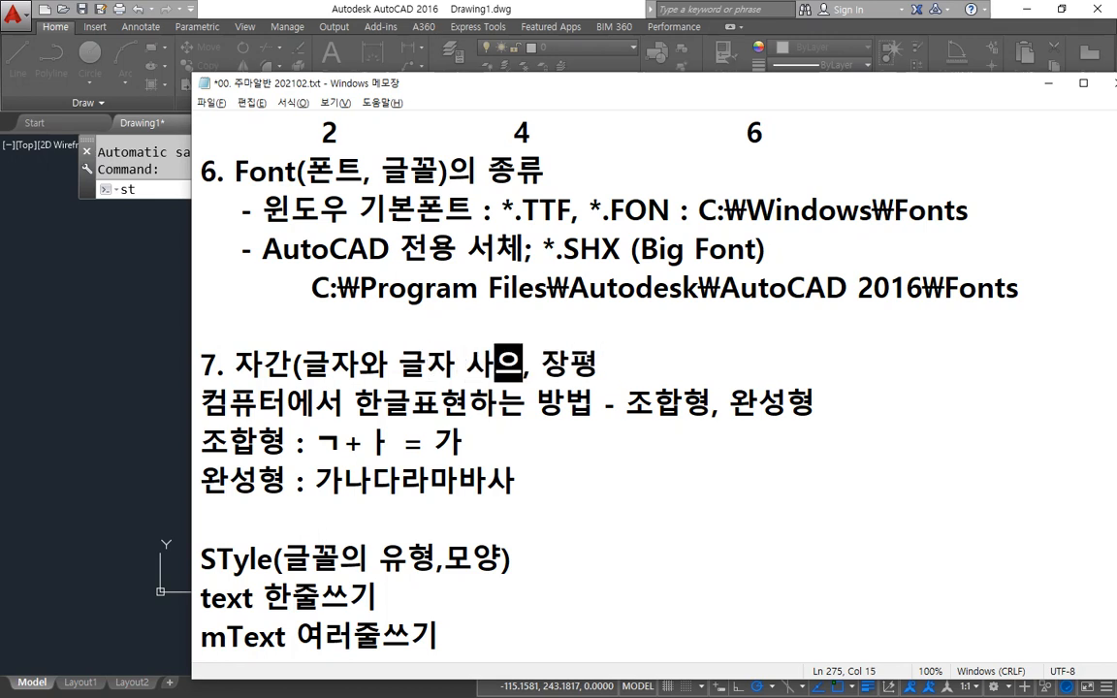
type("ㄱ)")
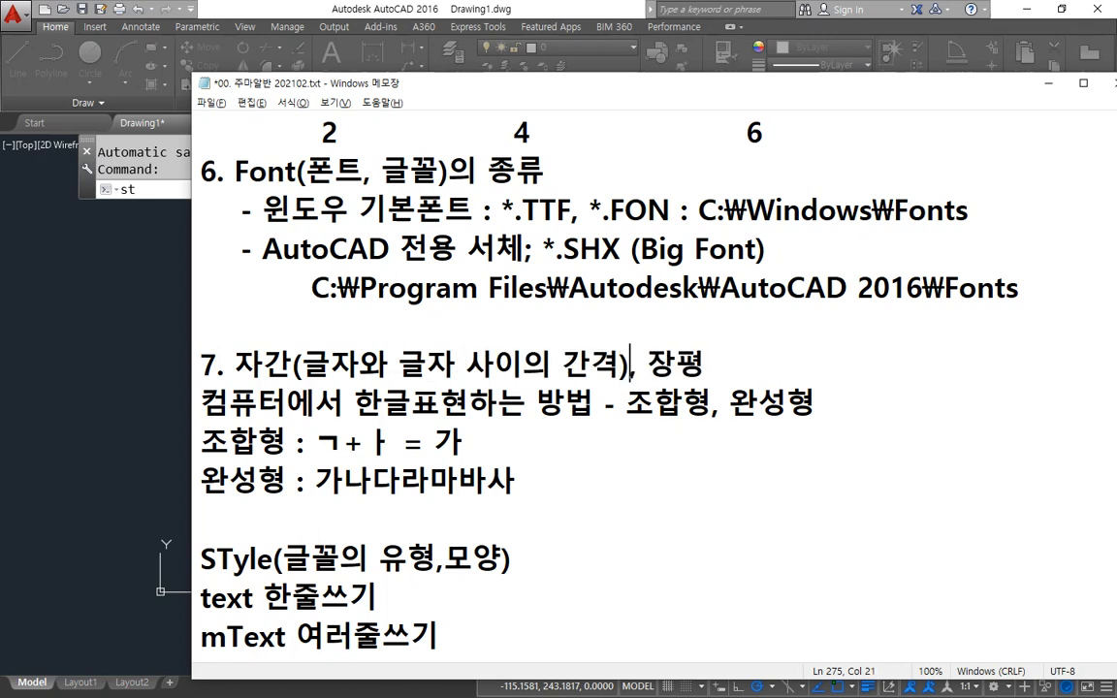
Add the explanation "(글자 가로대 세로의 비율)" after 장평 at the end of line 7
key("End")
type("(ㄱㅡㄹㅈㅏ")
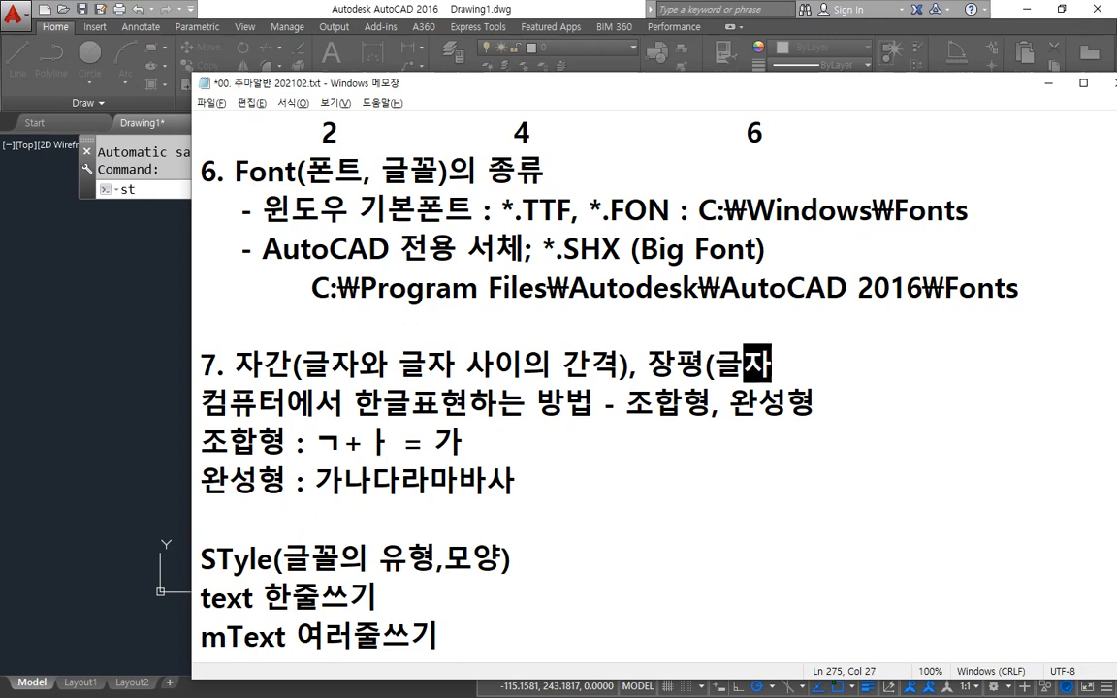
type(" ㄱㅏㄹ")
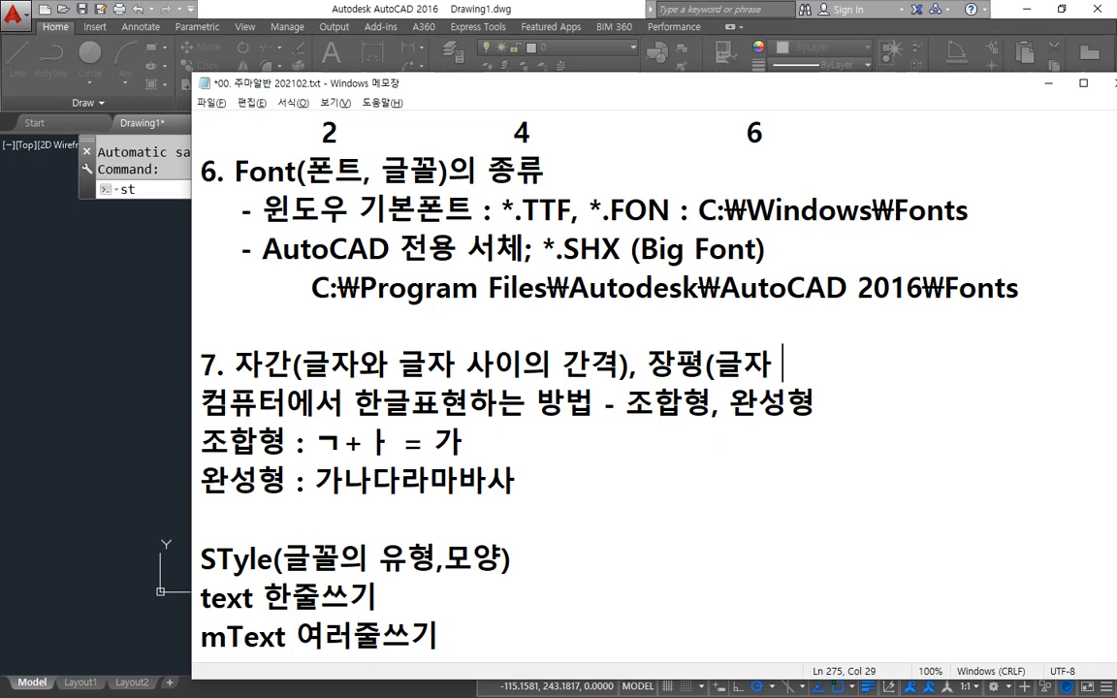
type("ㅗㄷㅐ ㅅㅔㄹㅗㅇㅡㅣ ㅂ")
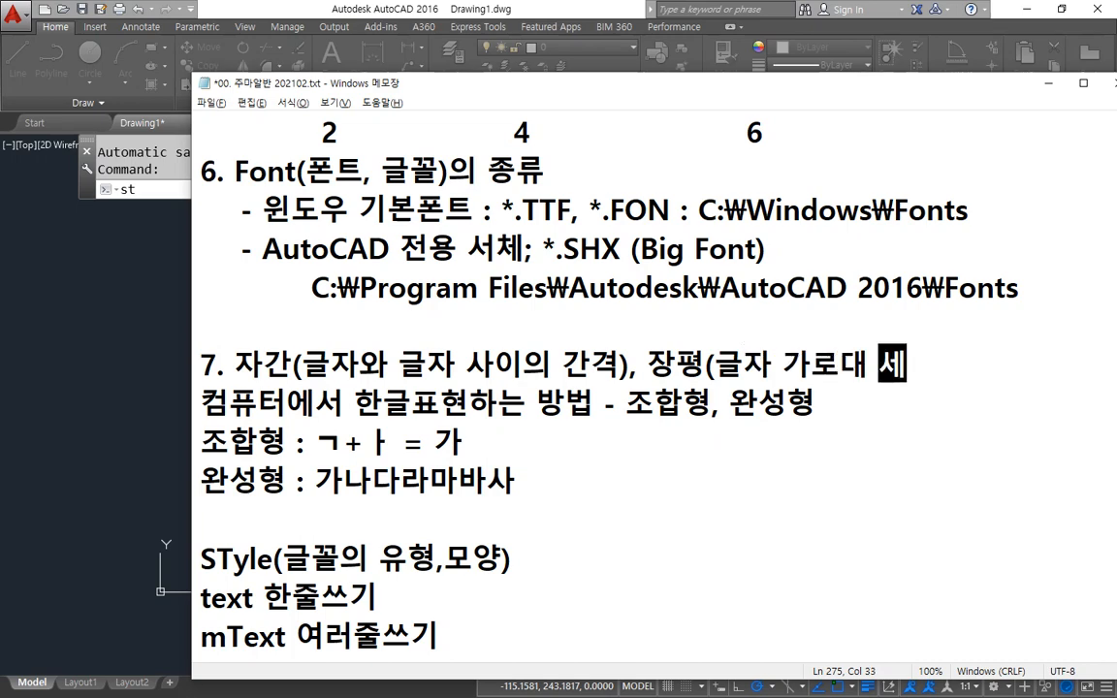
type("ㅣㅇㅠㄹ)")
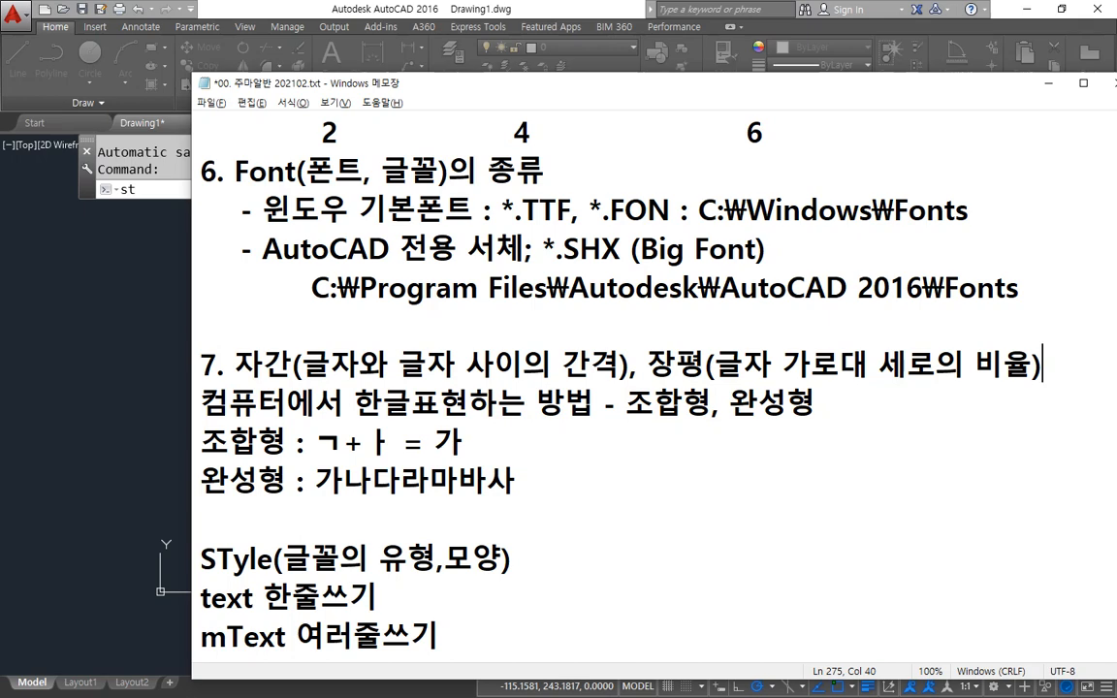
Shorten the explanation after 장평 in line 7 to "(글자 가로폭)"
key("Left")
key("Left")
key("Left")
key("shift+Left")
key("shift+Left")
key("shift+Left")
key("shift+Left")
key("shift+Left")
key("shift+Left")
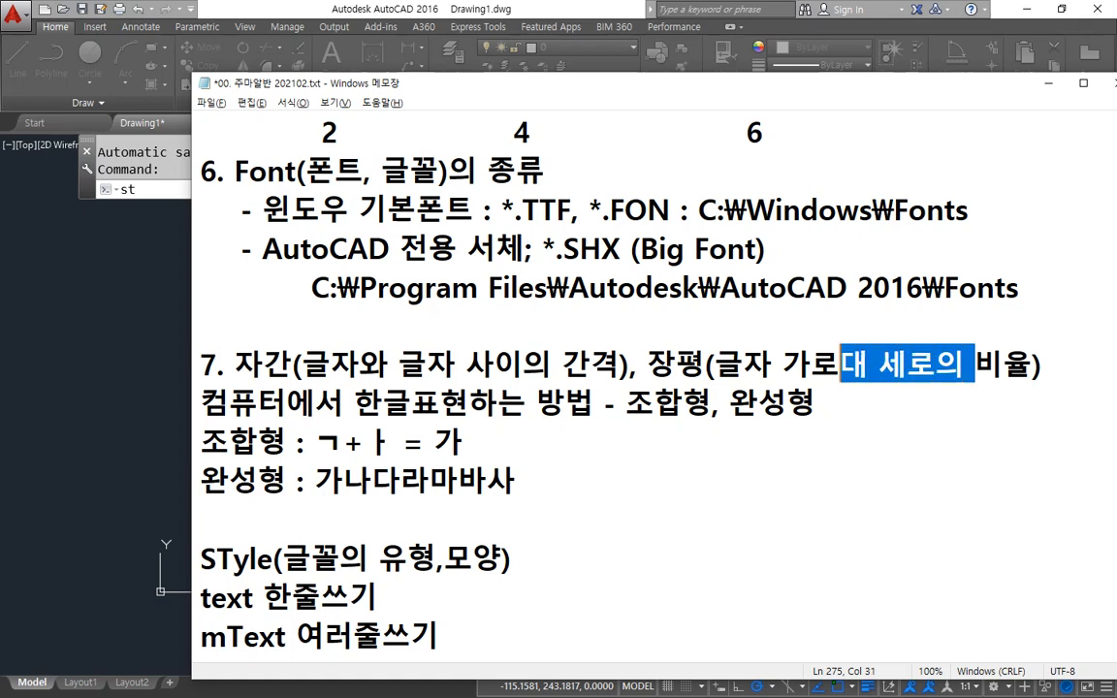
key("Delete")
key("shift+Right")
key("shift+Right")
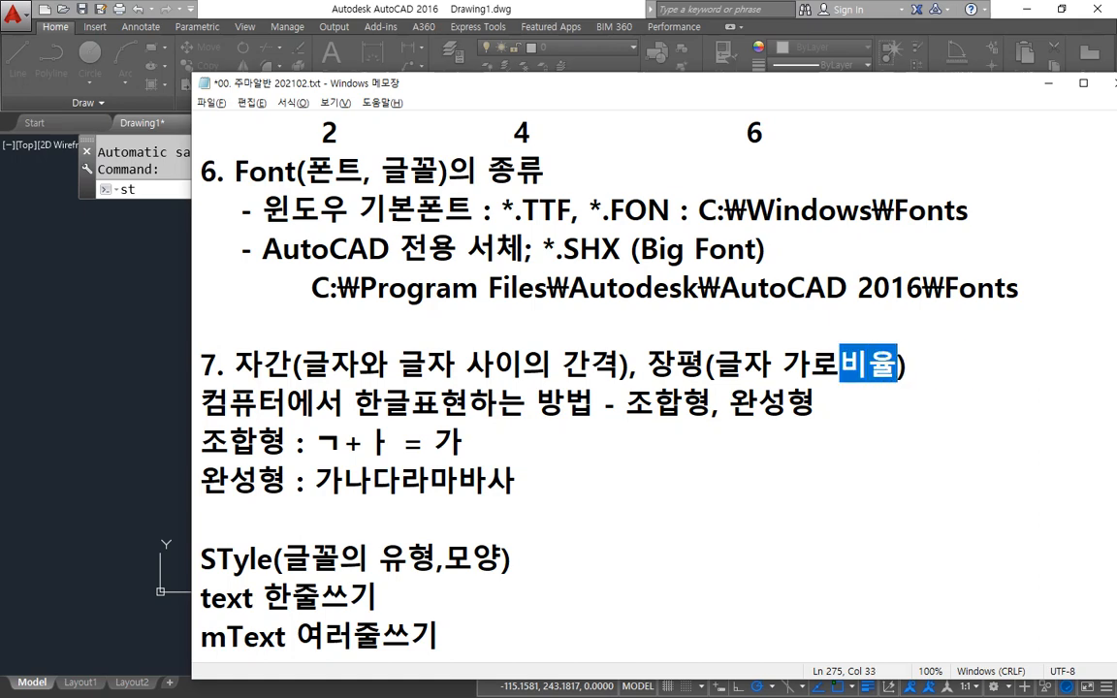
type("폭")
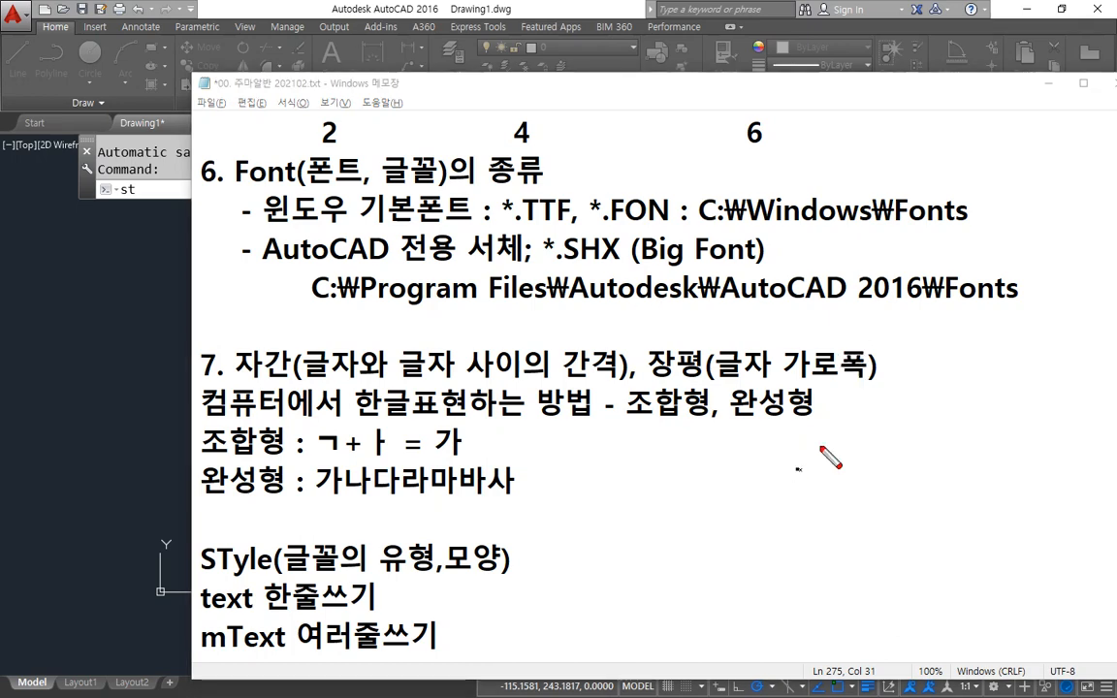
mouse_move(885, 435)
left_mouse_down()
mouse_move(882, 338)
mouse_move(898, 424)
mouse_move(897, 398)
left_mouse_up()
mouse_move(921, 443)
left_mouse_down()
mouse_move(1096, 438)
mouse_move(1115, 467)
left_mouse_up()
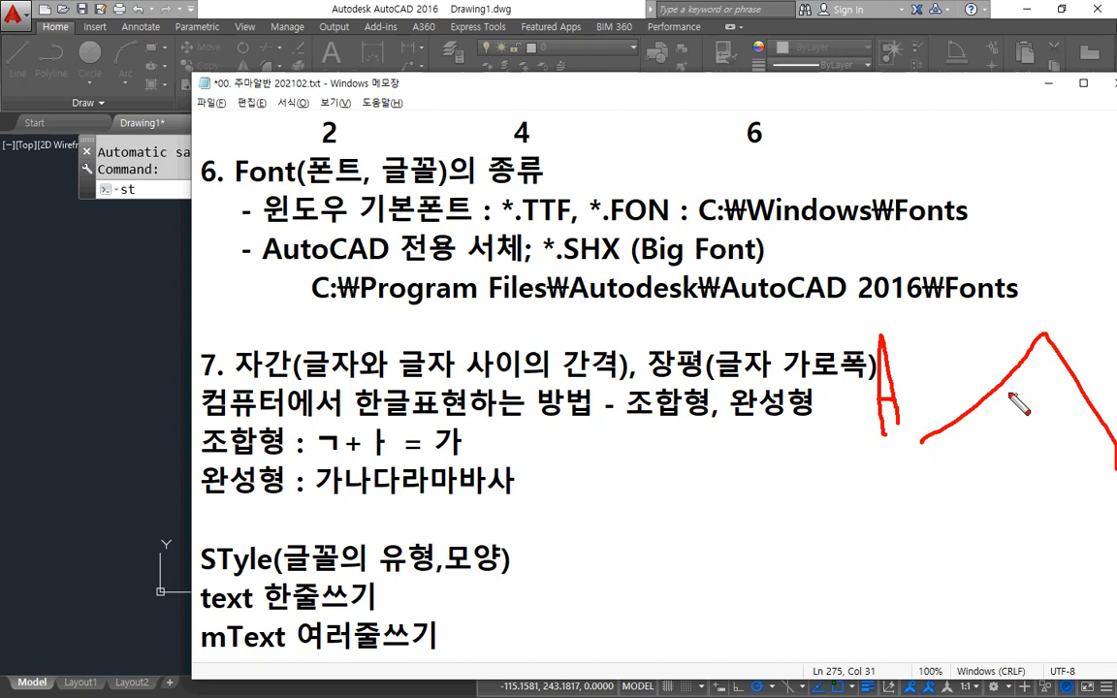
left_click_drag(994, 391, 1067, 393)
mouse_move(921, 441)
left_mouse_down()
mouse_move(930, 548)
mouse_move(1111, 518)
left_mouse_up()
left_click_drag(1113, 459, 1113, 528)
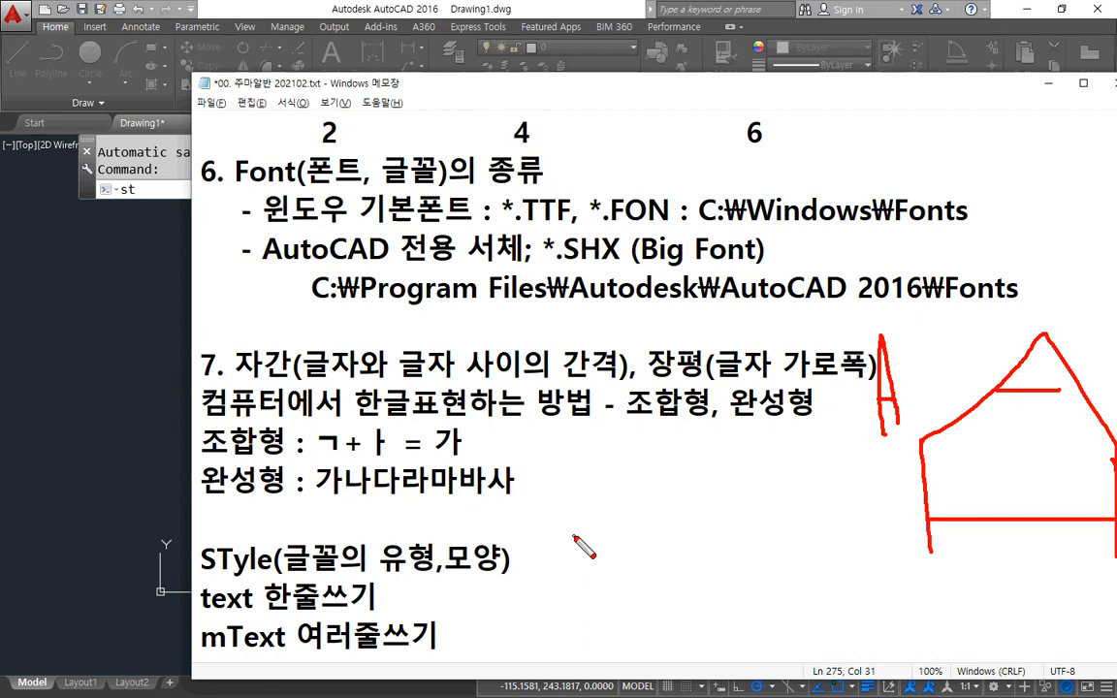
Switch to the Text Style dialog in AutoCAD and set the HG style's oblique angle to 15
key("Escape")
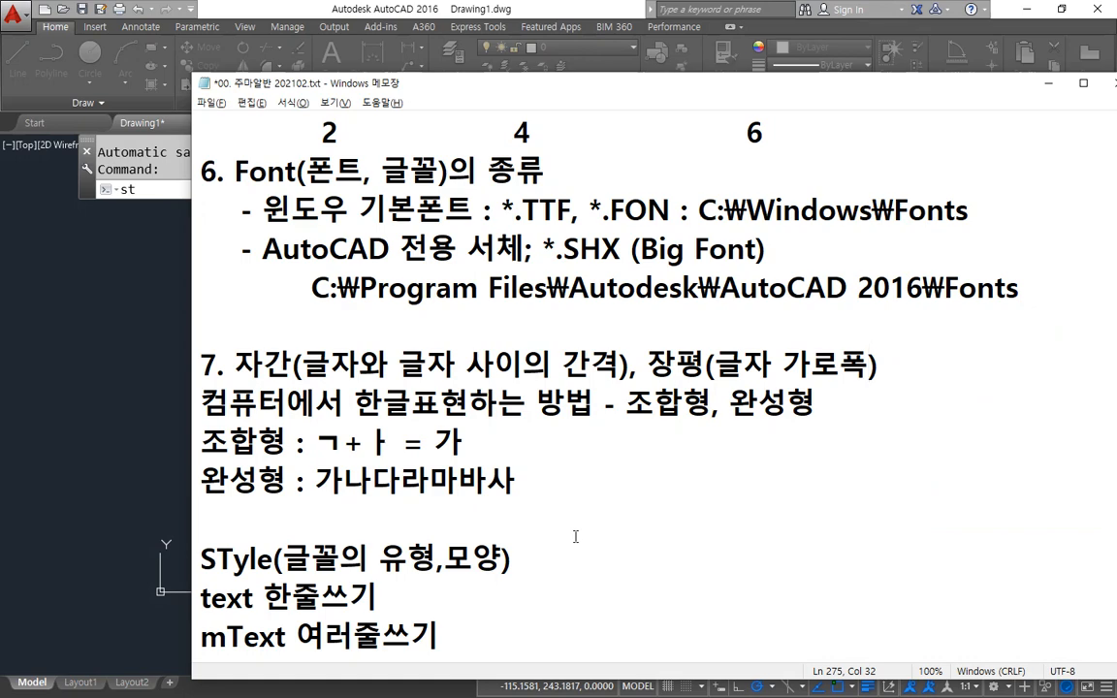
left_click(423, 6)
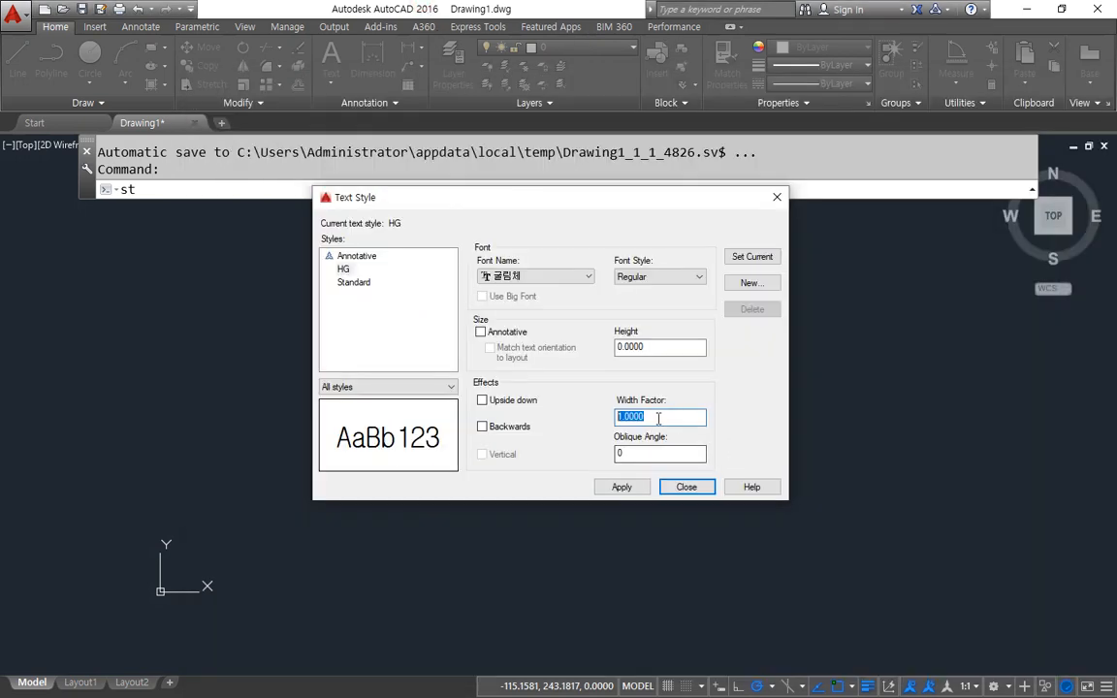
left_click(656, 418)
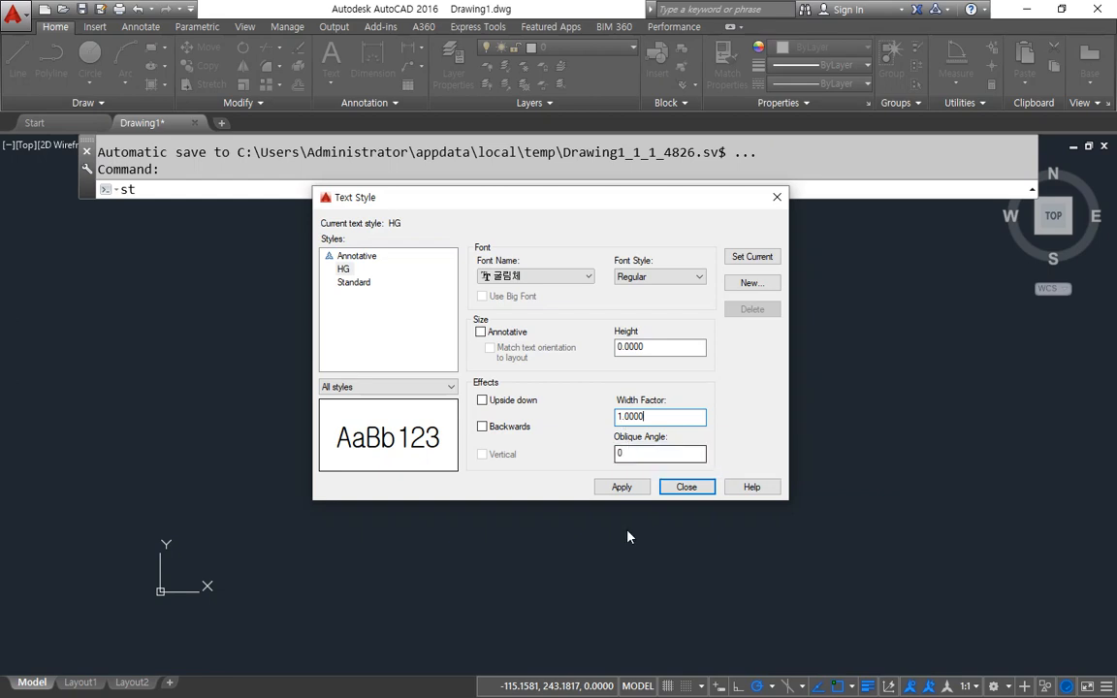
key("Tab")
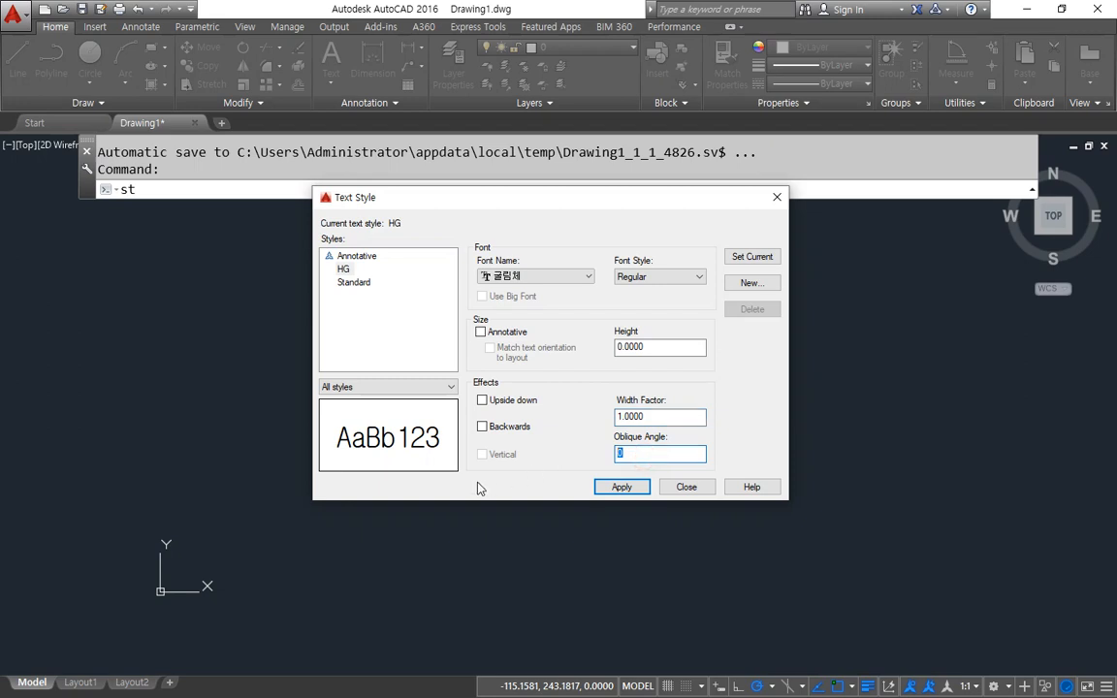
type("15")
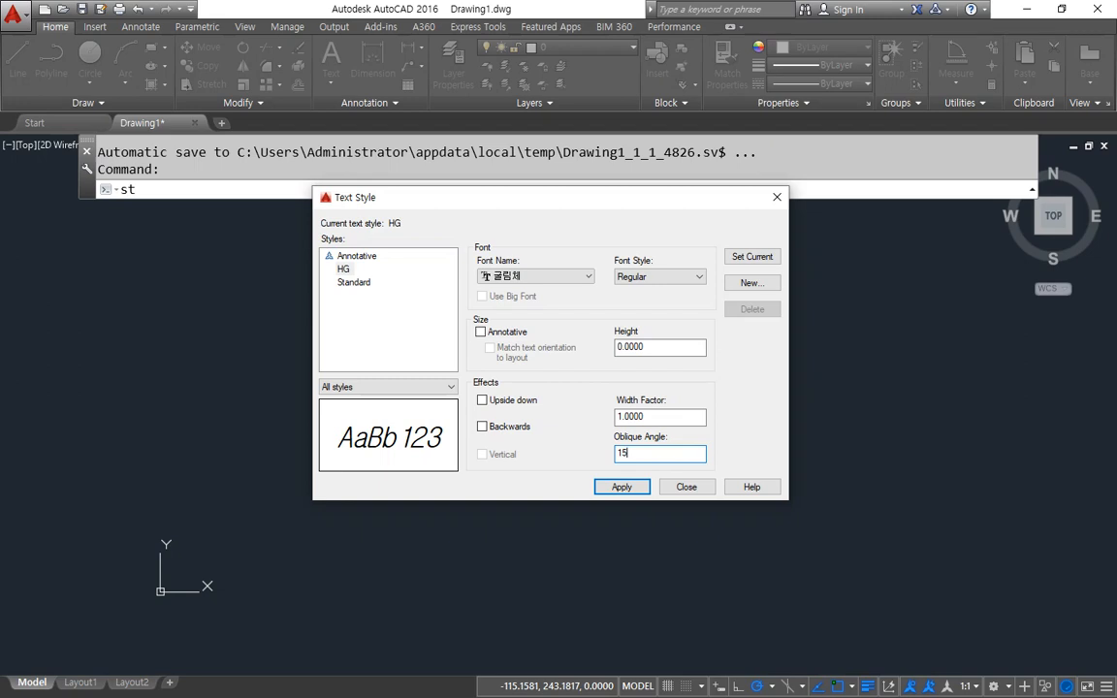
Change the HG style's oblique angle to 30
key("BackSpace")
key("BackSpace")
type("30")
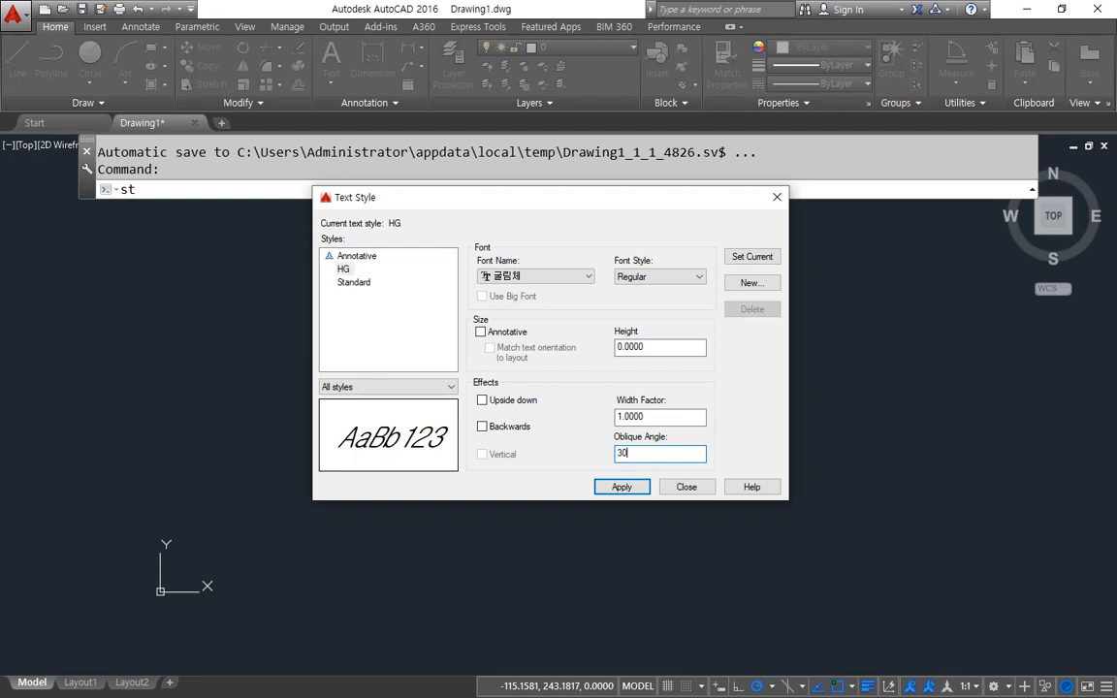
Set the HG style's oblique angle back to 0
key("BackSpace")
key("BackSpace")
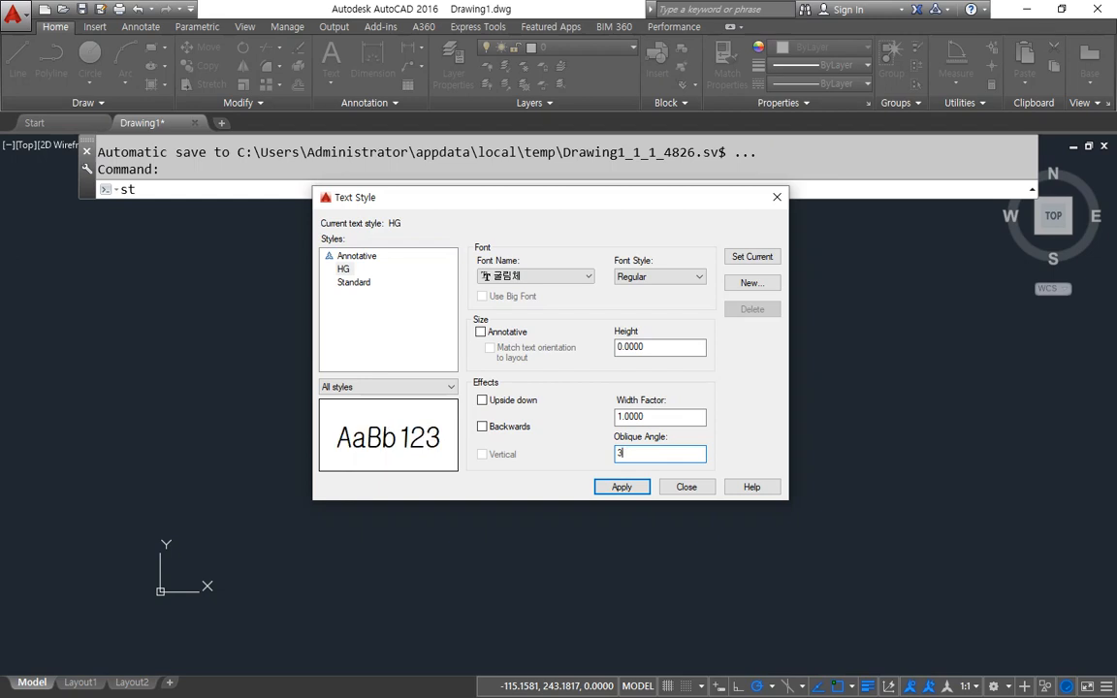
type("0")
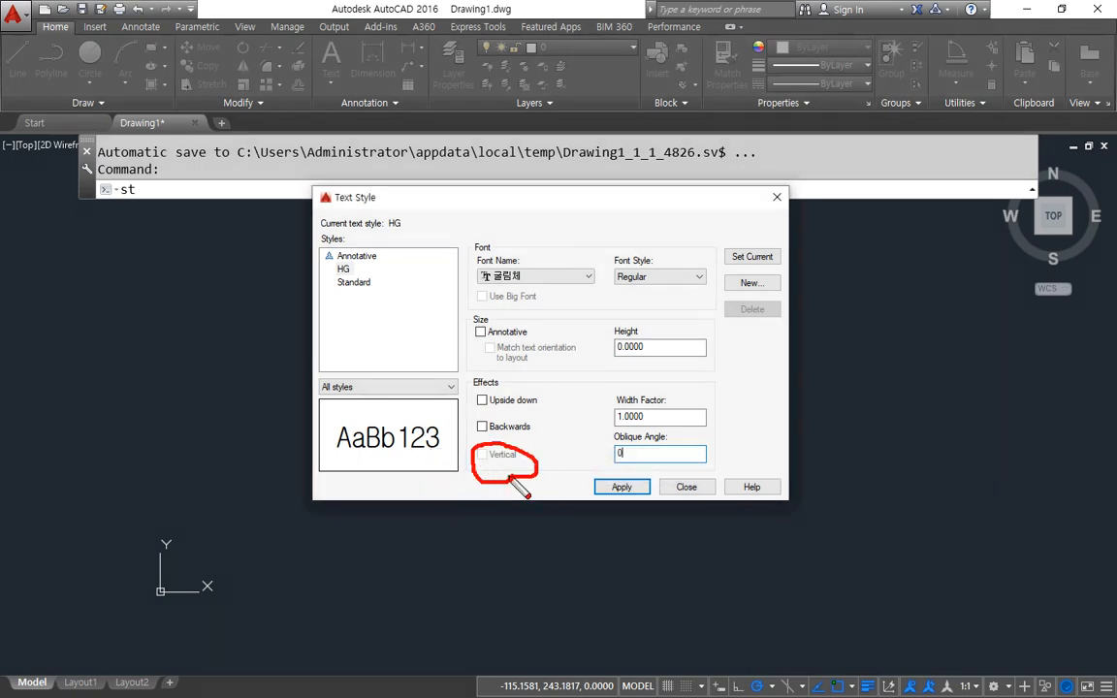
mouse_move(509, 476)
left_mouse_down()
mouse_move(476, 465)
mouse_move(488, 436)
mouse_move(525, 456)
mouse_move(511, 478)
left_mouse_up()
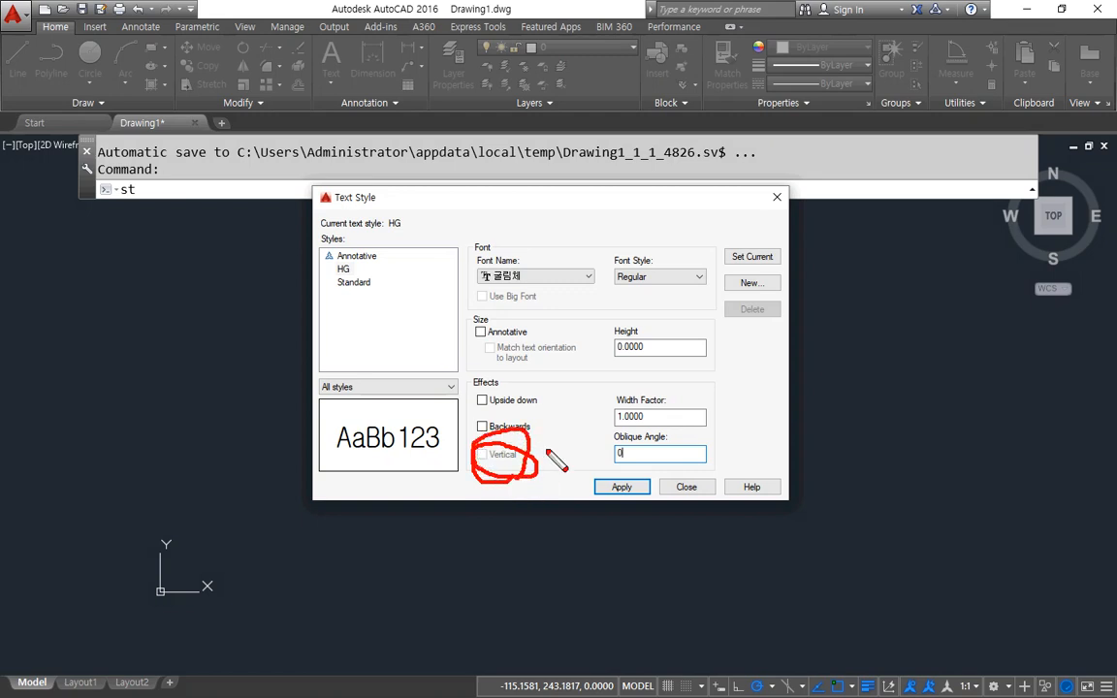
Change the HG text style's font to txt.shx
left_click(587, 277)
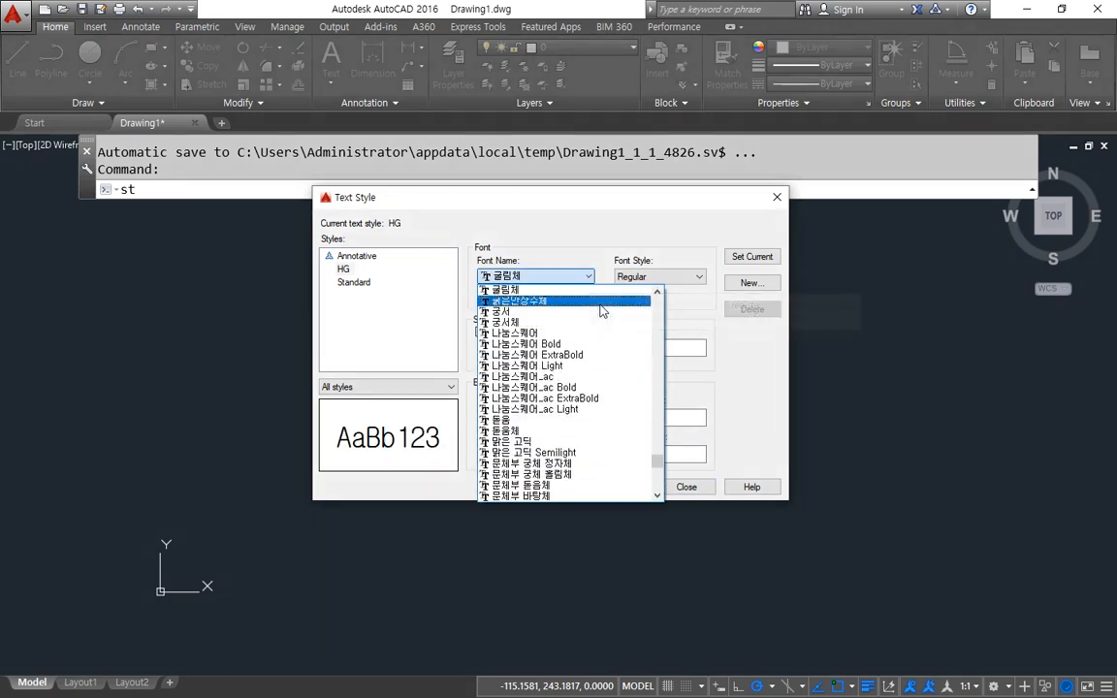
key("t")
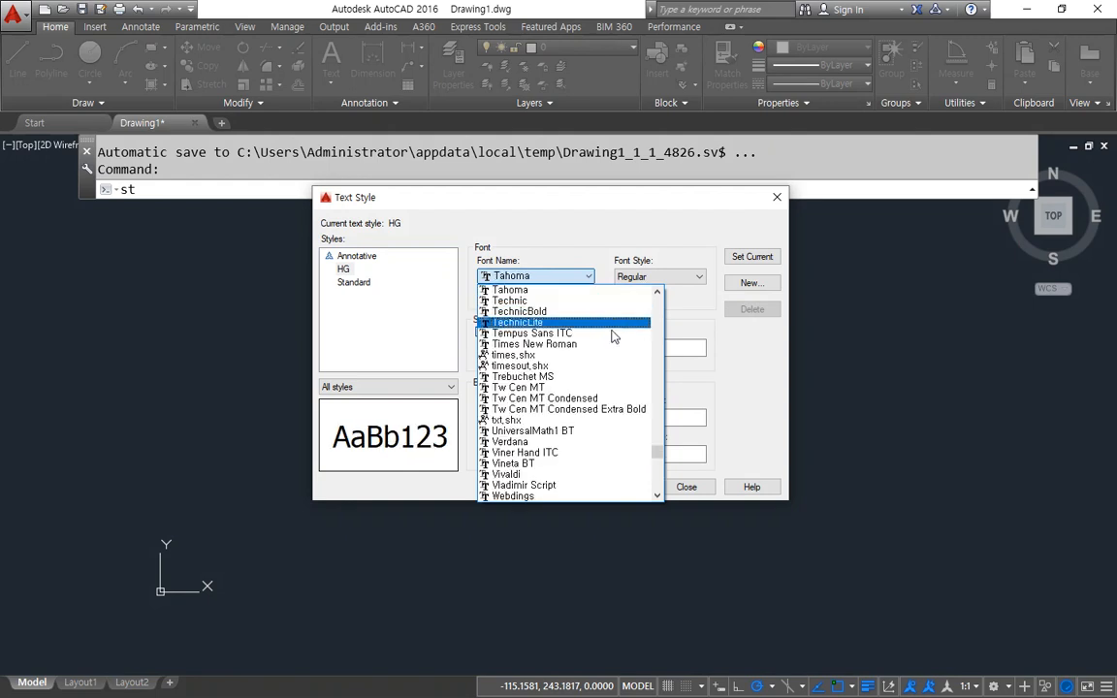
scroll(582, 430, "down", 1)
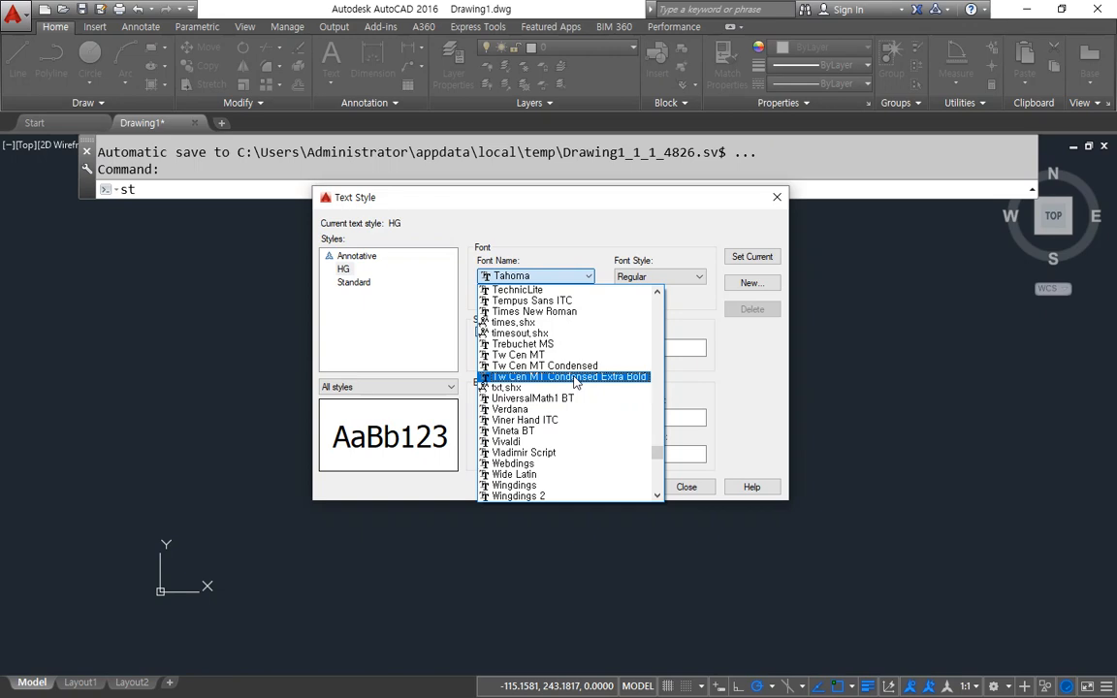
scroll(543, 373, "down", 1)
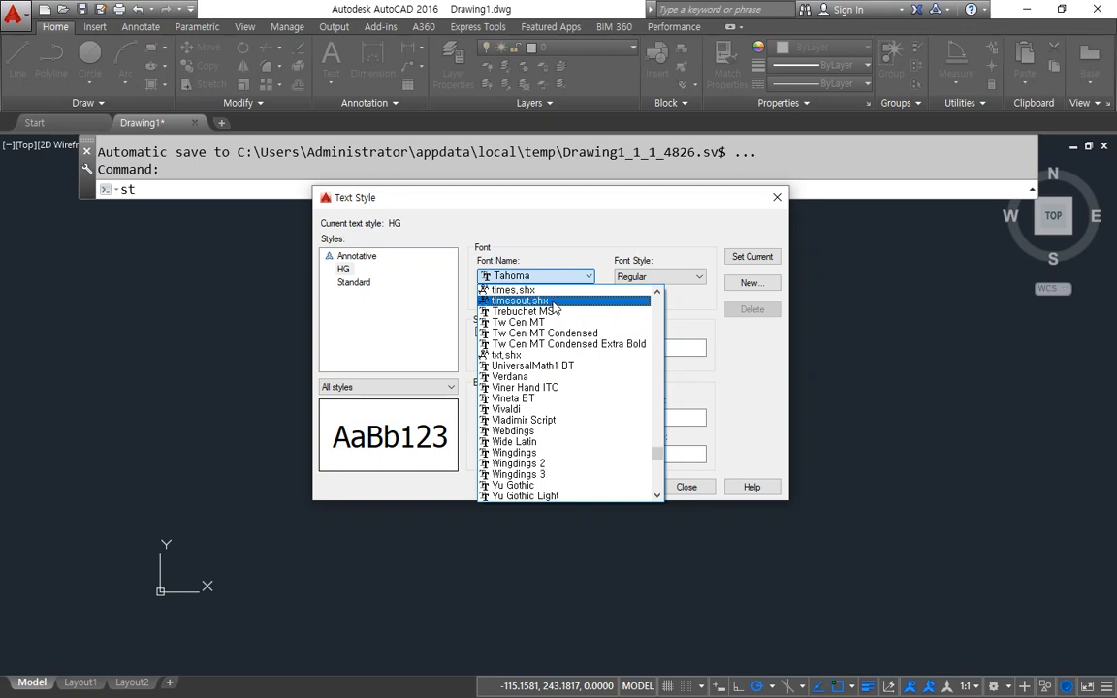
scroll(554, 309, "up", 1)
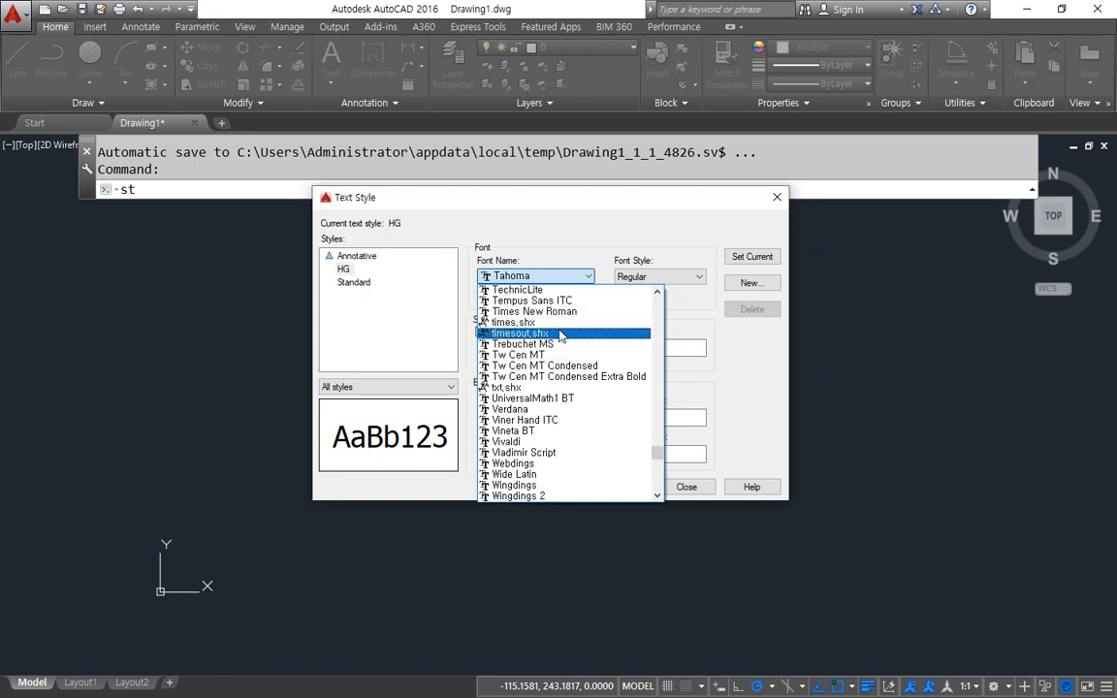
scroll(560, 335, "up", 1)
scroll(562, 334, "up", 1)
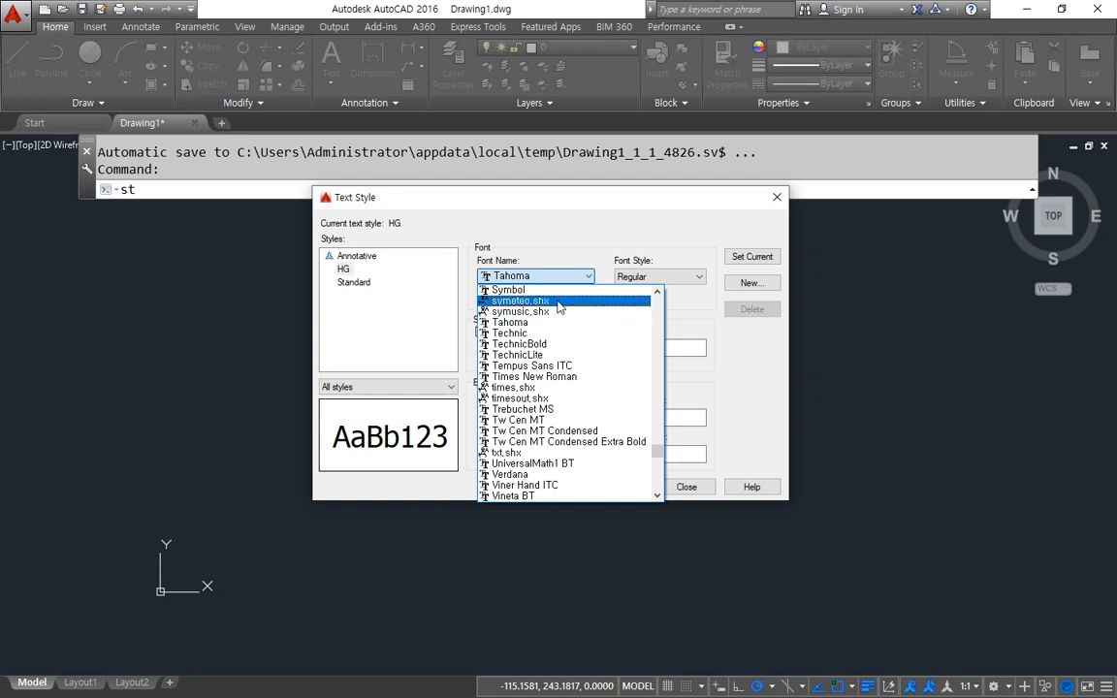
left_click(544, 454)
mouse_move(501, 475)
left_mouse_down()
mouse_move(455, 461)
mouse_move(540, 455)
mouse_move(492, 477)
left_mouse_up()
mouse_move(521, 319)
left_mouse_down()
mouse_move(474, 312)
mouse_move(516, 285)
mouse_move(524, 320)
mouse_move(490, 322)
left_mouse_up()
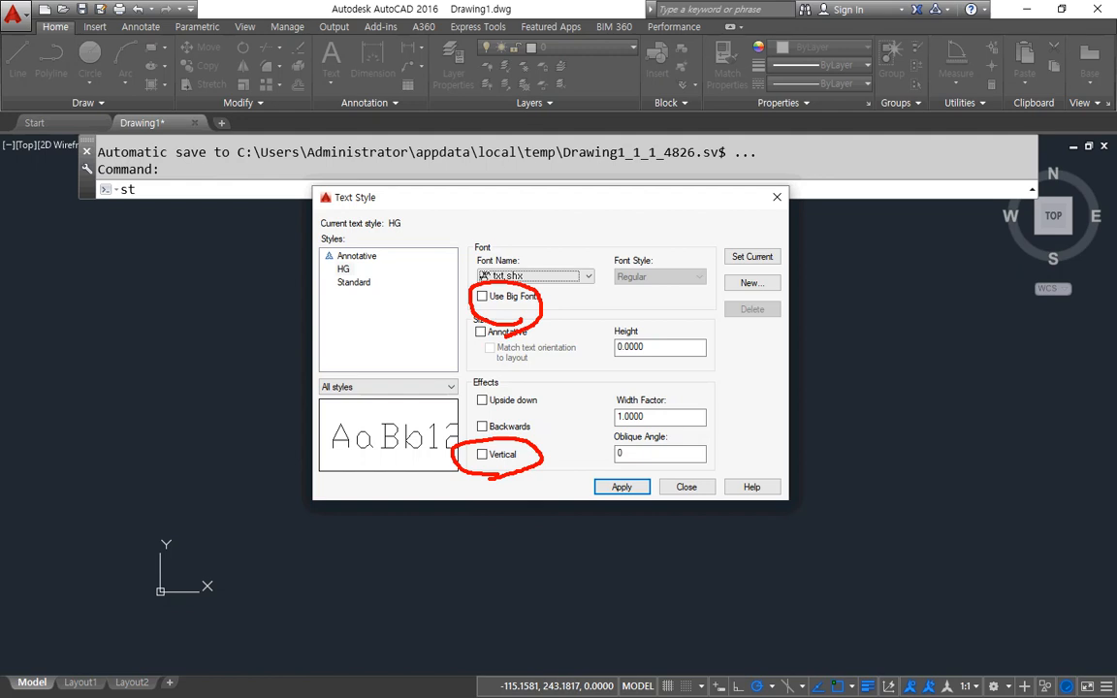
key("Escape")
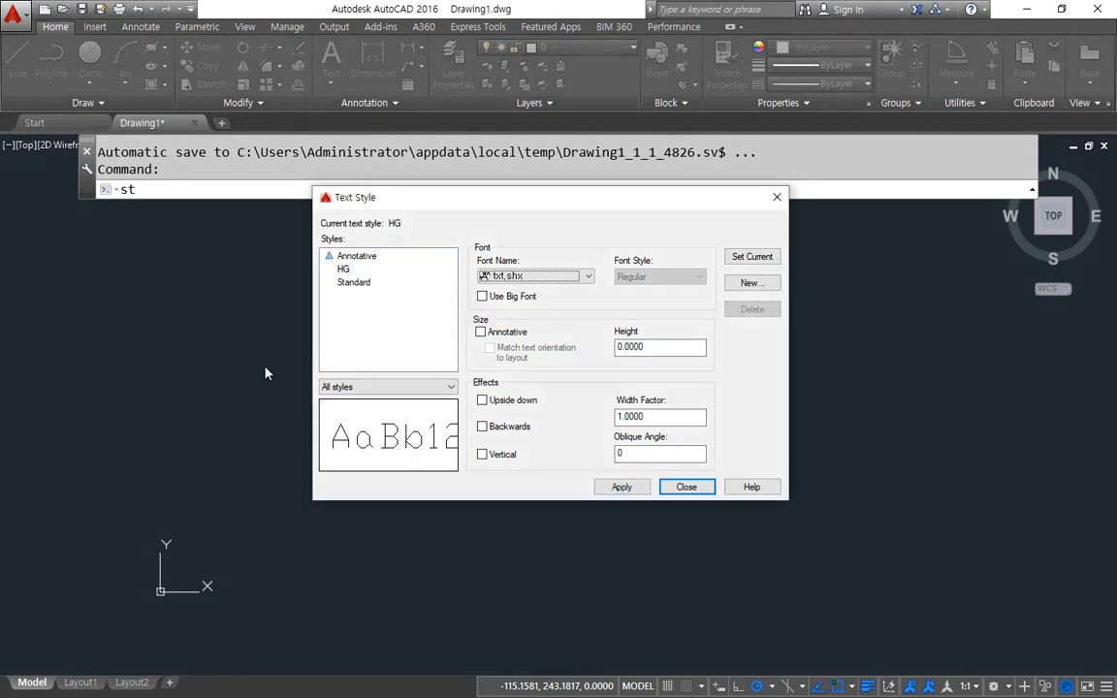
Enable Use Big Font for the HG style and look through the available SHX fonts and big fonts
left_click(482, 296)
left_click(586, 276)
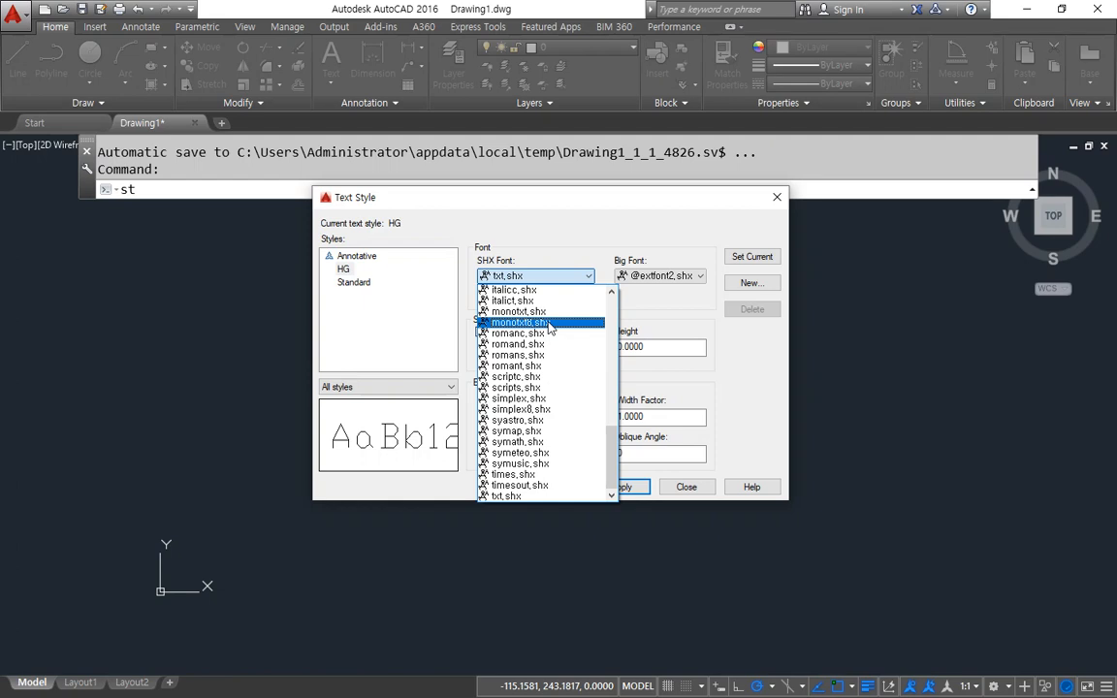
left_click(545, 202)
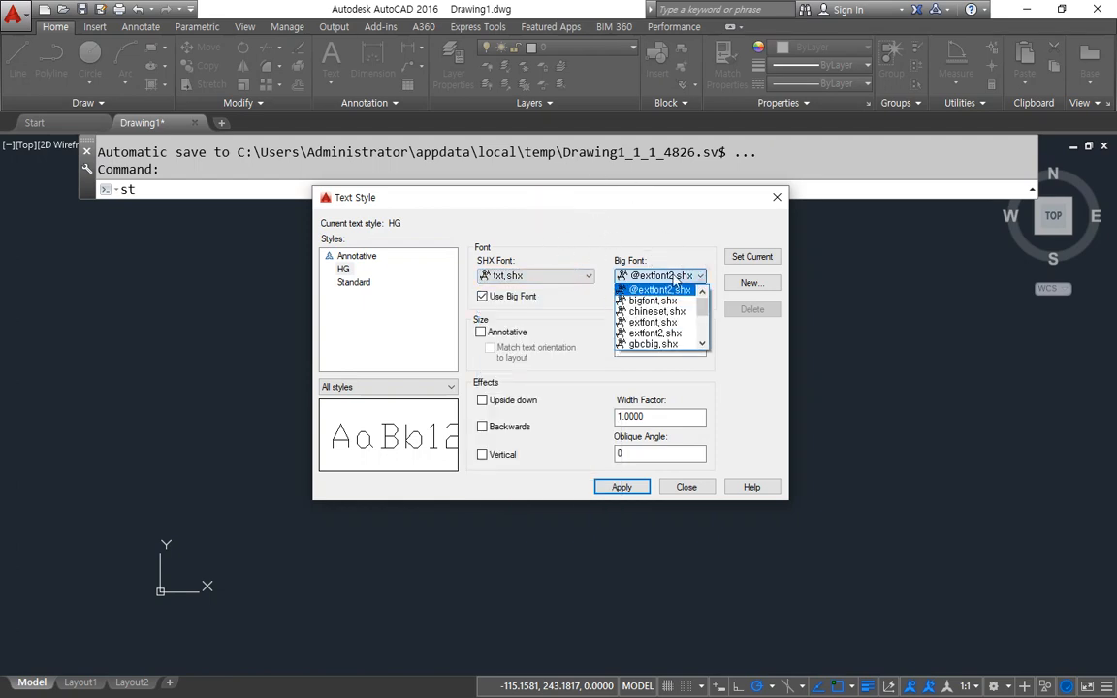
scroll(694, 302, "down", 2)
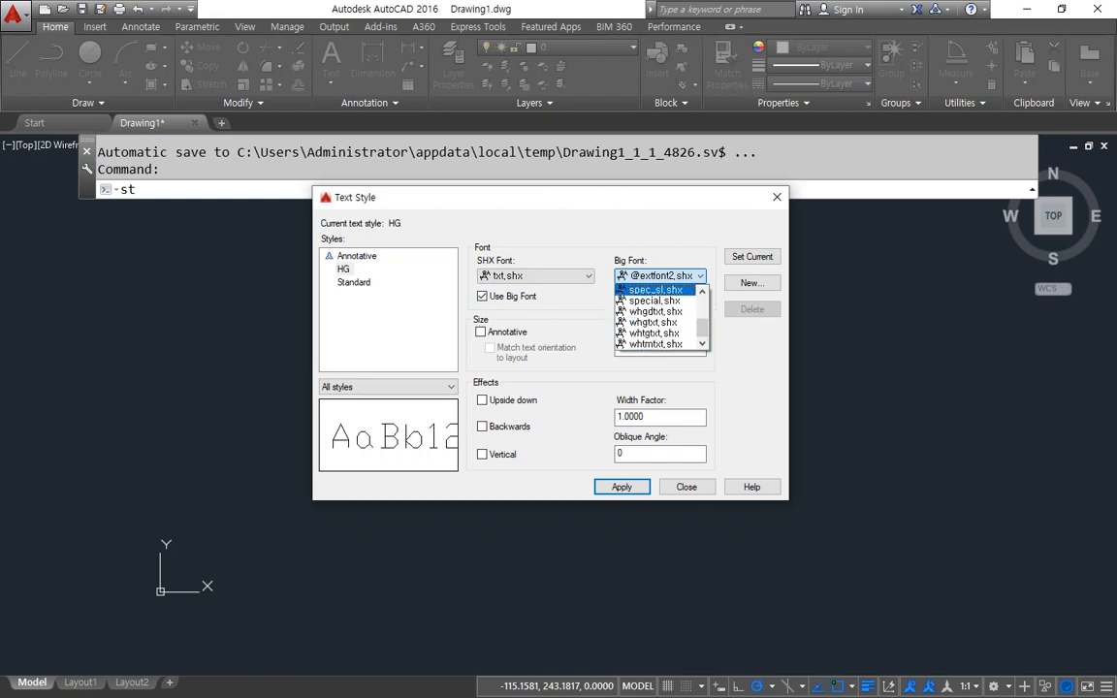
Switch to the Notepad lecture notes and start a new line "8. Big Font에서 한글을" above the STyle section
key("alt+Tab")
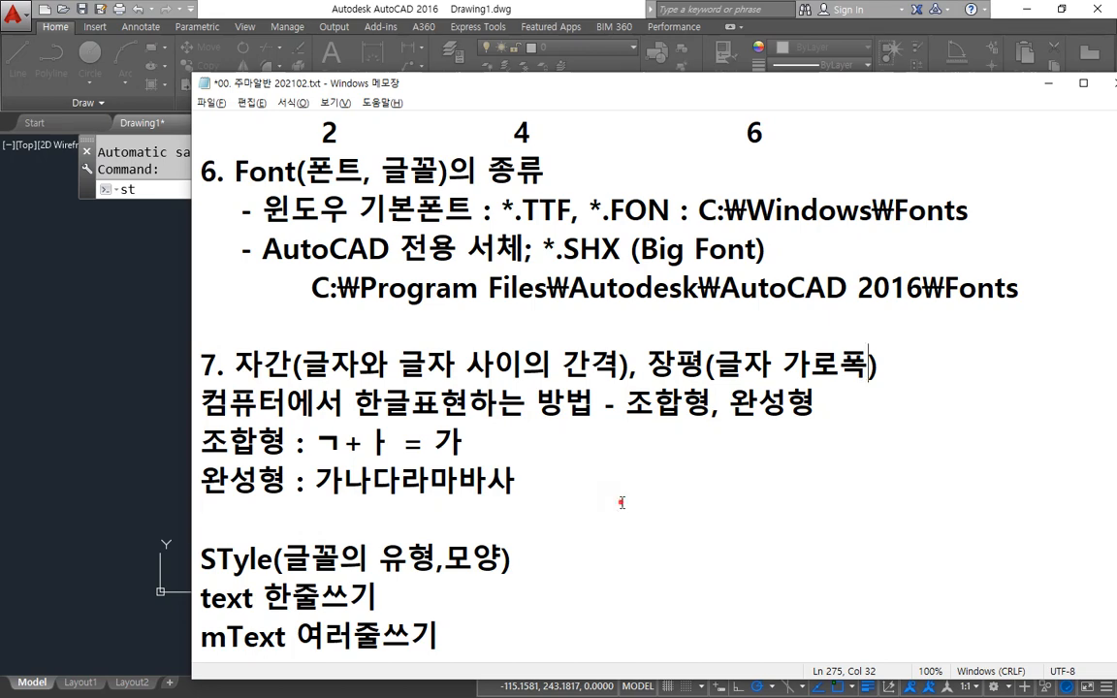
key("Return")
type("8. ")
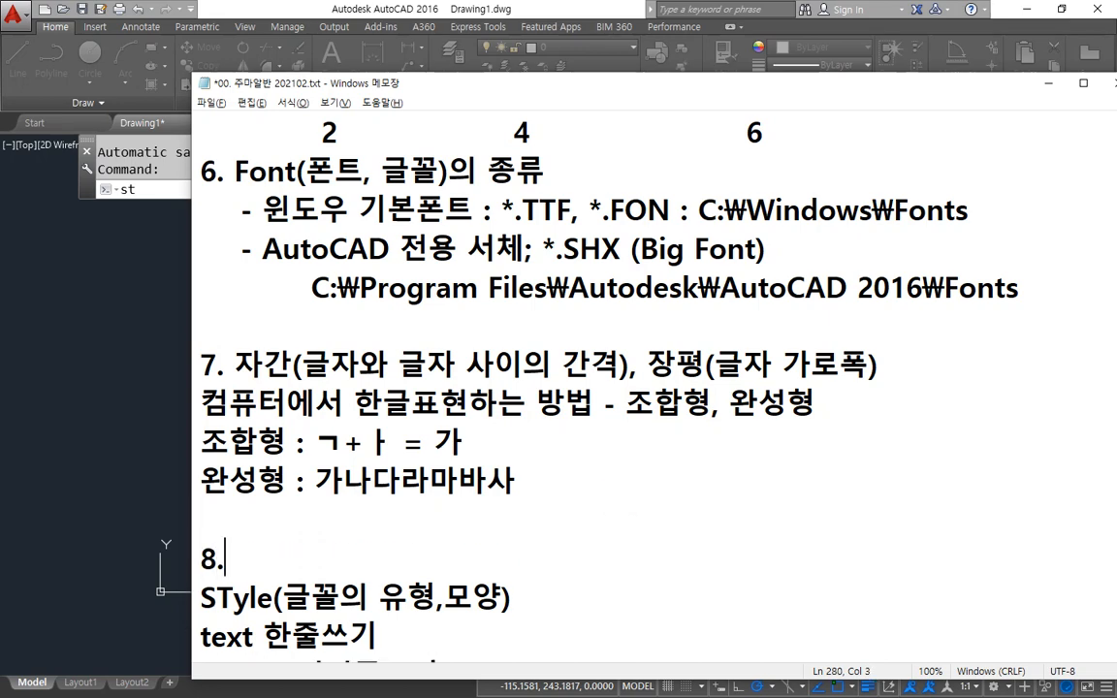
type("ㅠ")
key("BackSpace")
type("Big Fo")
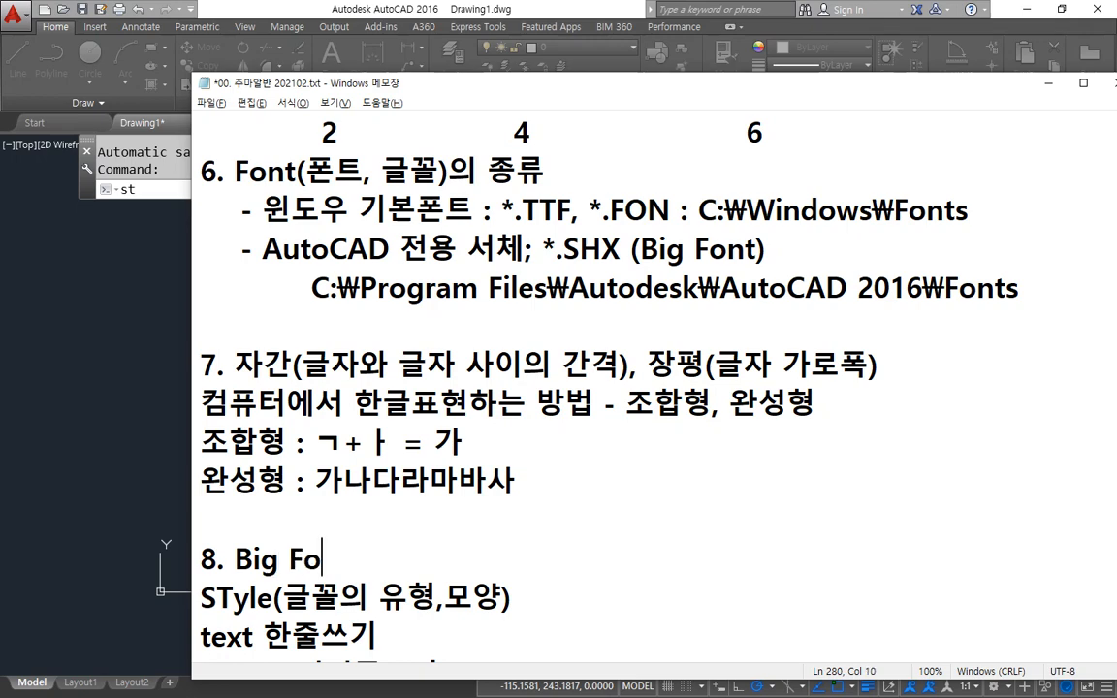
type("nt에서 한글을")
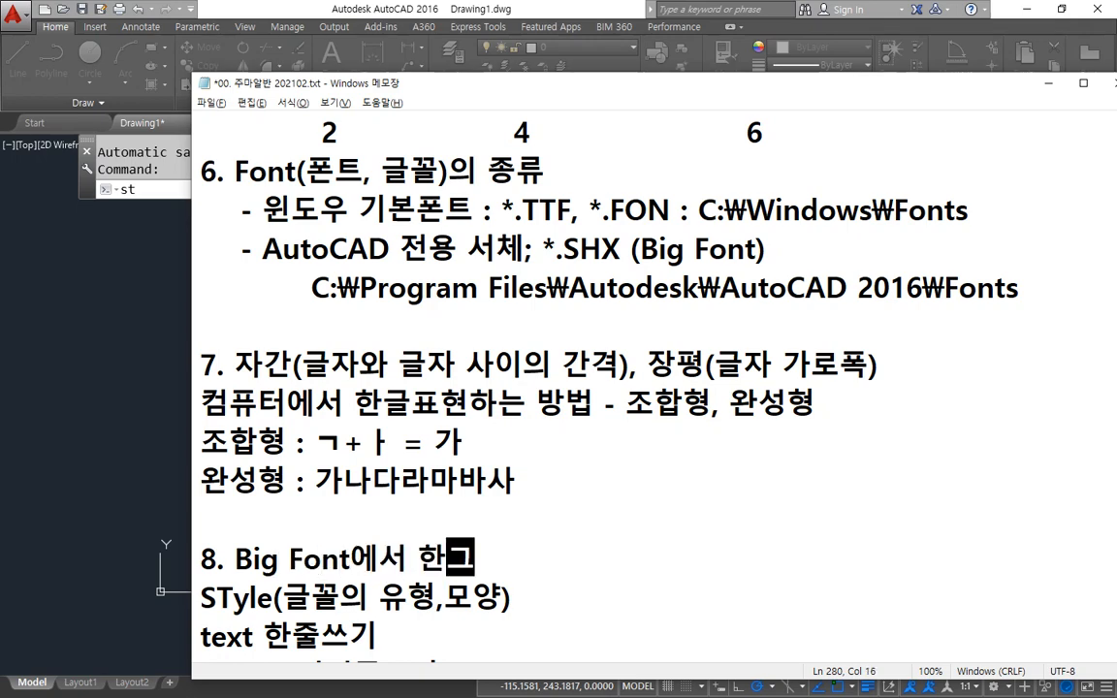
Complete line 8 of the notes with "지원하는 폰트는 WH*.SHX"
type(" 지원하")
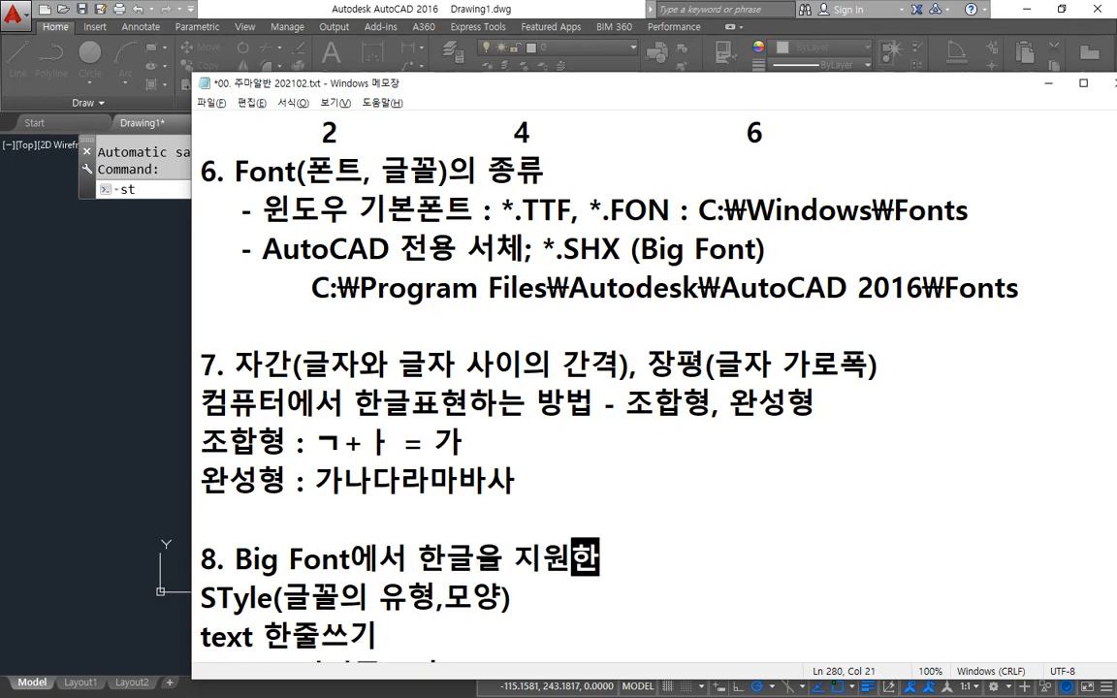
type("는 vh")
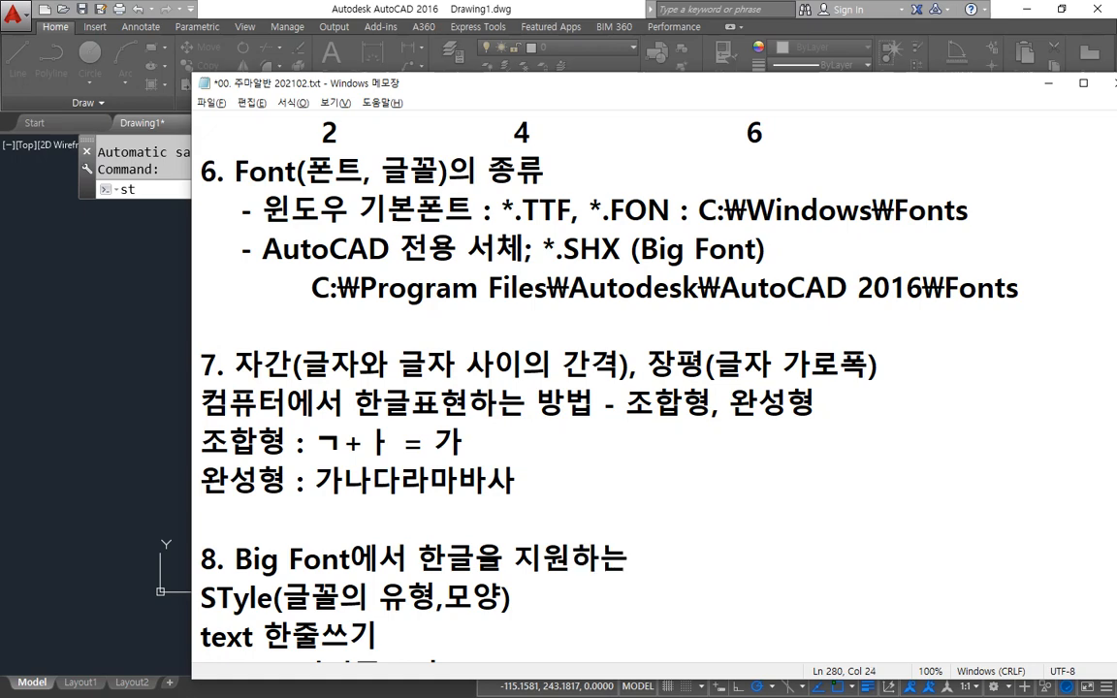
key("BackSpace")
key("BackSpace")
key("Hangul")
type("폰")
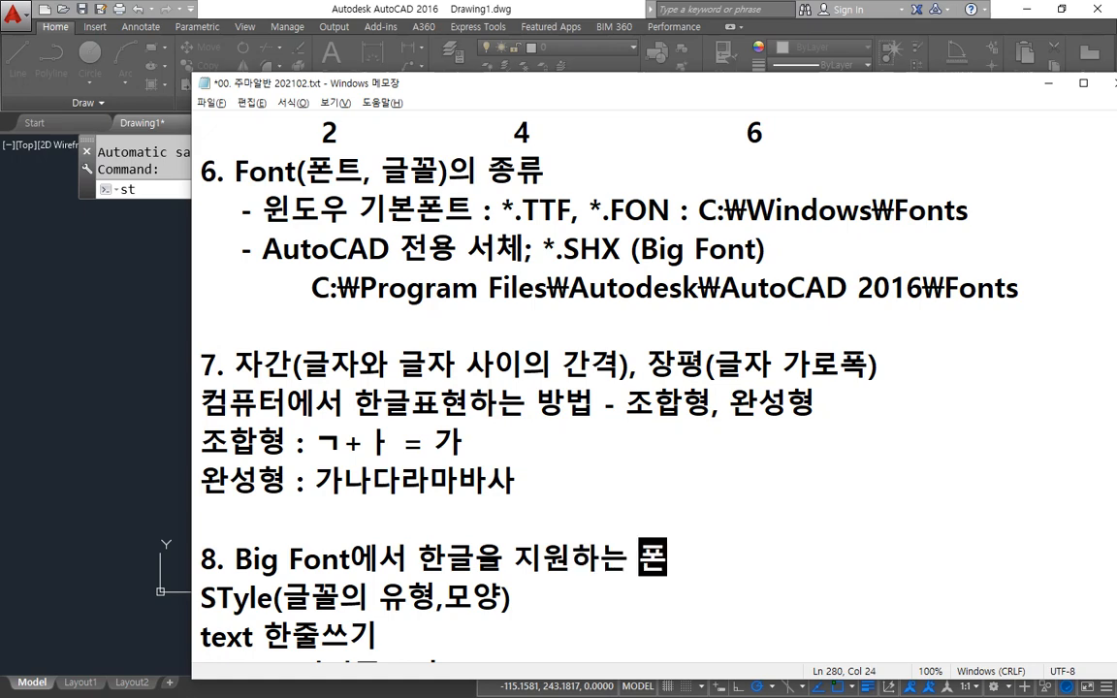
type("트는")
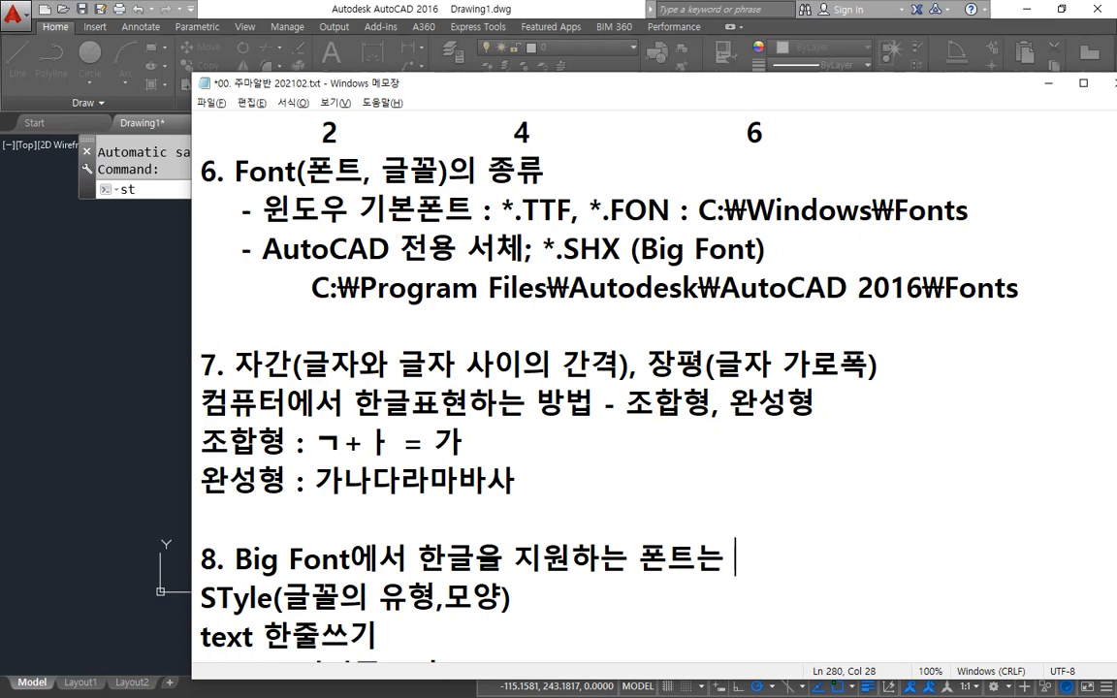
key("Hangul")
type("WH")
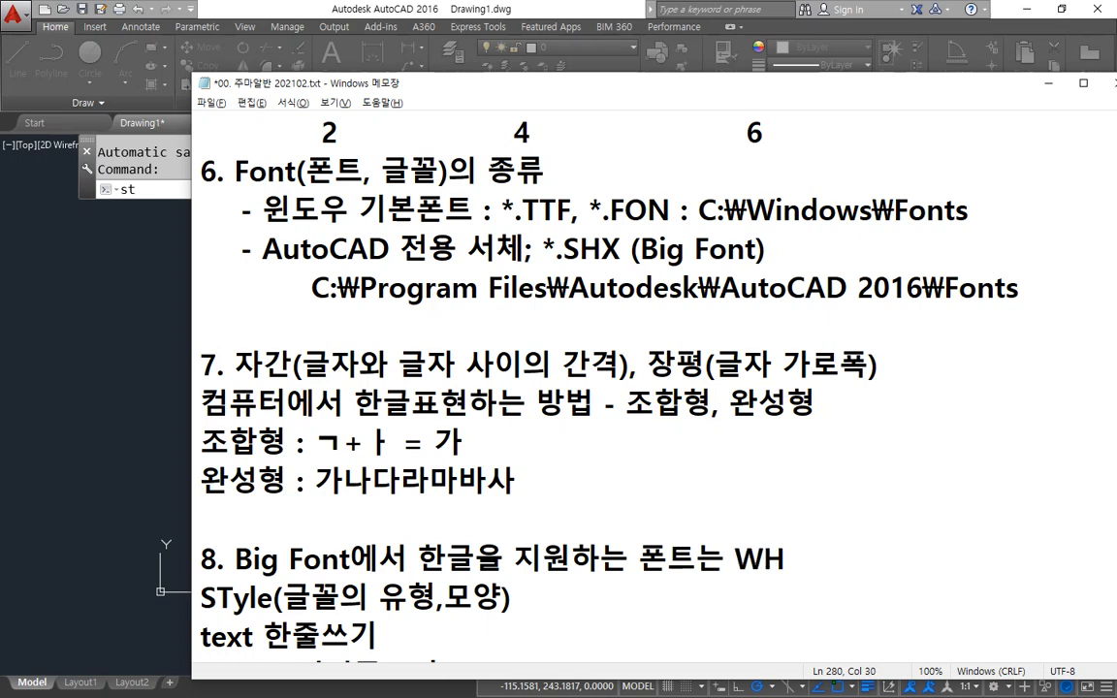
type("*.SHX")
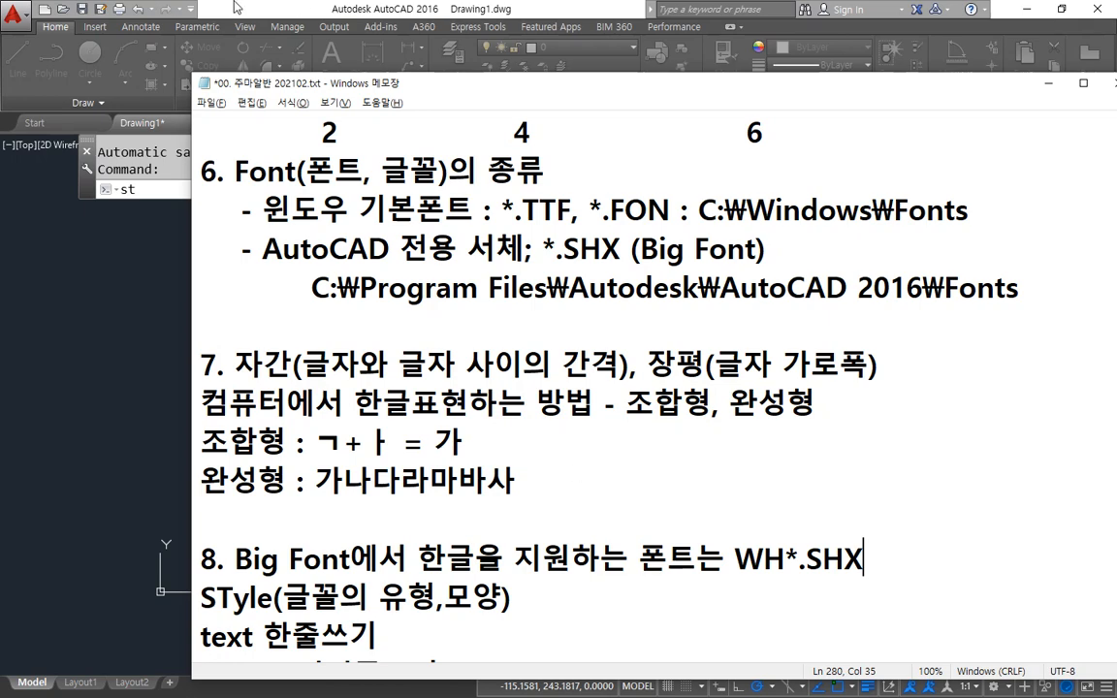
Return to the Text Style dialog in AutoCAD and examine the big fonts whose names begin with wh
left_click(307, 4)
left_click(678, 275)
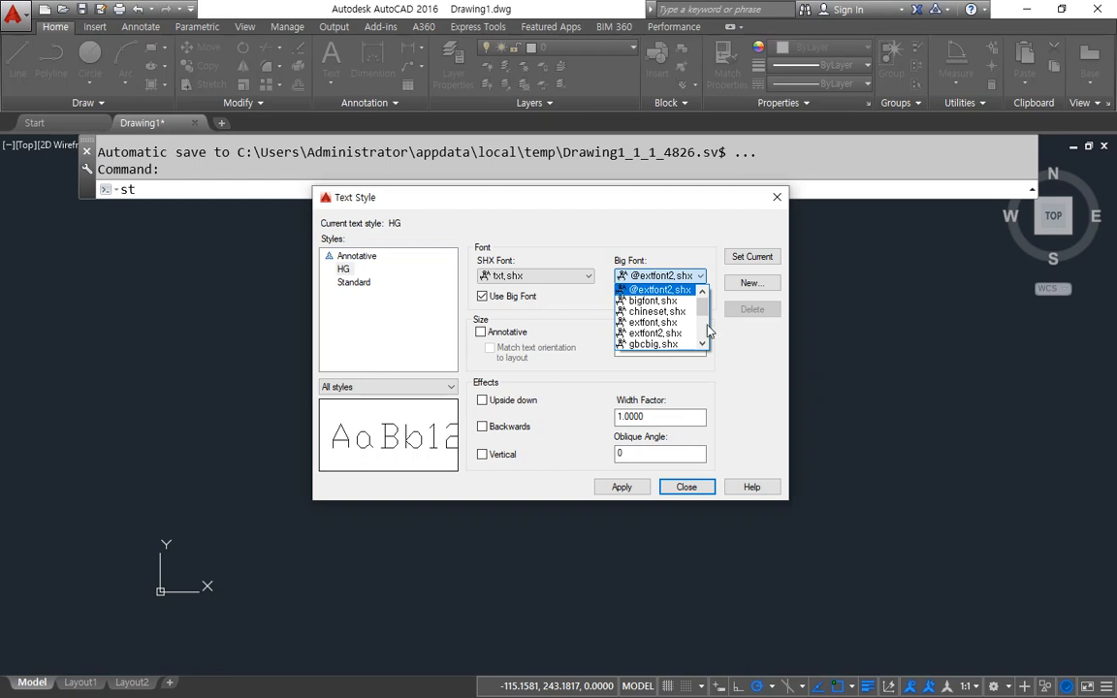
scroll(695, 329, "down", 5)
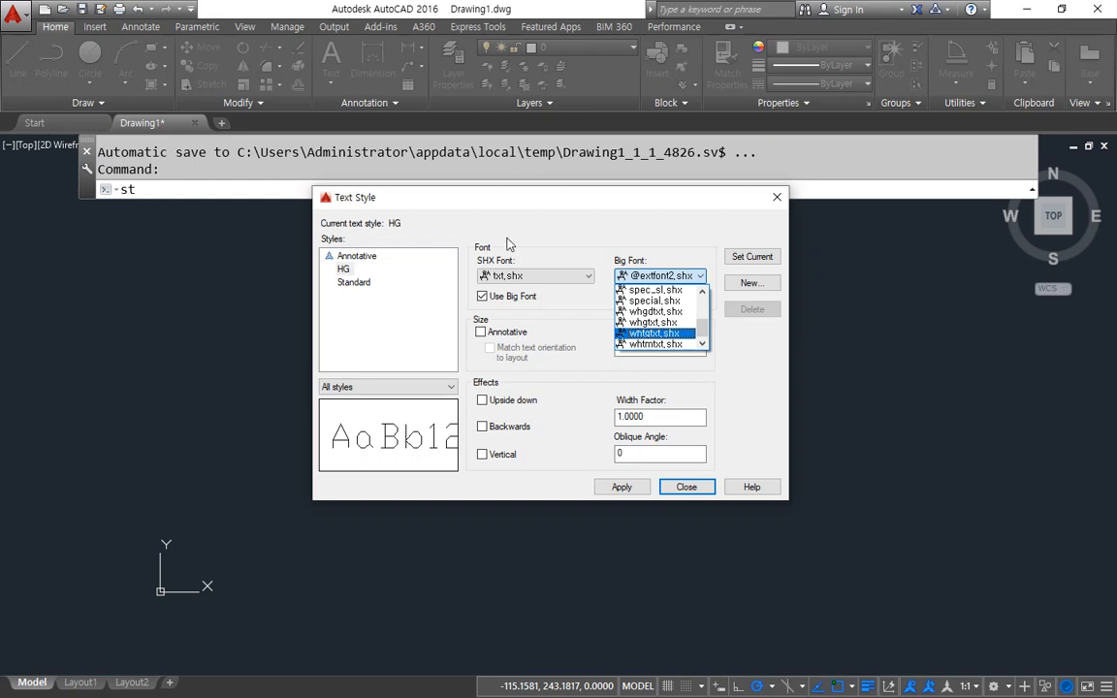
left_click(598, 230)
Turn on the Vertical effect for the HG text style
mouse_move(513, 477)
left_mouse_down()
mouse_move(476, 471)
mouse_move(524, 455)
mouse_move(506, 463)
left_mouse_up()
key("Escape")
left_click(499, 458)
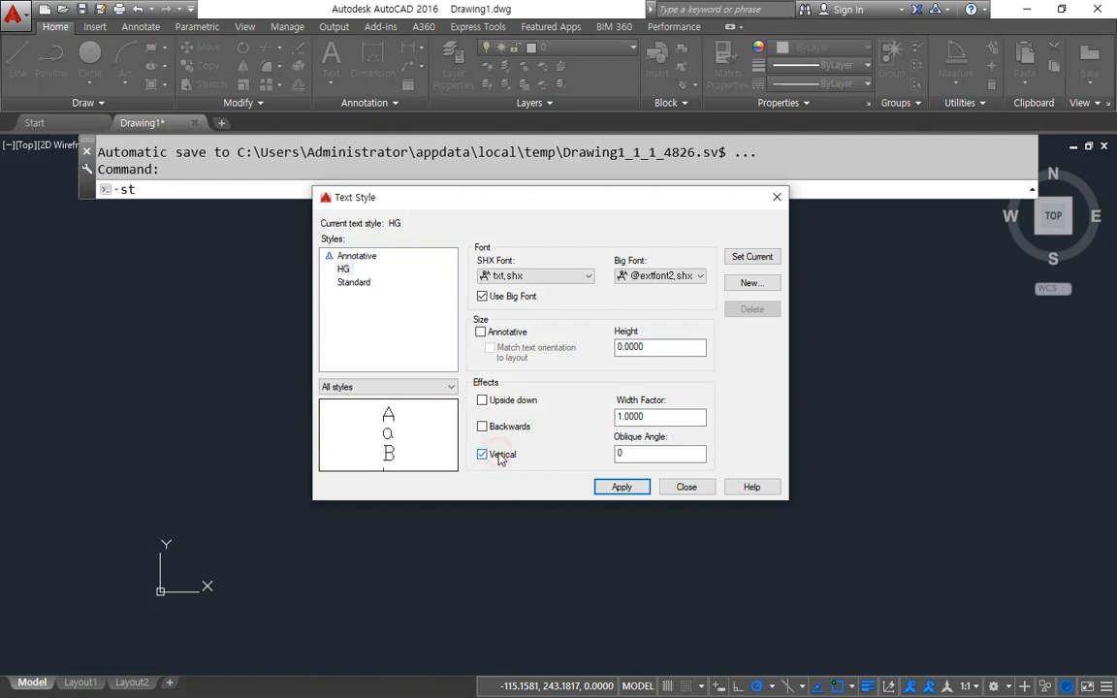
left_click_drag(395, 409, 405, 485)
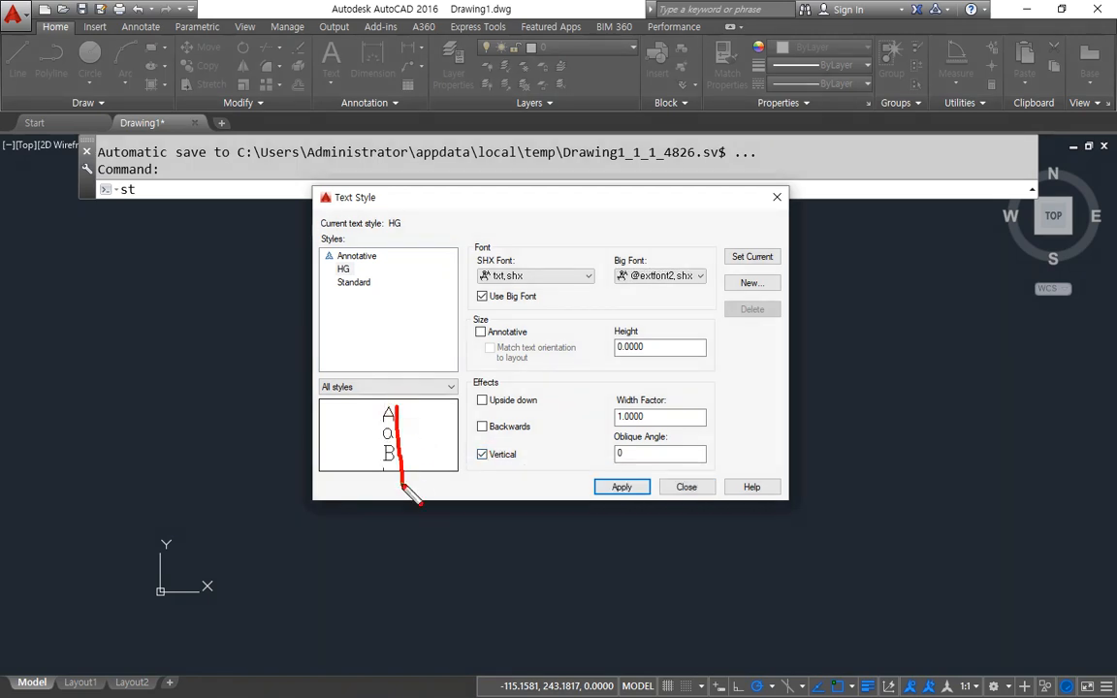
key("Escape")
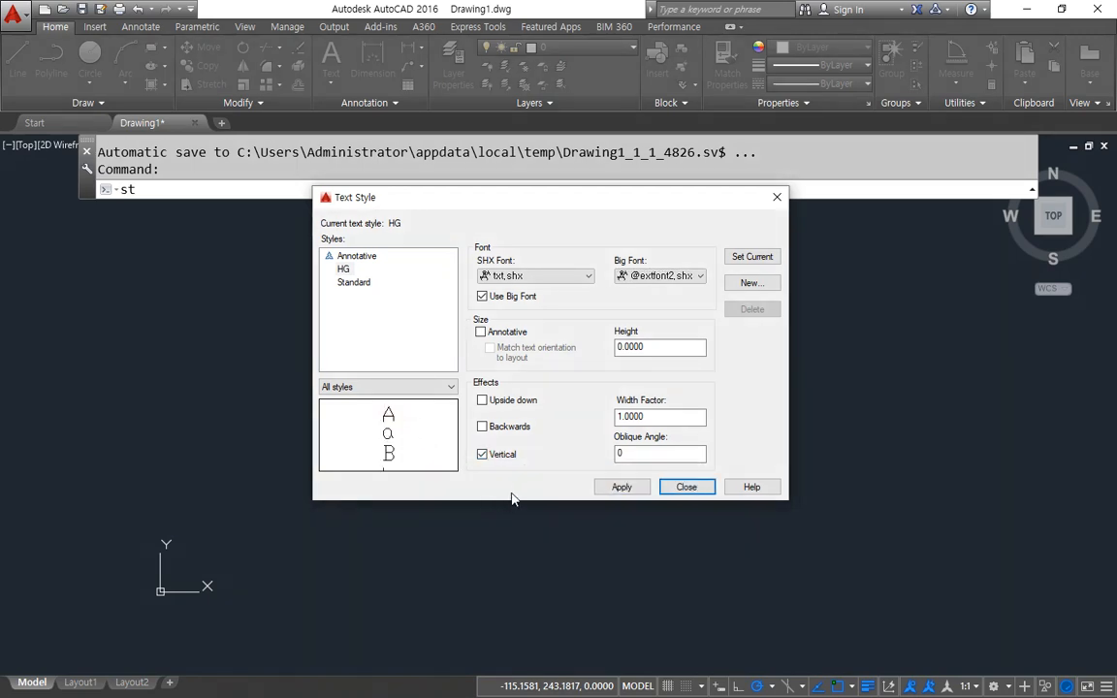
Turn off the Vertical effect and the big font for the HG text style, and apply the 굴림 font
left_click(502, 458)
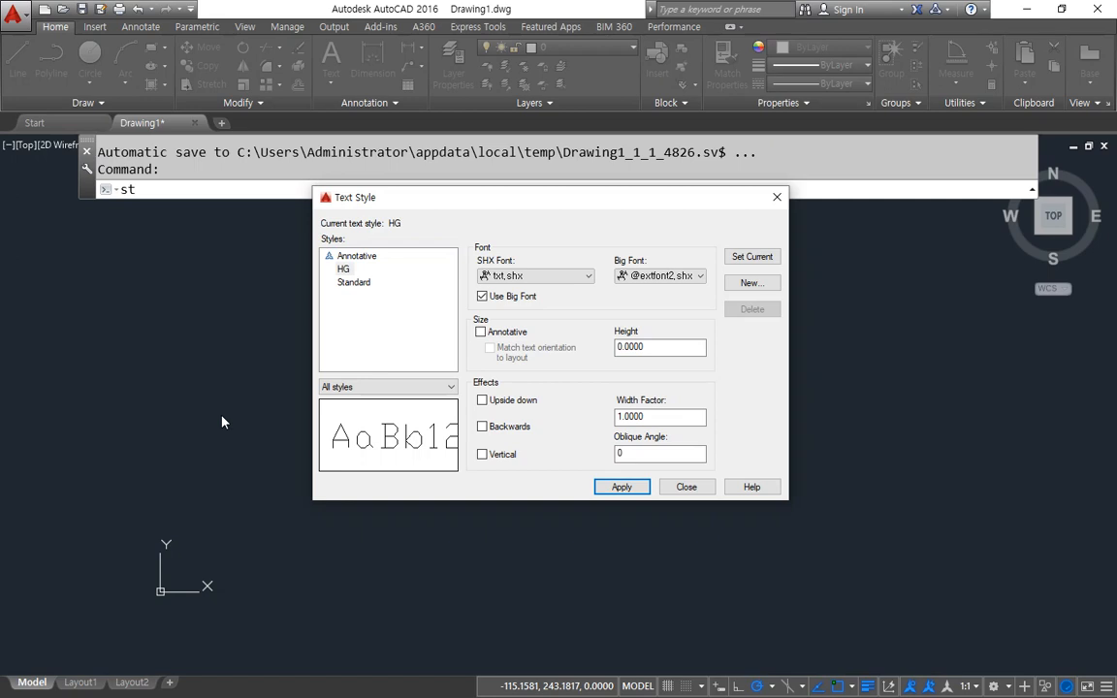
left_click(483, 296)
left_click(523, 278)
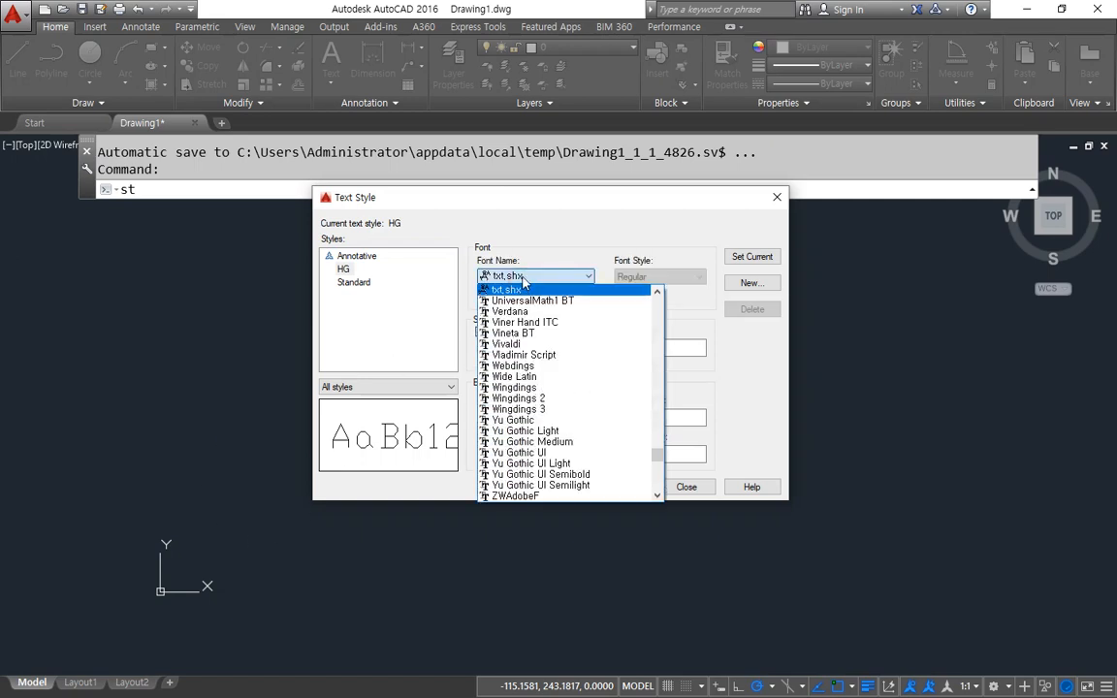
key("z")
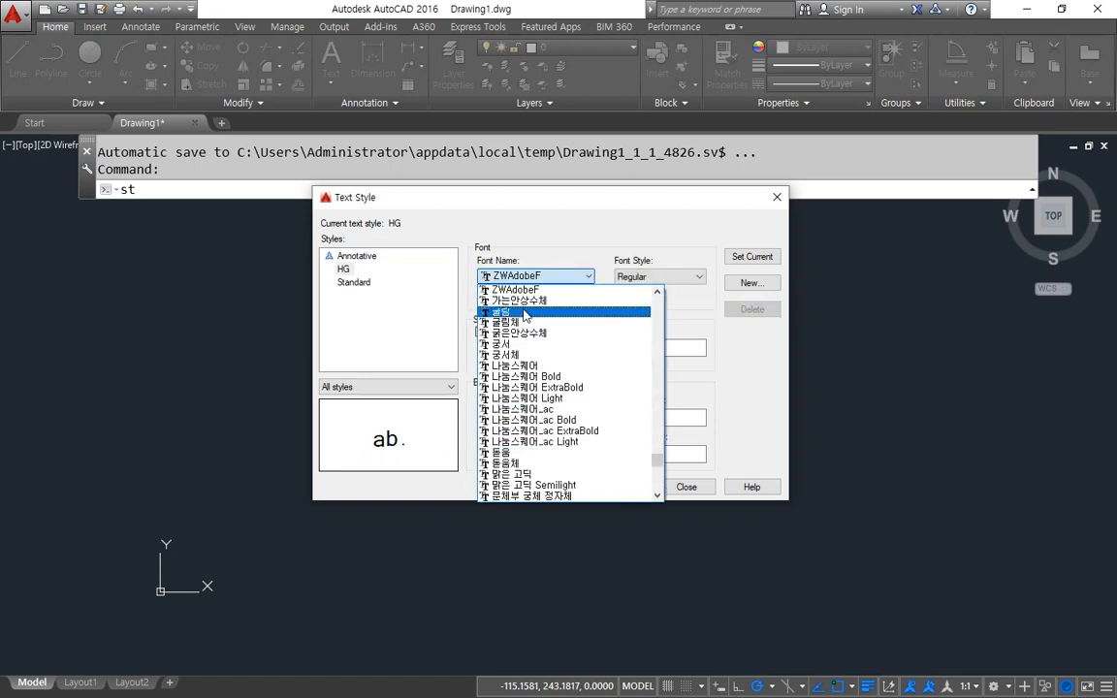
left_click(523, 312)
left_click(602, 488)
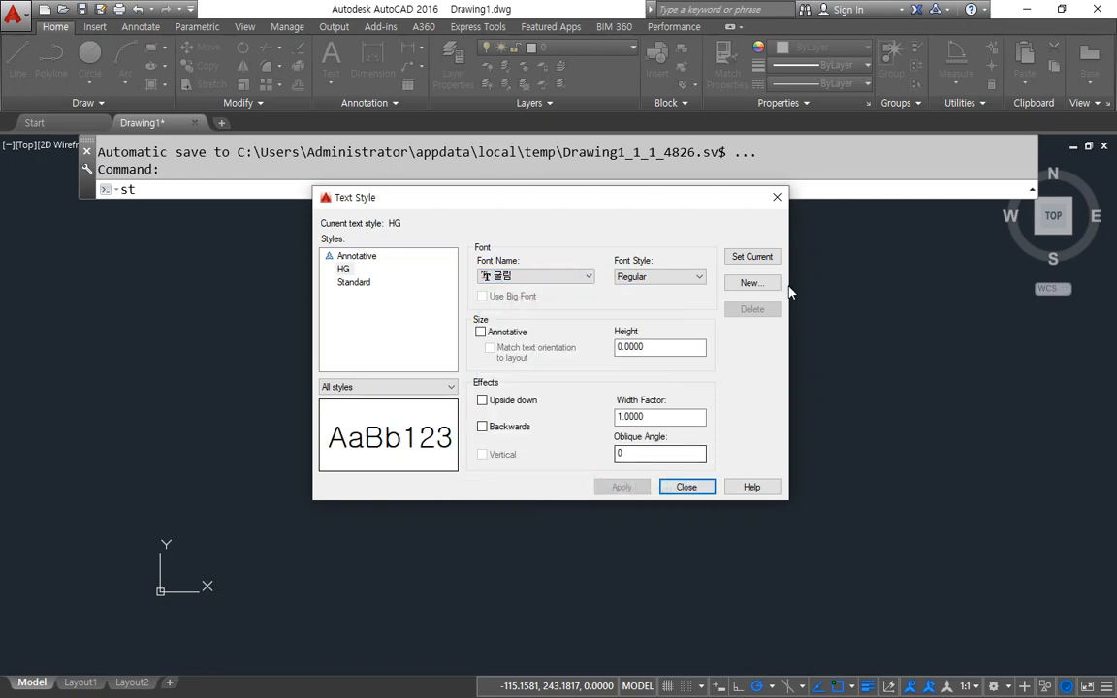
Make HG the current text style, close the Text Style dialog, and check the available text styles for annotation
left_click(770, 259)
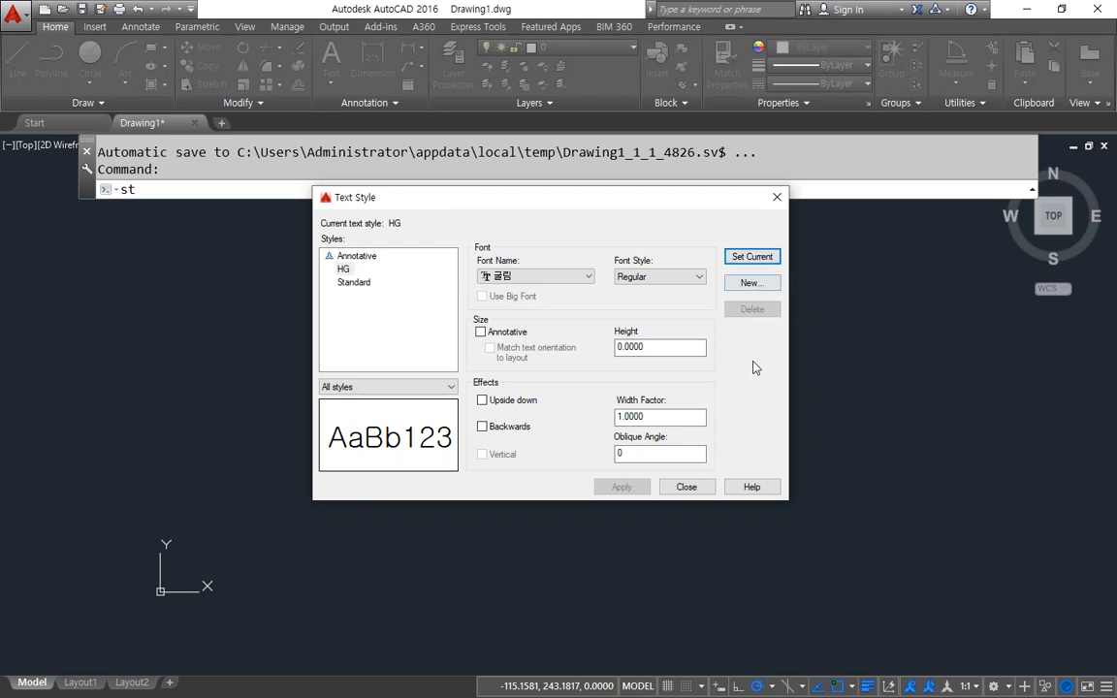
left_click(686, 488)
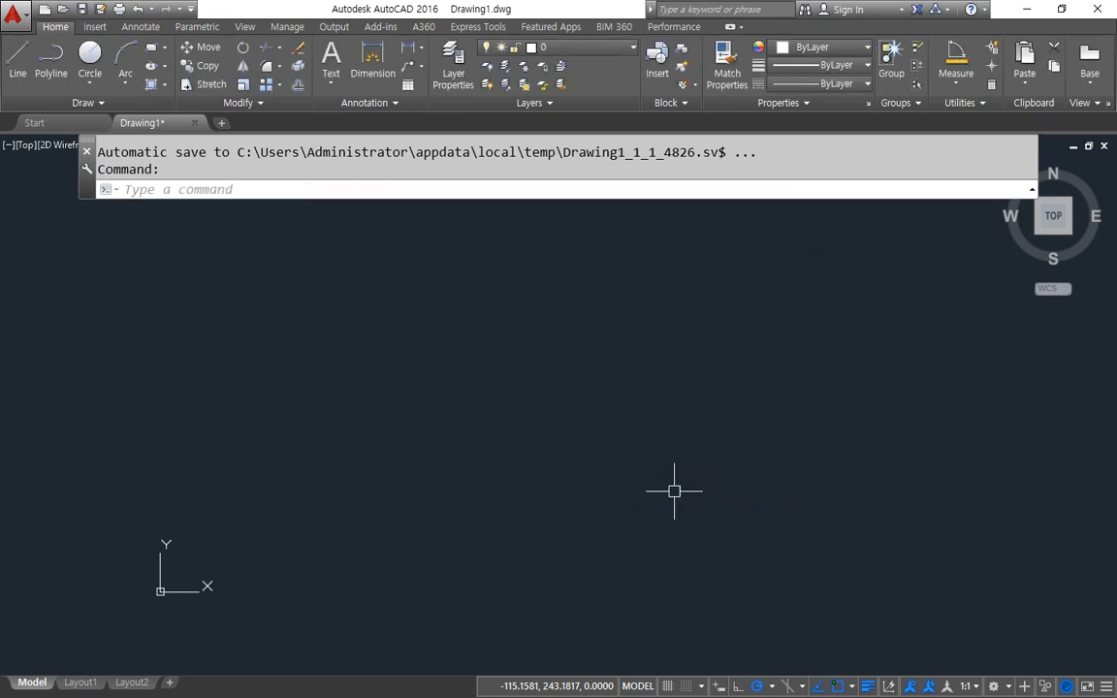
left_click(155, 32)
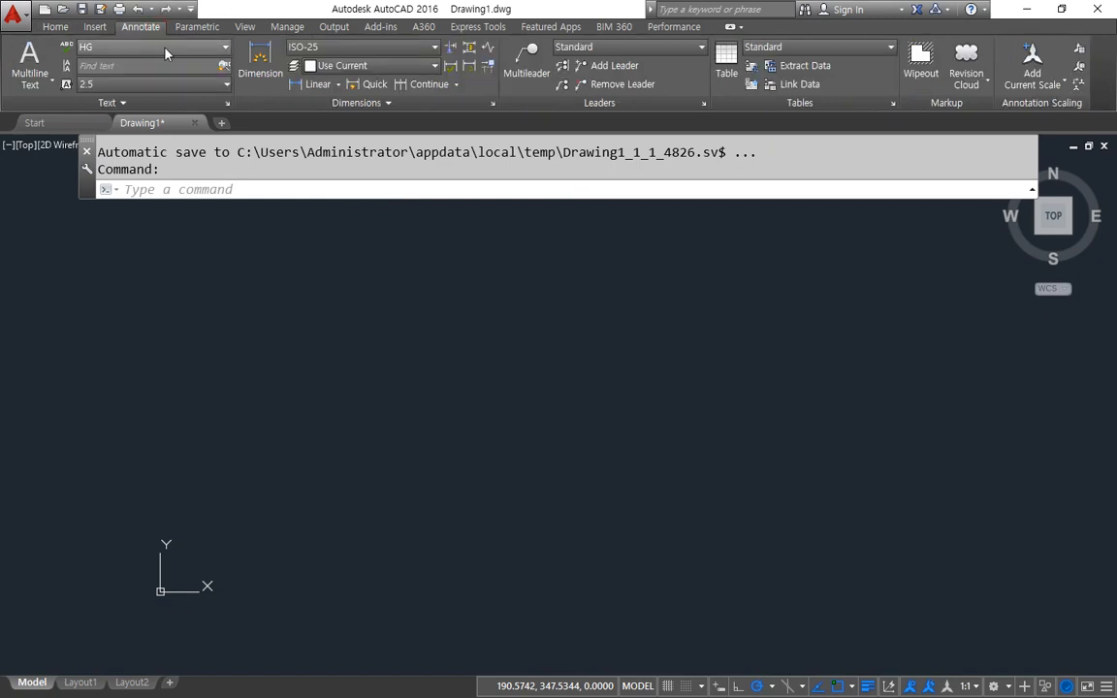
left_click(185, 49)
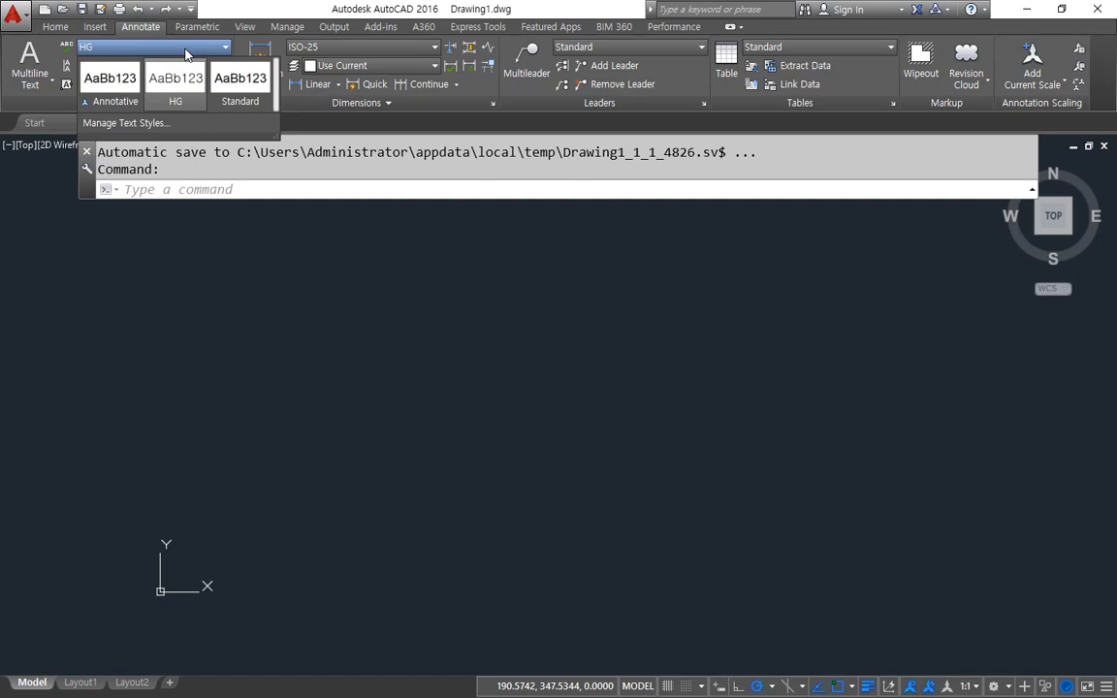
left_click(498, 491)
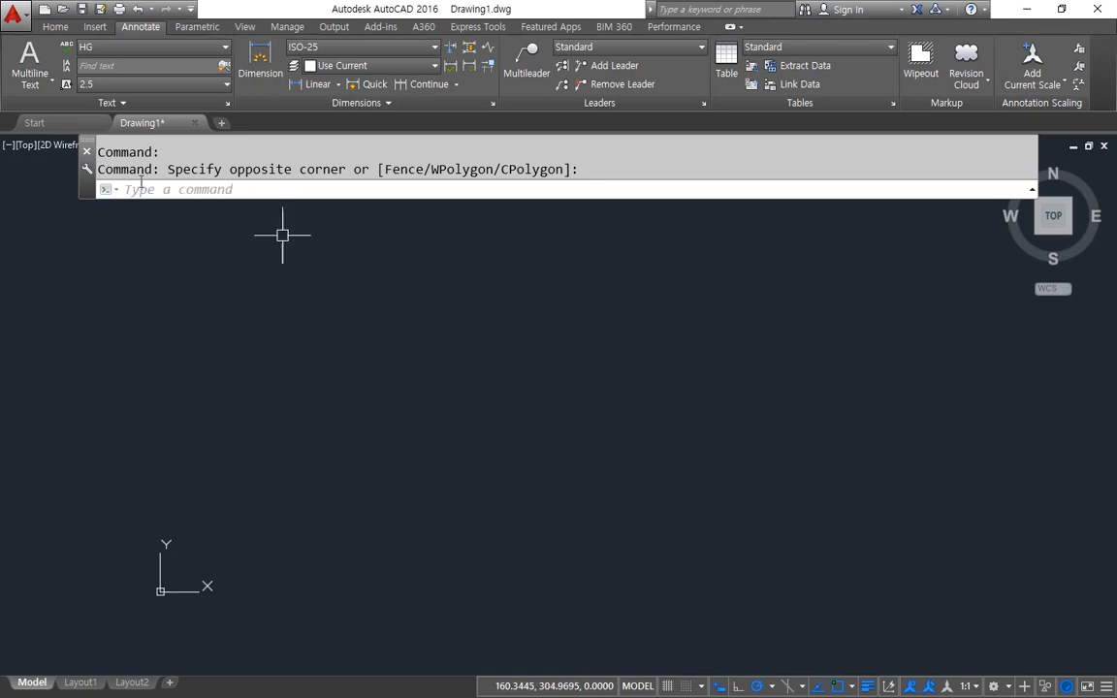
left_click(29, 78)
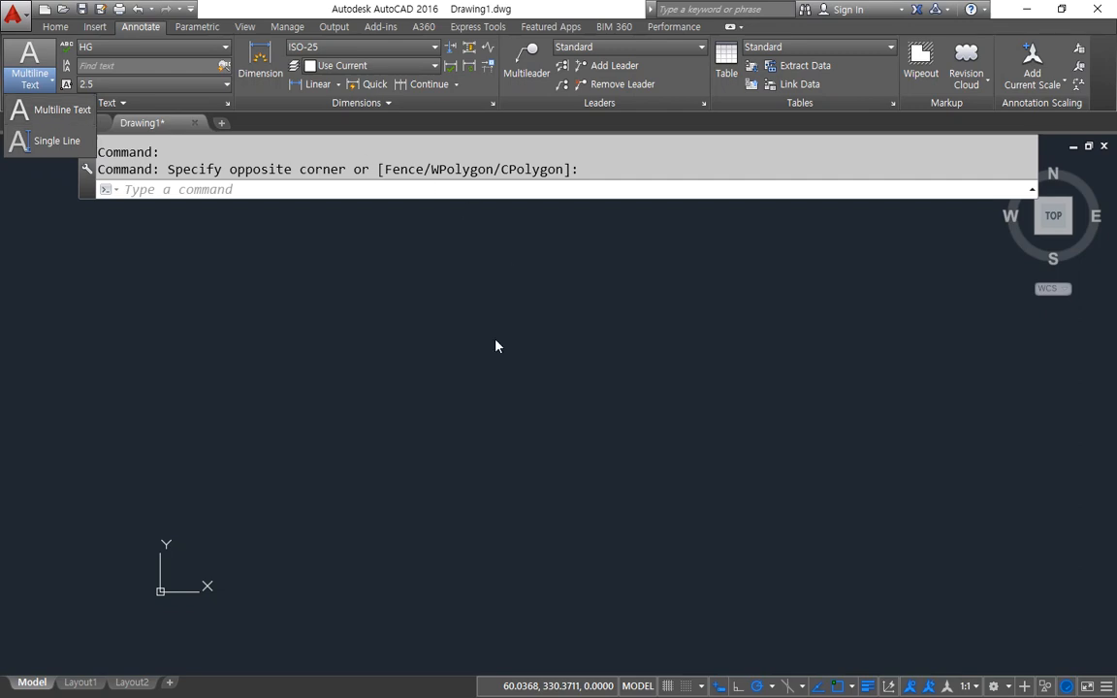
type("t")
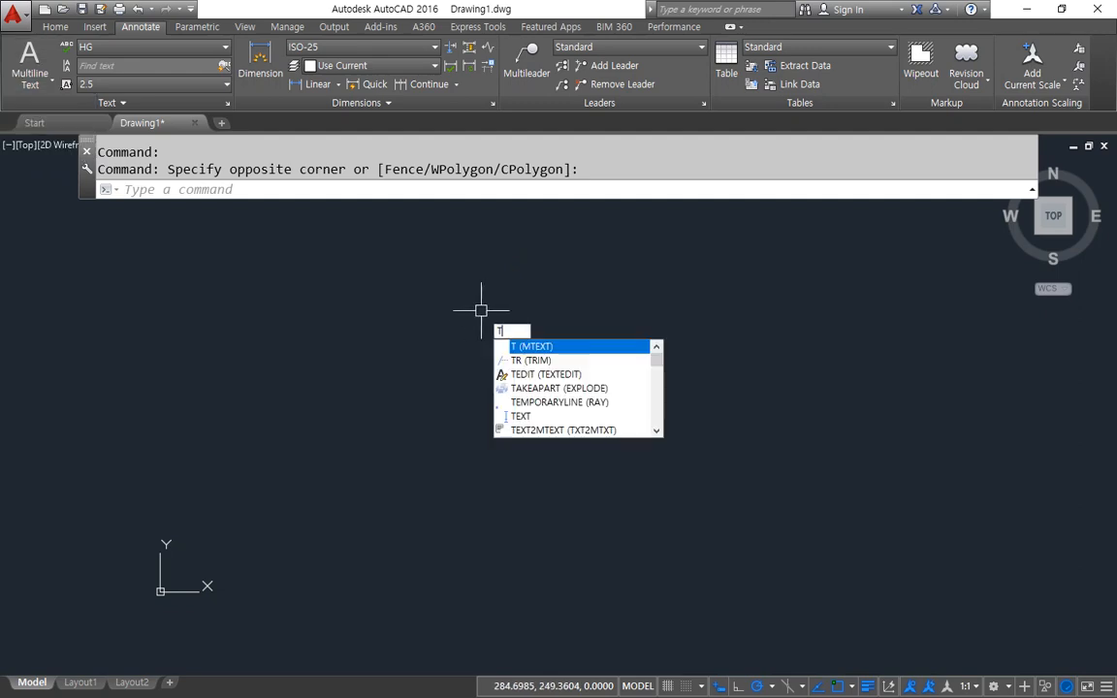
key("Escape")
key("Escape")
Start single-line text and examine its current style, height and justification settings, including the available Justify options
type("dt")
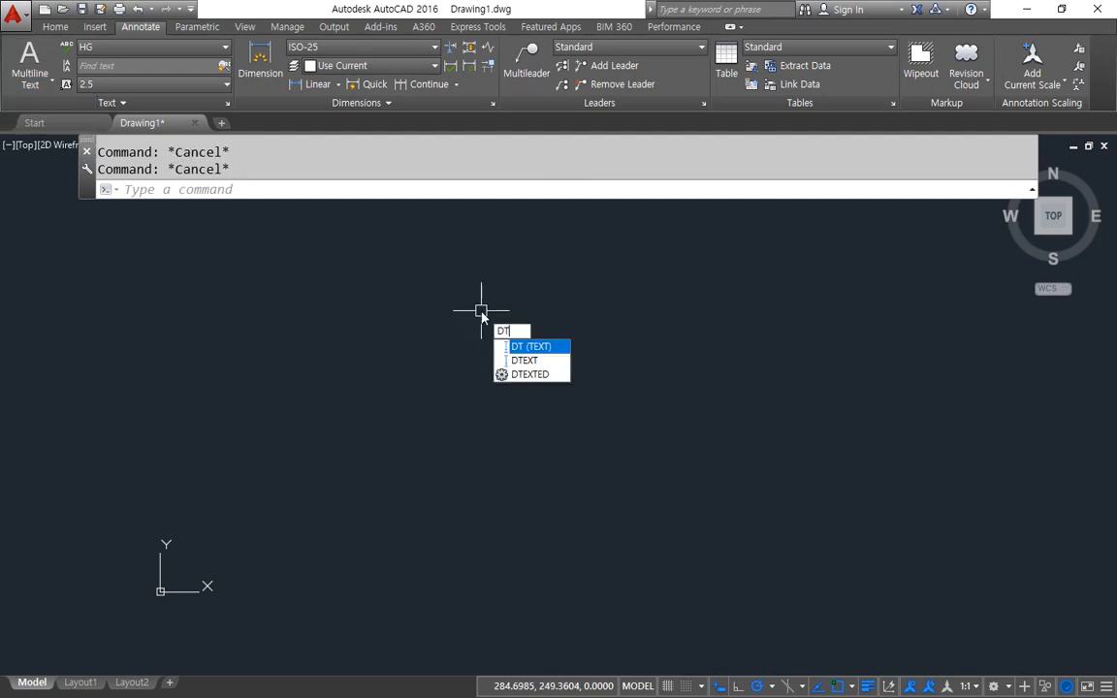
key("Return")
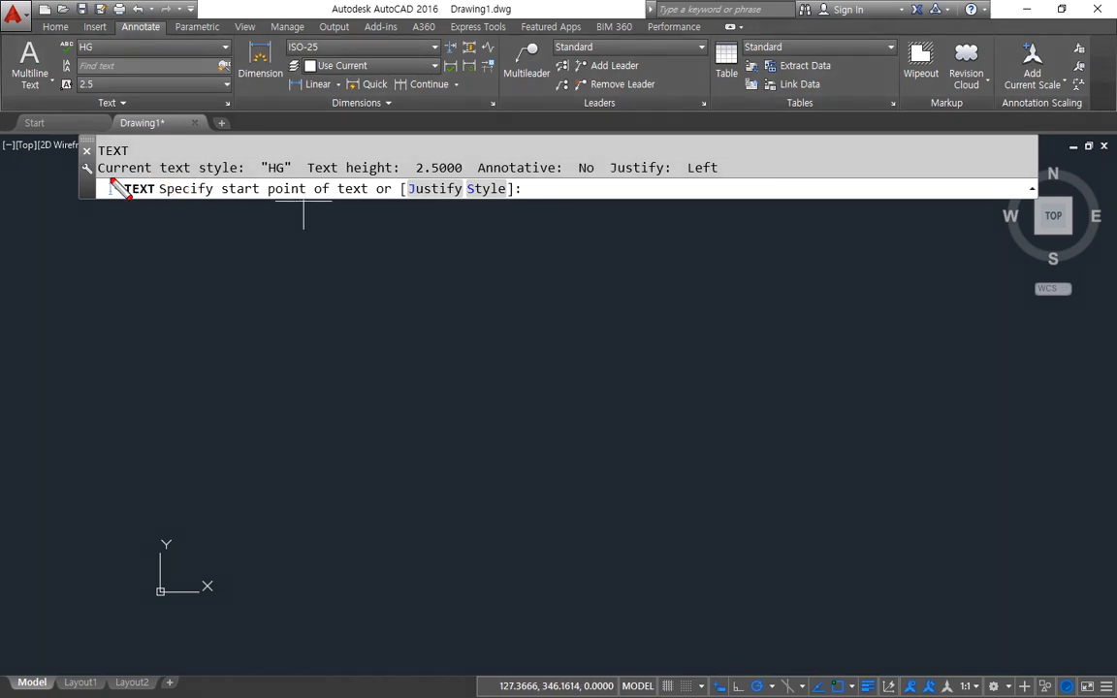
mouse_move(98, 177)
left_mouse_down()
mouse_move(143, 195)
mouse_move(263, 205)
left_mouse_up()
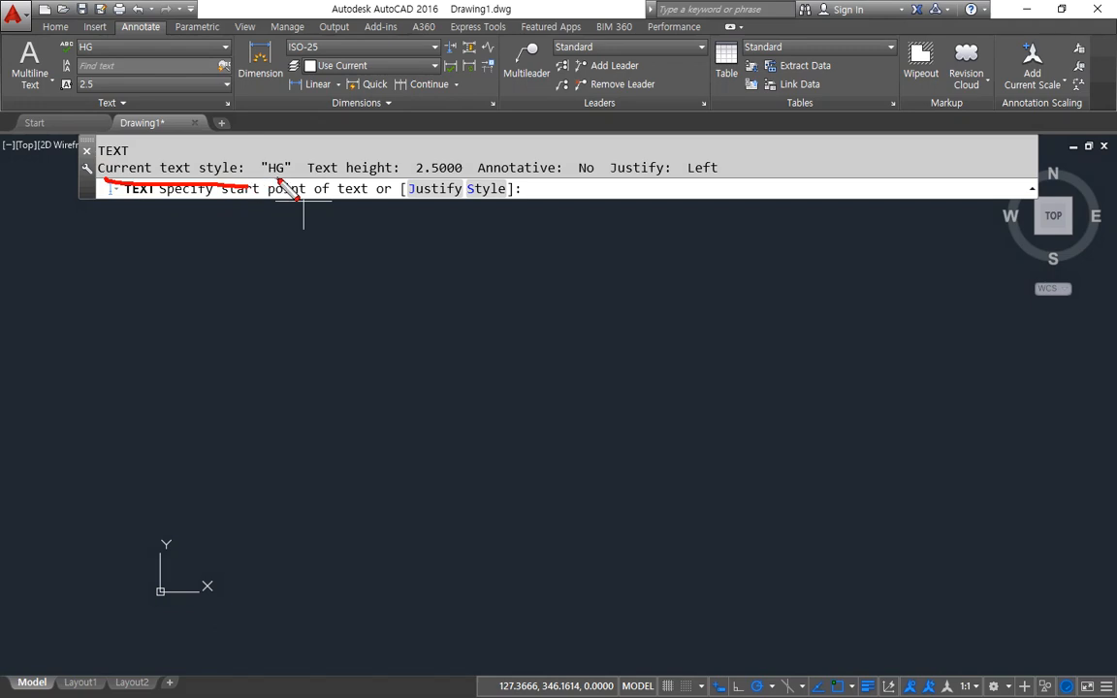
mouse_move(287, 155)
left_mouse_down()
mouse_move(260, 179)
mouse_move(306, 173)
mouse_move(263, 180)
mouse_move(418, 203)
mouse_move(386, 145)
mouse_move(452, 163)
mouse_move(431, 184)
mouse_move(509, 194)
mouse_move(558, 190)
mouse_move(598, 170)
mouse_move(503, 165)
left_mouse_up()
key("e")
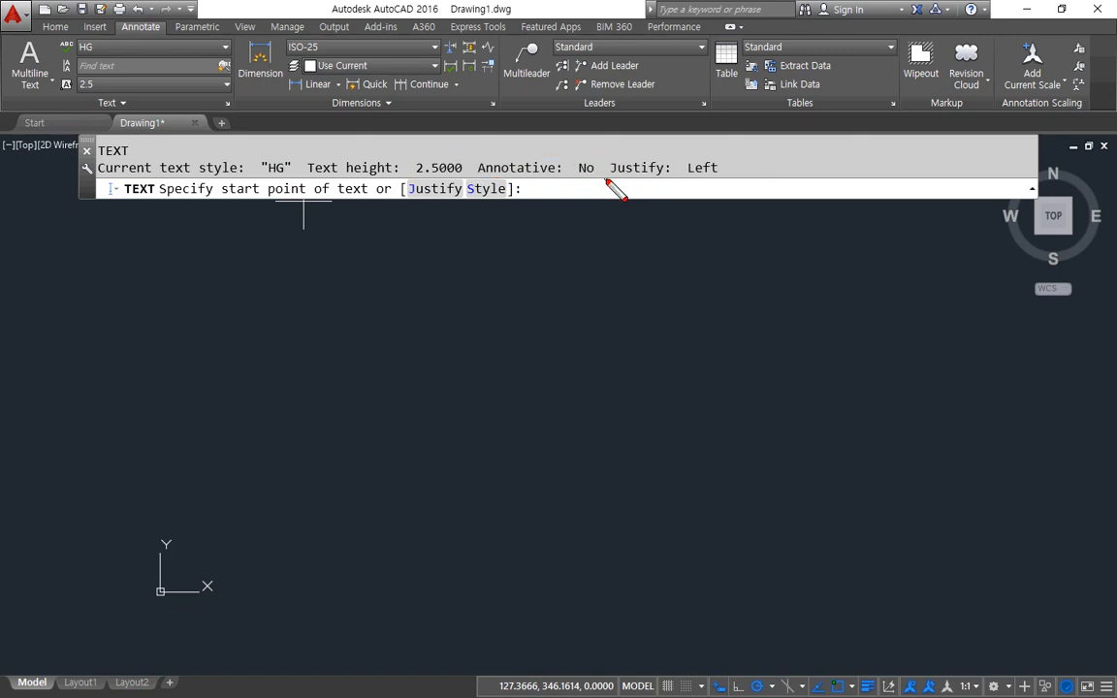
mouse_move(609, 177)
left_mouse_down()
mouse_move(722, 172)
mouse_move(693, 163)
mouse_move(619, 172)
left_mouse_up()
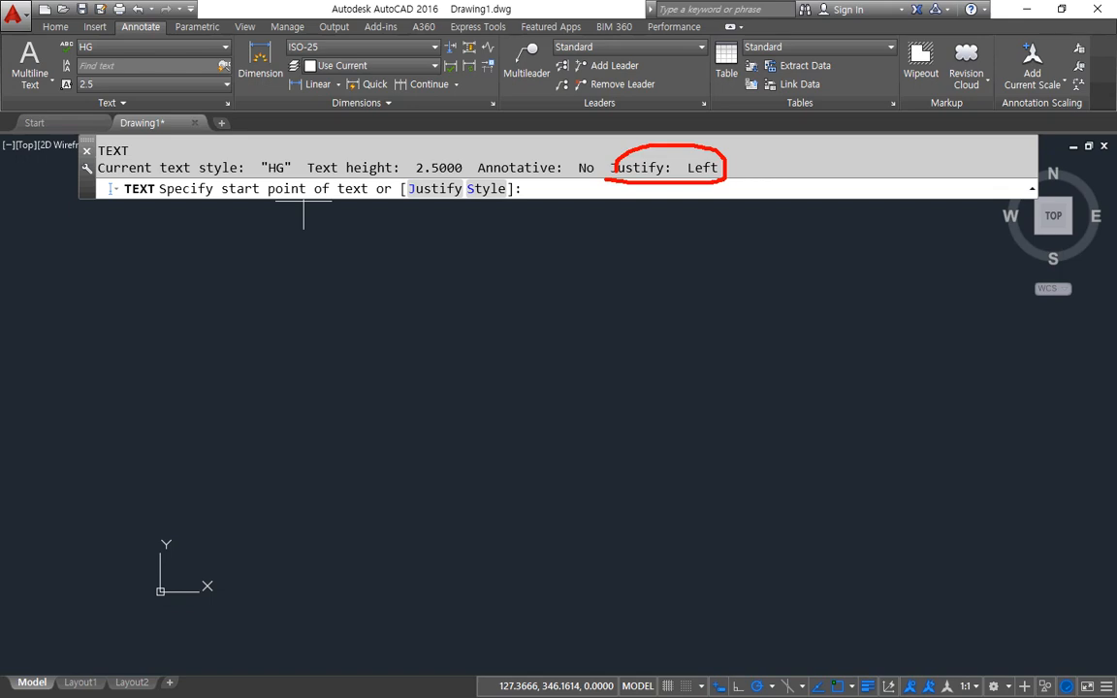
mouse_move(442, 210)
left_mouse_down()
mouse_move(417, 181)
mouse_move(452, 222)
left_mouse_up()
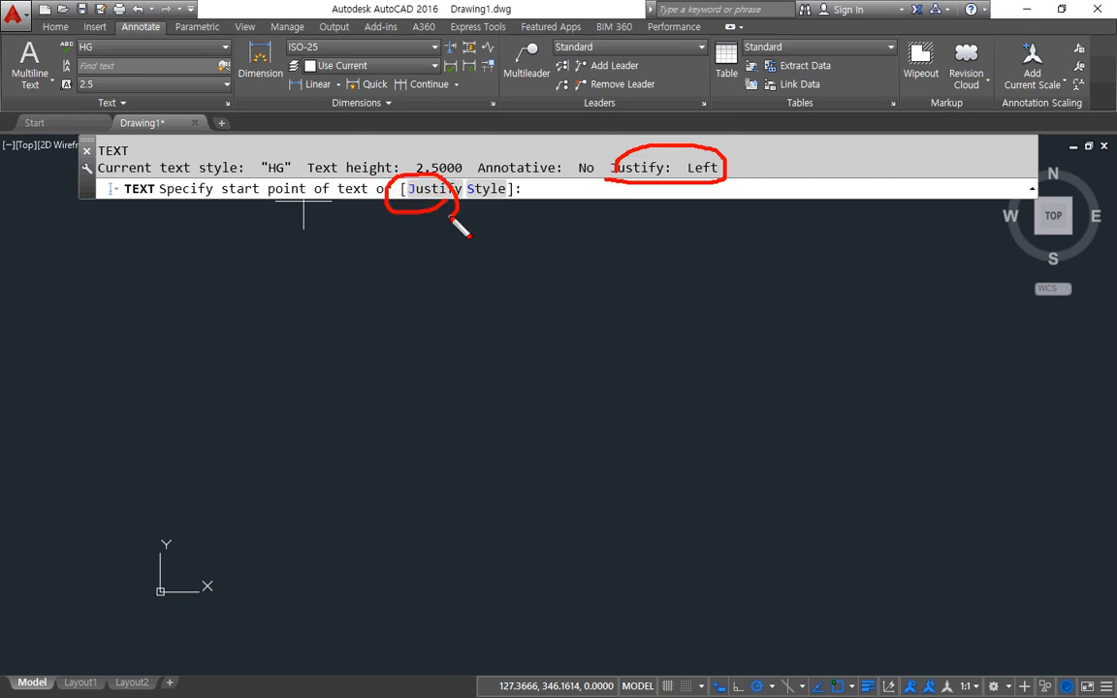
left_click(435, 188)
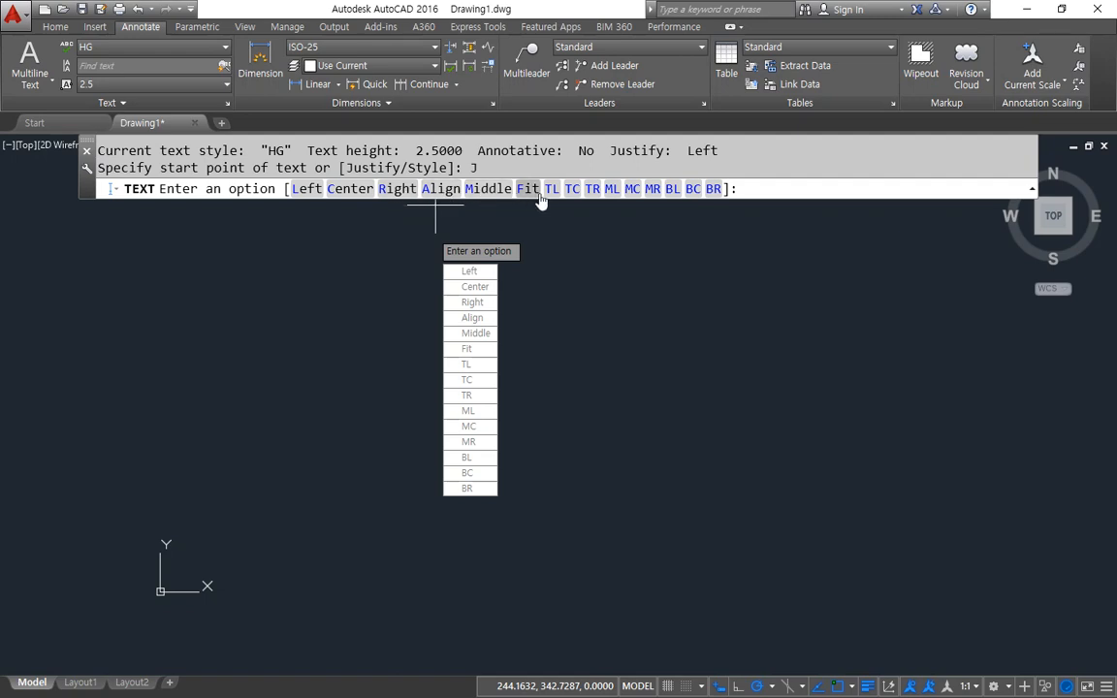
key("Escape")
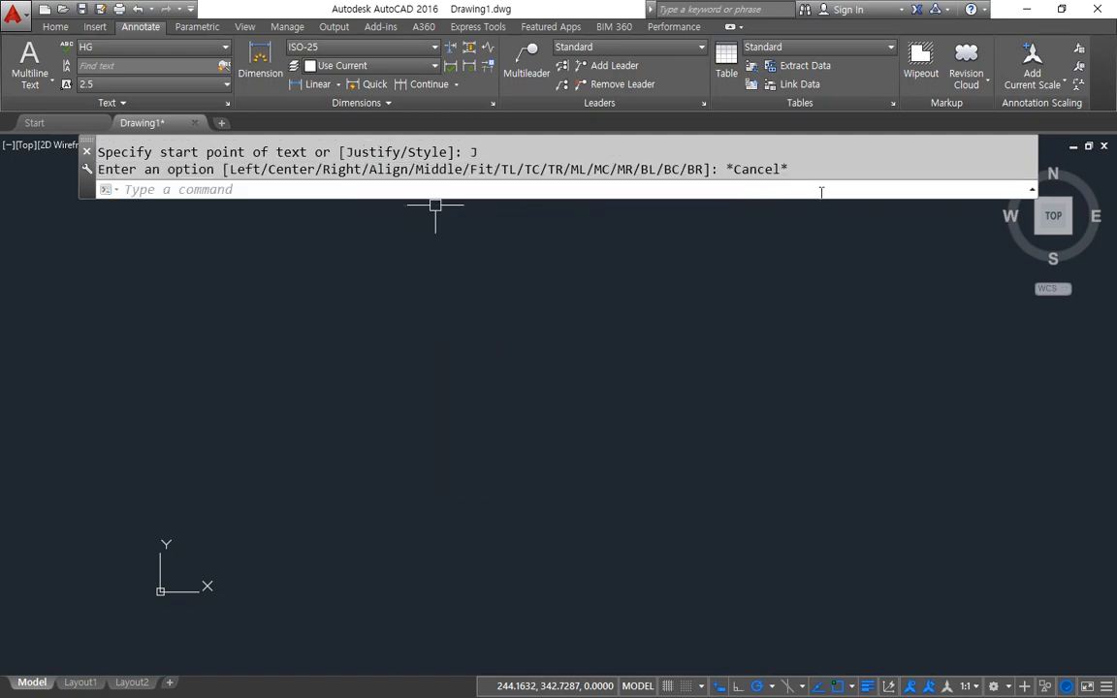
Start single-line text in the middle of the drawing area with height 2.5 and rotation angle 0
key("Return")
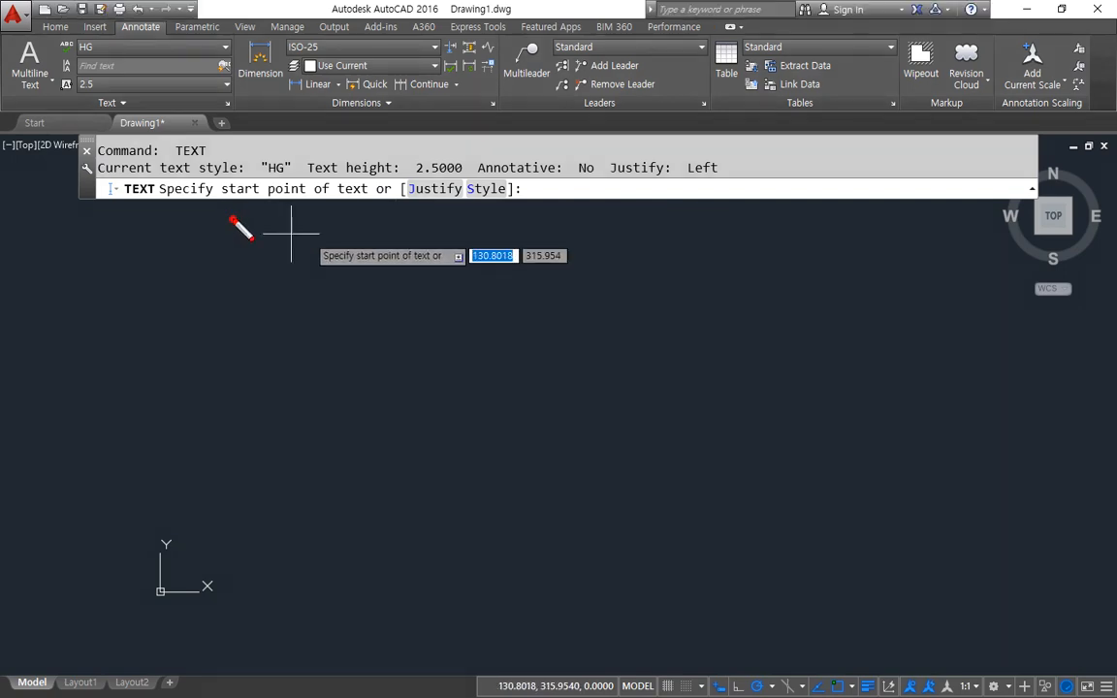
mouse_move(231, 220)
left_mouse_down()
mouse_move(218, 186)
mouse_move(349, 167)
mouse_move(310, 230)
mouse_move(231, 223)
left_mouse_up()
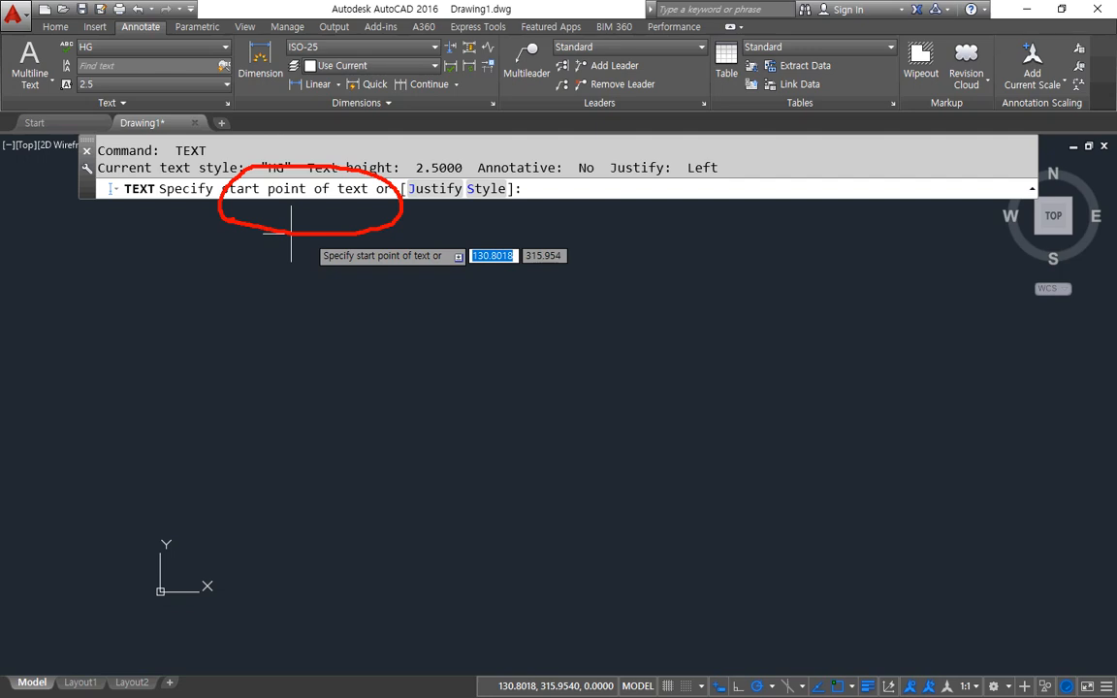
key("Escape")
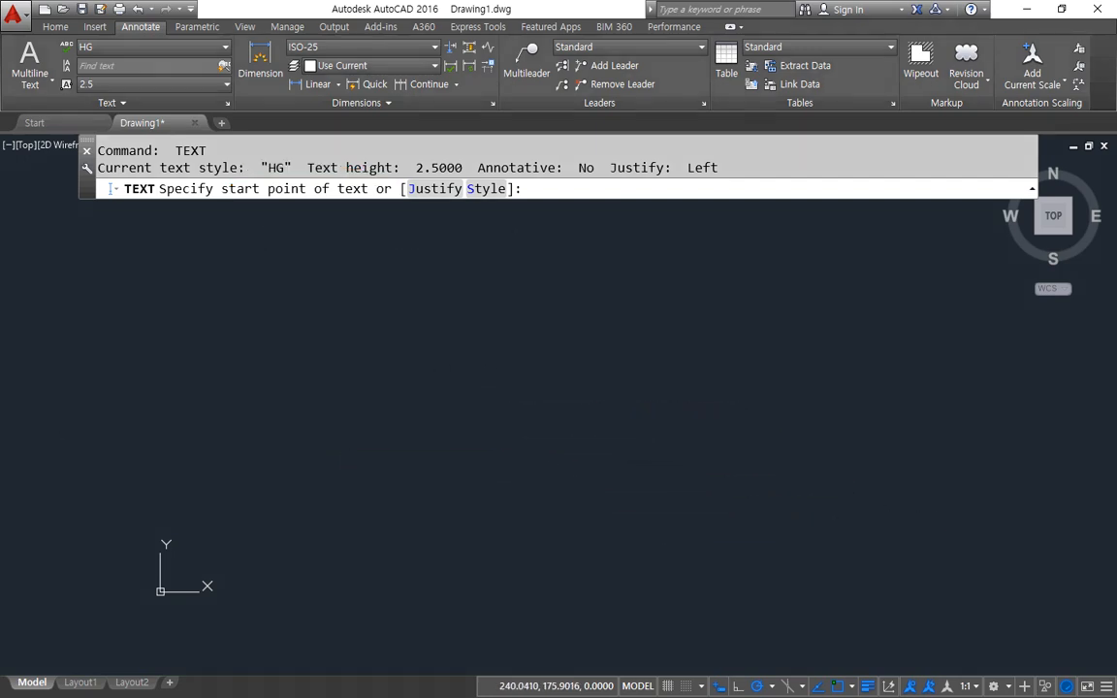
left_click(431, 393)
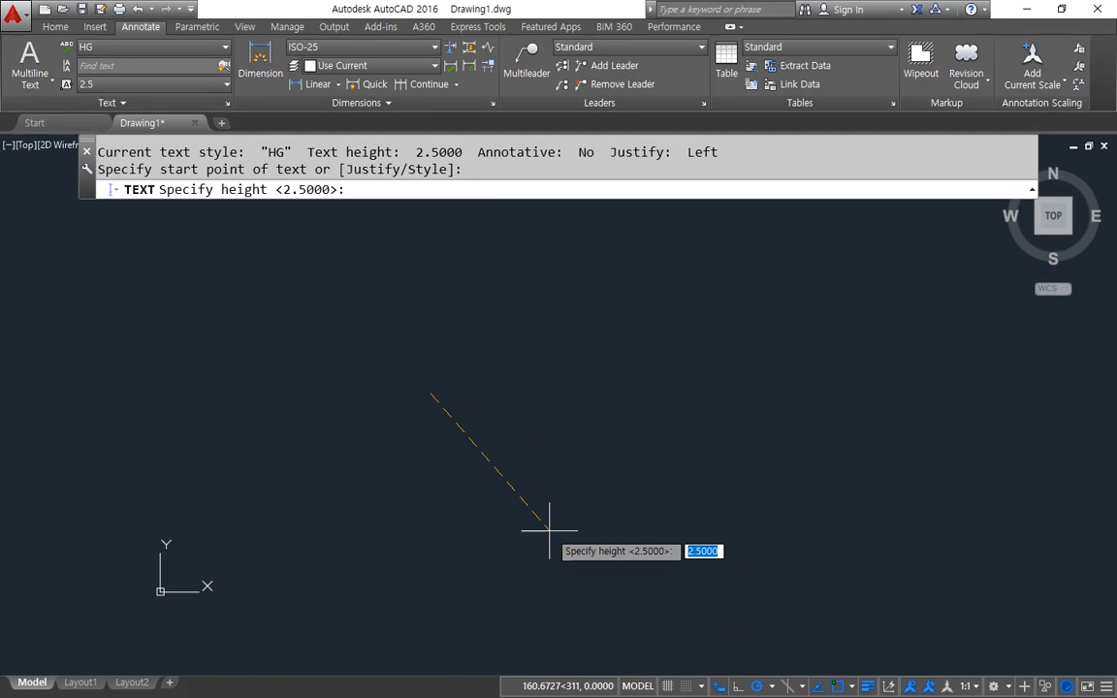
key("Return")
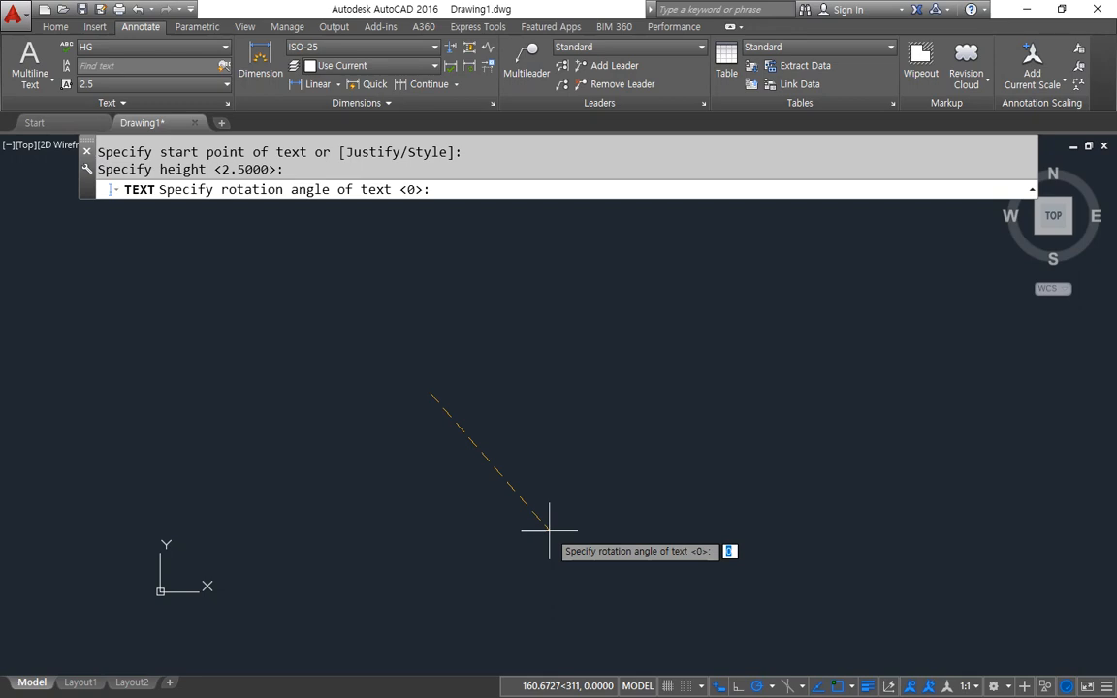
key("Return")
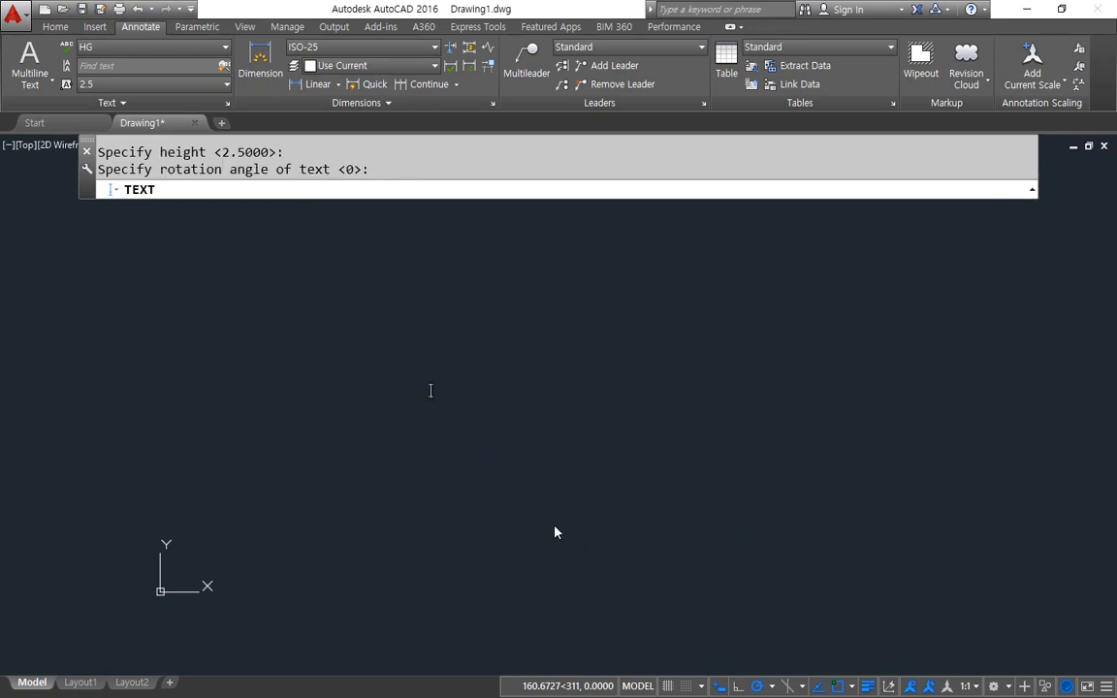
Enter "동해물과 백두산이" and "마르고 닳도록" as the first two lines of single-line text
scroll(434, 412, "up", 3)
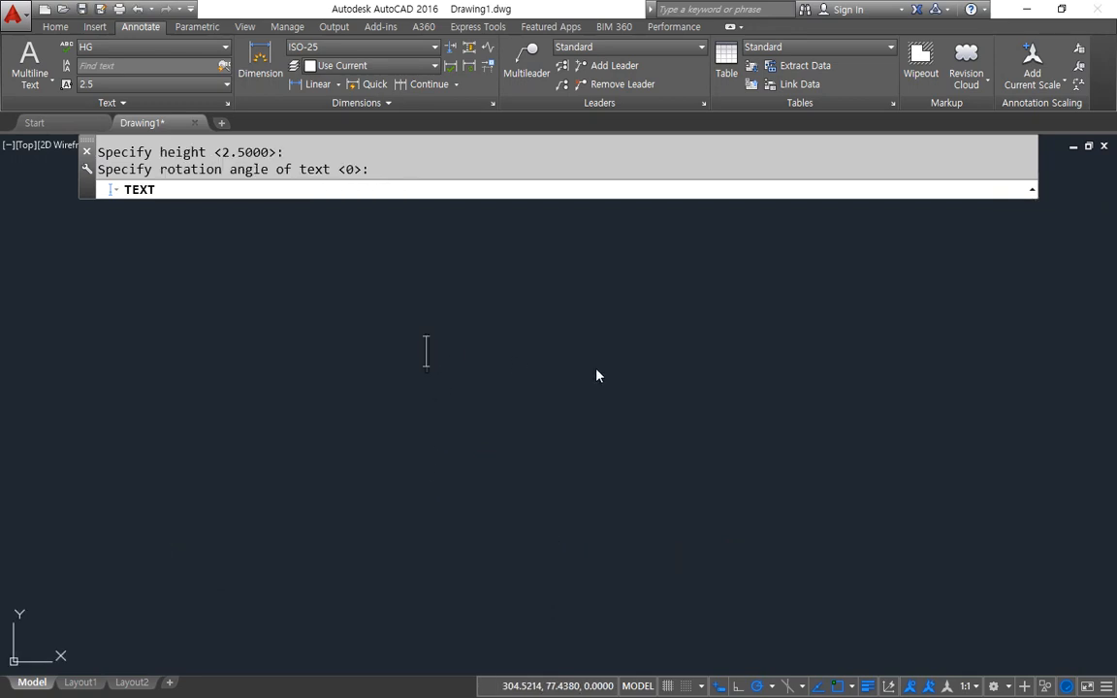
type("동")
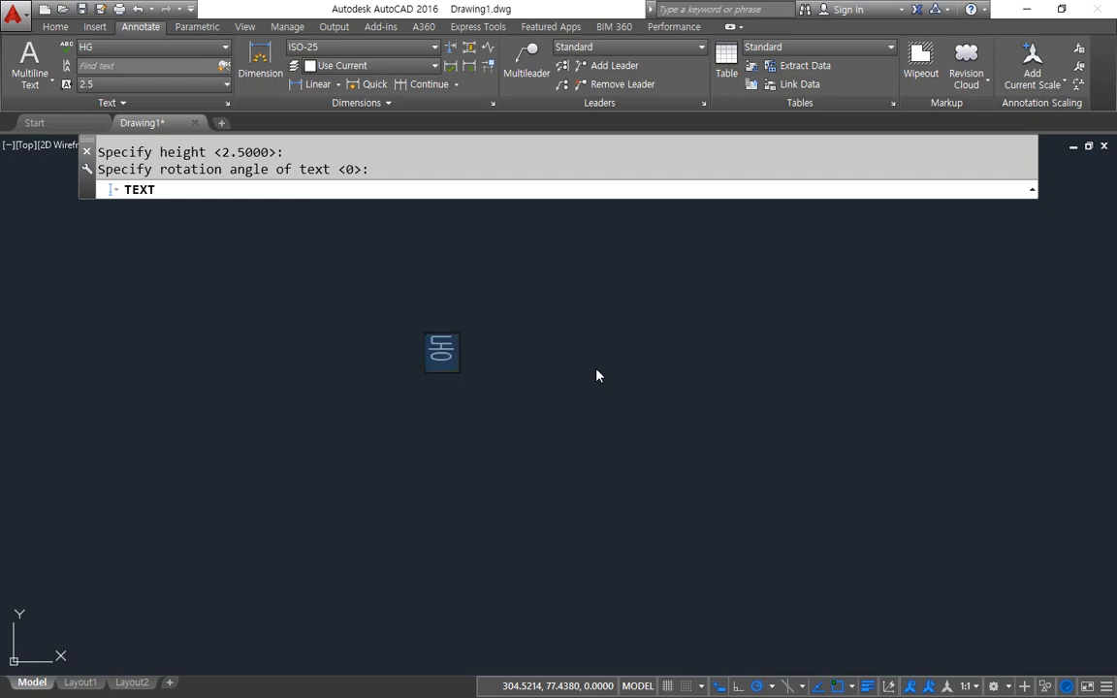
type("해물과 백듯")
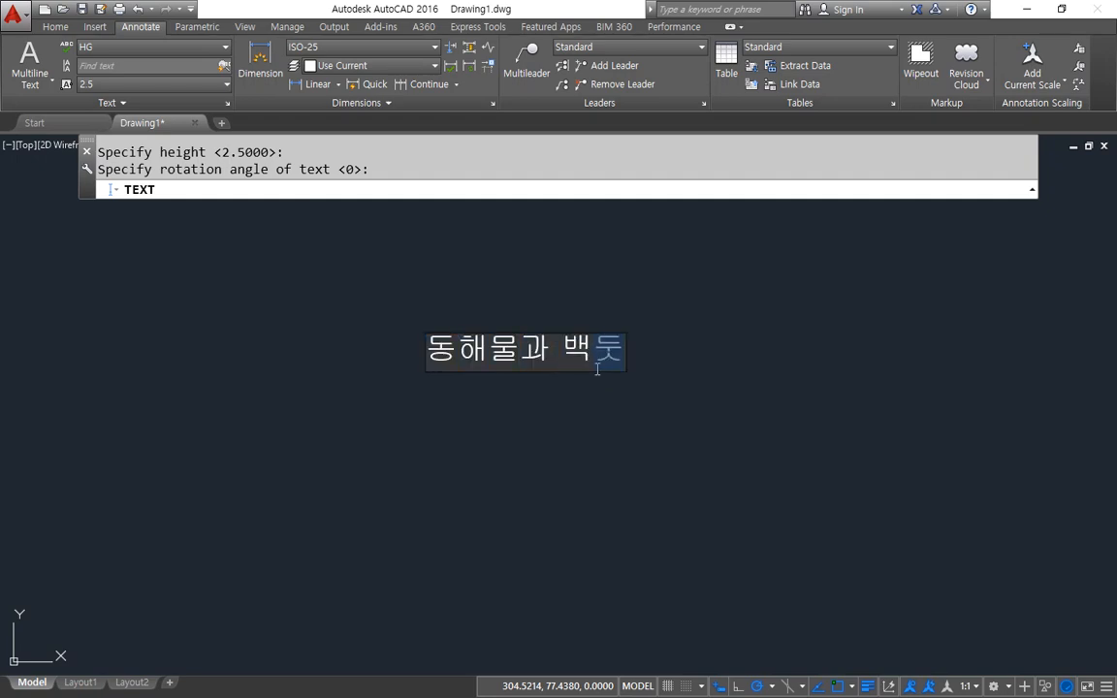
type("산이")
key("Return")
type("마르고 ")
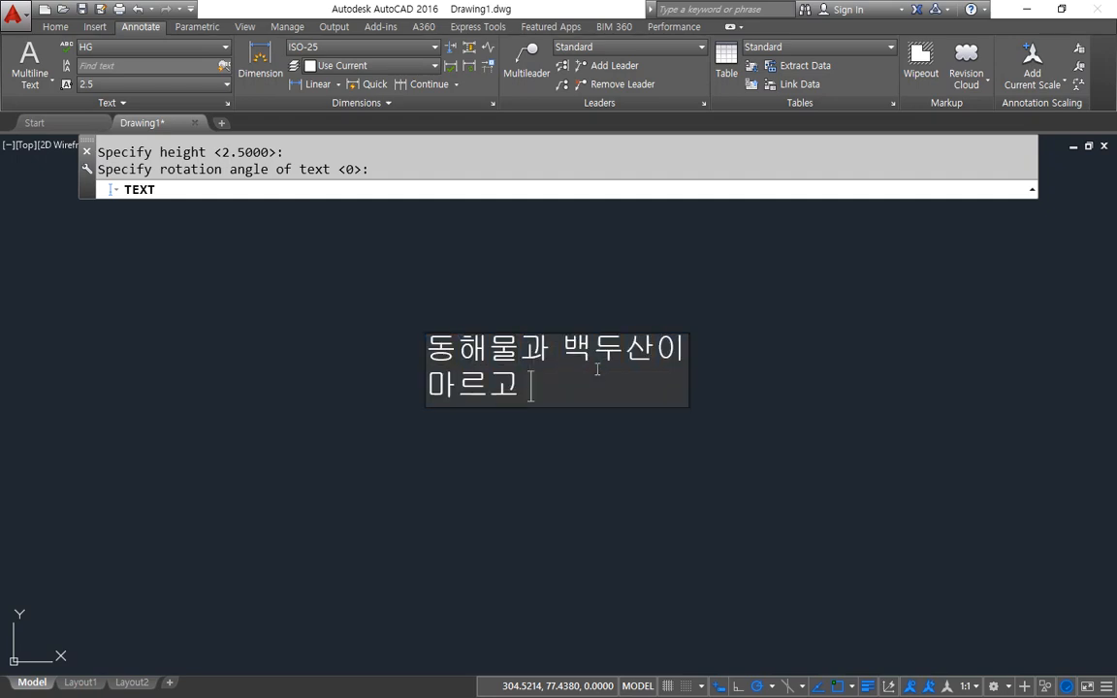
type("닳도록")
key("Return")
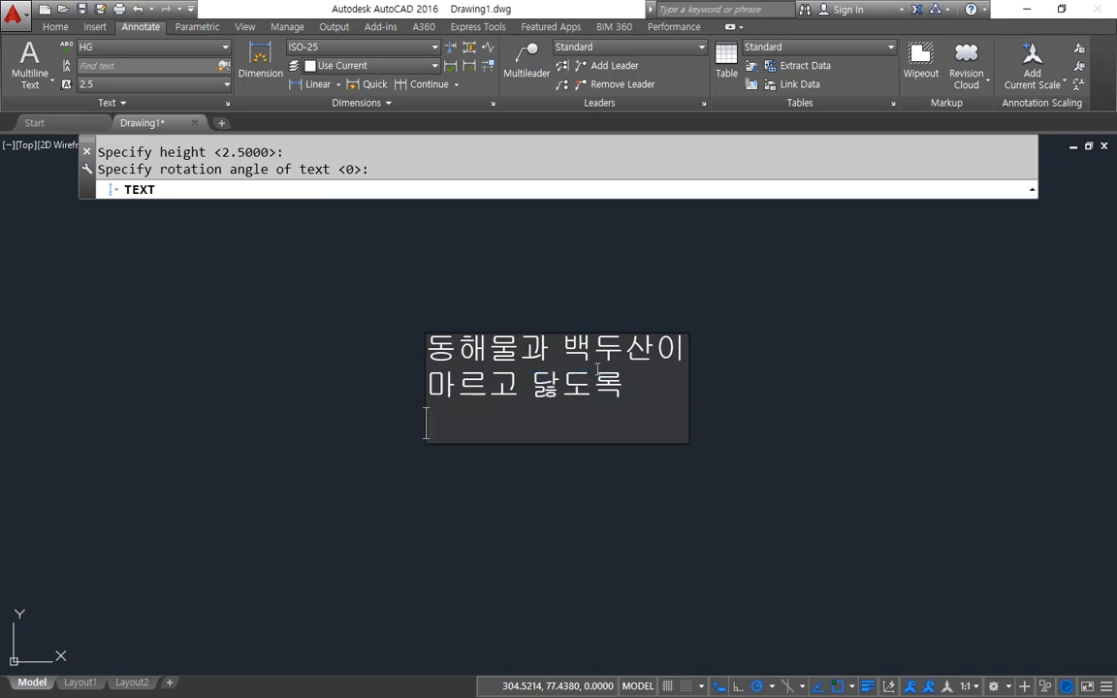
Add "하느님이 보우하사" and "우리나라 만세" as the third and fourth lines of the text
type("하느님이 ")
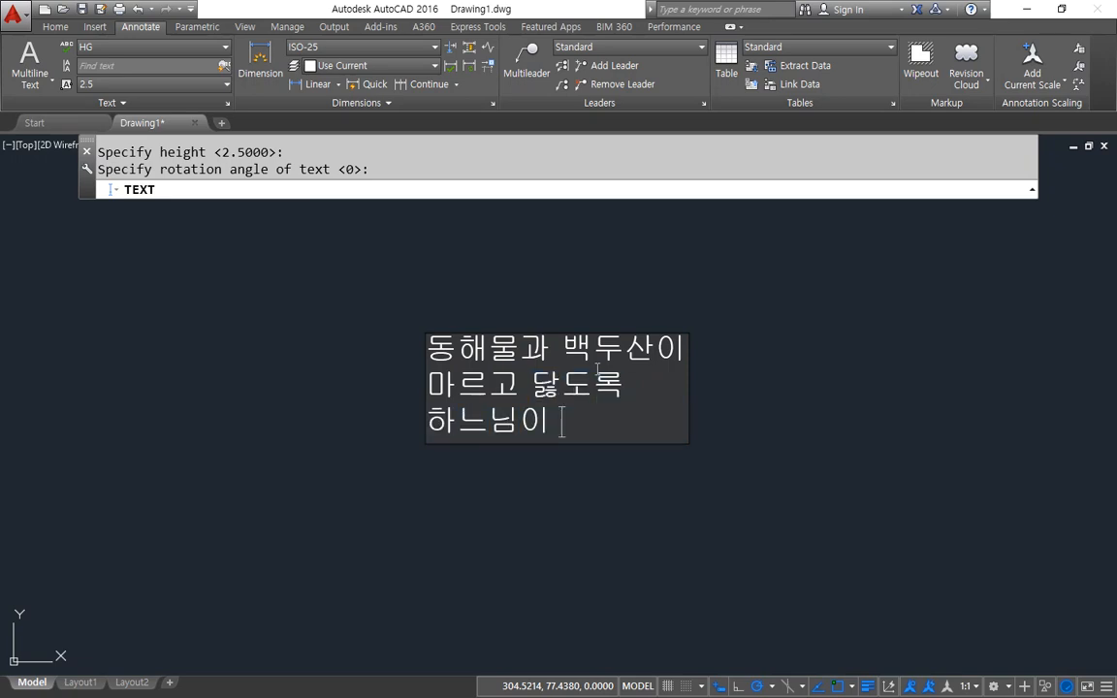
type("보우하사")
key("Return")
type("ㅜㅇ")
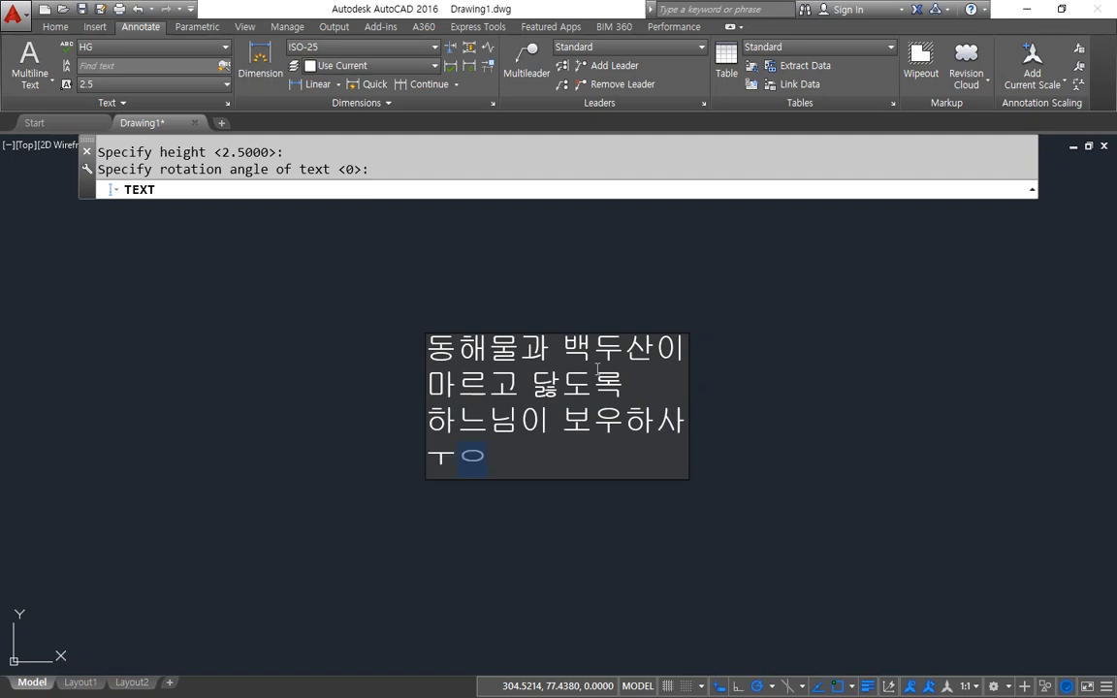
type("ㄹ")
key("BackSpace")
key("BackSpace")
key("BackSpace")
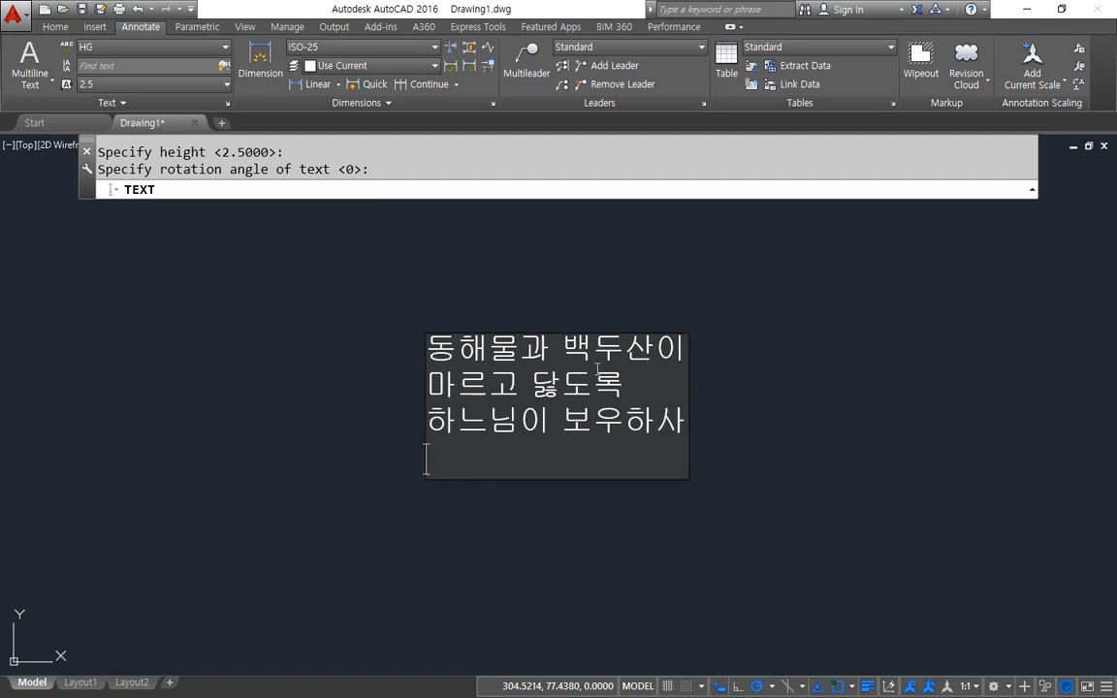
type("우리나라 마")
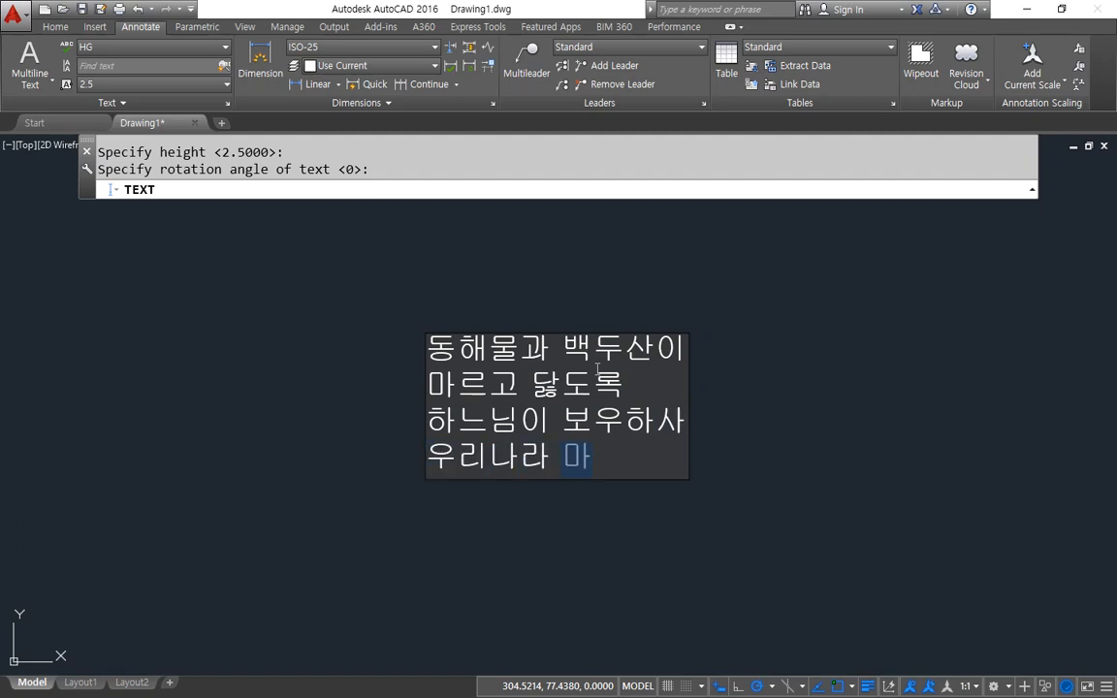
type("ㄴ세")
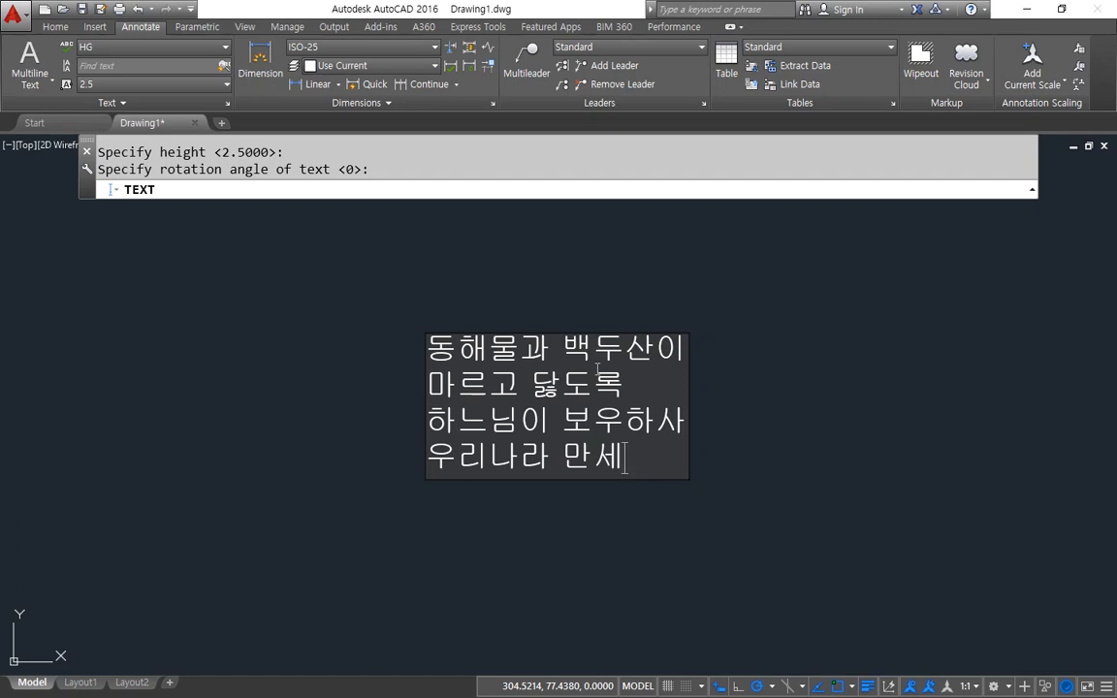
Delete all four lines of the single-line text being edited, keeping the text entry active
key("BackSpace")
key("BackSpace")
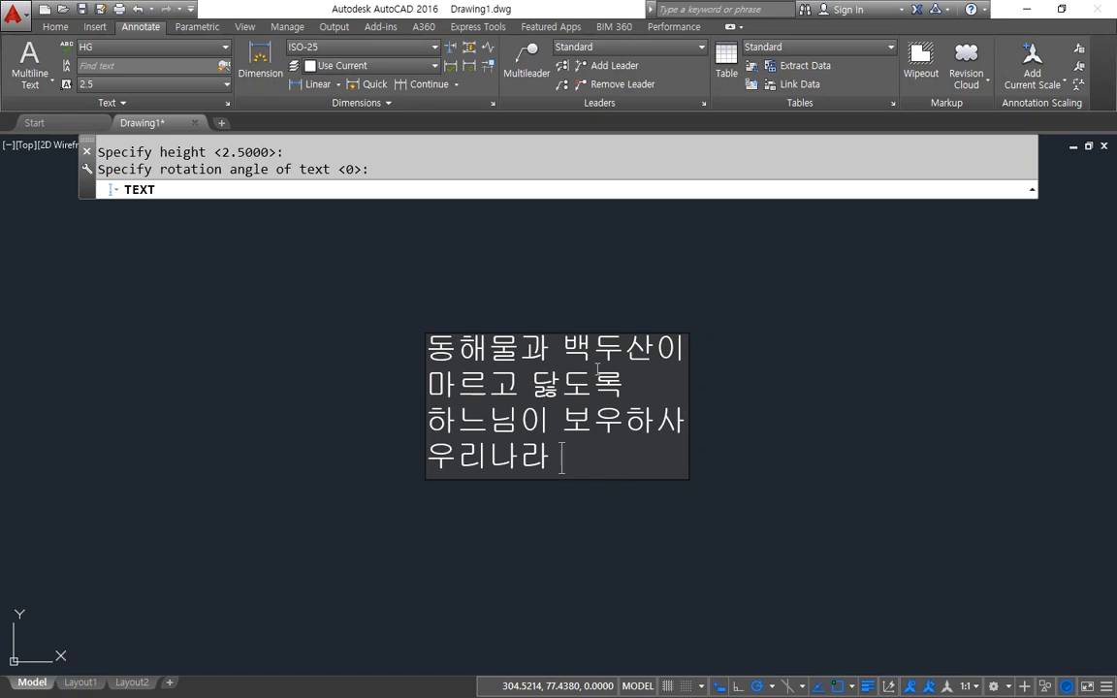
key("BackSpace")
key("BackSpace")
key("BackSpace")
key("BackSpace")
key("BackSpace")
key("BackSpace")
key("BackSpace")
key("BackSpace")
key("BackSpace")
key("BackSpace")
key("BackSpace")
key("BackSpace")
key("BackSpace")
key("BackSpace")
key("BackSpace")
key("BackSpace")
key("BackSpace")
key("BackSpace")
key("BackSpace")
key("BackSpace")
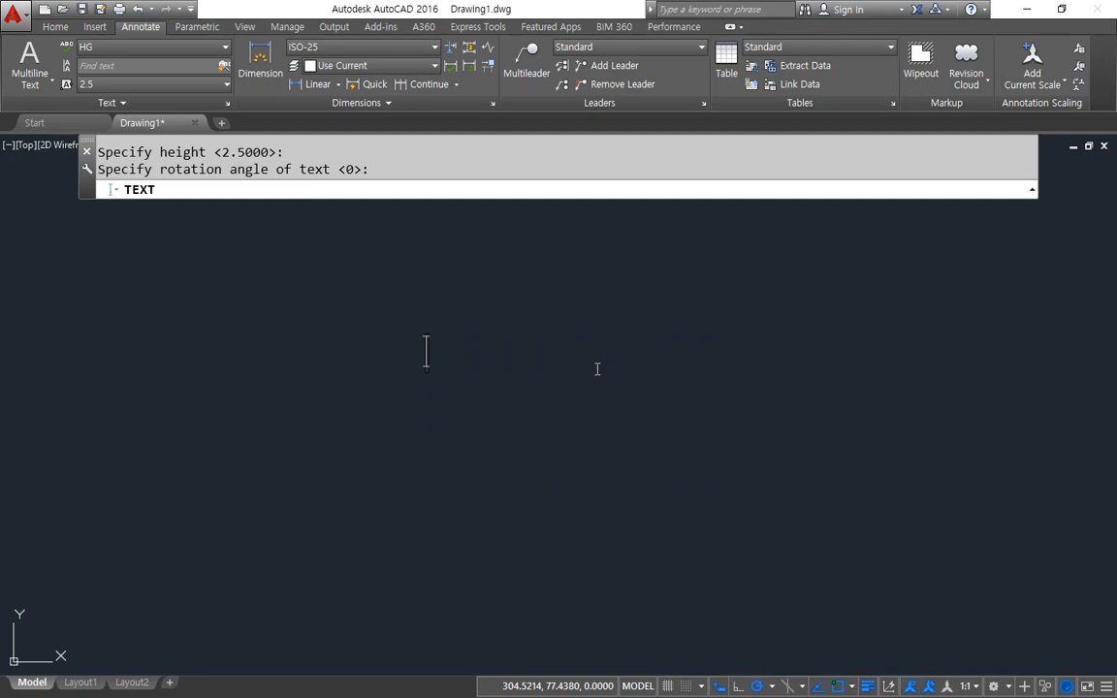
Enter "울릉도 동남쪽" and "뱃길따라 200리" as the first two lines of the single-line text
type("우")
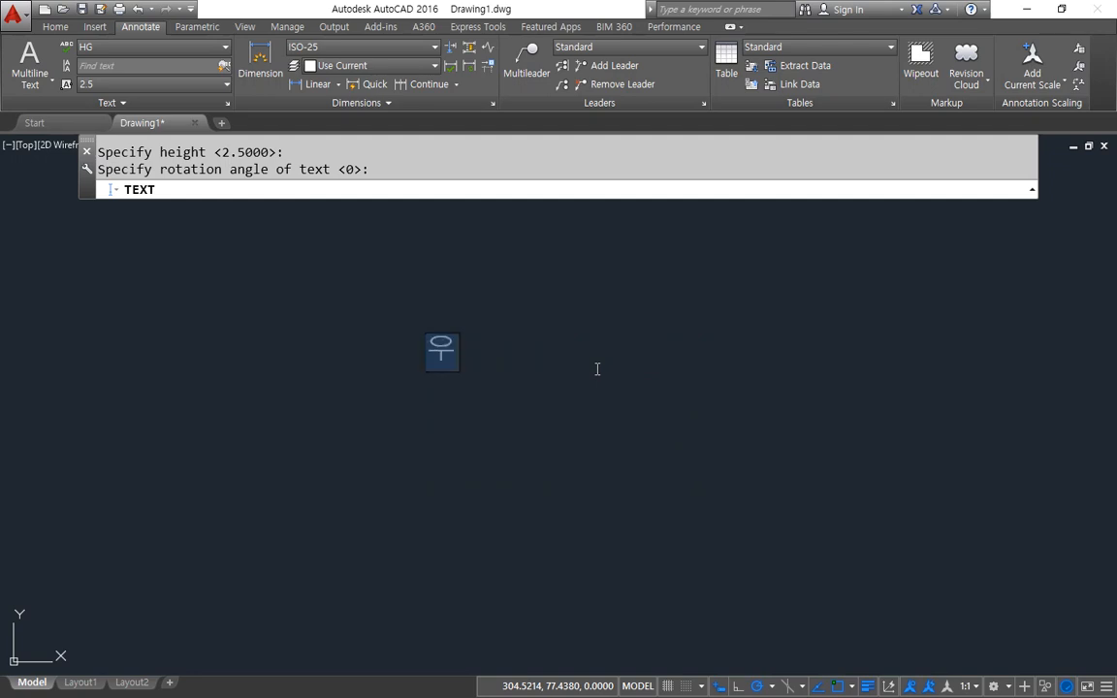
type("ㄹ릉도")
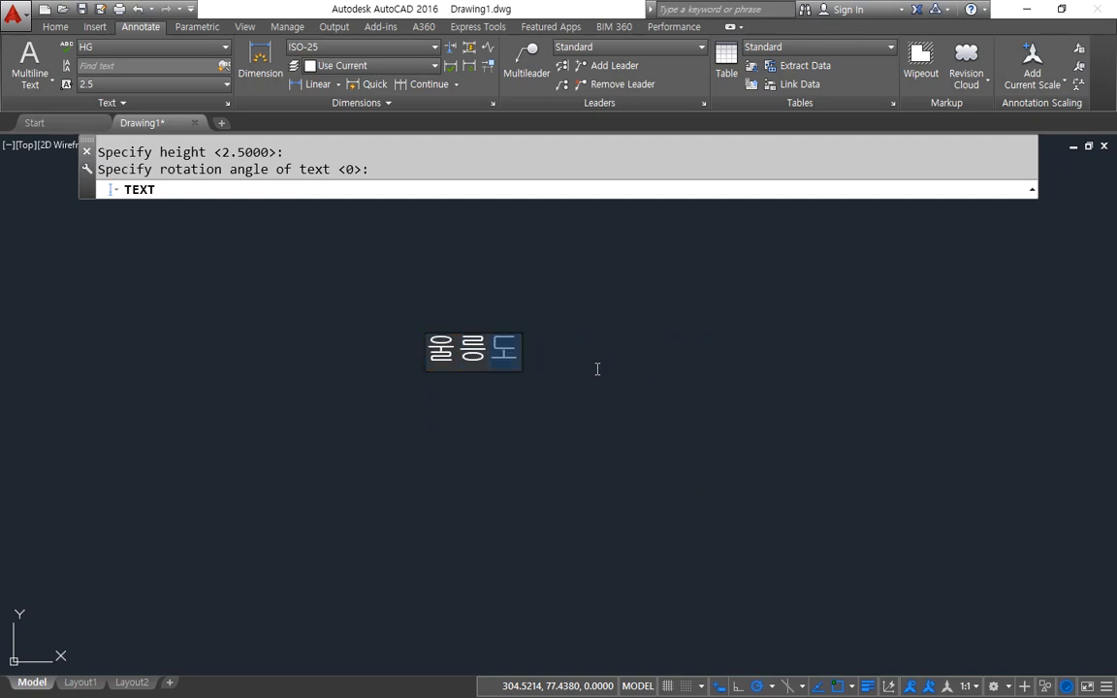
type(" 동남쪽")
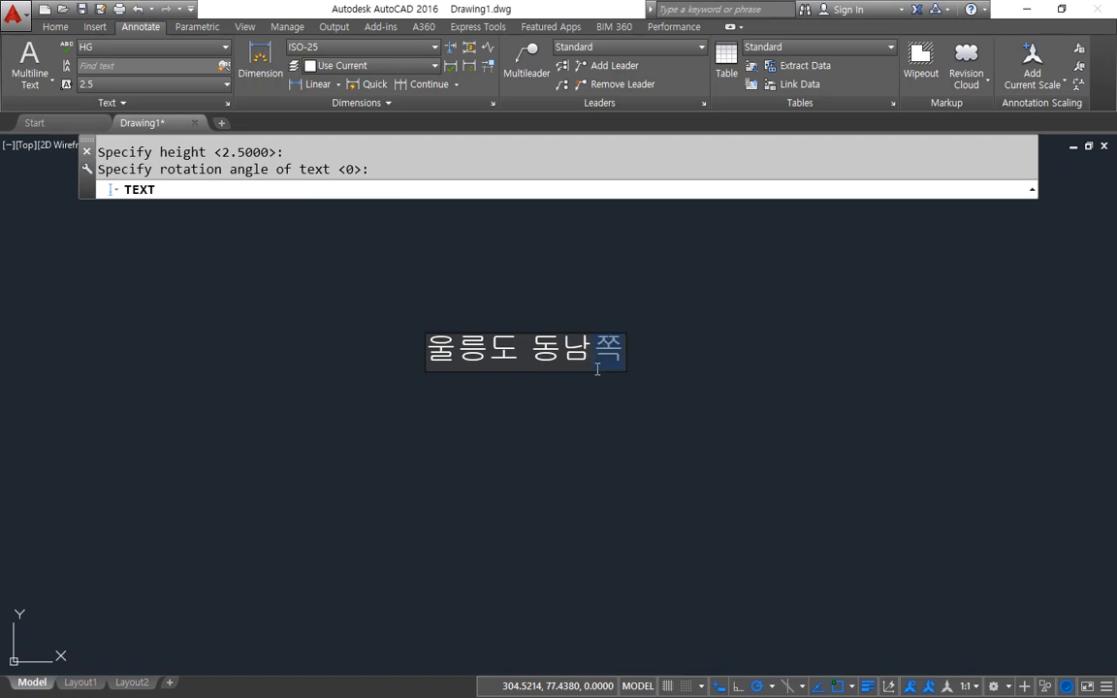
key("Return")
type("뱃길딸")
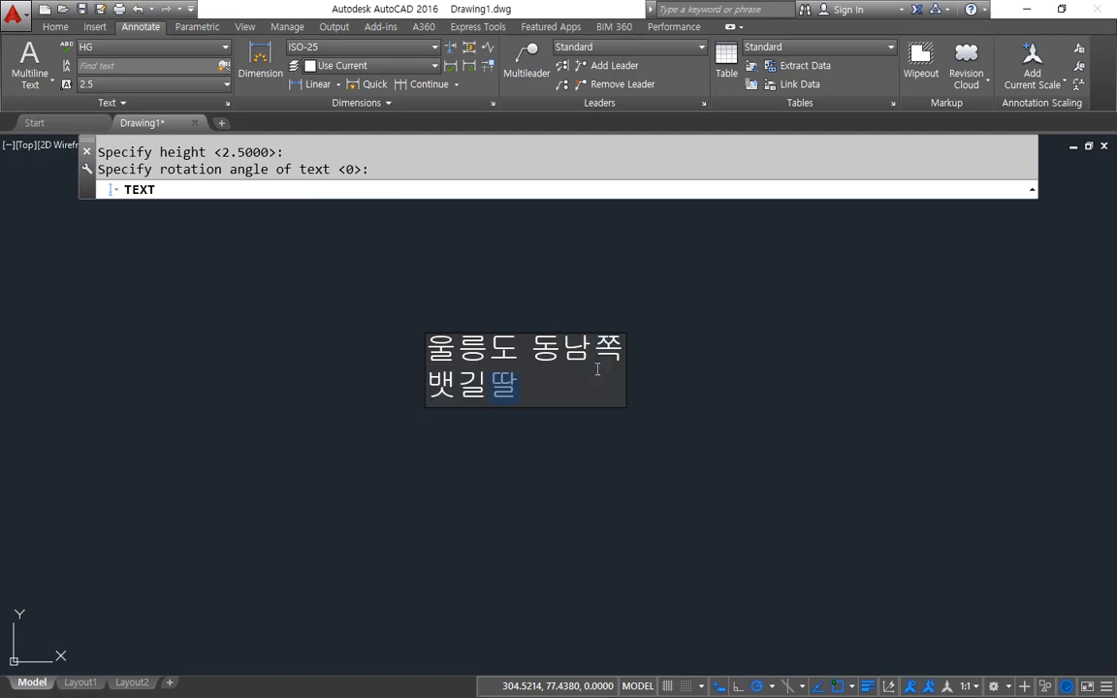
type("라 200리")
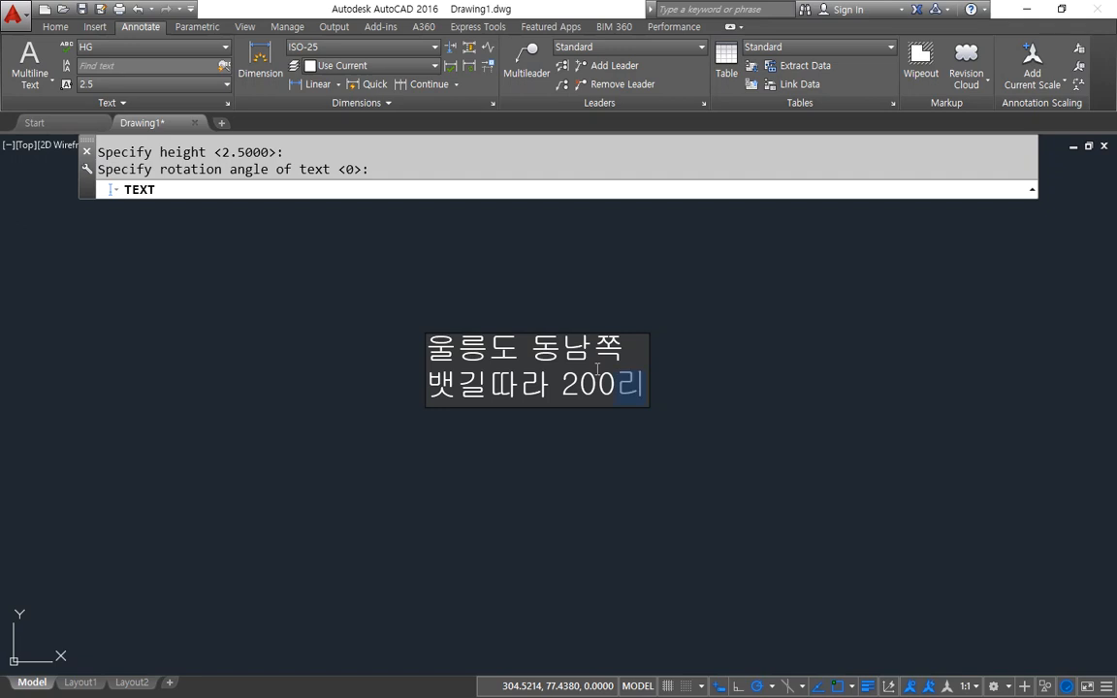
Add "외로운 섬하나" as the third line and finish the single-line text
key("Return")
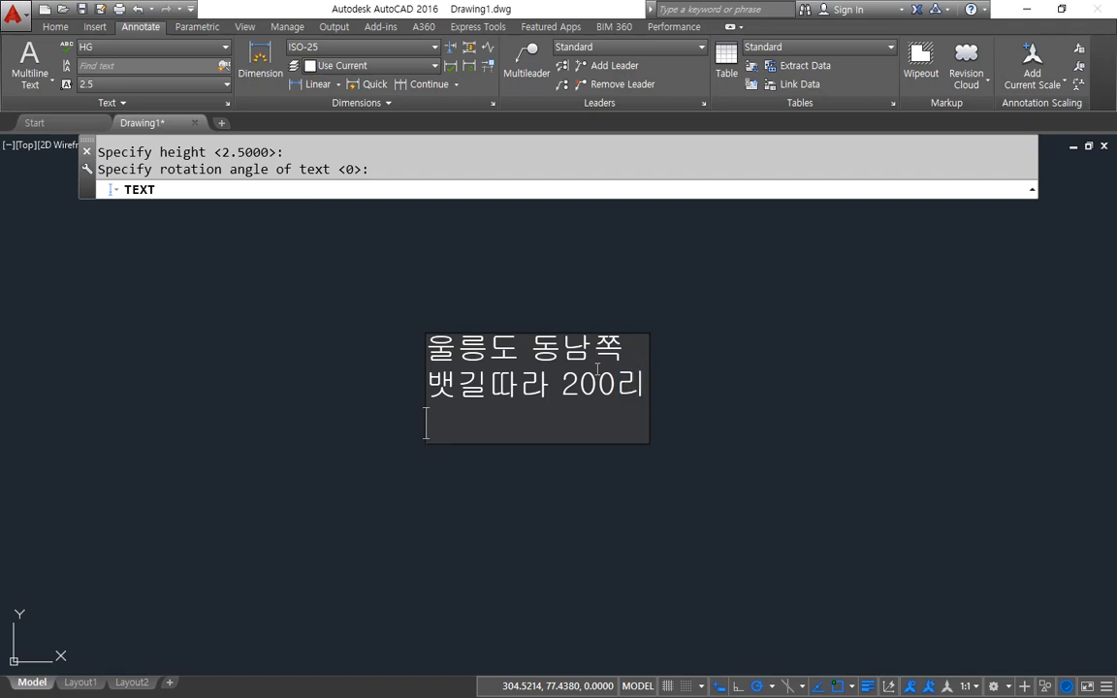
type("외로운 섬")
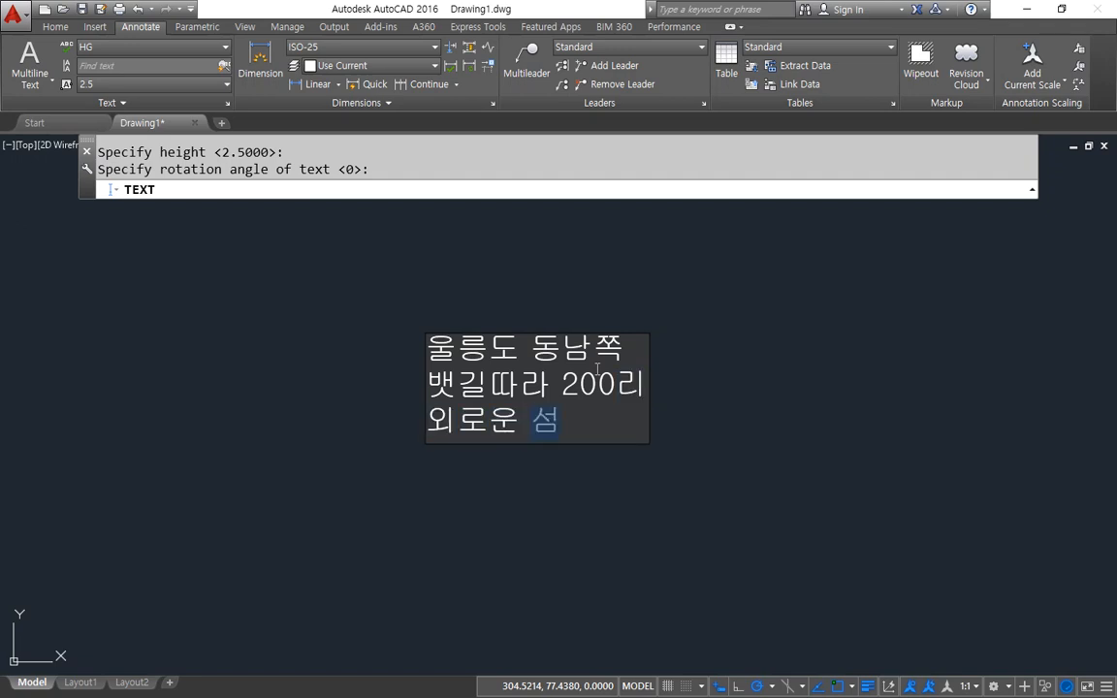
type("하나")
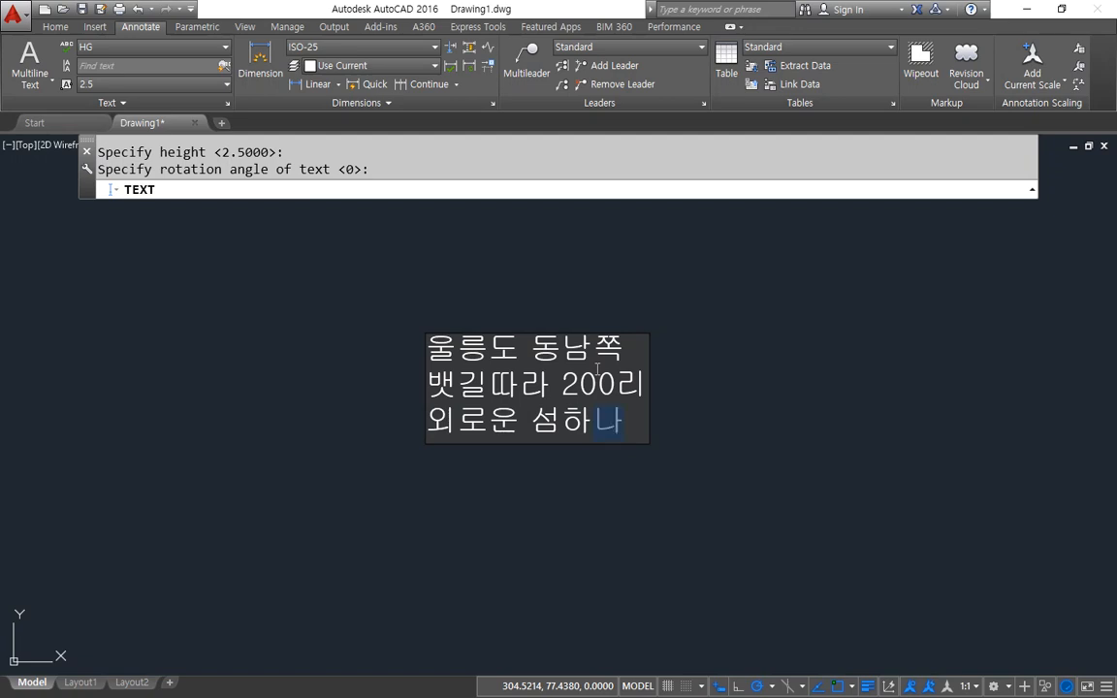
key("Return")
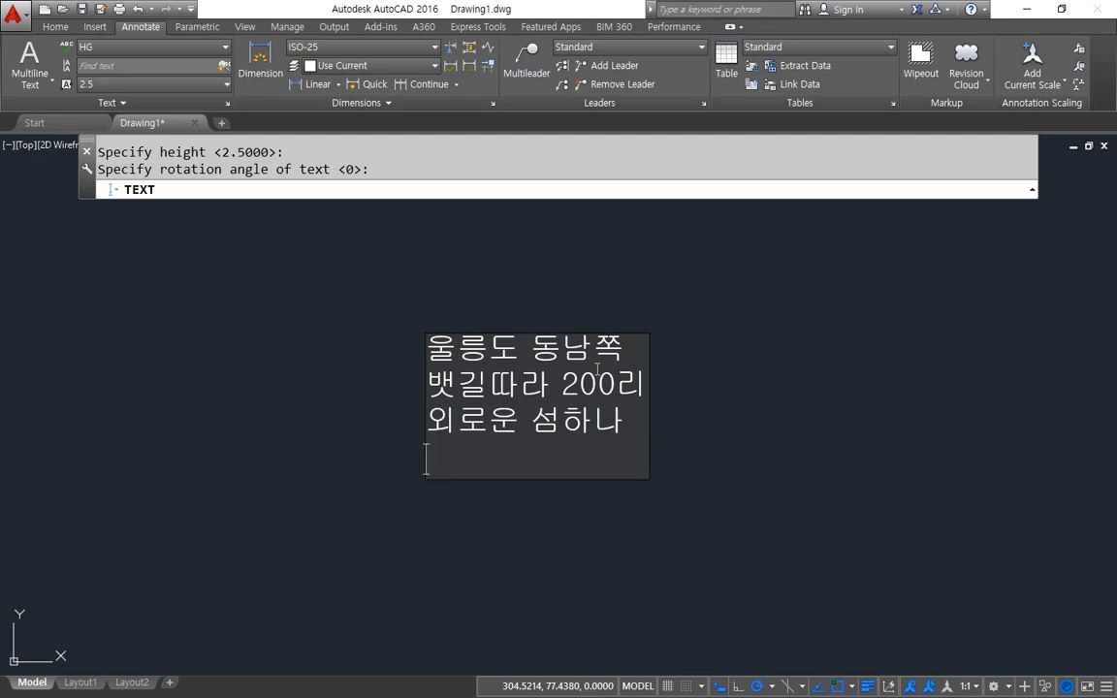
key("Return")
scroll(490, 335, "up", 6)
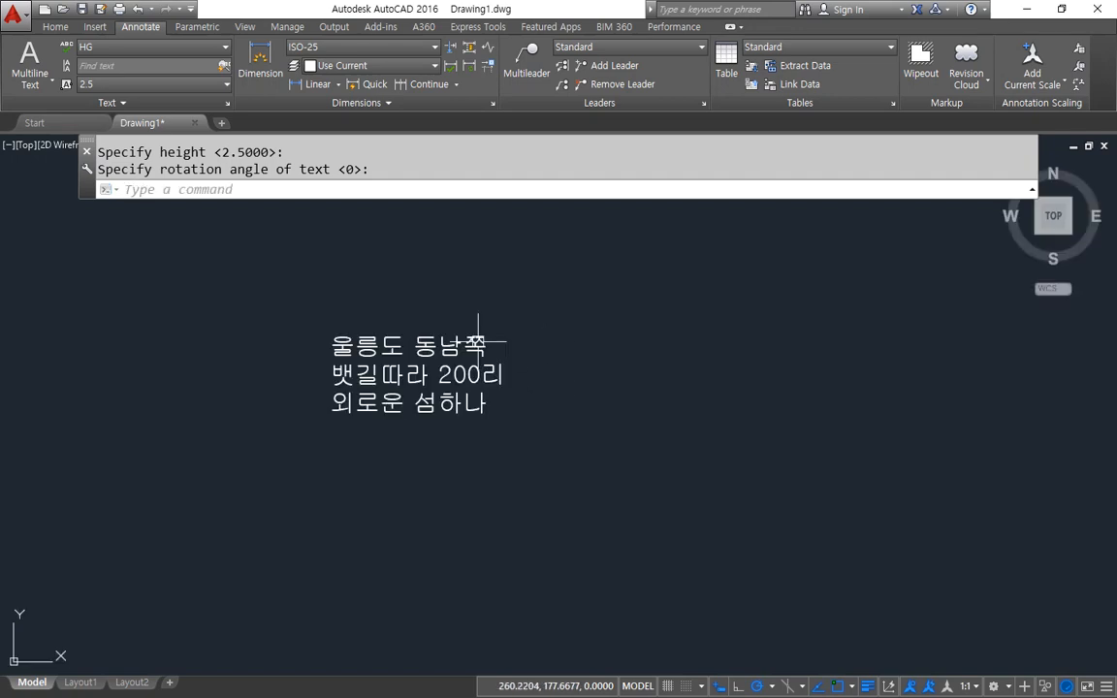
Move the "울릉도 동남쪽" line upward, away from the two lines below it
left_click(477, 347)
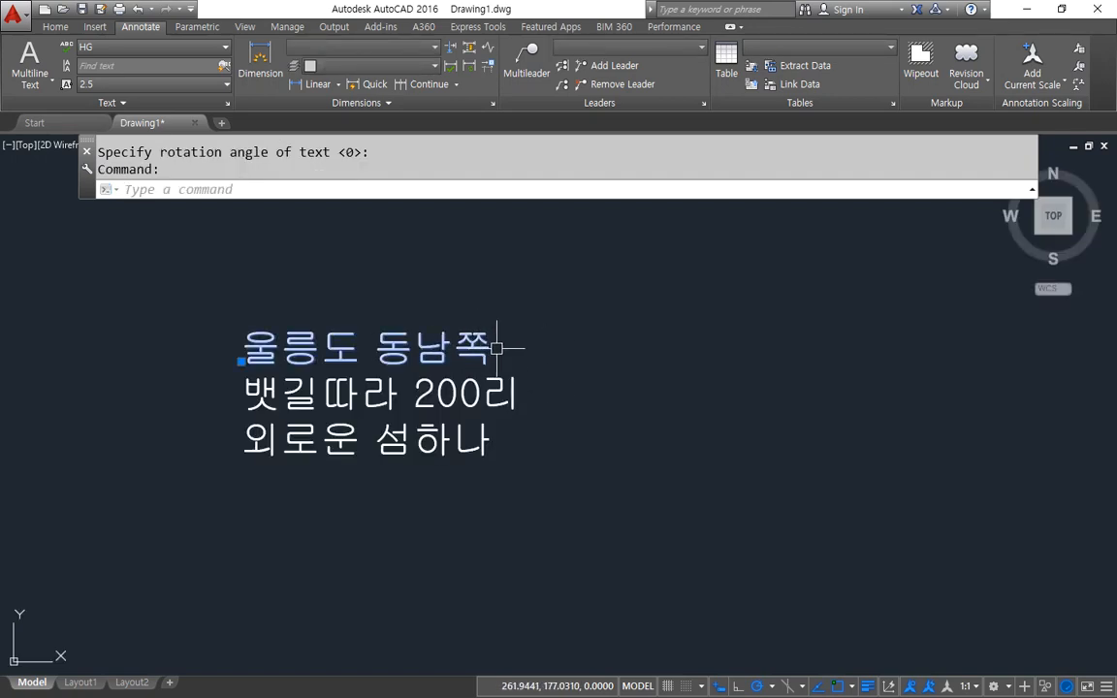
type("m")
key("Return")
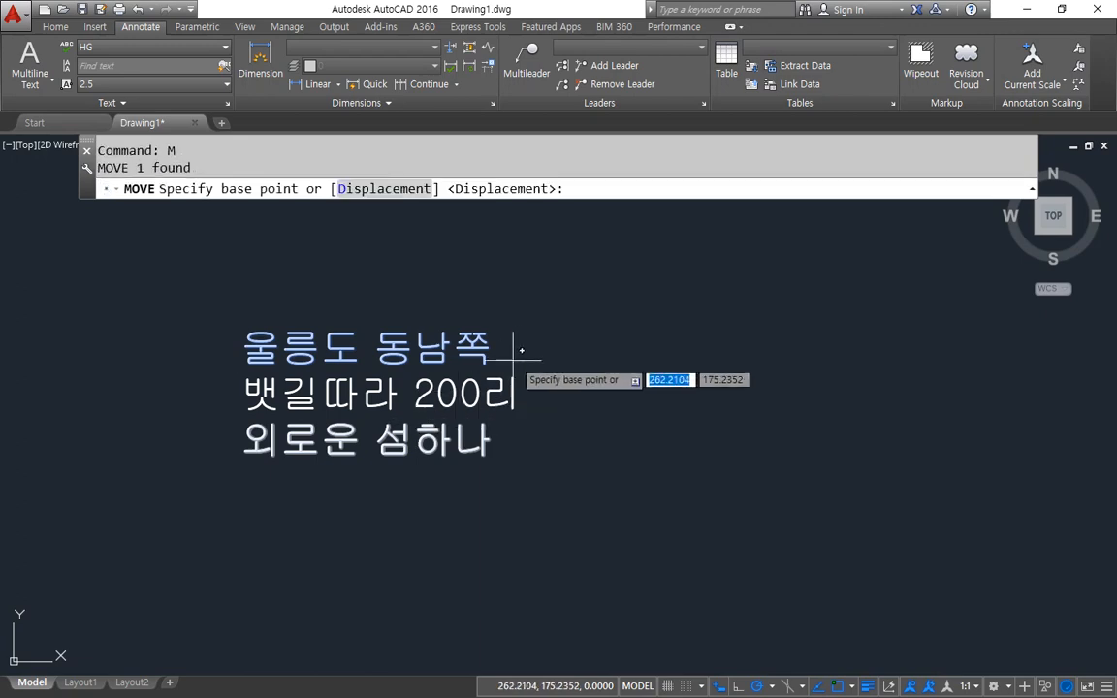
left_click(513, 355)
left_click(525, 306)
Move the "외로운 섬하나" line about 8.15 units downward, away from the "뱃길따라 200리" line
key("Return")
left_click(478, 421)
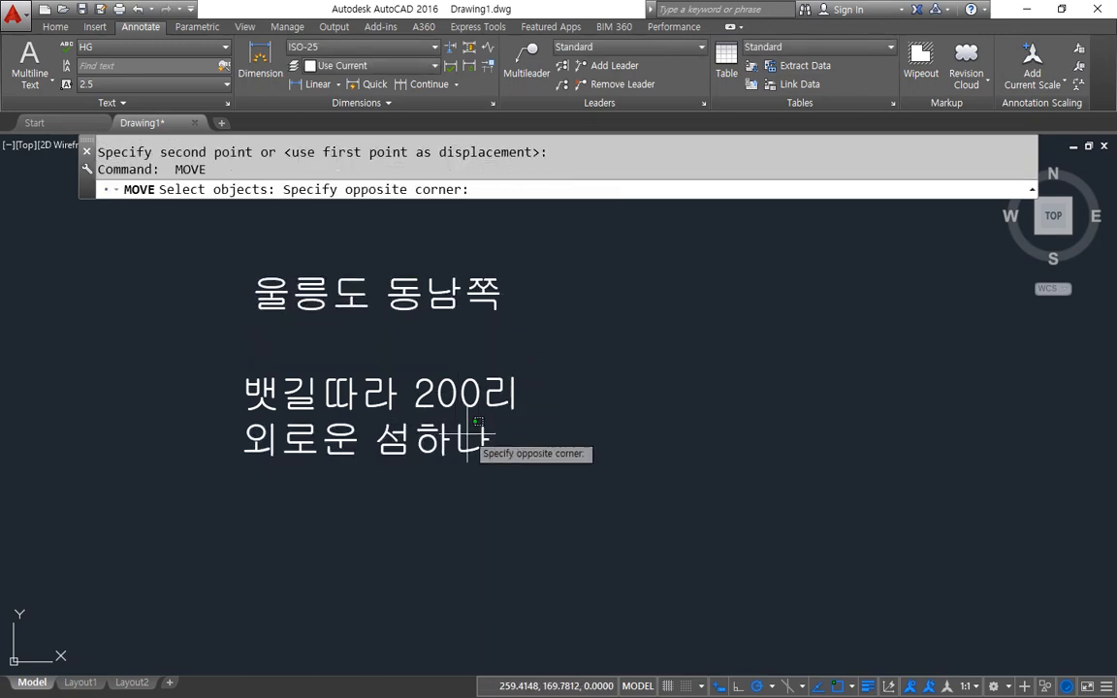
left_click(451, 463)
key("Return")
left_click(559, 449)
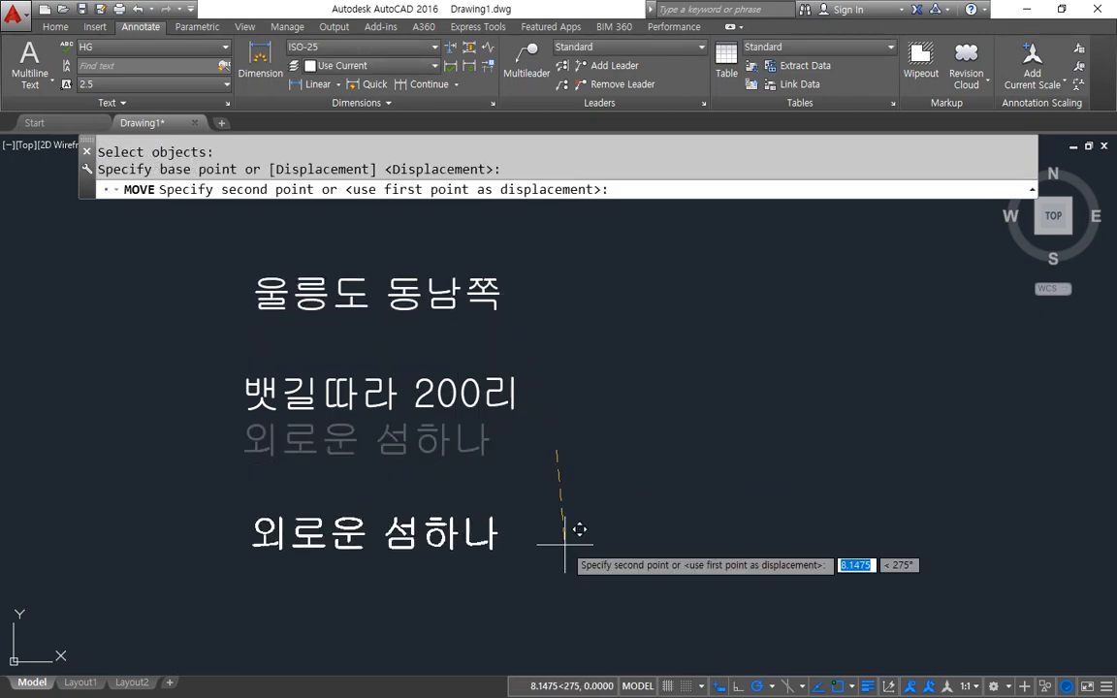
left_click(565, 544)
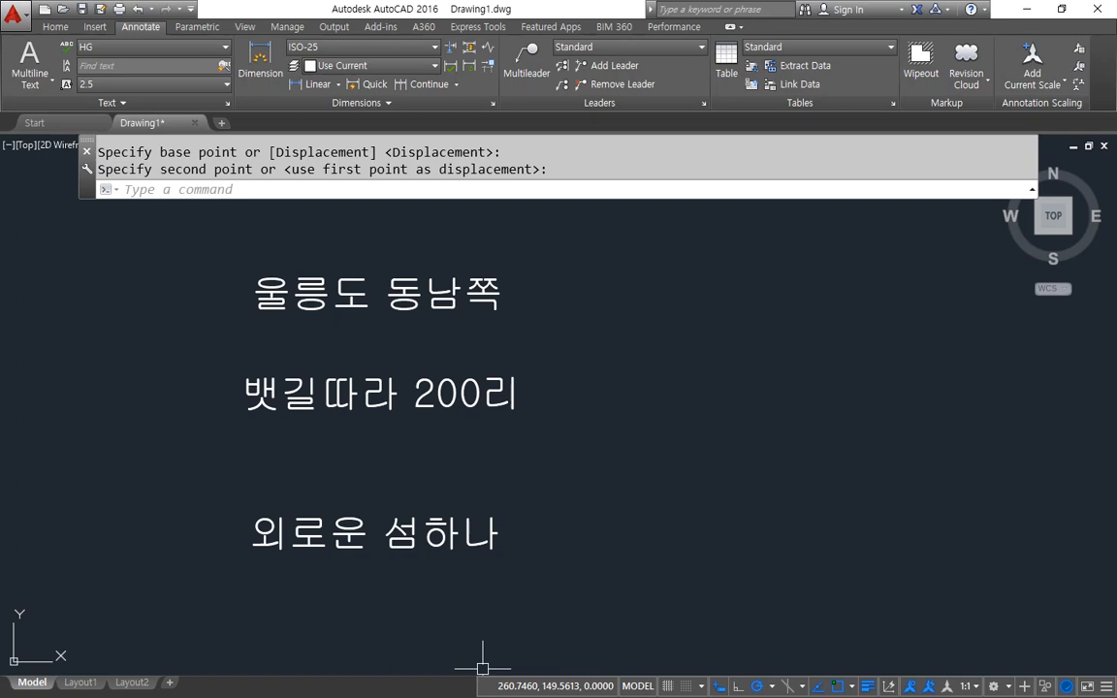
Start single-line text beside the "울릉도 동남쪽" line with height 2.5 and rotation angle 0
key("space")
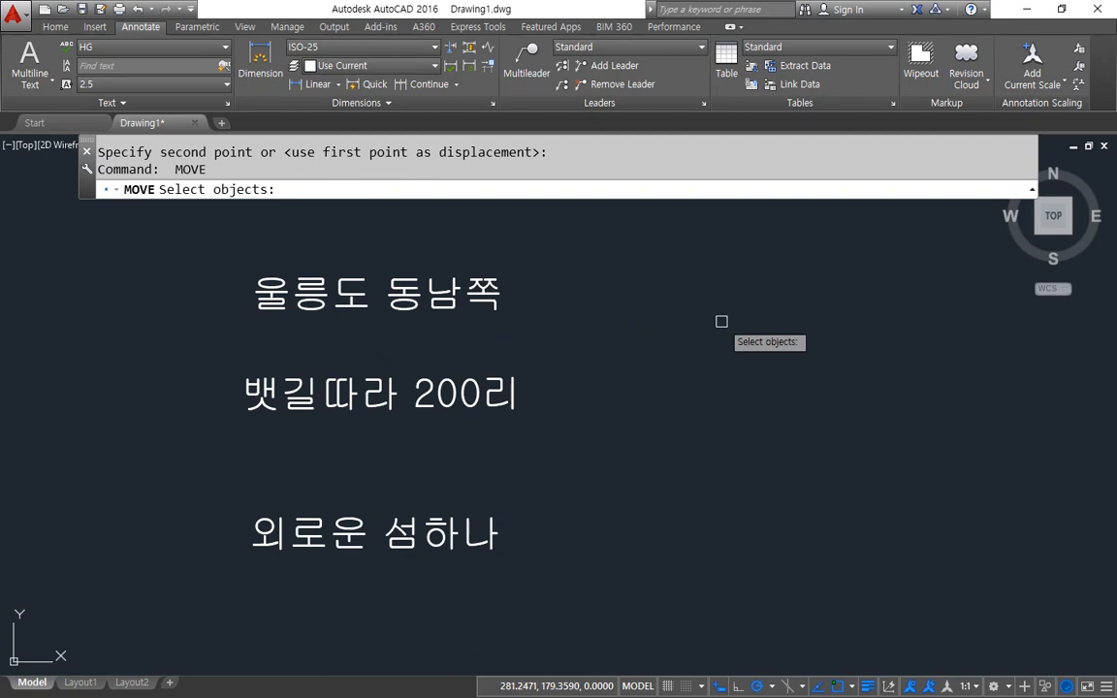
key("Escape")
key("Escape")
key("Escape")
type("text")
key("Return")
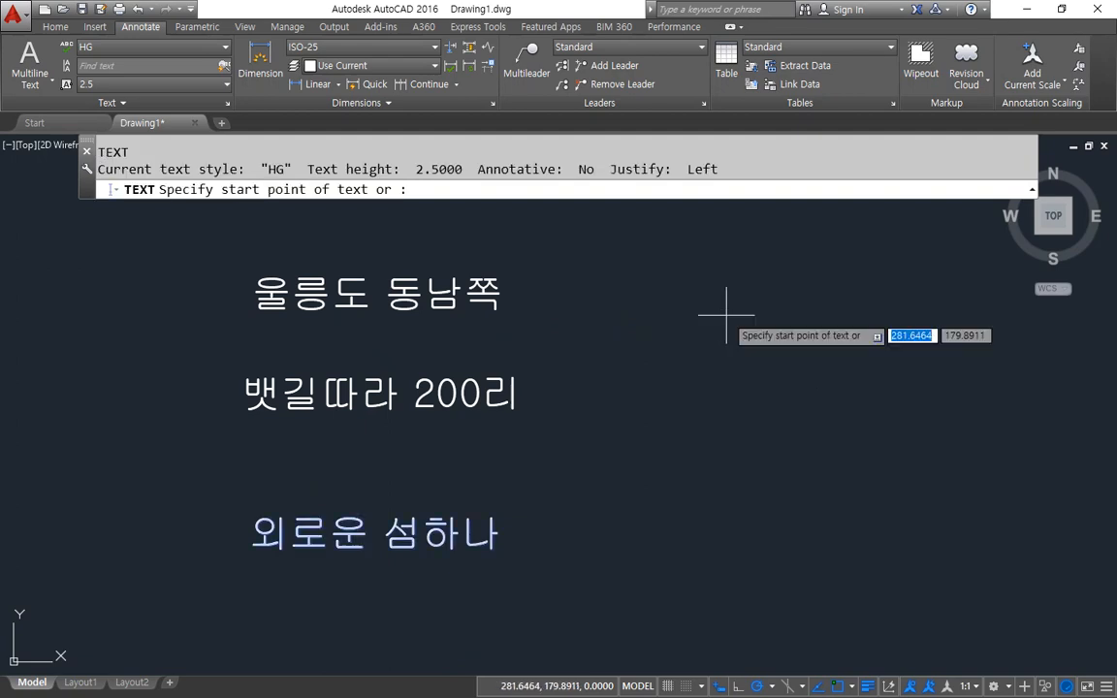
left_click(659, 303)
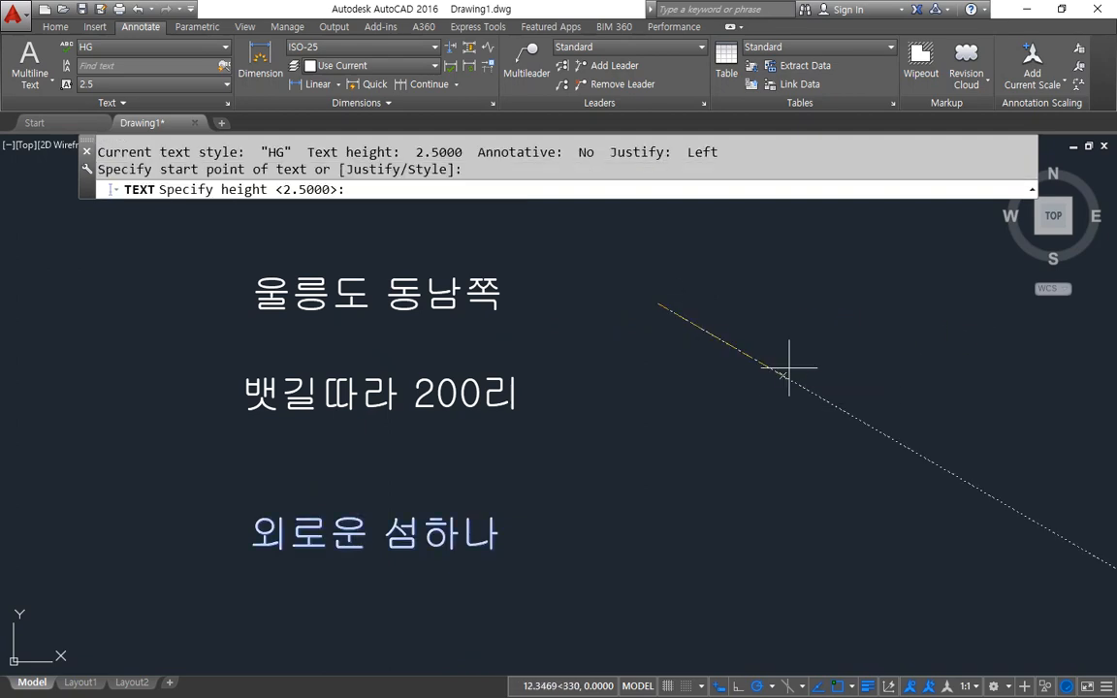
key("Return")
key("Return")
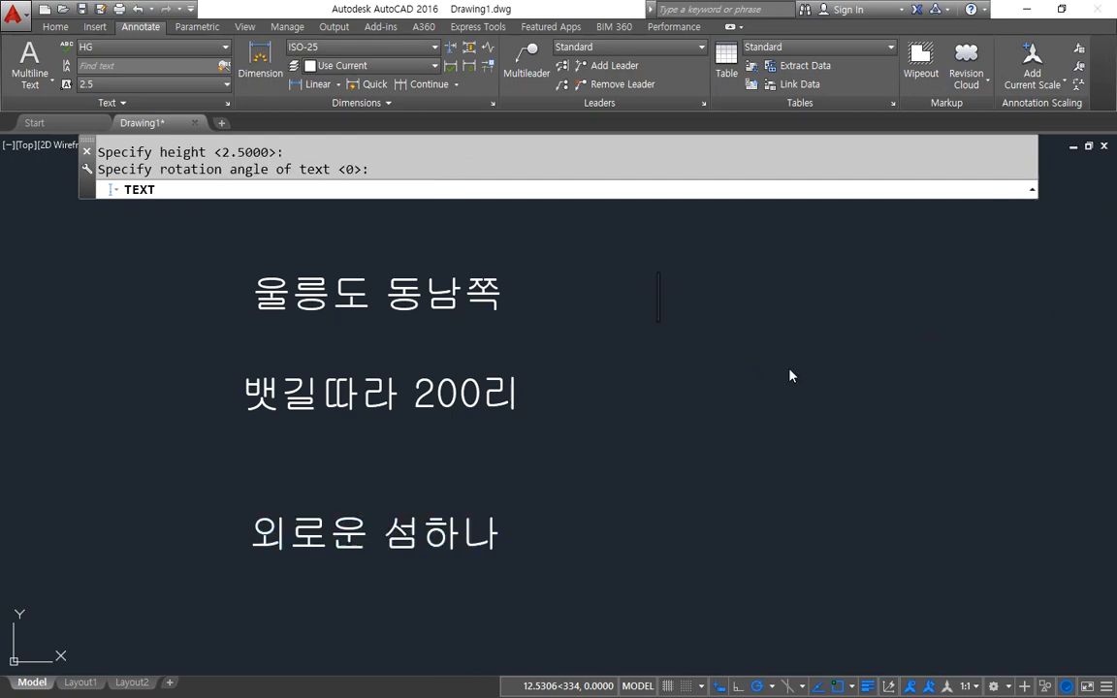
Enter "동해물과 백두산이" and "마르고 닳도록" as the first two lines of the new text
type("동해물")
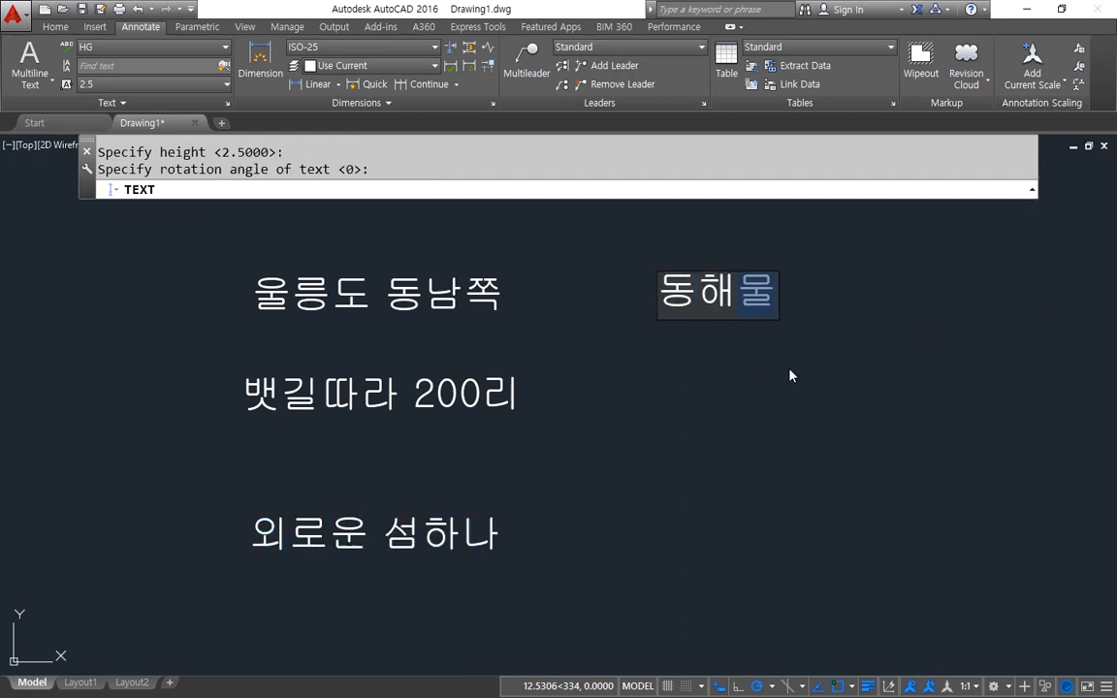
type("과 ㅂ백두산이")
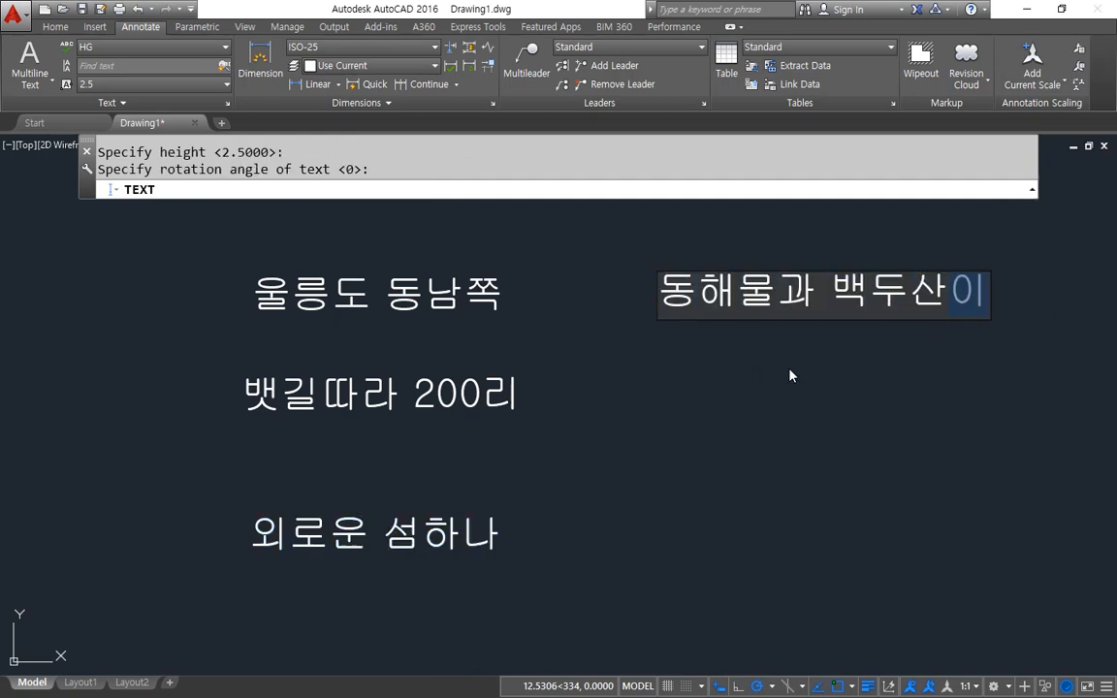
key("Return")
type("마르고 닳")
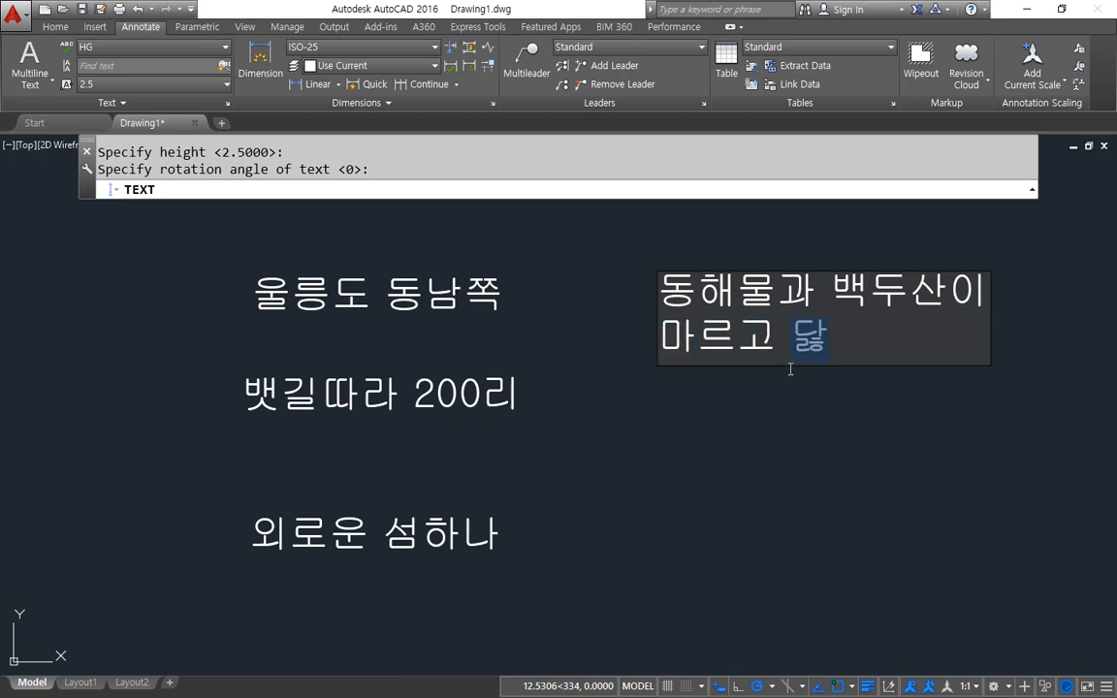
type("도로록")
Add "하나님이 보우하사" and "우리나라 만세" as the third and fourth lines and finish the text
key("Return")
type("하나님")
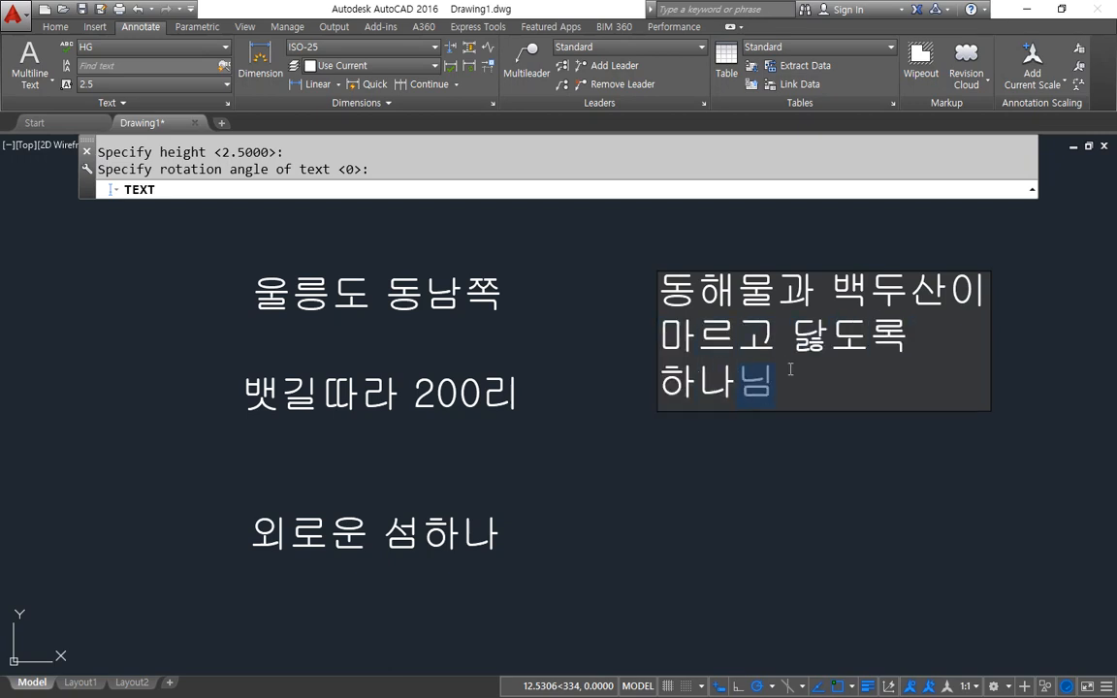
type("이 보우하사")
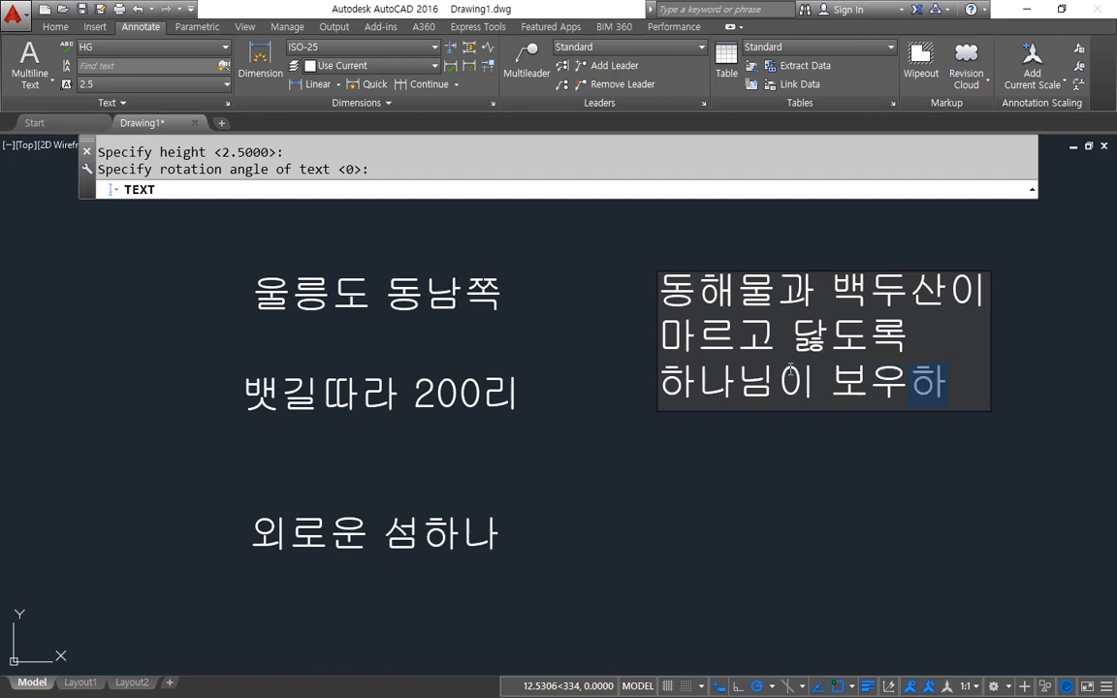
key("Return")
type("우리나라")
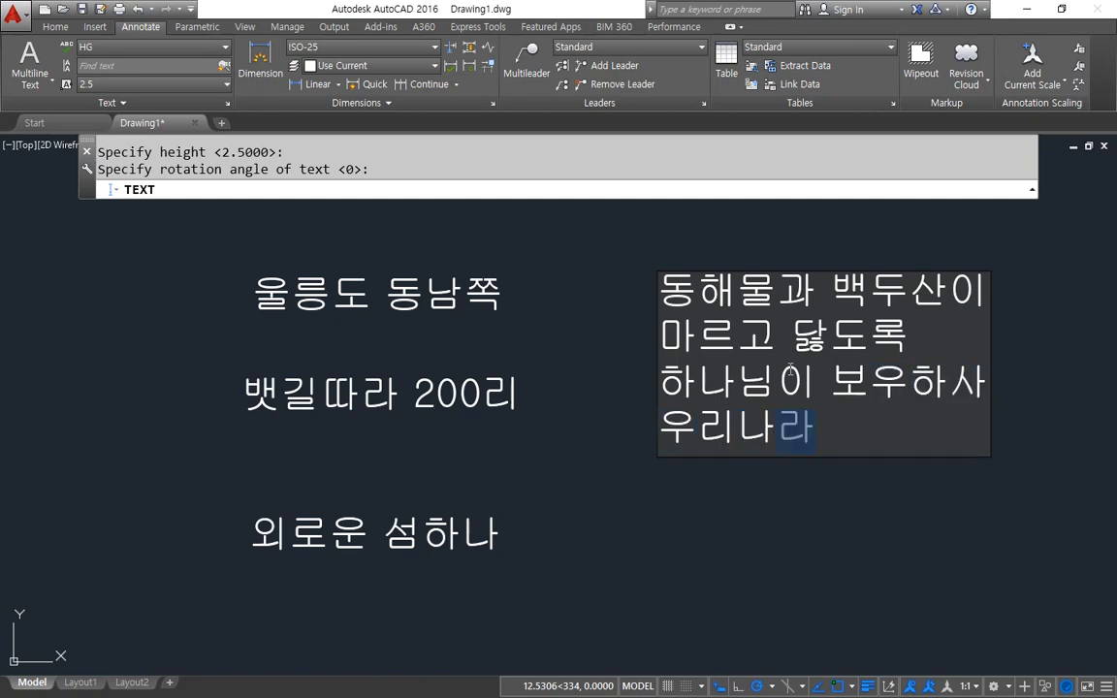
type(" 만세")
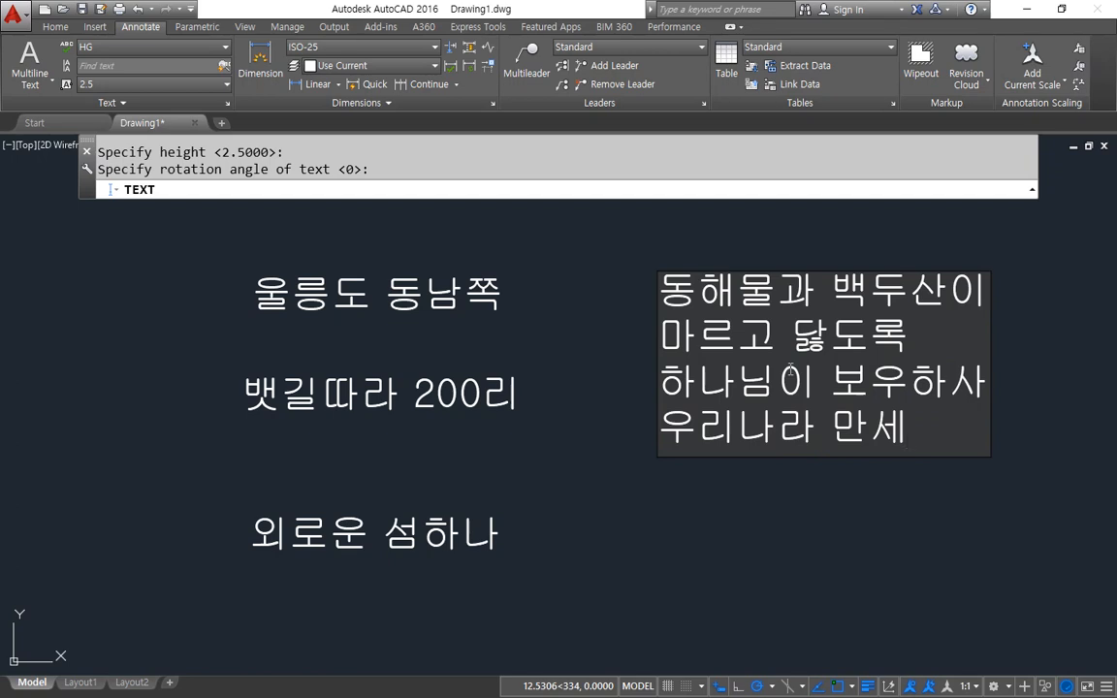
key("Return")
key("Return")
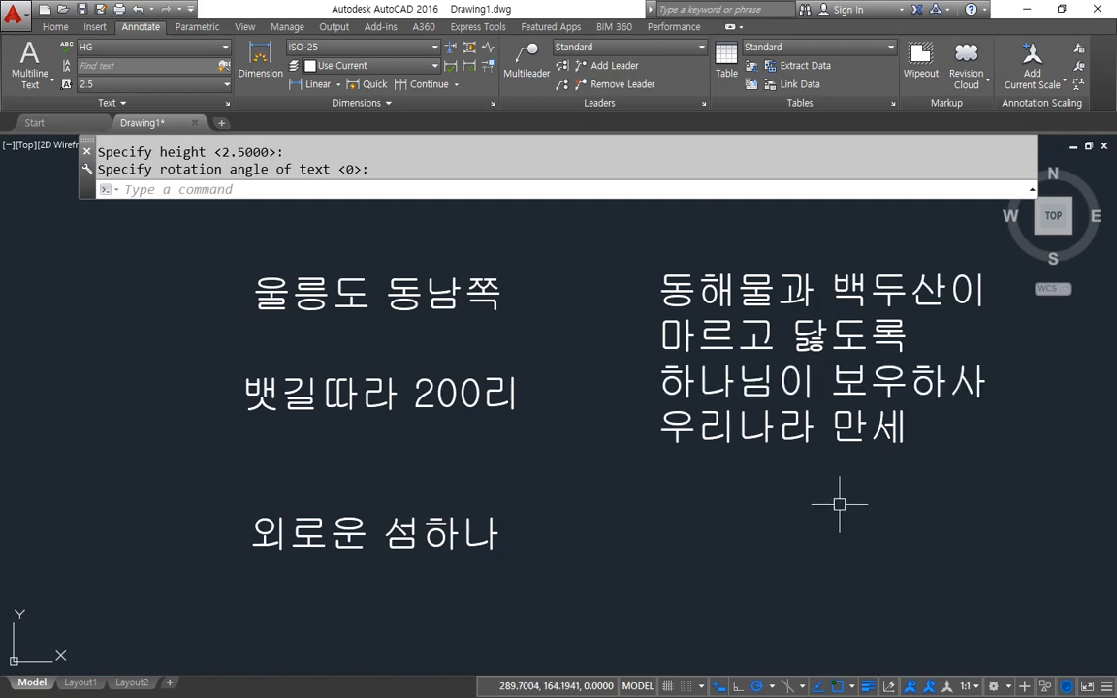
Move the "우리나라 만세" line straight down by about one line spacing
left_click(878, 427)
type("M")
key("Return")
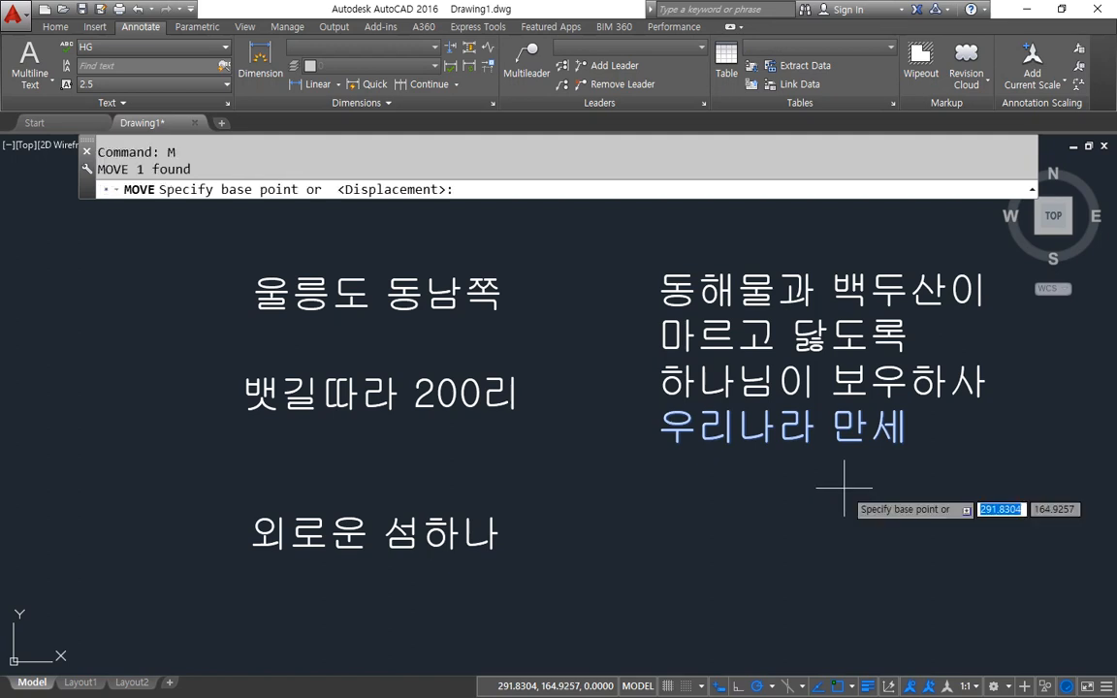
left_click(843, 488)
left_click(844, 533)
Move the "동해물과 백두산이" line about 3 units straight up
key("Return")
left_click(838, 290)
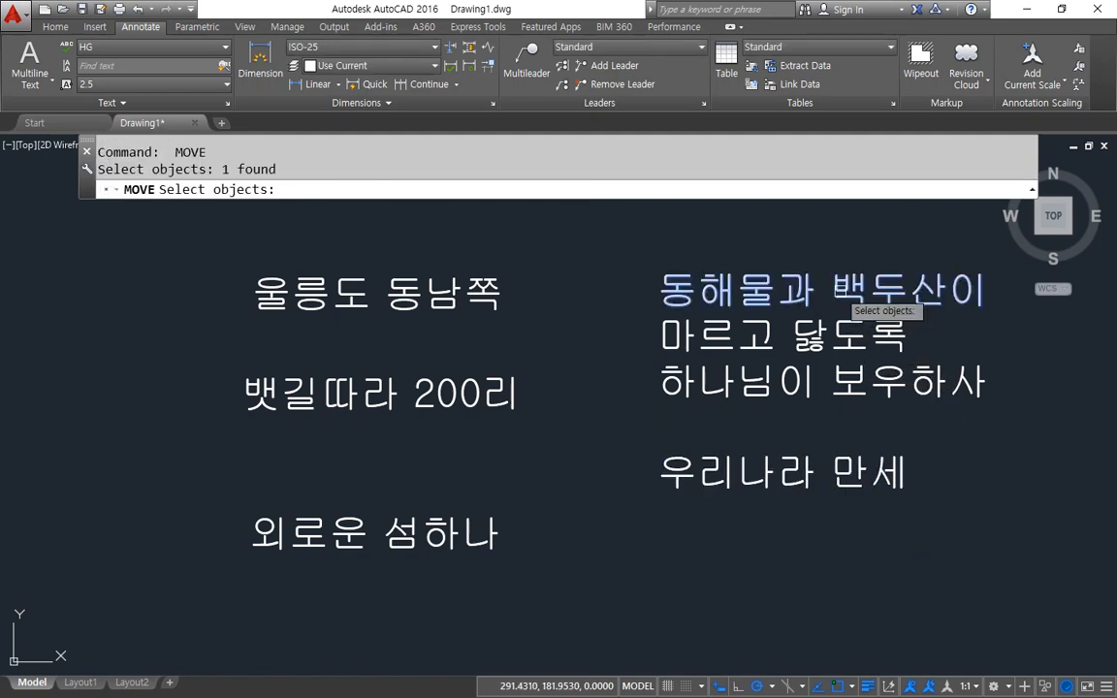
key("Return")
left_click(589, 300)
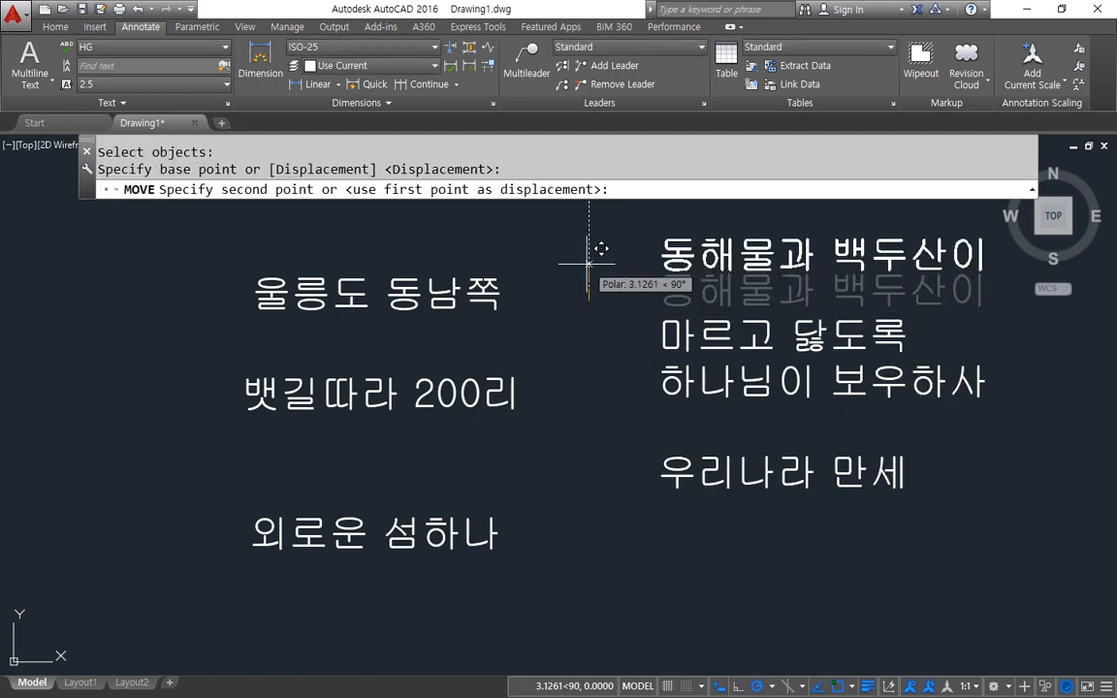
left_click(589, 262)
Move the "하나님이 보우하사" and "우리나라 만세" lines together downward, away from "마르고 닳도록"
key("Return")
left_click(913, 551)
left_click(745, 380)
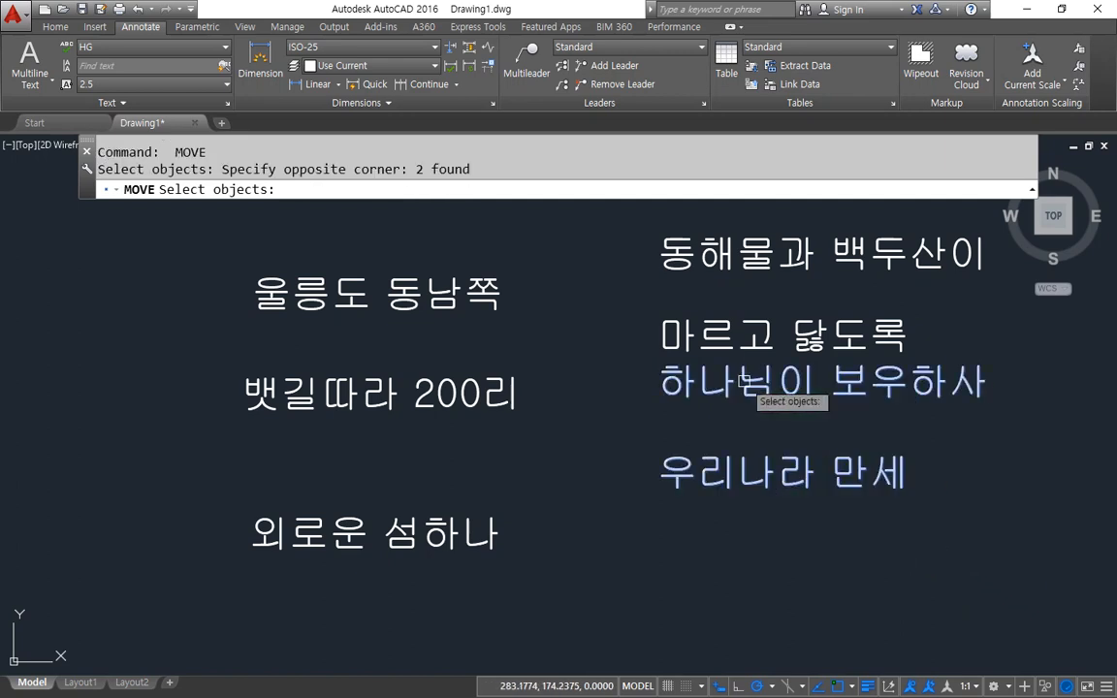
key("Return")
left_click(625, 400)
left_click(612, 486)
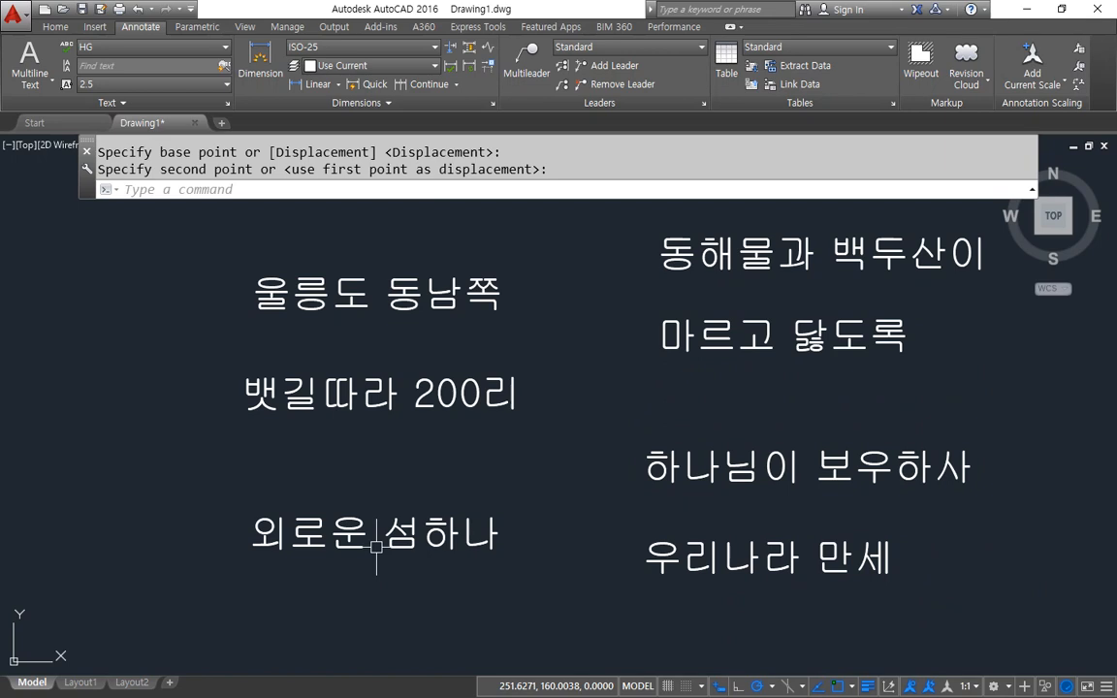
Erase all the text lines in the drawing
key("Escape")
key("Escape")
left_click(970, 613)
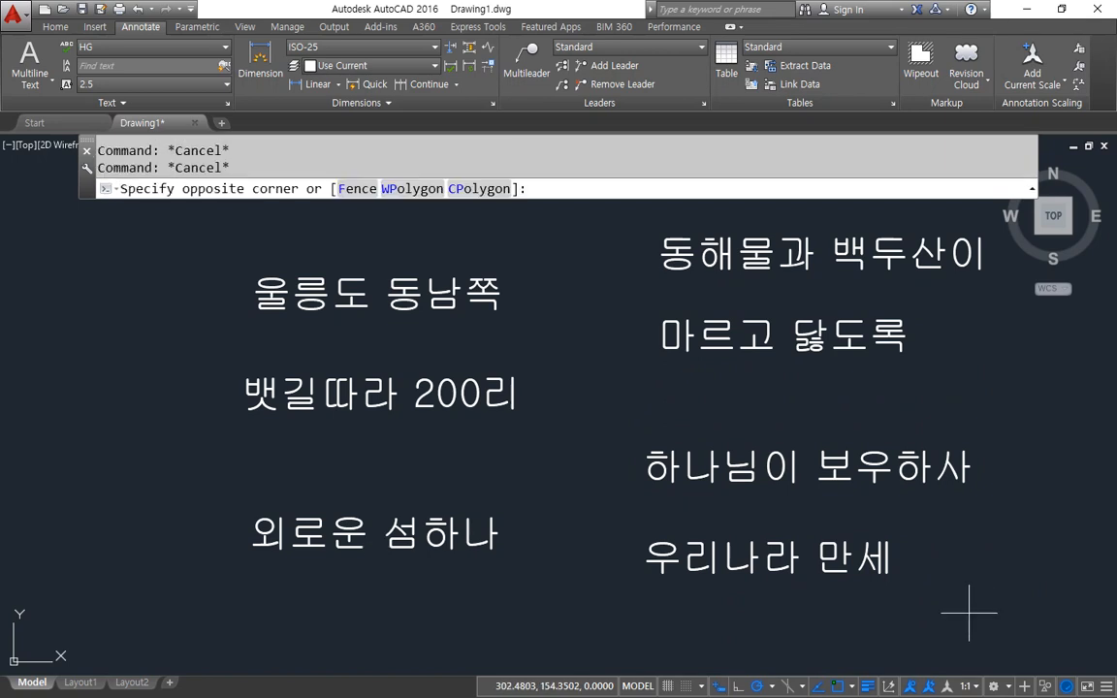
left_click(313, 231)
type("E")
key("Return")
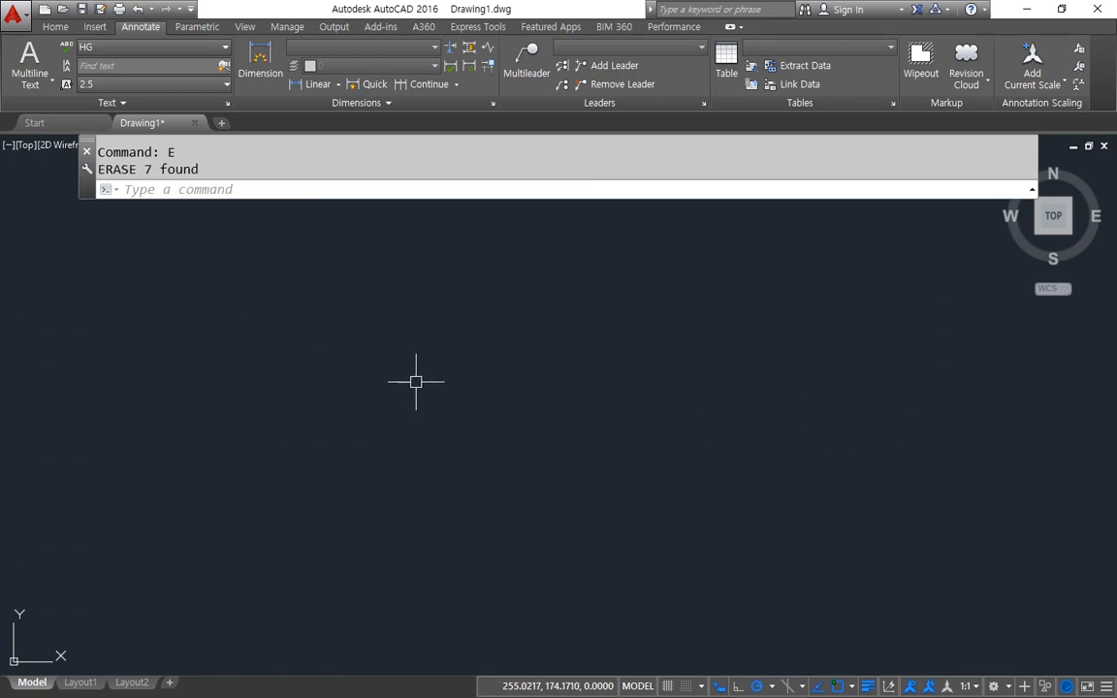
Place the single-line text "동해물과" in the HG style with height 20 and rotation 0
type("text")
key("Return")
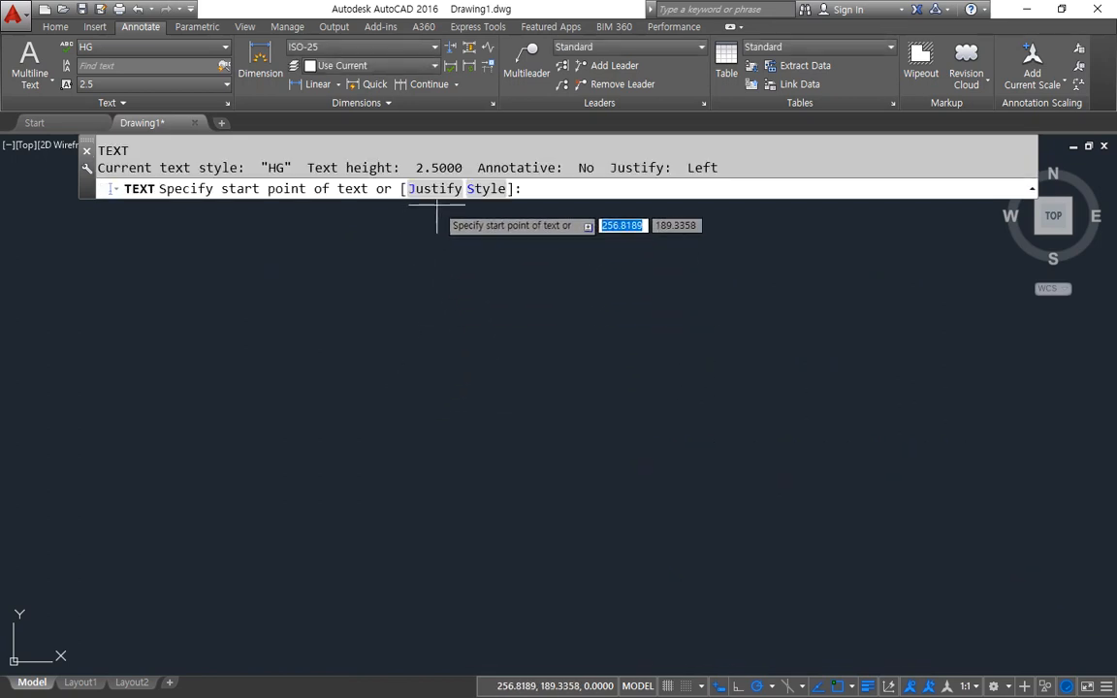
left_click(334, 361)
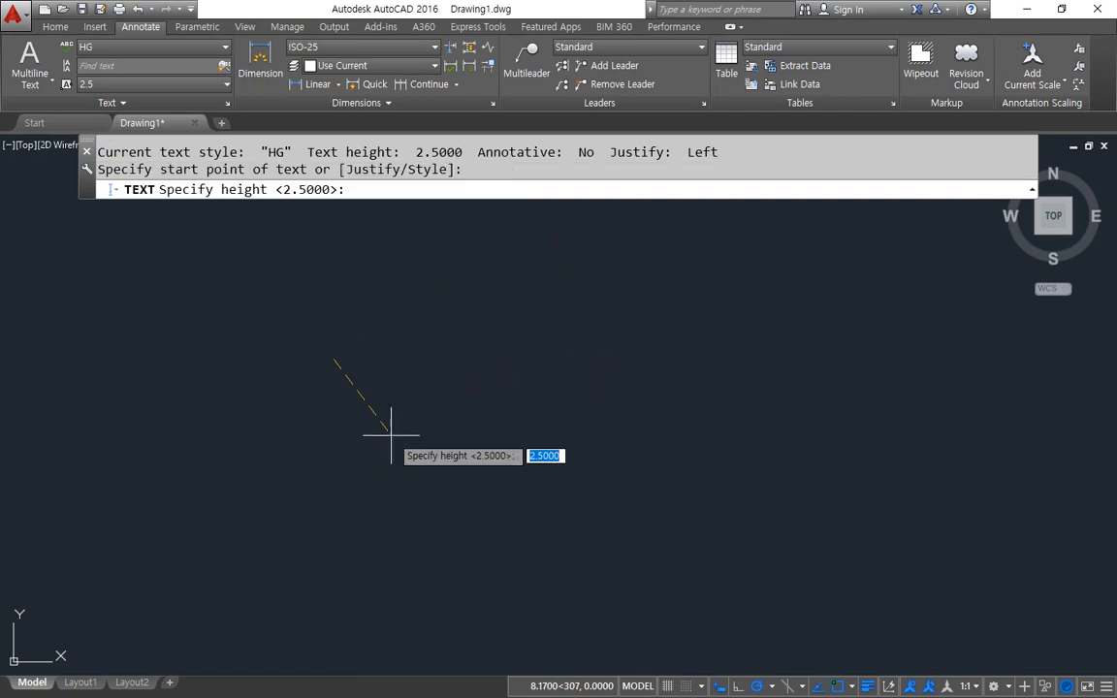
type("20")
key("Return")
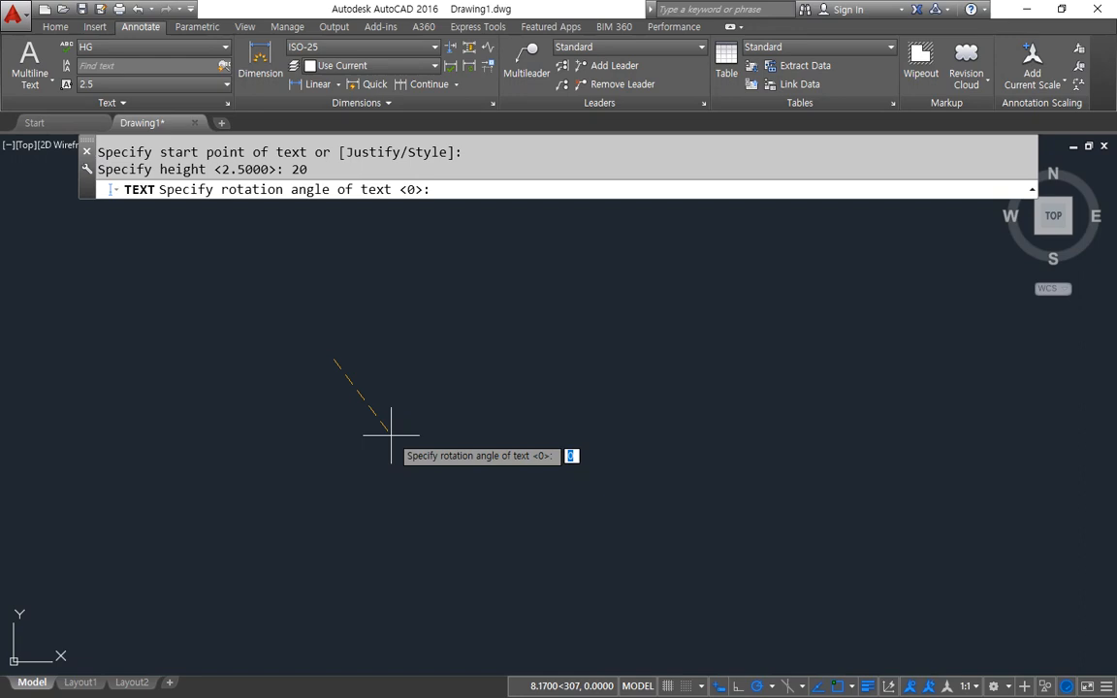
key("Return")
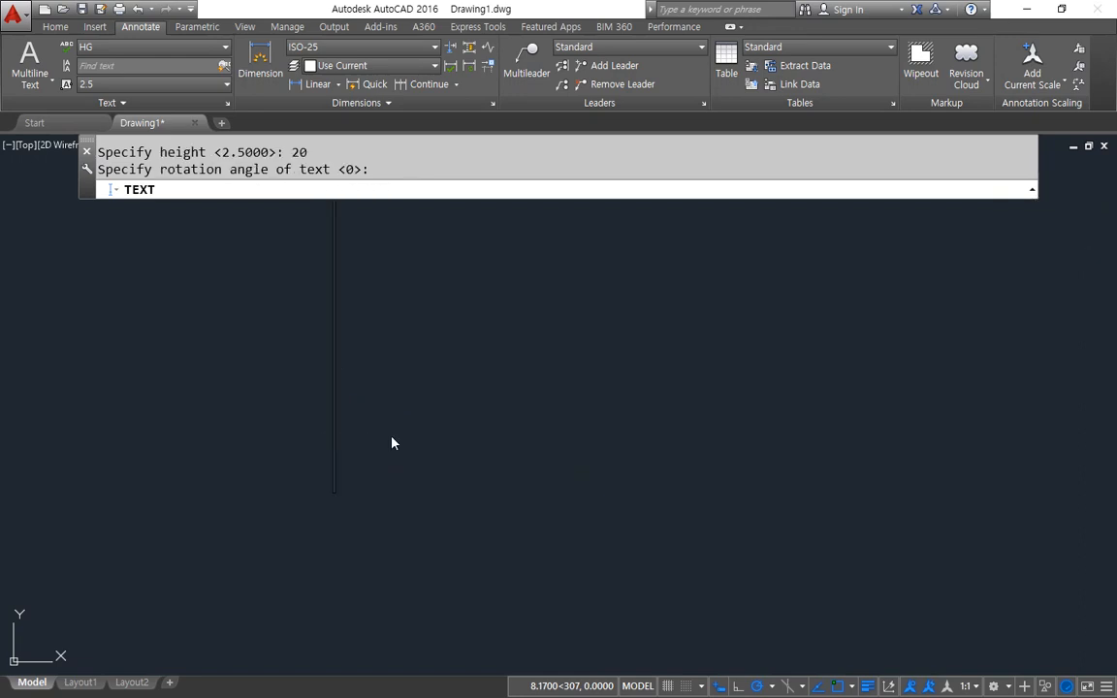
type("도애플과")
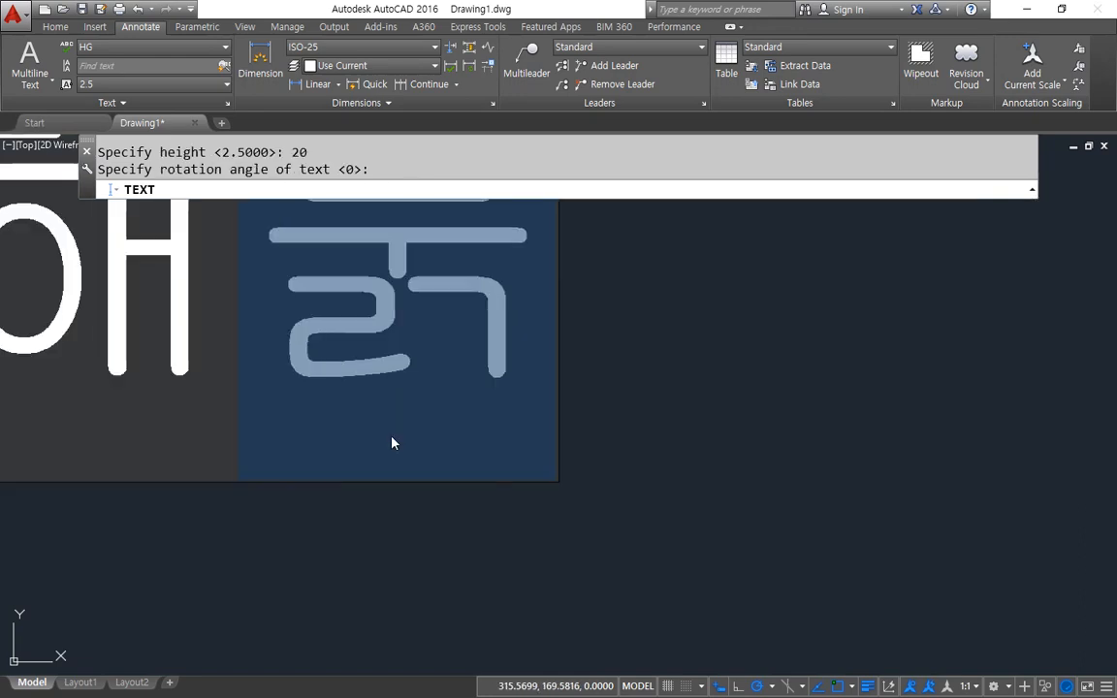
key("Return")
key("Return")
scroll(388, 424, "down", 3)
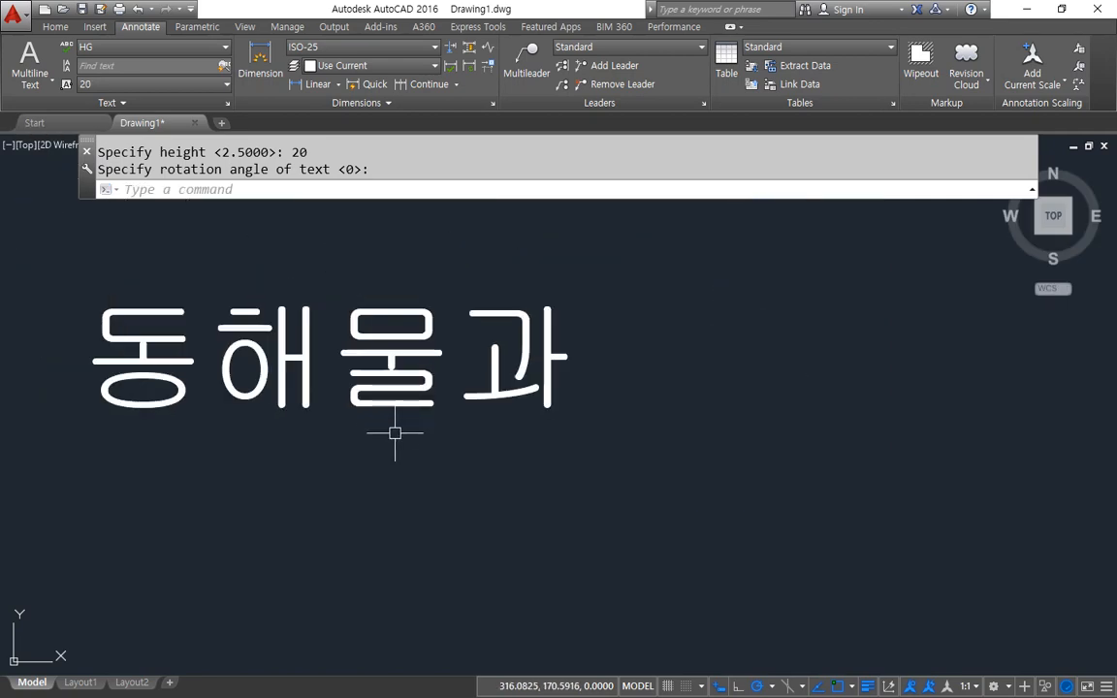
Place a second single-line "동해물과" below the large one, with height 2.5 and rotation 0
middle_click_drag(392, 429, 465, 390)
key("Return")
left_click(207, 477)
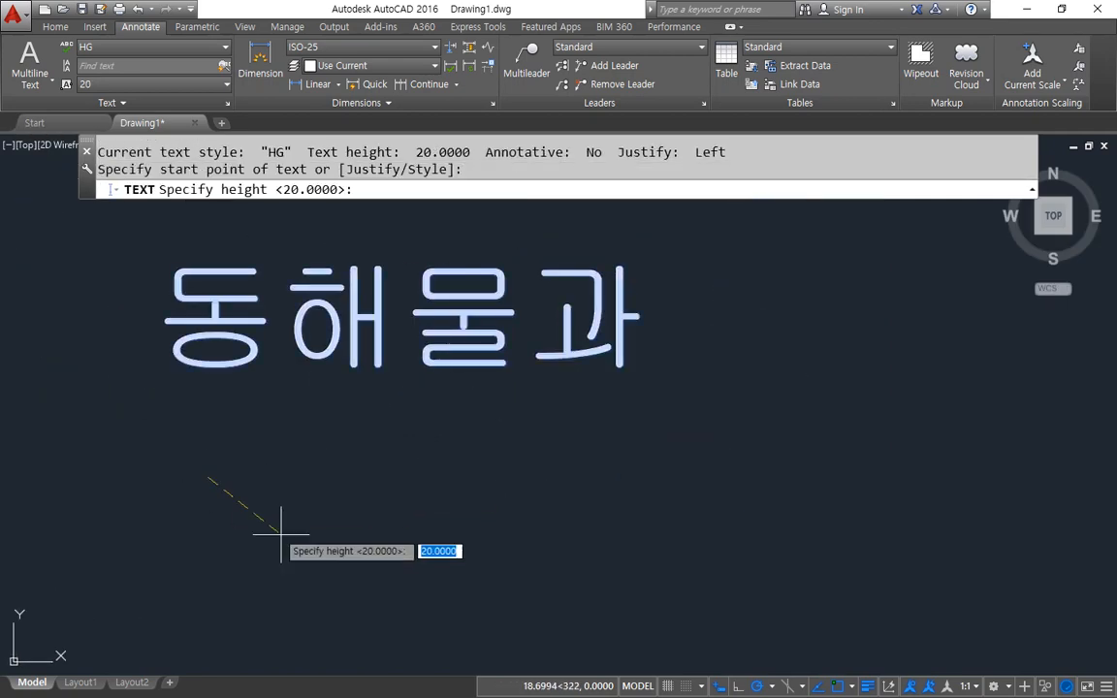
type("2.5")
key("Return")
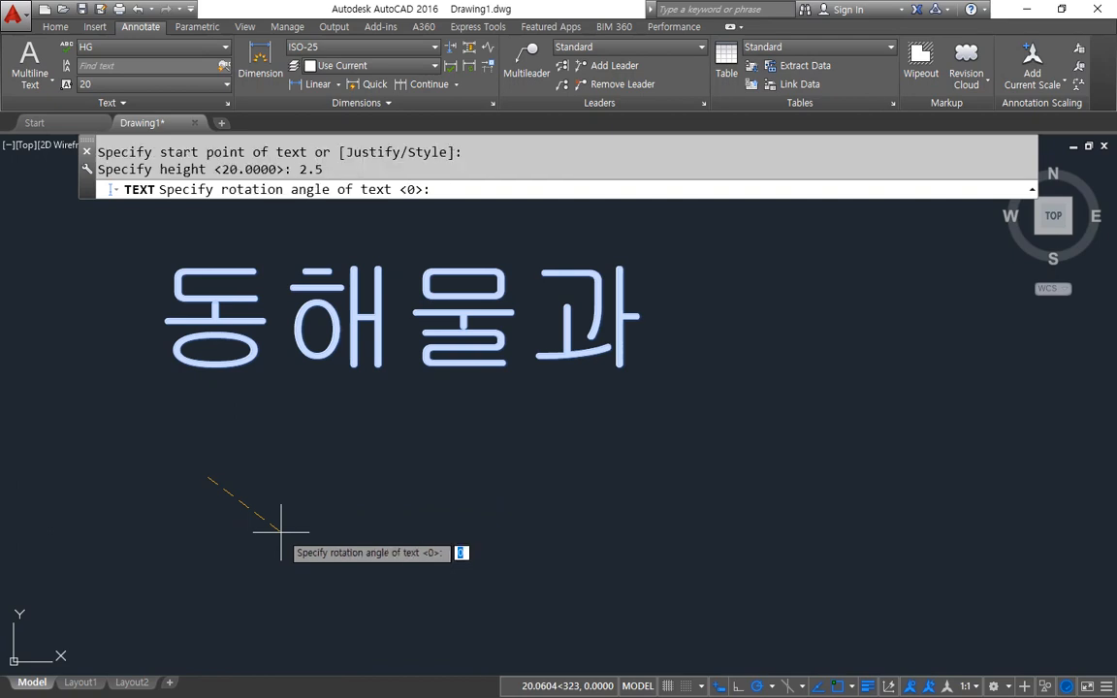
key("Return")
type("동해물과")
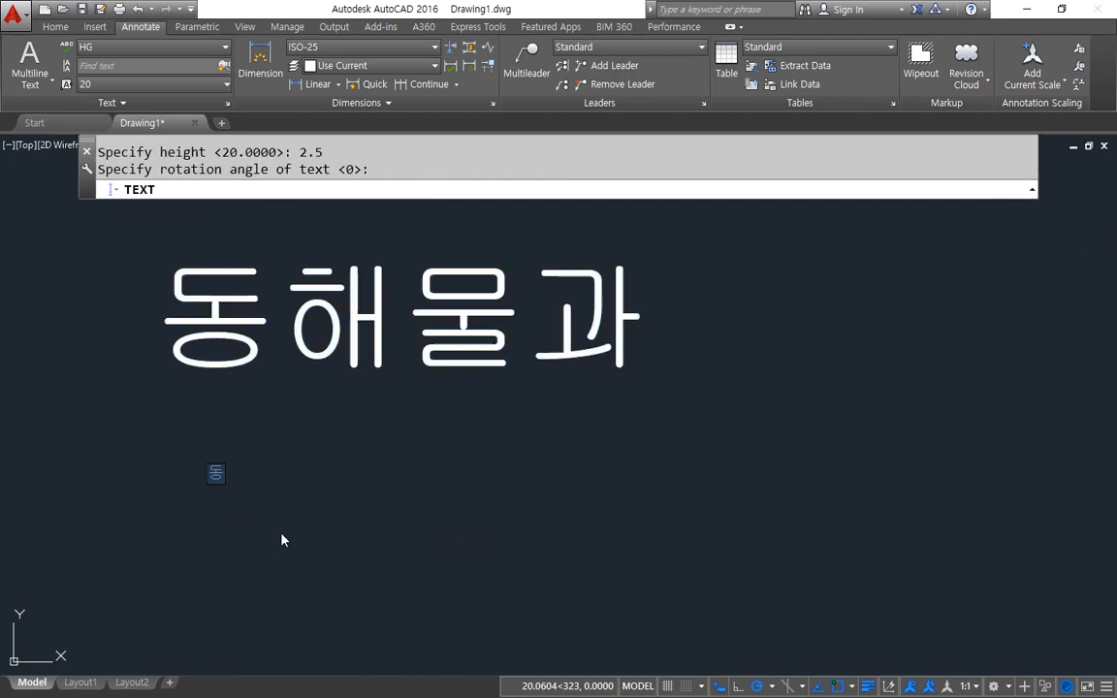
key("Return")
key("Return")
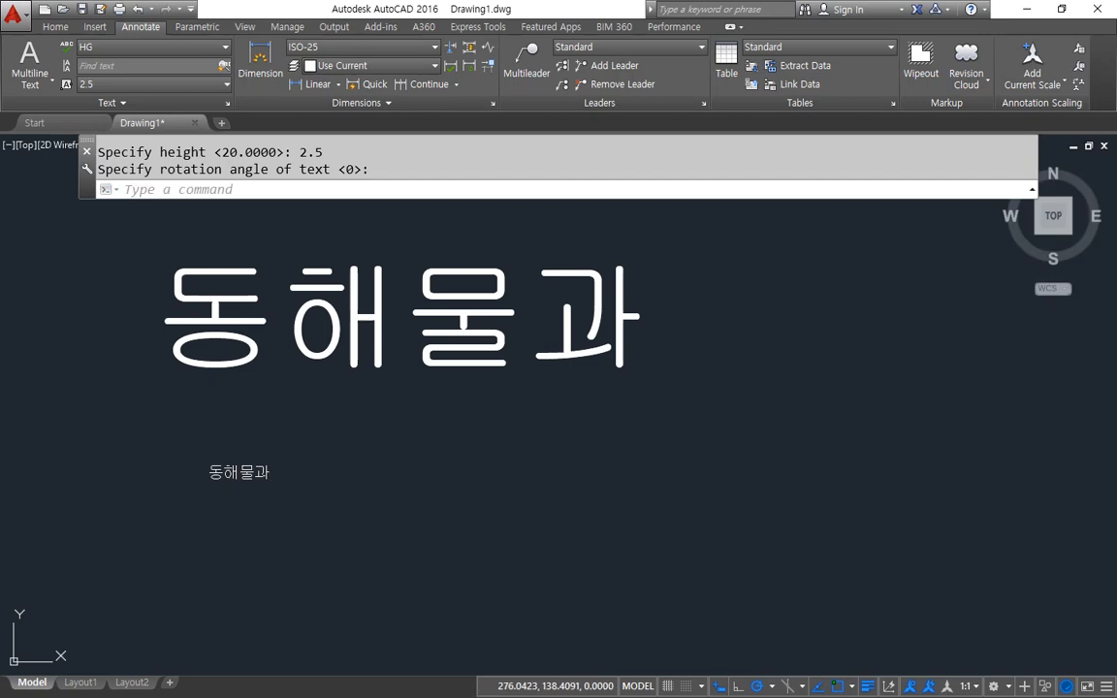
Erase both the large and the small "동해물과" texts
left_click(364, 526)
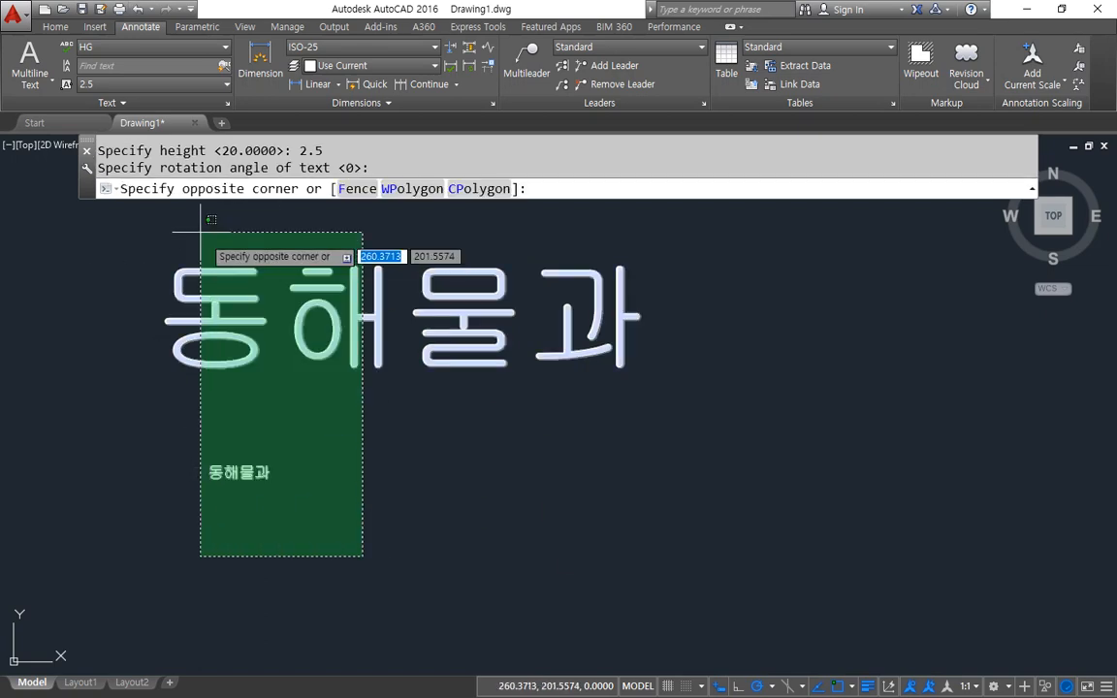
left_click(200, 238)
key("Delete")
type("e")
key("Return")
Set the HG text style's fixed height to 10, apply it and close the style settings
type("st")
key("Return")
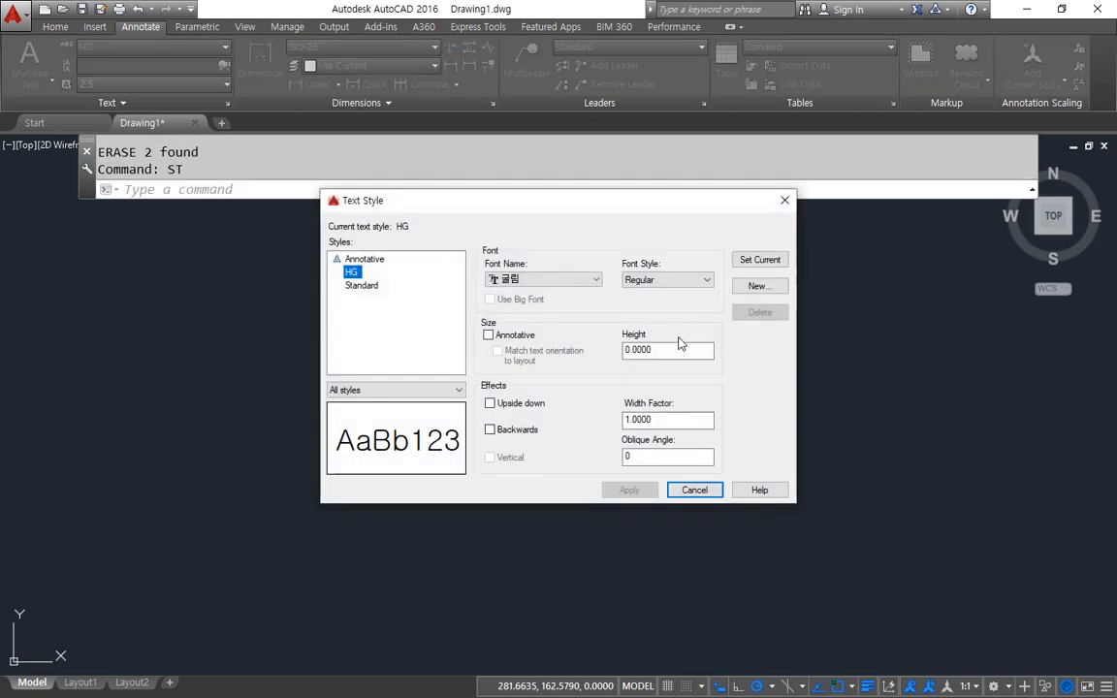
left_click(674, 347)
left_click_drag(676, 347, 534, 350)
type("10")
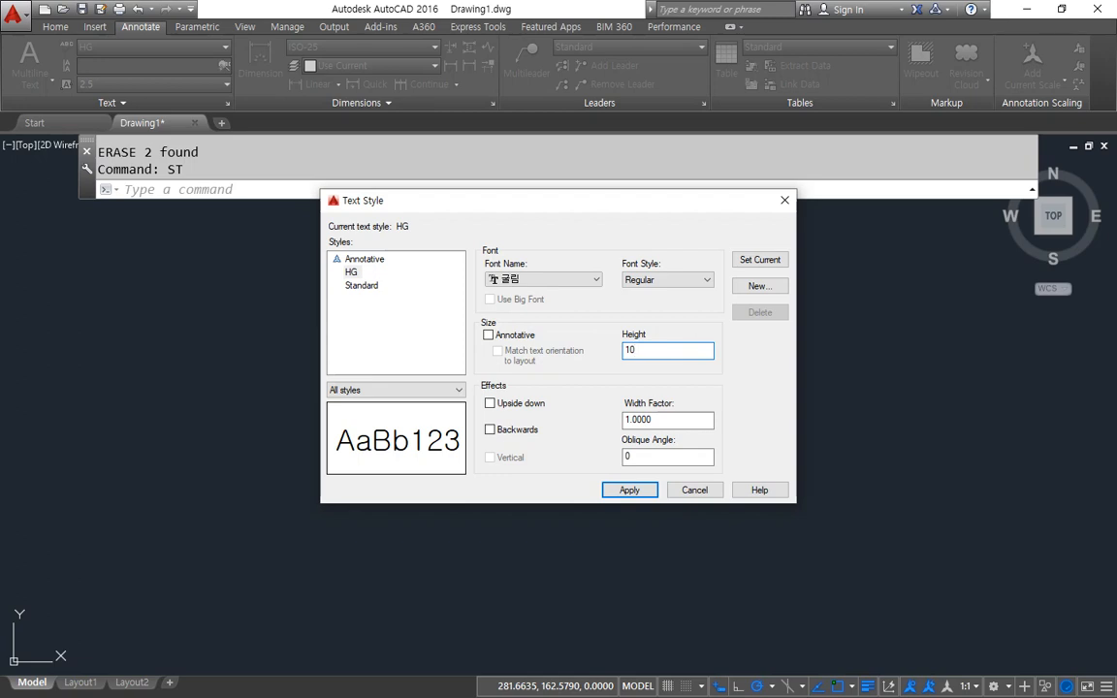
left_click(629, 489)
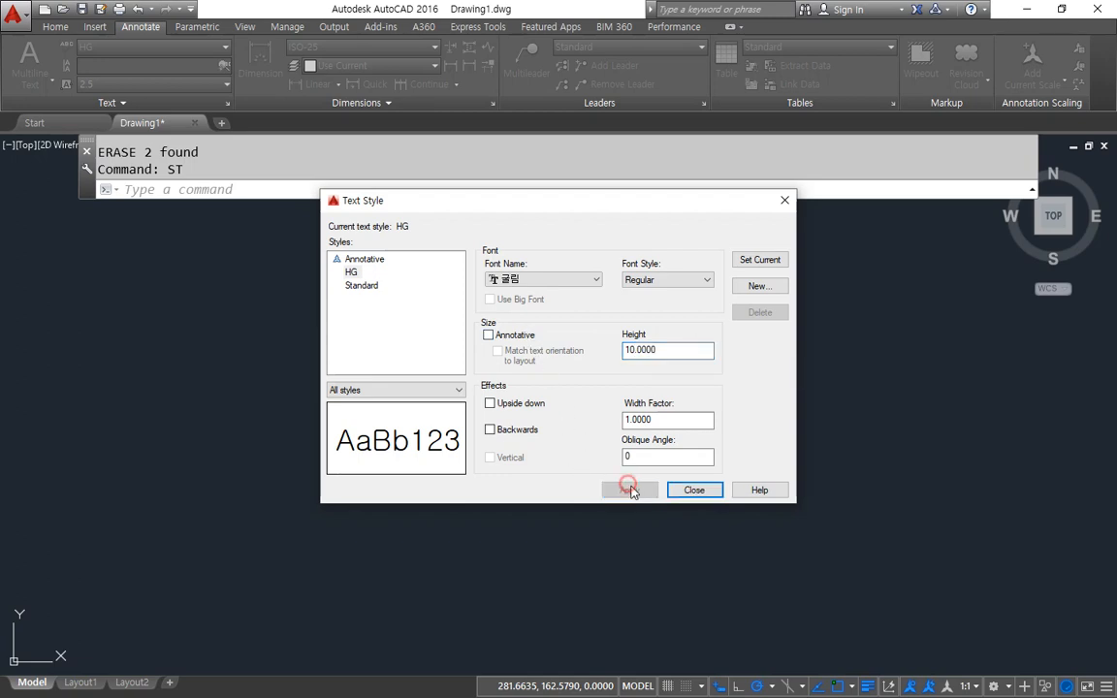
left_click(702, 492)
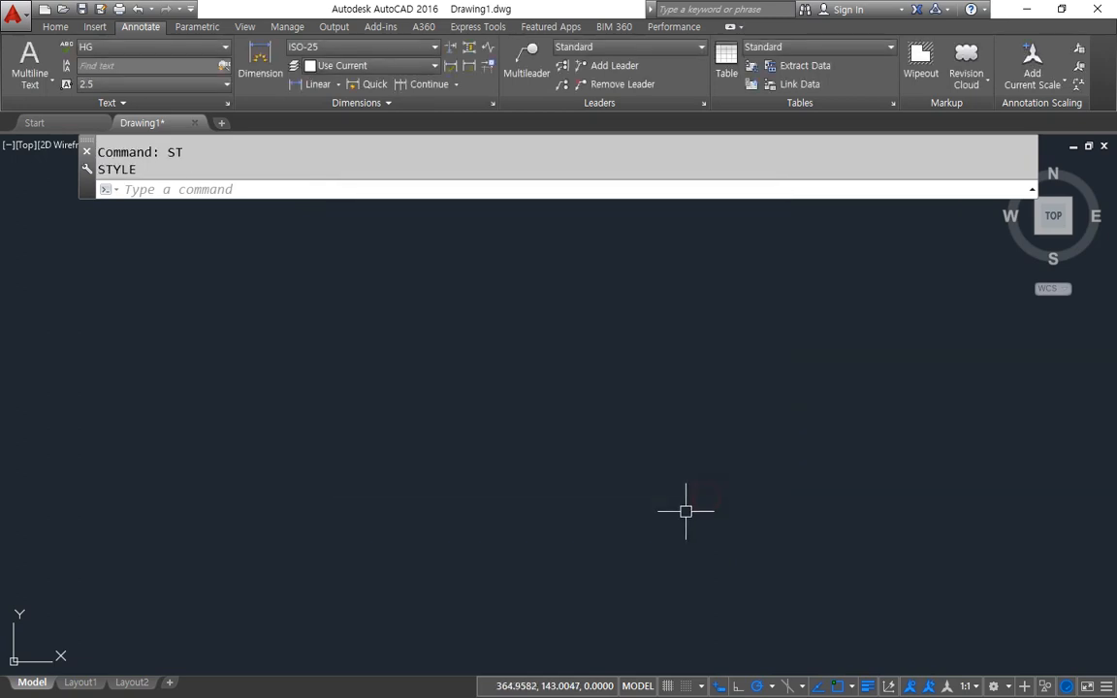
Start single-line text and pick a start point to check whether a height is requested, then cancel
type("dt")
key("Return")
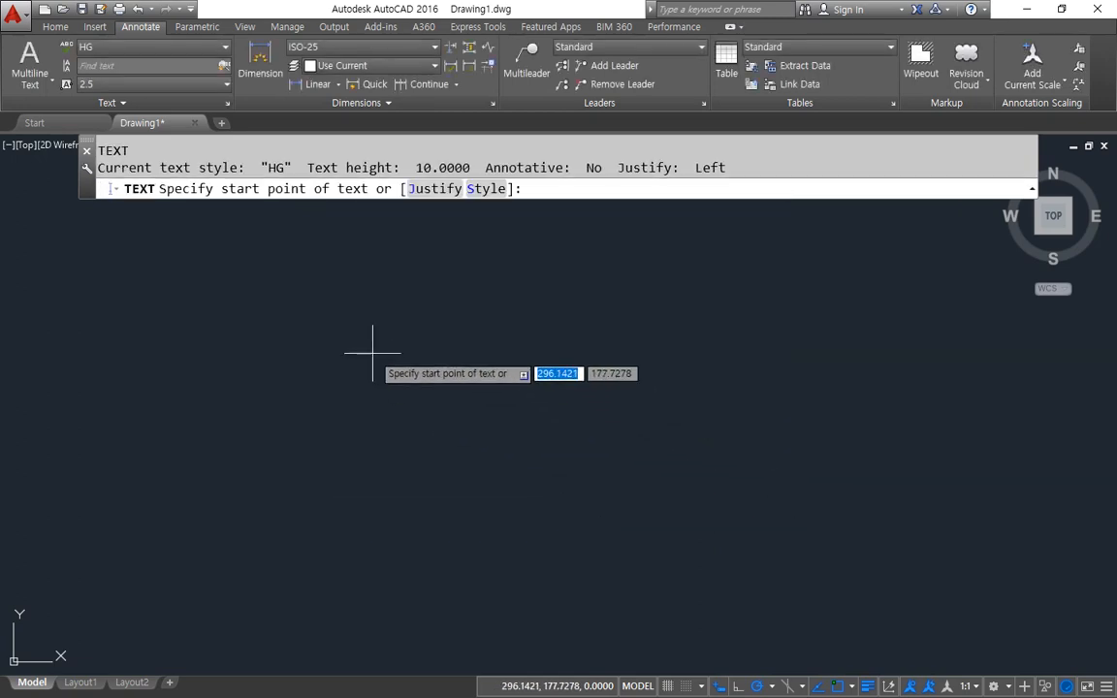
left_click(372, 353)
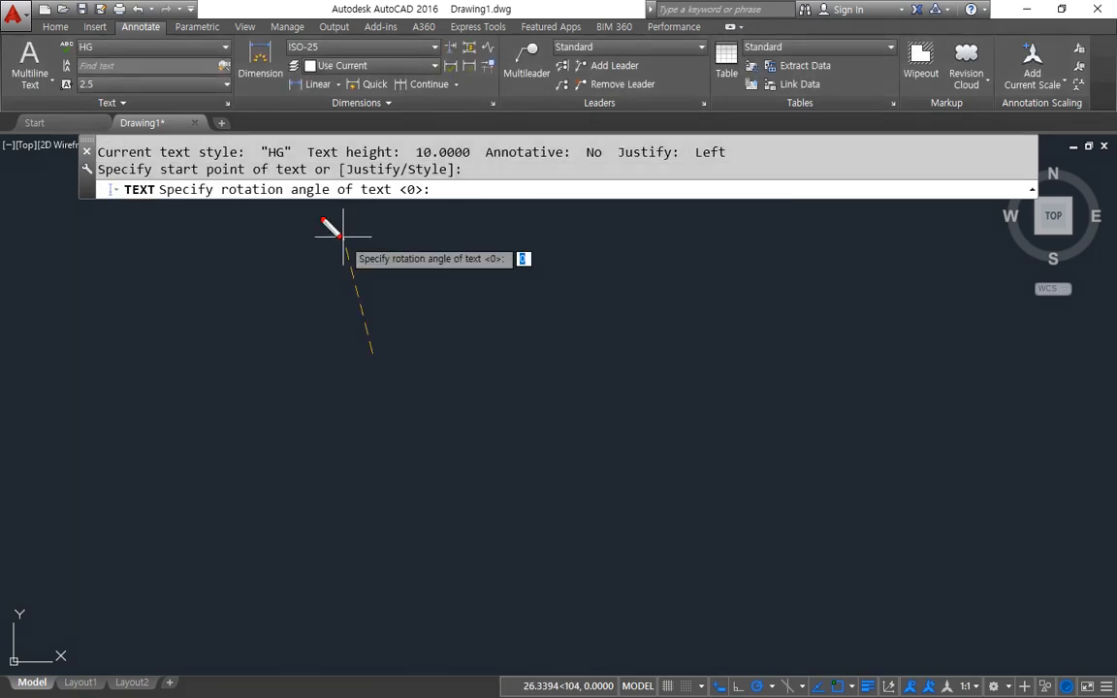
mouse_move(325, 221)
left_mouse_down()
mouse_move(282, 147)
mouse_move(232, 202)
left_mouse_up()
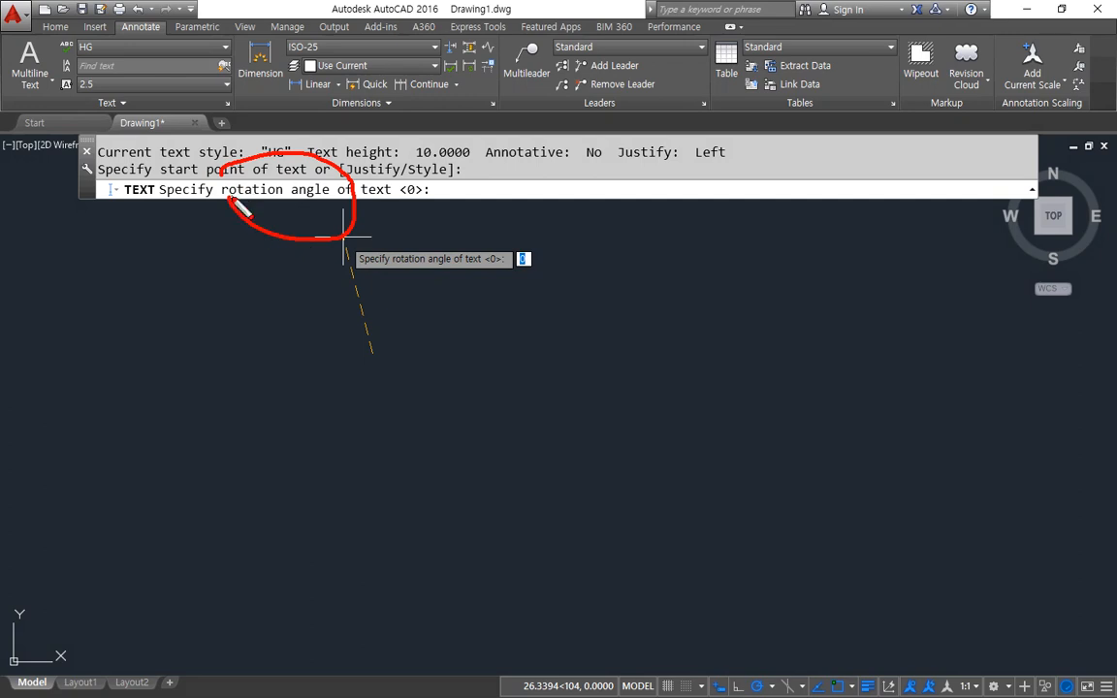
key("Escape")
key("Escape")
key("Escape")
Restart single-line text to check its reported text height, pick a start point with rotation 0, and cancel
key("Return")
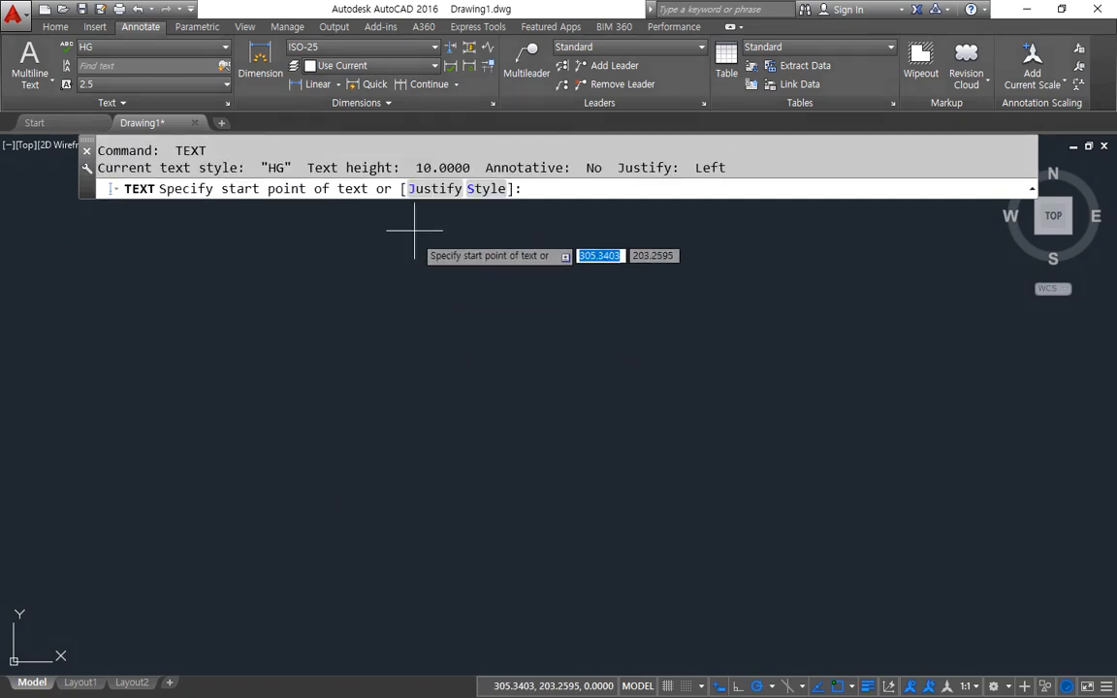
left_click_drag(309, 177, 489, 184)
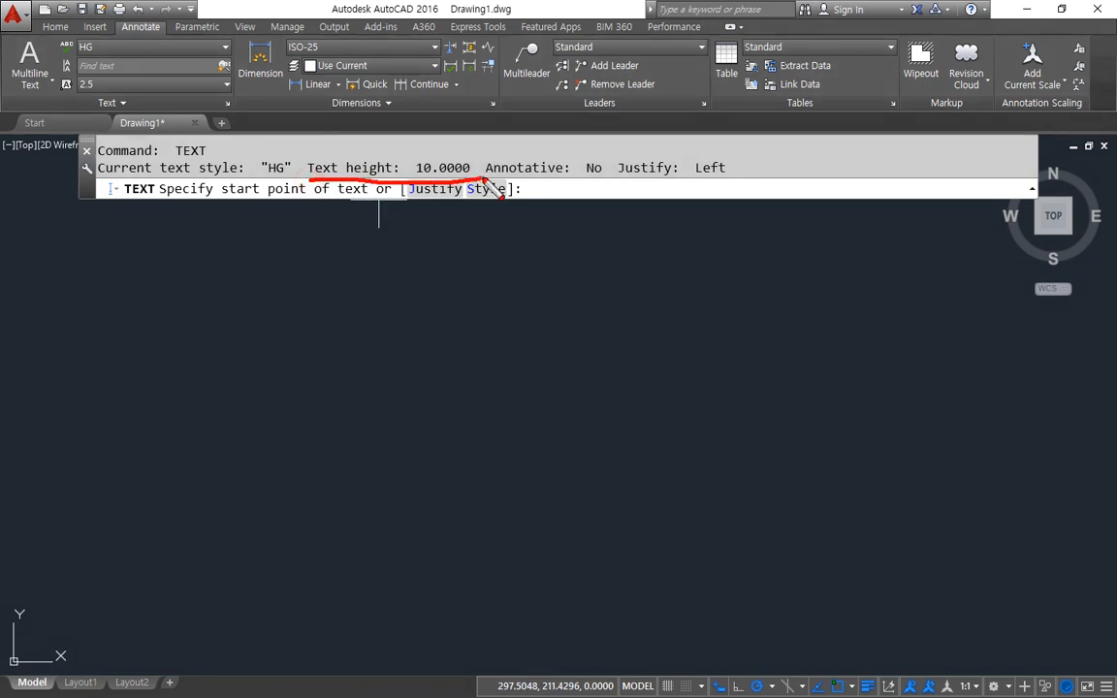
key("Escape")
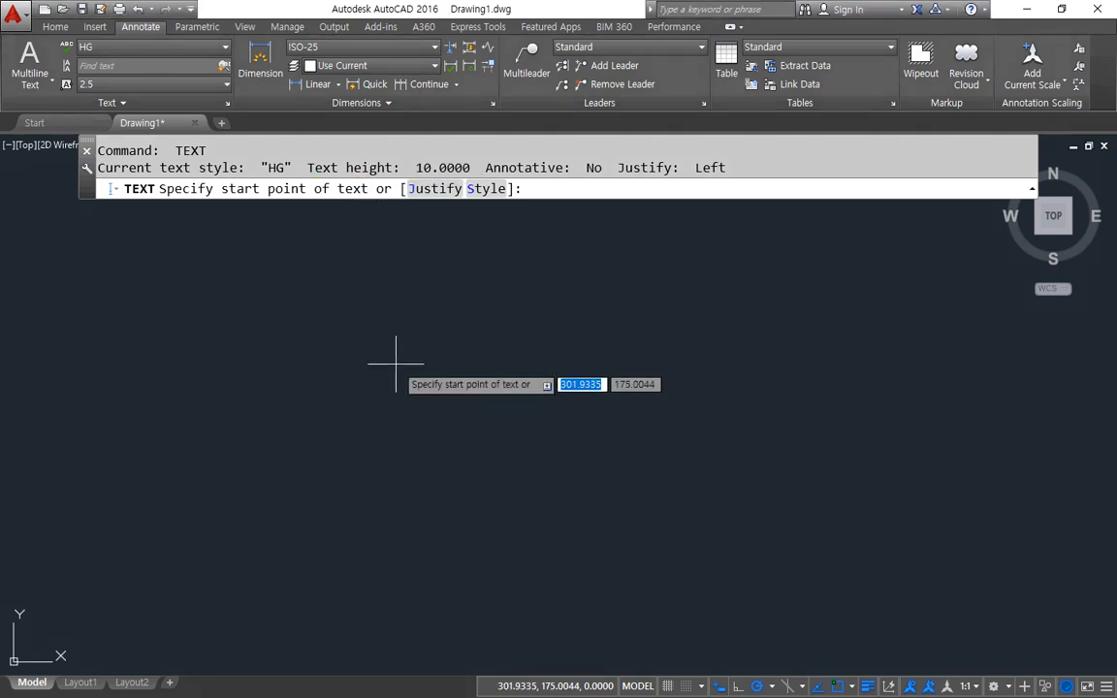
left_click(389, 365)
key("Return")
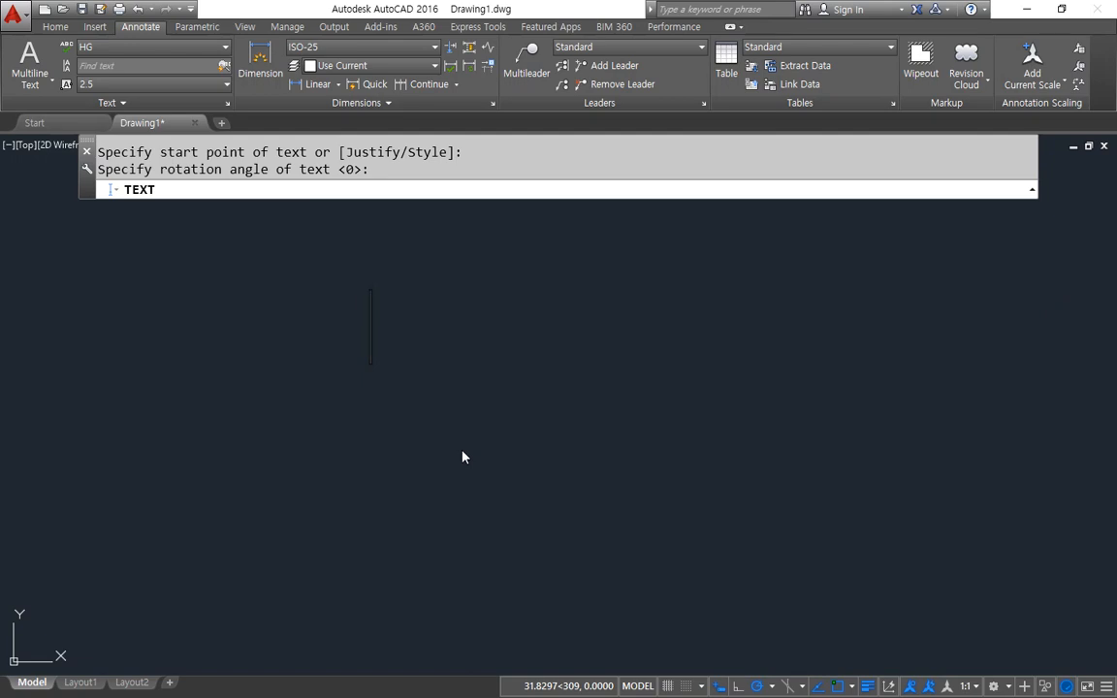
key("Escape")
key("Escape")
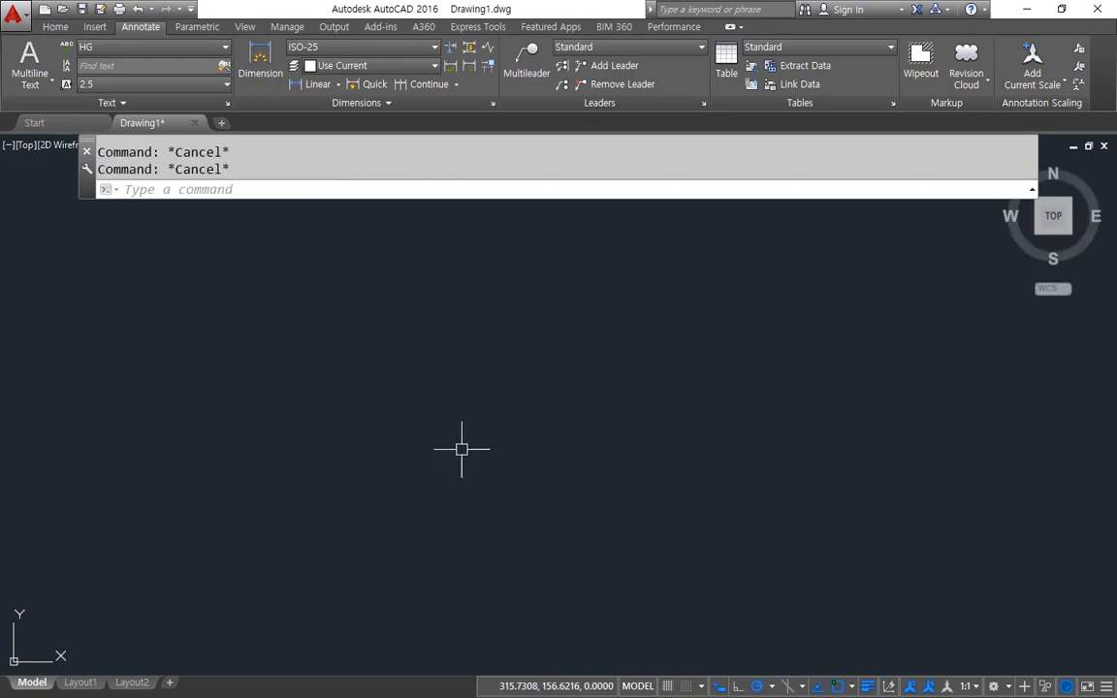
Set the HG text style's height back to 0 and apply the change
type("st")
key("Return")
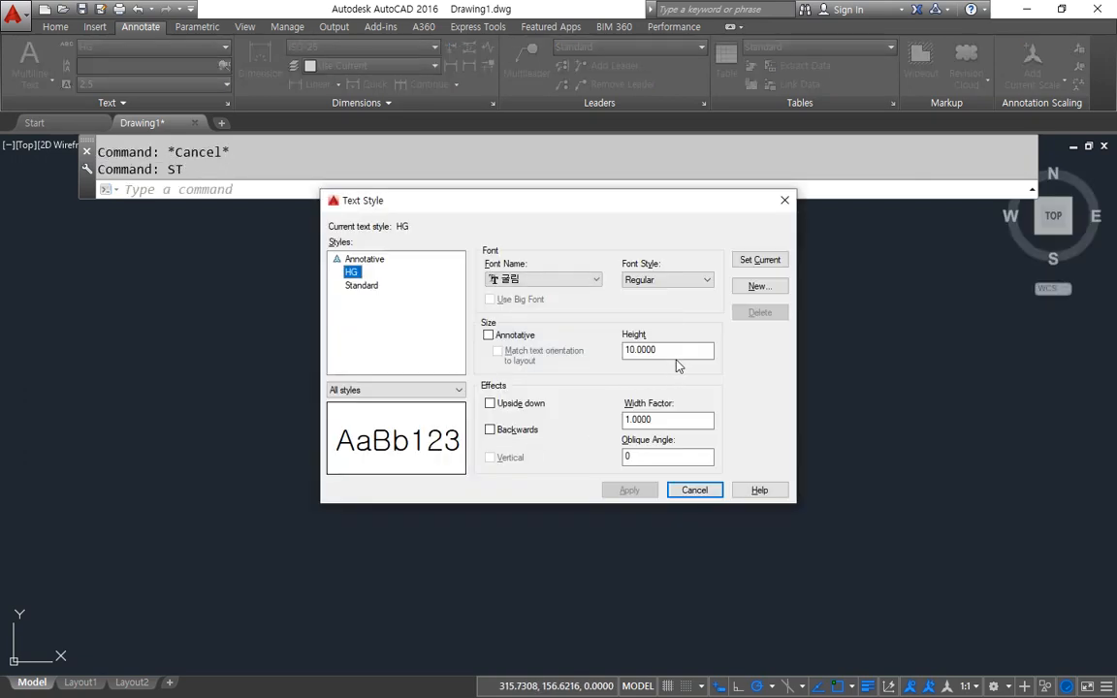
left_click(665, 350)
type("0")
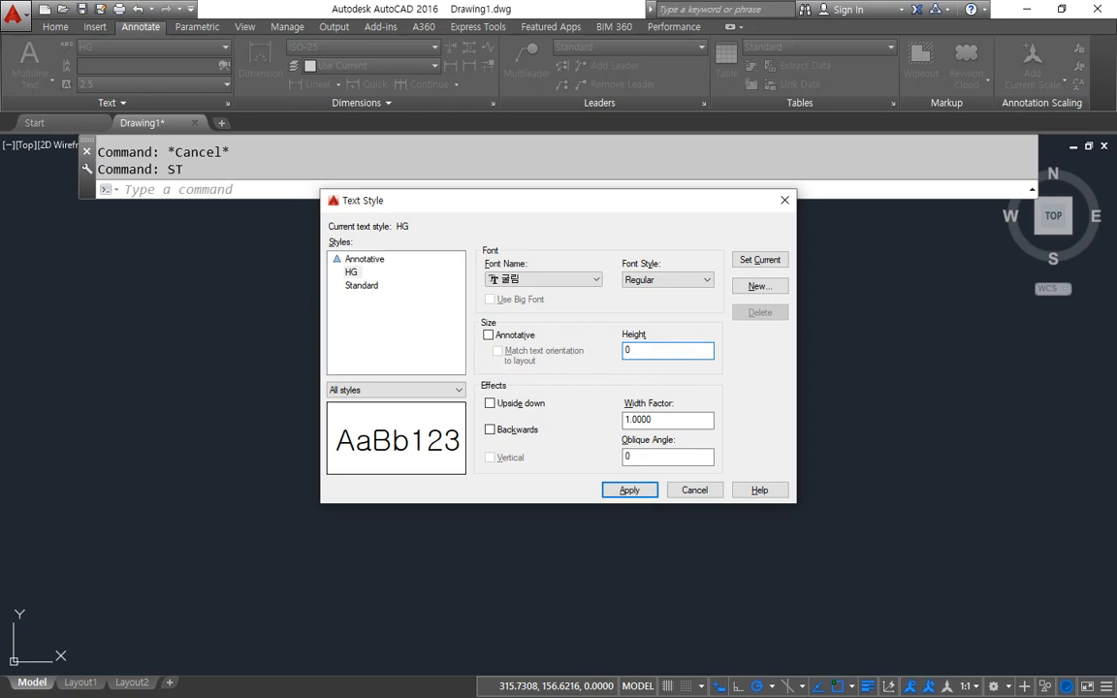
key("Tab")
key("Return")
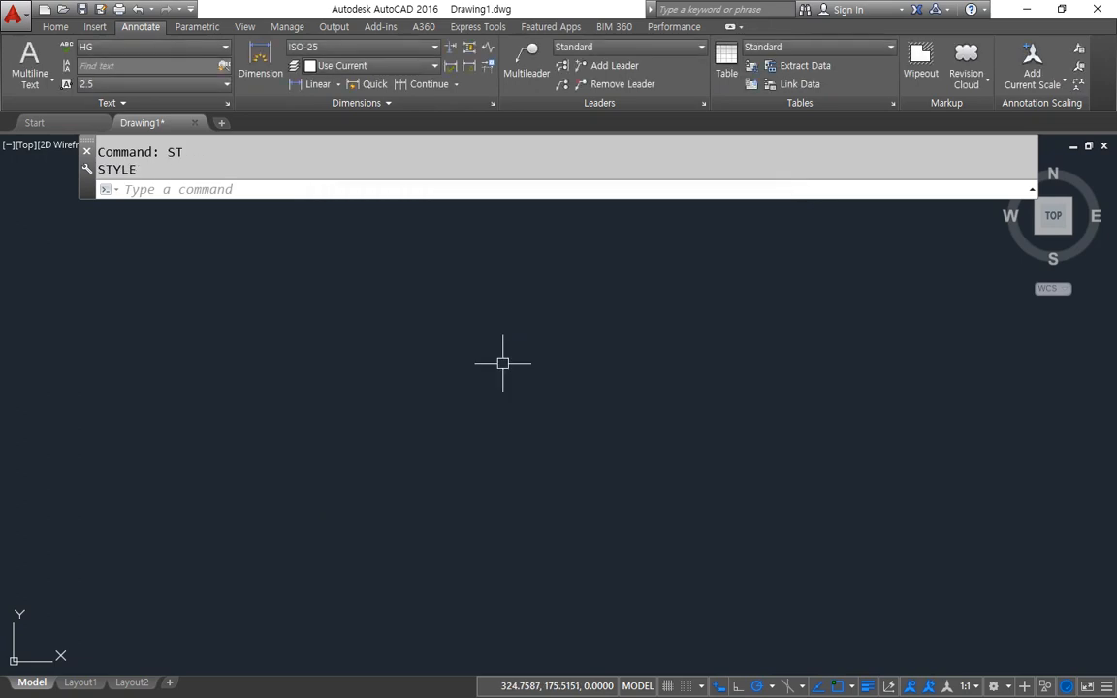
Start single-line text with height 2.5 and a 45° rotation, entering "동해물과 백두산이" as the first line
type("DT")
key("Return")
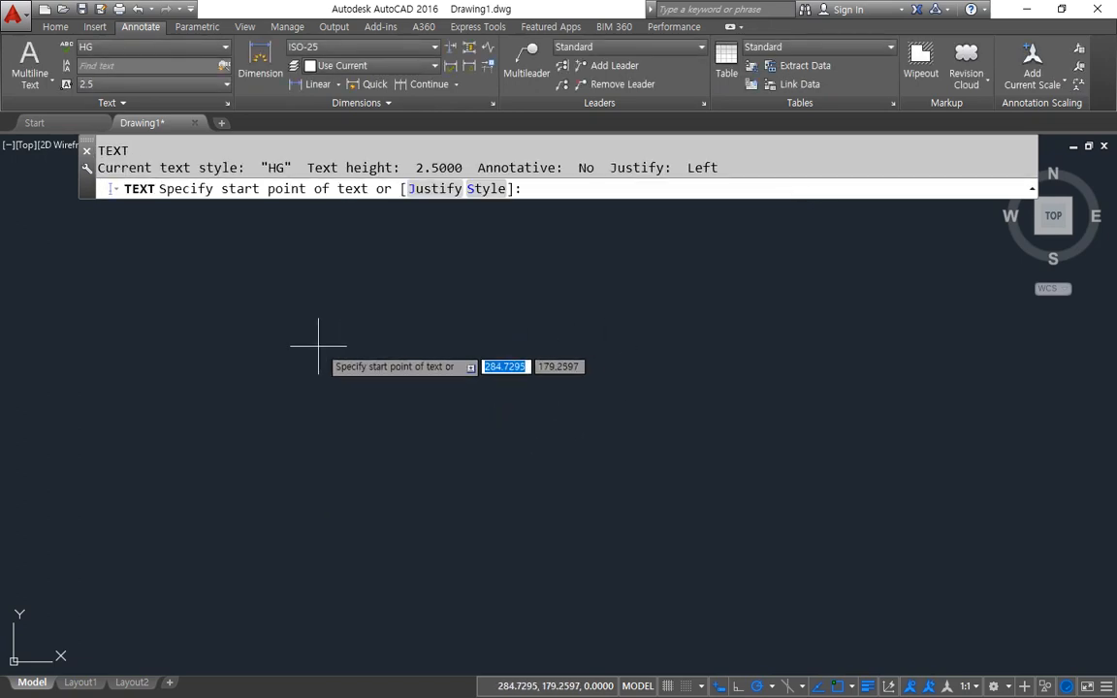
left_click(318, 339)
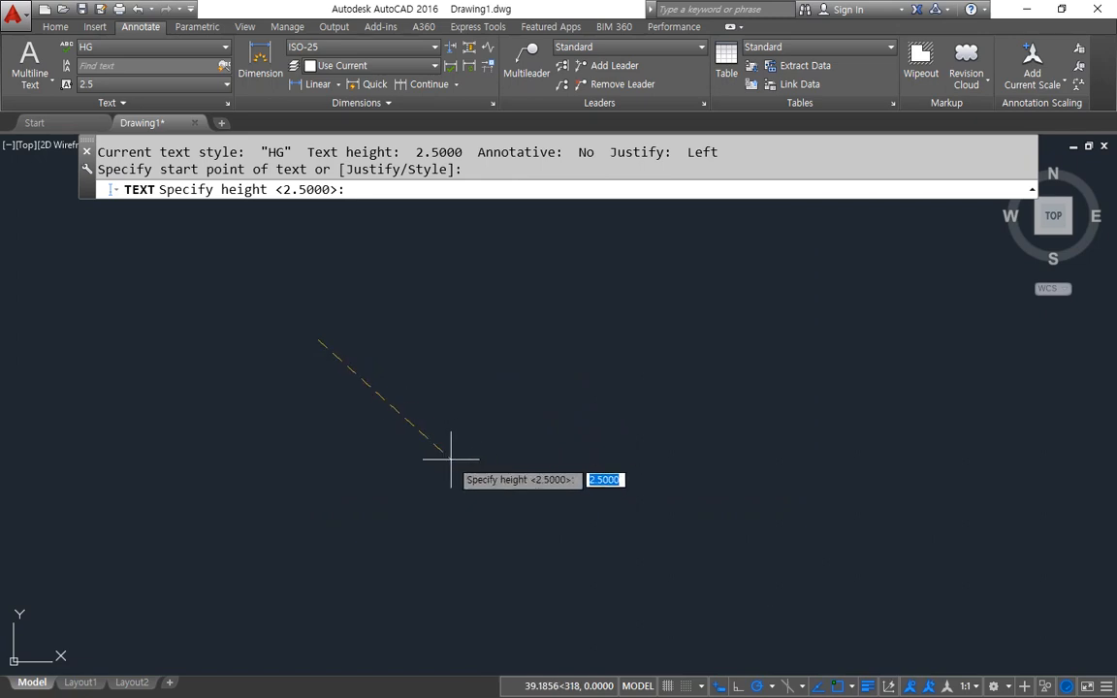
key("Return")
type("45")
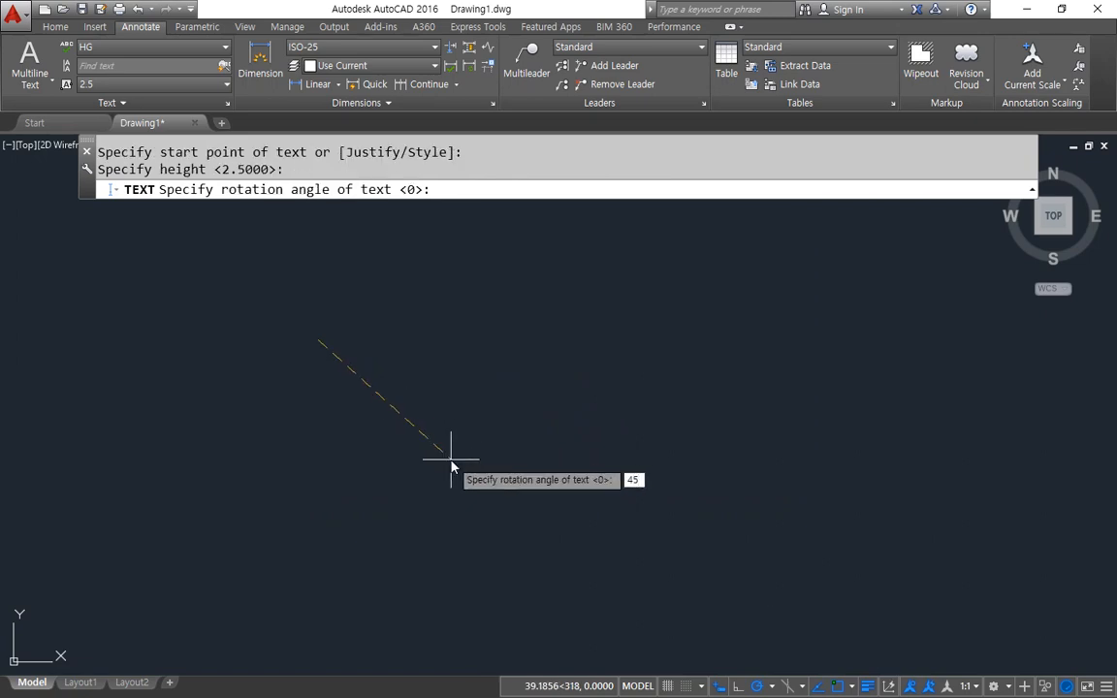
key("Return")
type("동해물과 ㄱ")
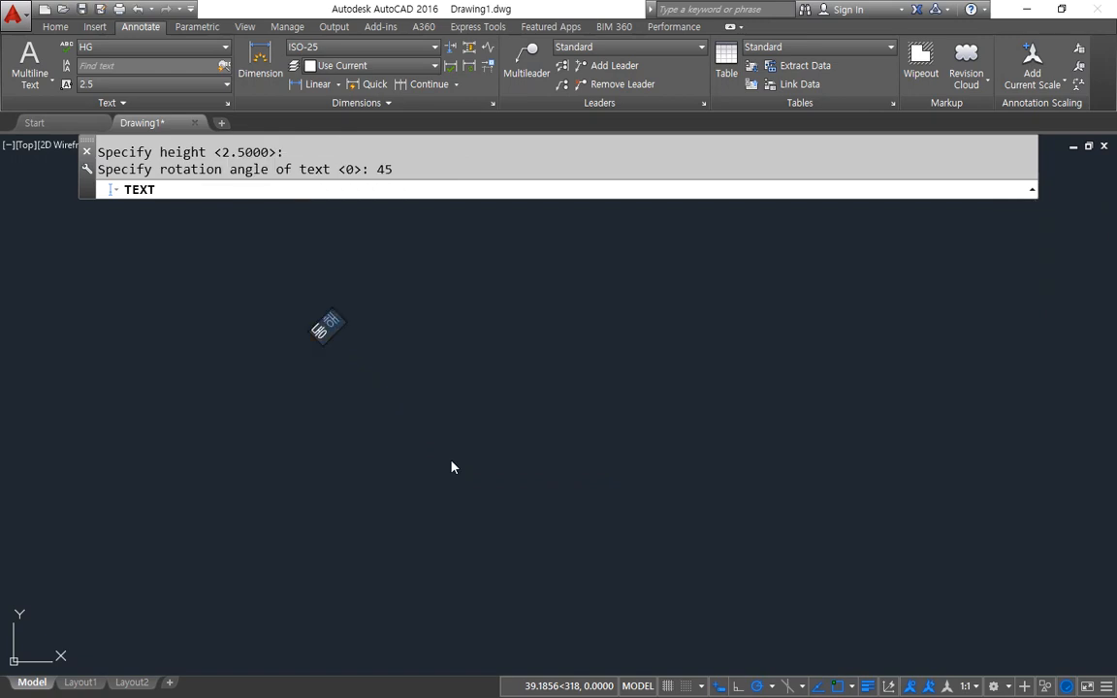
type("백두산이")
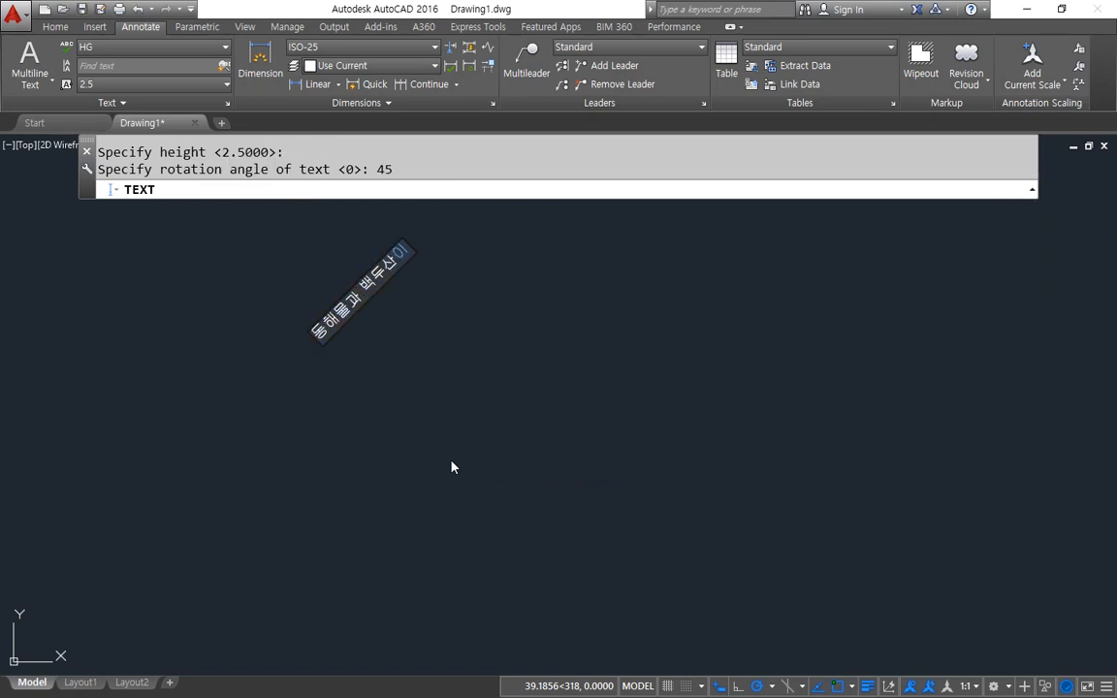
Add the lines "마르고 닳도록", "하느님이 보우하사" and "우리나라 만세" below the first slanted line and finish the single-line text
key("Return")
type("마르고")
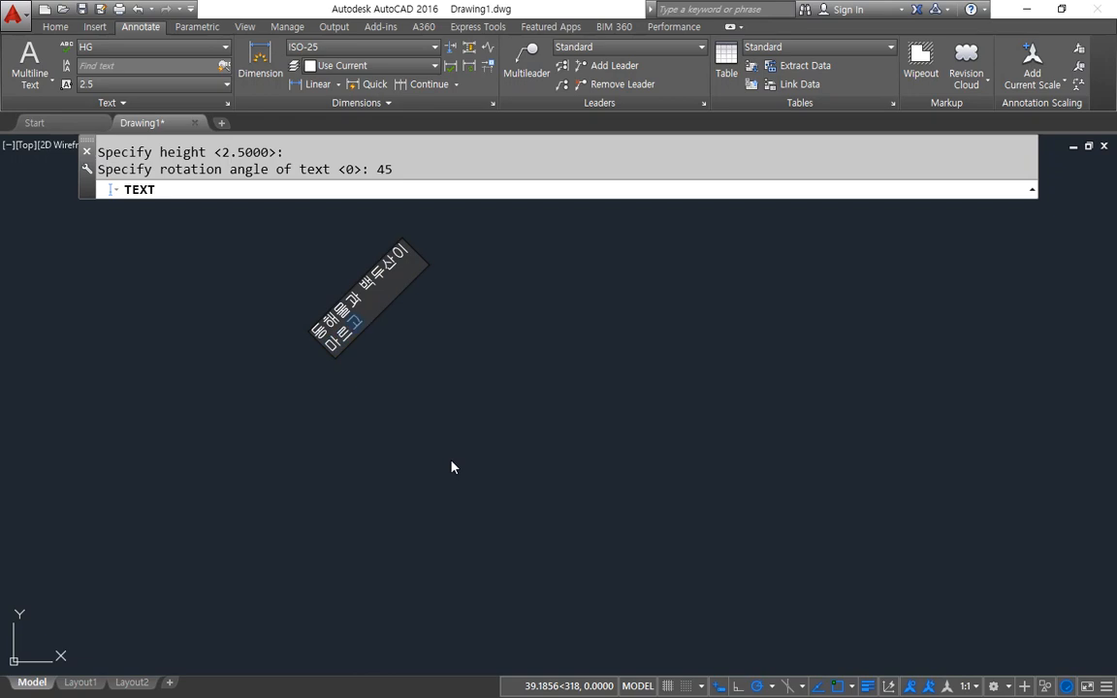
type(" 닳도록 하느님이 보우하")
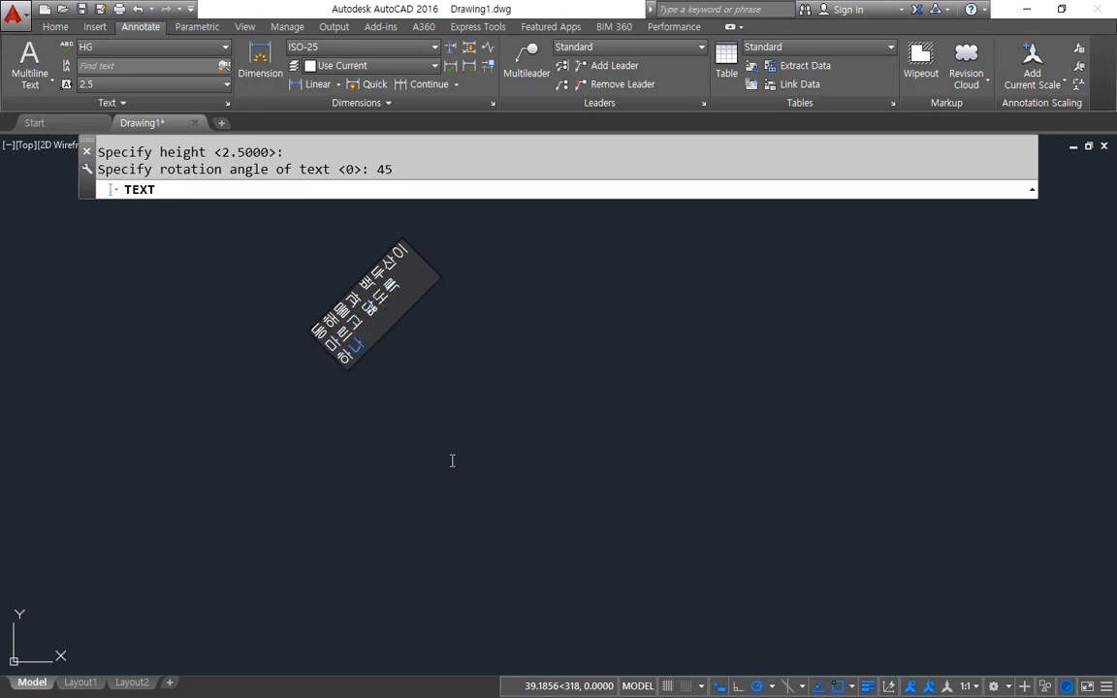
type("사")
key("Return")
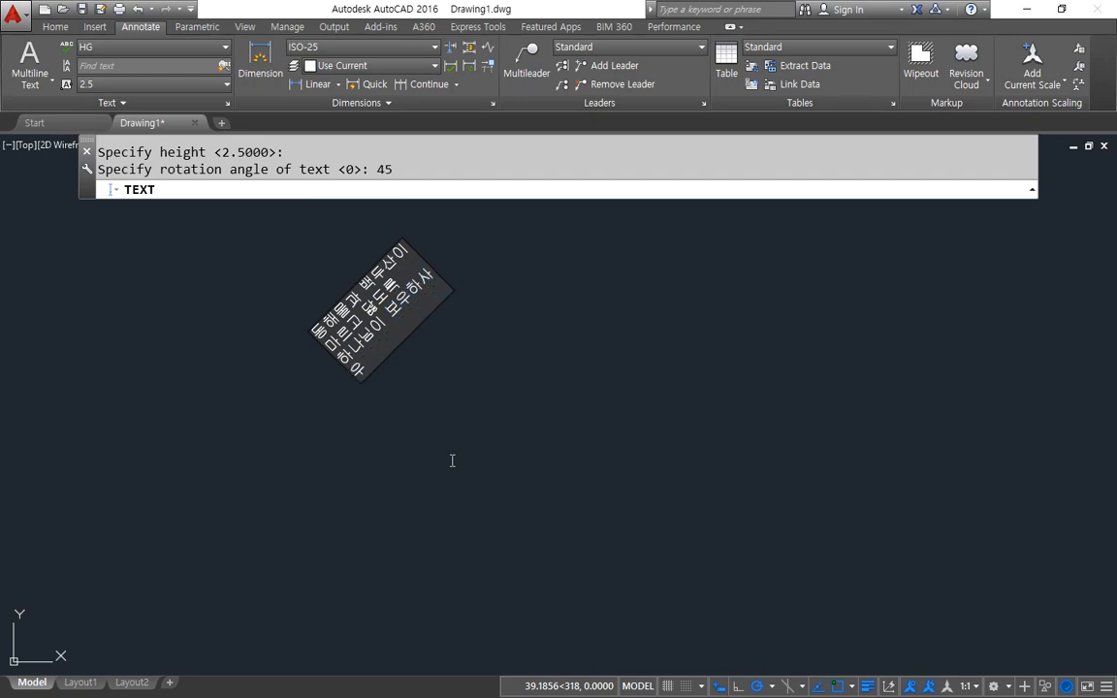
type("우리나라 만세")
key("Return")
key("Return")
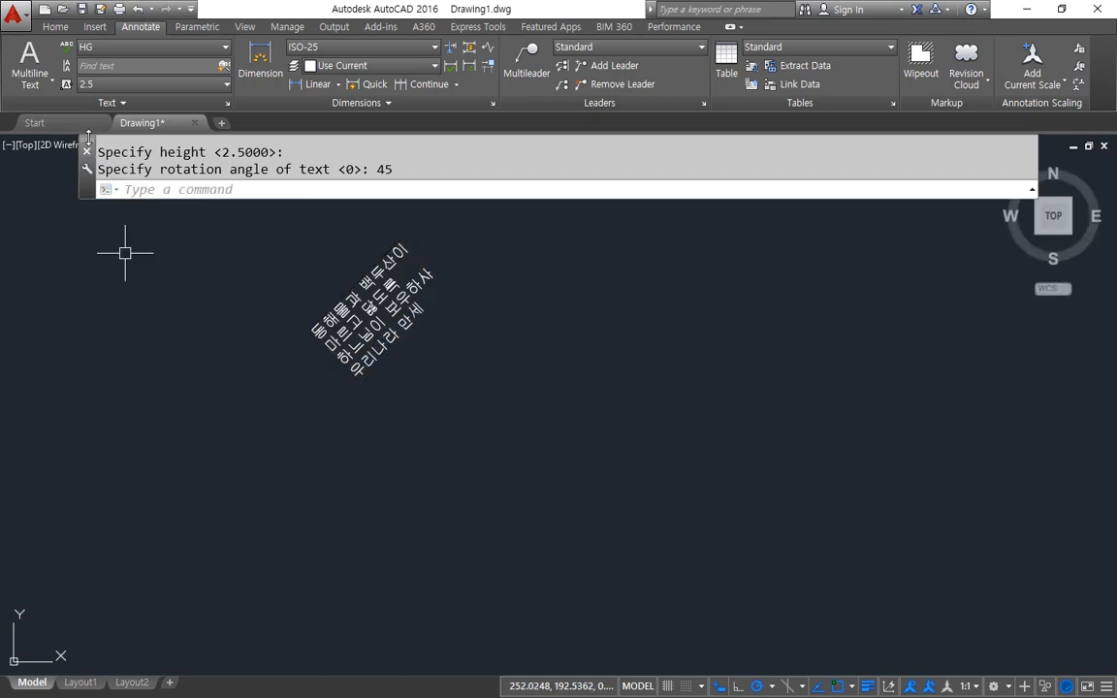
Rotate all four slanted text lines by -45° about a base point just above the start of the first line
scroll(407, 320, "up", 4)
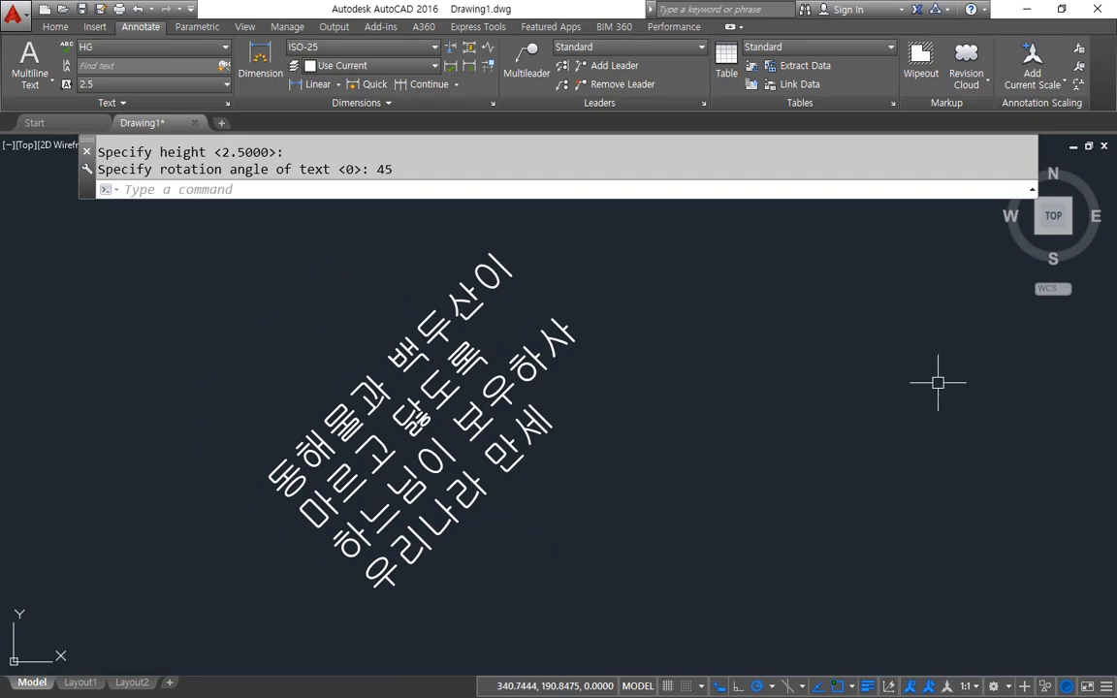
type("ro")
key("Return")
left_click(718, 520)
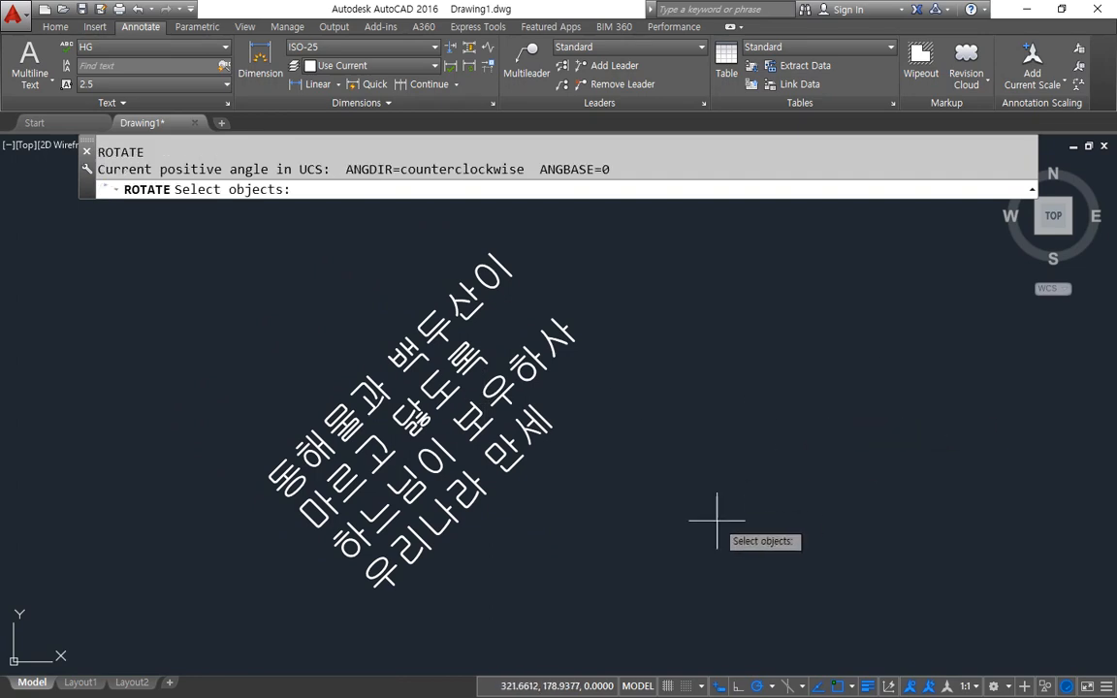
left_click_drag(220, 159, 223, 176)
left_click(290, 291)
key("Return")
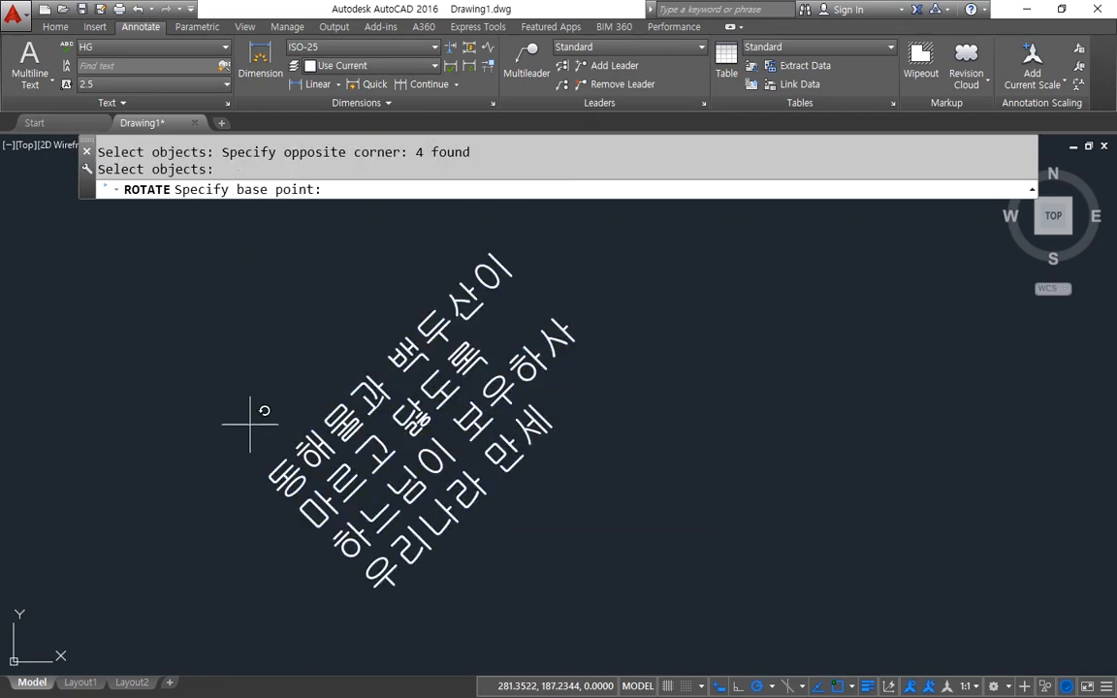
left_click(255, 424)
type("-45")
key("Return")
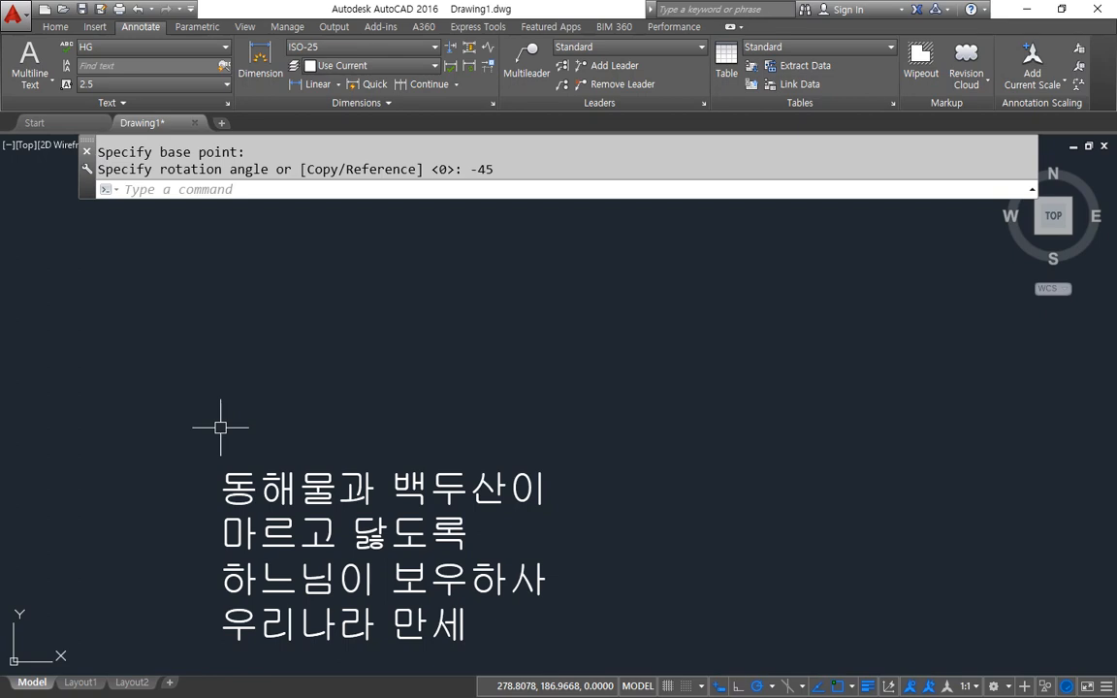
Erase all four Korean text lines from the drawing
middle_click_drag(306, 436, 366, 315)
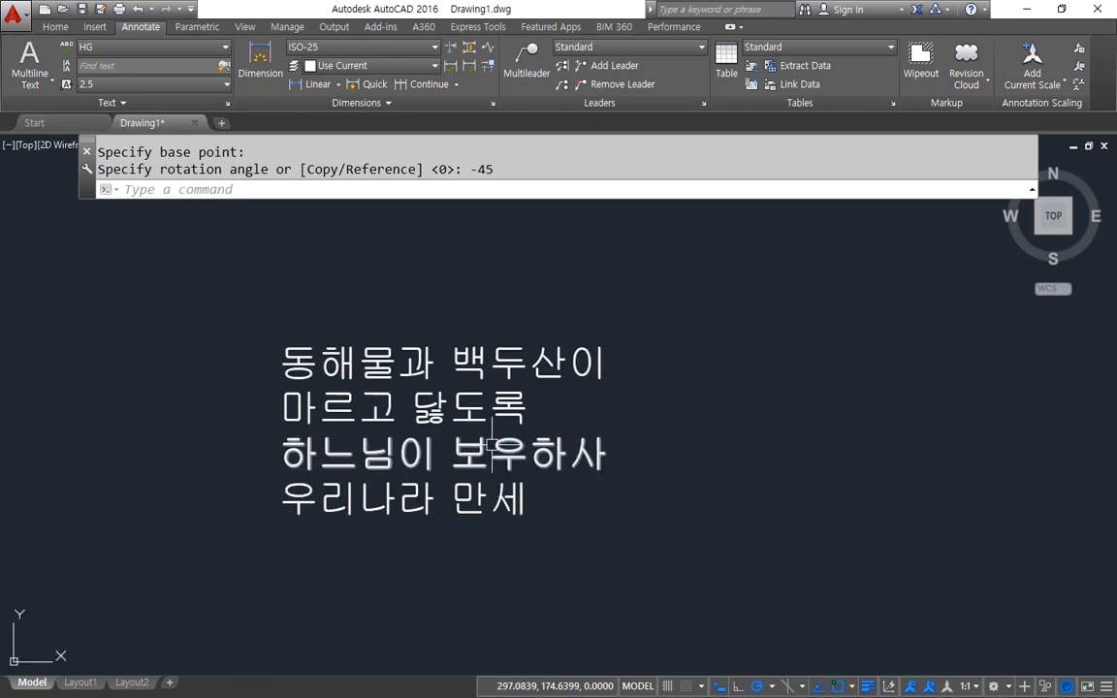
left_click(643, 314)
left_click(320, 562)
type("E")
key("Return")
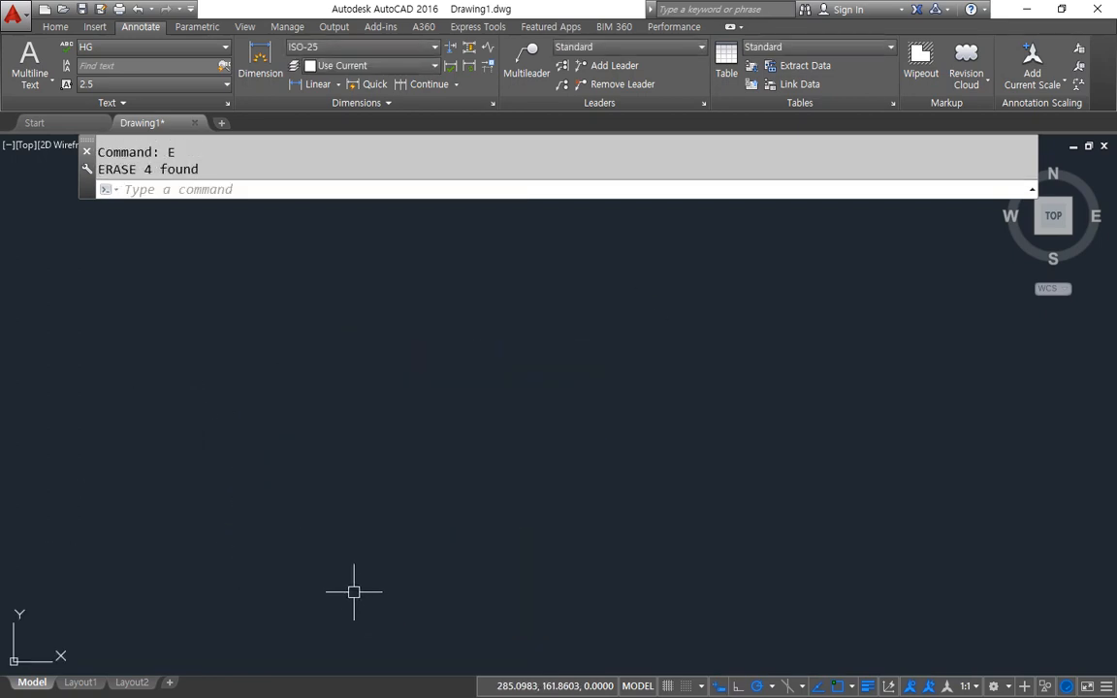
type("mt")
key("Return")
key("Escape")
key("Escape")
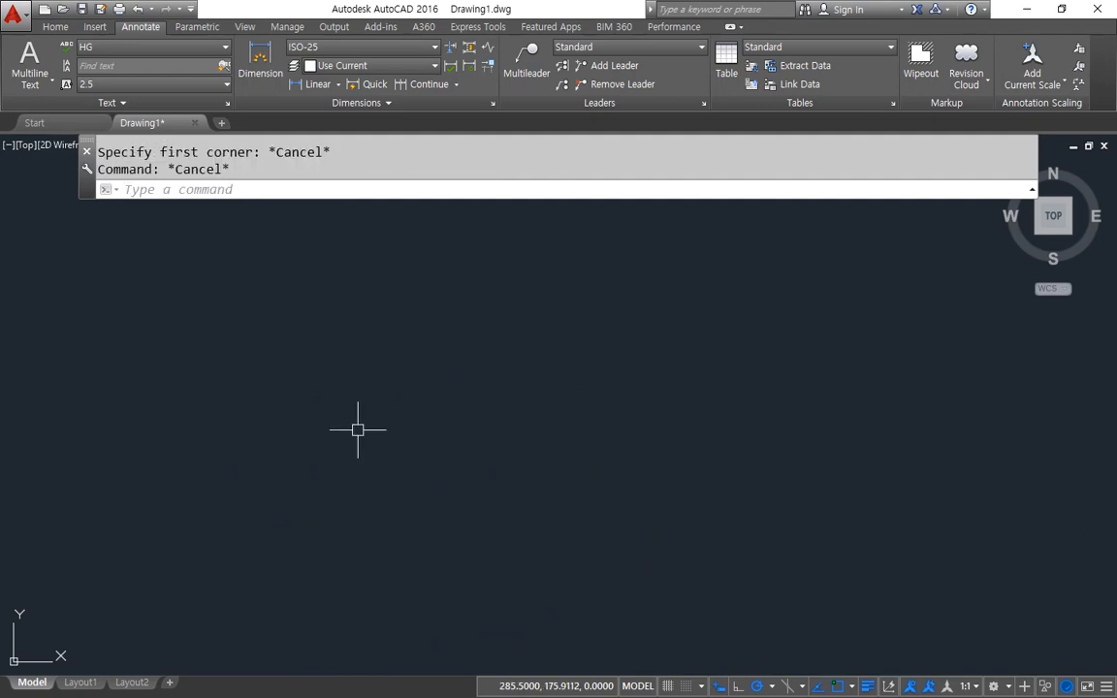
Start single-line text and open its Justify option to examine the available alignments, then cancel the command
type("dt")
key("Return")
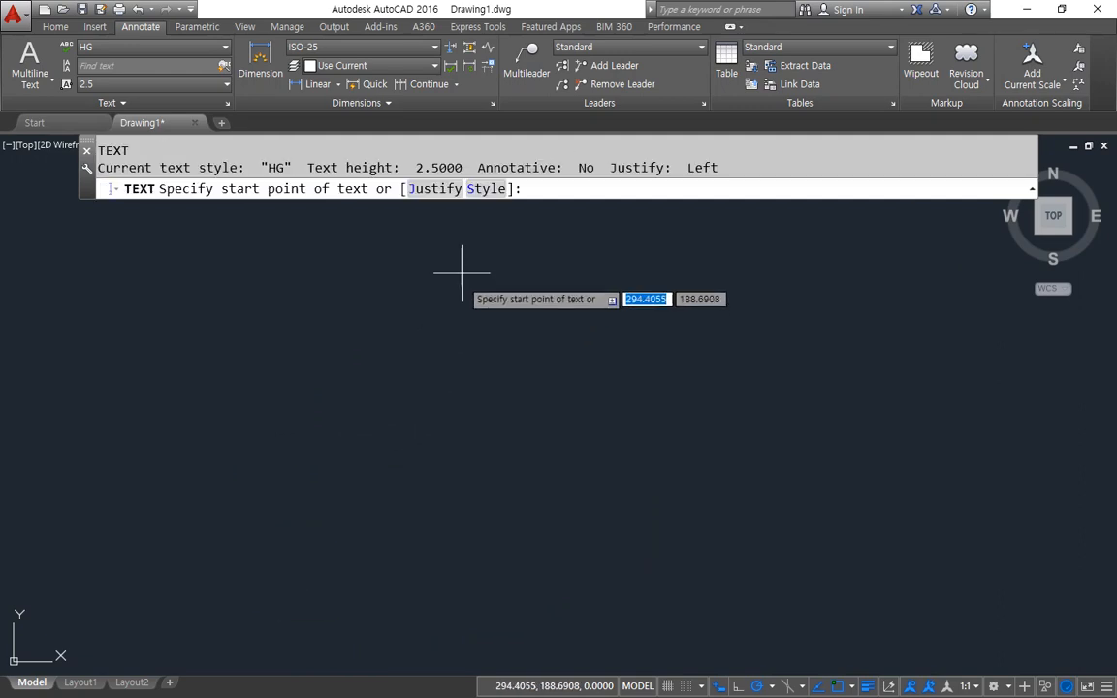
key("ctrl+2")
mouse_move(442, 213)
left_mouse_down()
mouse_move(407, 214)
mouse_move(452, 167)
mouse_move(445, 209)
left_mouse_up()
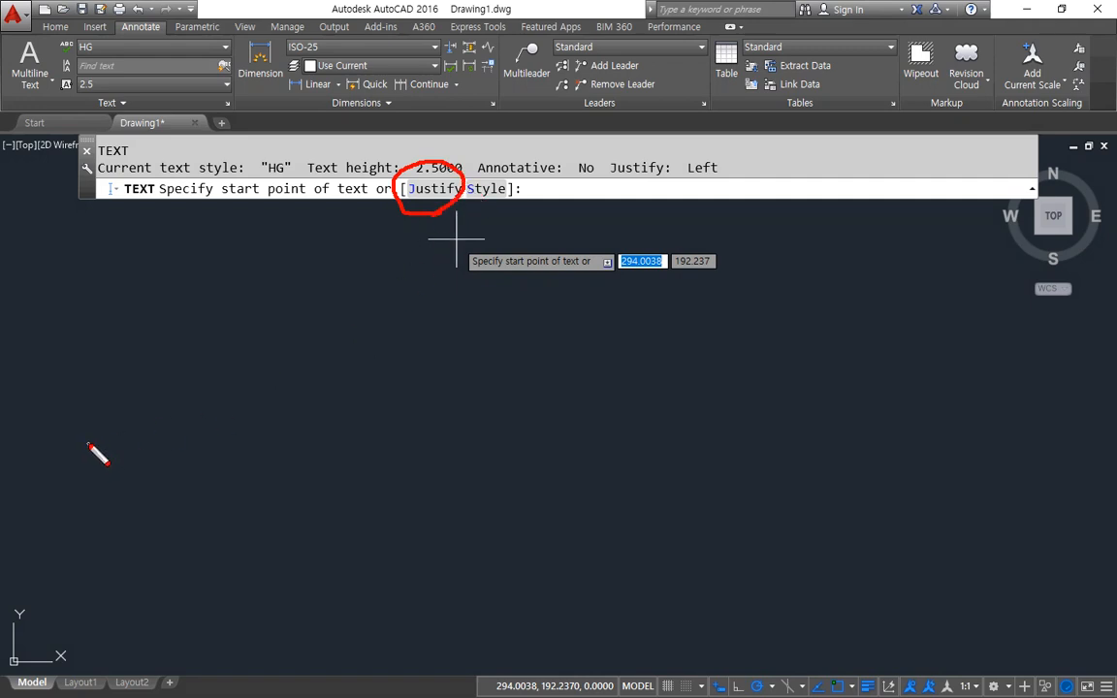
key("Escape")
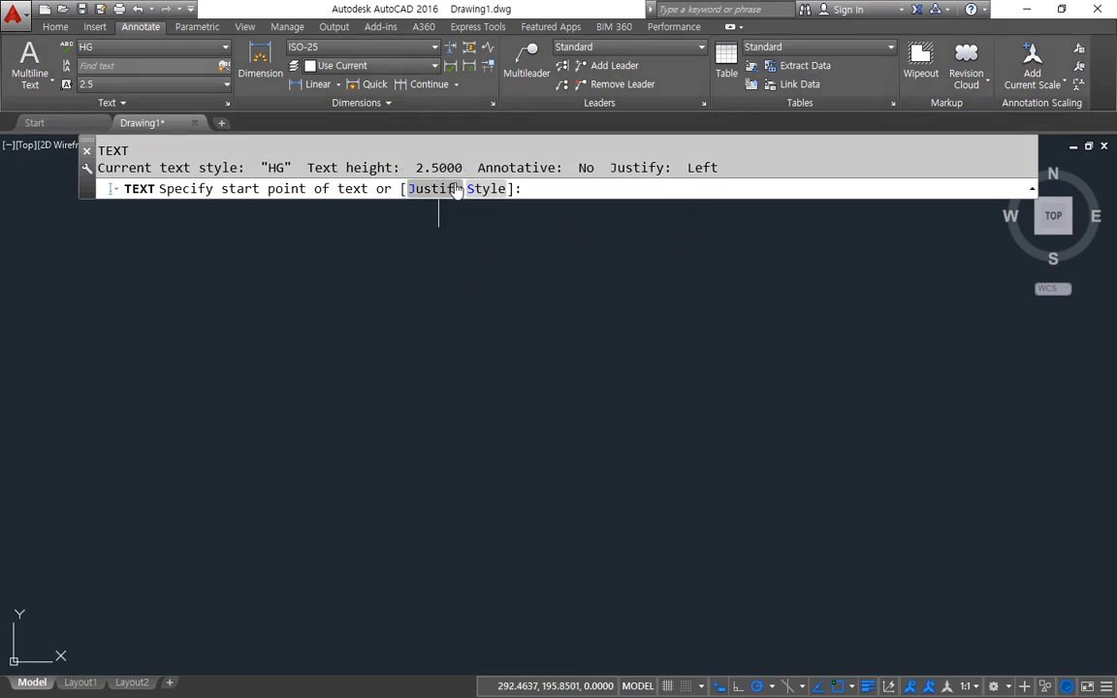
left_click(434, 188)
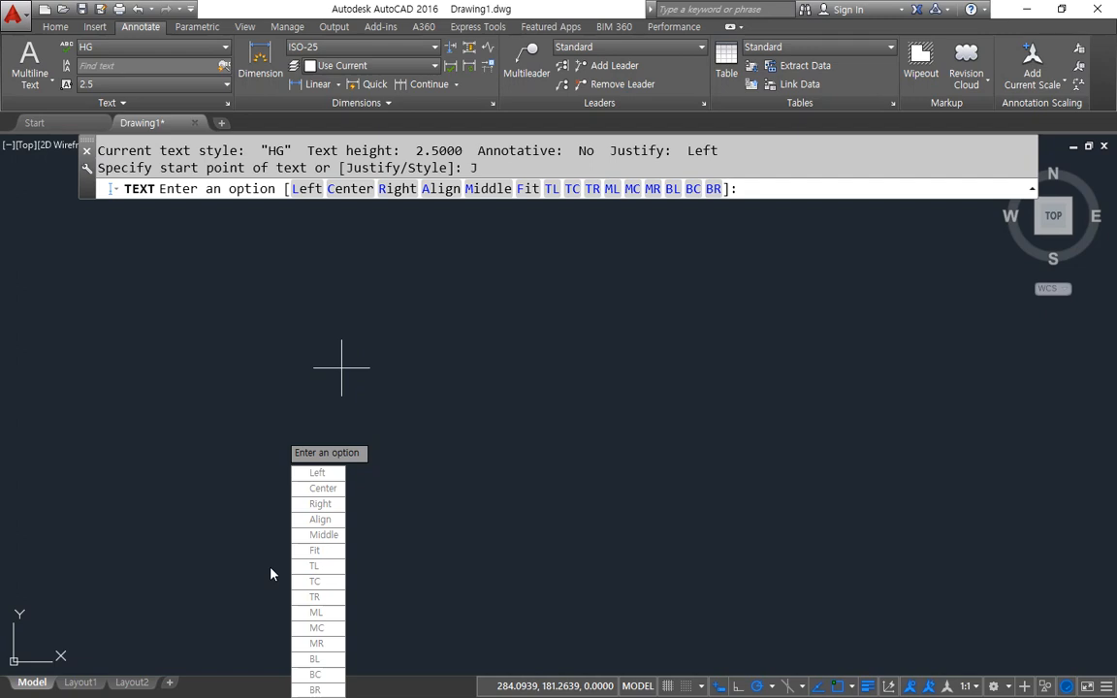
key("Escape")
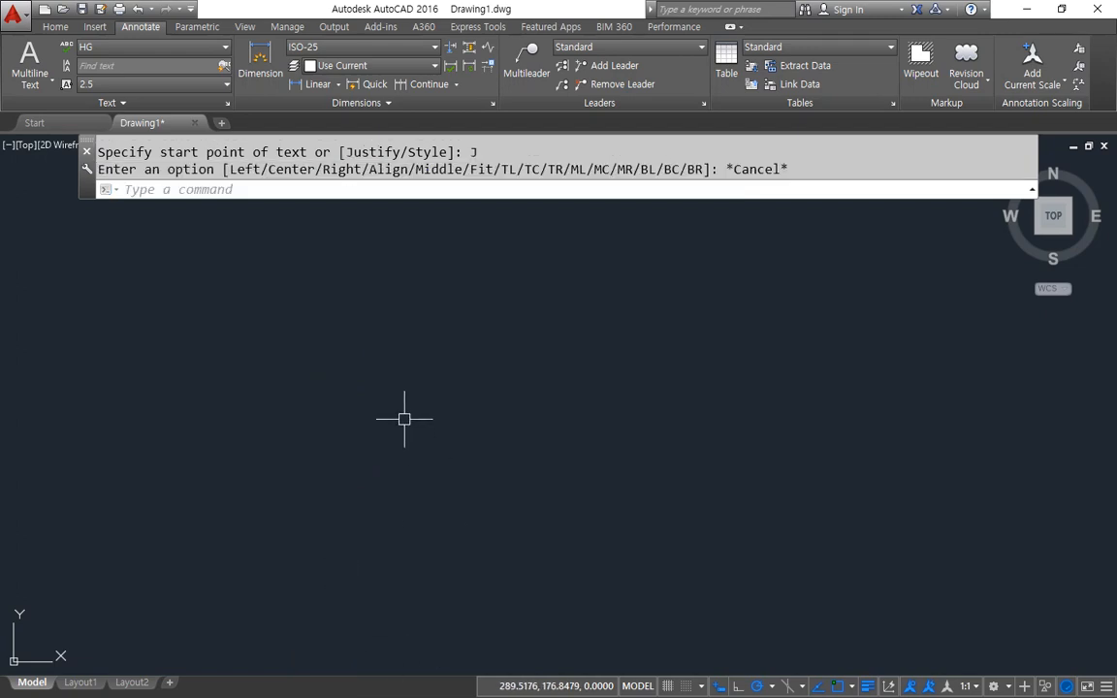
key("Return")
left_click(419, 431)
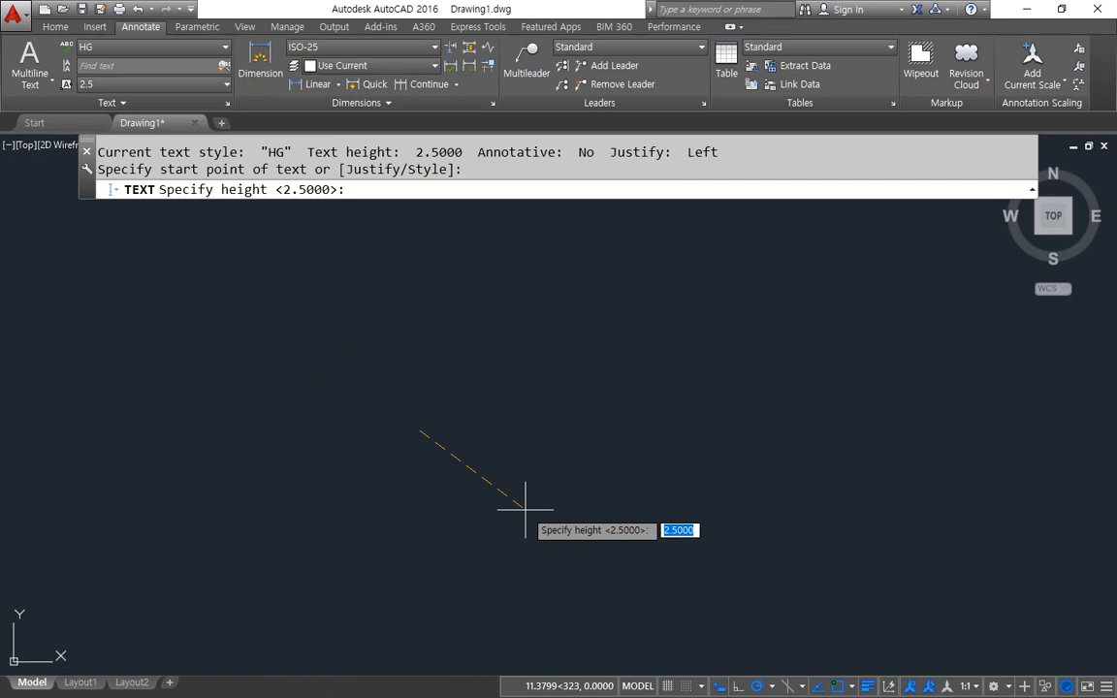
key("Return")
key("Return")
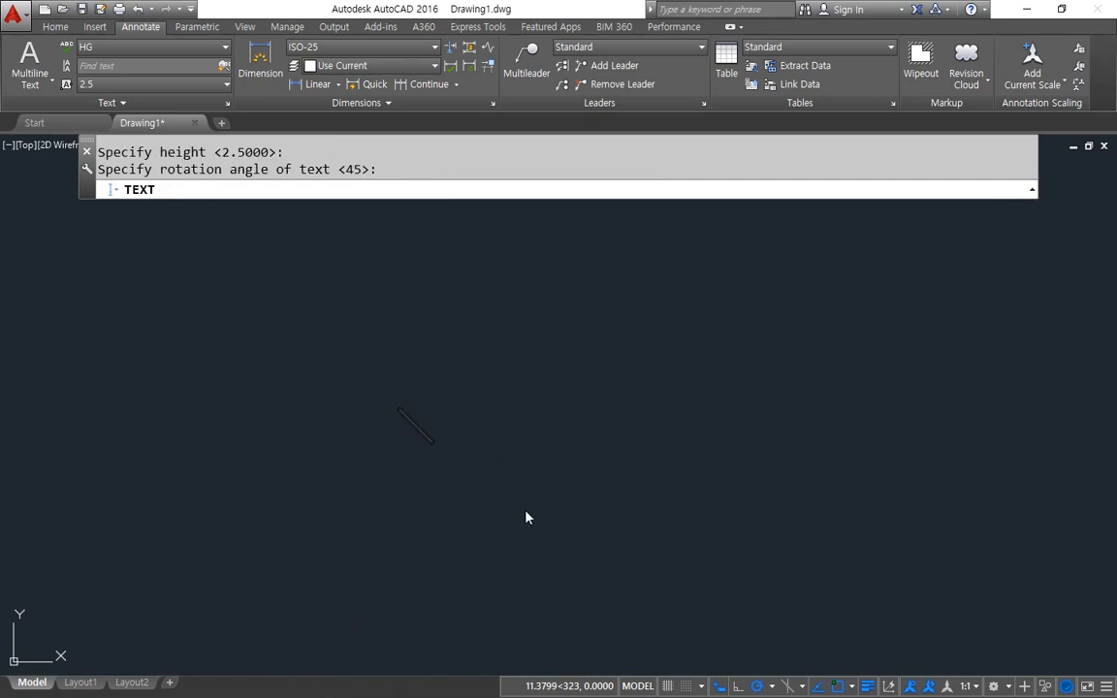
key("Return")
Place the single-line text "abcdefghijkl" near the middle of the drawing with height 2.5 and rotation 0
key("Return")
left_click(476, 452)
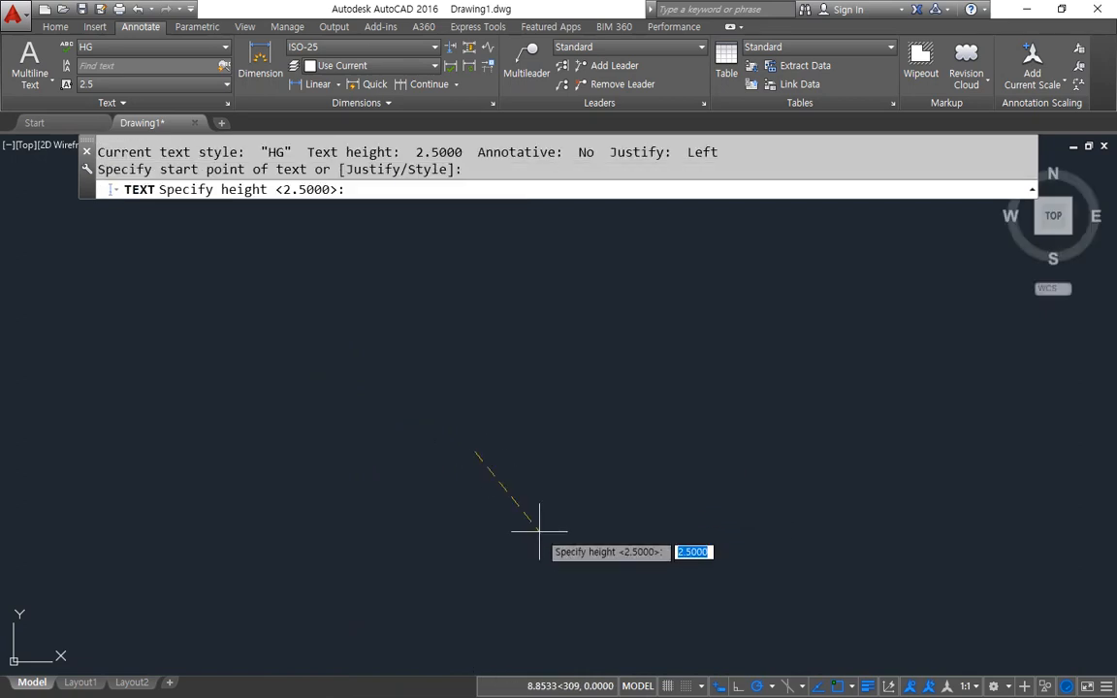
key("Return")
type("0")
key("Return")
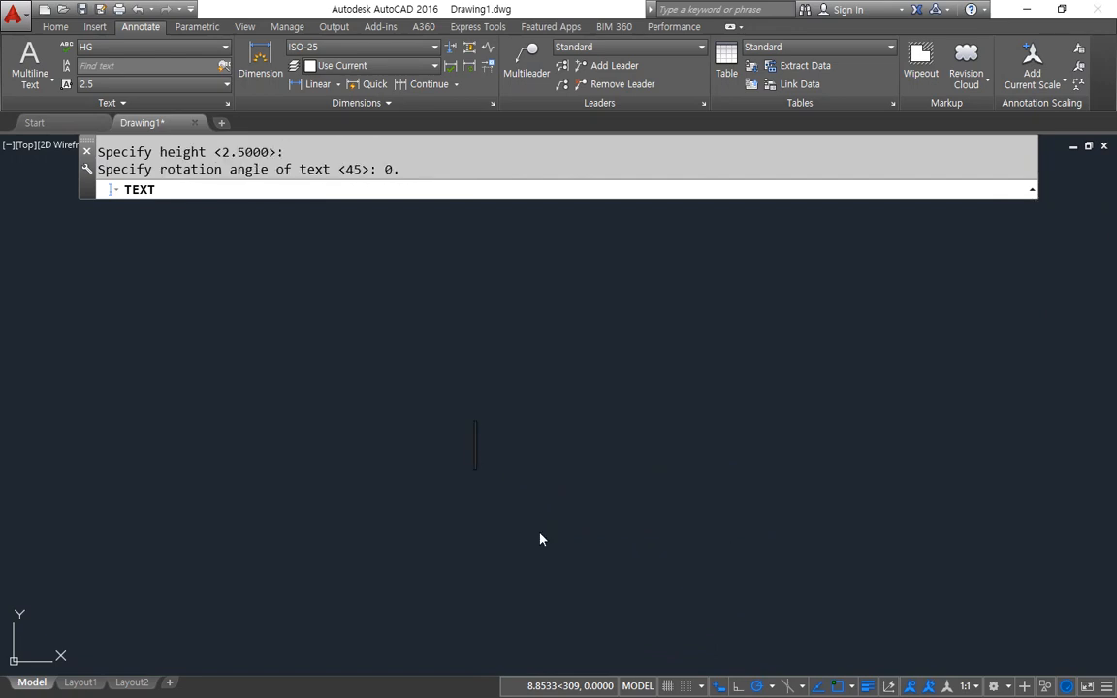
type("abcdef")
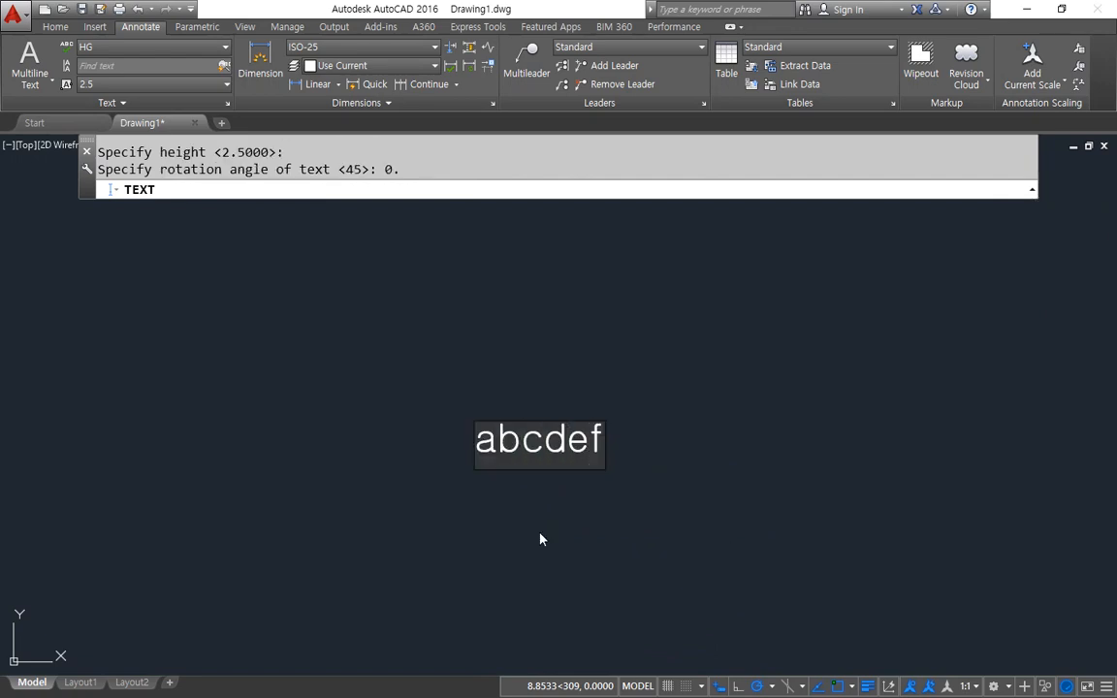
type("ghijkl")
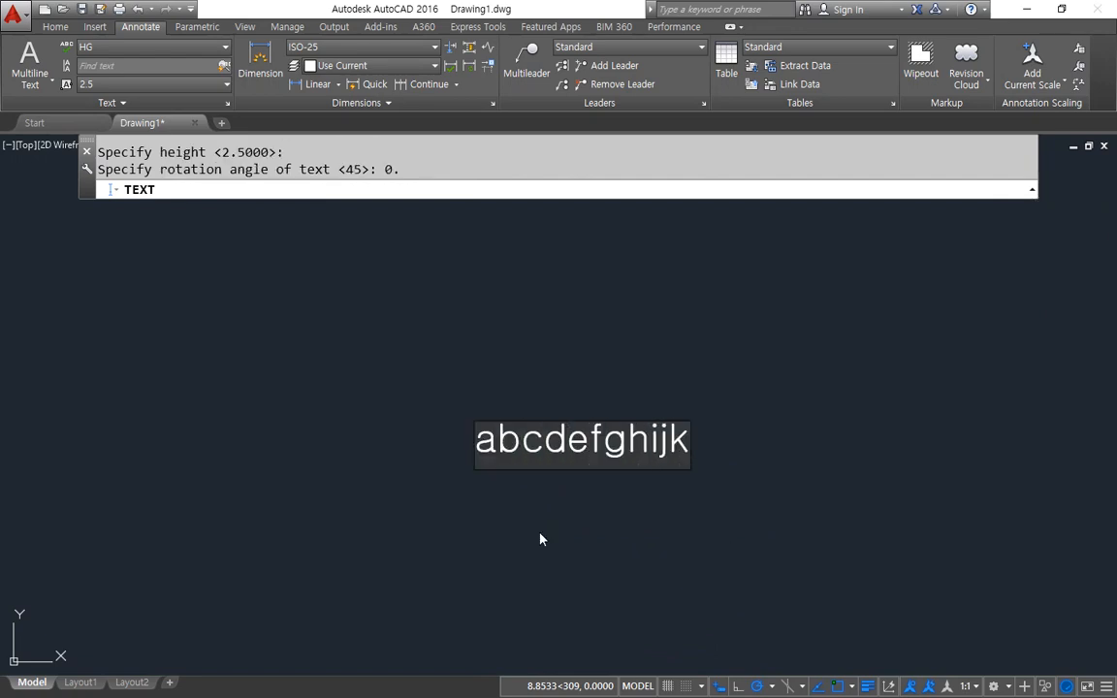
key("Return")
key("Return")
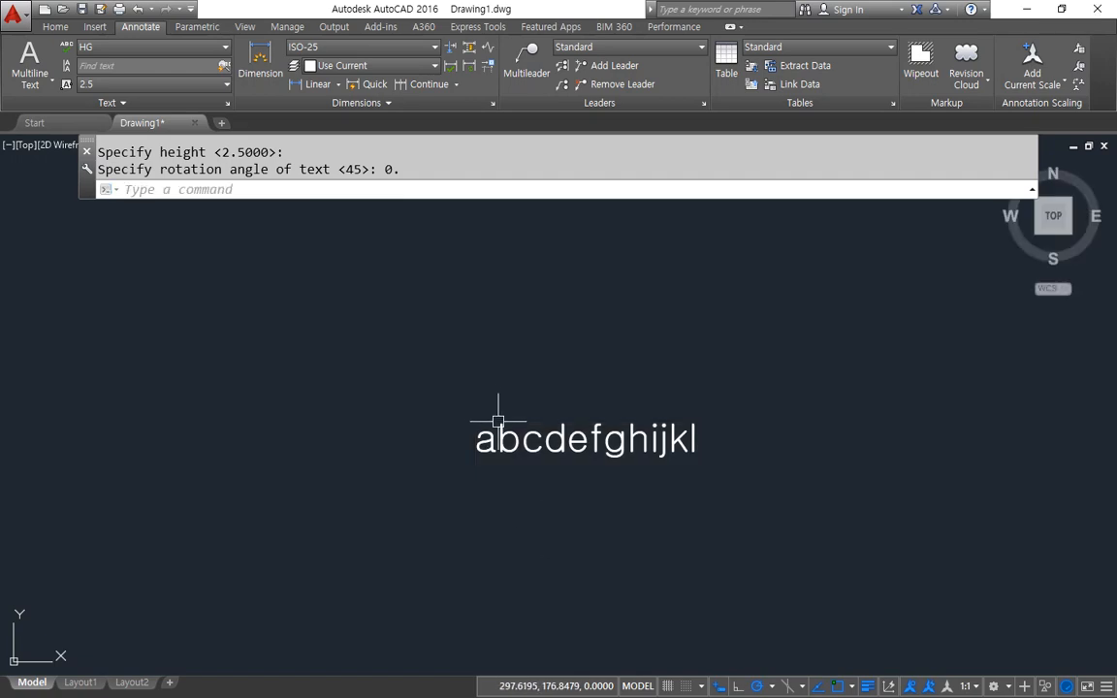
Draw a horizontal construction line below the text abcdefghijkl
scroll(547, 441, "up", 4)
scroll(622, 469, "up", 4)
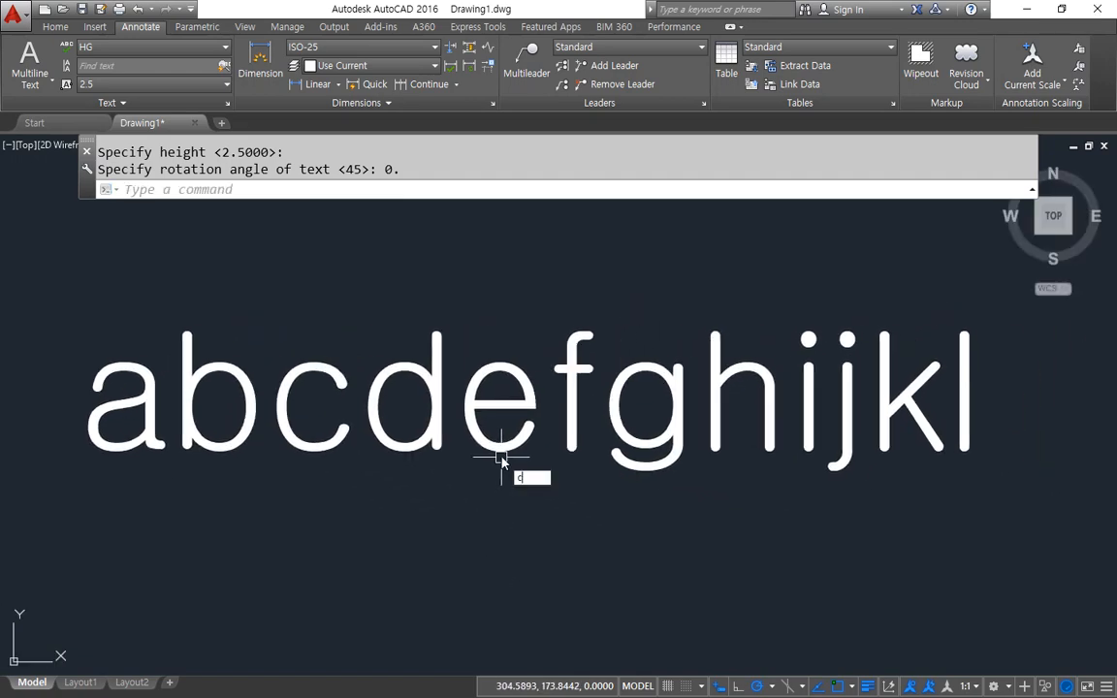
type("c")
key("Escape")
type("xl")
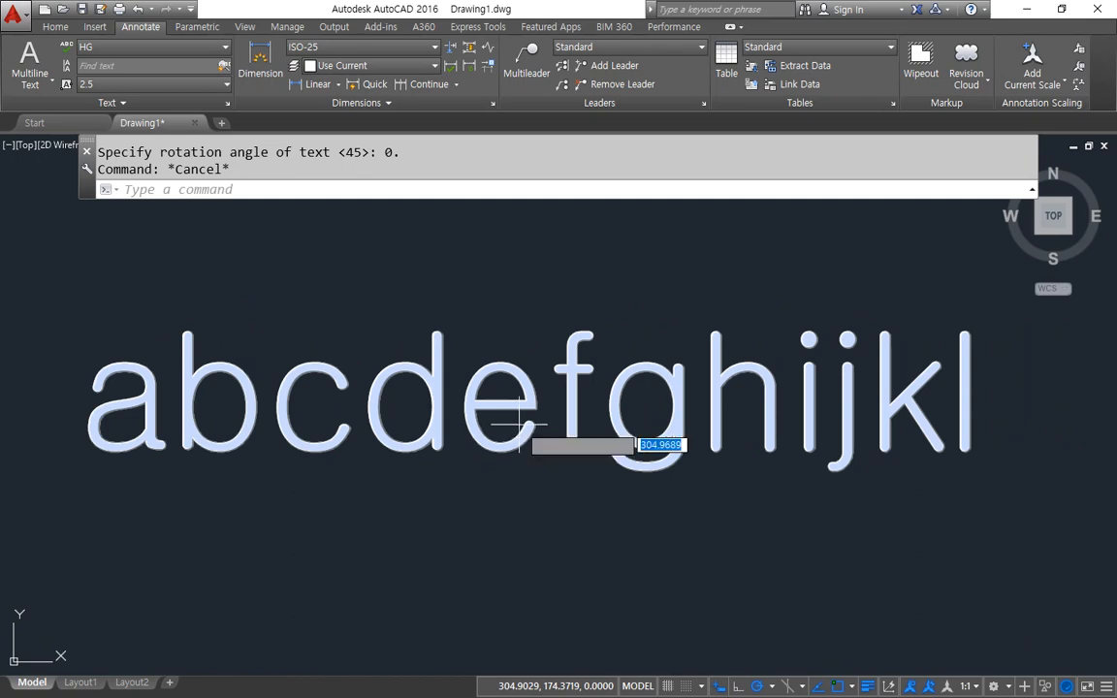
key("Return")
type("h")
key("Return")
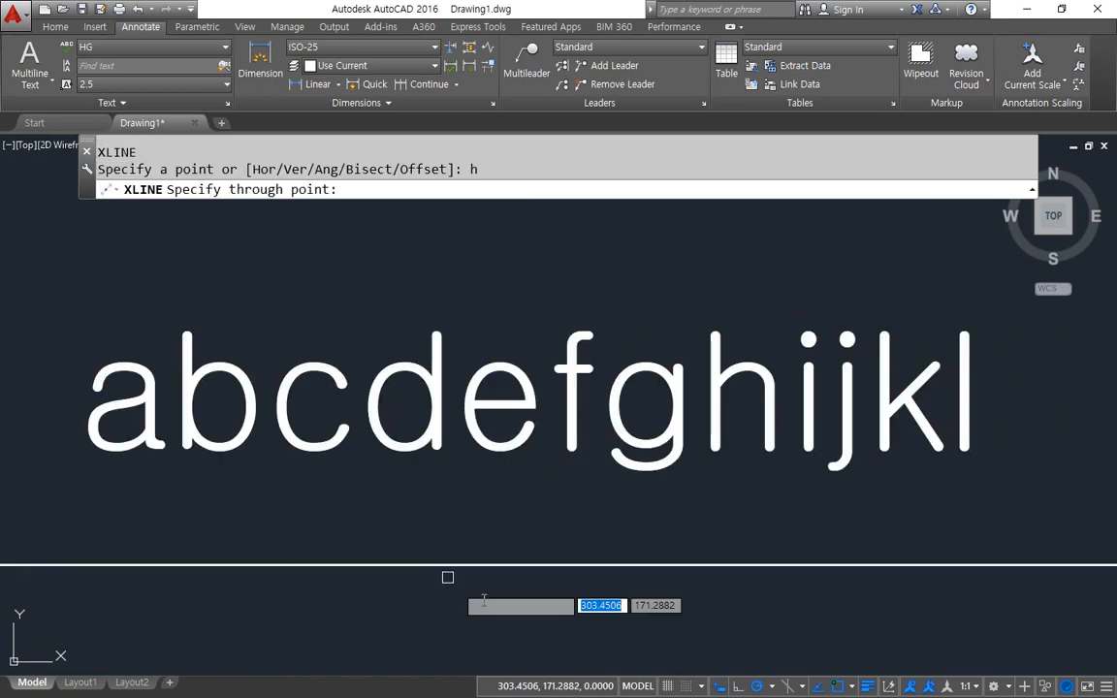
left_click(470, 593)
key("Return")
Move the construction line straight up onto the baseline of the text
type("m")
key("Return")
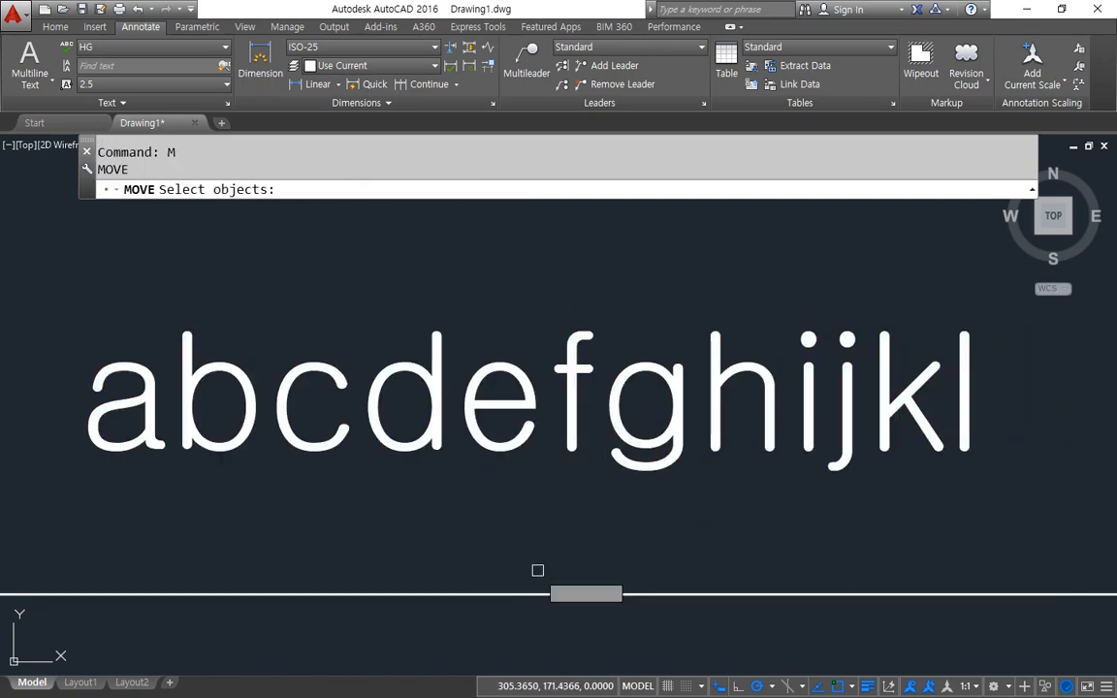
left_click(538, 594)
key("Return")
left_click(549, 625)
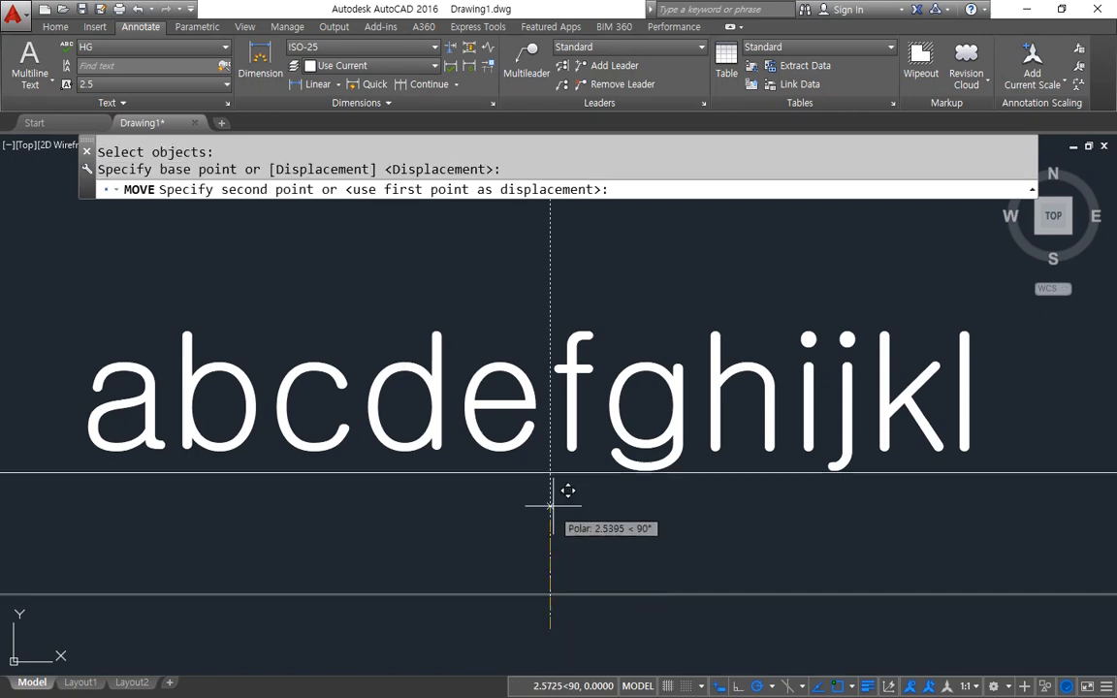
left_click(549, 484)
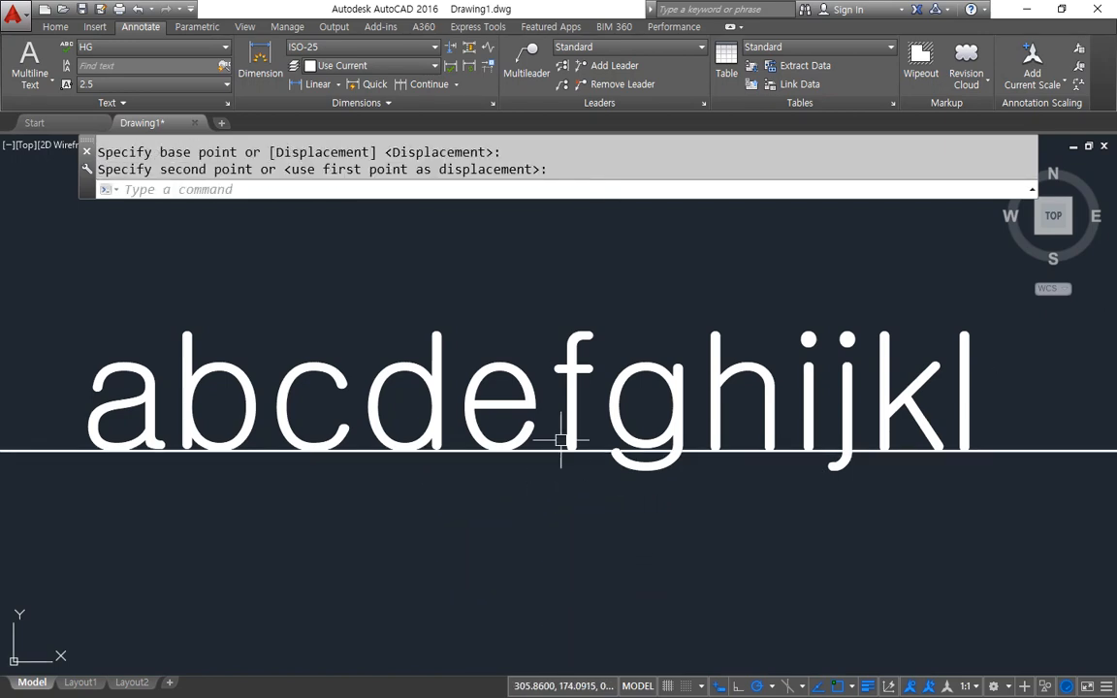
key("Return")
key("Escape")
key("Escape")
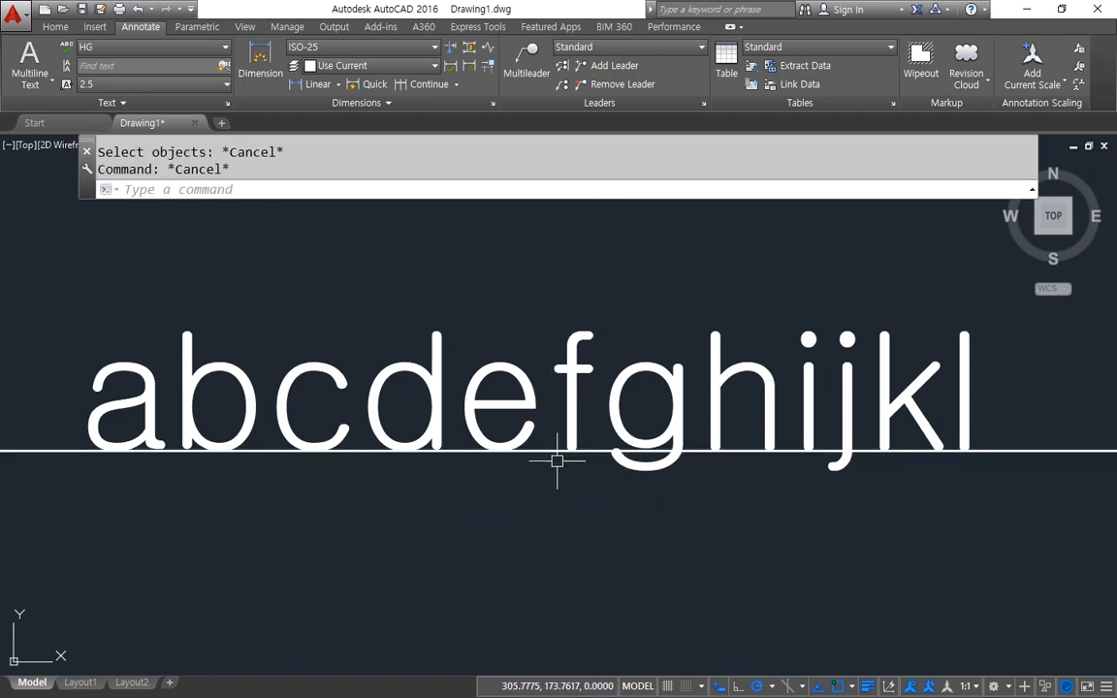
Copy the baseline construction line straight up to the top edge of the tall letters
type("cp")
key("Return")
left_click(552, 451)
key("Return")
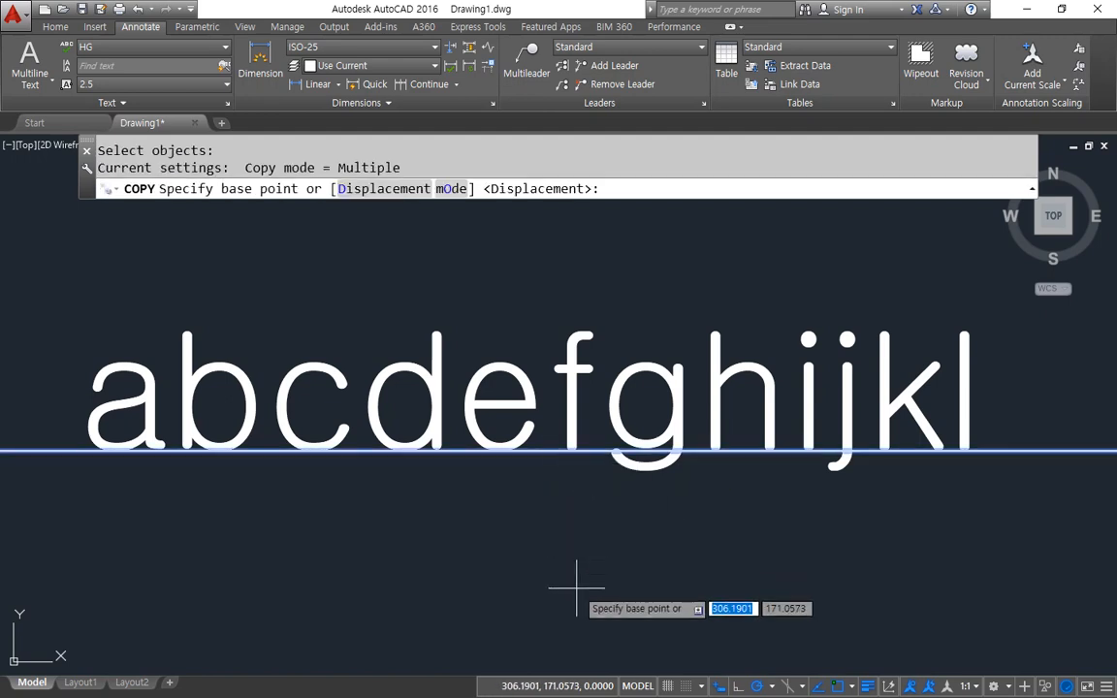
left_click(575, 590)
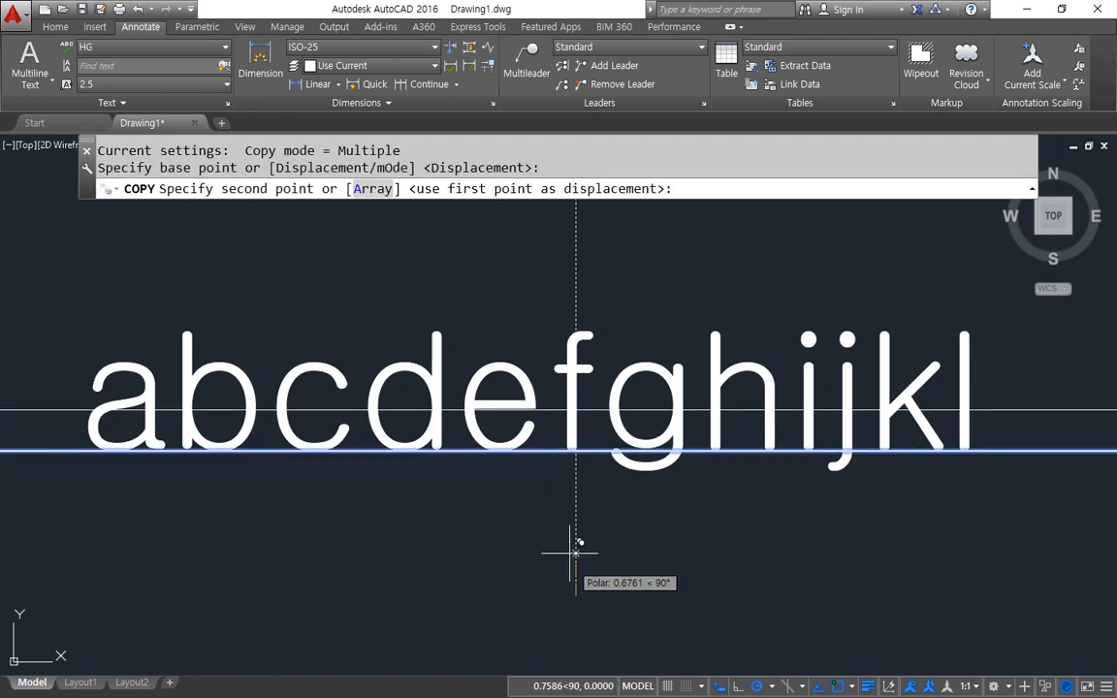
left_click(576, 472)
key("Return")
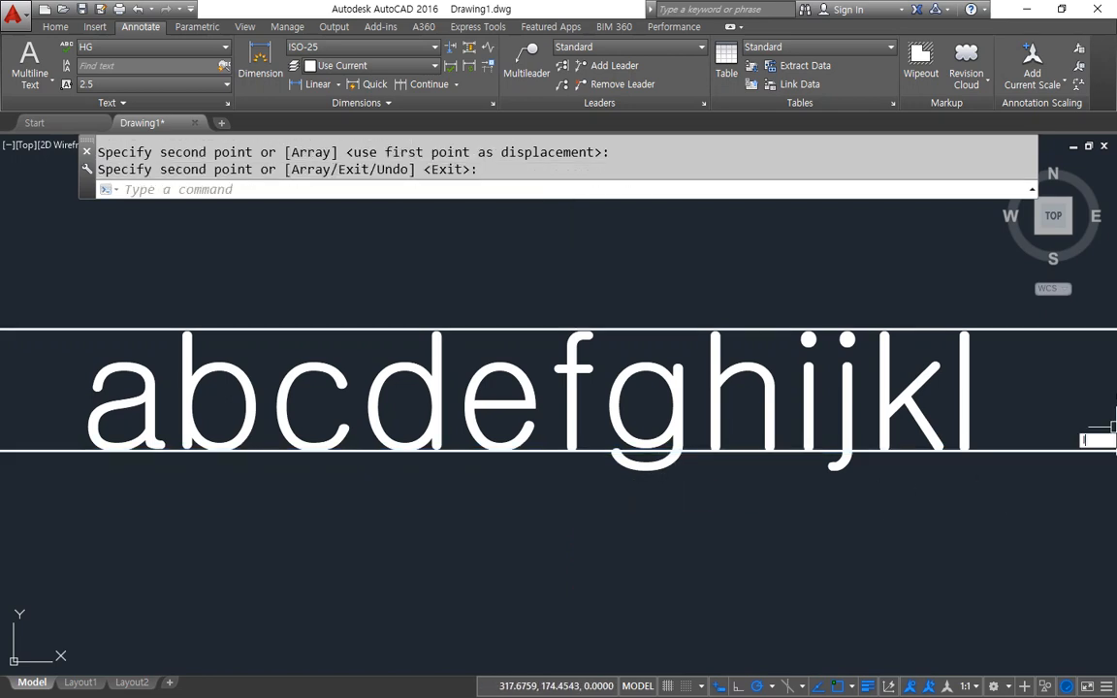
Draw a vertical line after the letter l, from a nearest point on the upper construction line perpendicular to the baseline construction line
type("l")
key("Return")
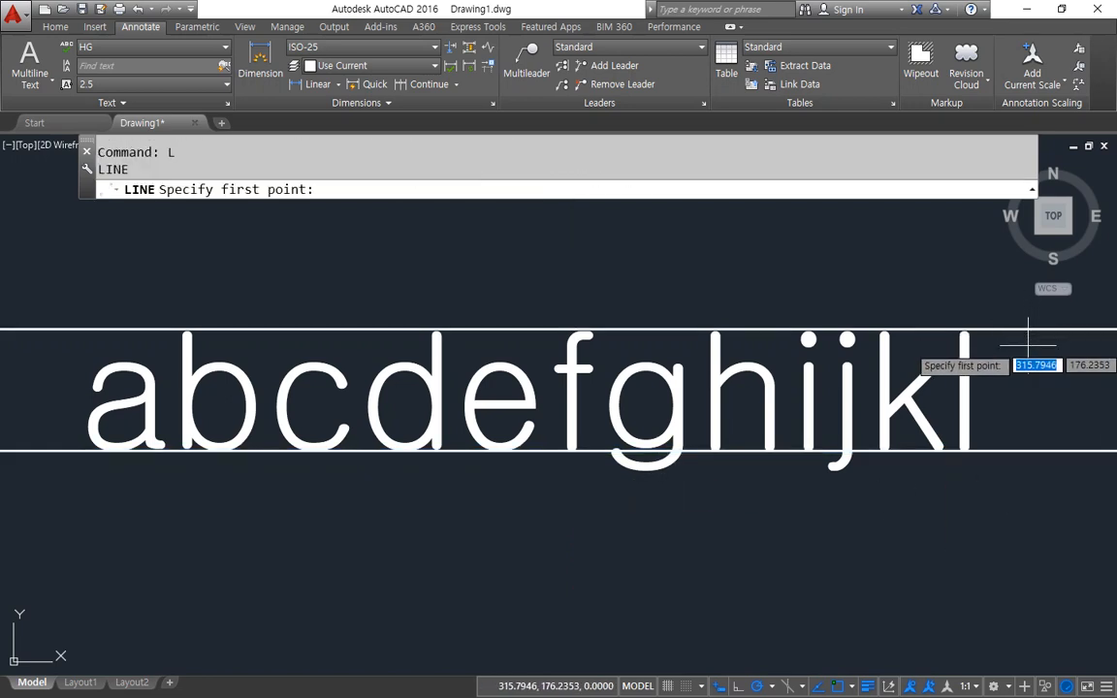
type("nea")
key("Return")
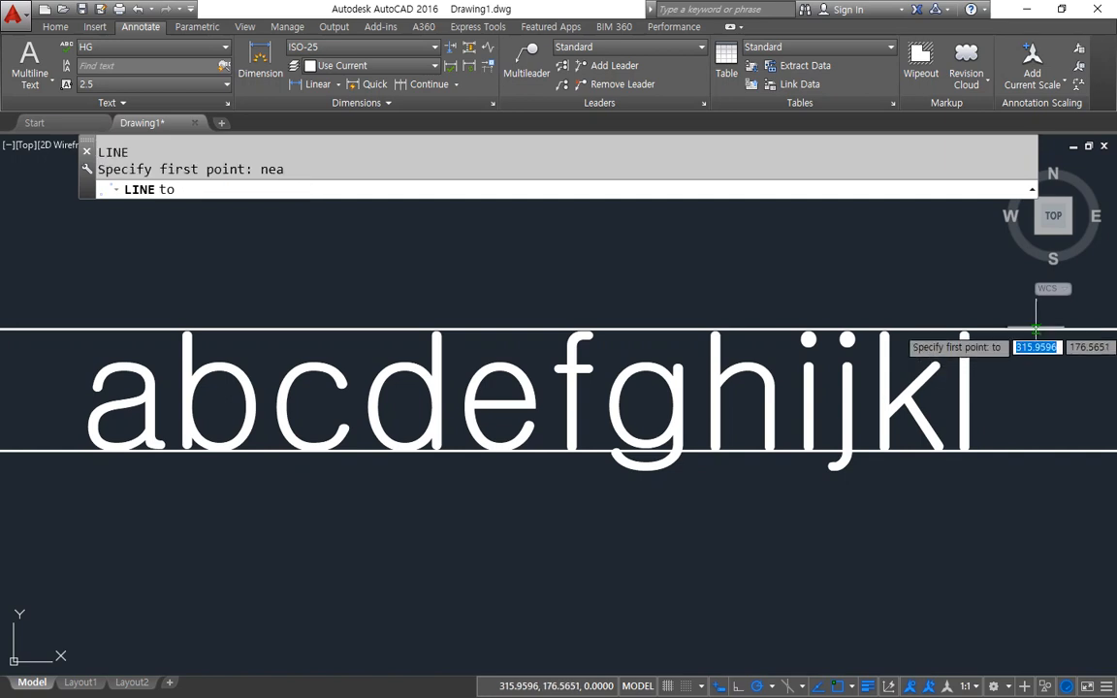
left_click(1036, 330)
type("pe")
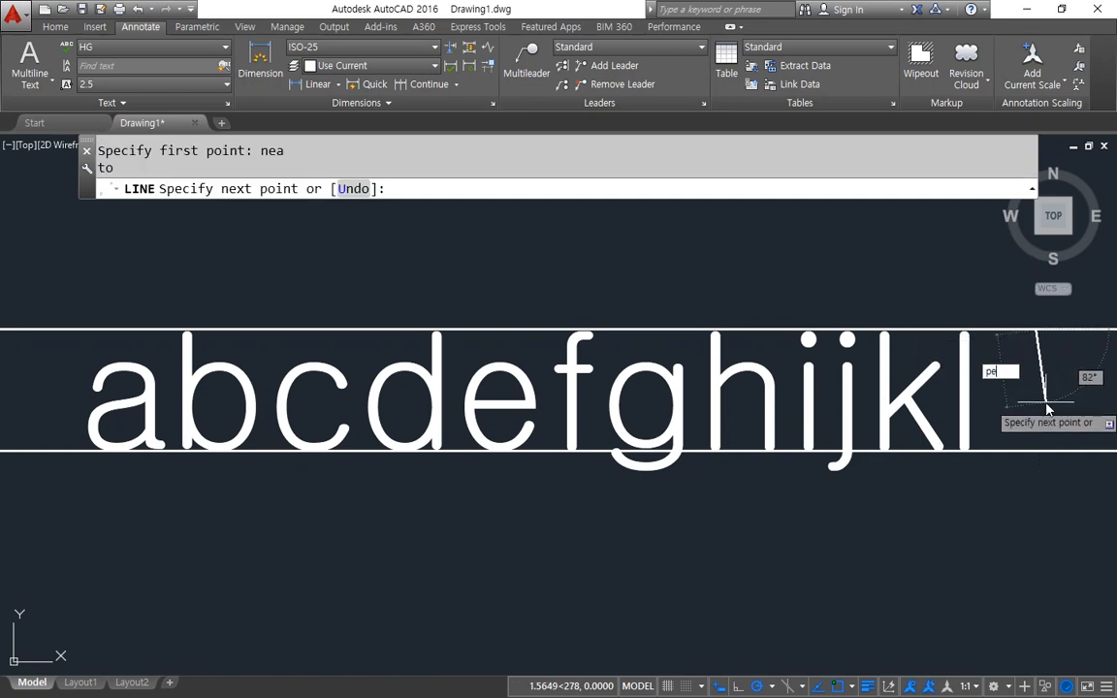
type("r")
key("Return")
left_click(1035, 456)
key("Return")
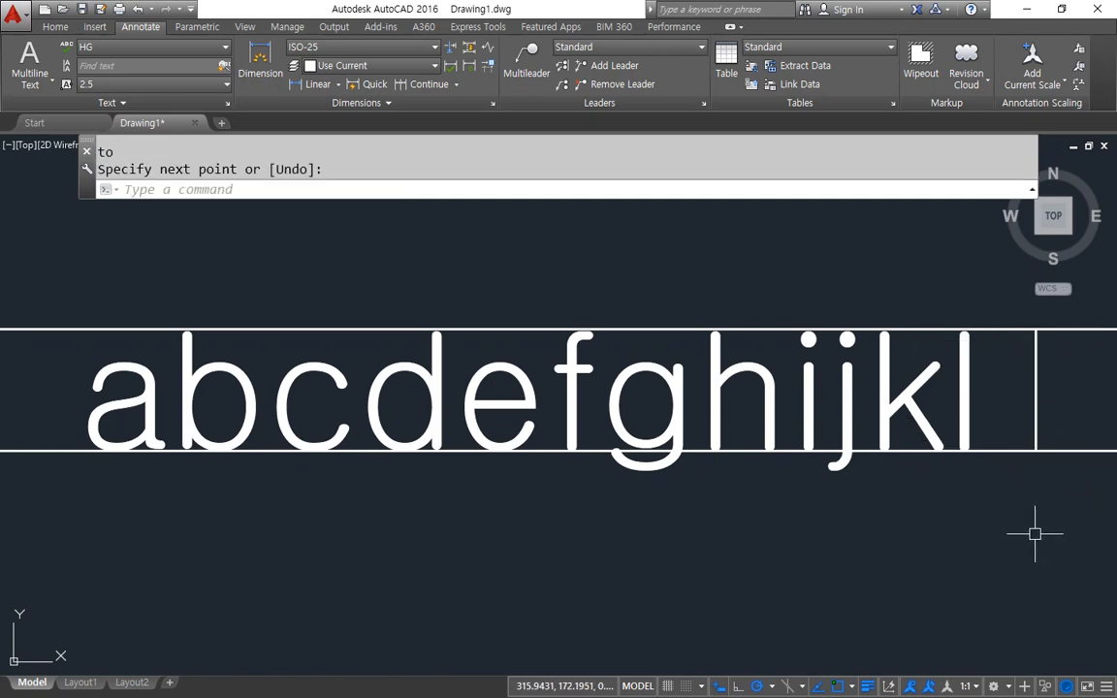
Copy the baseline construction line from the vertical line's lower end to that line's midpoint
type("c")
key("Escape")
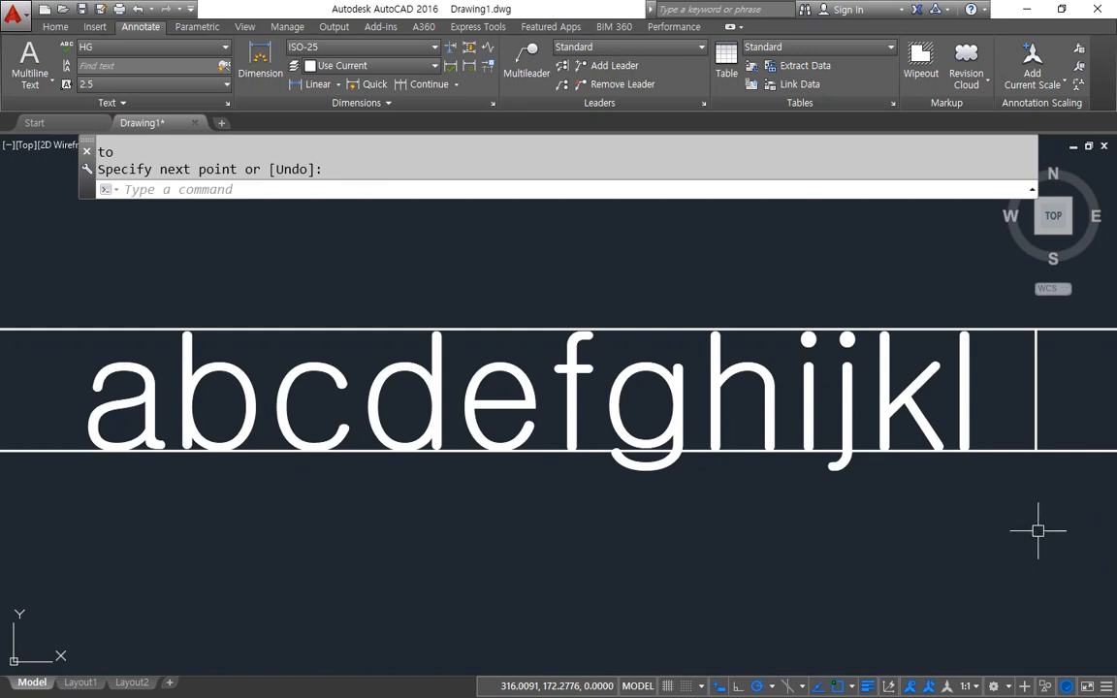
type("cp")
key("Return")
left_click(1045, 451)
key("Return")
left_click(1035, 451)
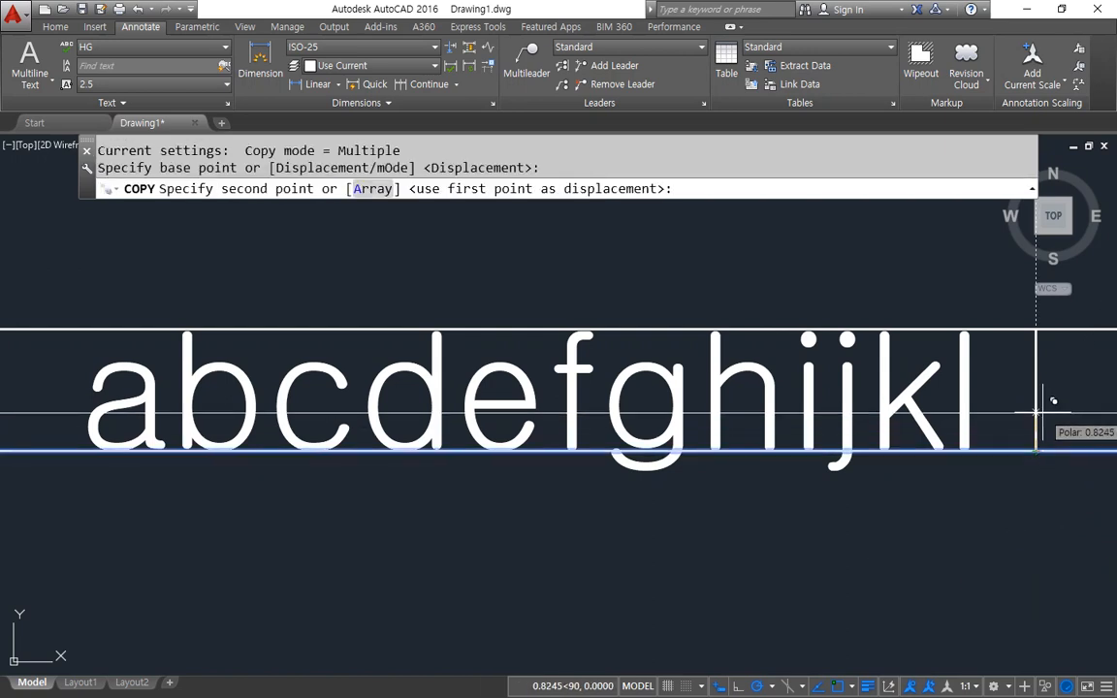
type("mid")
key("Return")
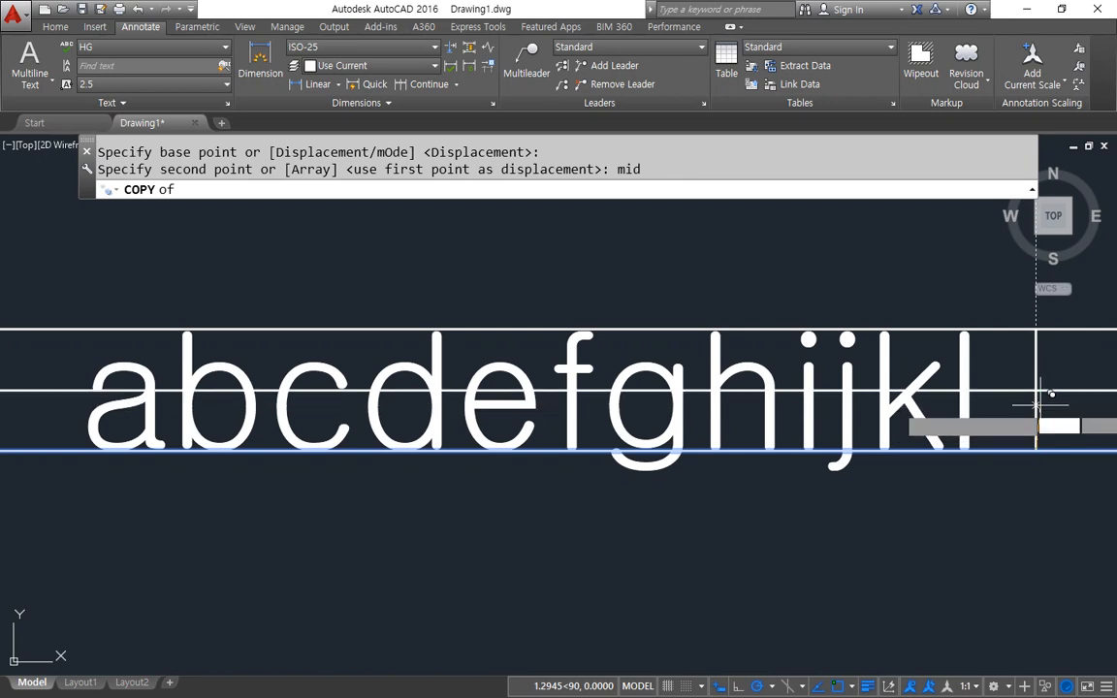
left_click(1040, 390)
key("Return")
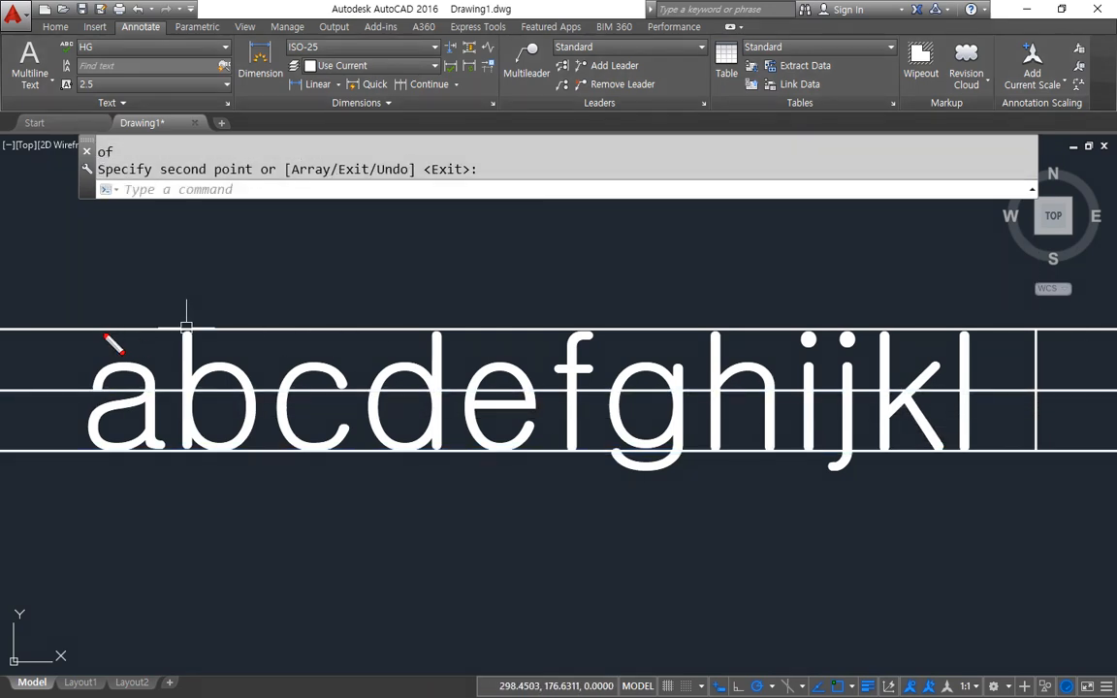
mouse_move(103, 333)
left_mouse_down("shift")
mouse_move(84, 464)
mouse_move(100, 339)
left_mouse_up("shift")
mouse_move(77, 288)
left_mouse_down()
mouse_move(109, 283)
mouse_move(89, 302)
mouse_move(121, 292)
left_mouse_up()
left_click_drag(543, 323, 543, 451, "shift")
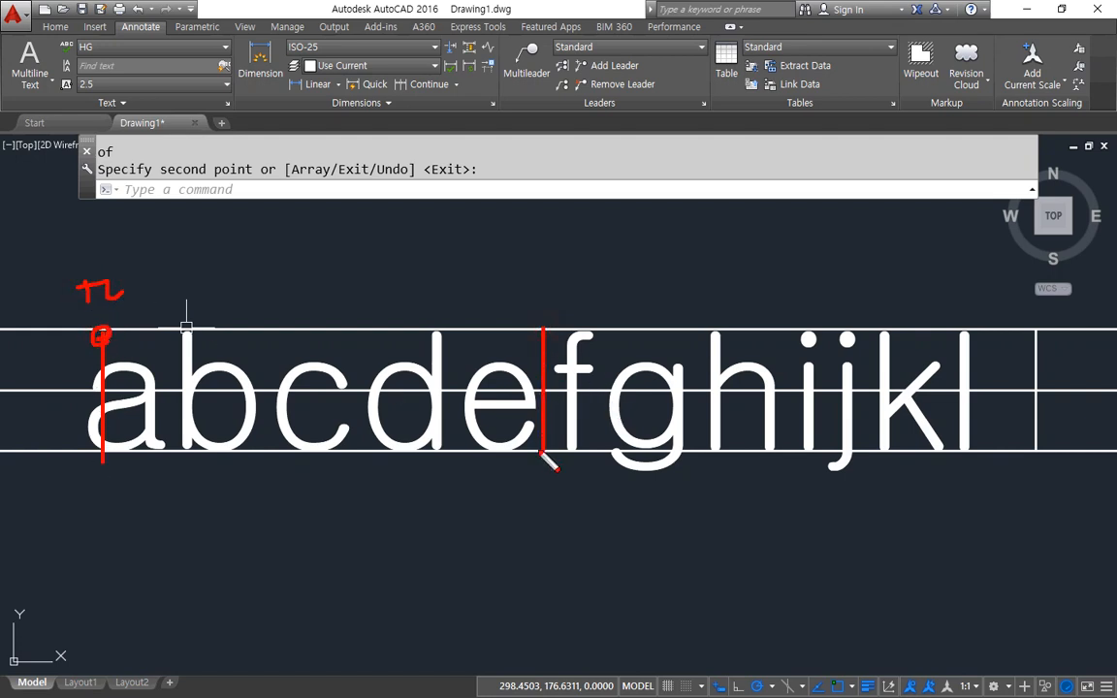
left_click_drag(538, 328, 540, 333)
mouse_move(501, 286)
left_mouse_down()
mouse_move(541, 282)
mouse_move(523, 319)
mouse_move(580, 315)
left_mouse_up()
left_click_drag(975, 332, 974, 448, "shift")
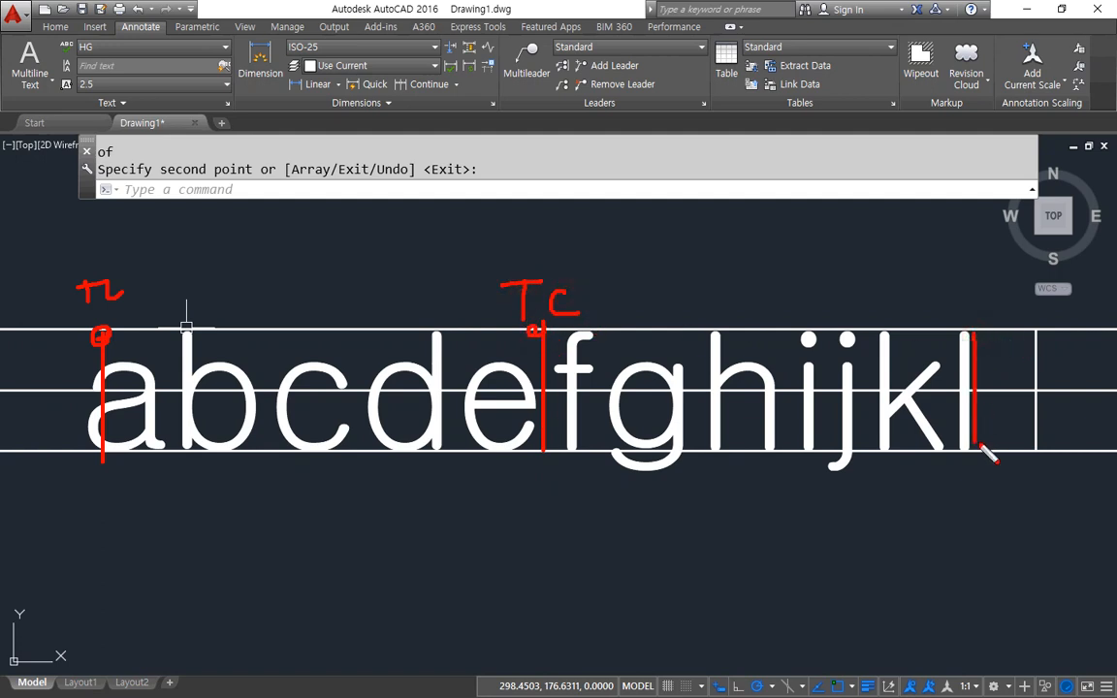
mouse_move(931, 274)
left_mouse_down()
mouse_move(962, 271)
mouse_move(945, 303)
mouse_move(994, 274)
left_mouse_up()
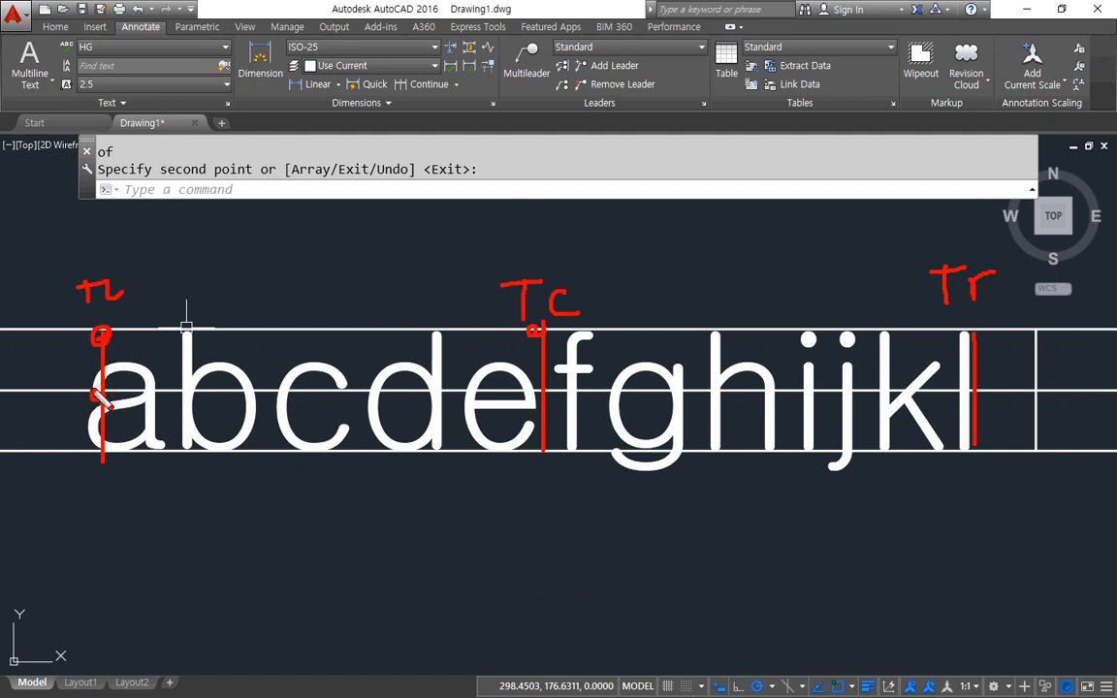
mouse_move(107, 388)
left_mouse_down()
mouse_move(121, 403)
mouse_move(142, 379)
mouse_move(143, 398)
mouse_move(175, 398)
left_mouse_up()
mouse_move(541, 384)
left_mouse_down()
mouse_move(566, 411)
mouse_move(587, 400)
mouse_move(630, 408)
left_mouse_up()
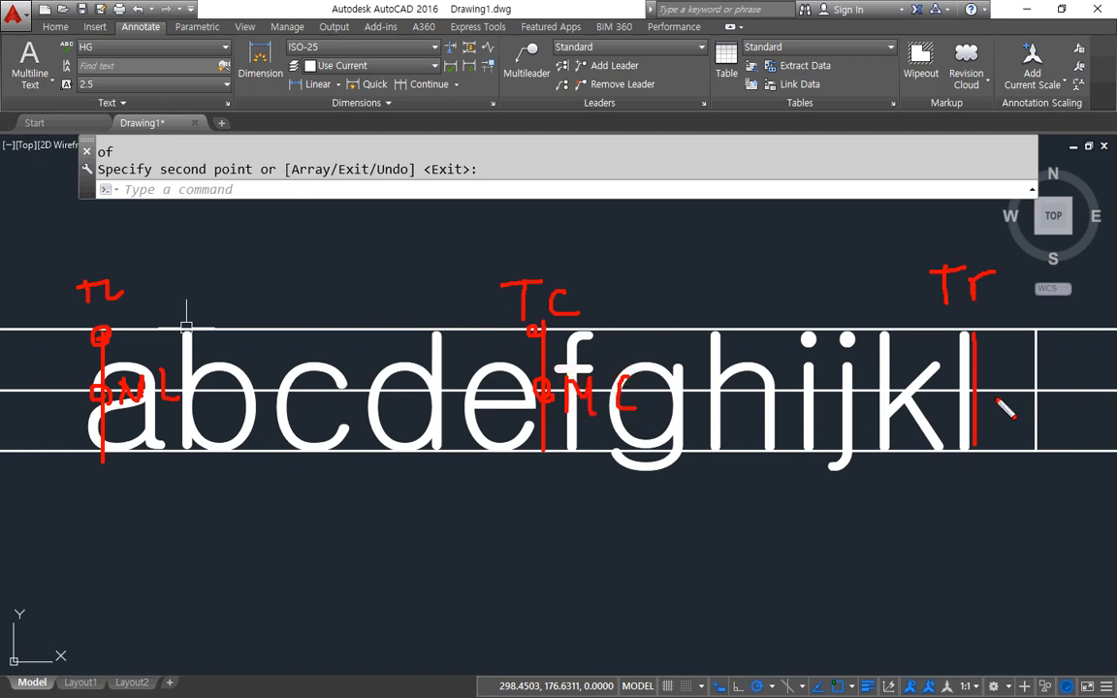
mouse_move(967, 380)
left_mouse_down()
mouse_move(972, 394)
mouse_move(1057, 380)
mouse_move(1056, 400)
left_mouse_up()
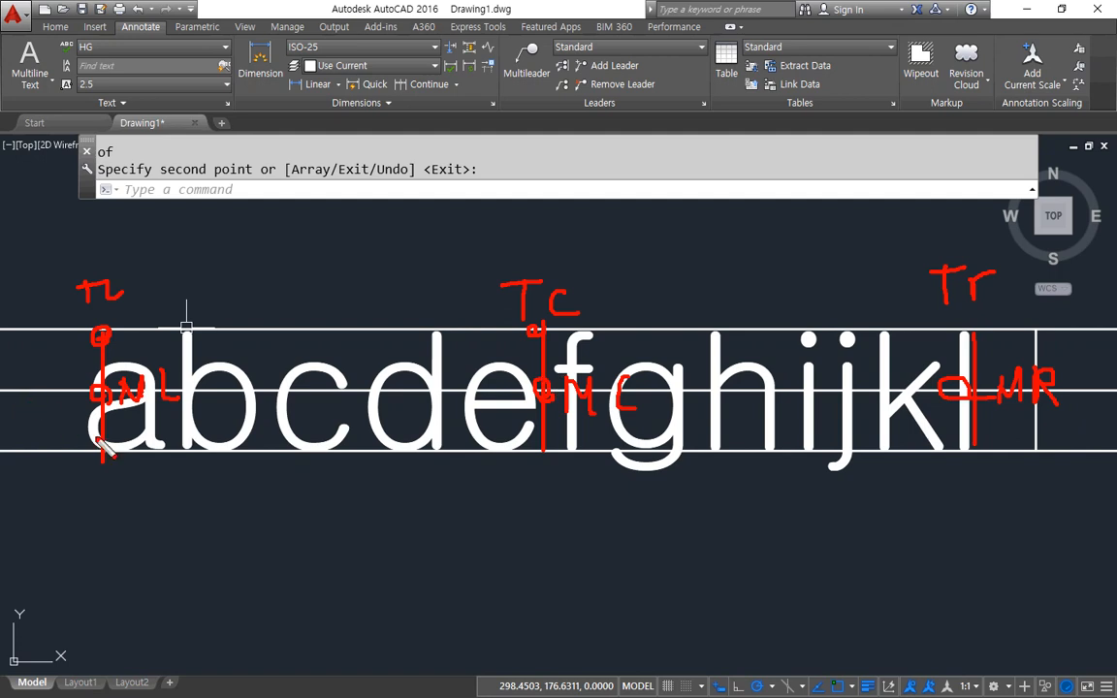
mouse_move(114, 449)
left_mouse_down()
mouse_move(101, 434)
mouse_move(109, 457)
left_mouse_up()
left_click_drag(133, 433, 169, 447)
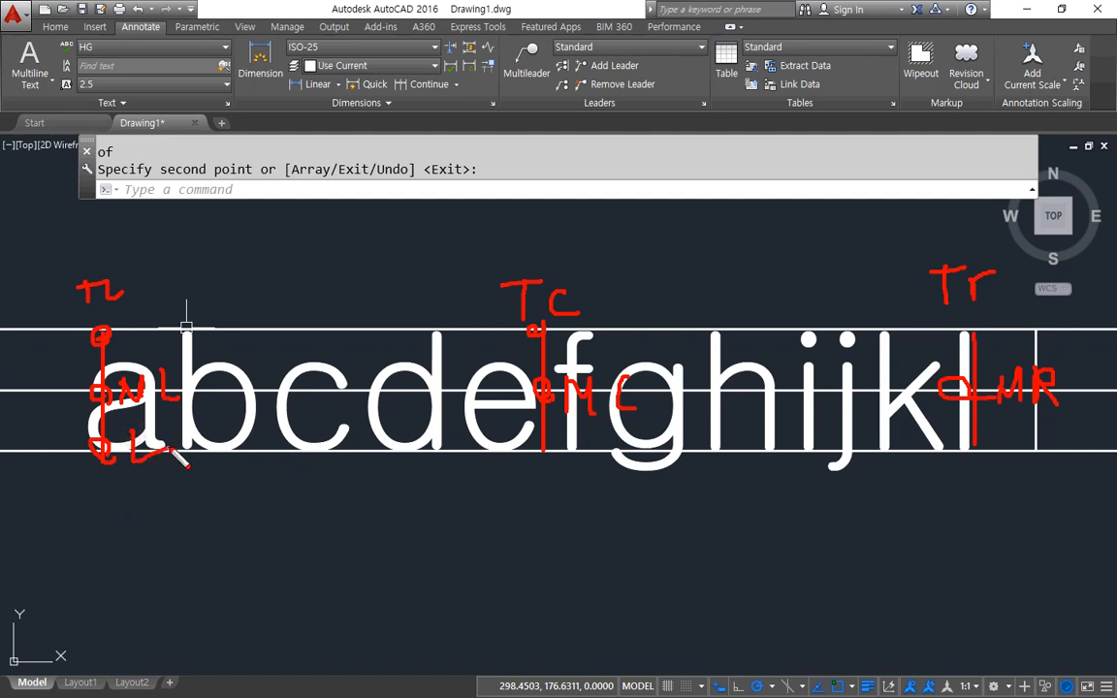
left_click_drag(482, 435, 500, 451)
mouse_move(960, 444)
left_mouse_down()
mouse_move(1020, 465)
mouse_move(1029, 448)
mouse_move(1048, 464)
left_mouse_up()
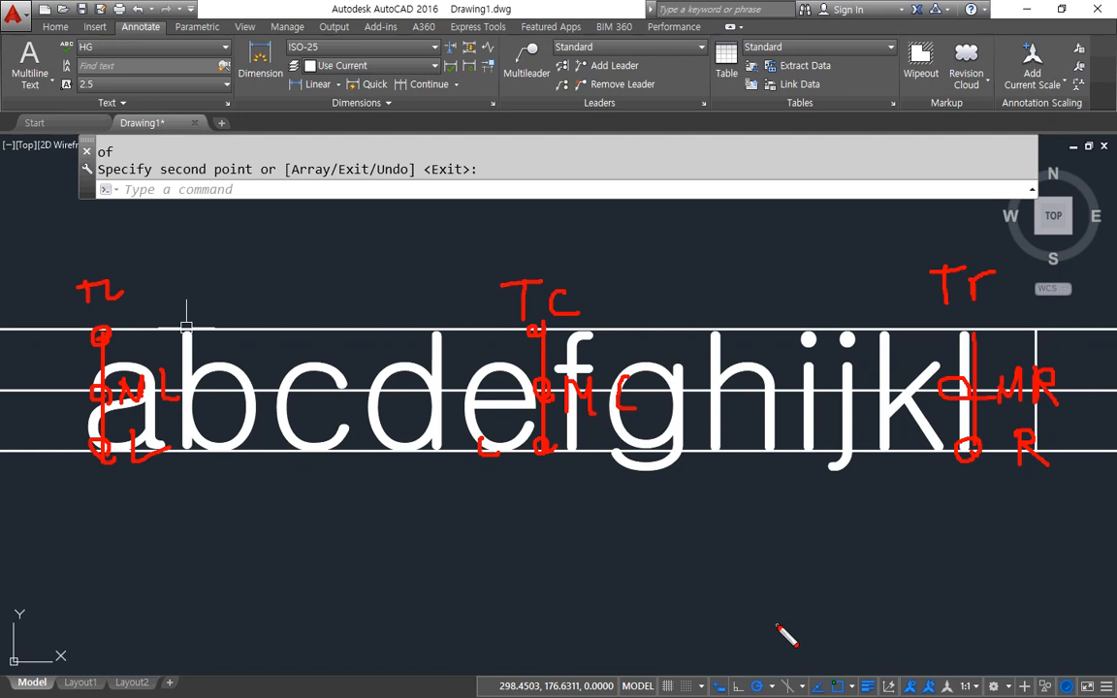
key("Escape")
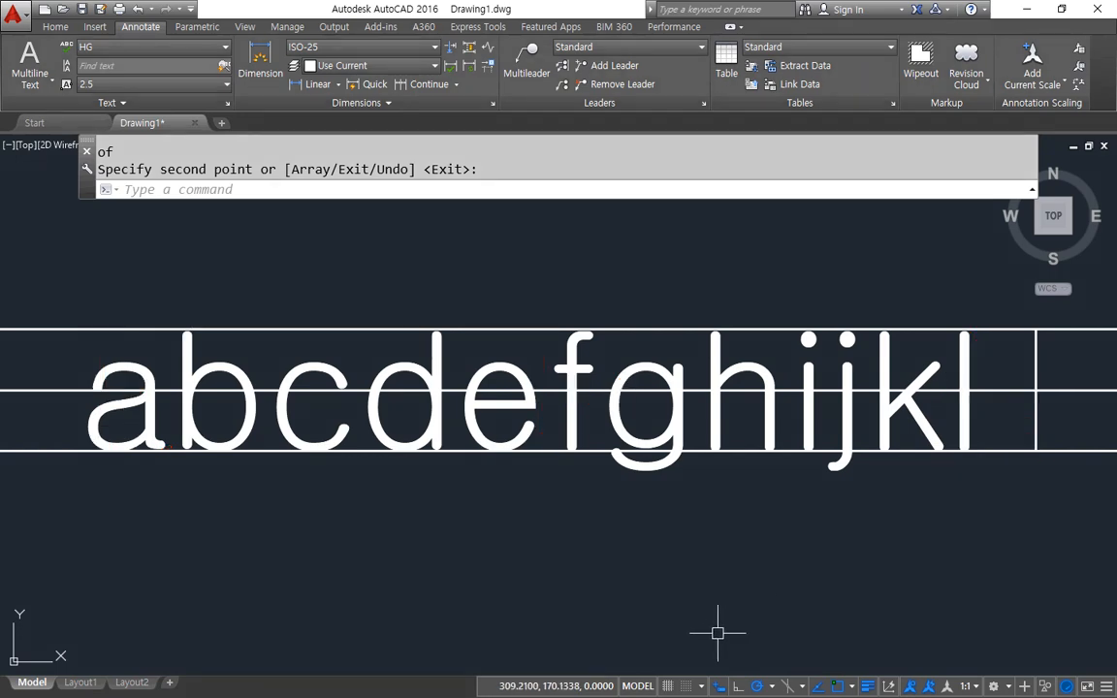
Copy the baseline construction line straight down to the bottom of the g and j descenders
type("cp")
key("Return")
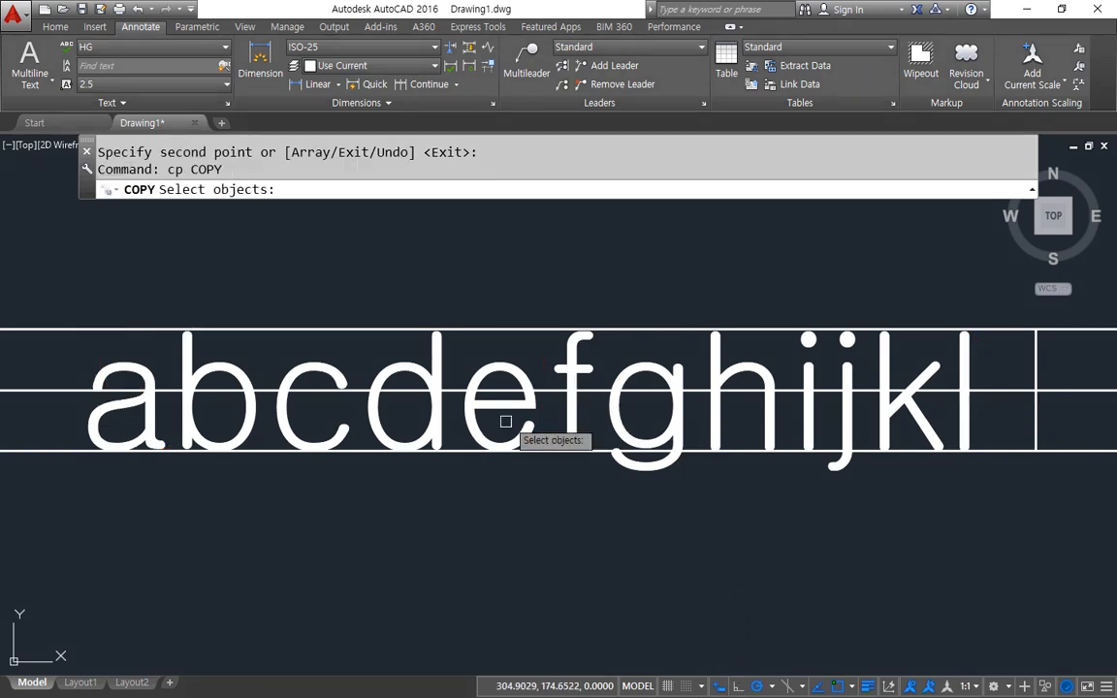
left_click(551, 454)
key("Return")
left_click(550, 507)
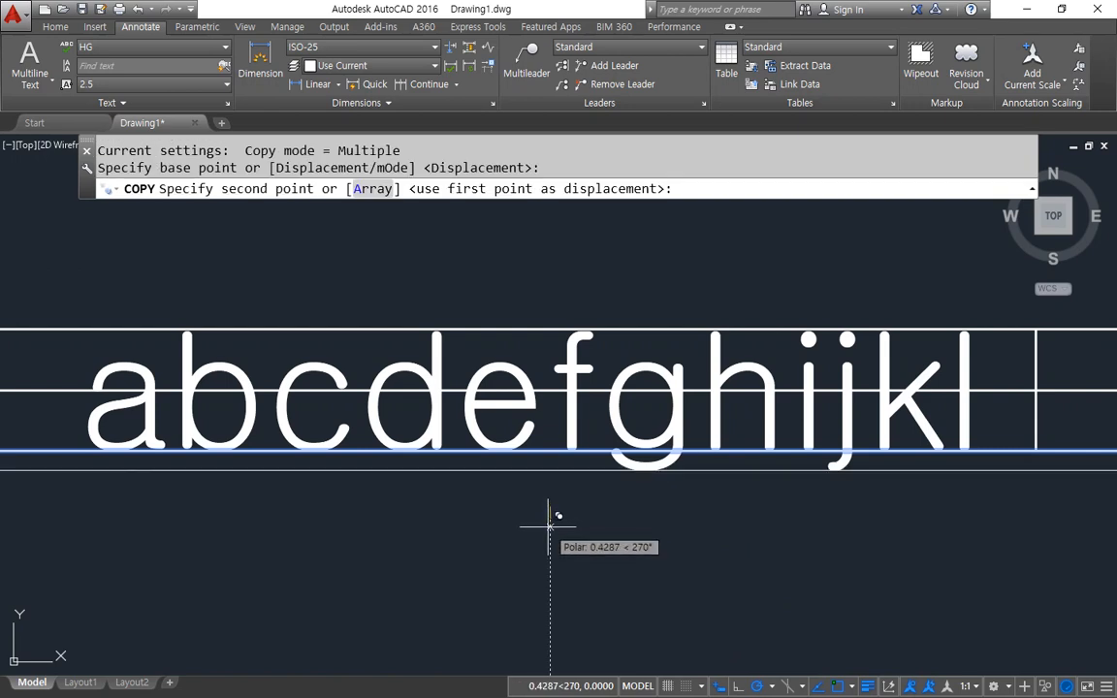
left_click(550, 528)
key("Return")
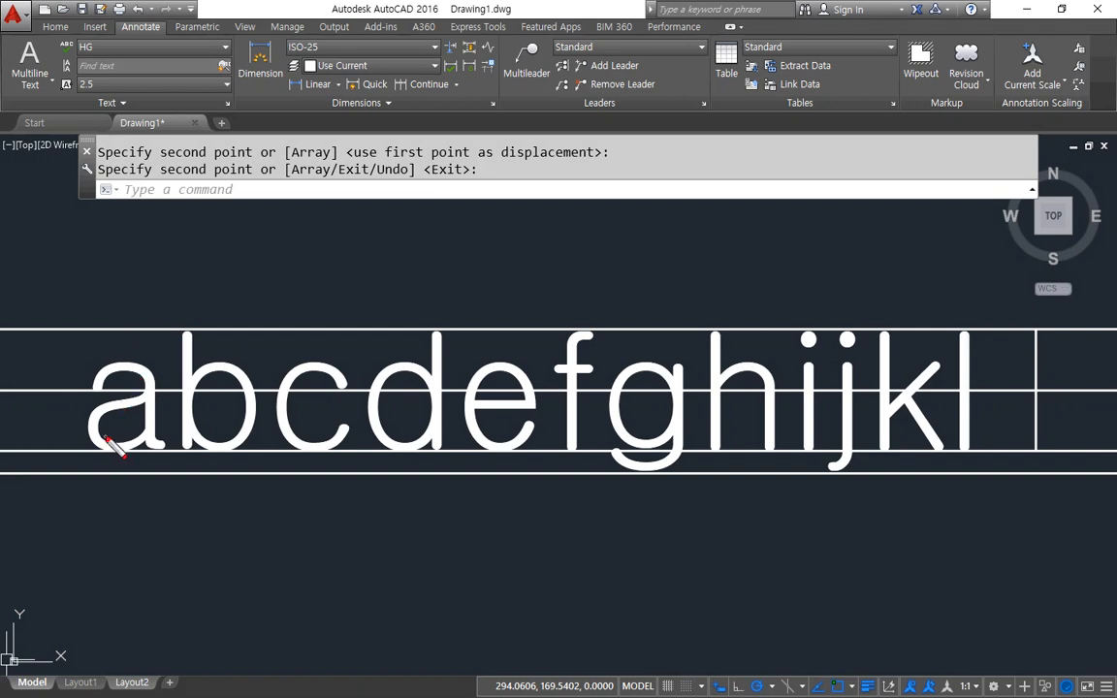
left_click_drag(87, 452, 1062, 451)
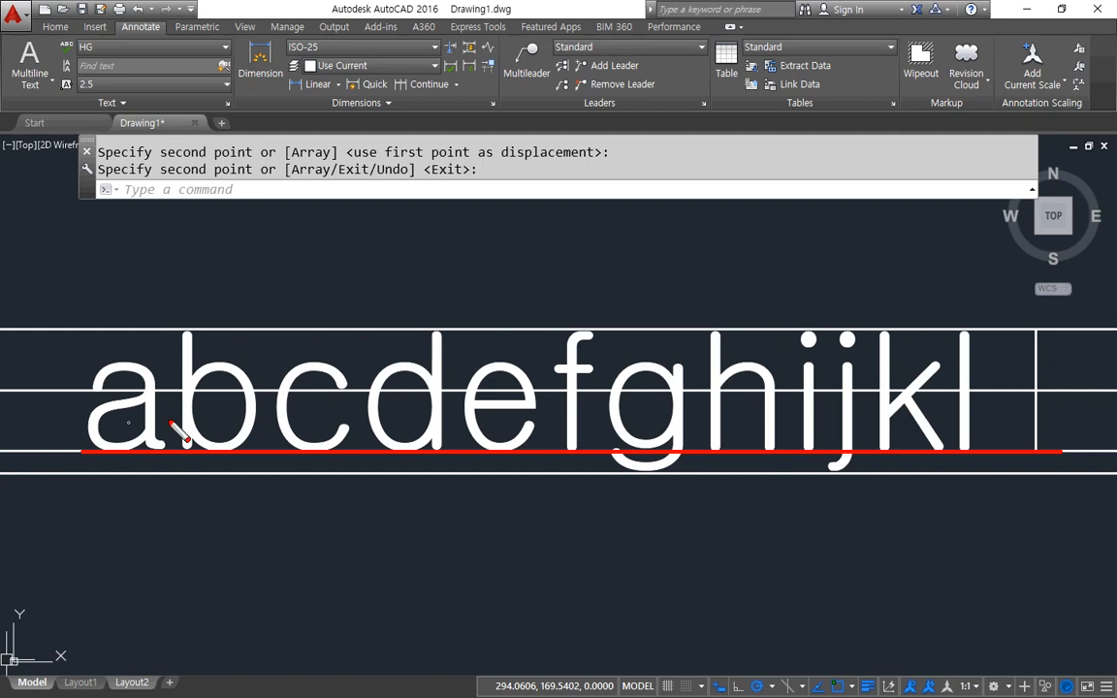
mouse_move(88, 523)
left_mouse_down()
mouse_move(85, 578)
mouse_move(106, 540)
mouse_move(107, 557)
mouse_move(88, 562)
left_mouse_up()
left_click_drag(126, 534, 176, 565)
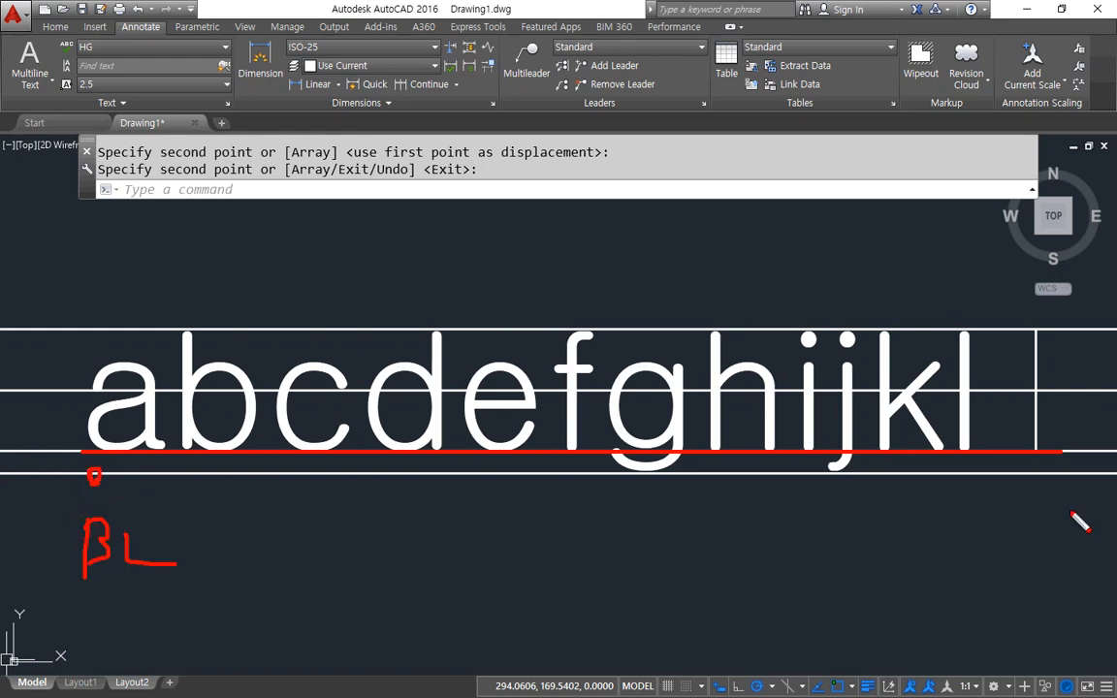
left_click_drag(967, 469, 978, 546)
left_click_drag(1004, 506, 1020, 538)
mouse_move(539, 471)
left_mouse_down()
mouse_move(548, 478)
mouse_move(531, 543)
mouse_move(579, 555)
left_mouse_up()
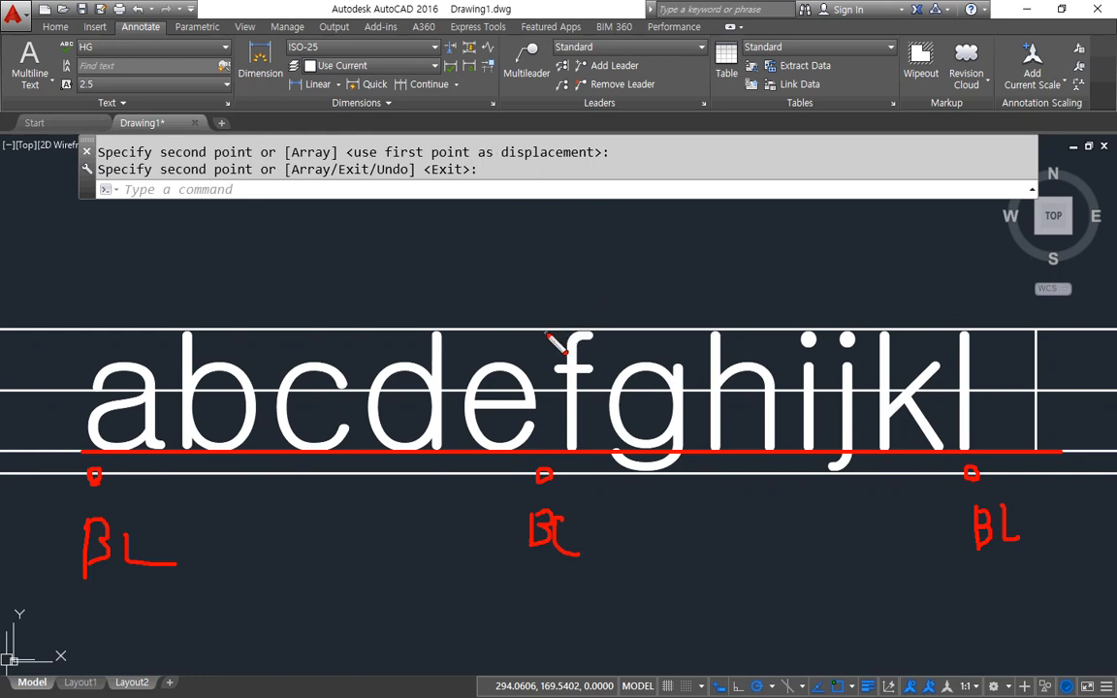
mouse_move(546, 334)
left_mouse_down()
mouse_move(573, 335)
mouse_move(570, 462)
left_mouse_up()
mouse_move(564, 415)
left_mouse_down()
mouse_move(563, 405)
mouse_move(583, 434)
mouse_move(585, 411)
mouse_move(606, 430)
left_mouse_up()
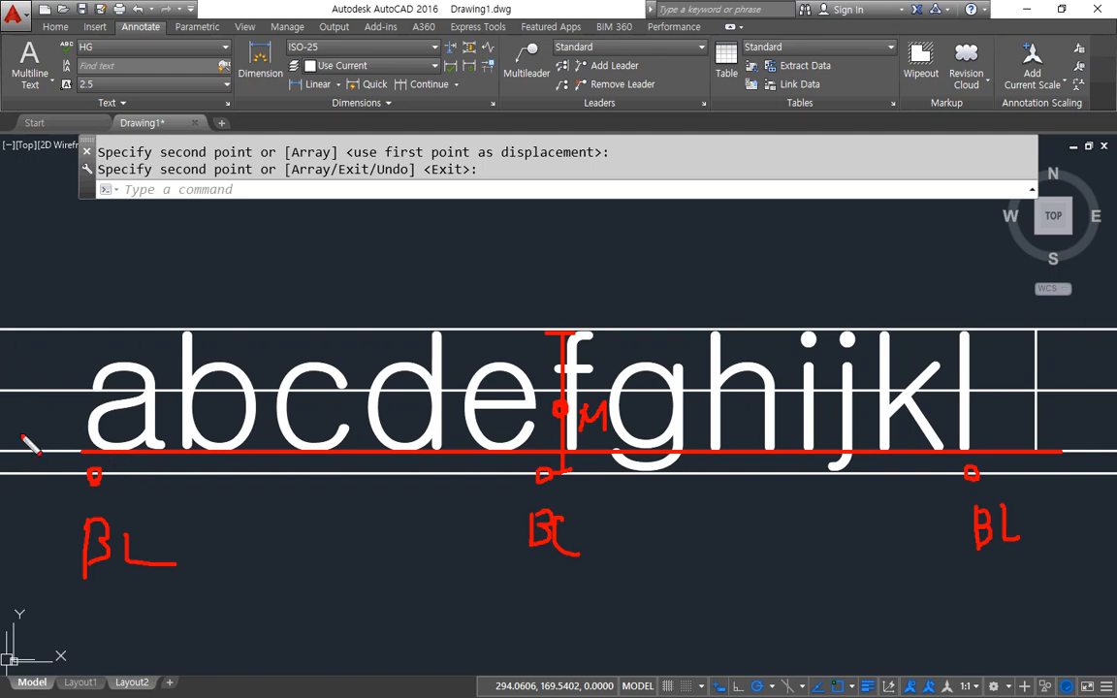
mouse_move(88, 452)
left_mouse_down()
mouse_move(87, 297)
mouse_move(124, 312)
left_mouse_up()
mouse_move(529, 300)
left_mouse_down()
mouse_move(562, 297)
mouse_move(565, 310)
mouse_move(548, 315)
mouse_move(579, 312)
left_mouse_up()
mouse_move(932, 297)
left_mouse_down()
mouse_move(979, 289)
mouse_move(972, 313)
mouse_move(1012, 312)
left_mouse_up()
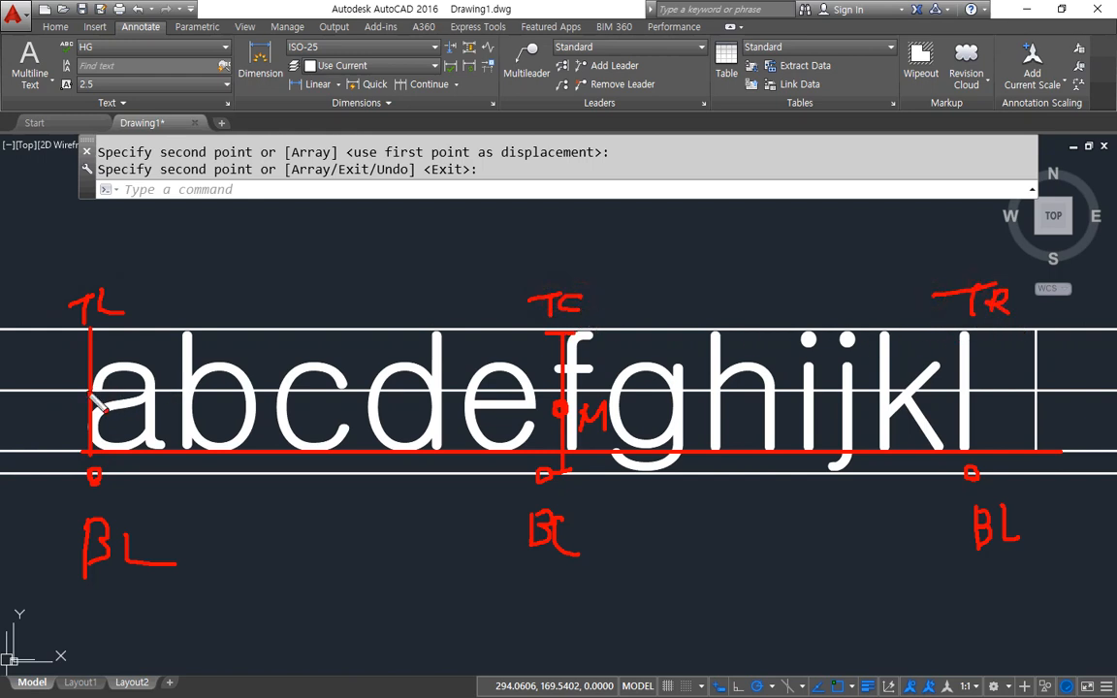
mouse_move(95, 380)
left_mouse_down()
mouse_move(104, 360)
mouse_move(132, 374)
mouse_move(127, 385)
mouse_move(168, 368)
left_mouse_up()
mouse_move(581, 359)
left_mouse_down()
mouse_move(598, 362)
mouse_move(599, 380)
mouse_move(614, 379)
left_mouse_up()
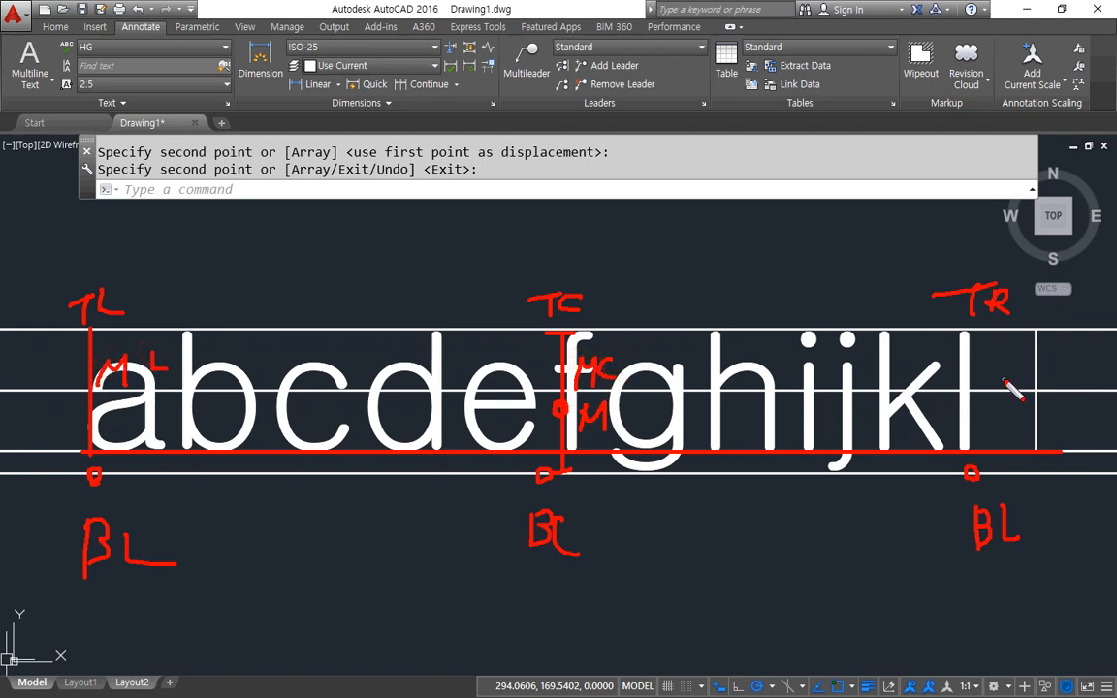
mouse_move(984, 357)
left_mouse_down()
mouse_move(986, 383)
mouse_move(995, 368)
mouse_move(1005, 376)
mouse_move(965, 359)
mouse_move(978, 376)
left_mouse_up()
mouse_move(99, 407)
left_mouse_down()
mouse_move(101, 441)
mouse_move(145, 441)
left_mouse_up()
left_click_drag(536, 430, 535, 443)
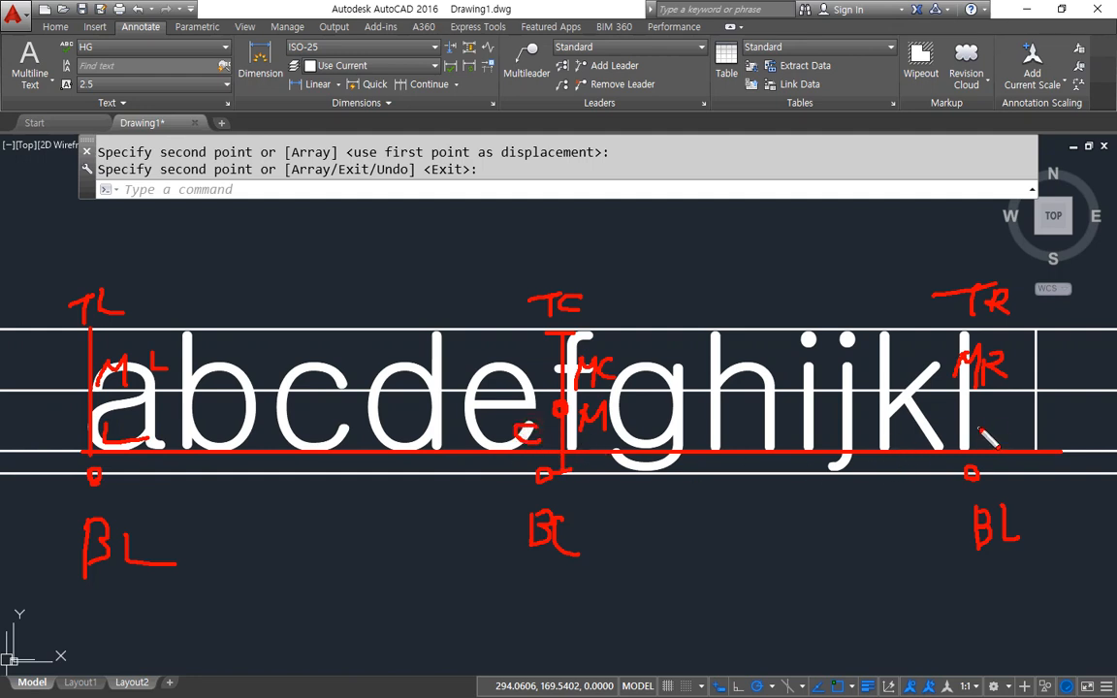
mouse_move(980, 427)
left_mouse_down()
mouse_move(972, 449)
mouse_move(995, 449)
left_mouse_up()
mouse_move(492, 8)
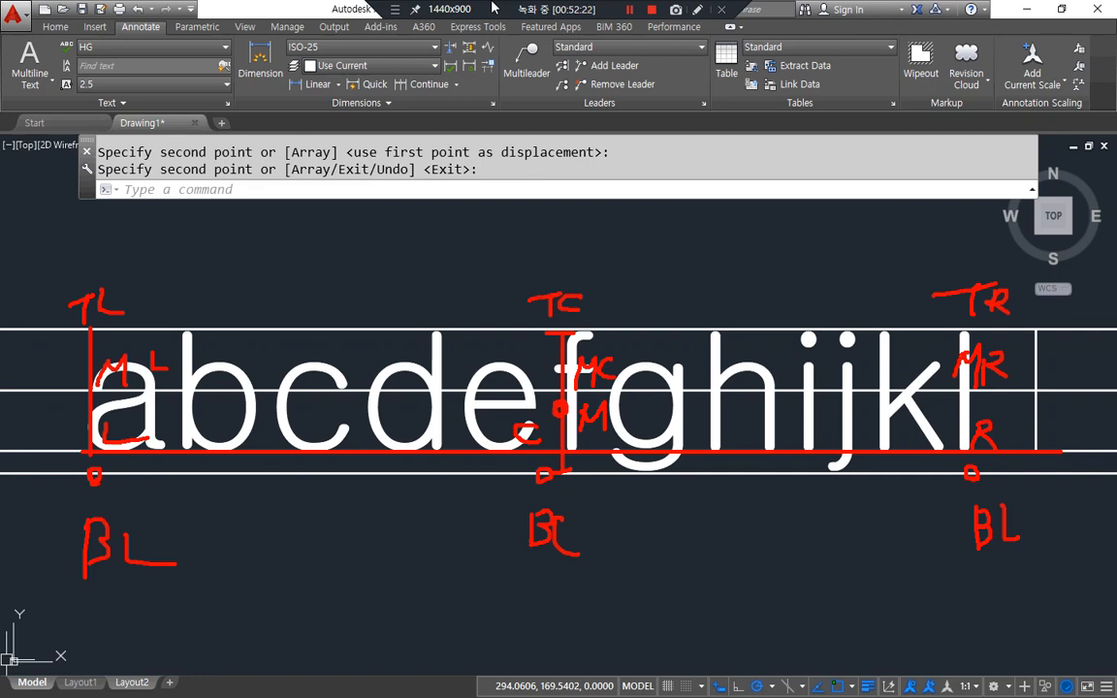
left_click(724, 9)
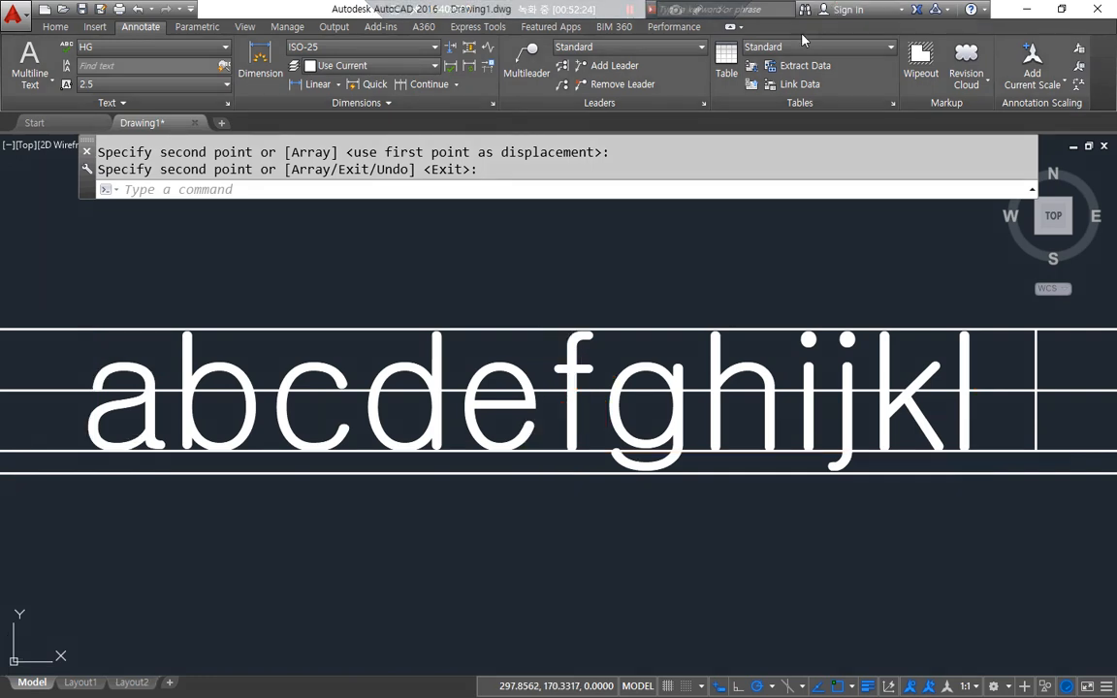
key("Escape")
key("Escape")
type("t")
key("space")
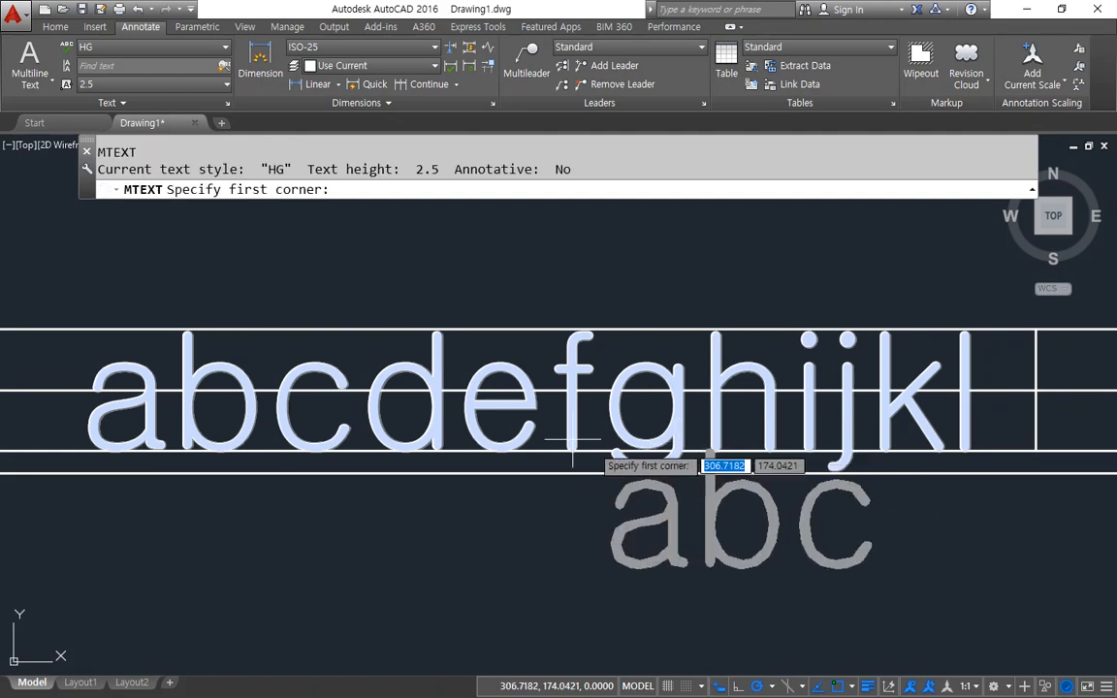
middle_click_drag(436, 444, 437, 437)
scroll(411, 324, "down", 4)
key("Escape")
key("Escape")
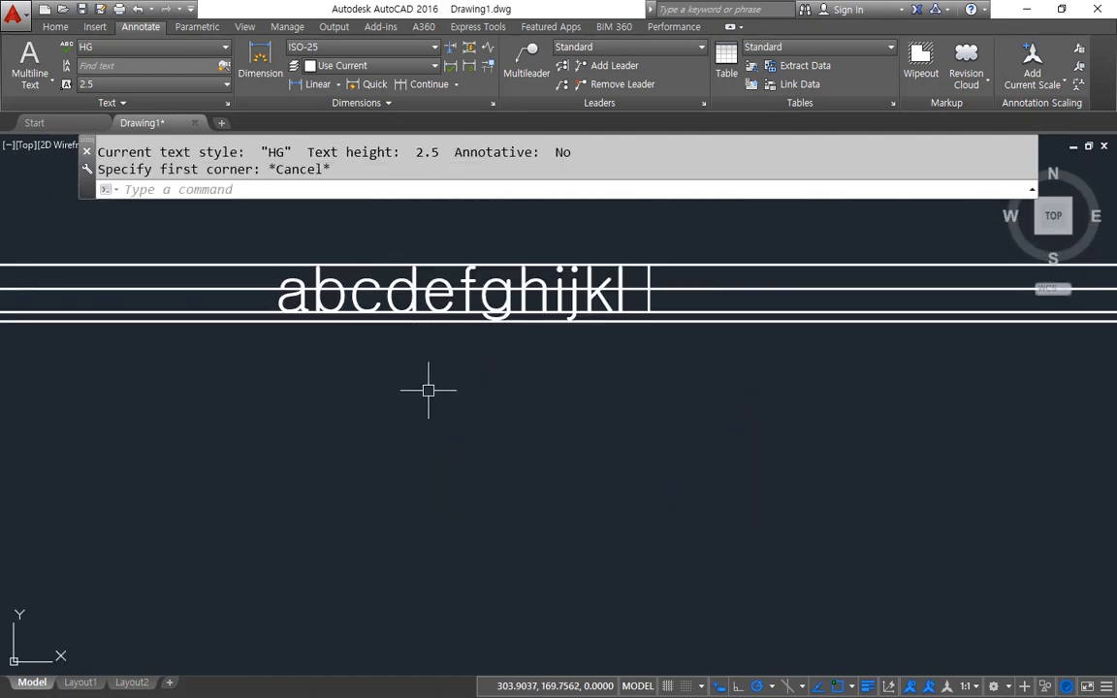
type("rec")
key("space")
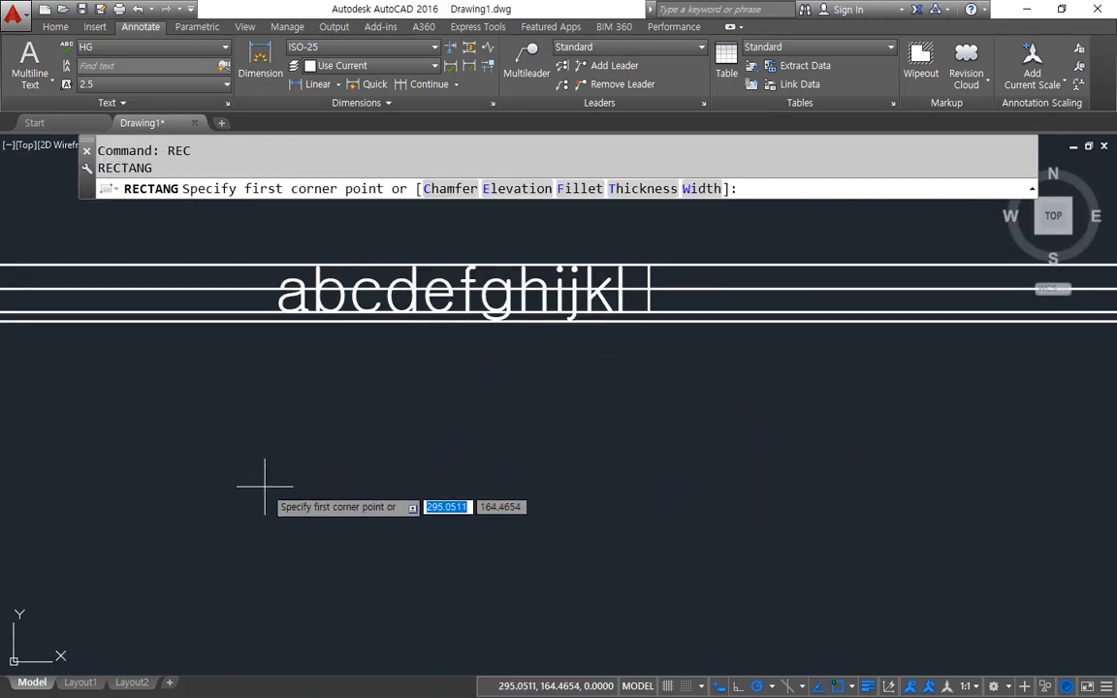
left_click(263, 487)
type("10")
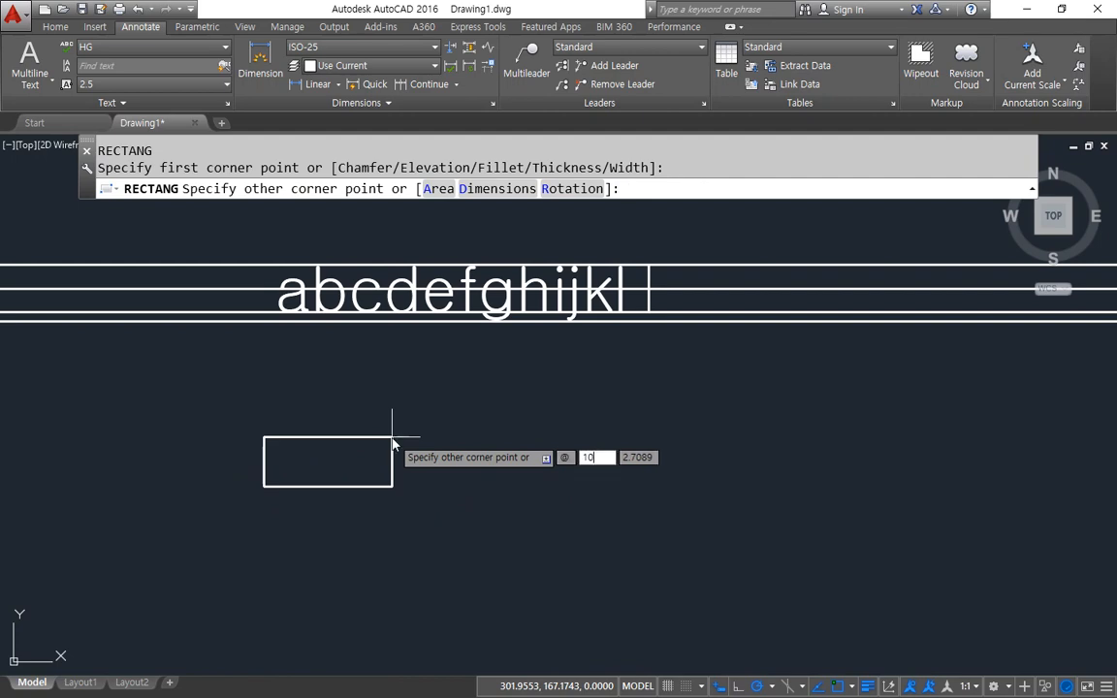
key("Tab")
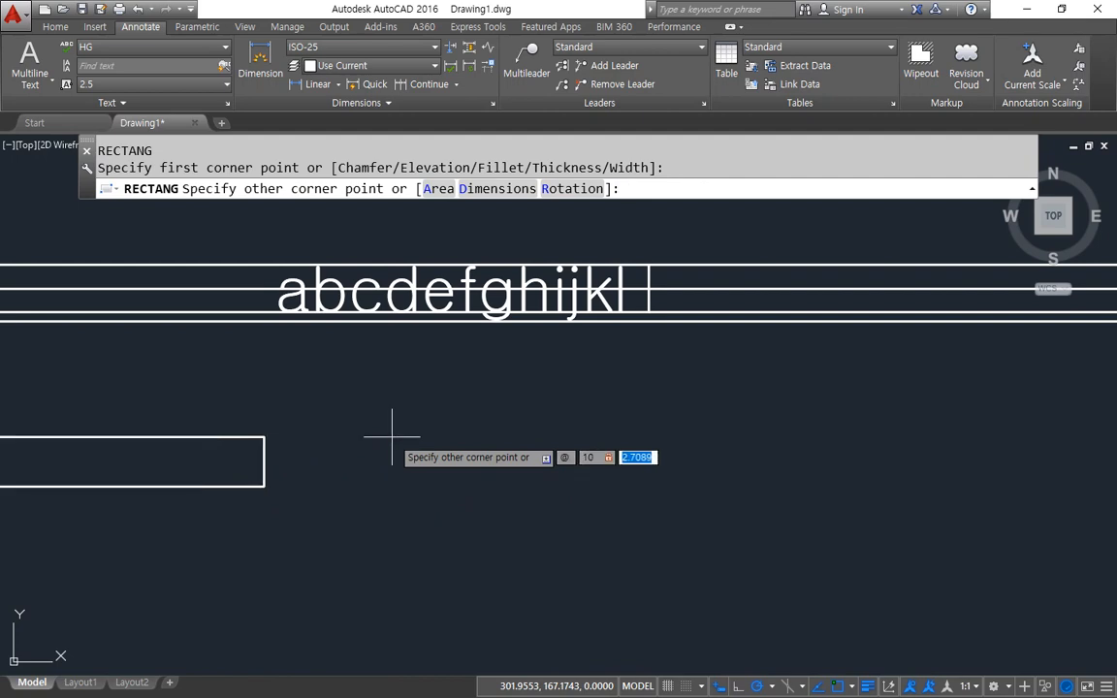
key("Escape")
Draw a rectangle 20 units wide and 5 units high in the empty space below the sample text
type("rec")
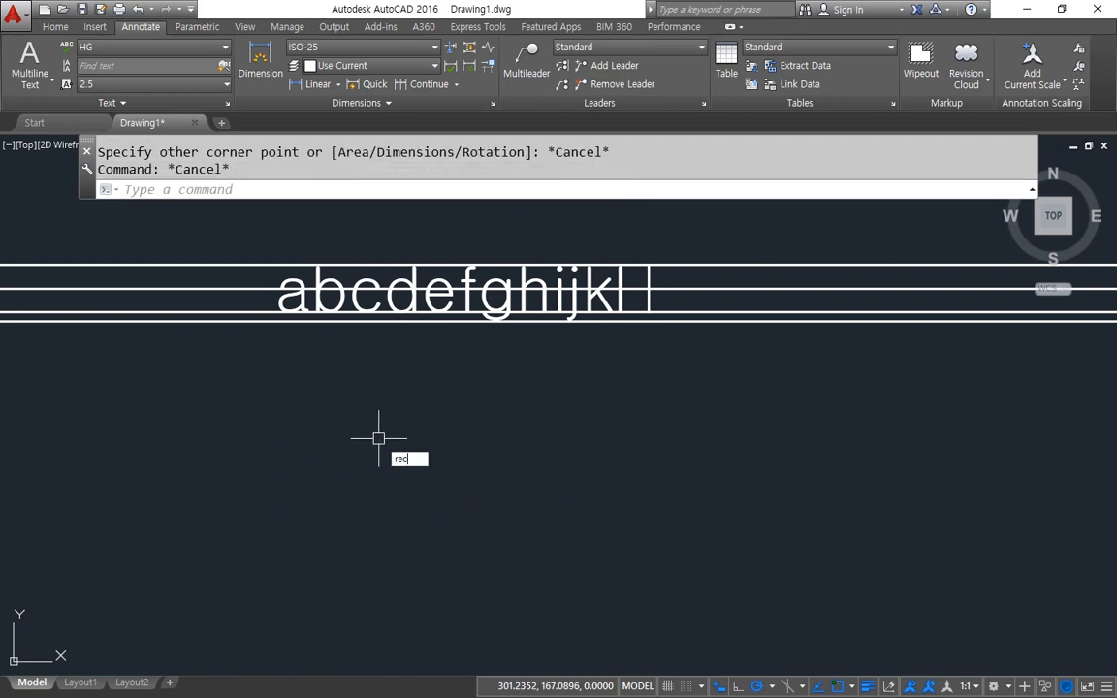
key("space")
left_click(179, 557)
type("20")
key("Tab")
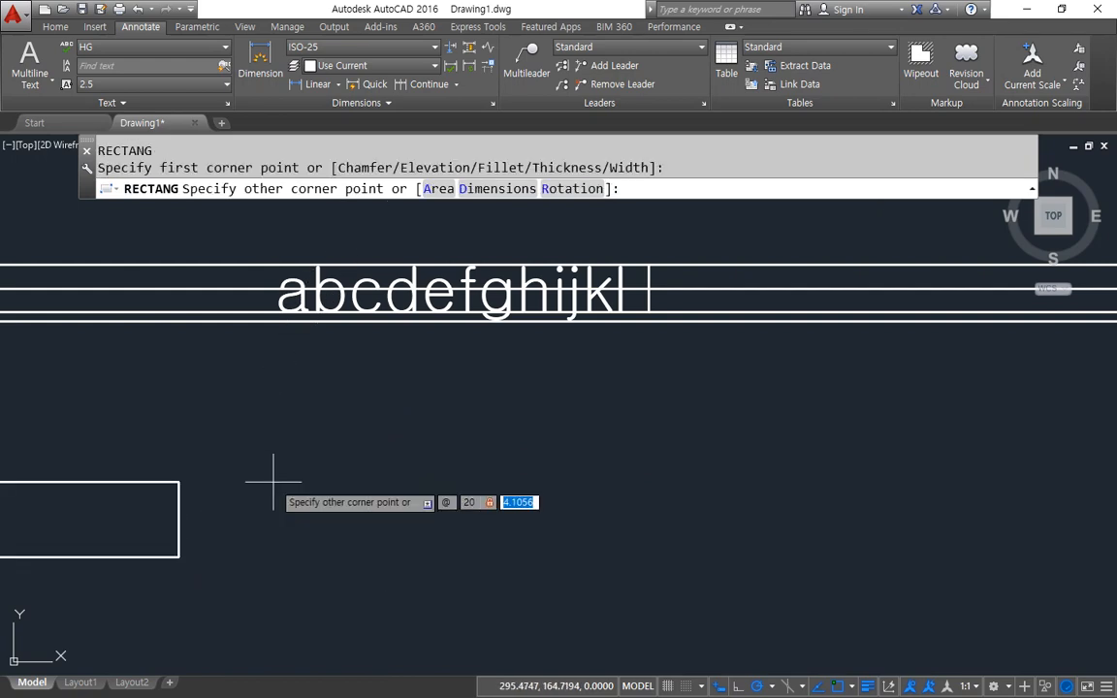
type("10")
key("BackSpace")
key("BackSpace")
type("5")
key("Return")
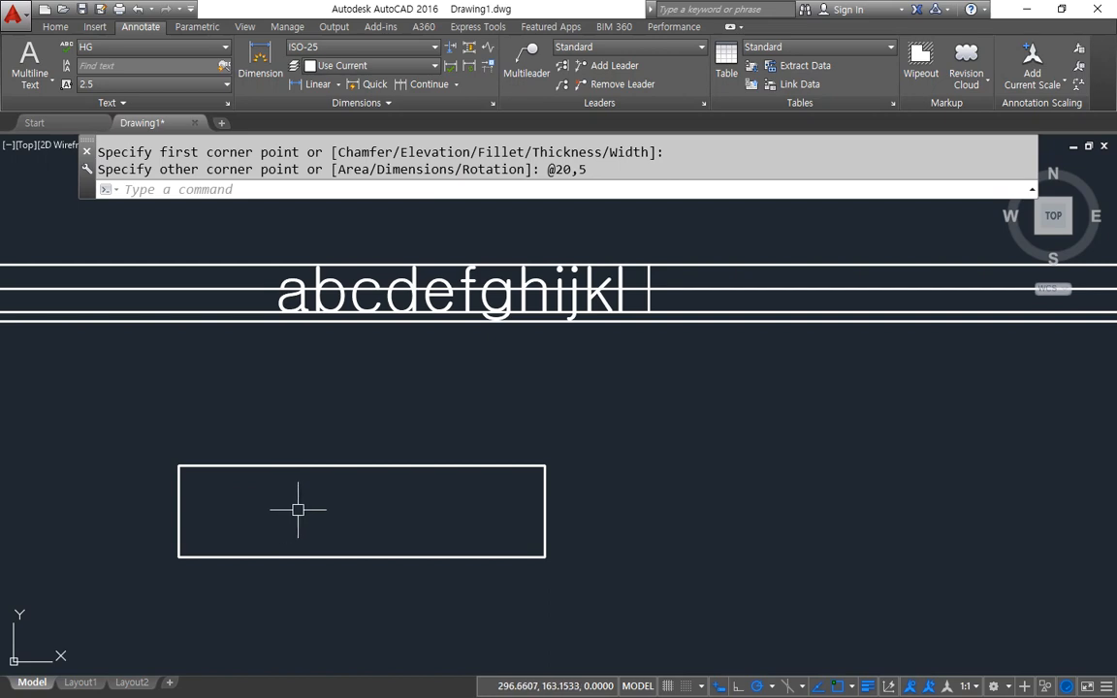
Erase the 20 by 5 rectangle below the sample text
left_click(354, 465)
type("e")
key("Return")
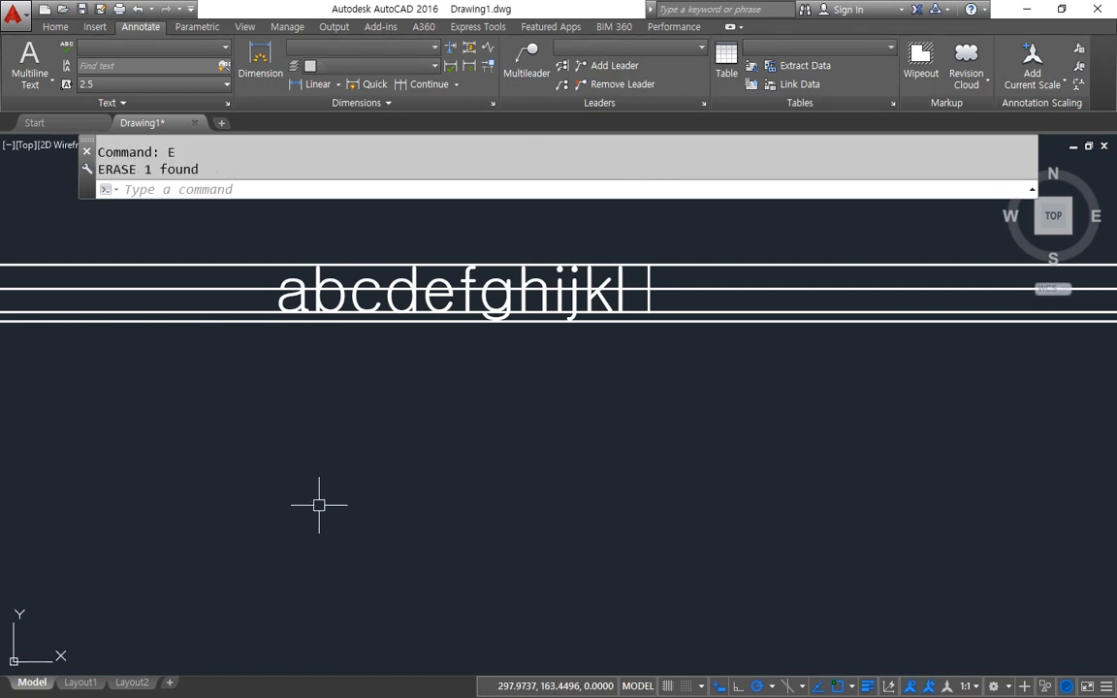
type("sre")
key("Escape")
key("Escape")
type("rec")
key("Return")
left_click(251, 523)
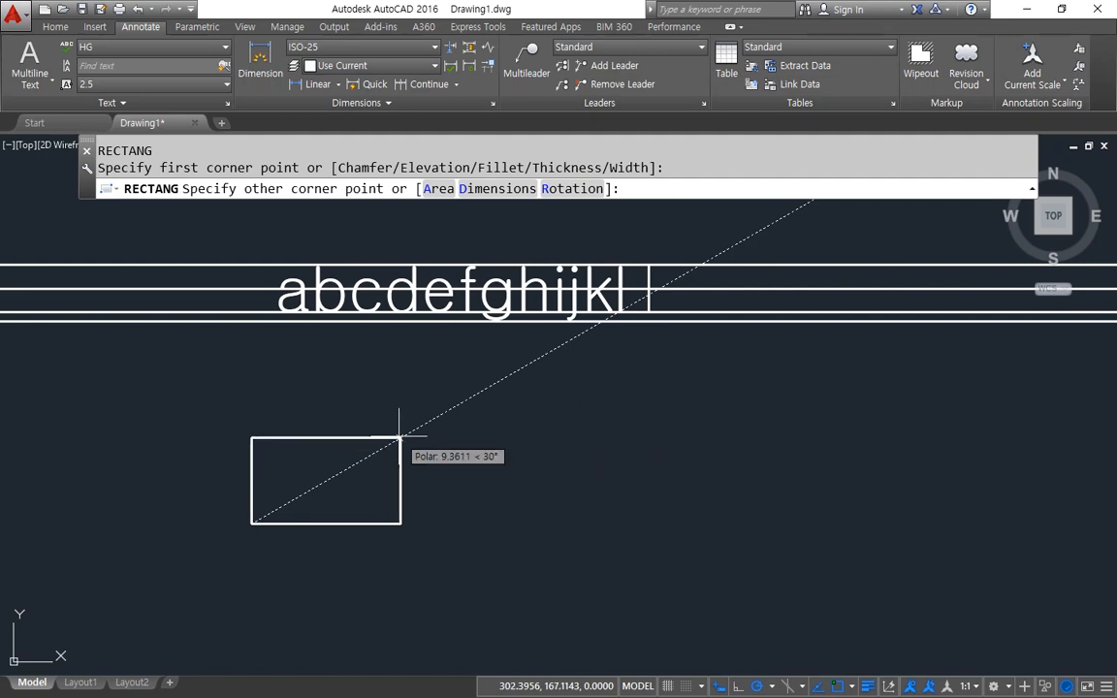
type("@20,3")
key("Return")
Copy the 20 by 3 rectangle horizontally to its right, leaving a small gap between the two rectangles
type("cp")
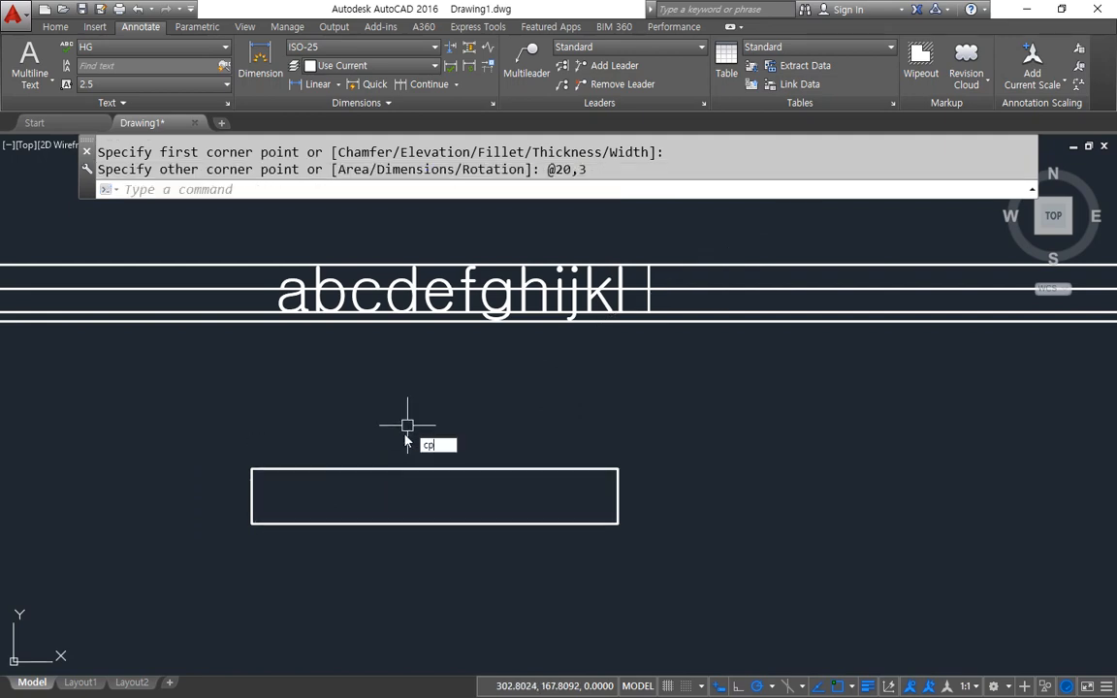
key("Return")
left_click(400, 477)
left_click(353, 440)
key("Return")
left_click(286, 411)
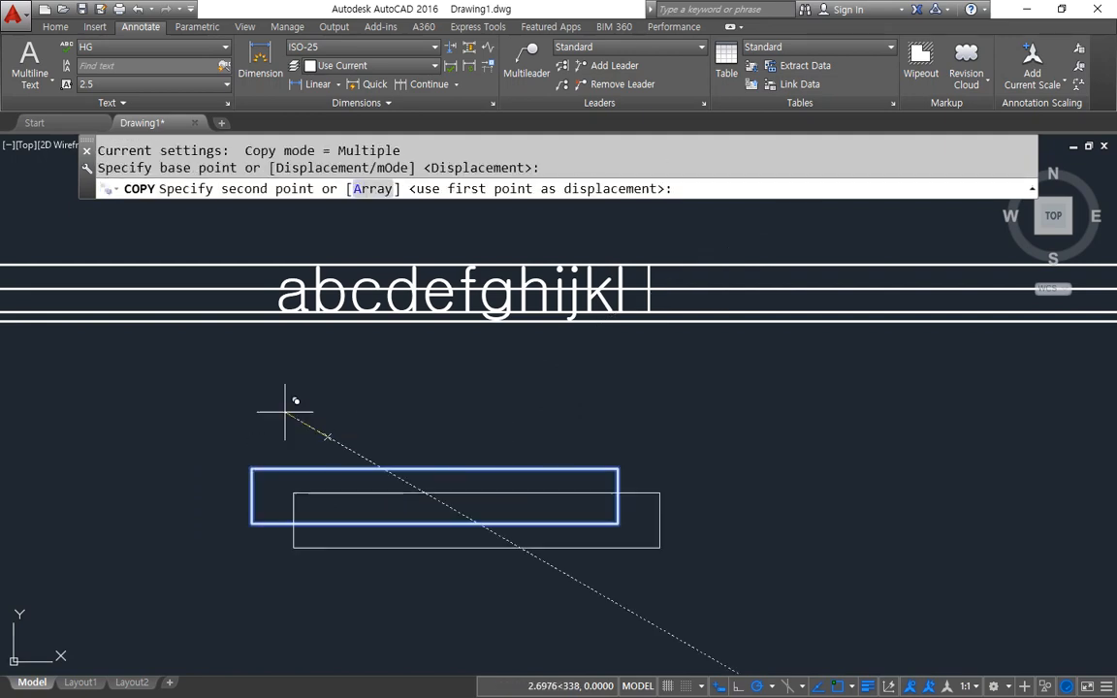
key("Escape")
middle_click_drag(626, 422, 471, 398)
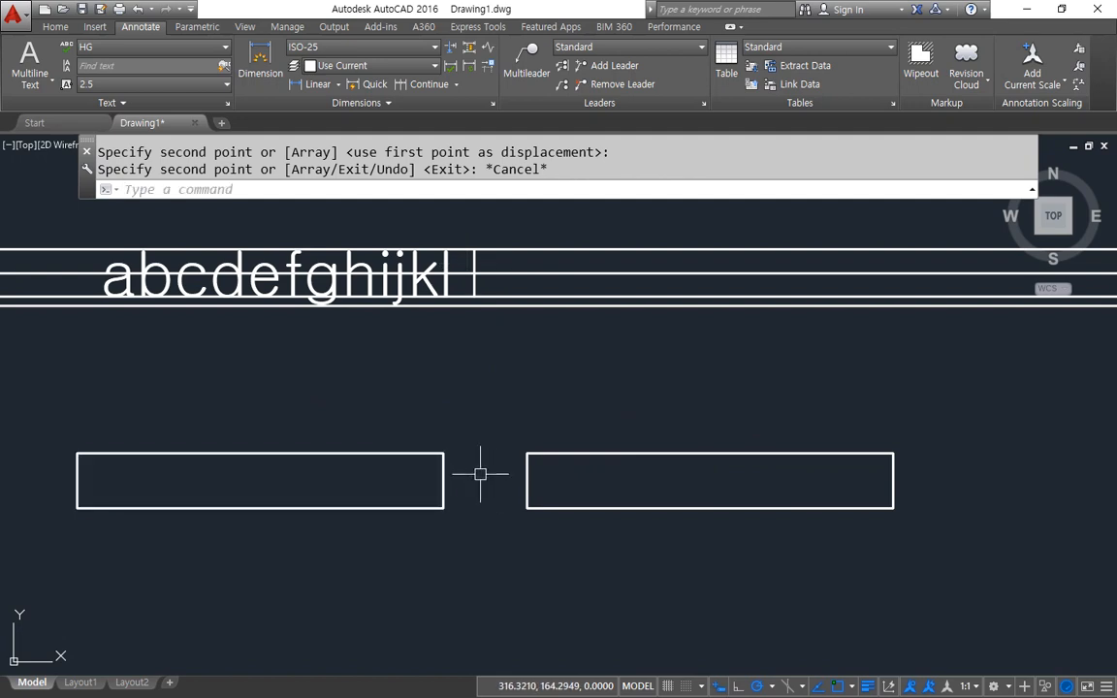
Start a single-line text in the HG style and bring up its Justify options
type("Dt")
key("Return")
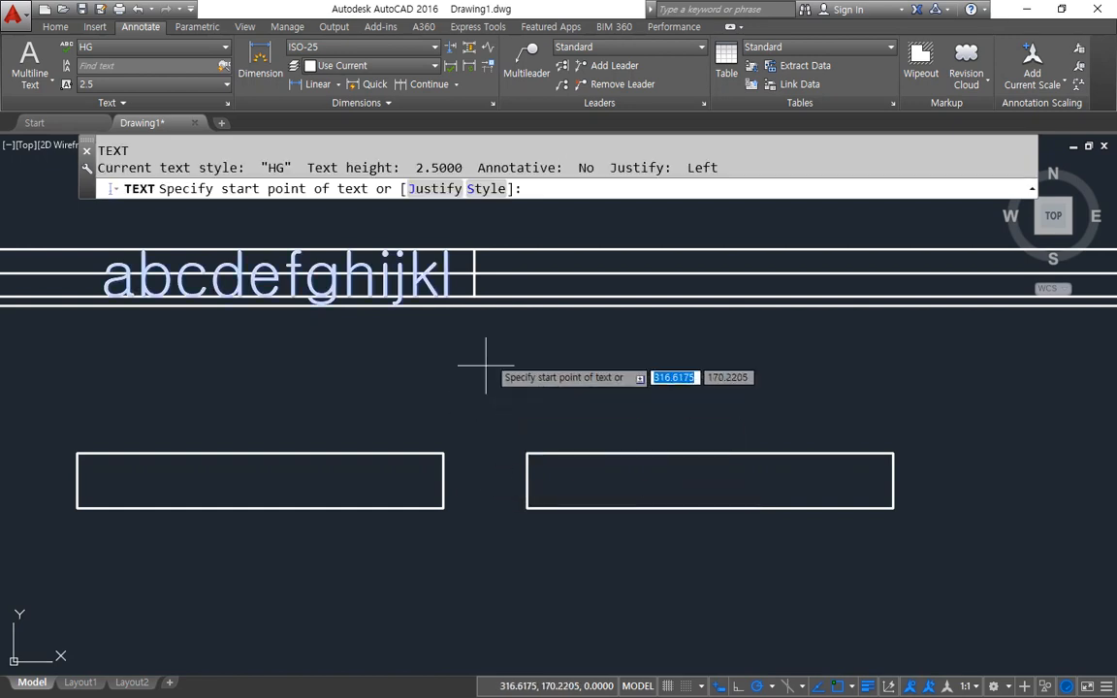
left_click(442, 189)
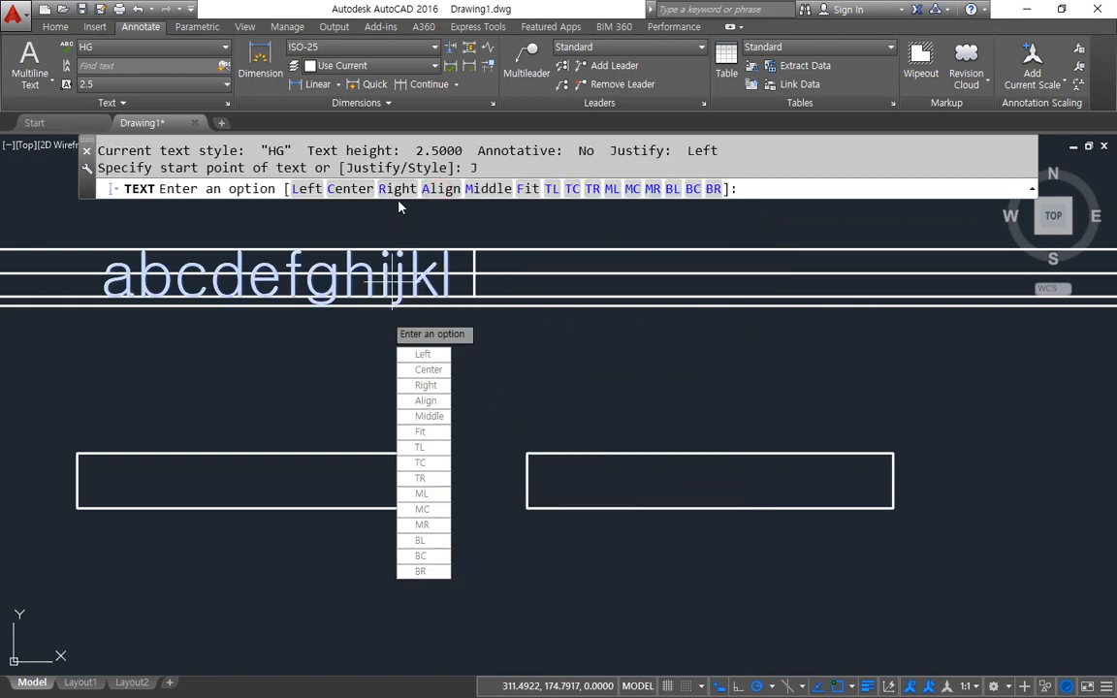
key("ctrl+shift+d")
mouse_move(454, 205)
left_mouse_down()
mouse_move(425, 184)
mouse_move(457, 219)
left_mouse_up()
mouse_move(531, 209)
left_mouse_down()
mouse_move(504, 194)
mouse_move(531, 202)
left_mouse_up()
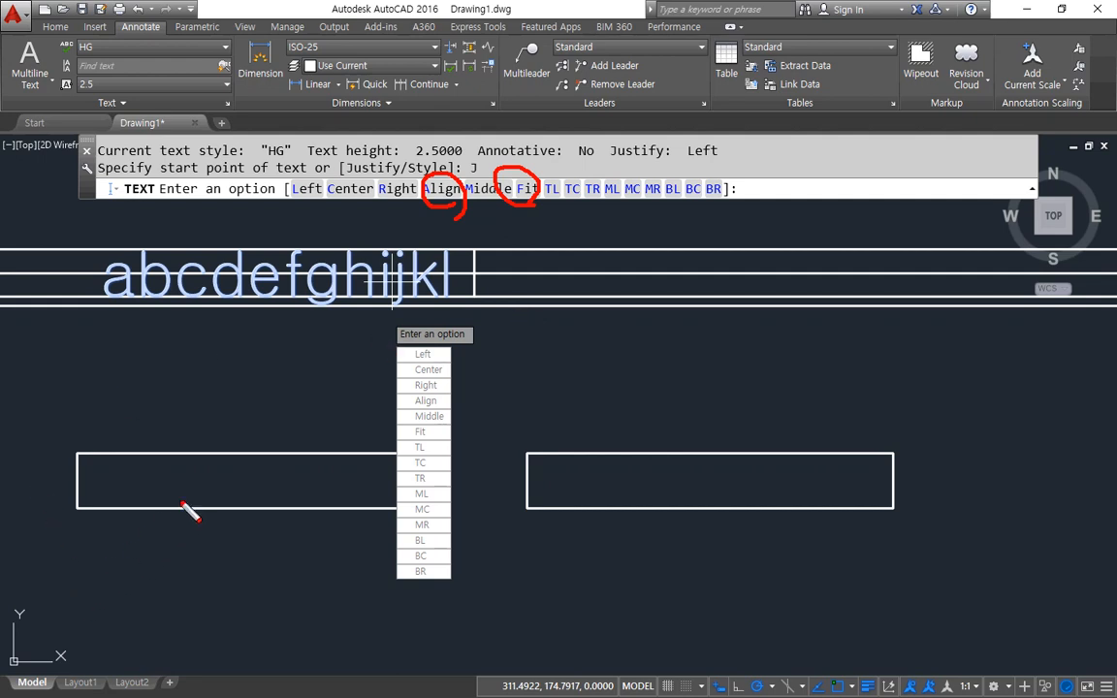
key("Escape")
key("ctrl+2")
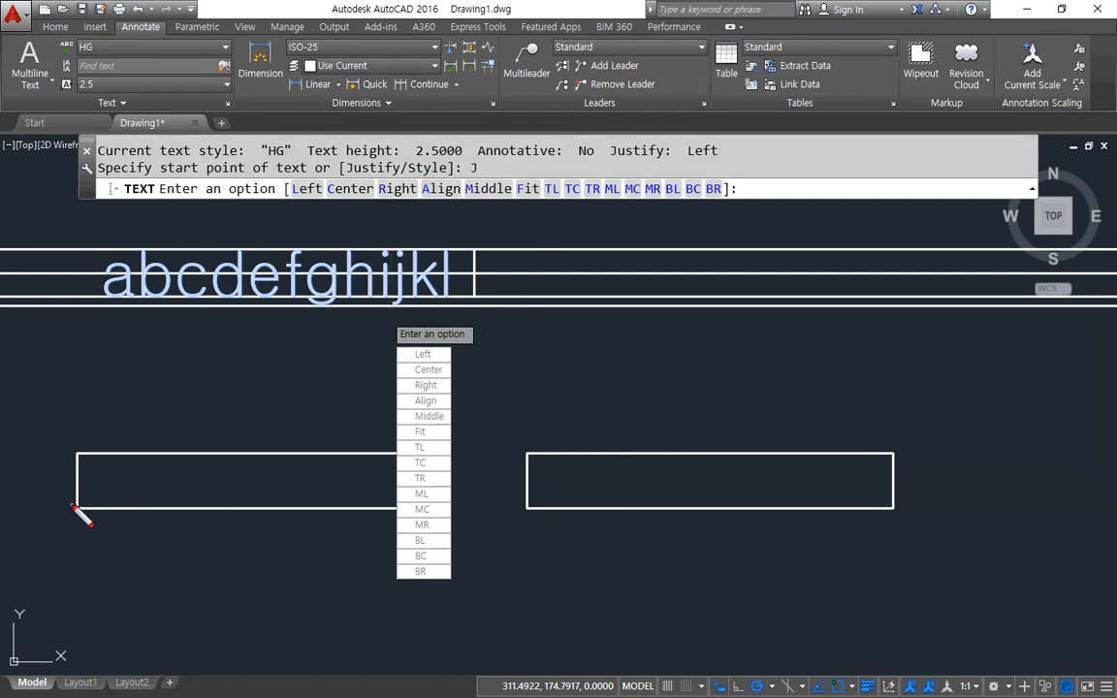
left_click_drag(80, 510, 81, 430)
left_click_drag(422, 509, 418, 447)
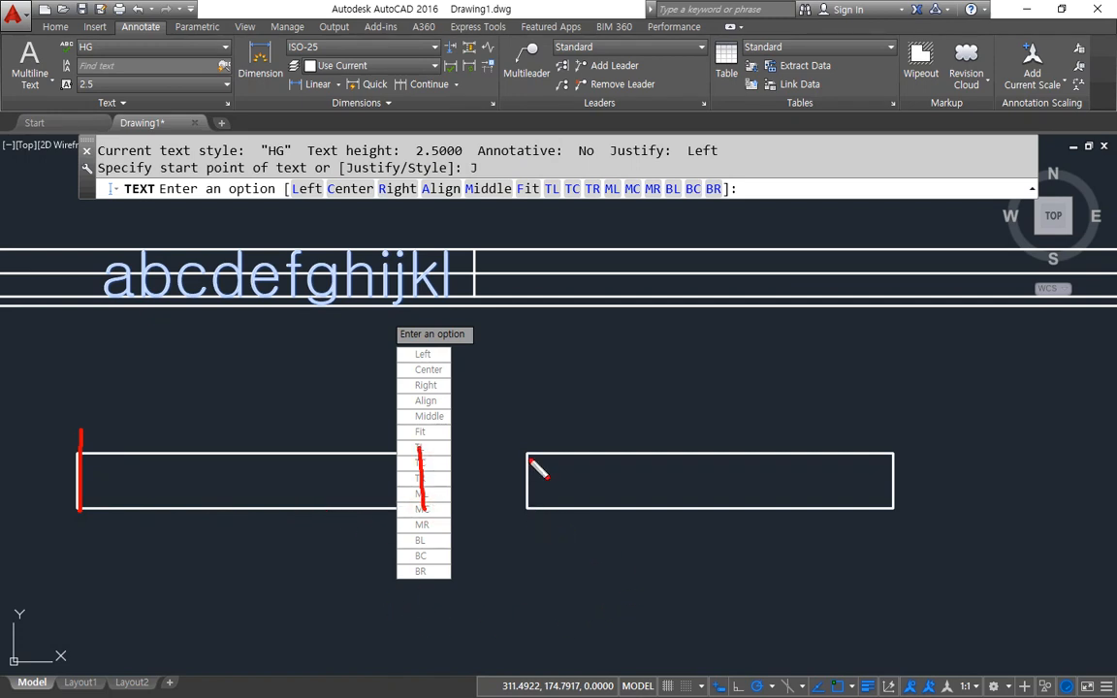
left_click_drag(526, 448, 526, 517)
left_click_drag(894, 448, 894, 510)
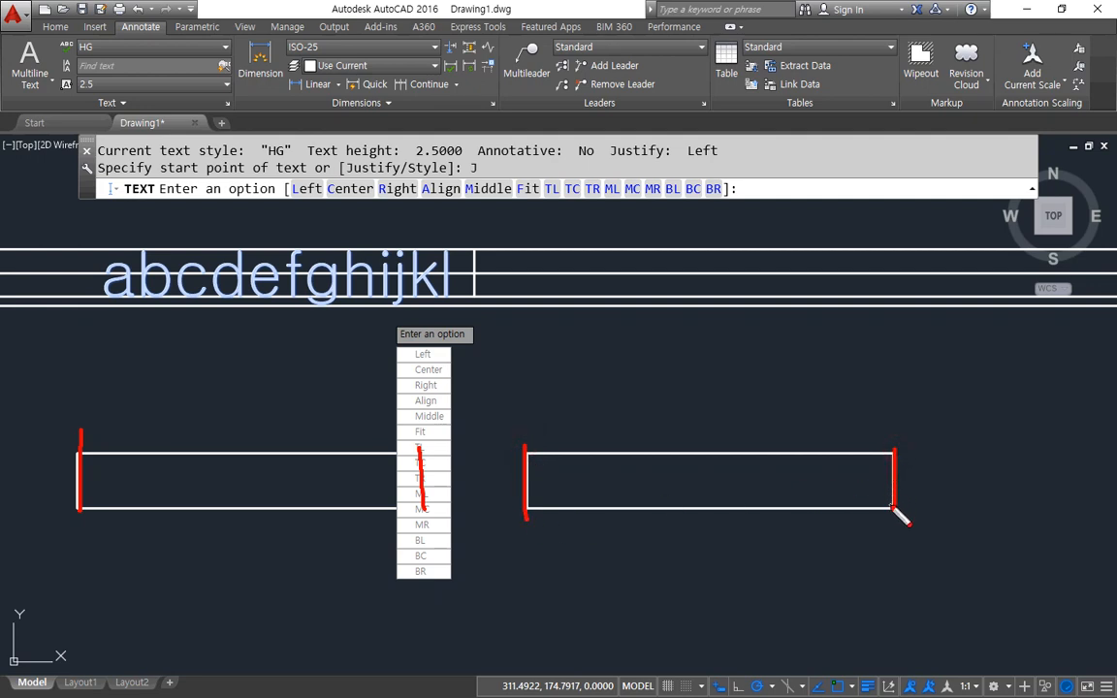
left_click_drag(502, 452, 549, 452)
left_click_drag(511, 509, 548, 509)
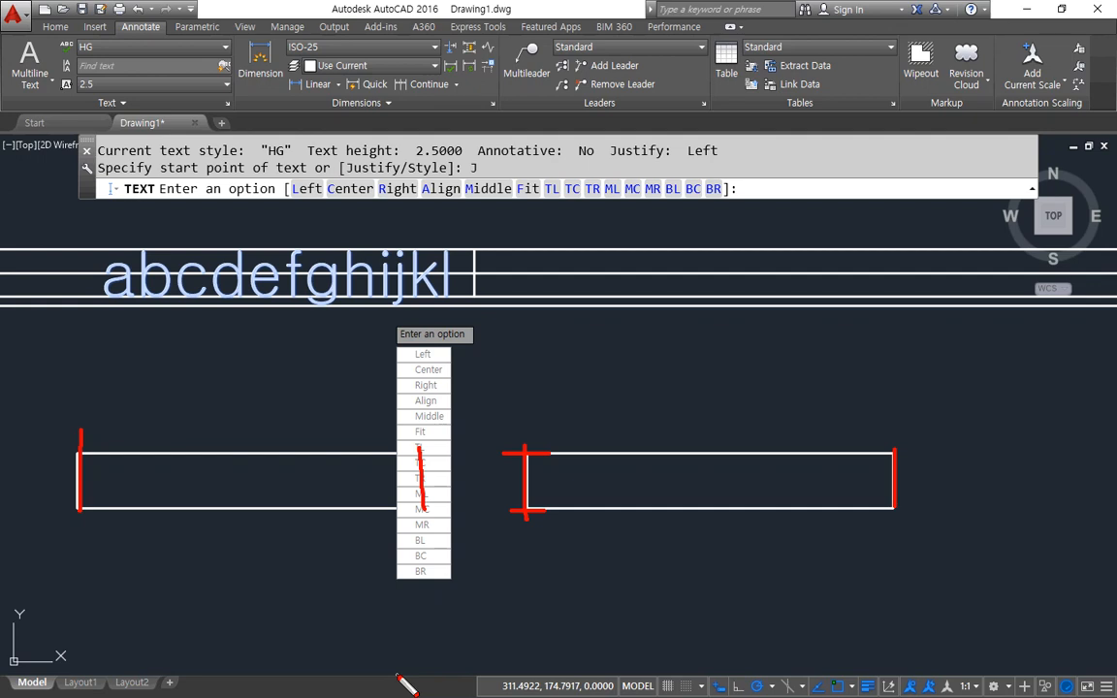
key("Escape")
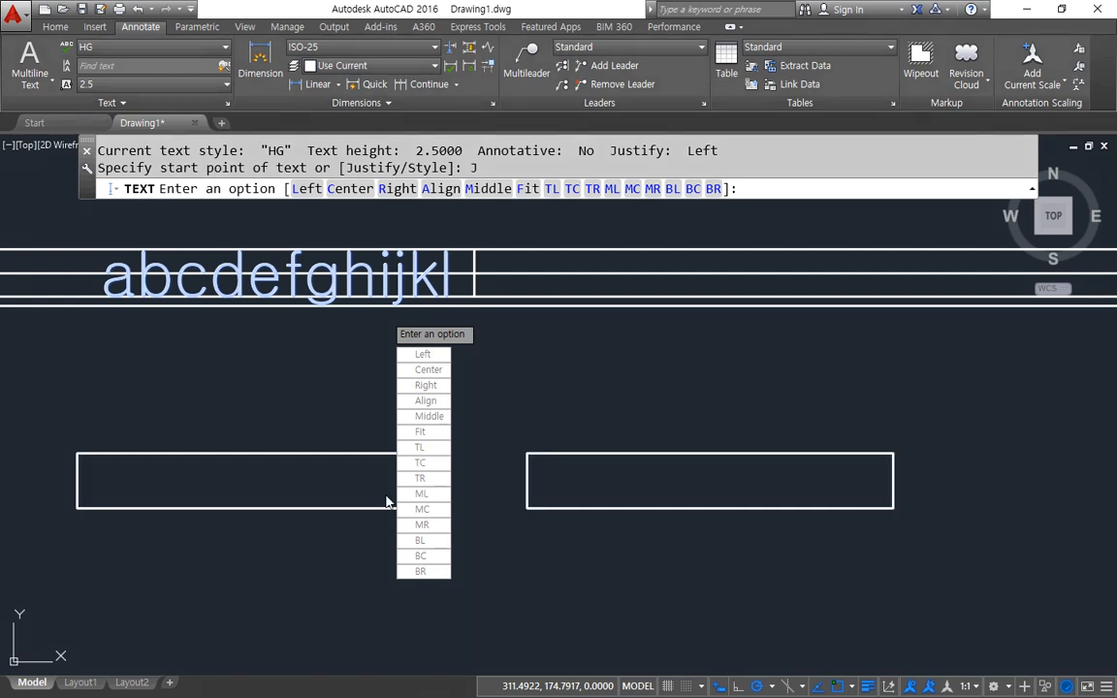
Choose Align justification and set the text baseline along the full bottom edge of the left 20 by 3 rectangle
left_click(442, 191)
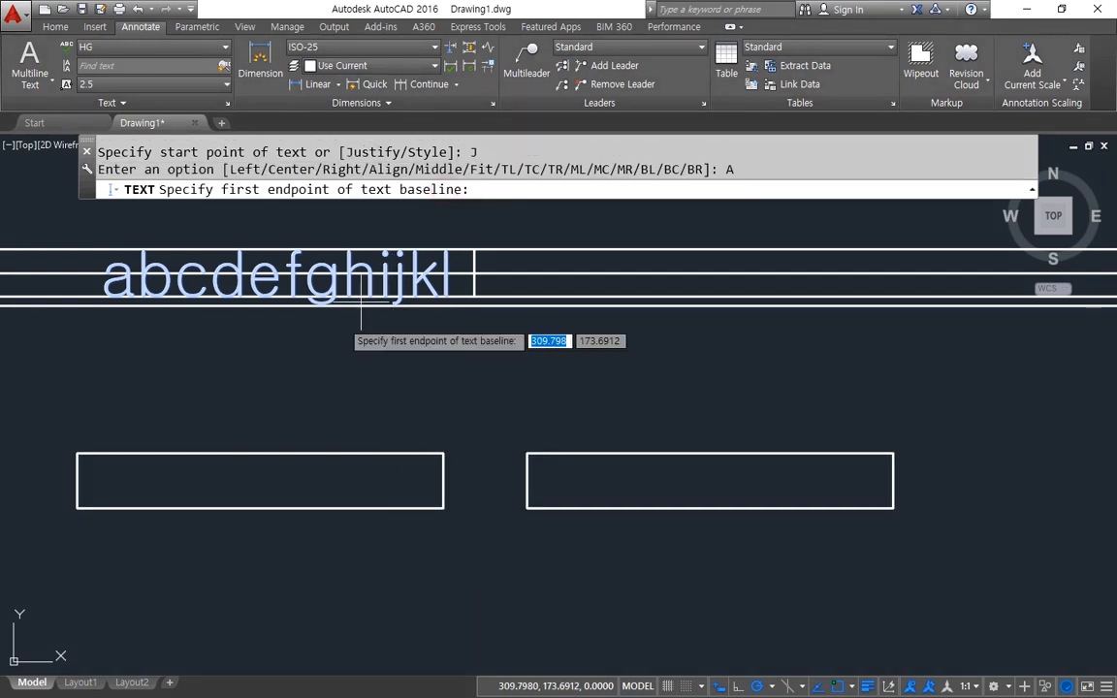
key("ctrl+2")
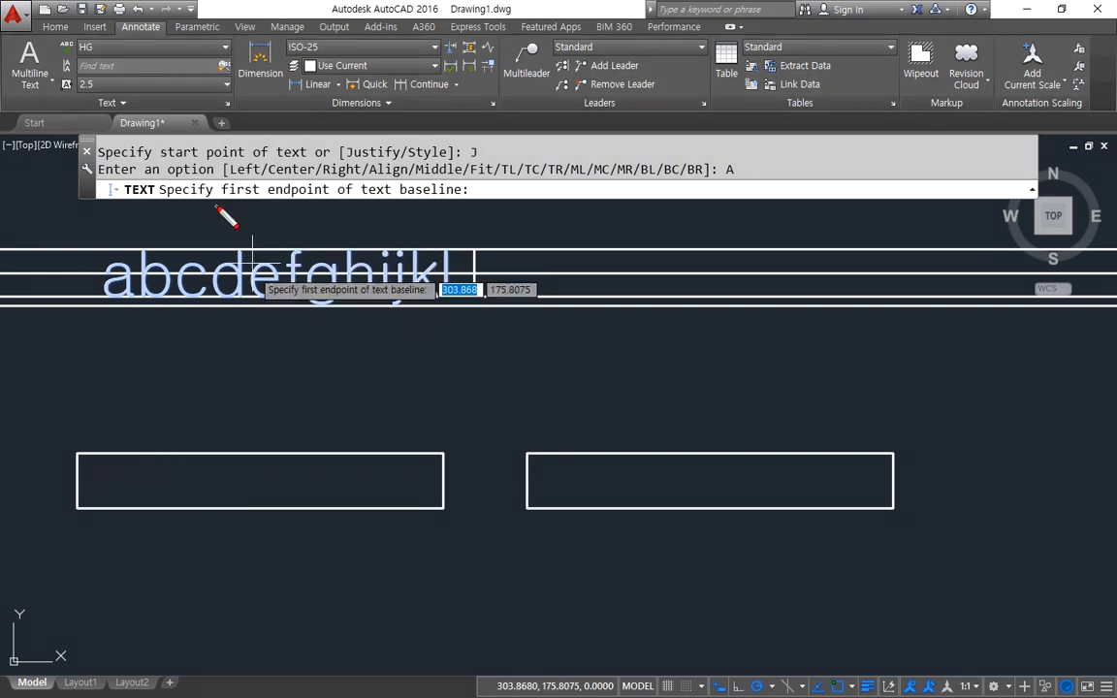
mouse_move(216, 207)
left_mouse_down()
mouse_move(334, 216)
mouse_move(204, 175)
mouse_move(291, 201)
mouse_move(334, 186)
mouse_move(449, 210)
left_mouse_up()
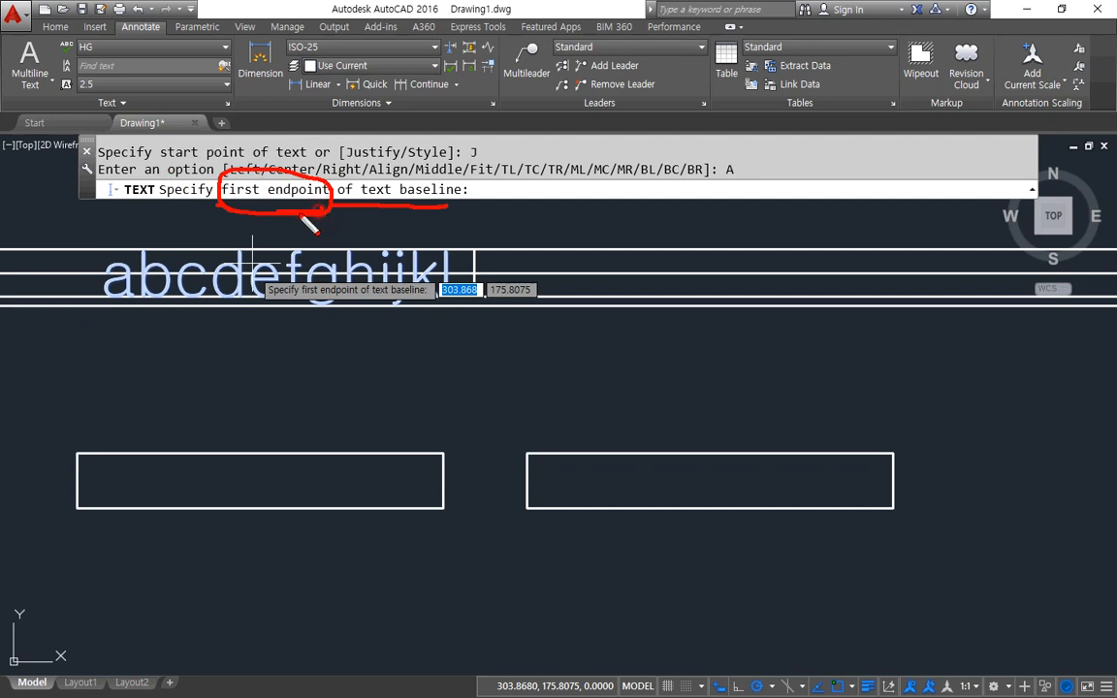
key("Escape")
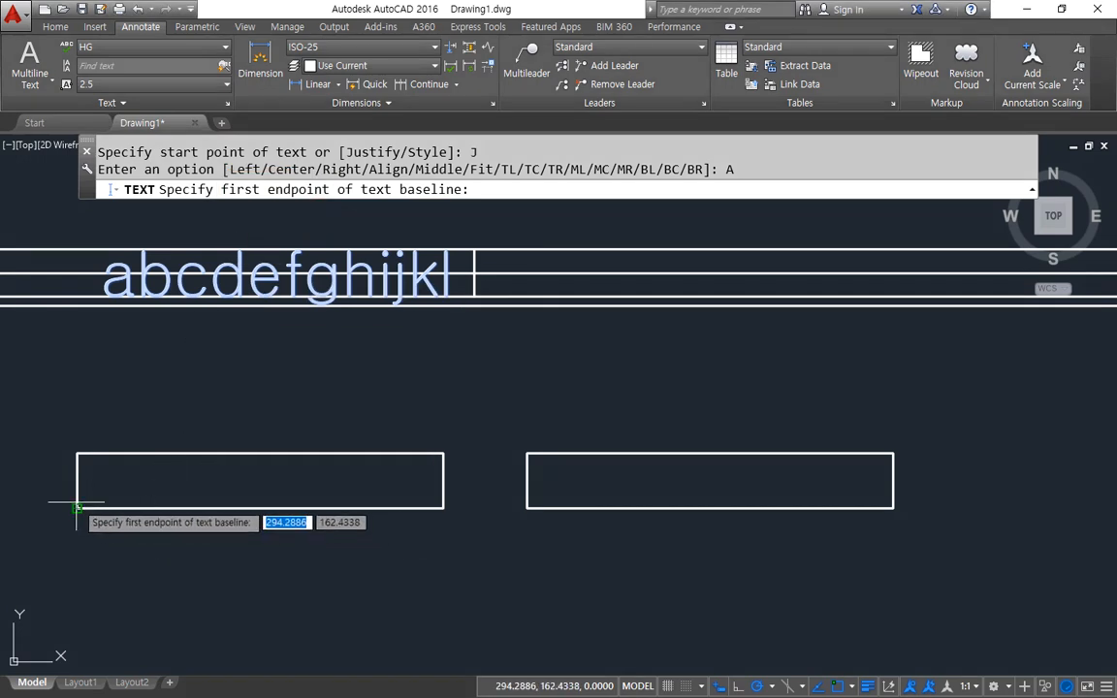
left_click(77, 507)
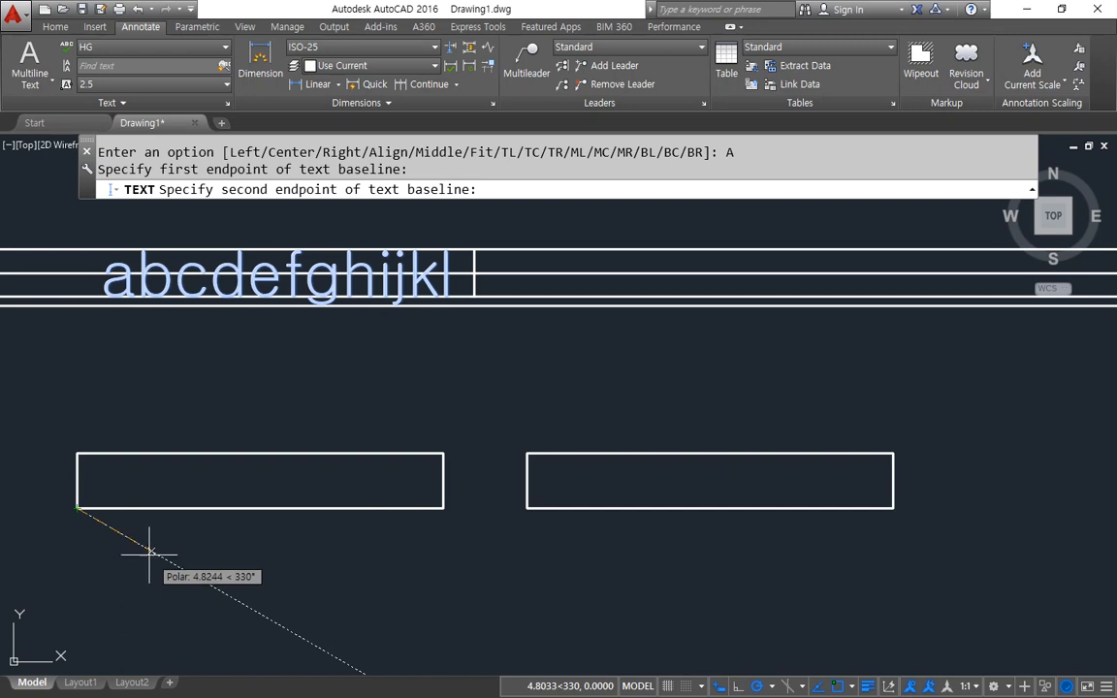
left_click(443, 507)
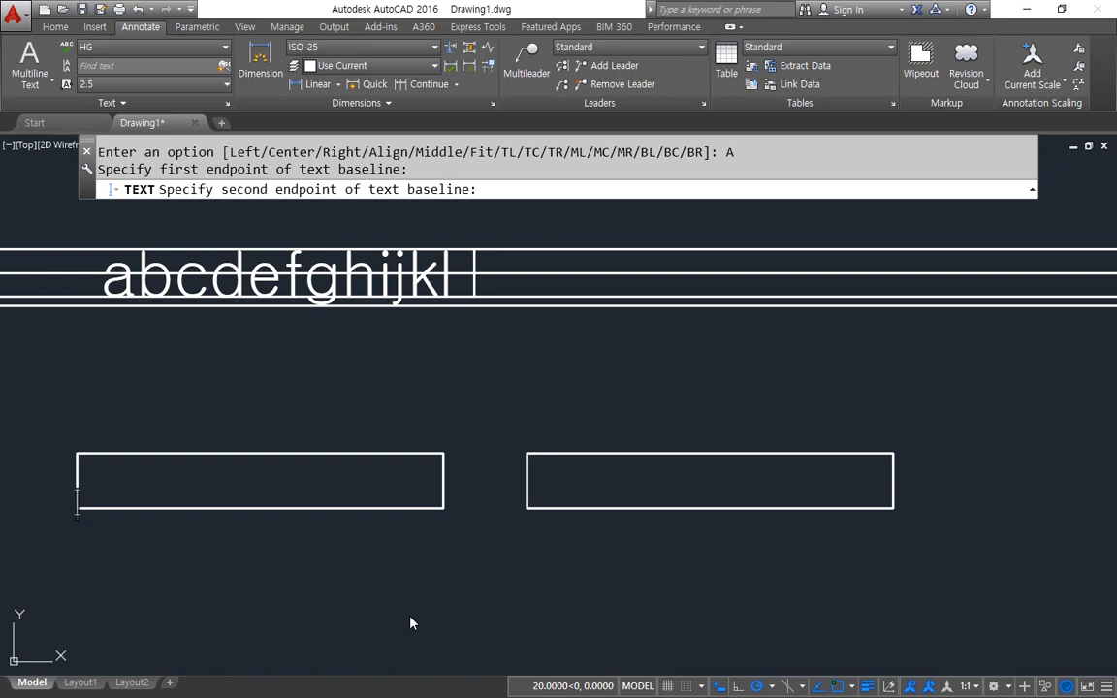
Enter "abcdefghijklmnopqrstuvwxyz" as the aligned text in the left rectangle and finish the text
type("a")
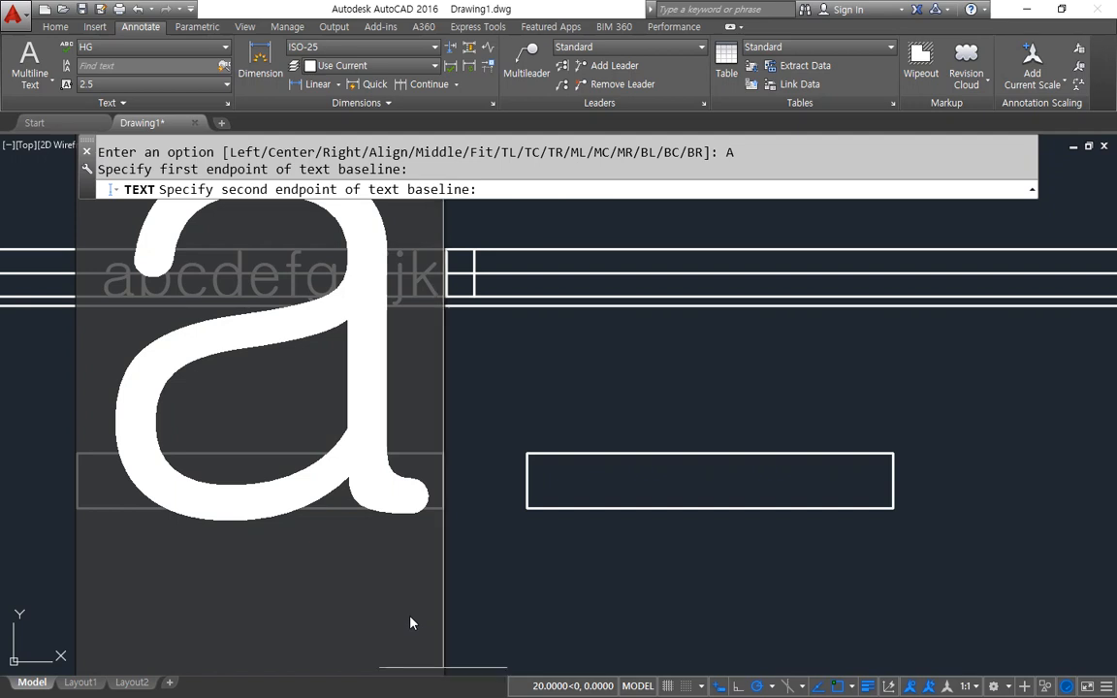
type("bcdefg")
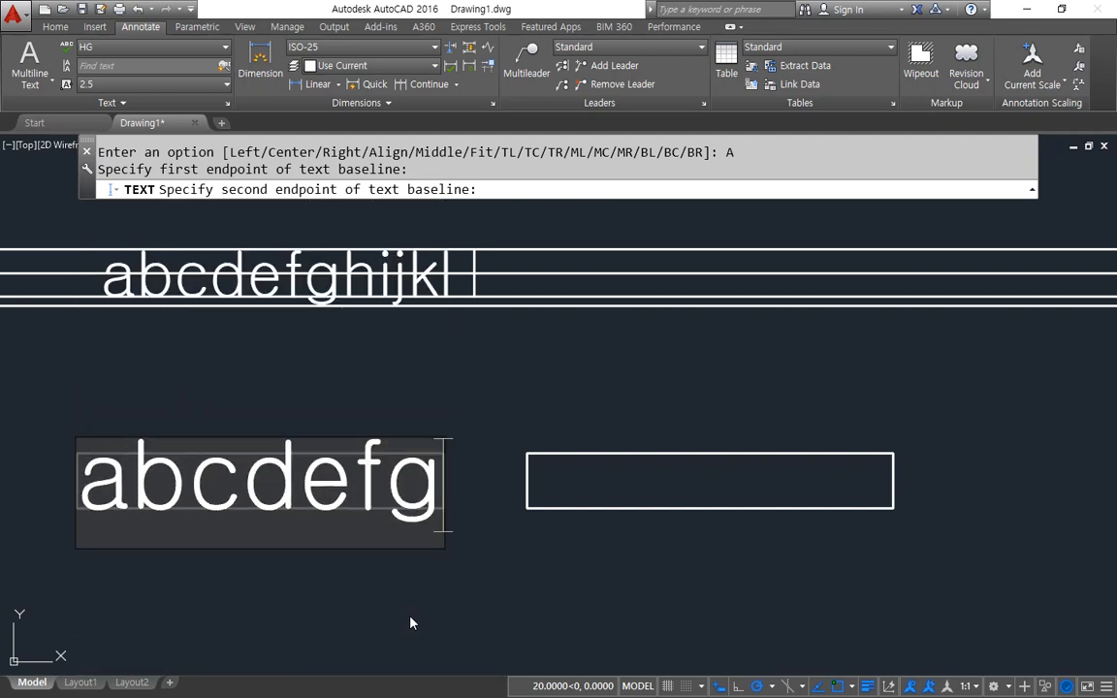
type("hijkl")
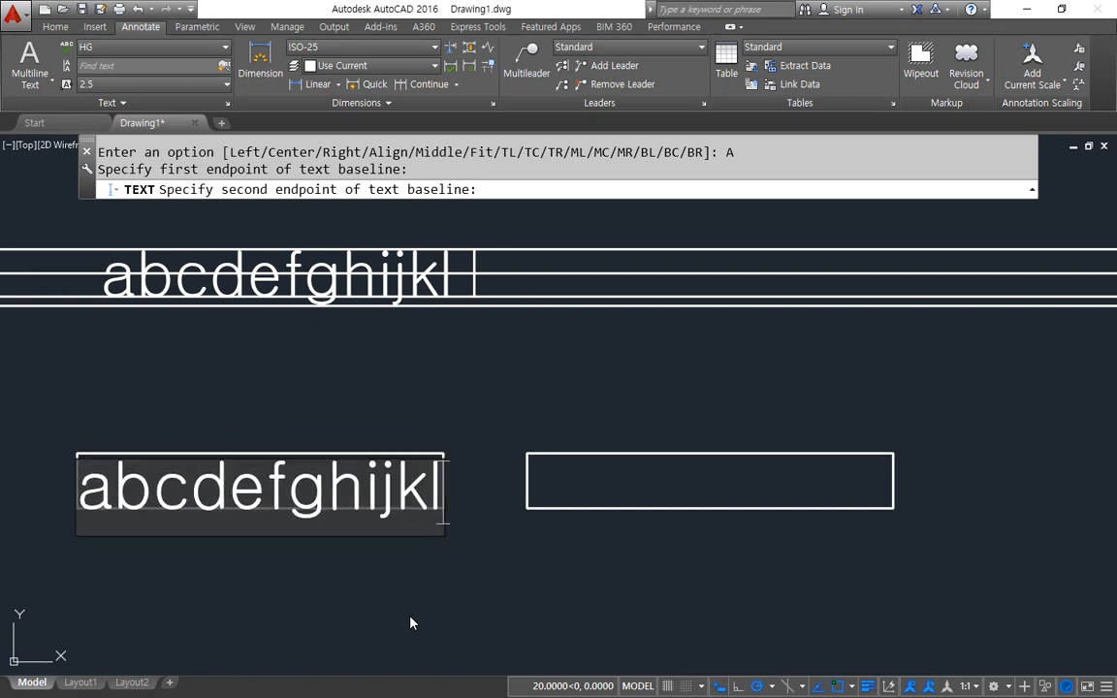
type("mnopqrstuvw")
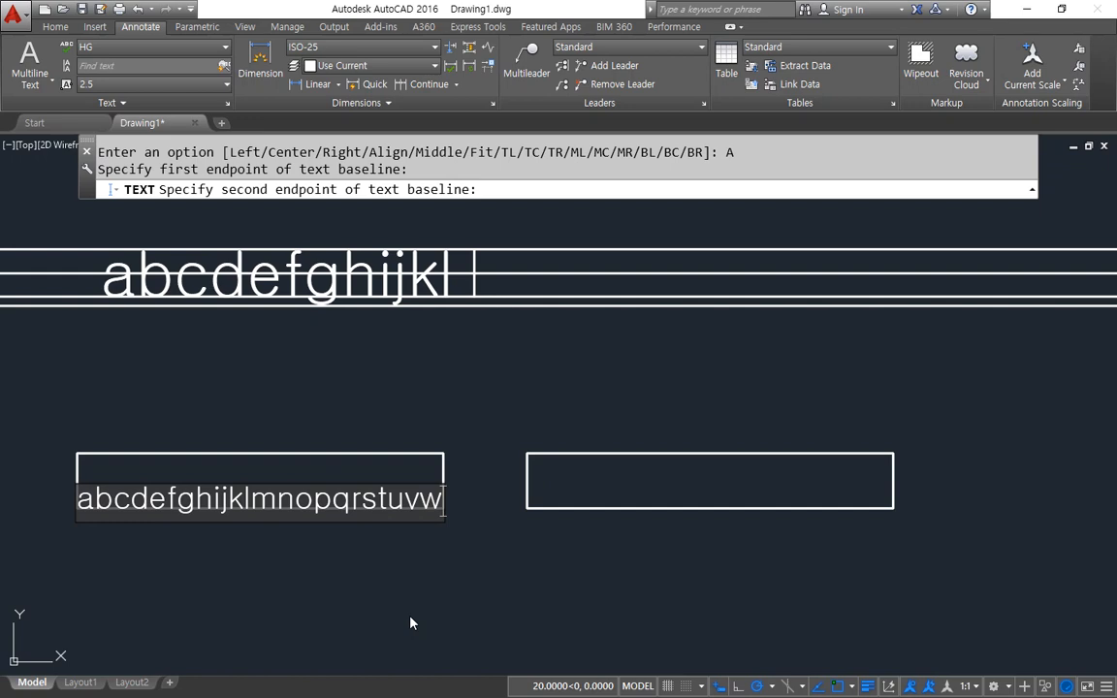
type("xyz")
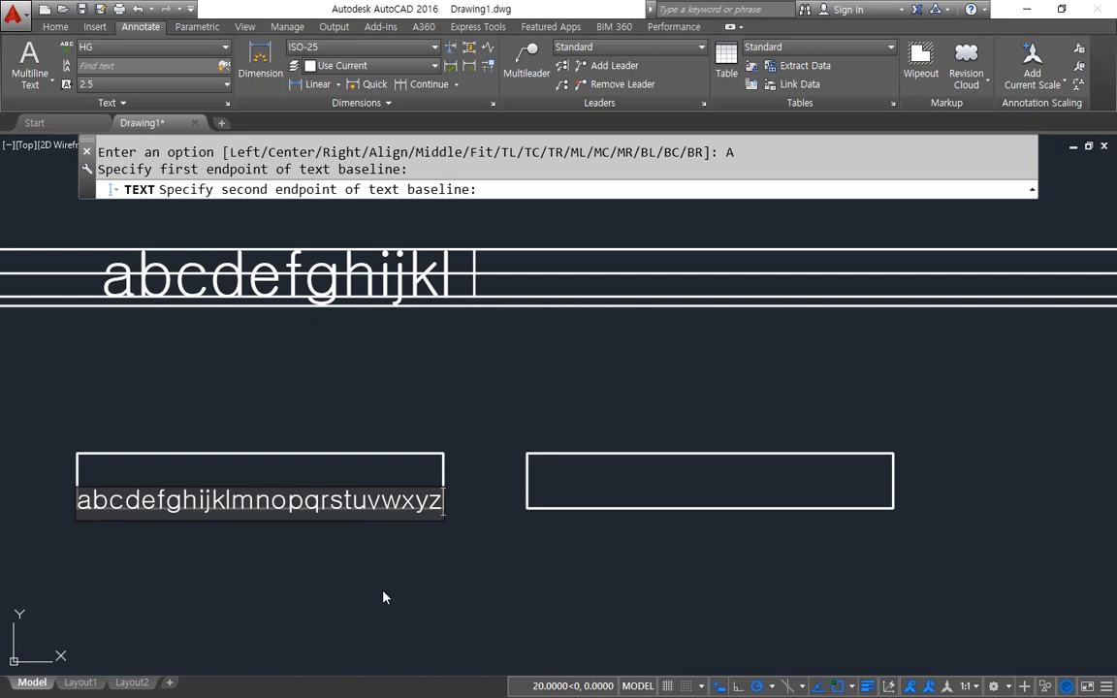
key("Return")
key("Return")
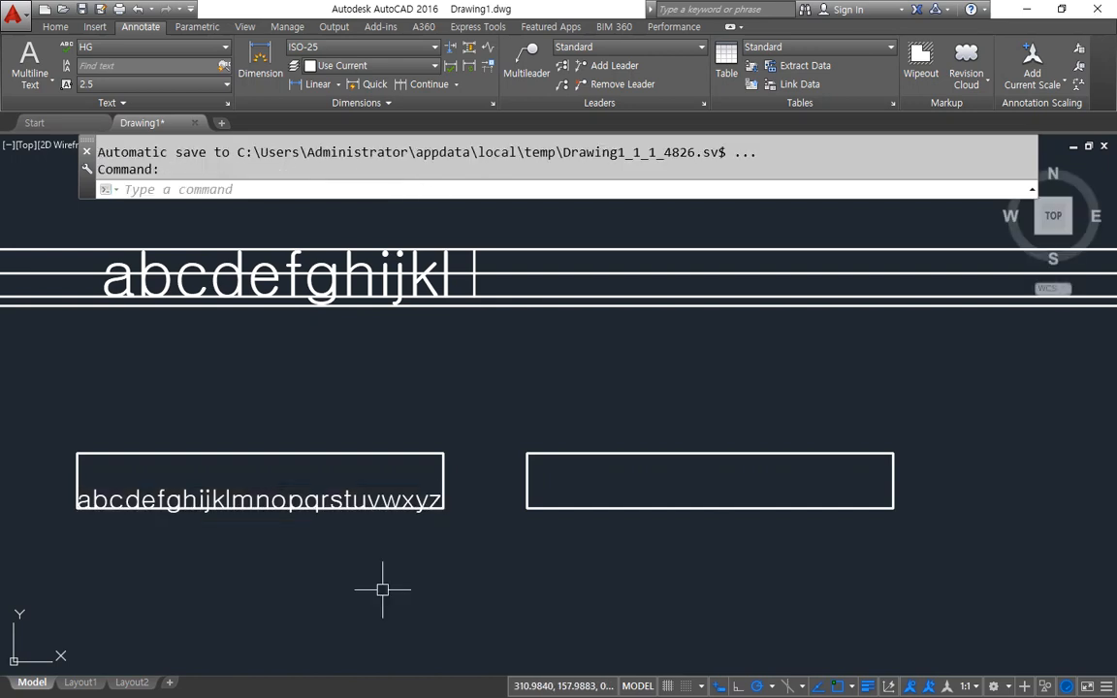
left_click(383, 590)
left_click(436, 386)
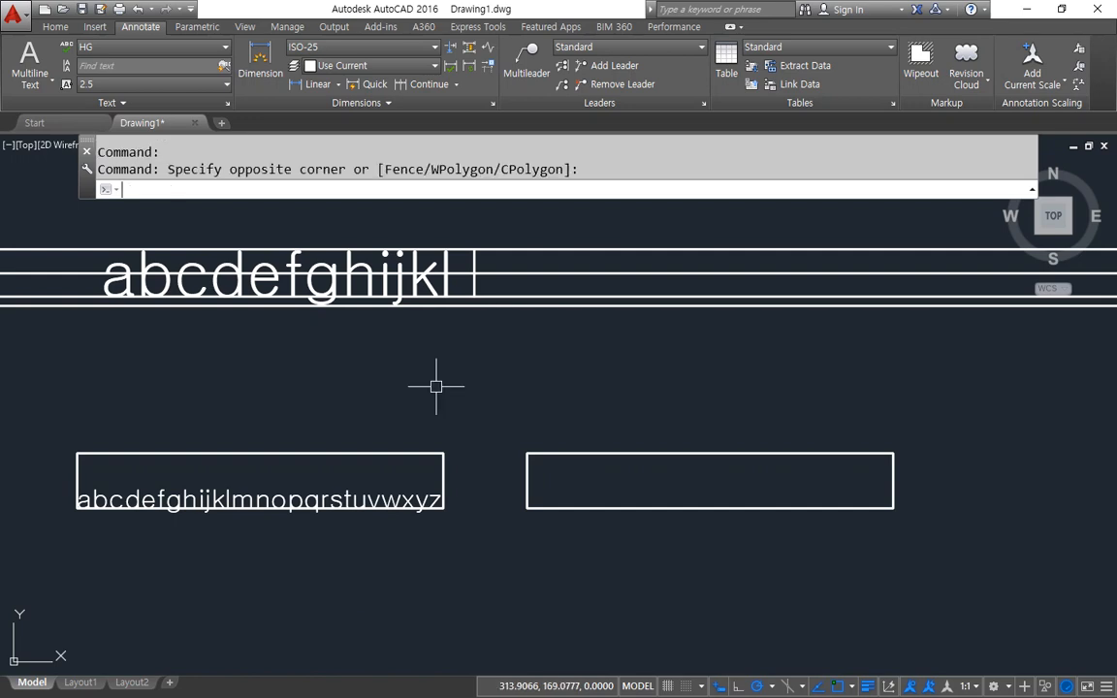
Add the single-line text "abcdefghijklmnopqrstuvwxyz" with Fit justification along the right rectangle's bottom edge, with a height of 3
type("dt")
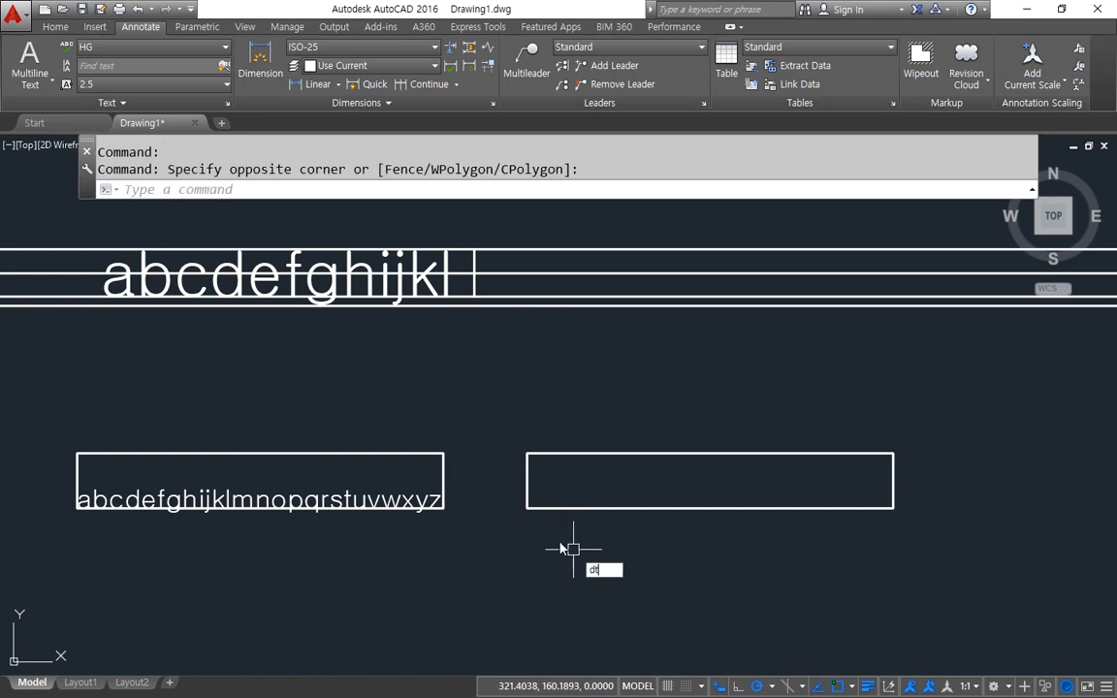
key("Return")
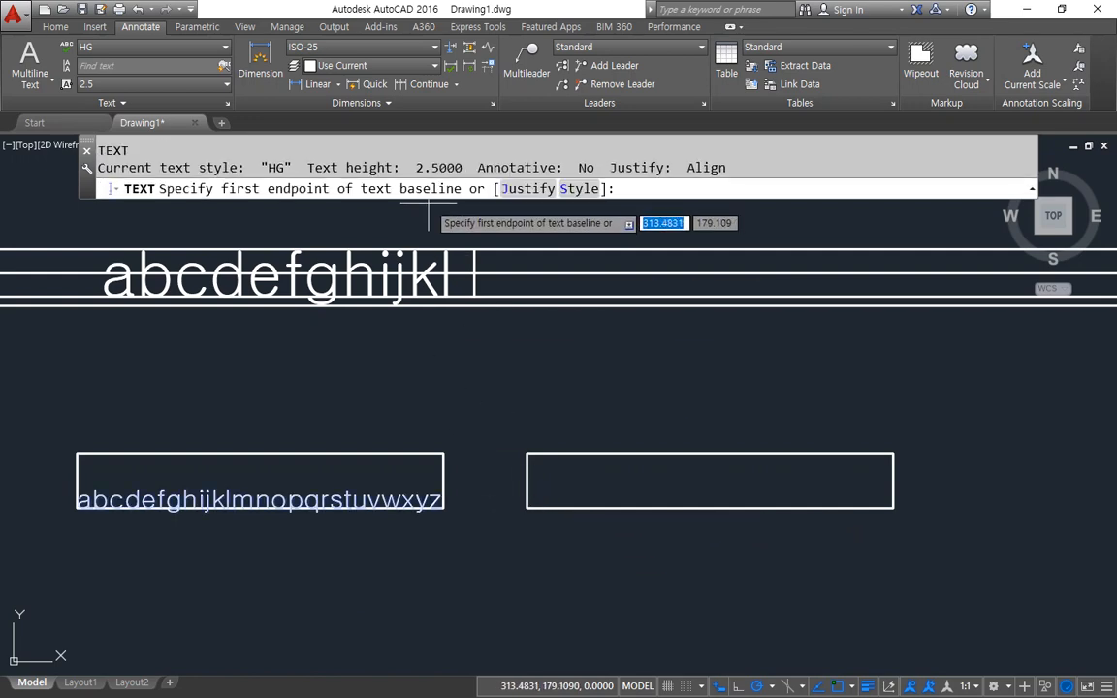
left_click(527, 188)
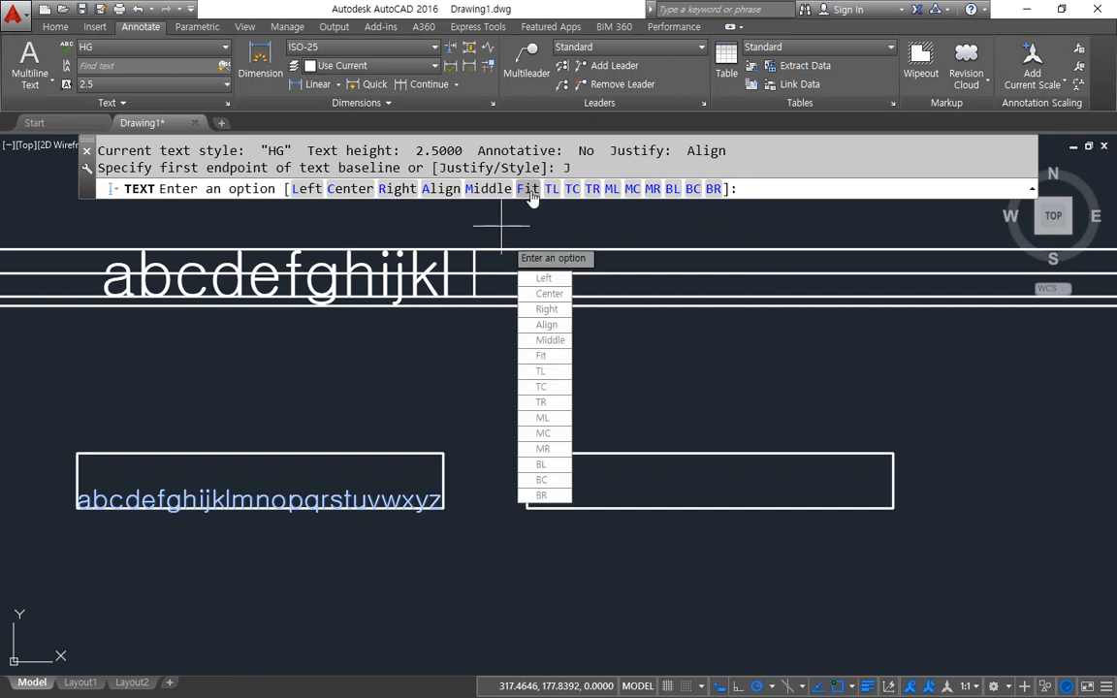
left_click(529, 188)
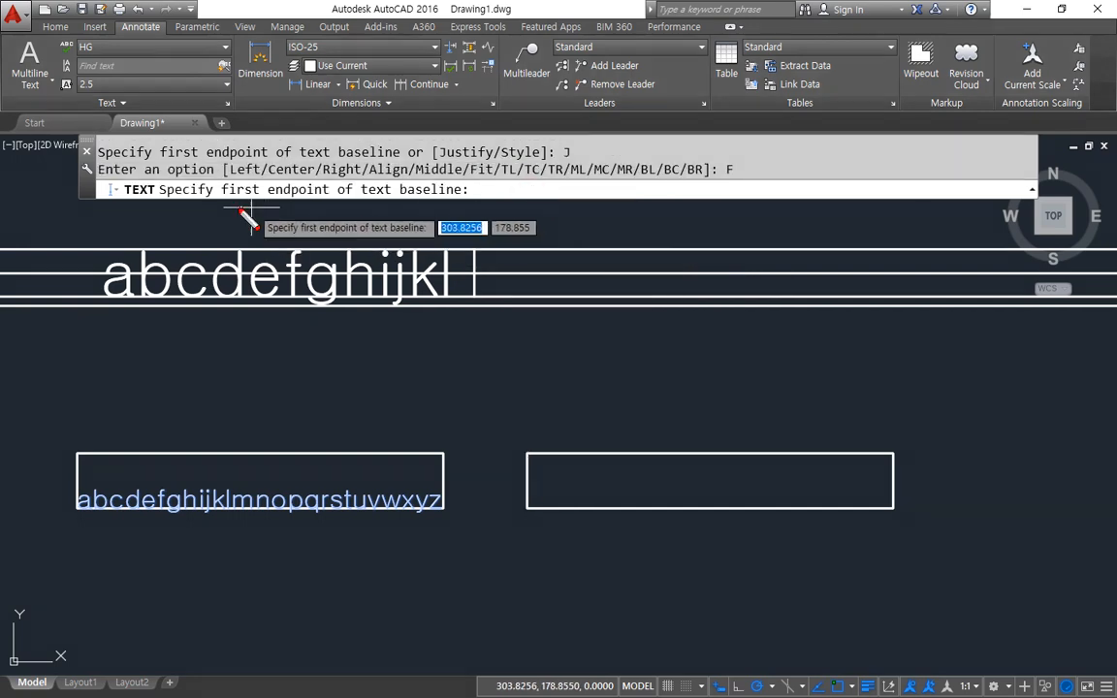
left_click_drag(222, 204, 374, 215)
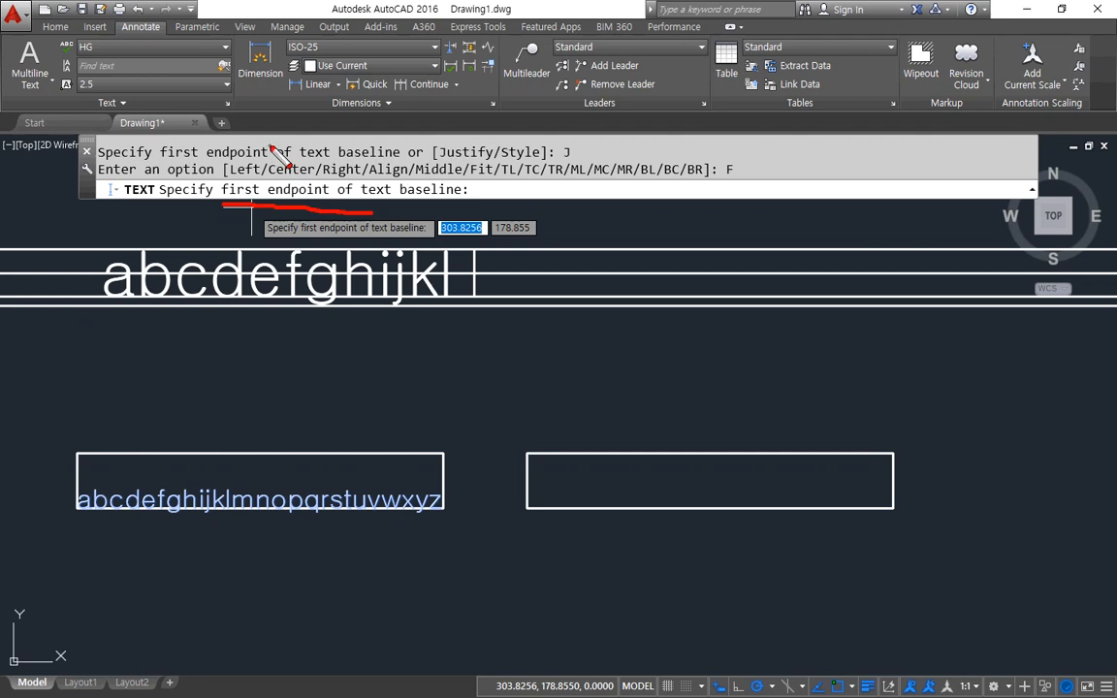
left_click(527, 508)
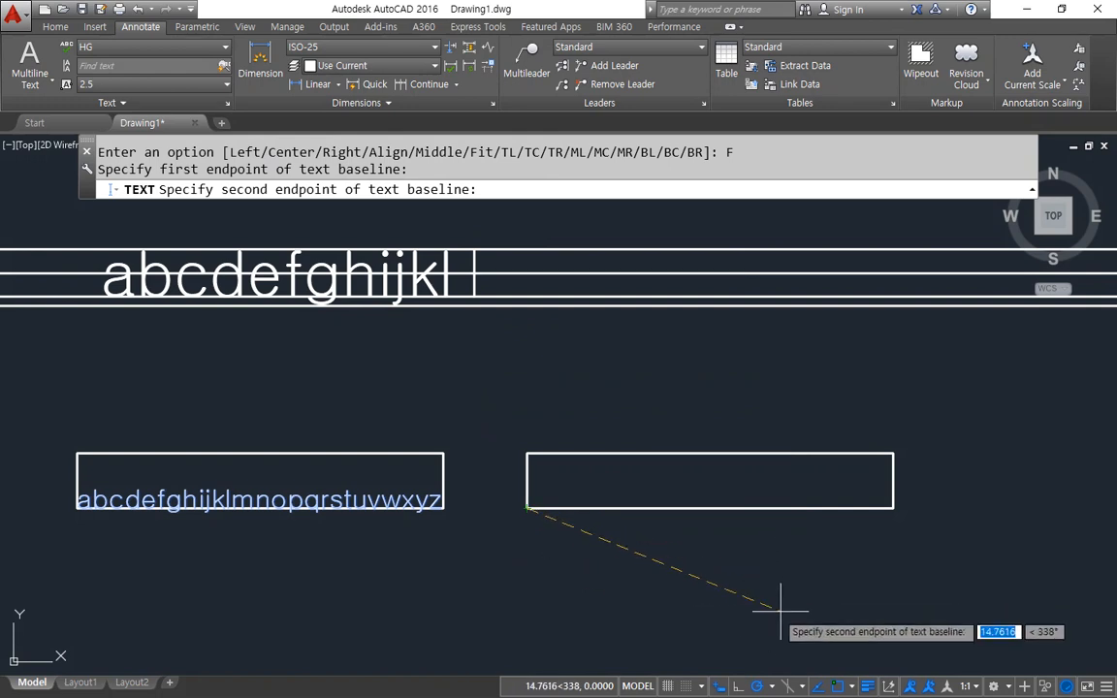
left_click(893, 506)
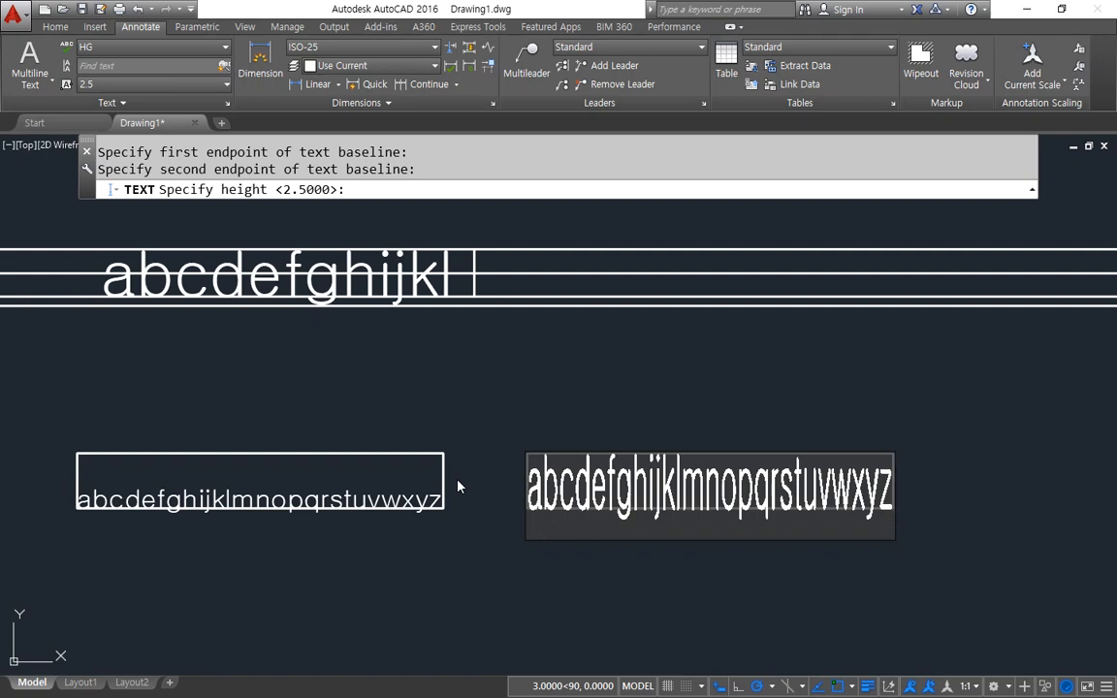
key("Return")
key("Return")
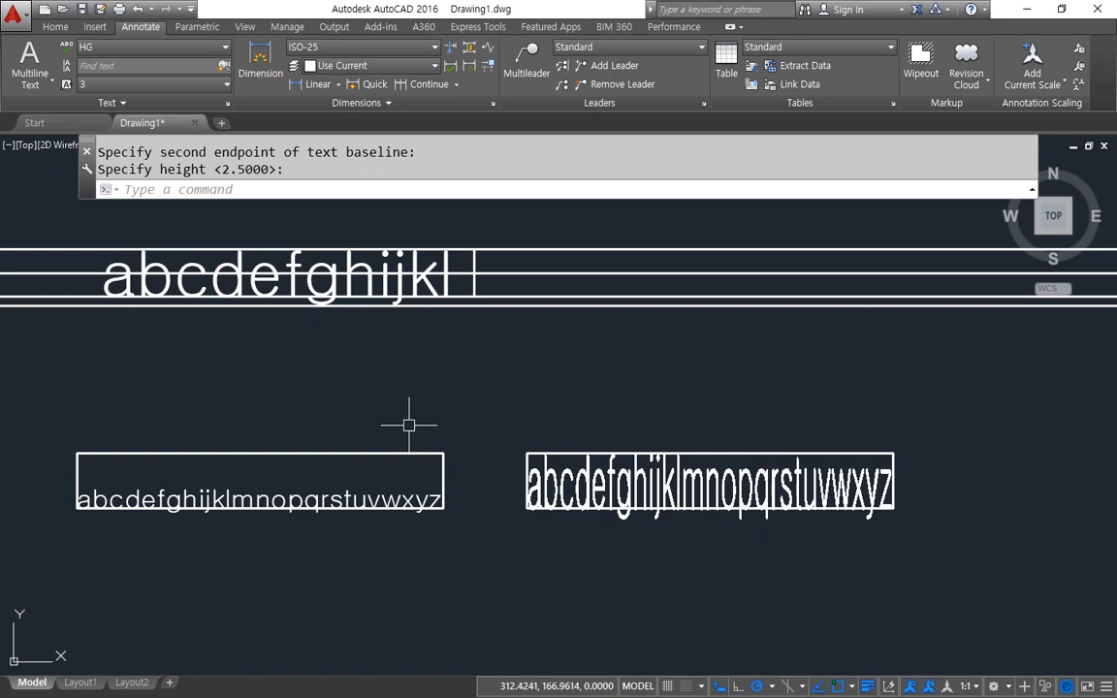
key("Escape")
key("Escape")
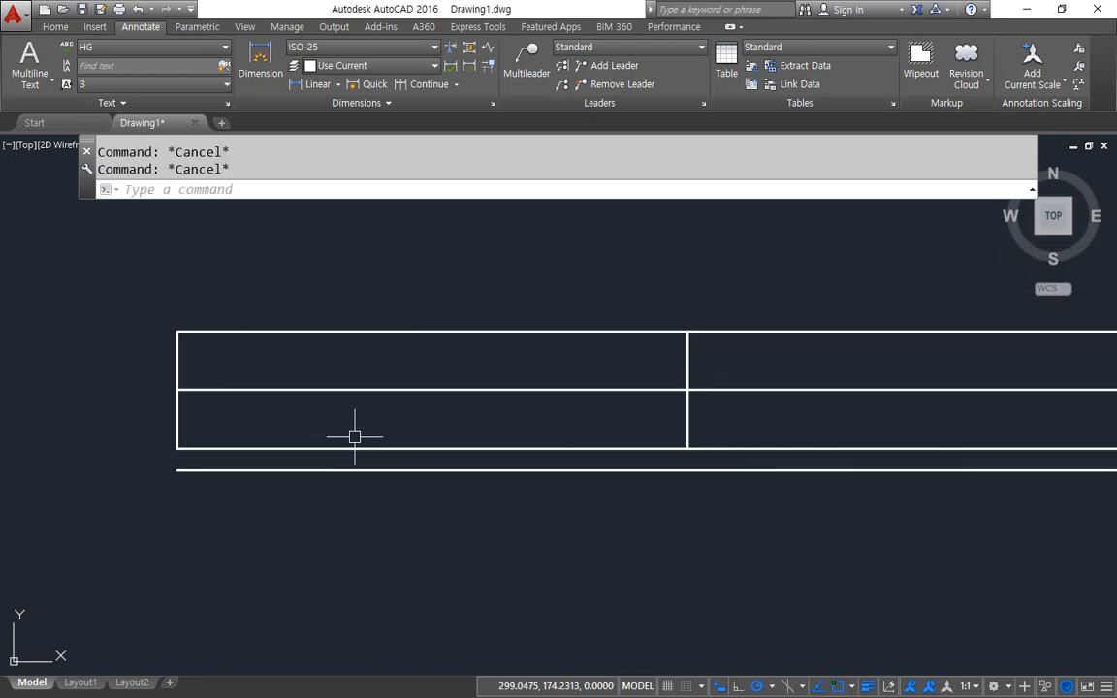
Start a Left-justified single-line text at the lower-left corner of the guide-line frame, with a height of 2.589 and rotation 0
type("s")
key("Escape")
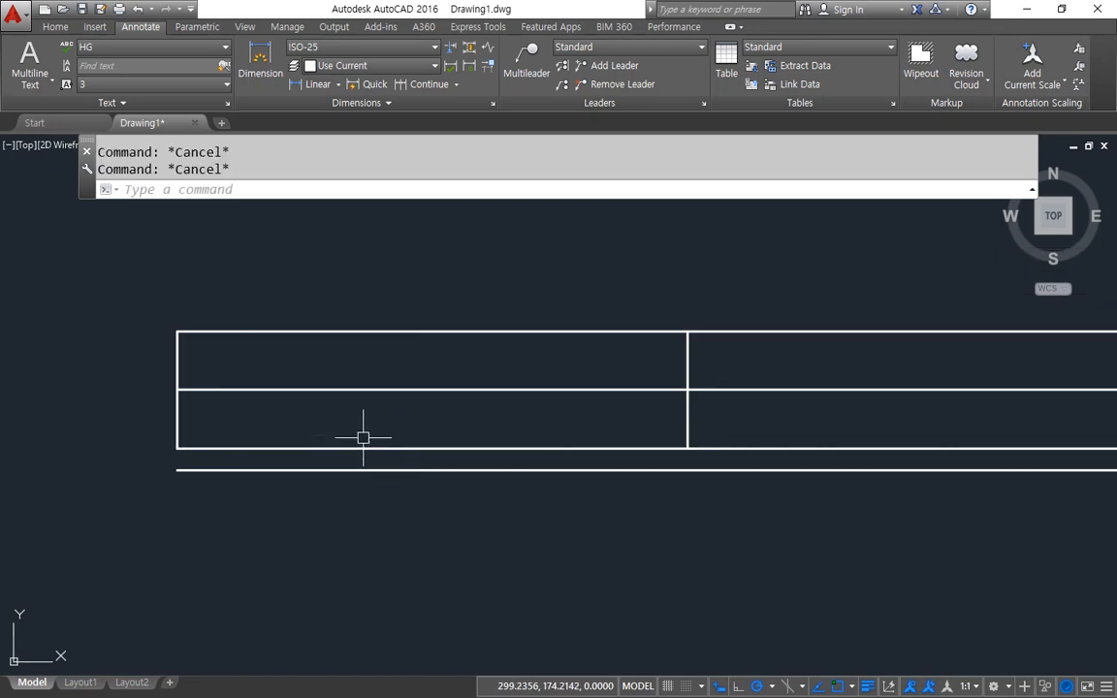
type("dt")
key("Return")
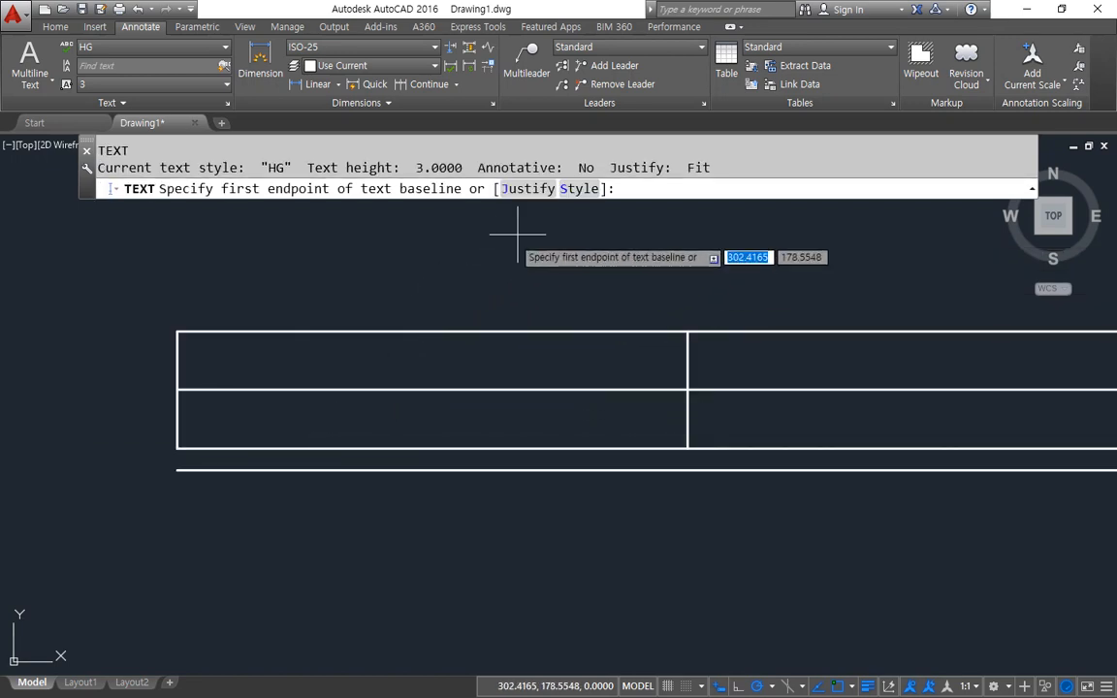
left_click(529, 191)
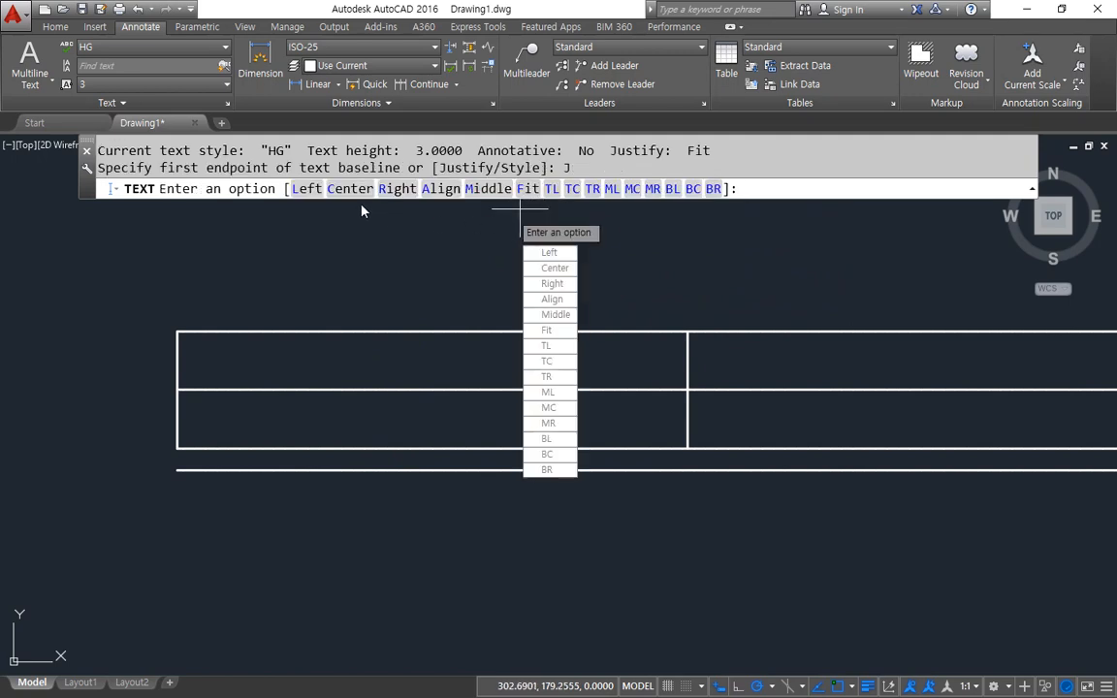
left_click(306, 189)
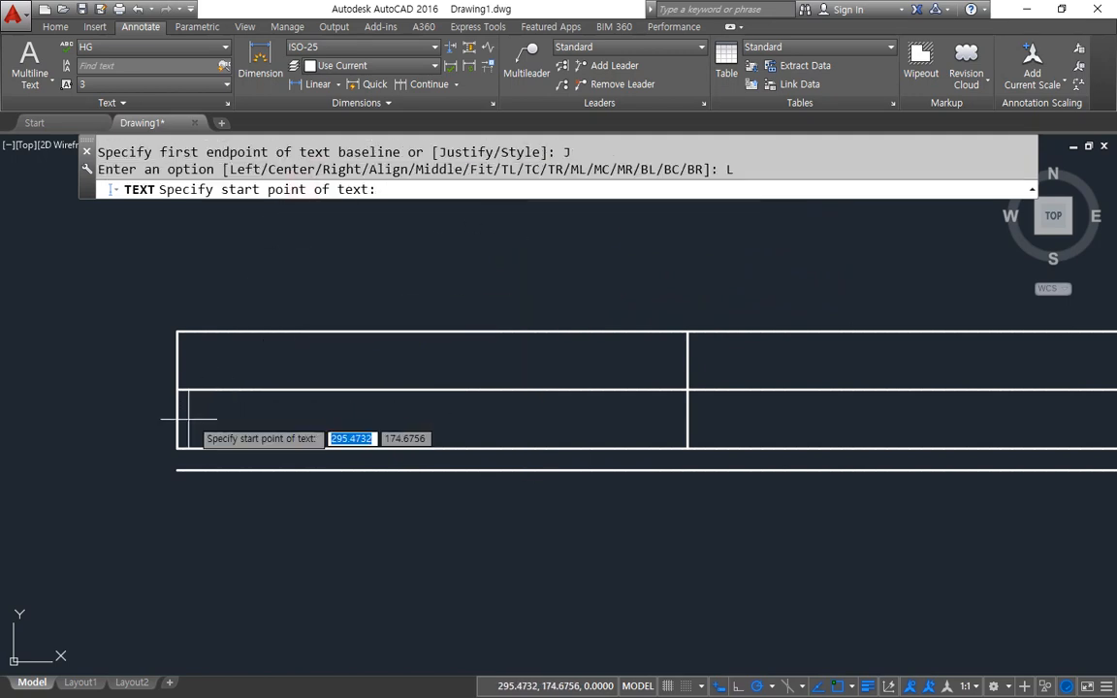
left_click(177, 448)
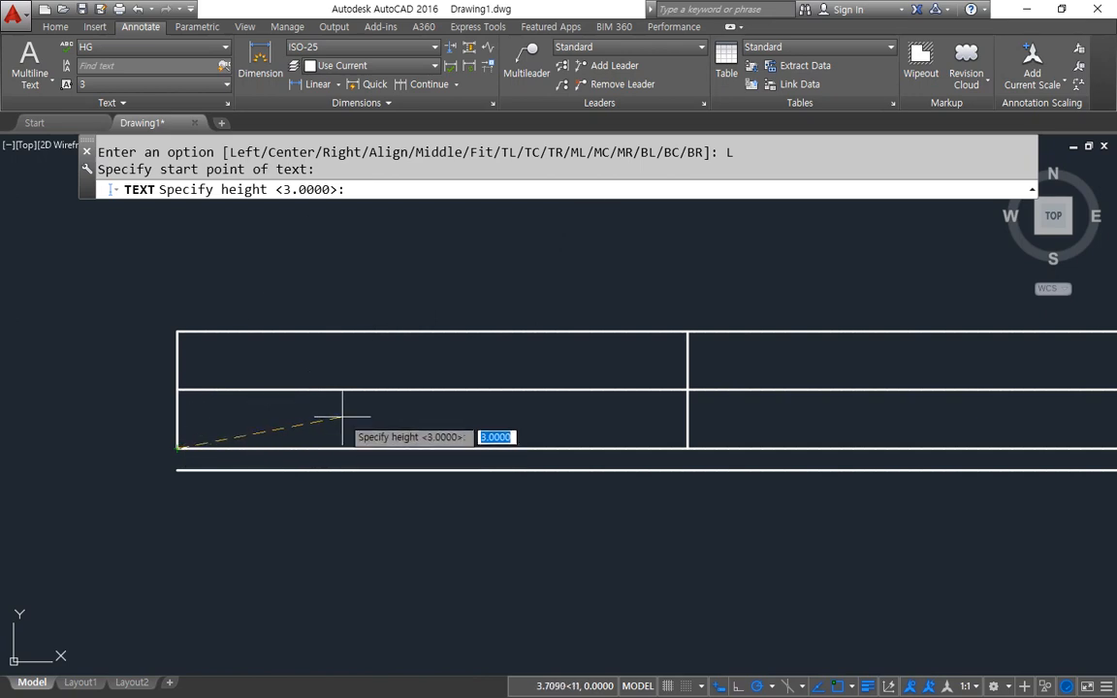
key("Return")
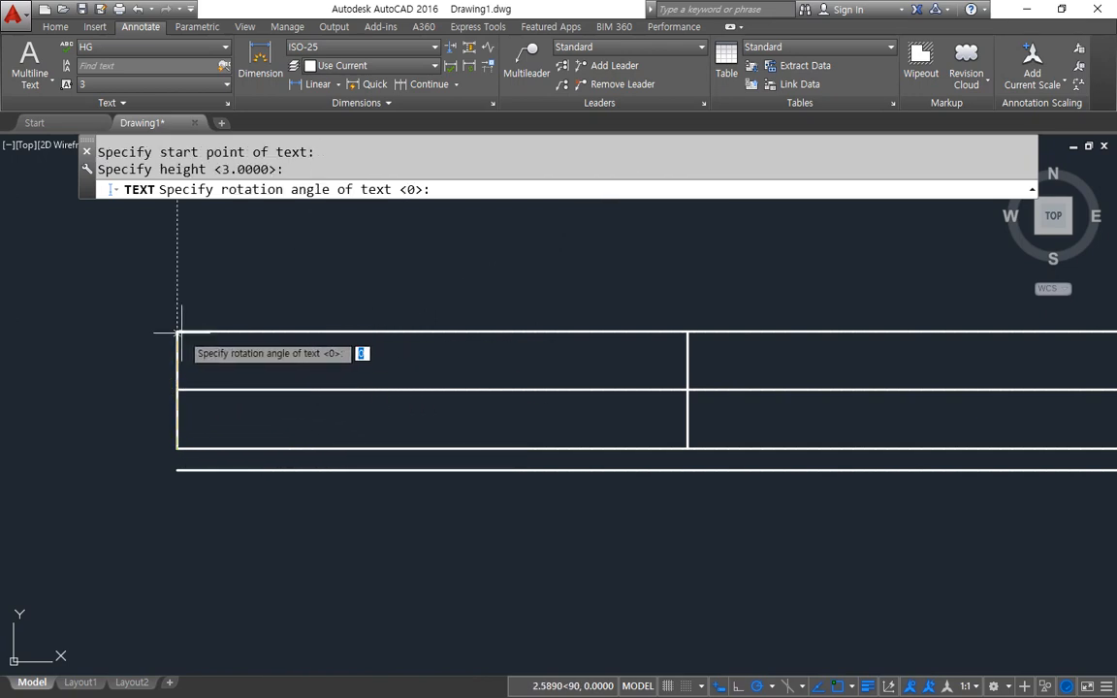
key("Return")
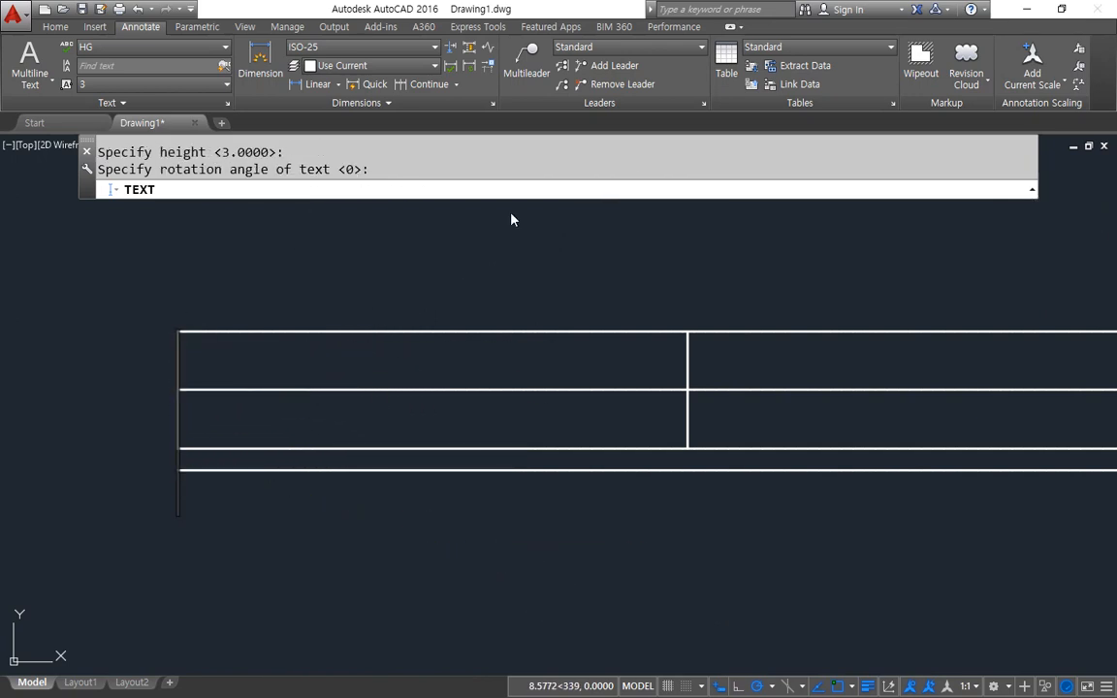
Enter "abcgh" as the left-justified text on the guide lines and finish the text
type("ab")
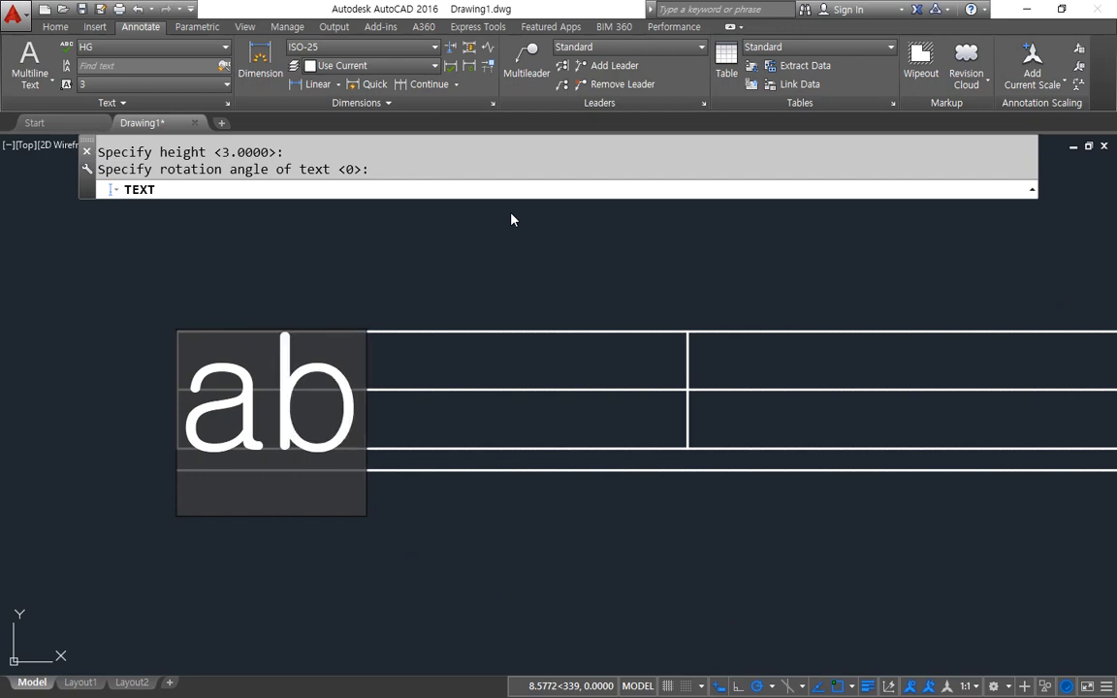
type("cgh")
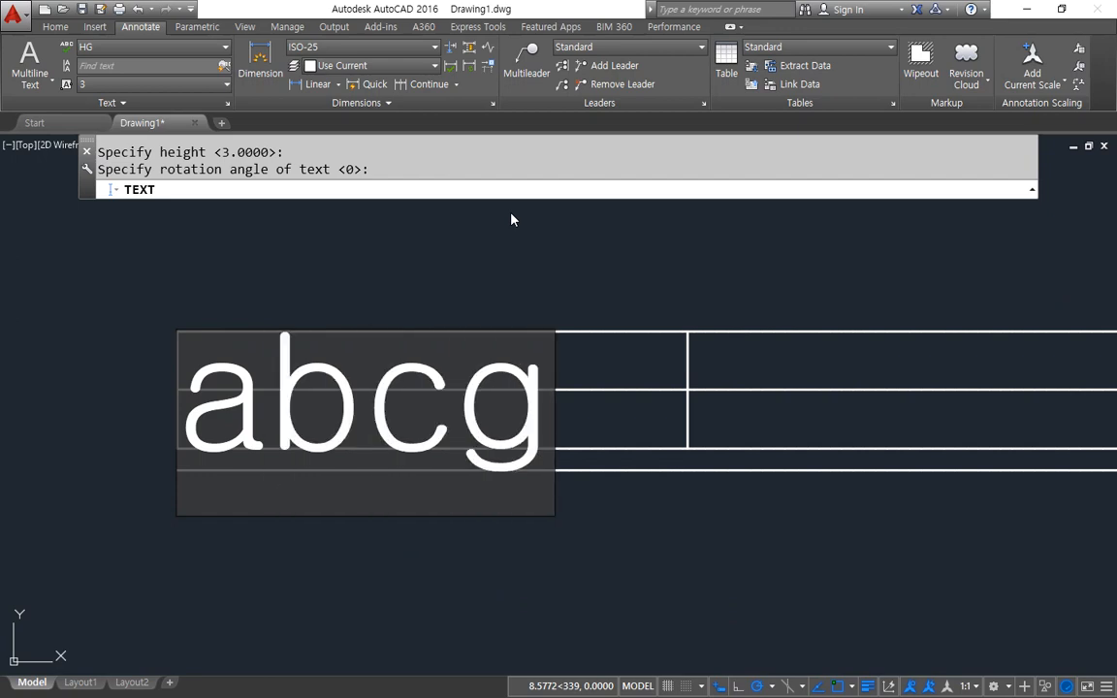
key("Return")
key("Return")
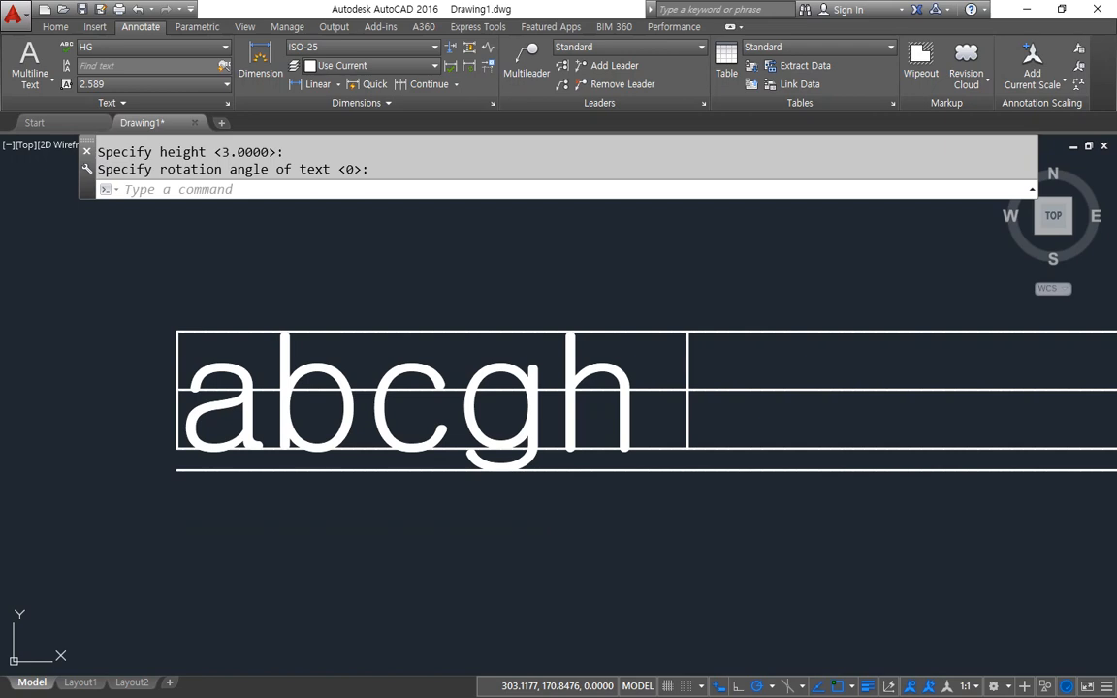
Erase the "abcgh" text from the guide lines
left_click(476, 427)
type("e")
key("Return")
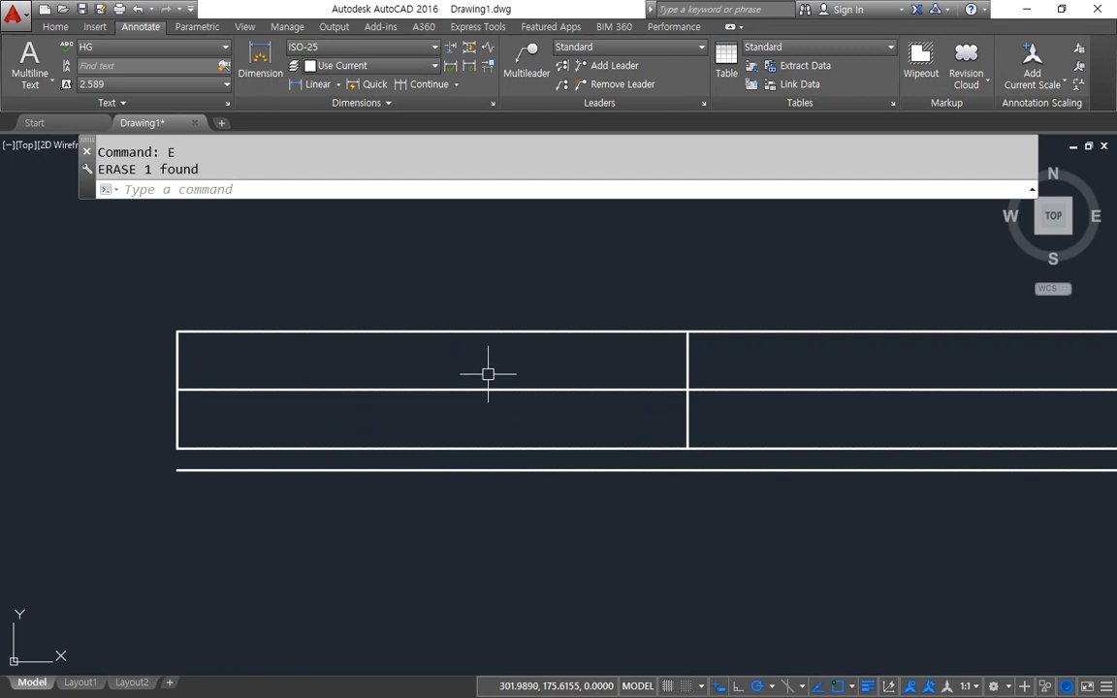
Add the Center-justified single-line text "abgh" at the lower end of the first inner vertical divider, with height 2.589 and rotation 0
type("dt")
key("Return")
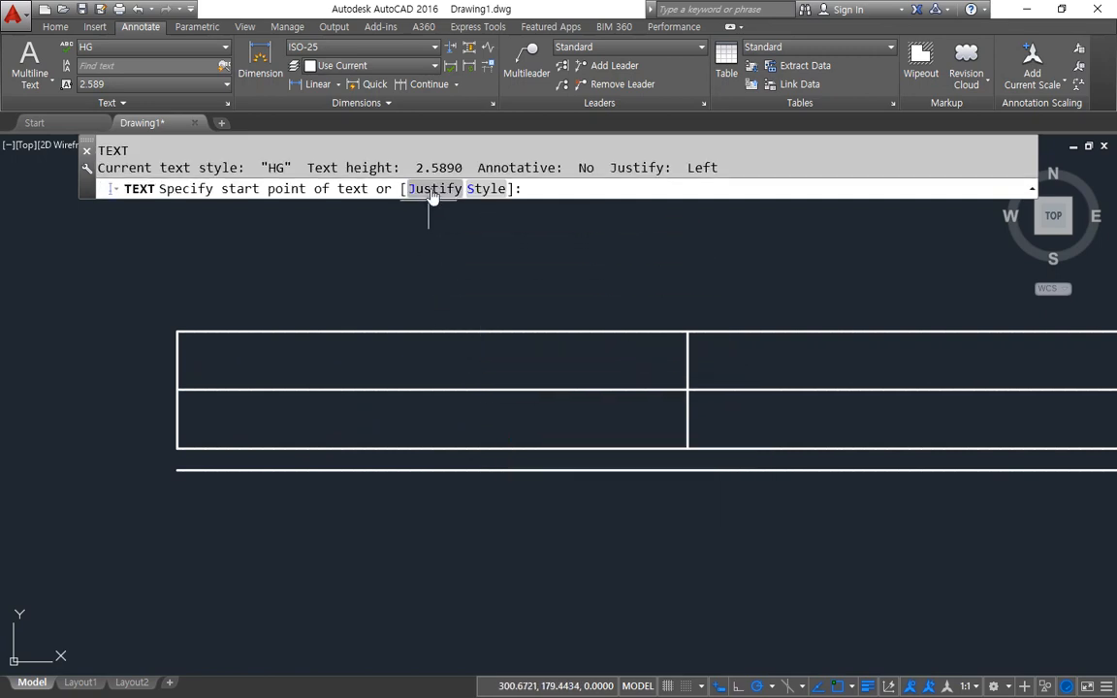
type("j")
key("Return")
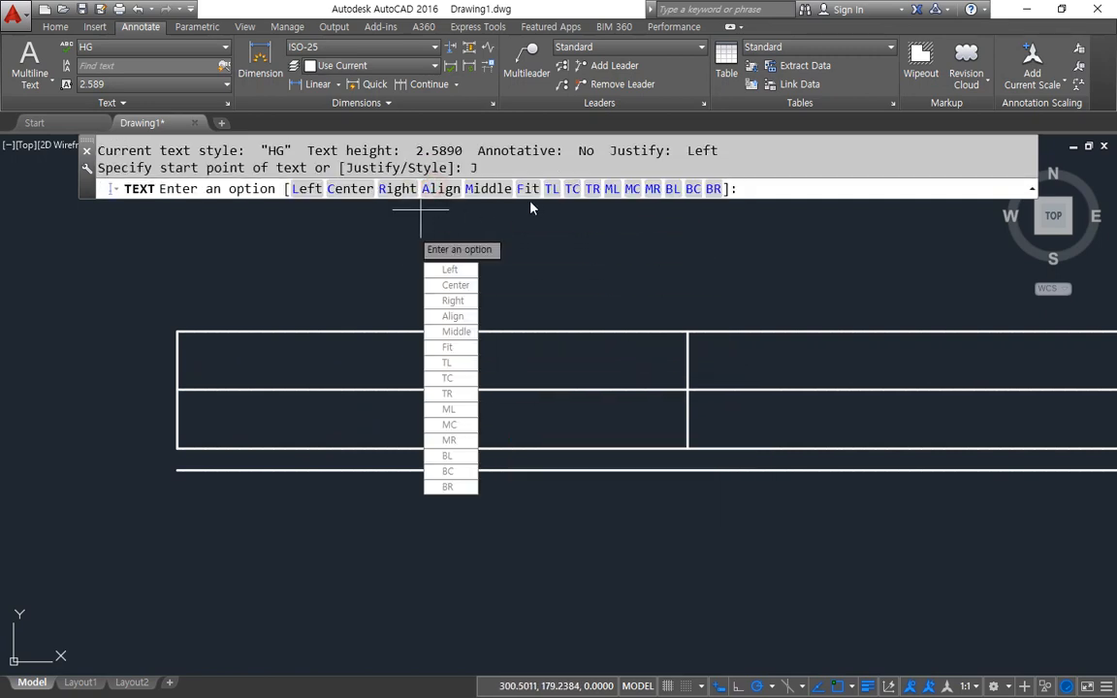
left_click(350, 189)
left_click(687, 449)
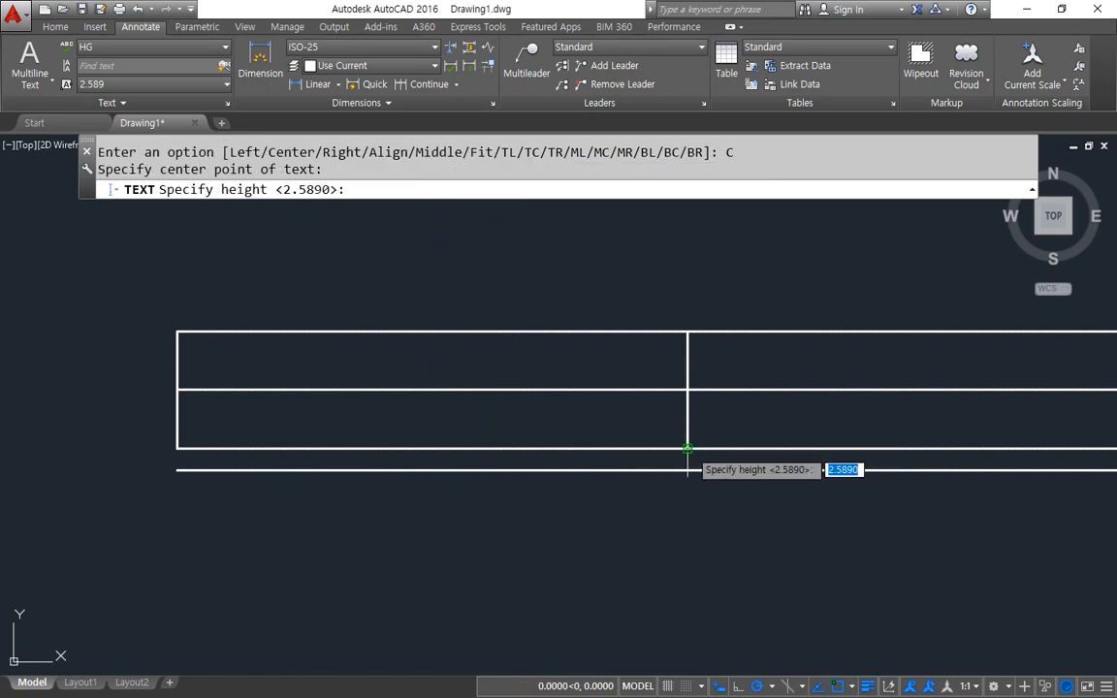
key("Return")
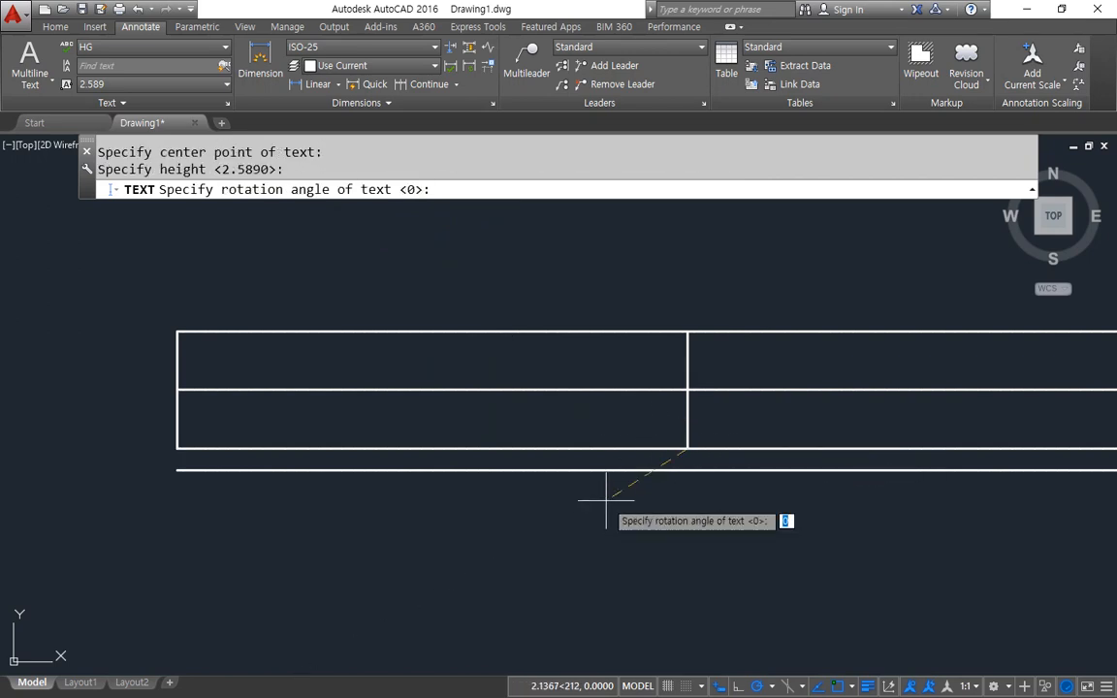
key("Return")
type("a")
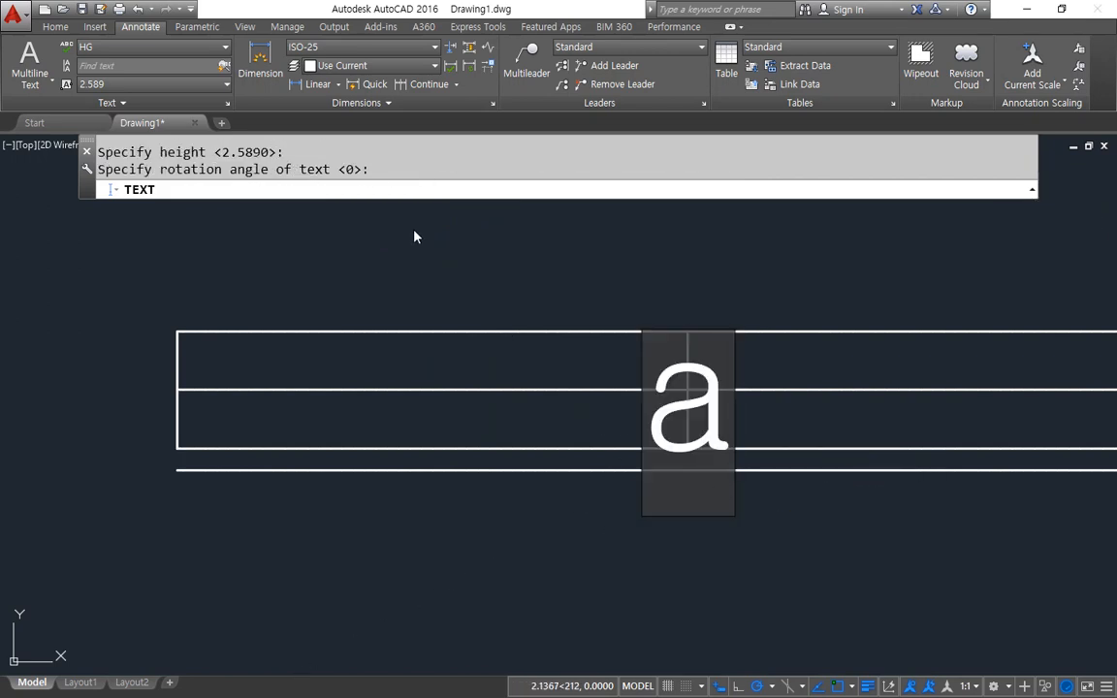
type("bgh")
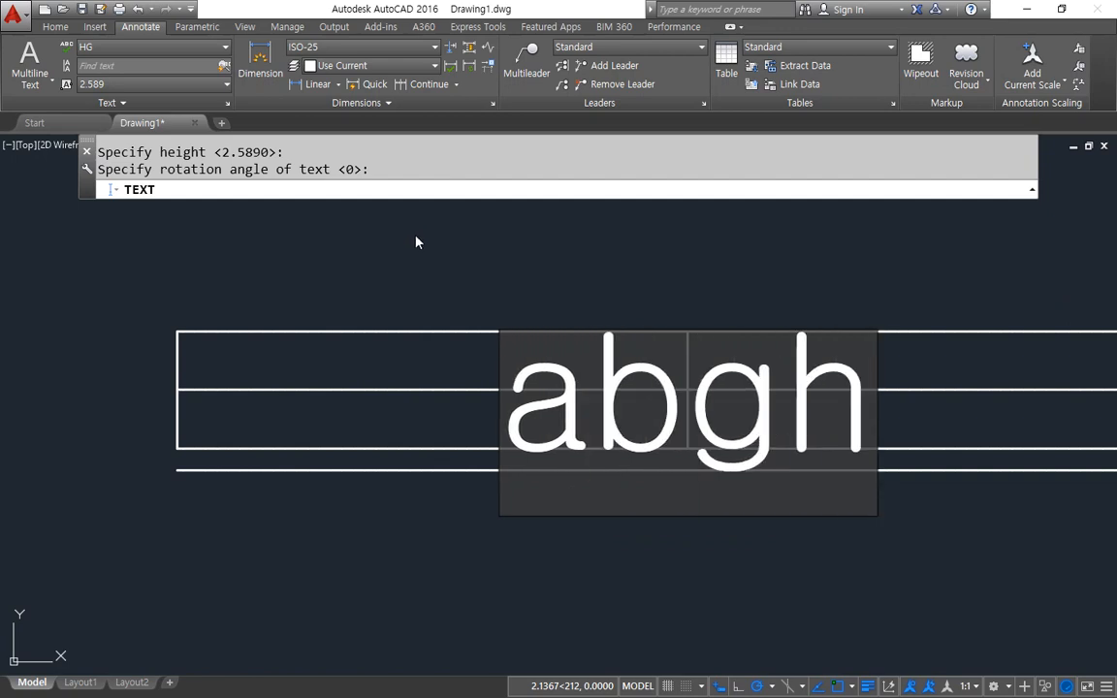
key("Return")
key("Return")
Add the Right-justified single-line text "abgh" at the lower end of the second inner vertical divider, with height 2.589 and rotation 0
middle_click_drag(779, 382, 359, 371)
type("text")
key("Return")
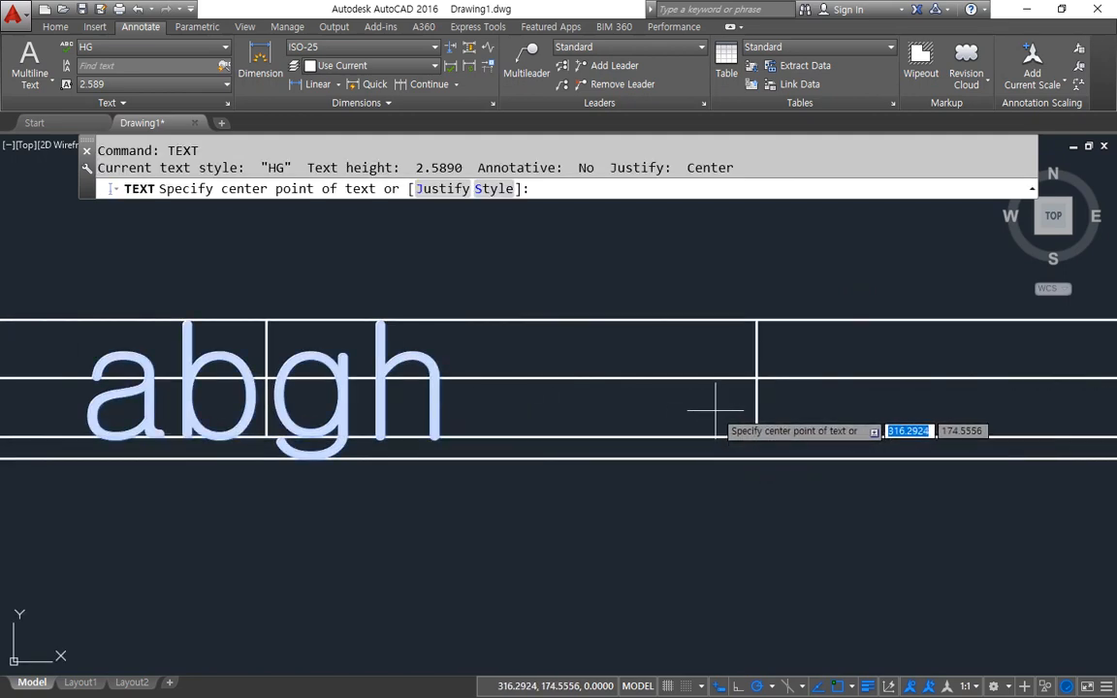
type("j")
key("Return")
type("r")
key("Return")
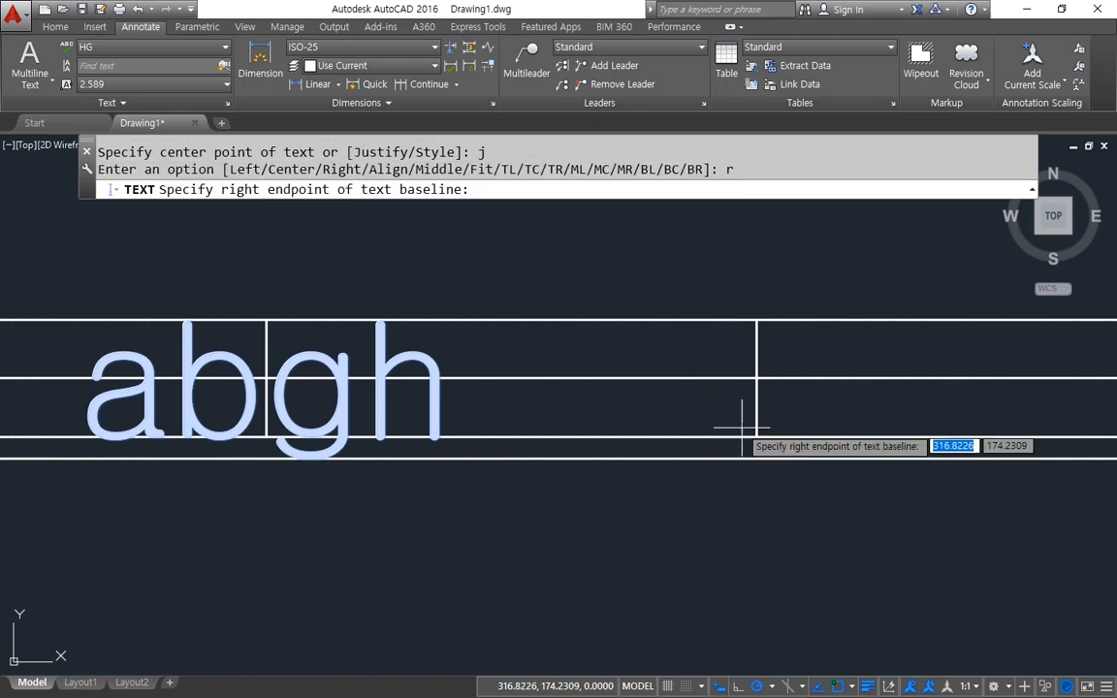
left_click(754, 439)
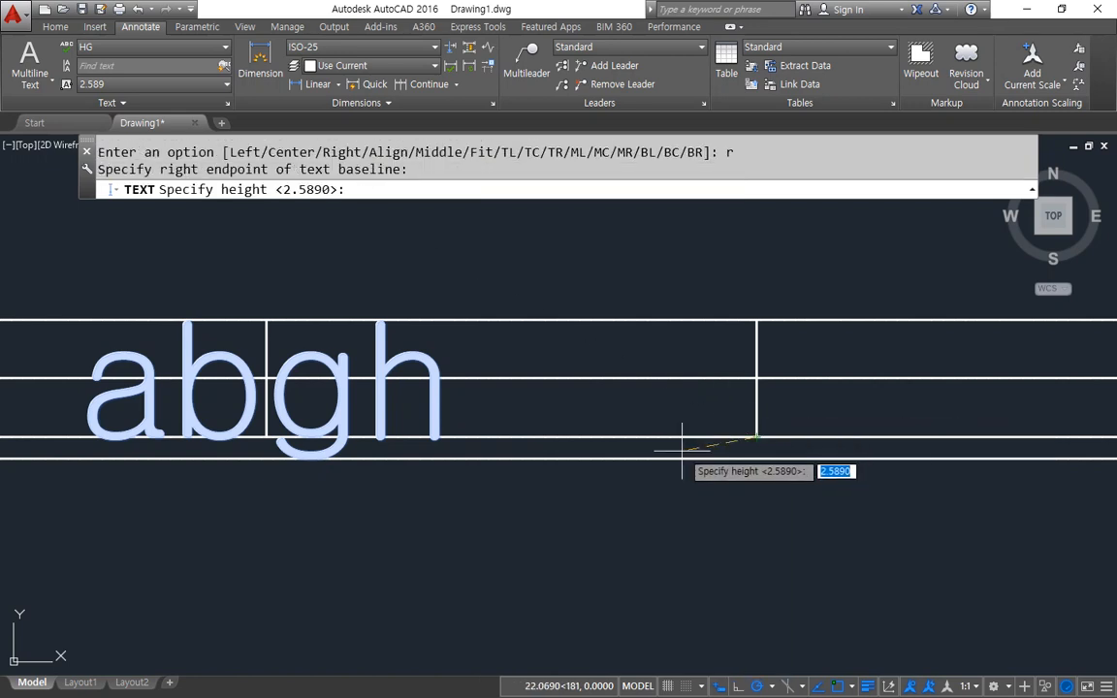
key("Return")
key("Return")
type("a")
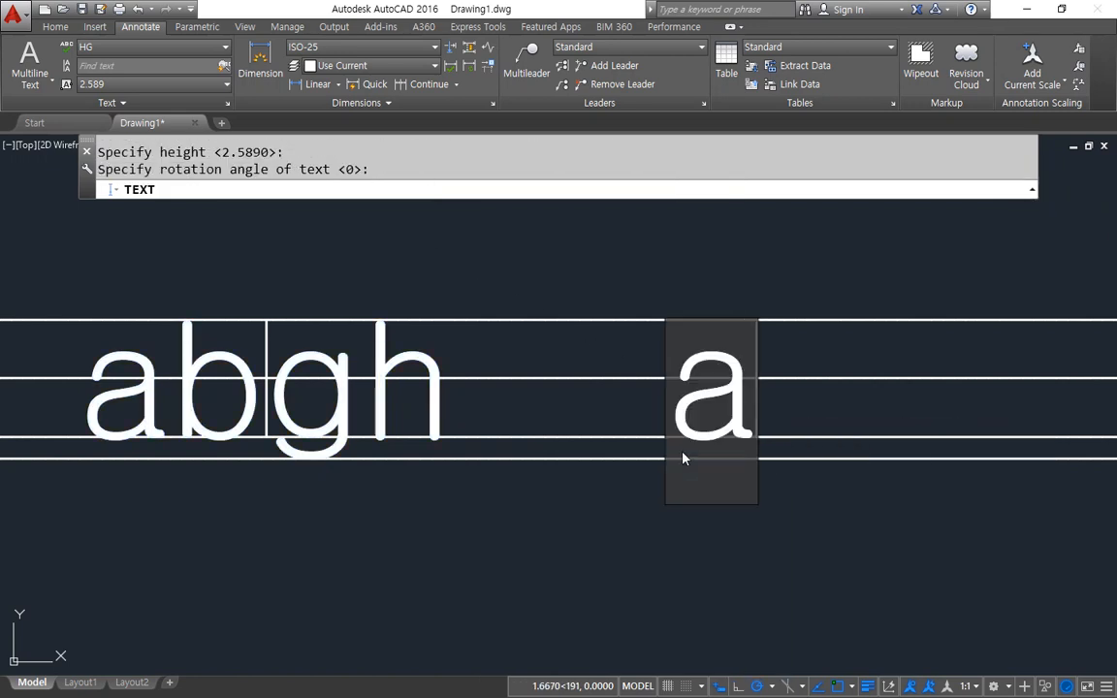
type("bgh")
key("Return")
key("Return")
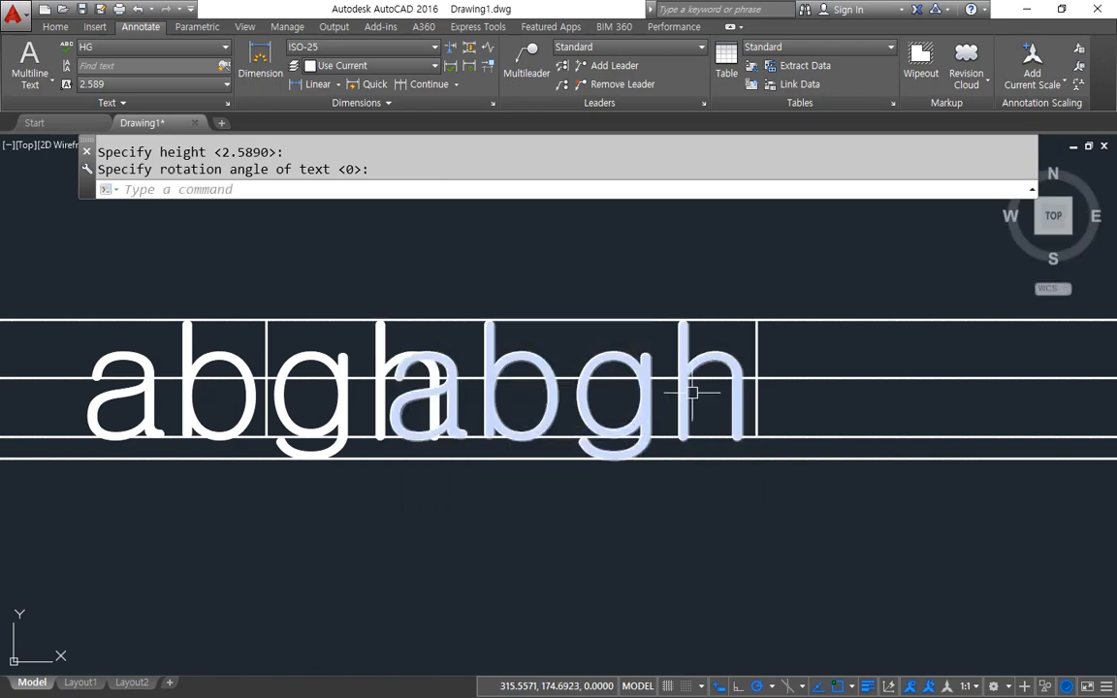
Erase both overlapping "abgh" texts from the guide lines
middle_click_drag(692, 392, 897, 394)
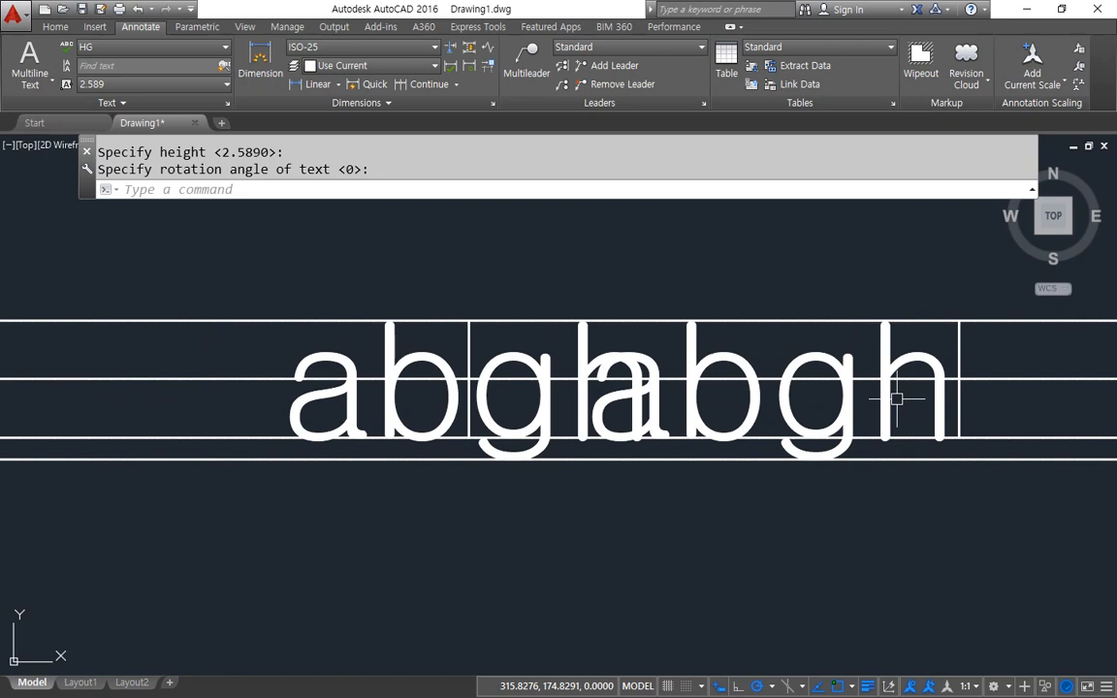
scroll(857, 405, "down", 2)
left_click(840, 401)
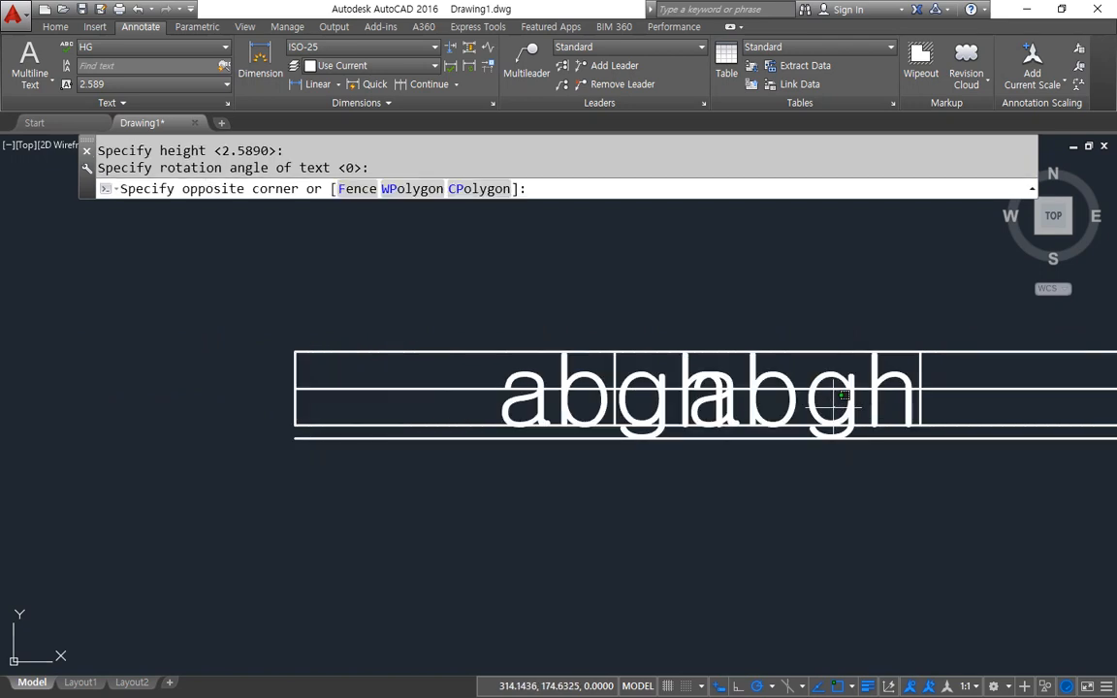
left_click(780, 411)
left_click(659, 410)
type("e")
key("Return")
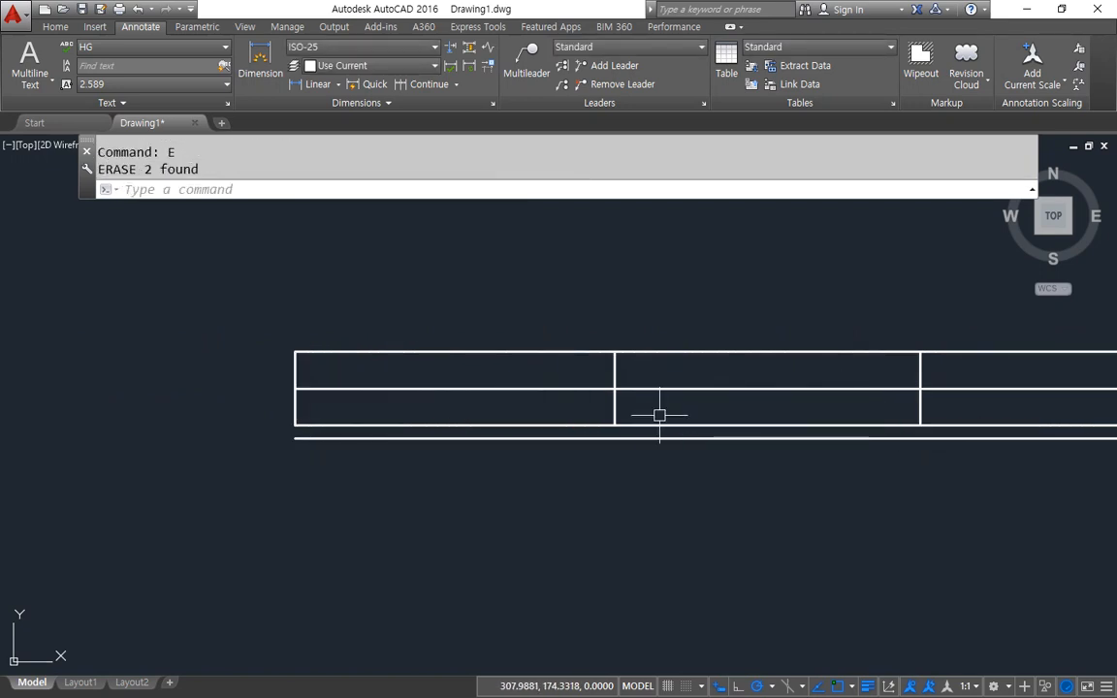
Move the first and second inner vertical dividers of the guide frame about 3.7 units horizontally to the right
type("m")
key("Return")
left_click(521, 276)
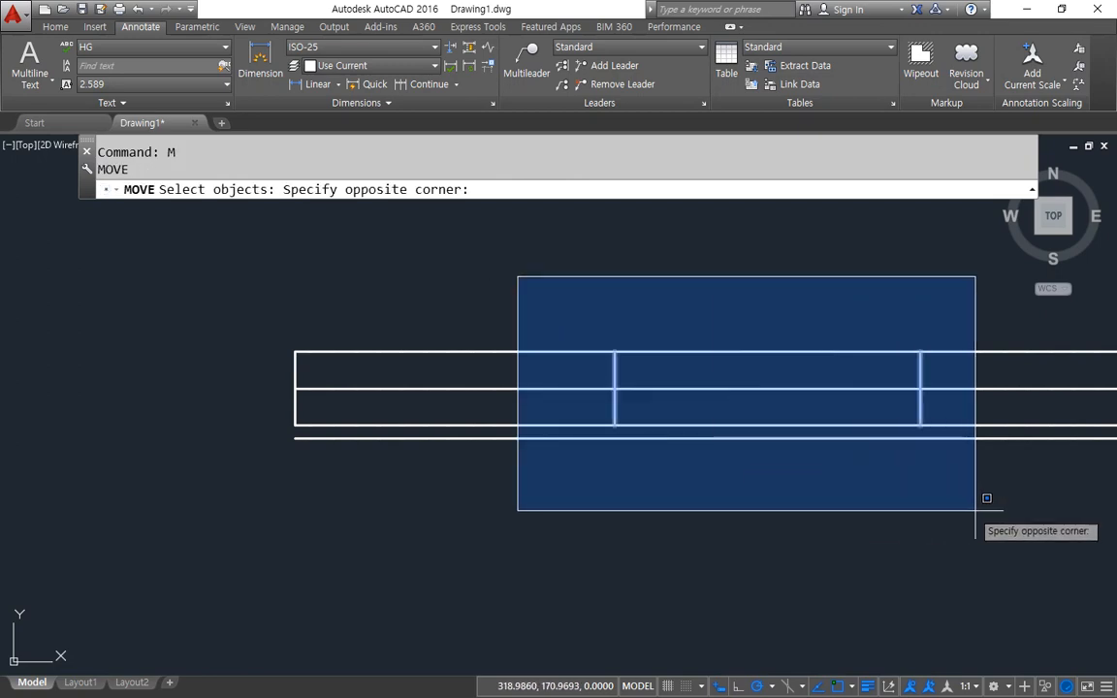
left_click(974, 506)
middle_click_drag(790, 486, 643, 491)
key("Return")
left_click(640, 490)
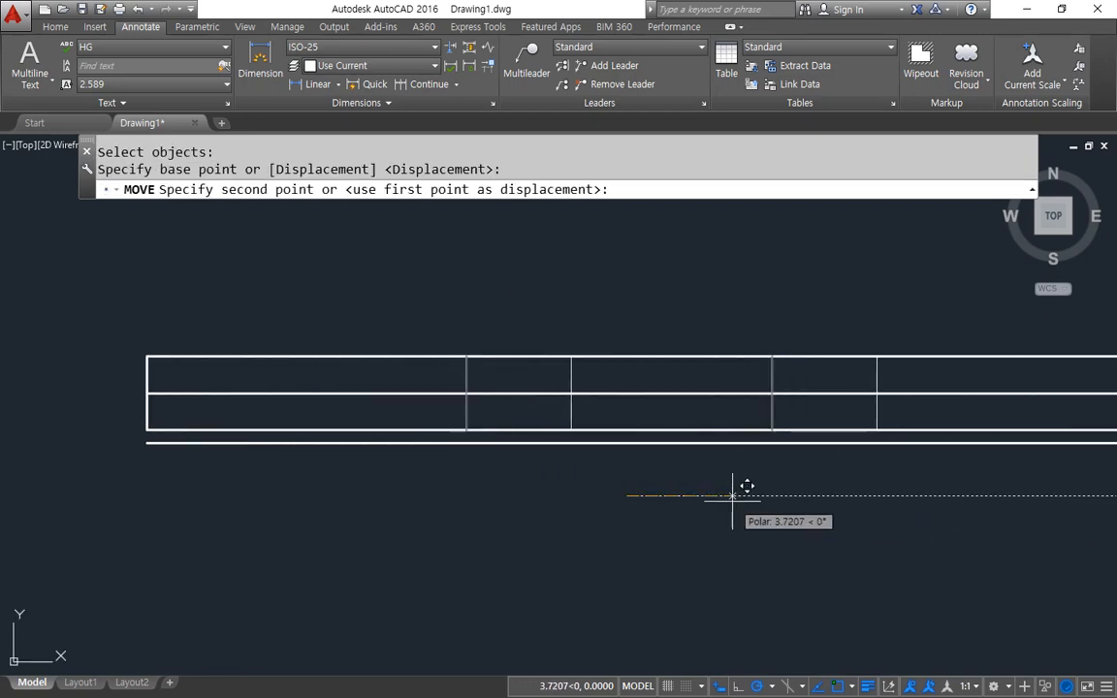
left_click(744, 492)
Move only the second inner vertical divider about 6.4 units farther horizontally to the right
middle_click_drag(771, 491, 658, 494)
key("Return")
left_click(669, 305)
left_click(824, 533)
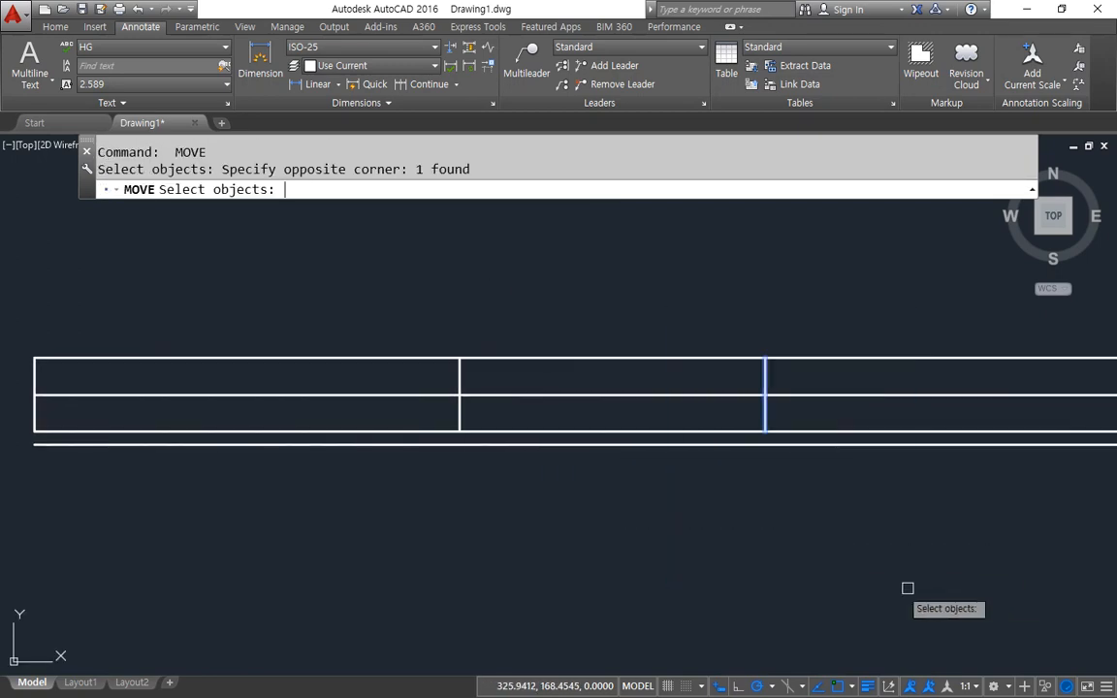
key("Return")
left_click(748, 558)
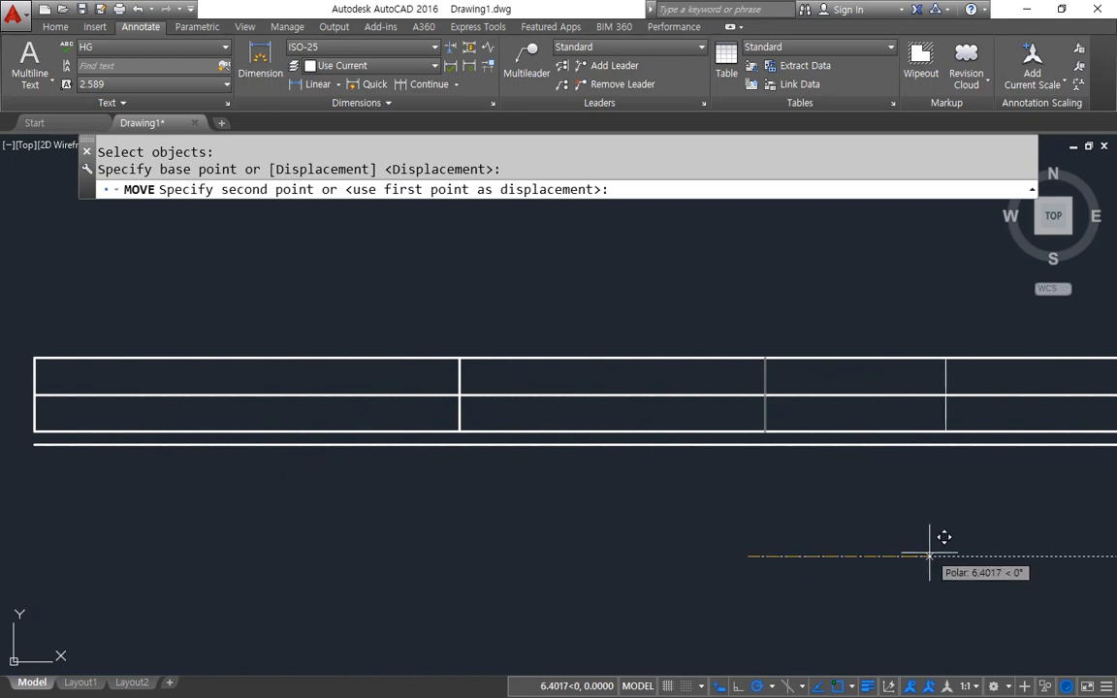
left_click(929, 556)
key("Return")
left_click(414, 374)
left_click(621, 491)
key("Escape")
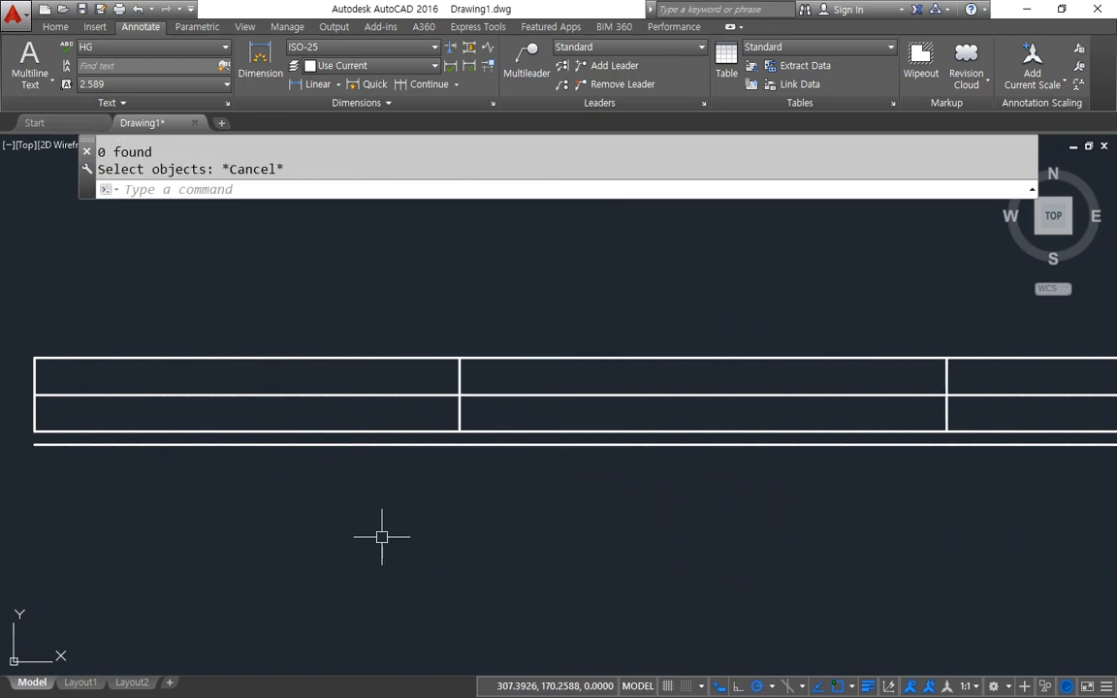
middle_click_drag(381, 537, 499, 534)
key("Escape")
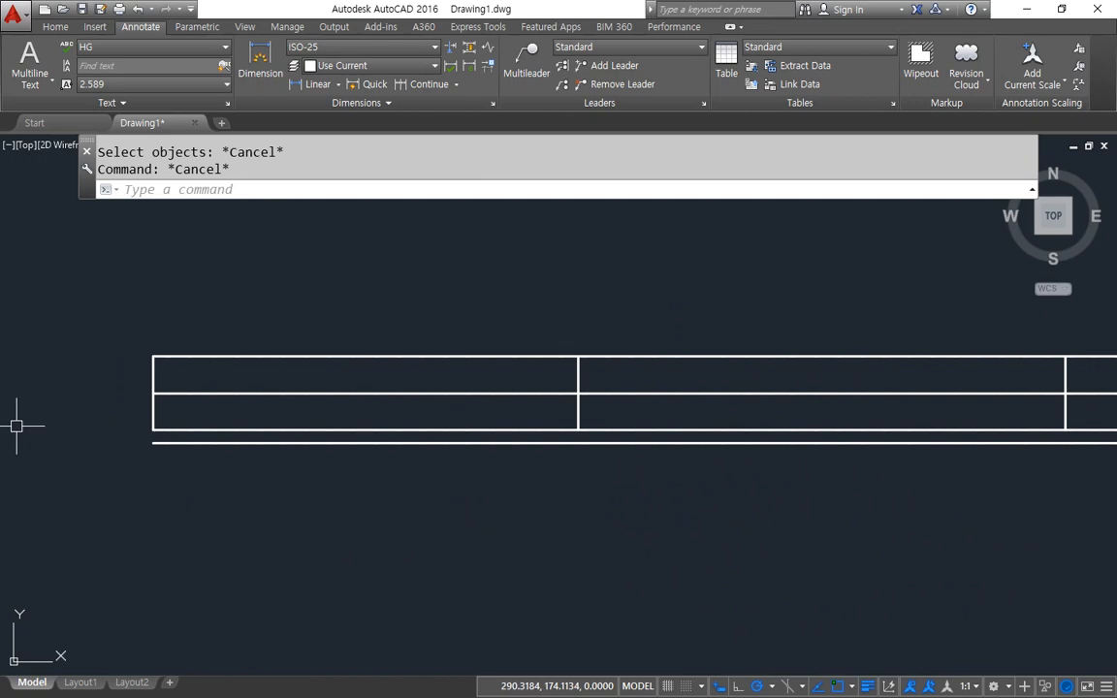
left_click(398, 495)
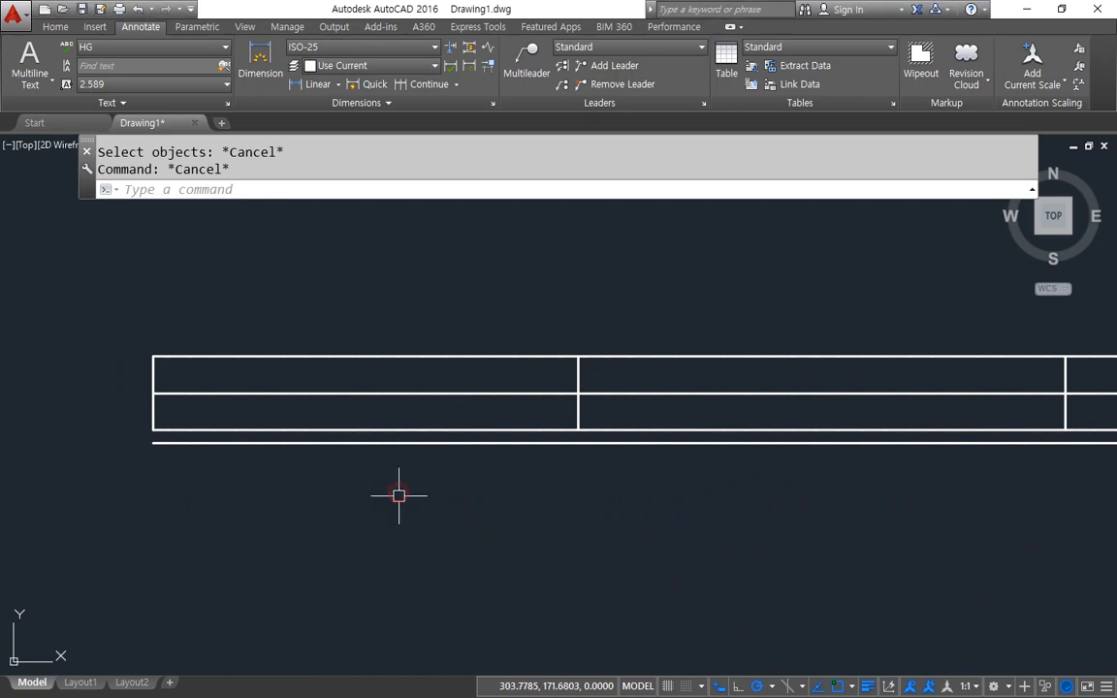
left_click(357, 448)
Add the single-line text "abgh" with TL justification at the guide frame's upper-left corner, with height 2.589 and rotation 0
scroll(89, 242, "up", 3)
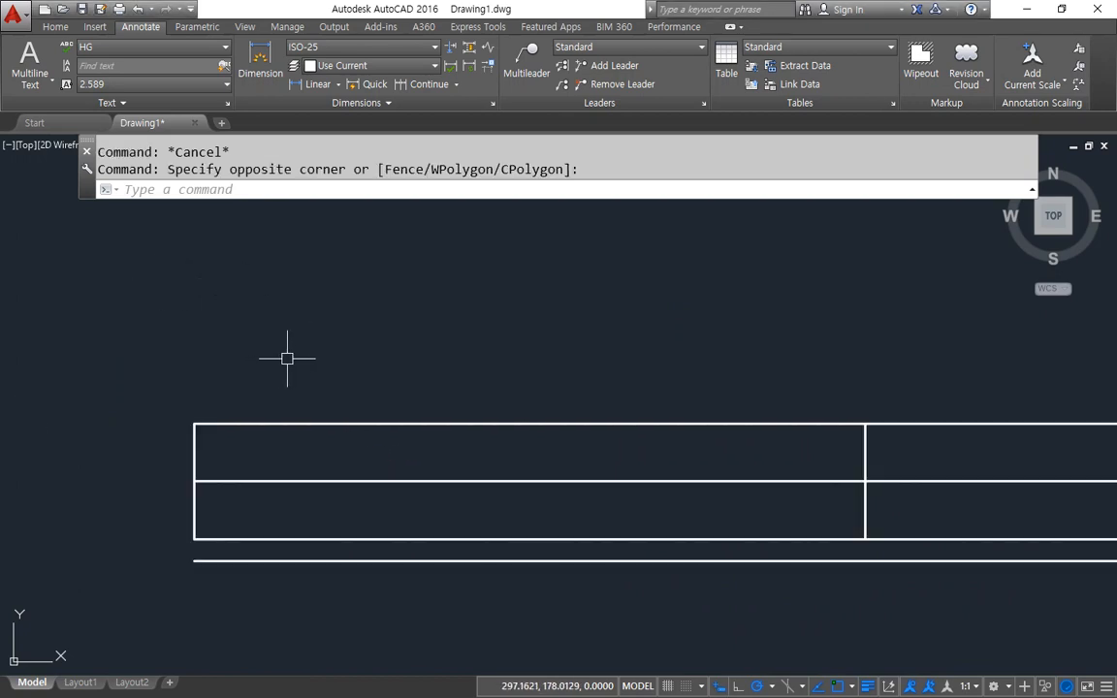
type("dt")
key("Return")
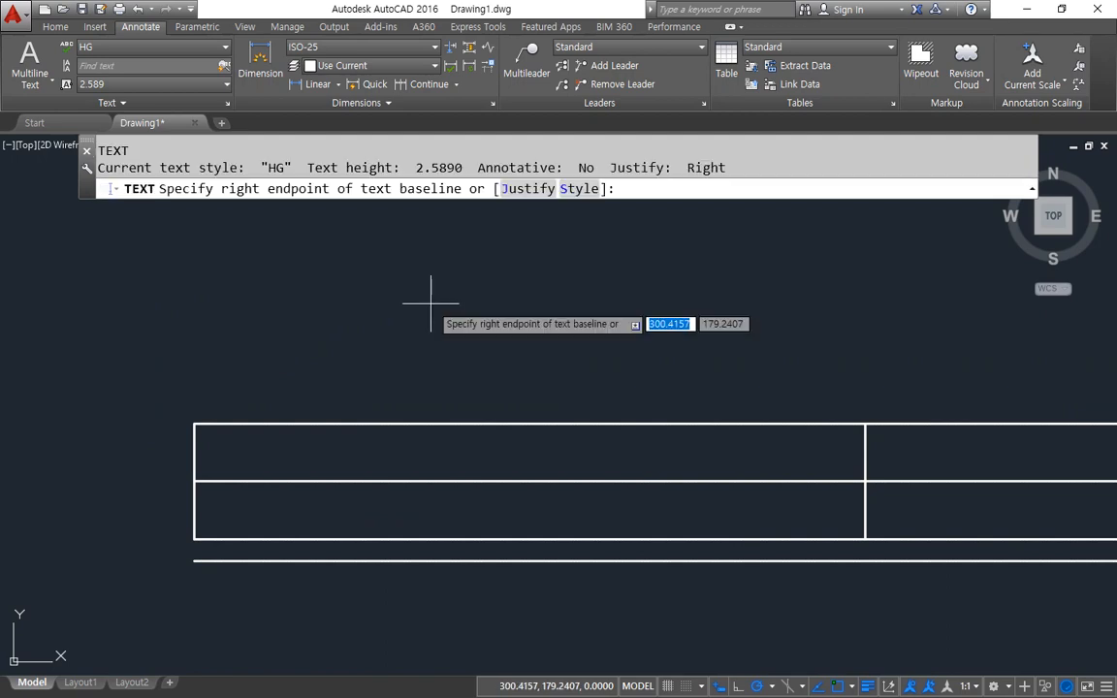
left_click(504, 188)
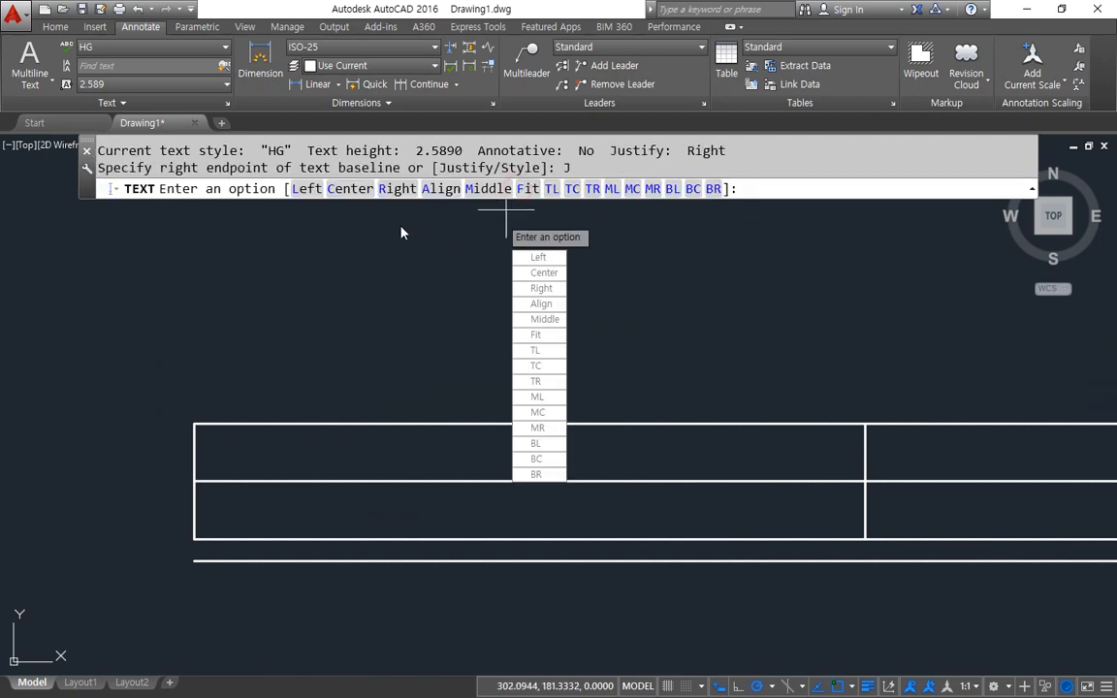
left_click(554, 197)
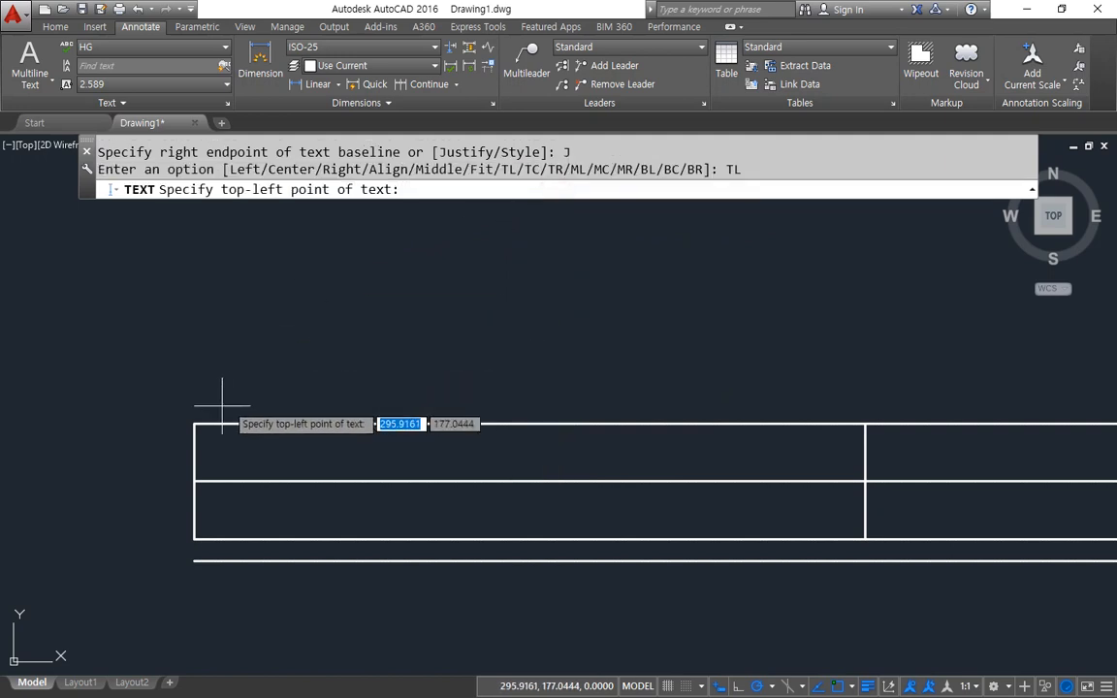
left_click(194, 424)
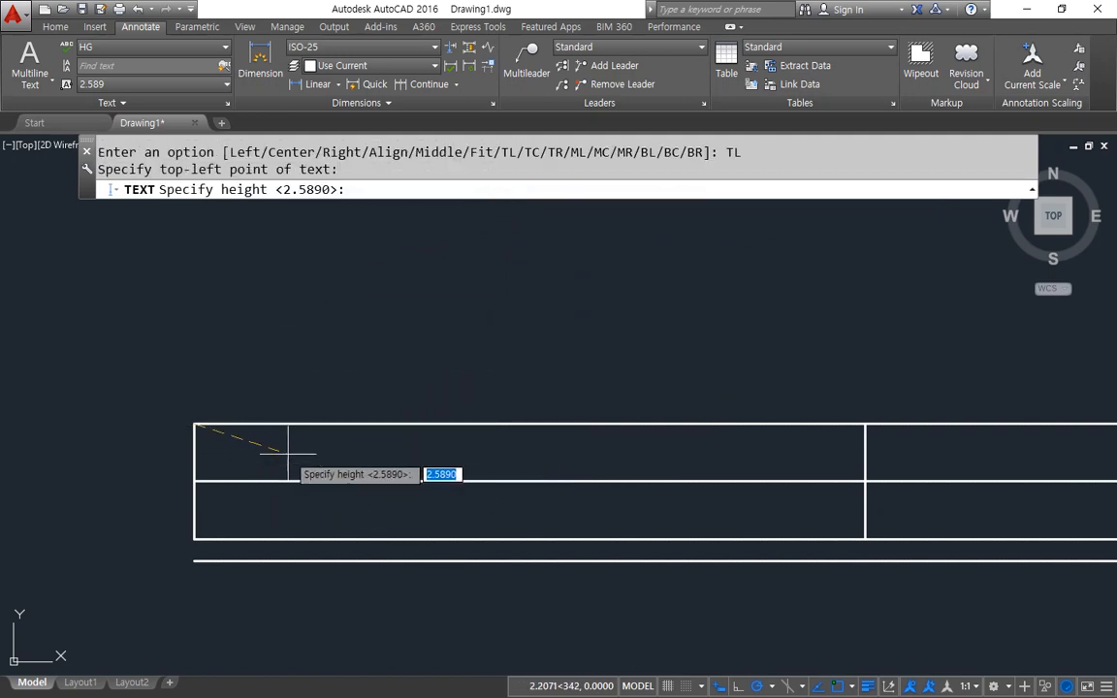
key("Return")
key("Return")
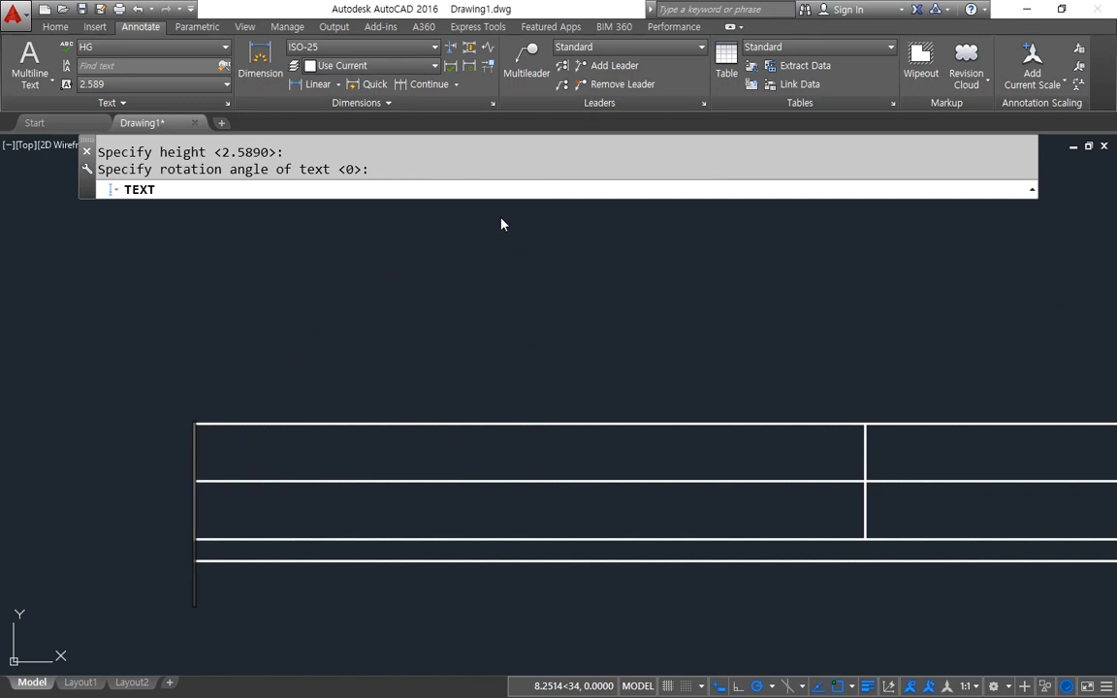
type("ab")
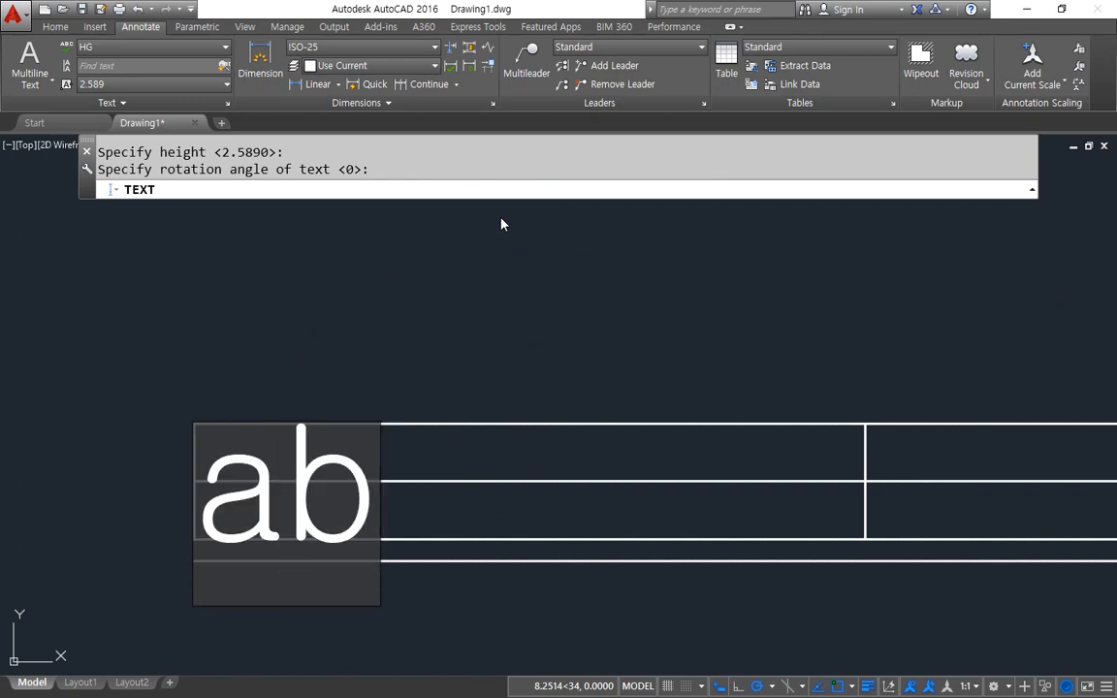
type("gh")
key("Return")
key("Return")
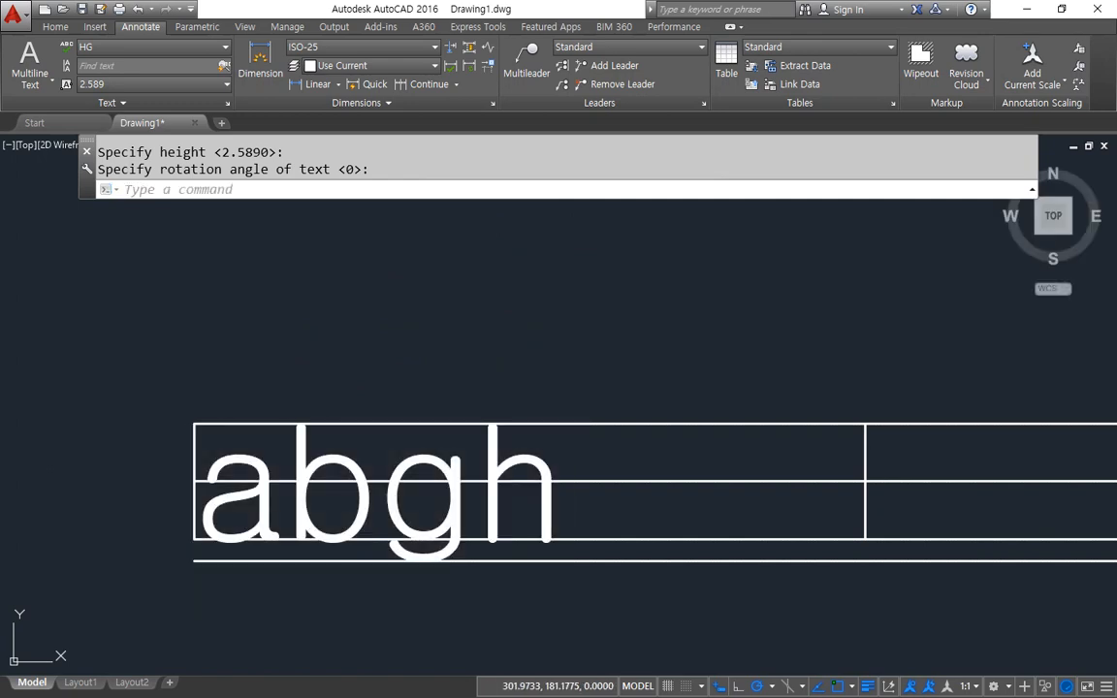
Add the single-line text "abgh" with ML justification where the first inner divider crosses the middle guide line, with height 2.589 and rotation 0
key("Return")
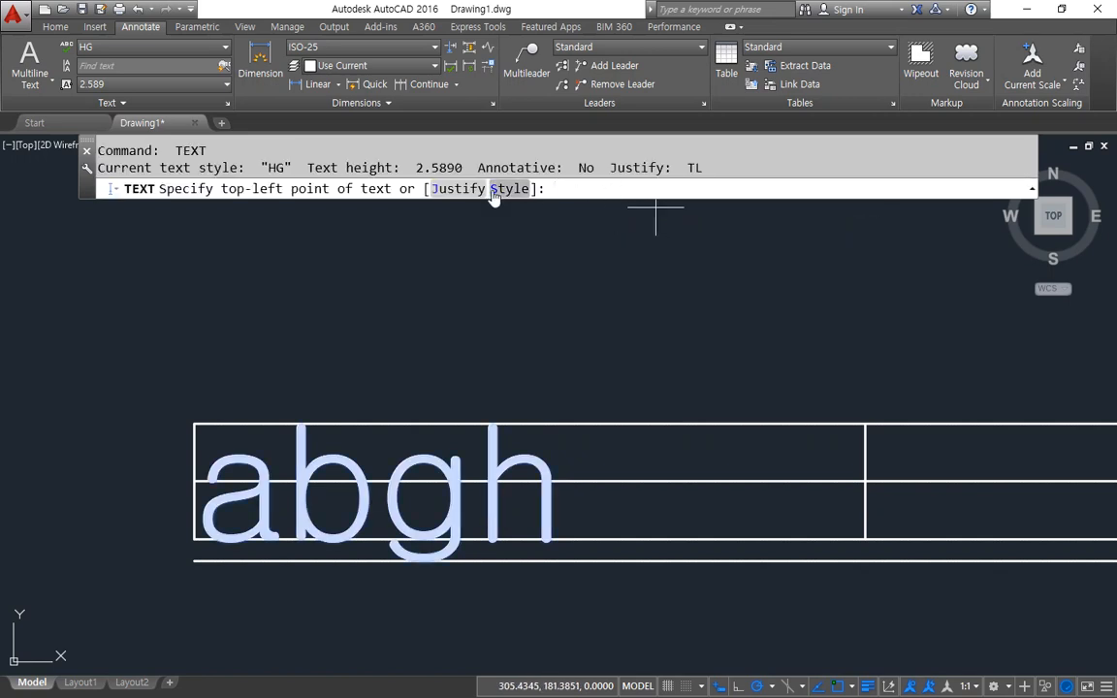
left_click(462, 190)
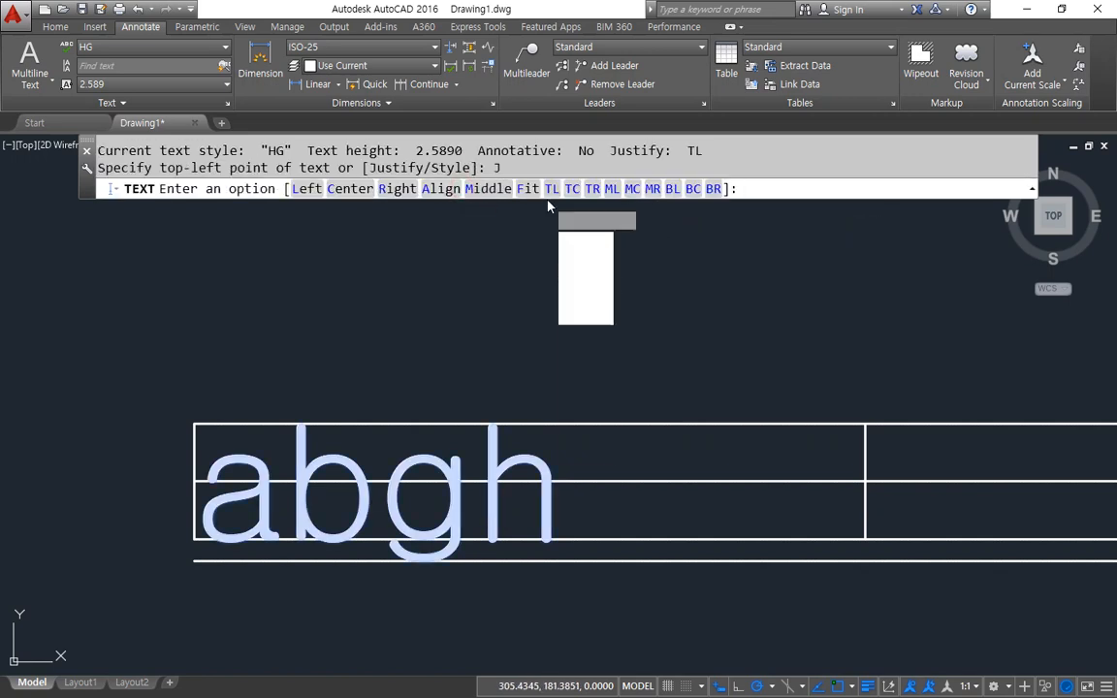
left_click(611, 189)
middle_click_drag(750, 361, 367, 339)
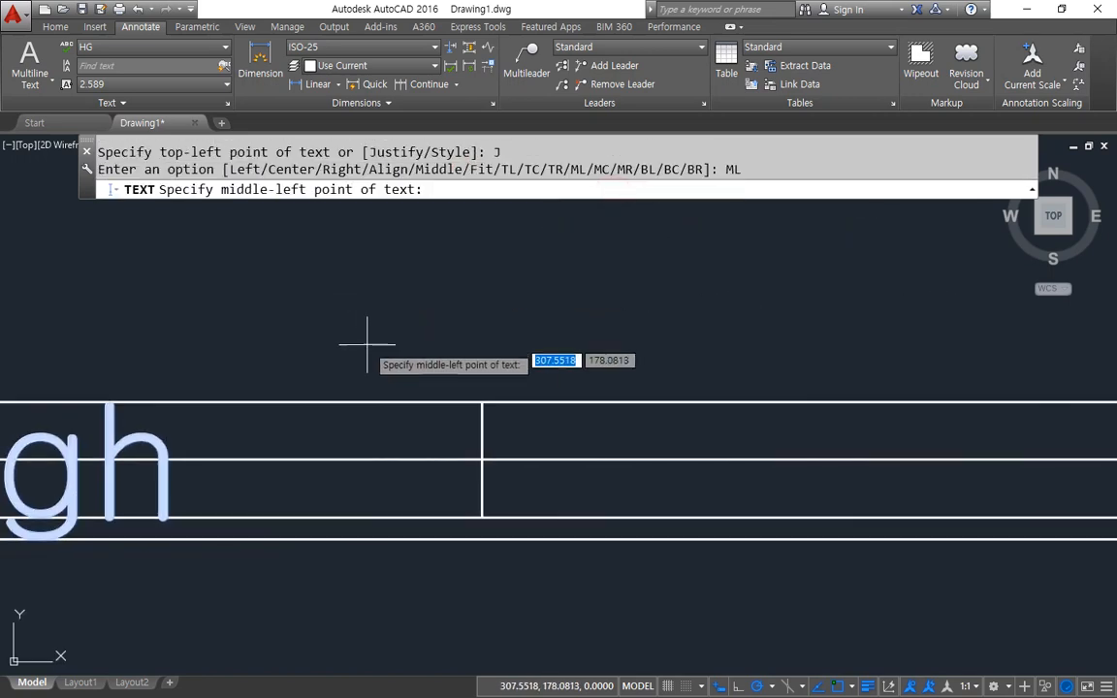
left_click(482, 458)
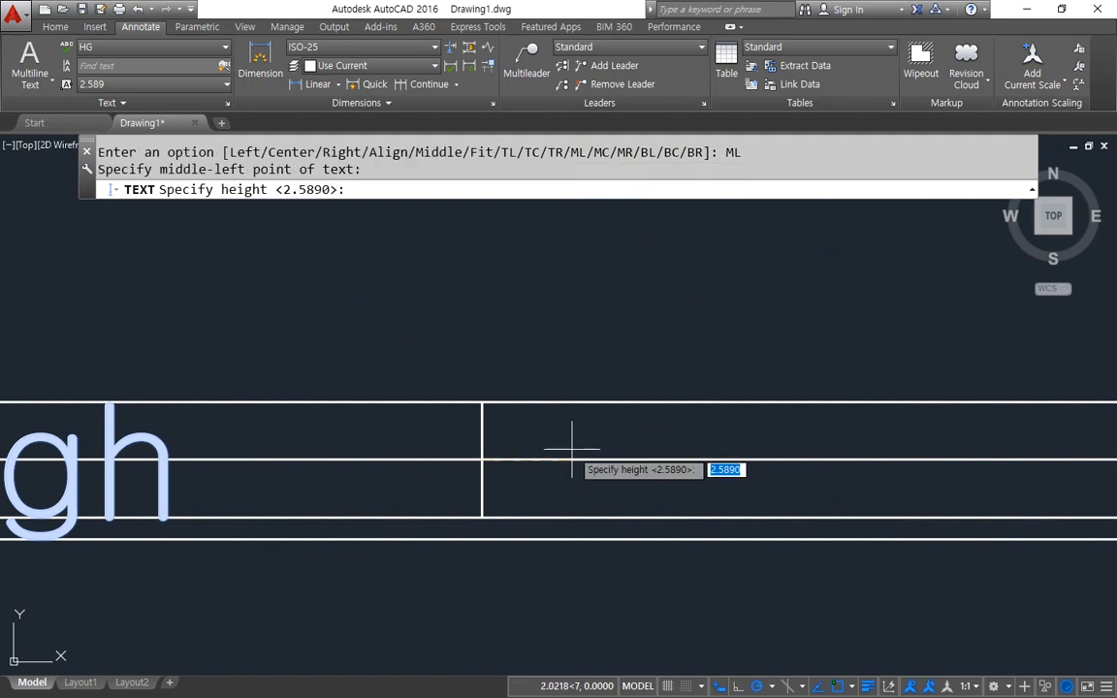
key("Return")
key("Return")
type("a")
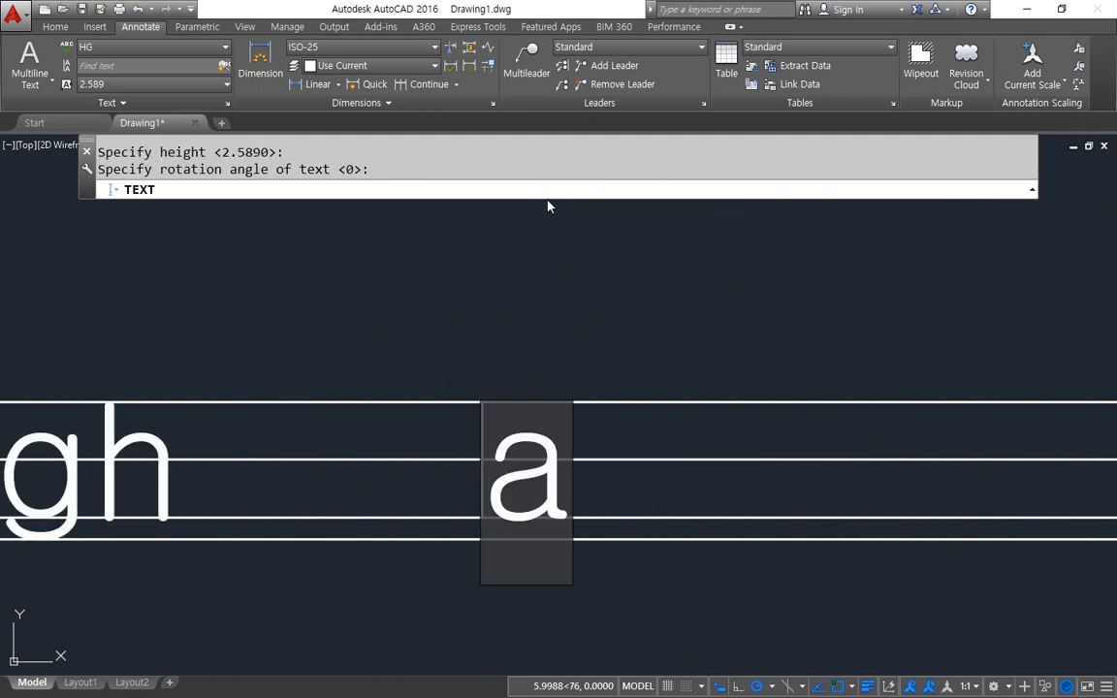
type("bgh")
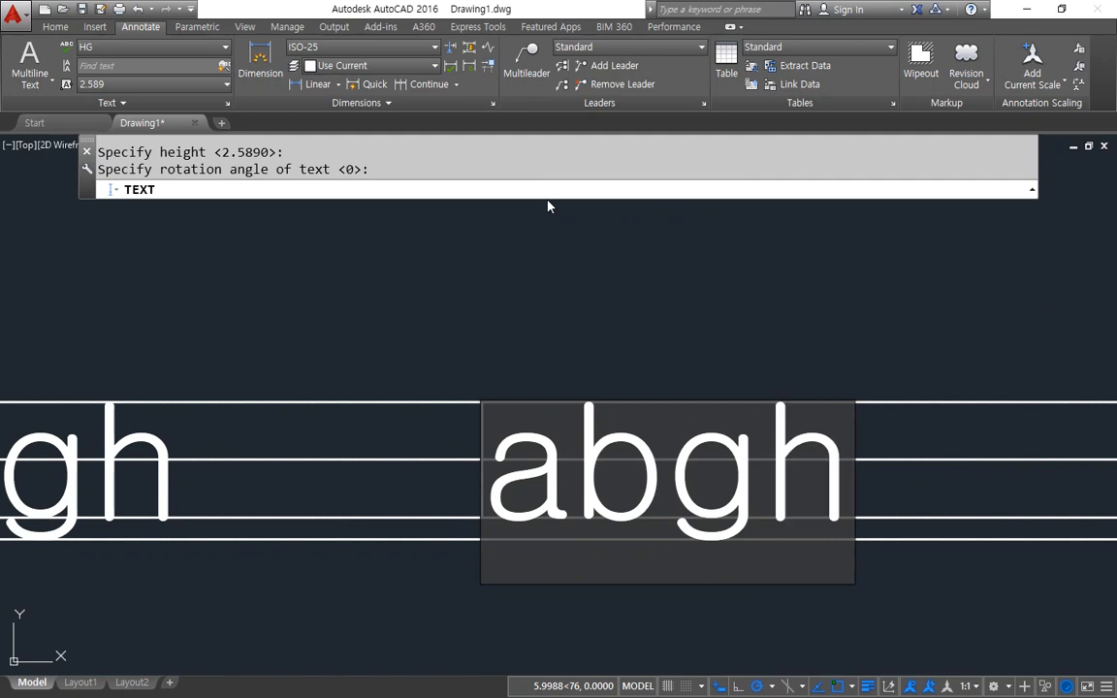
key("Return")
key("Return")
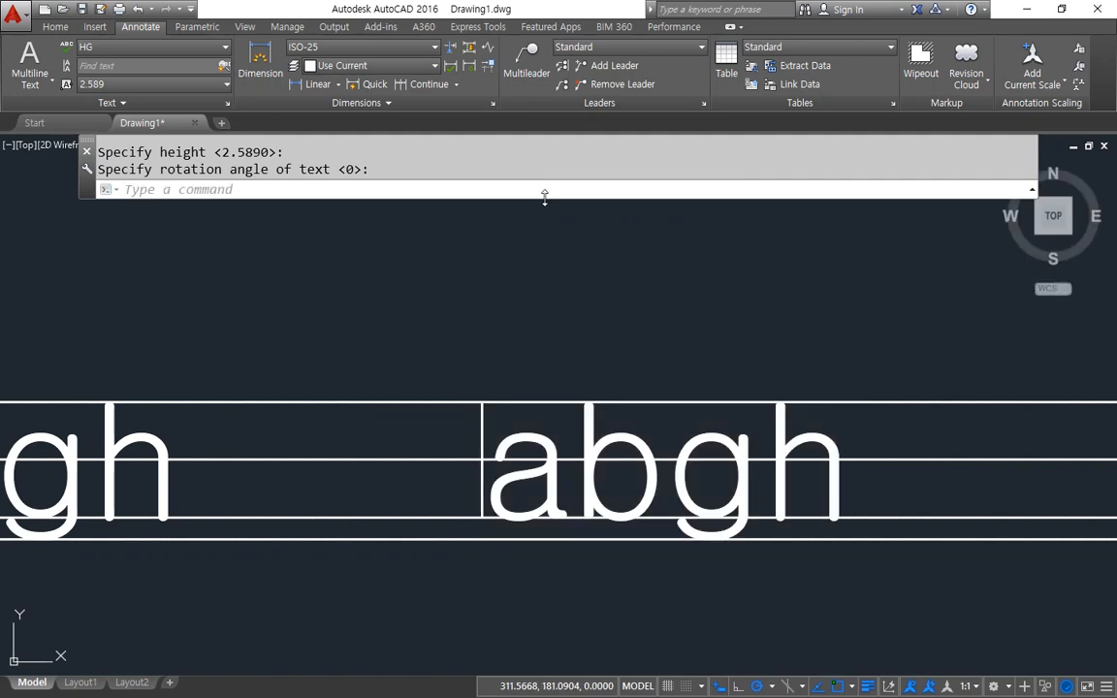
Extend the second inner vertical divider down to the lowest guide line
middle_click_drag(666, 405, 531, 379)
middle_click_drag(807, 430, 251, 392)
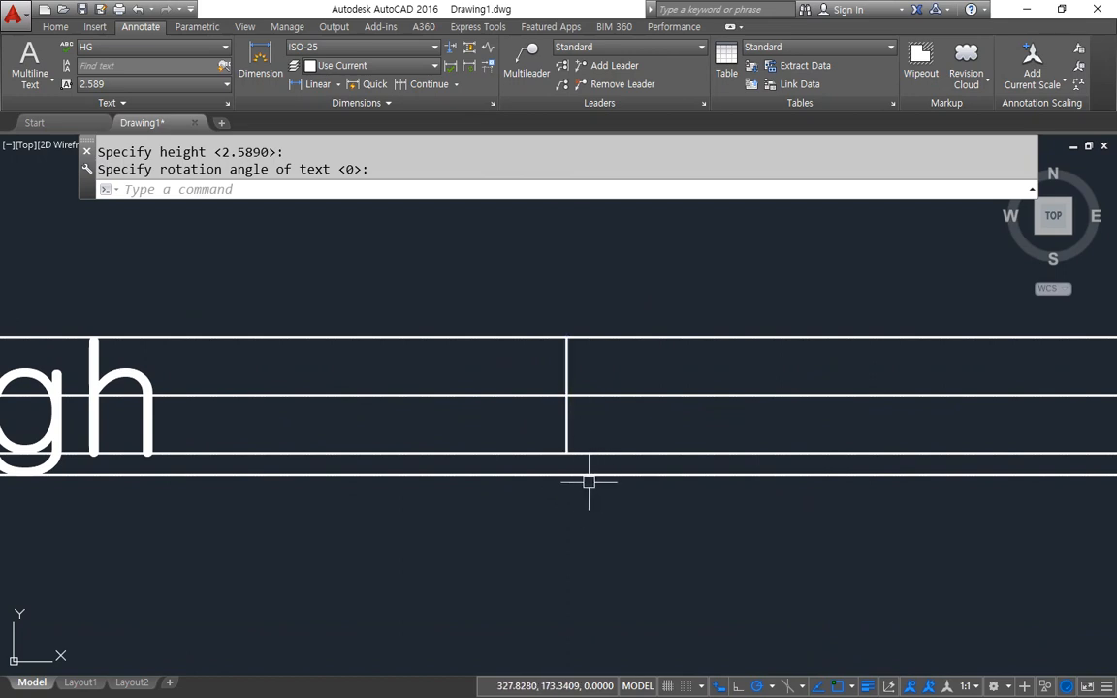
type("ex")
key("Return")
key("Return")
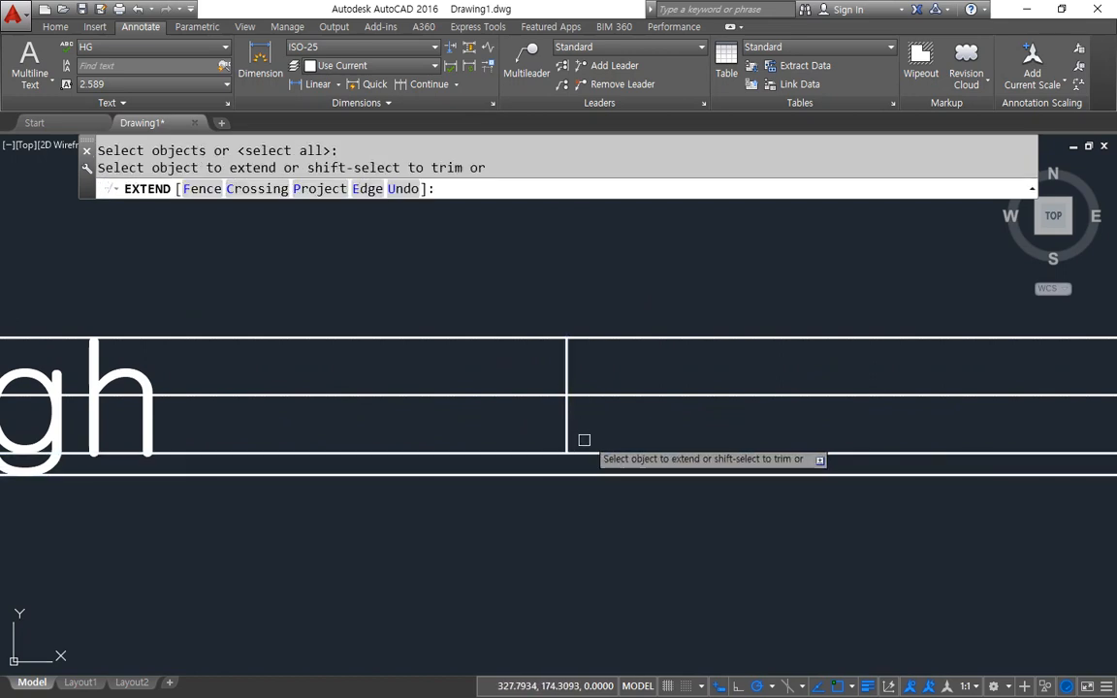
key("Return")
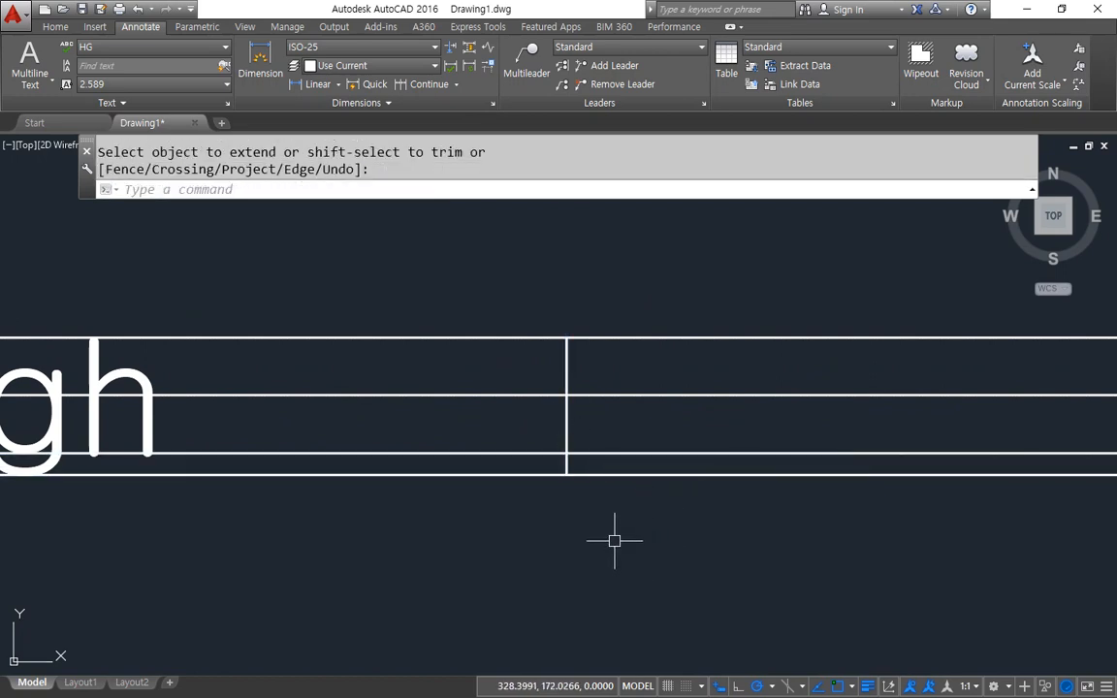
Add the single-line text "abgh" with BL justification at the second inner divider's lower end, with height 2.589 and rotation 0
type("dt")
key("Return")
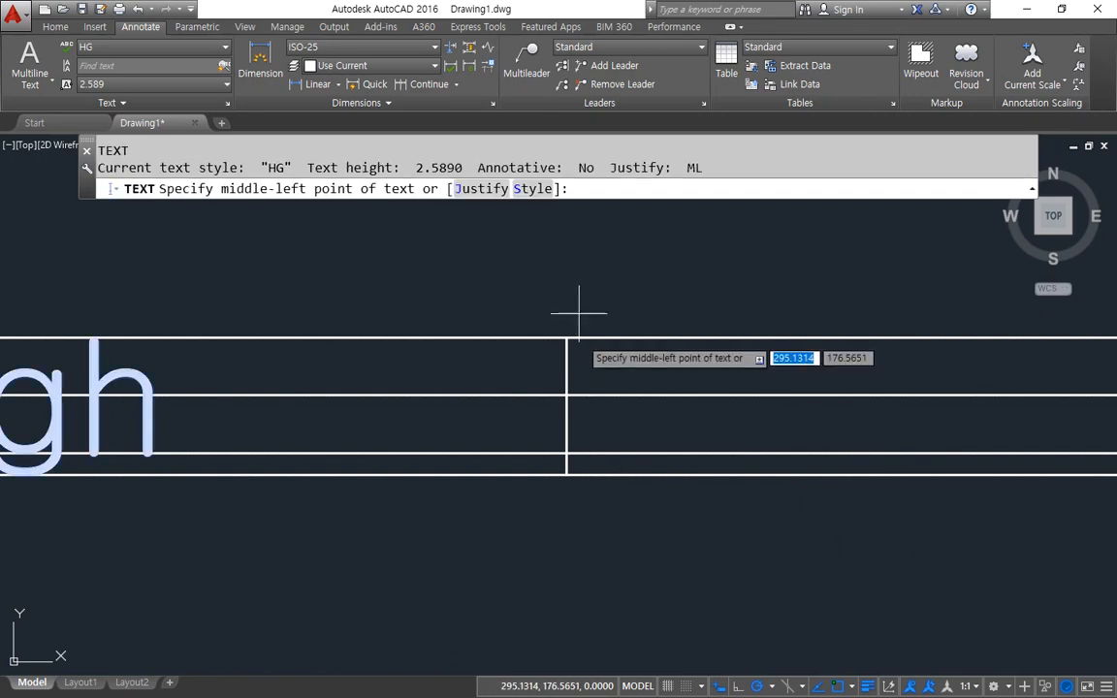
left_click(473, 188)
left_click(672, 189)
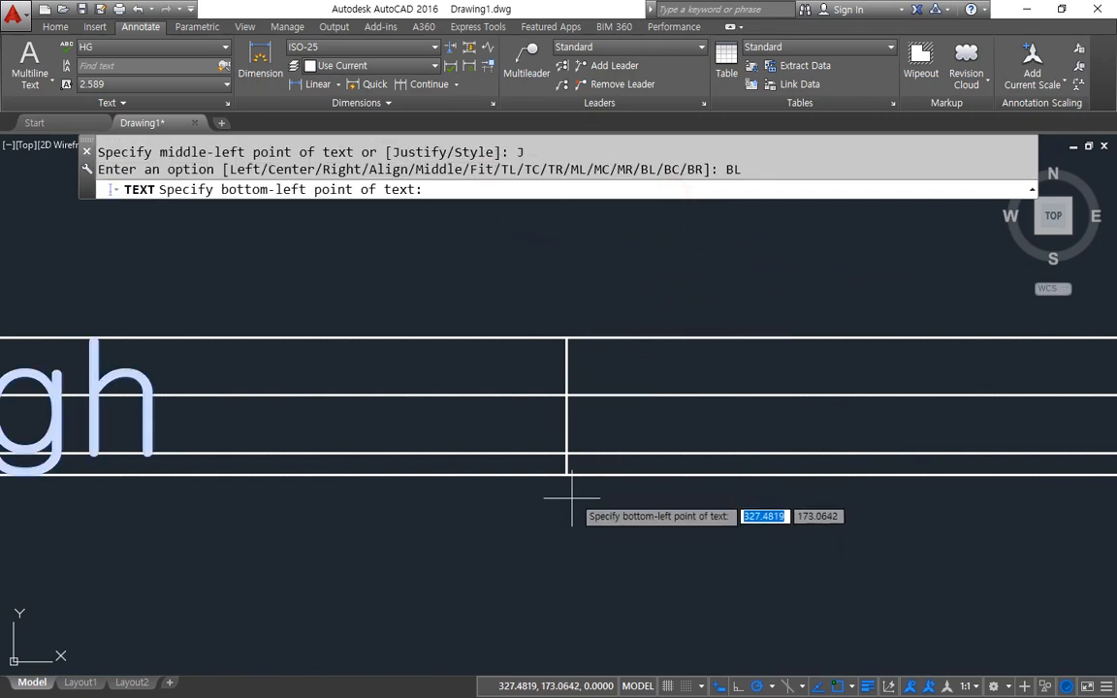
left_click(570, 472)
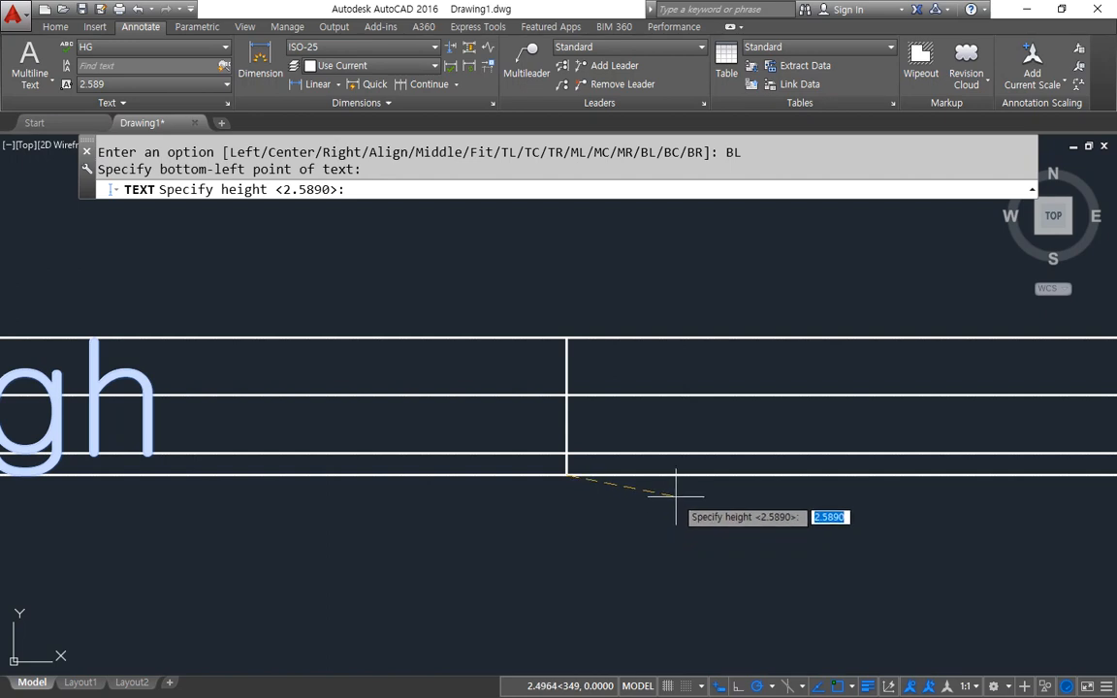
key("Return")
key("Return")
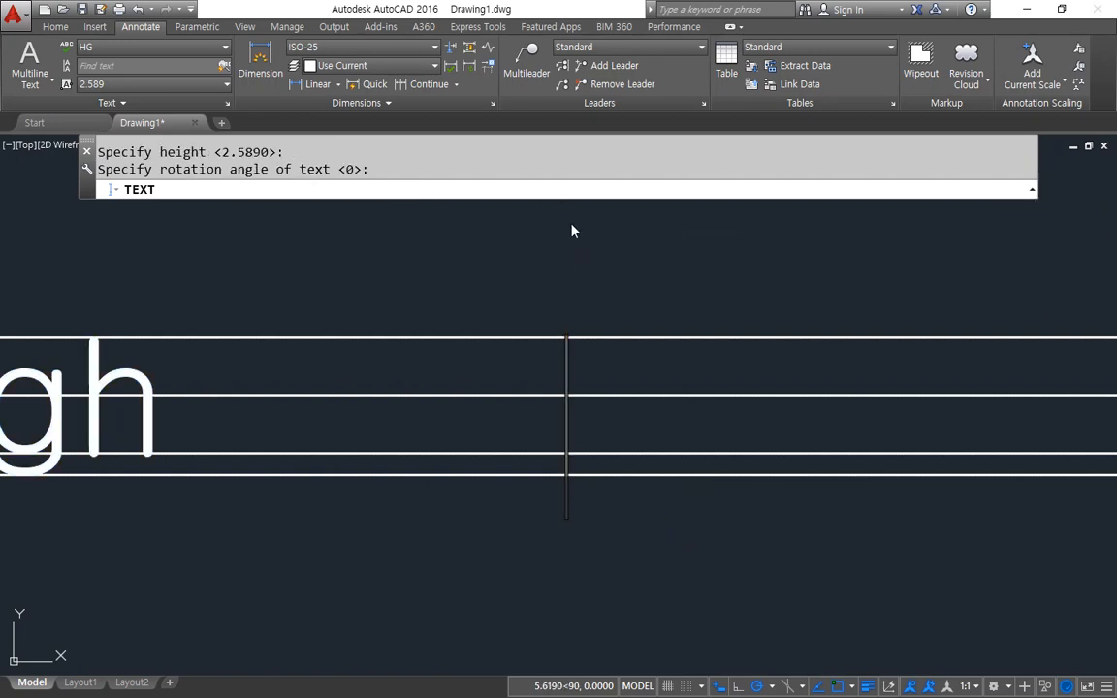
type("a")
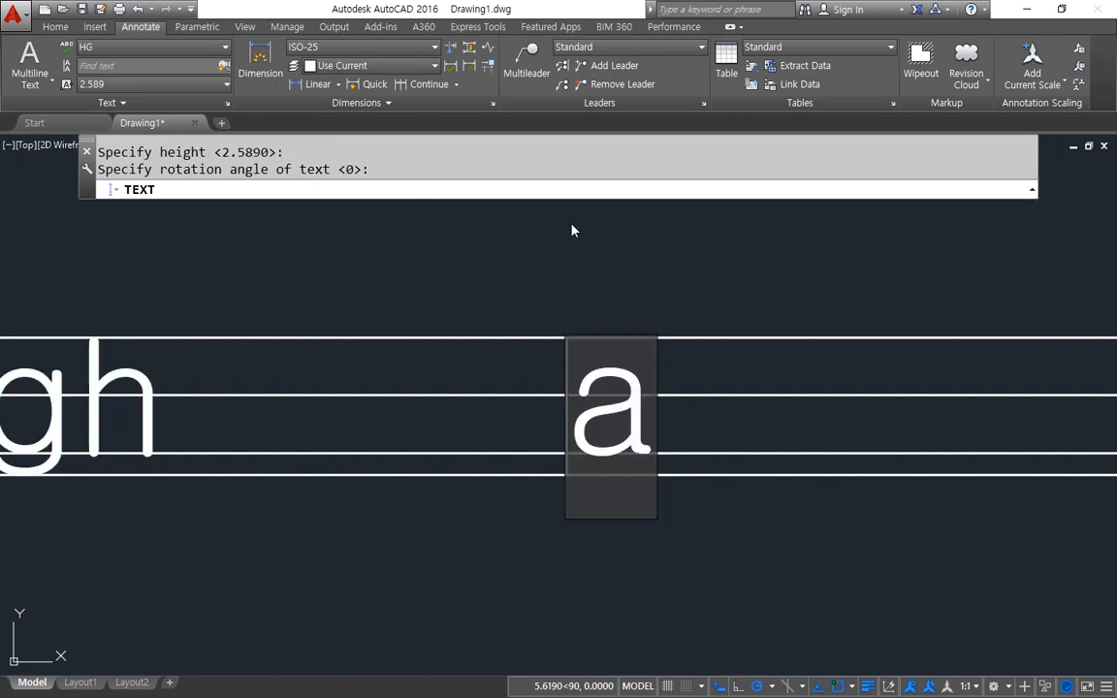
type("bgh")
key("Return")
key("Return")
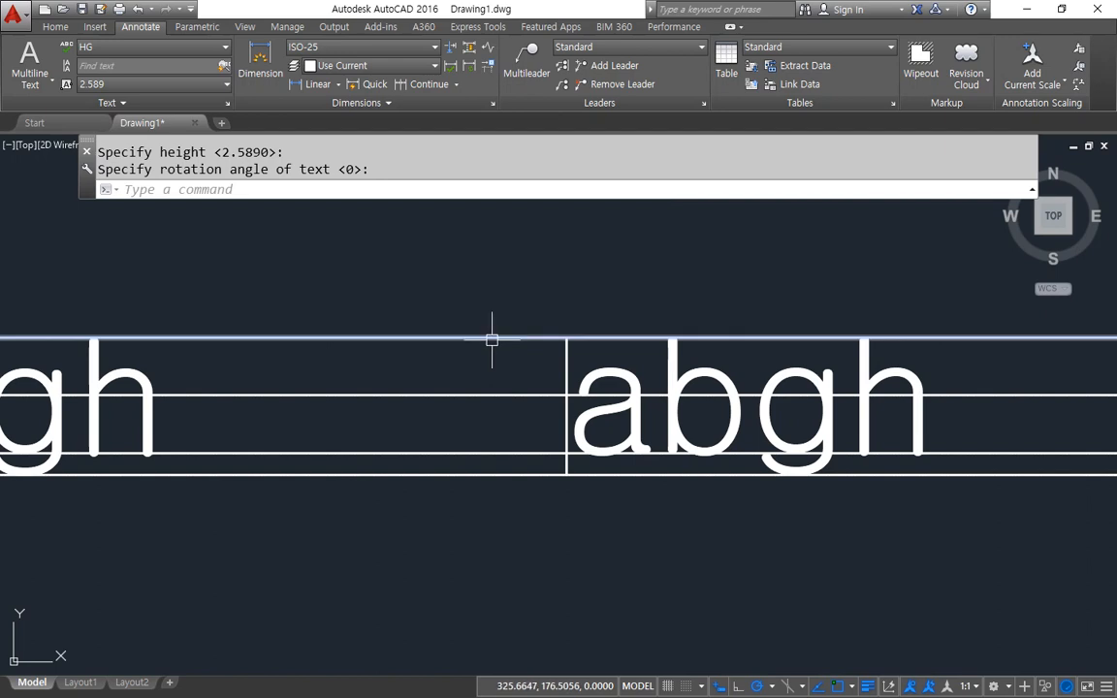
Erase the BL-justified "abgh" text at the second inner divider
mouse_move(495, 336)
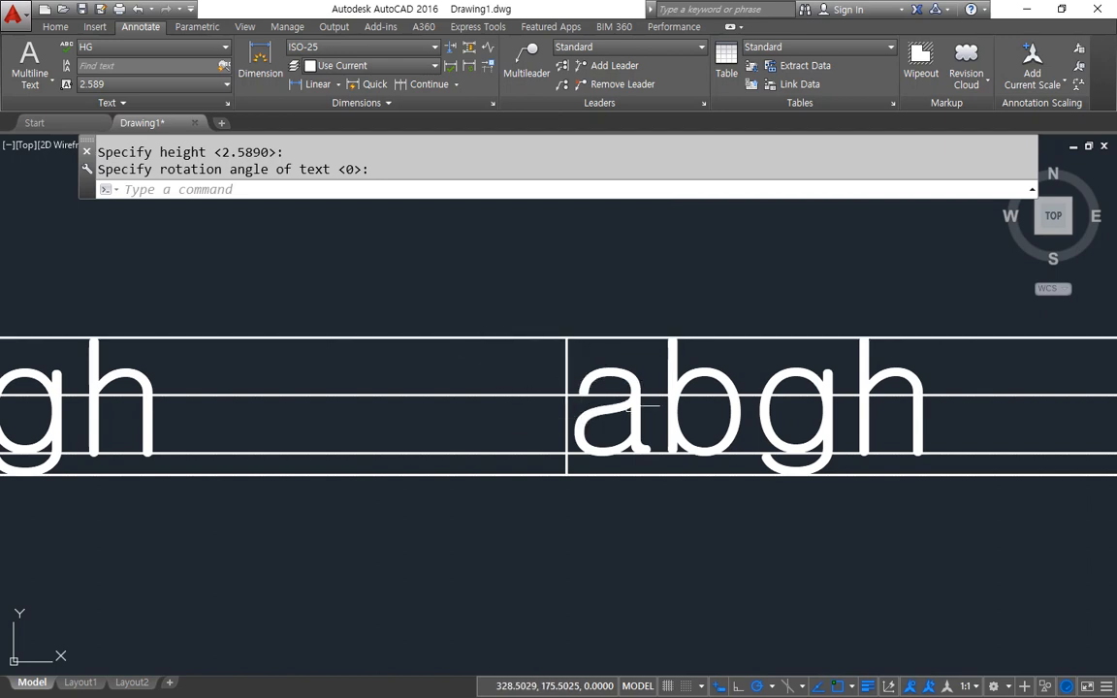
key("Escape")
key("Escape")
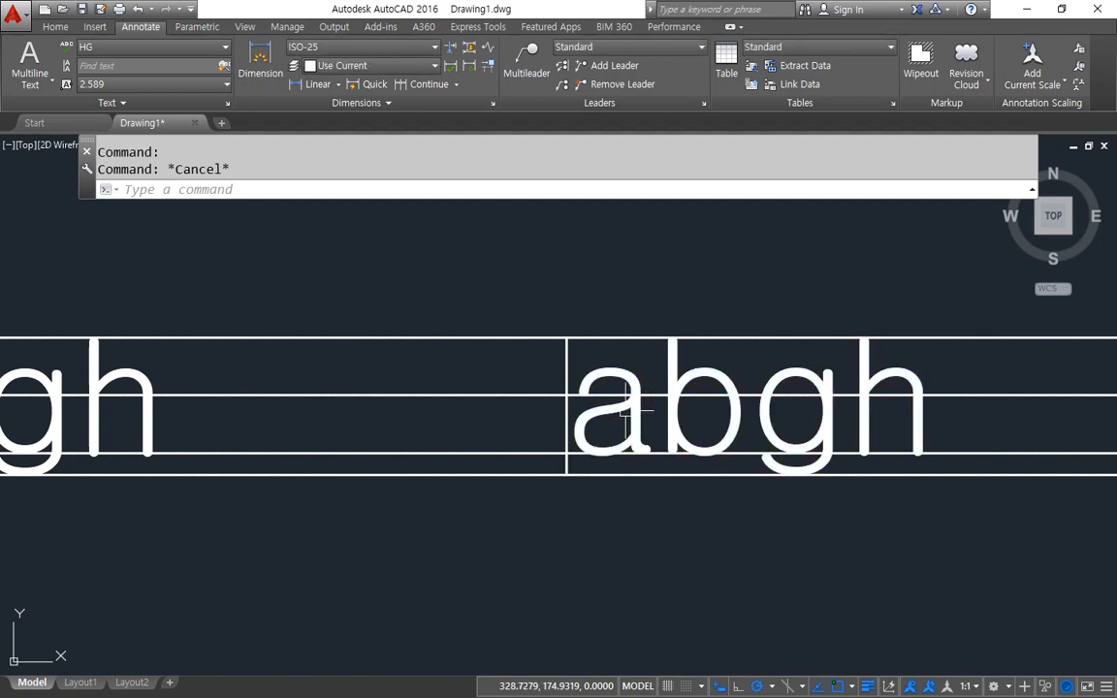
left_click(623, 417)
type("E")
key("Return")
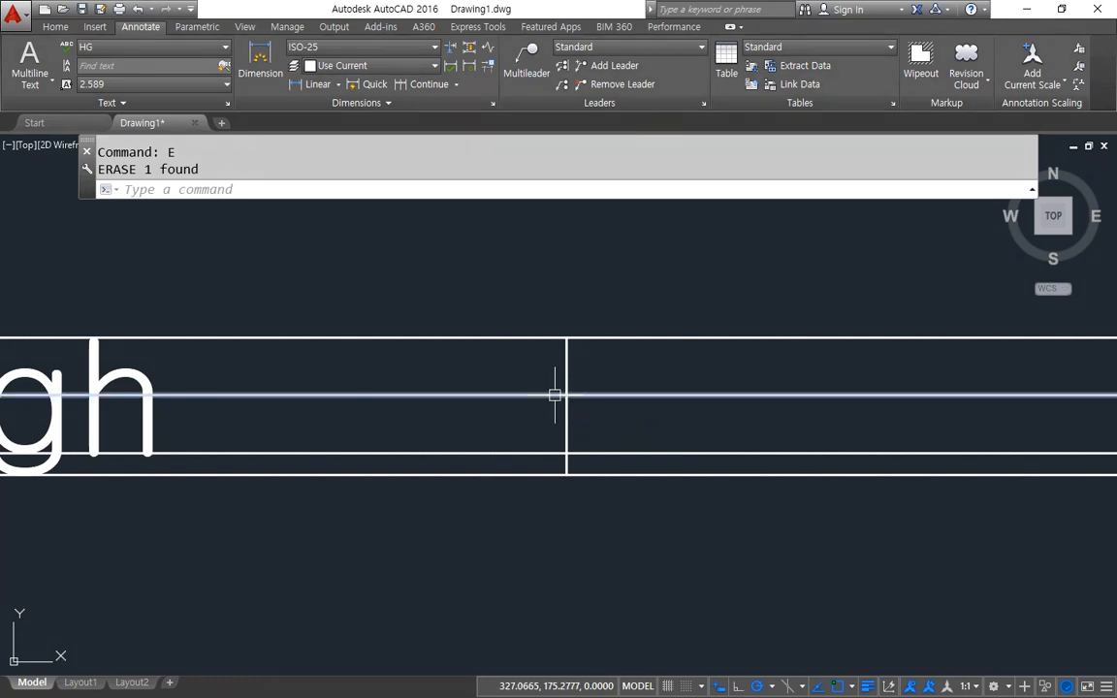
key("Escape")
Add the single-line text "abgh" with Middle justification at the second inner divider's midpoint, with height 2.589 and rotation 0
type("text")
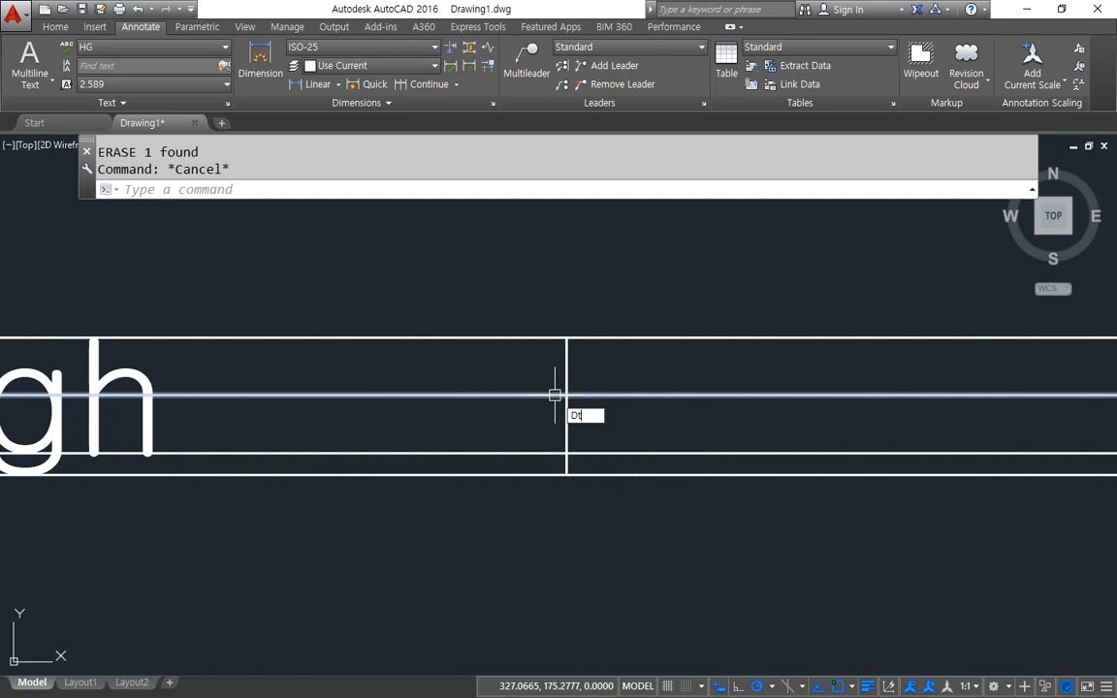
key("Return")
left_click(481, 188)
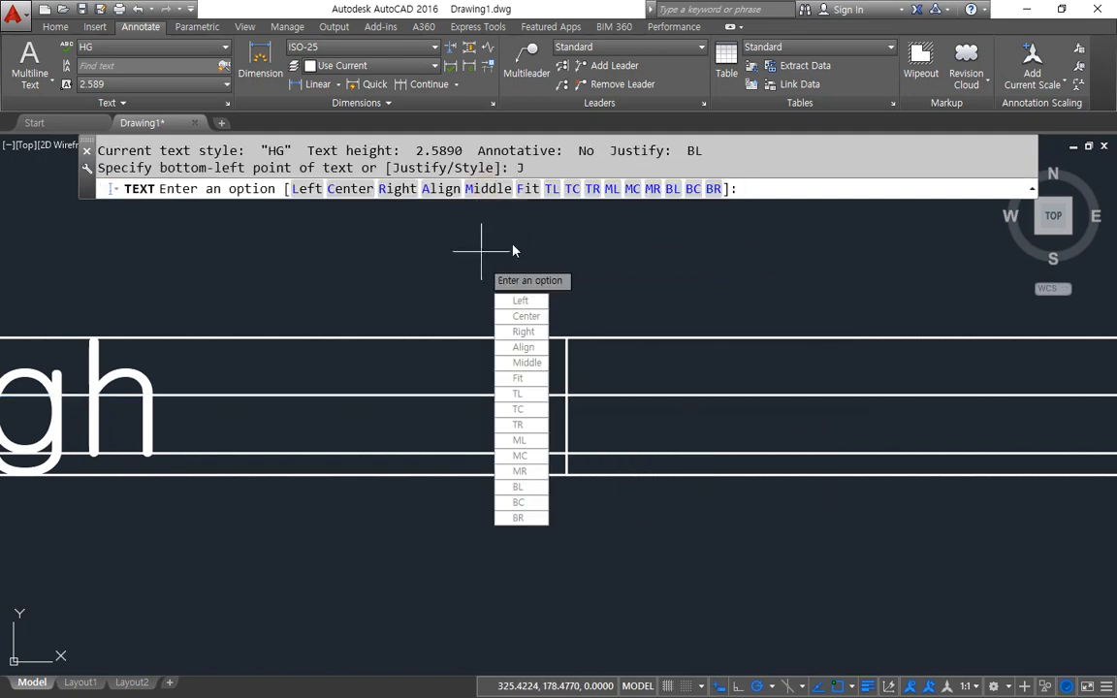
left_click(502, 190)
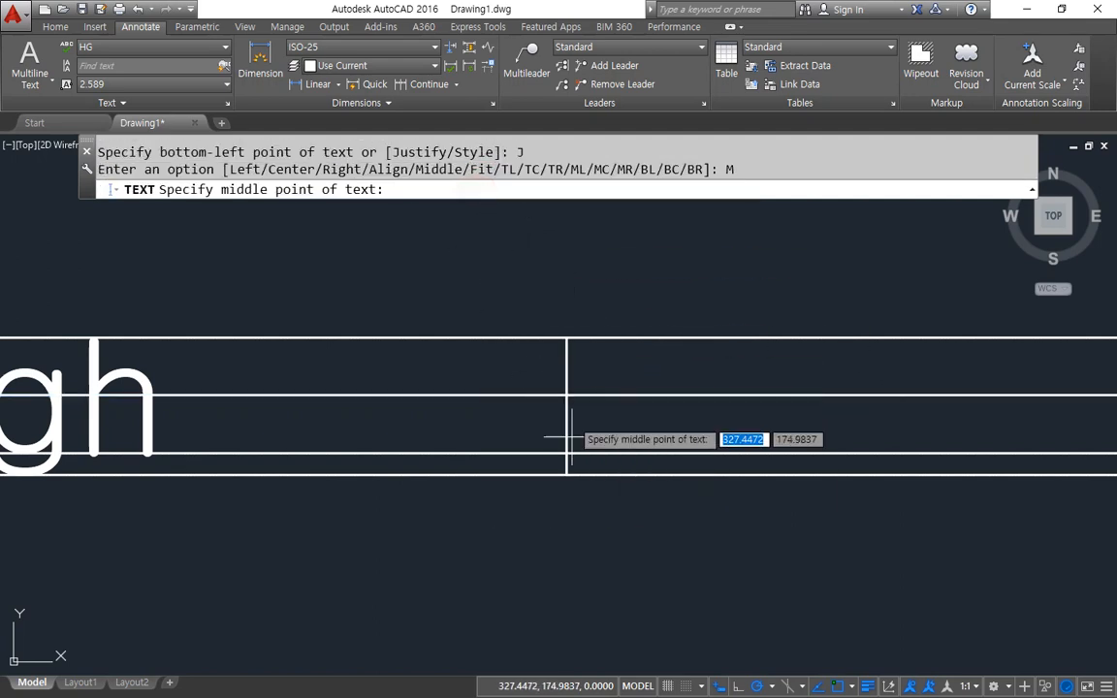
type("mid")
key("Return")
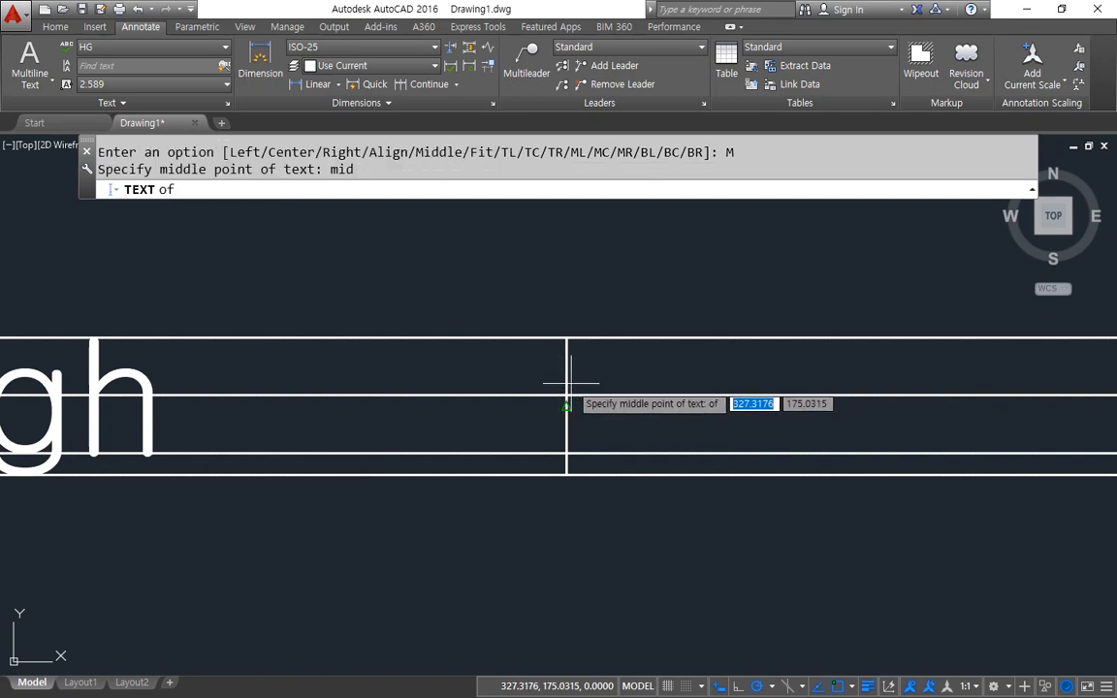
left_click(567, 404)
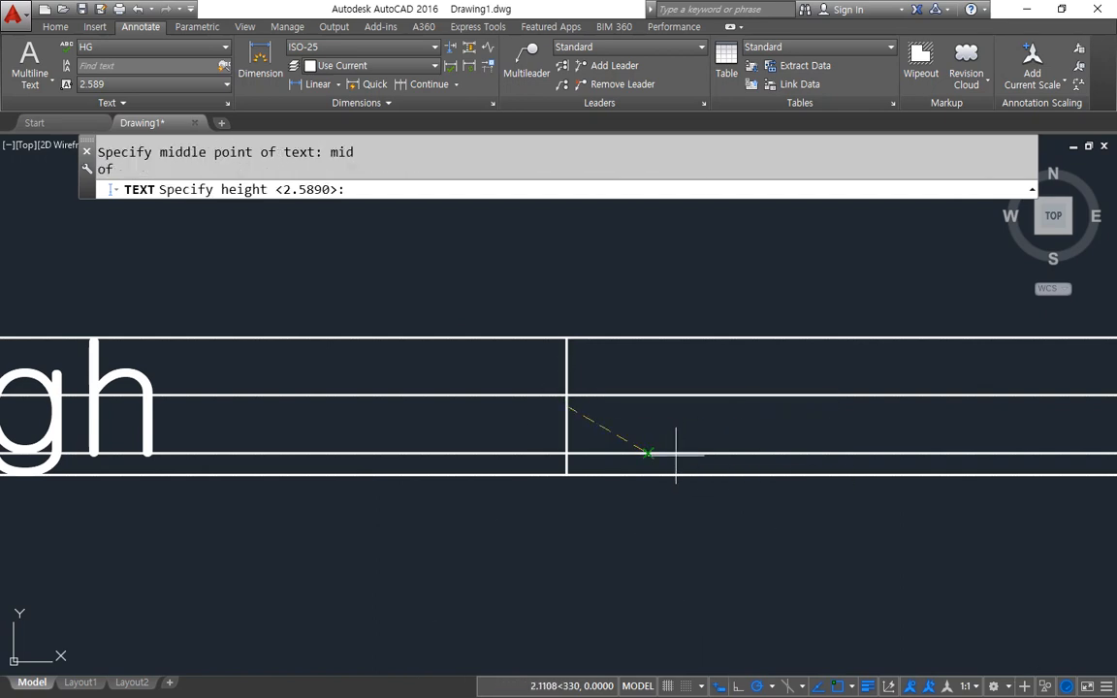
key("Return")
key("Return")
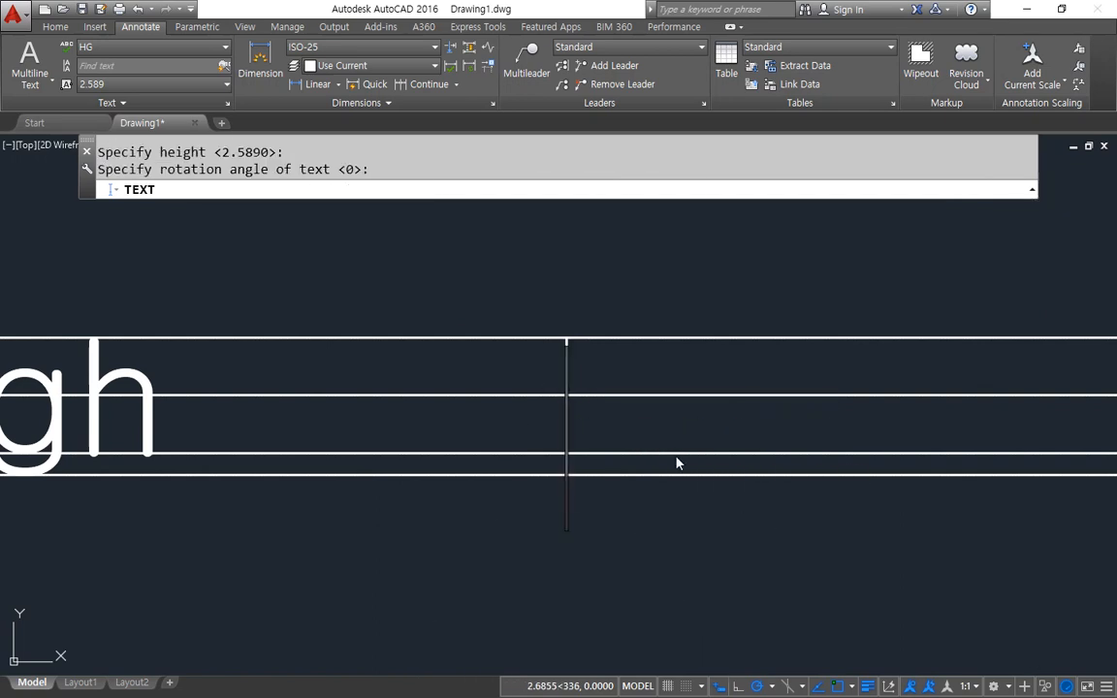
type("ab")
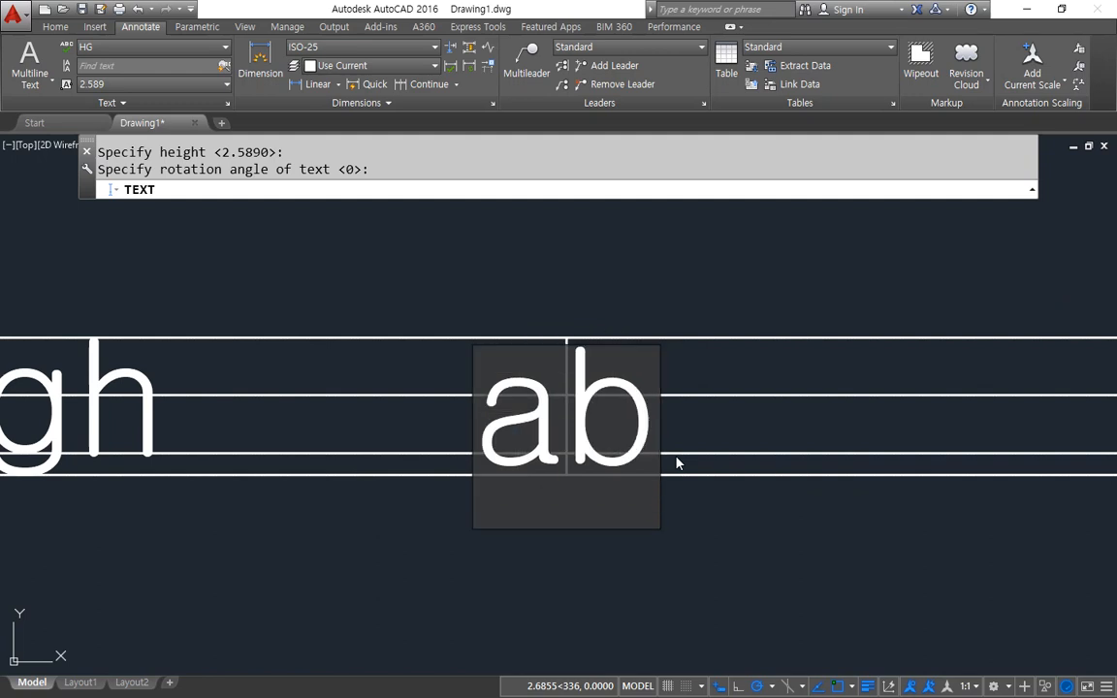
type("gh")
key("Return")
key("Return")
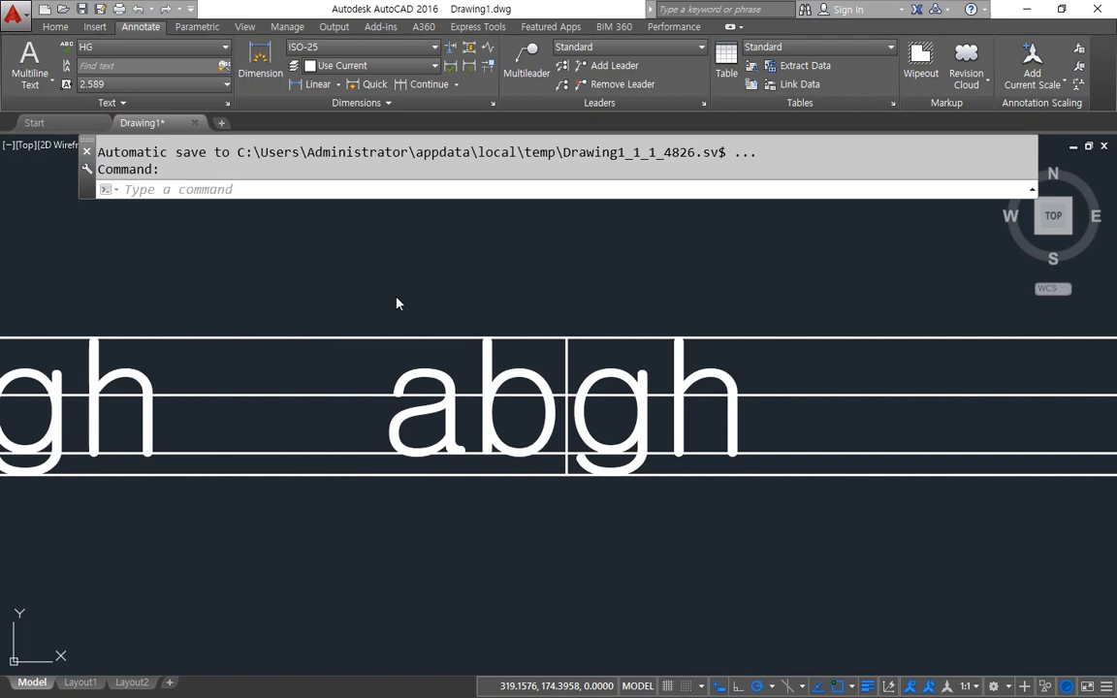
Erase the whole guide frame with its "abgh" texts and zoom to show the entire drawing area
scroll(391, 297, "down", 5)
left_click(507, 427)
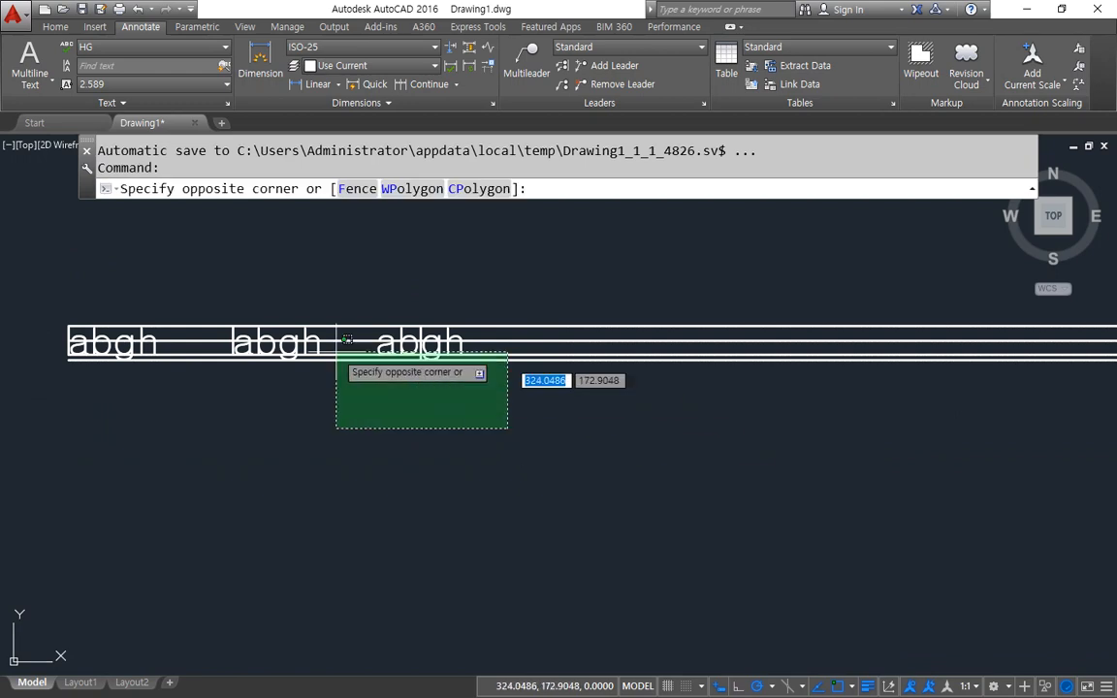
left_click(64, 273)
type("e")
key("Return")
type("z")
key("Return")
type("a")
key("Return")
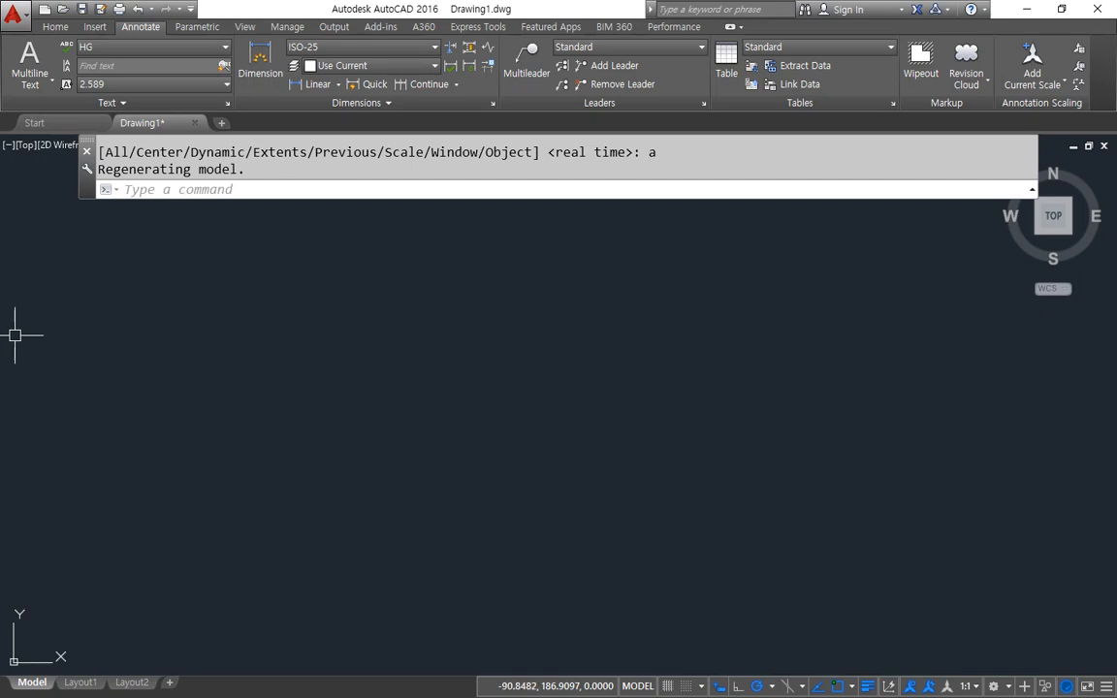
left_click(351, 405)
left_click(444, 461)
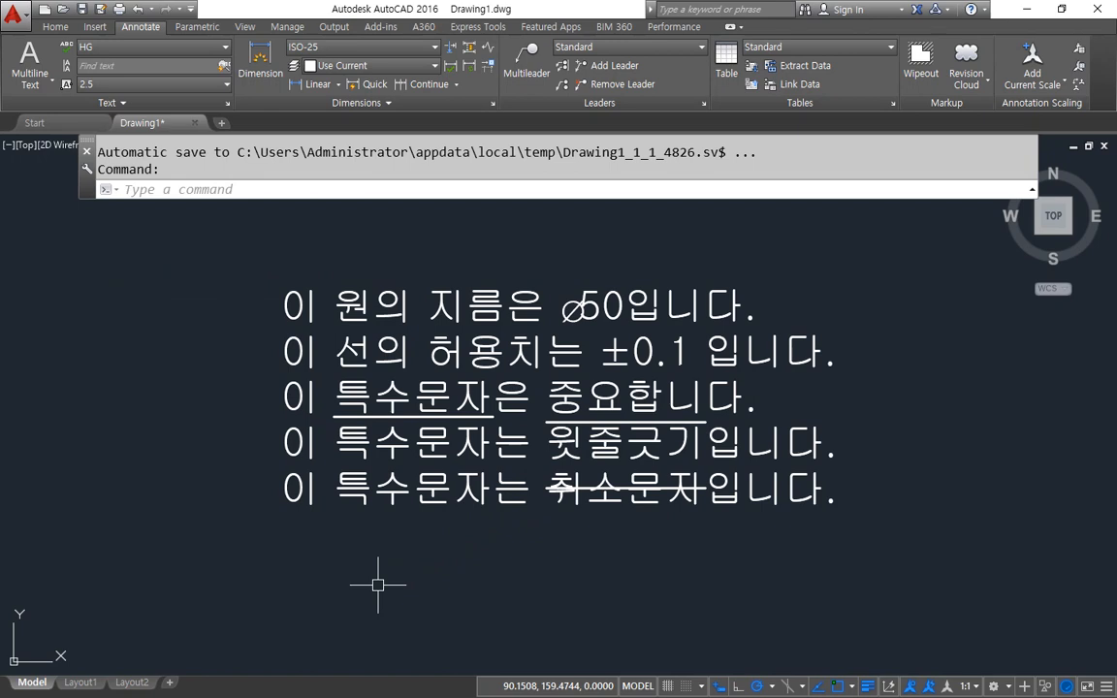
Change the font of the HG text style to Arial, apply it, and regenerate the drawing
type("ㄴㅅ")
key("Return")
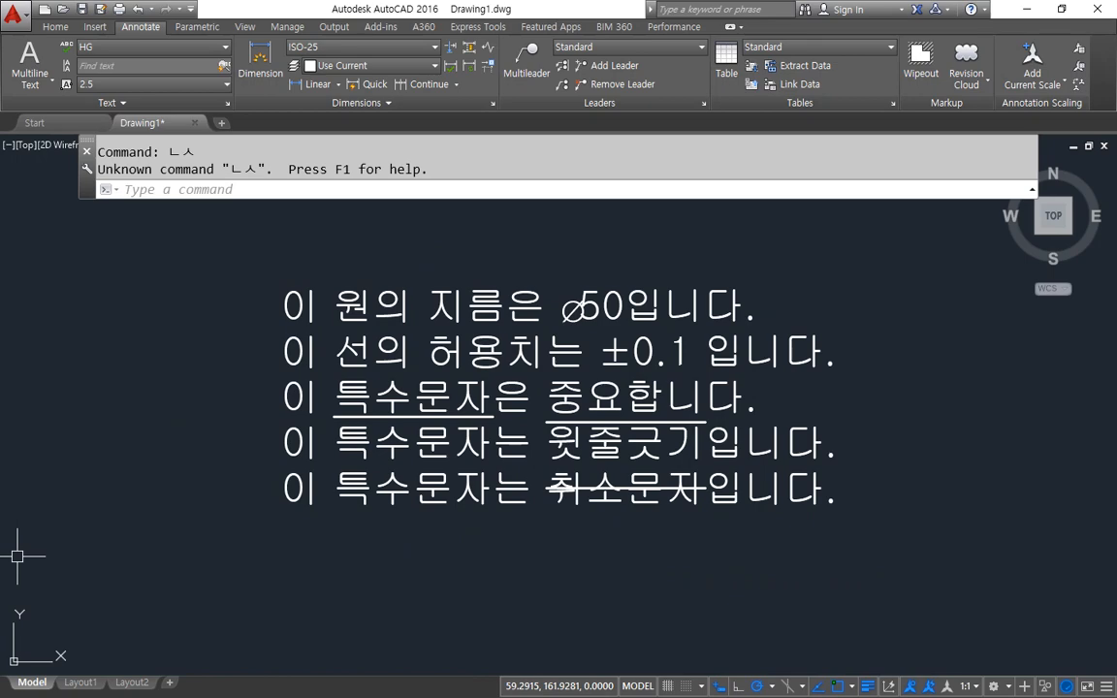
type("st")
key("Return")
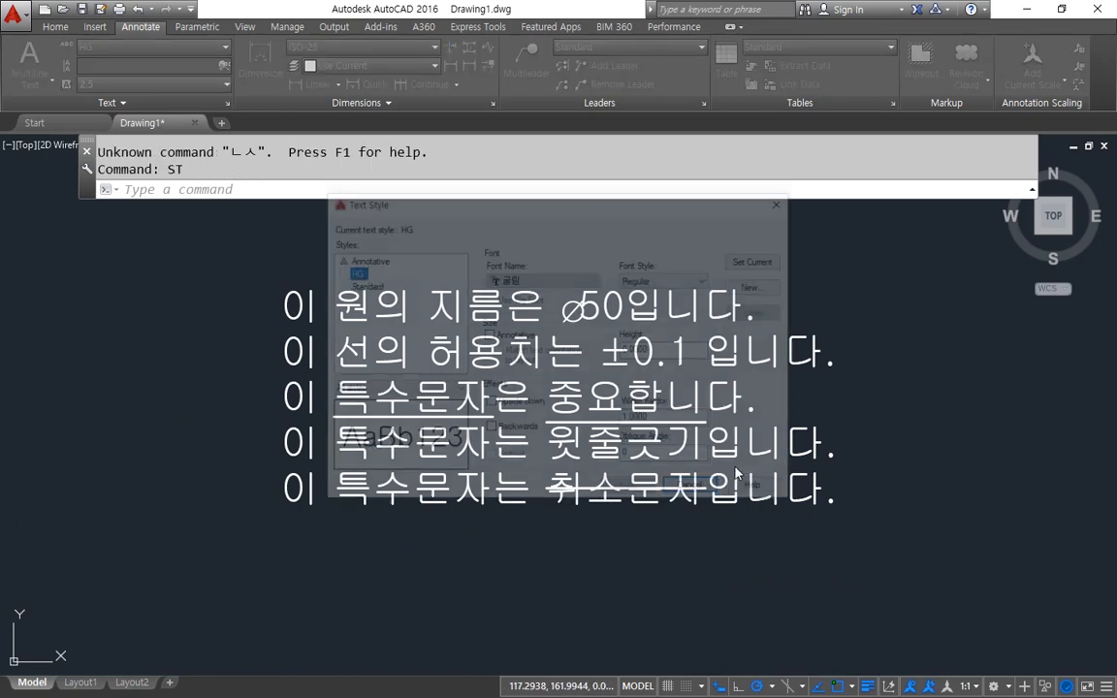
left_click(568, 280)
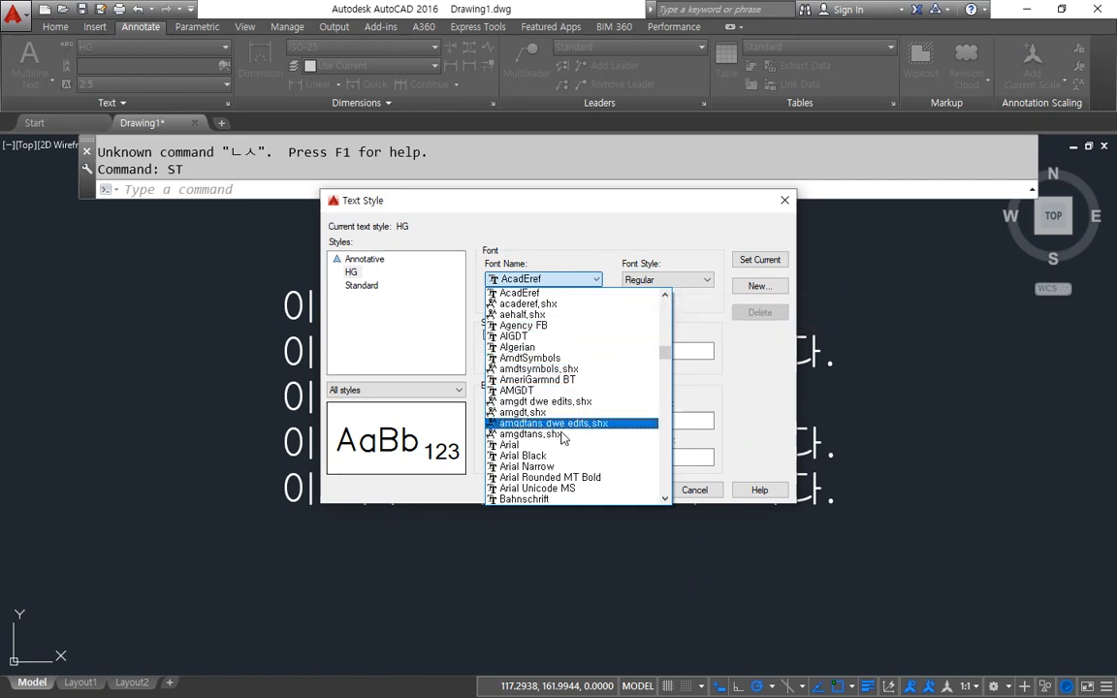
left_click(560, 448)
left_click(628, 489)
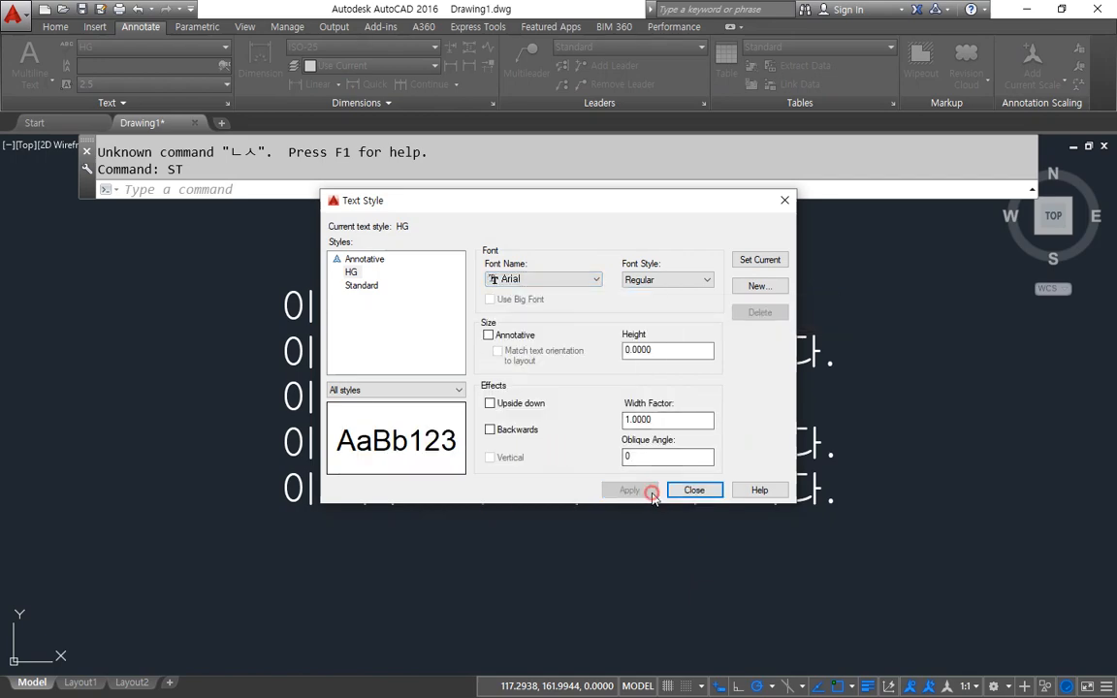
left_click(694, 491)
type("RE")
key("Return")
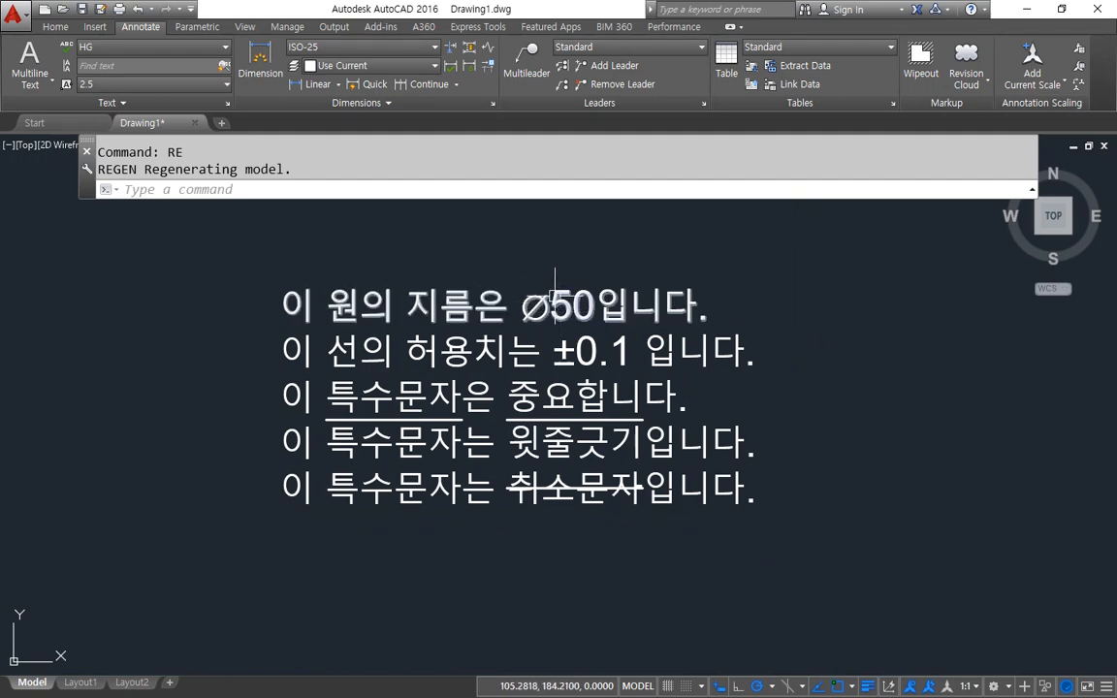
Change the font of the HG text style to HY울릉도M, apply it, and regenerate the drawing
type("ST")
key("Return")
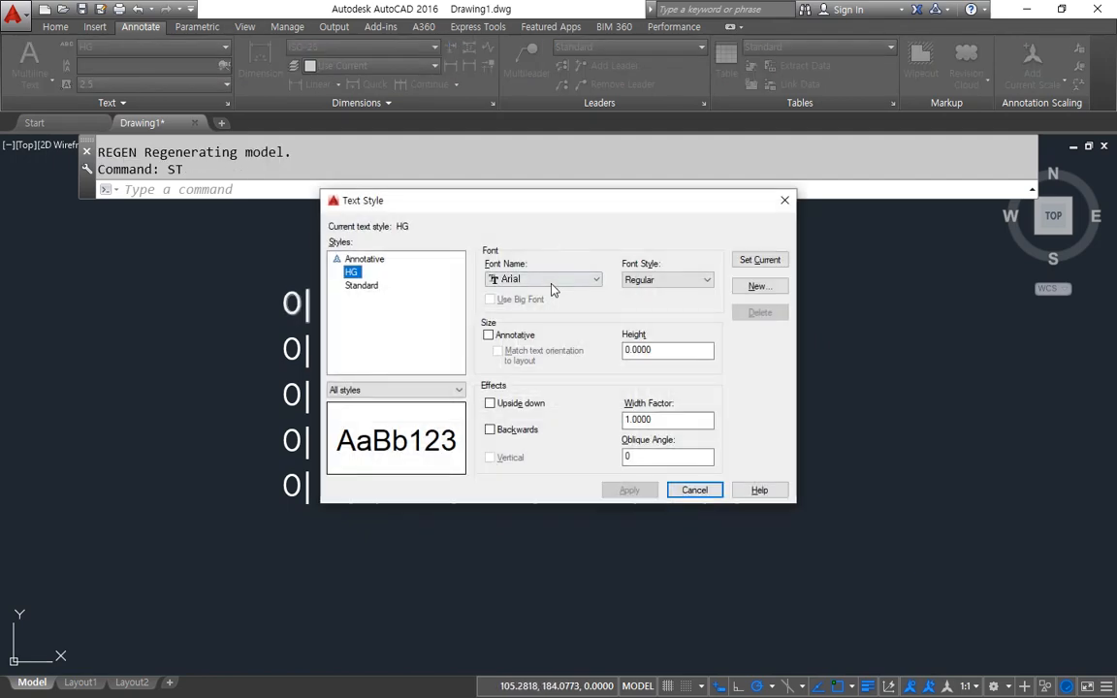
left_click(554, 279)
key("h")
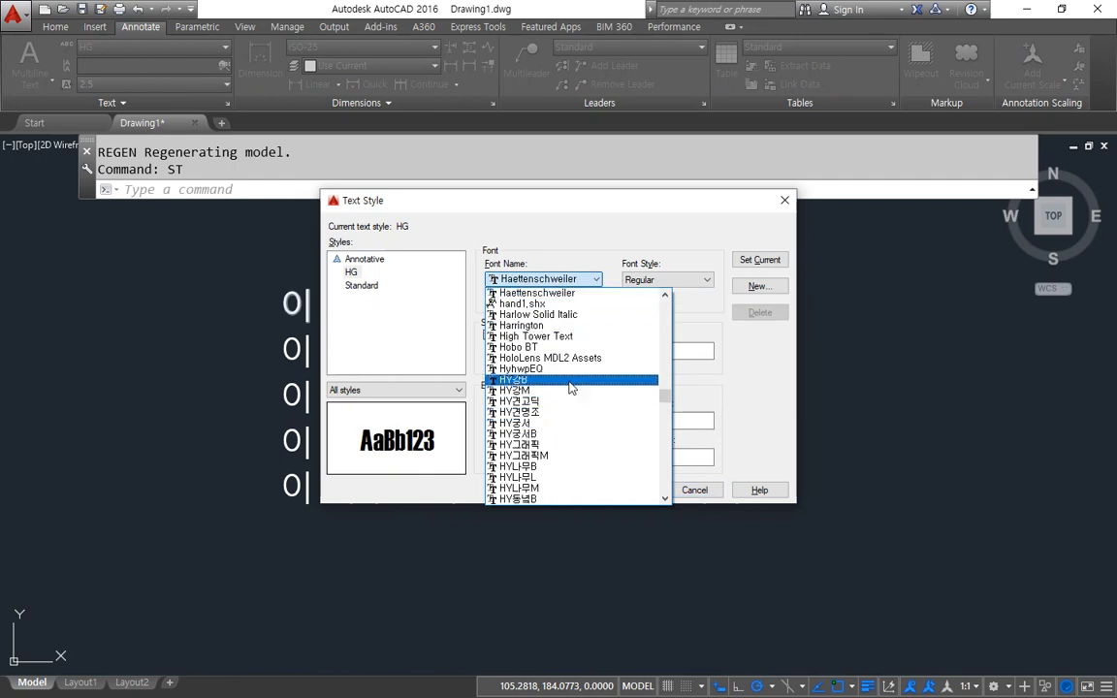
scroll(575, 454, "down", 4)
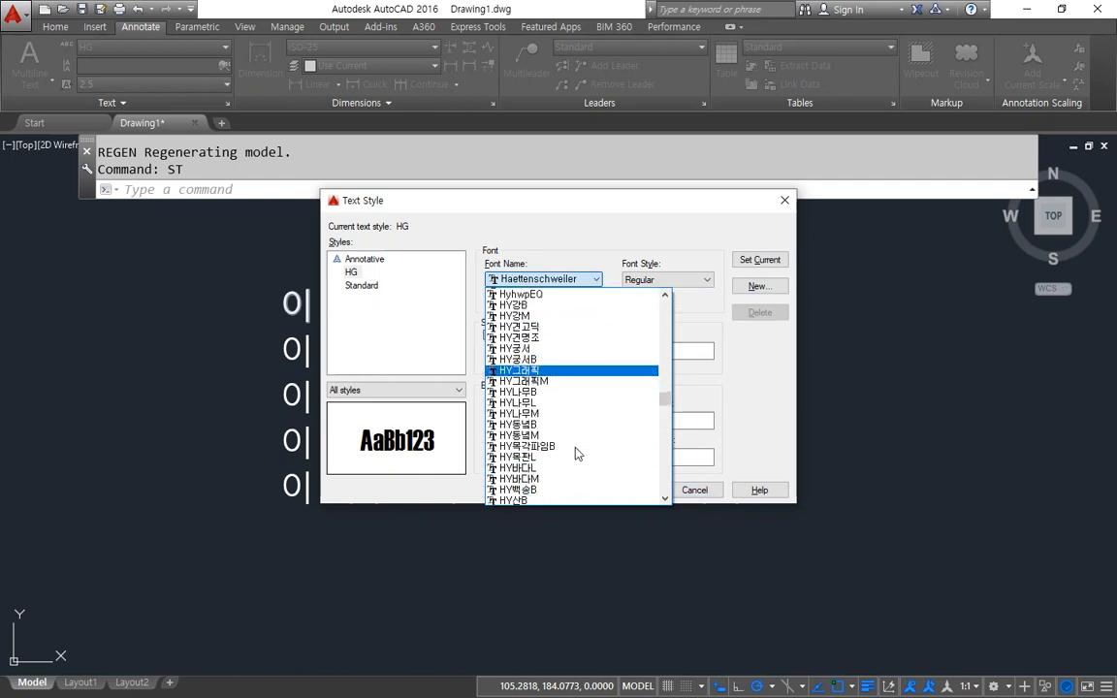
scroll(574, 452, "down", 4)
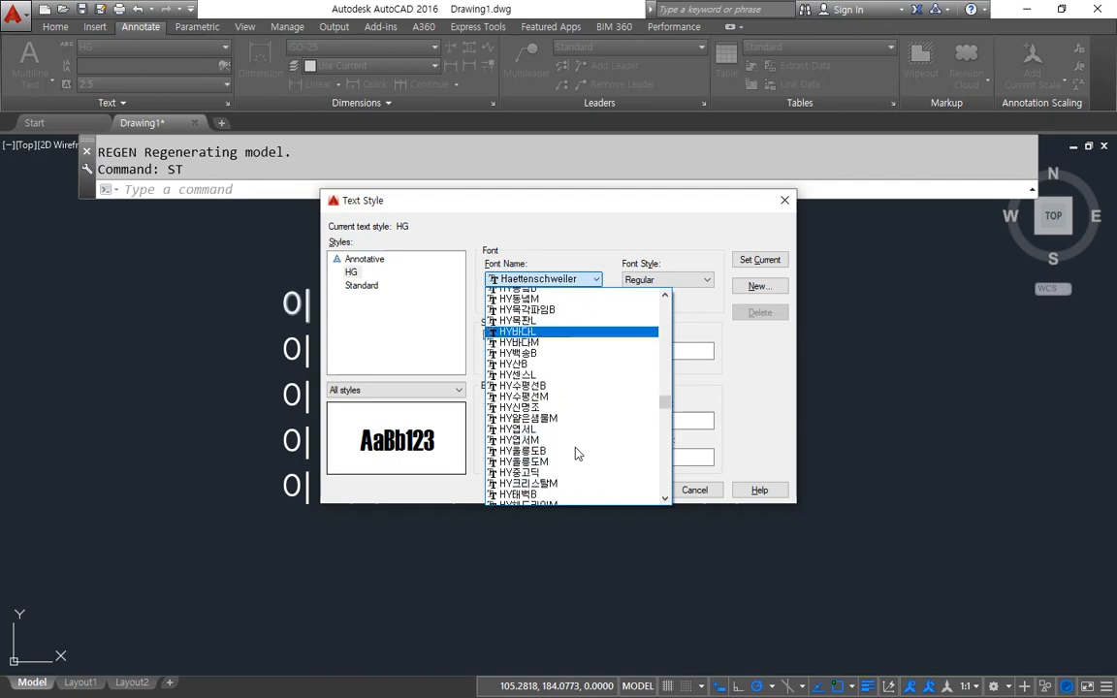
left_click(573, 447)
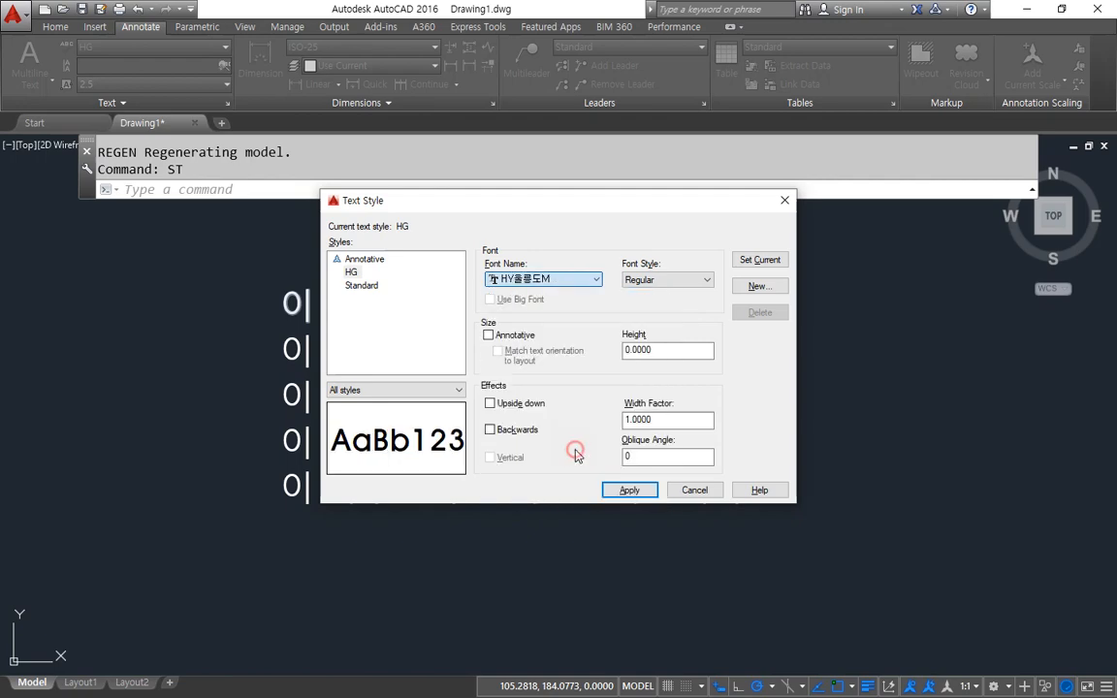
left_click(626, 490)
left_click(694, 490)
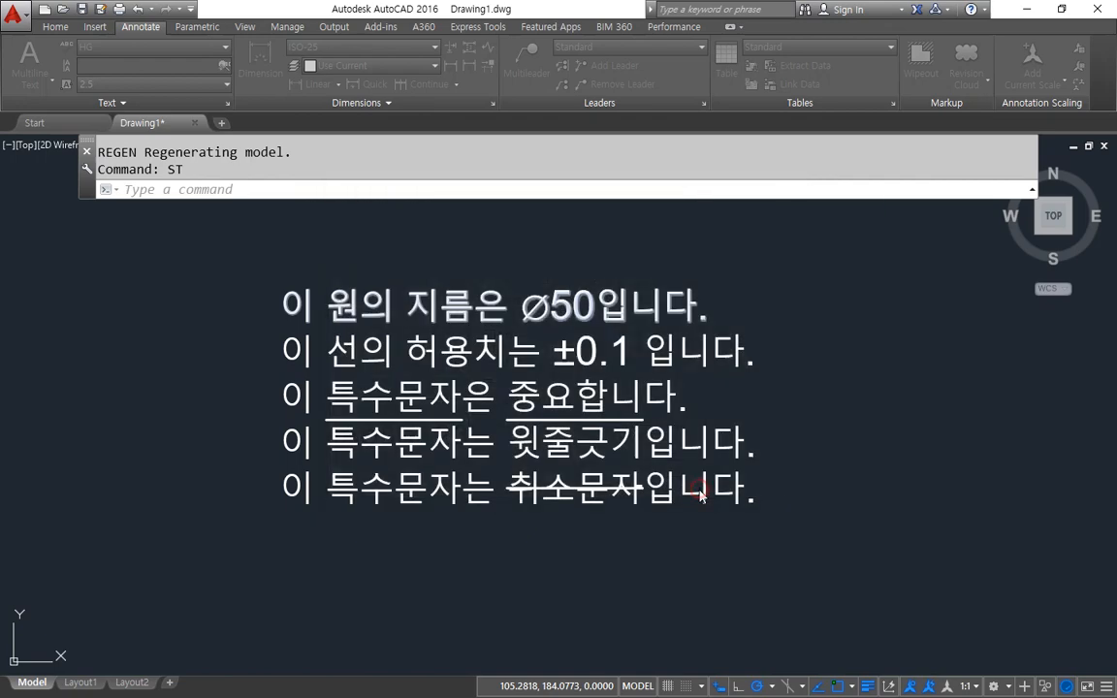
type("RE")
key("Return")
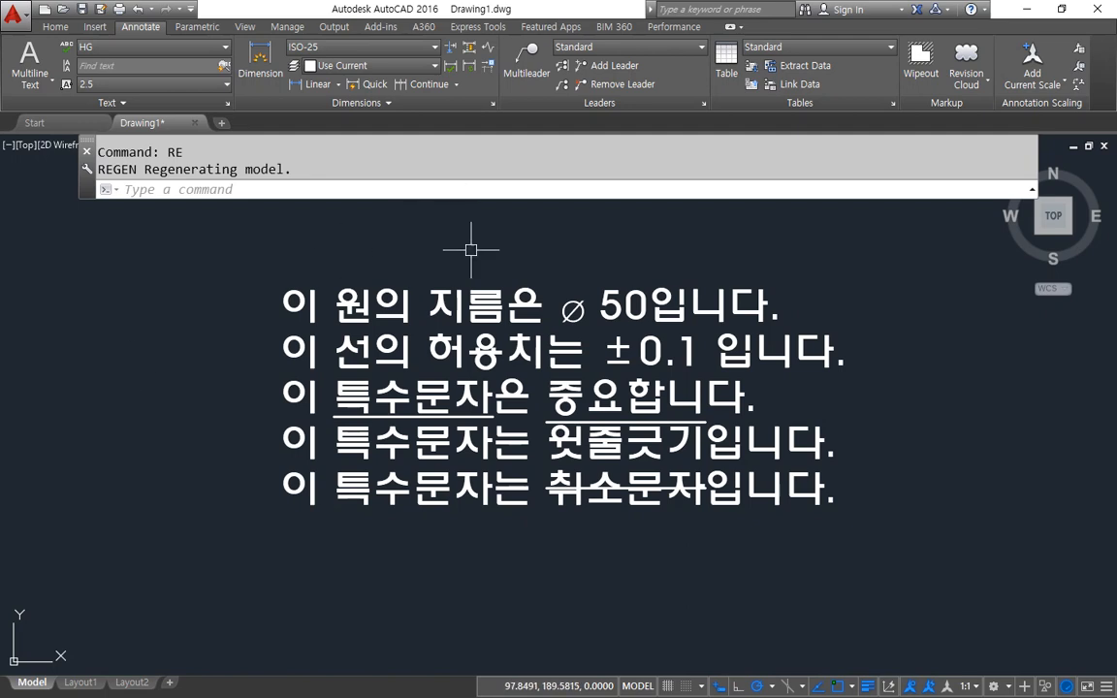
Preview the available text styles on the first text line, then clear the selection
left_click(620, 302)
left_click(114, 45)
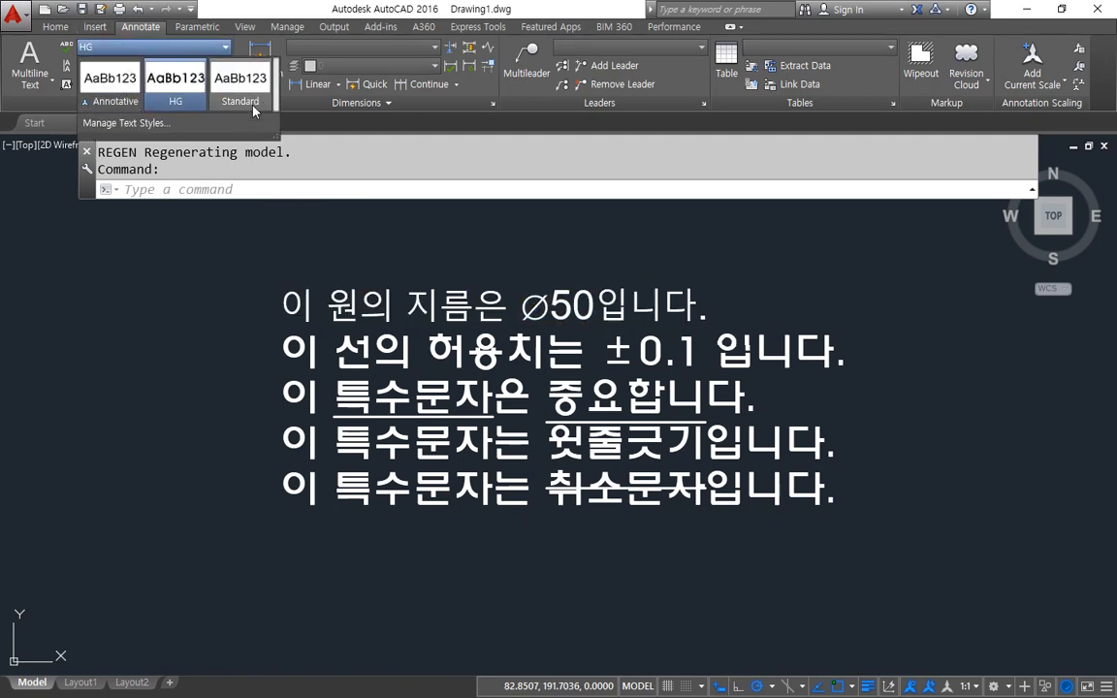
left_click(205, 115)
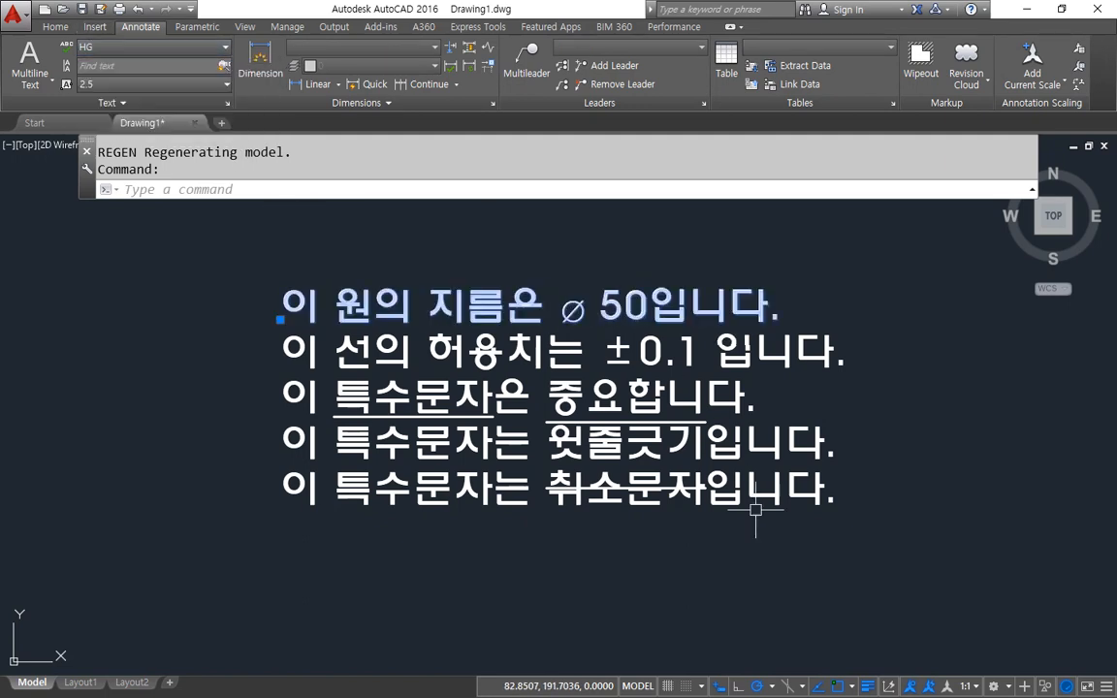
key("Escape")
key("Escape")
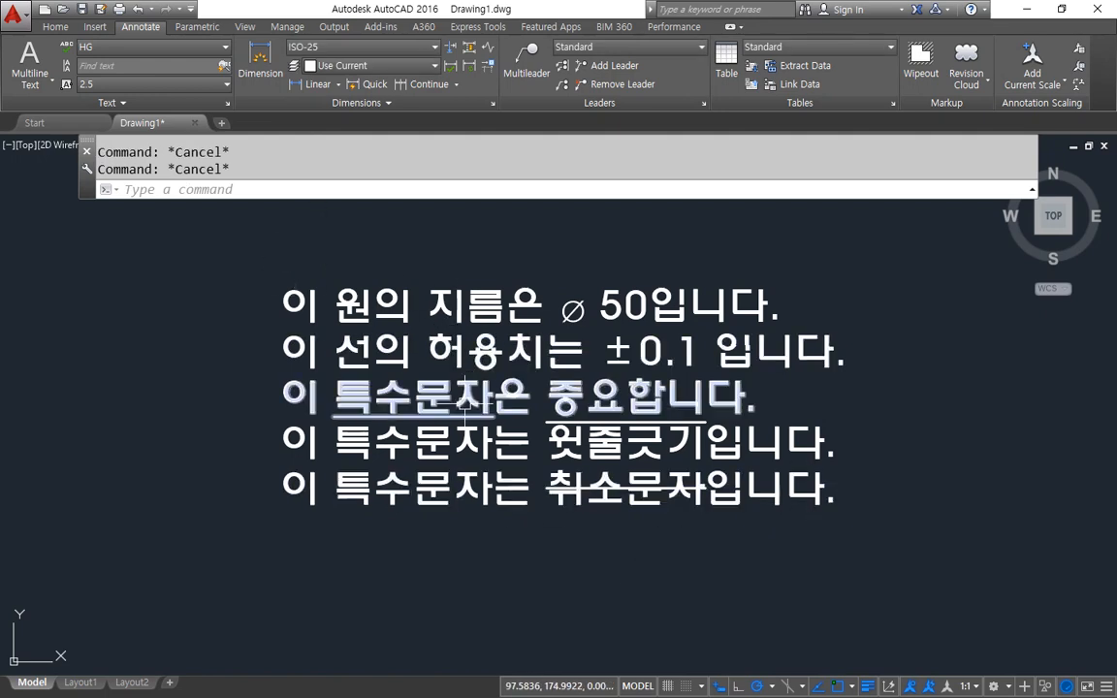
middle_click_drag(787, 485, 773, 369)
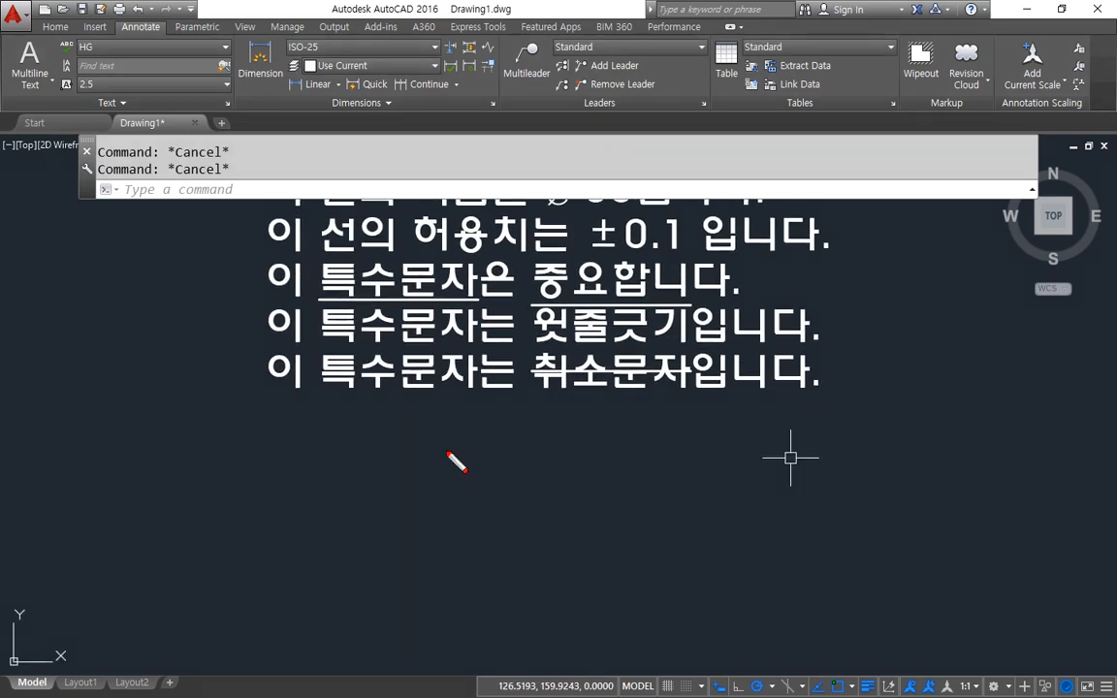
mouse_move(282, 407)
left_mouse_down()
mouse_move(312, 441)
mouse_move(273, 402)
left_mouse_up()
left_click_drag(315, 444, 665, 456)
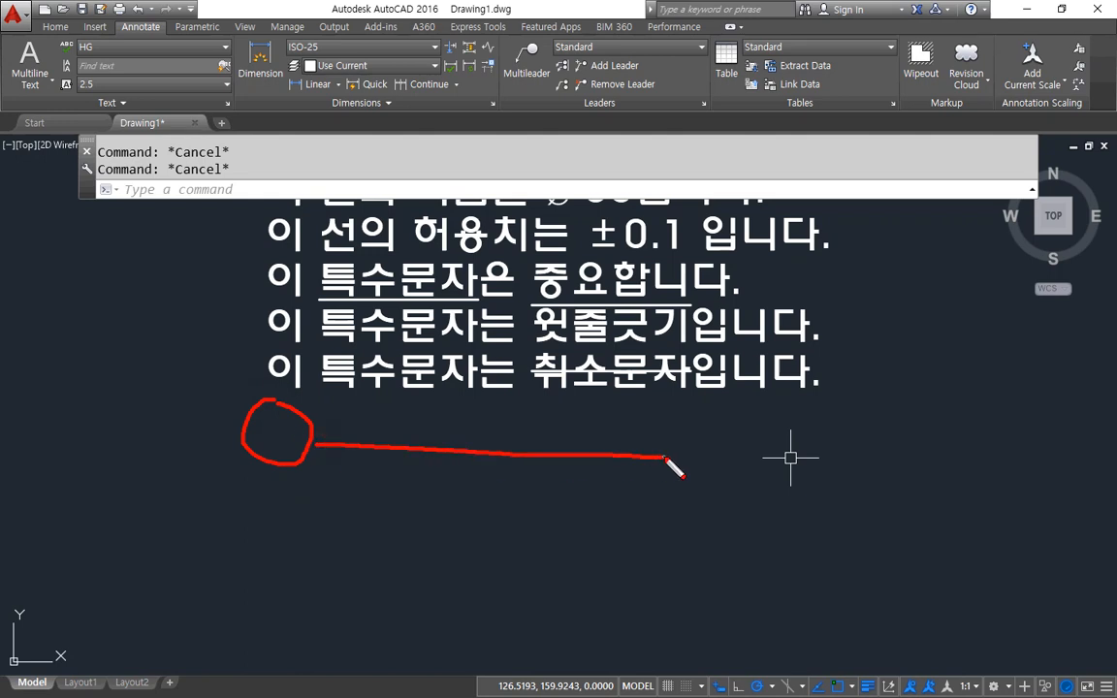
left_click_drag(606, 436, 615, 500)
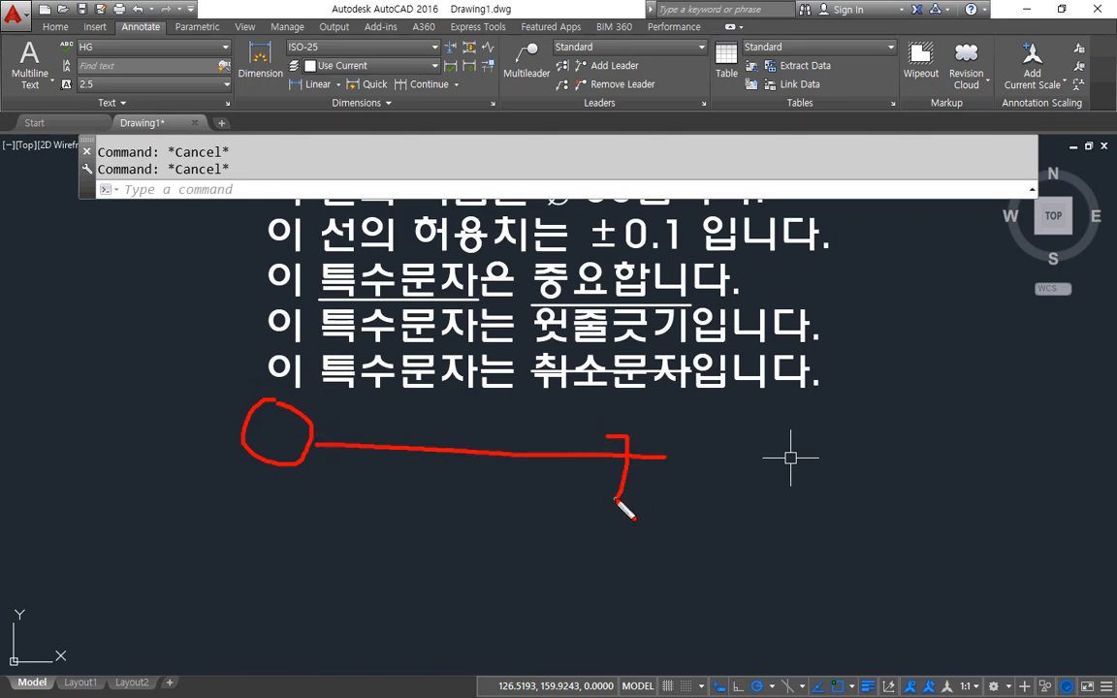
key("Escape")
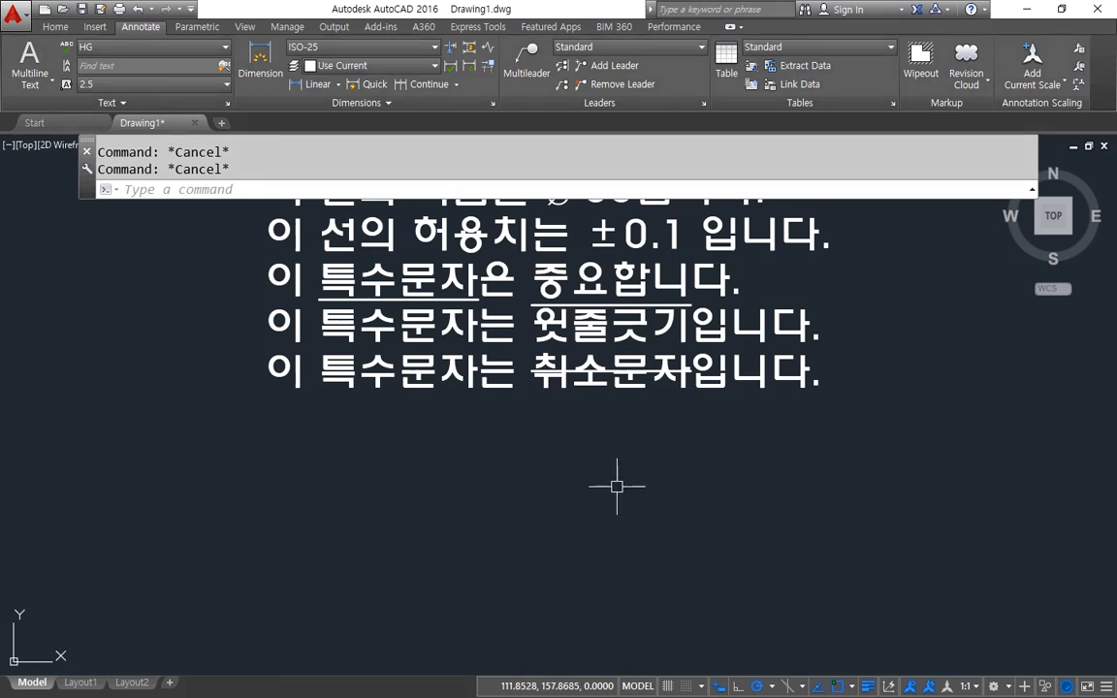
Start single-line text at the default position directly below the last line and enter "시작점을 지정하지 않으면" as its first line
type("dt")
key("Return")
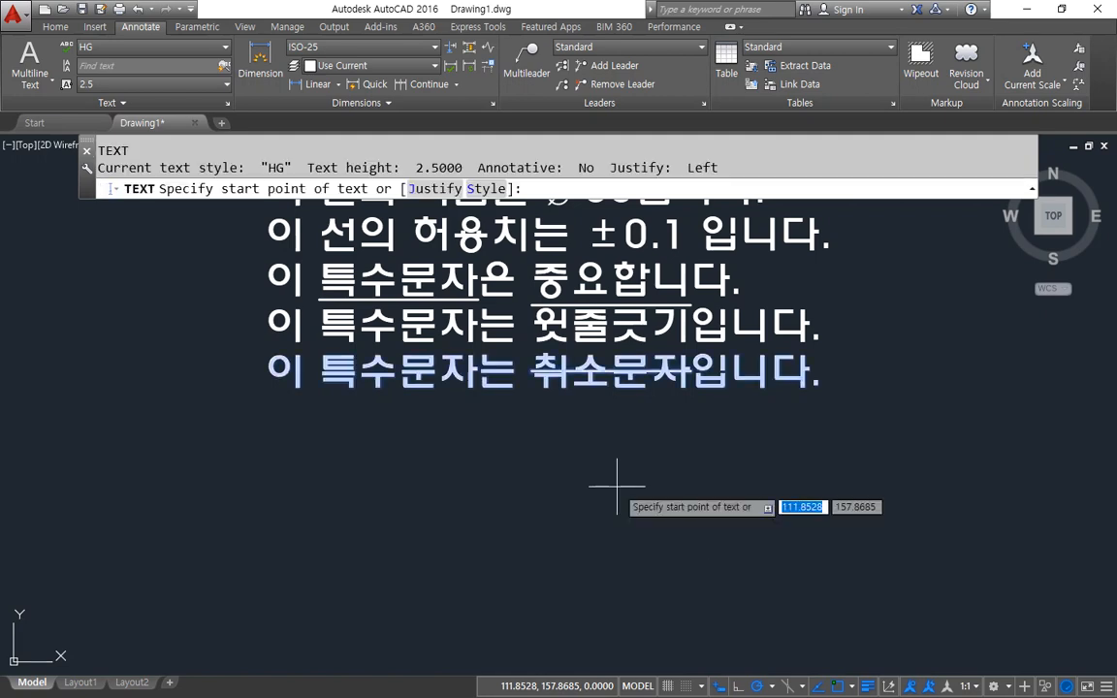
left_click_drag(267, 204, 245, 210)
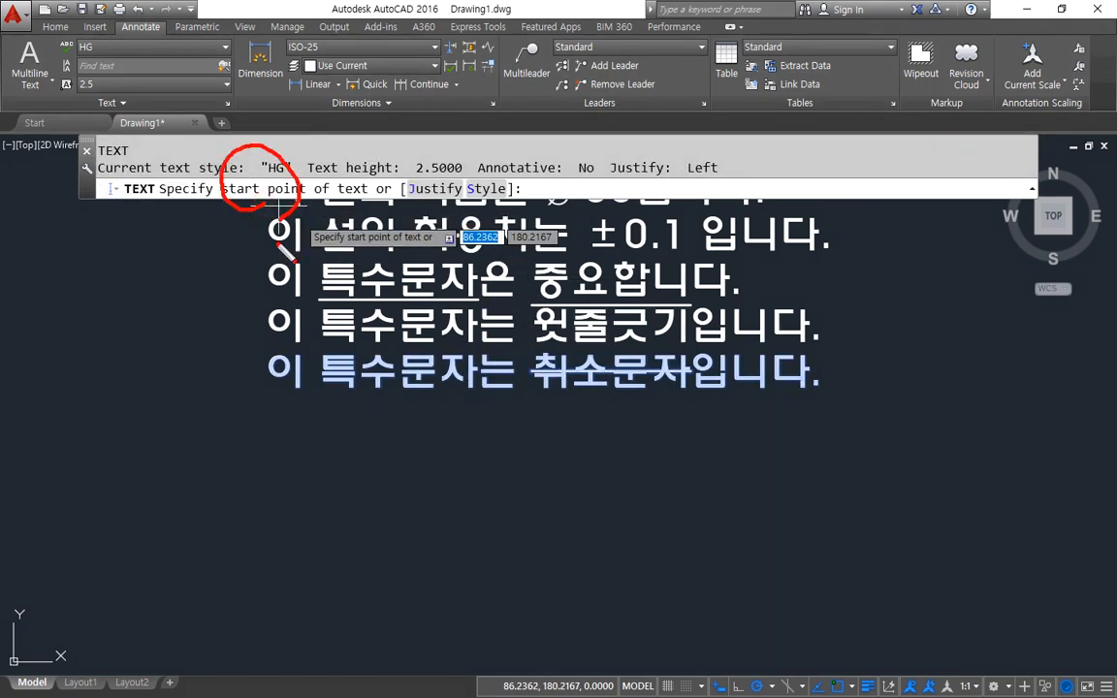
left_click_drag(268, 393, 851, 439)
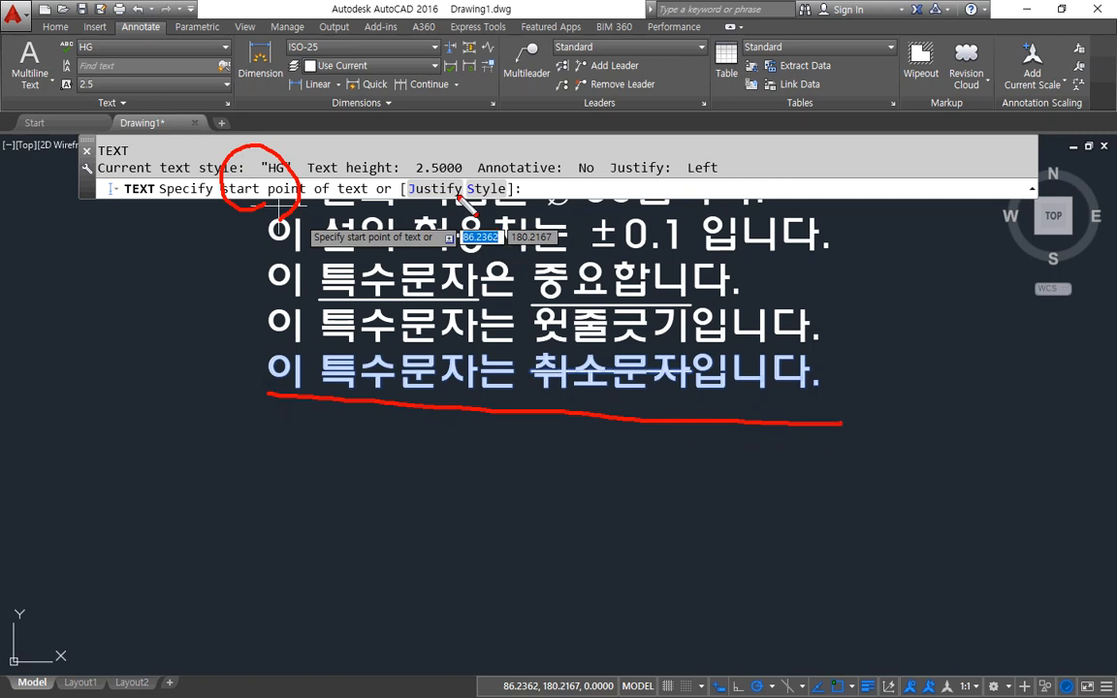
mouse_move(248, 176)
left_mouse_down()
mouse_move(297, 200)
mouse_move(250, 200)
left_mouse_up()
key("Escape")
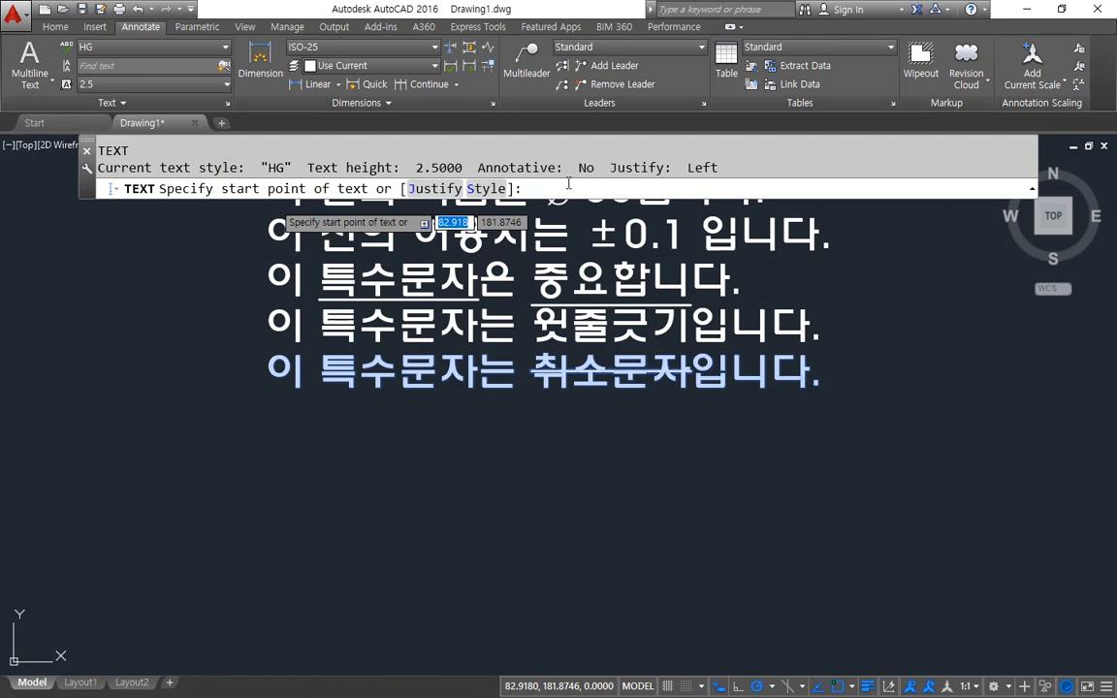
key("Return")
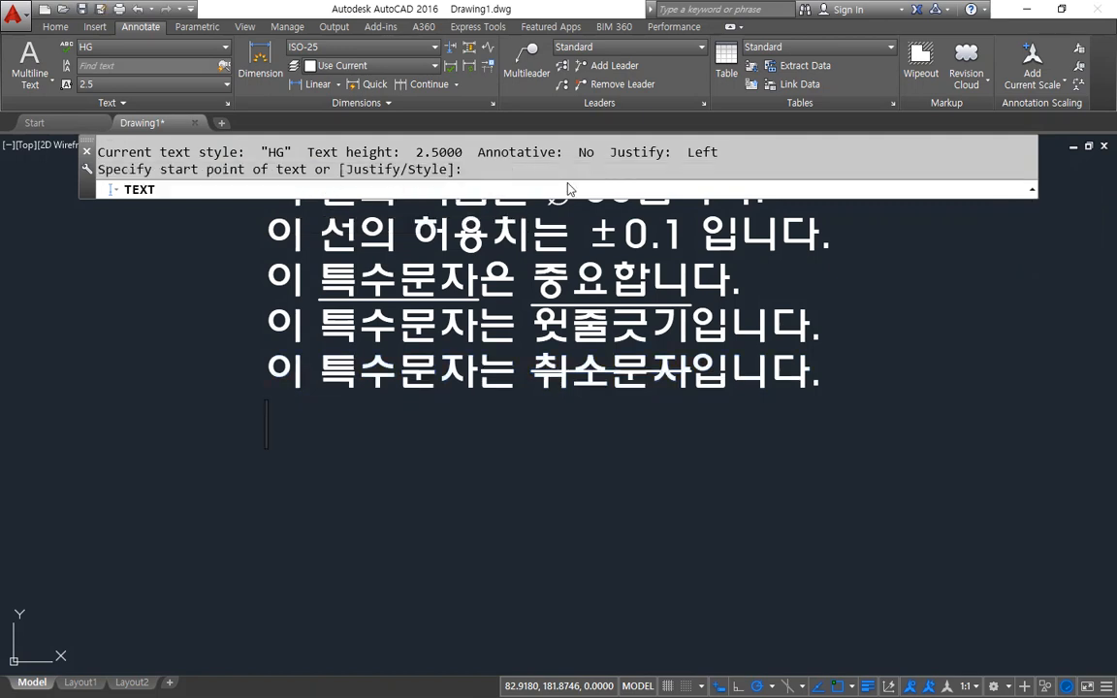
type("시작점")
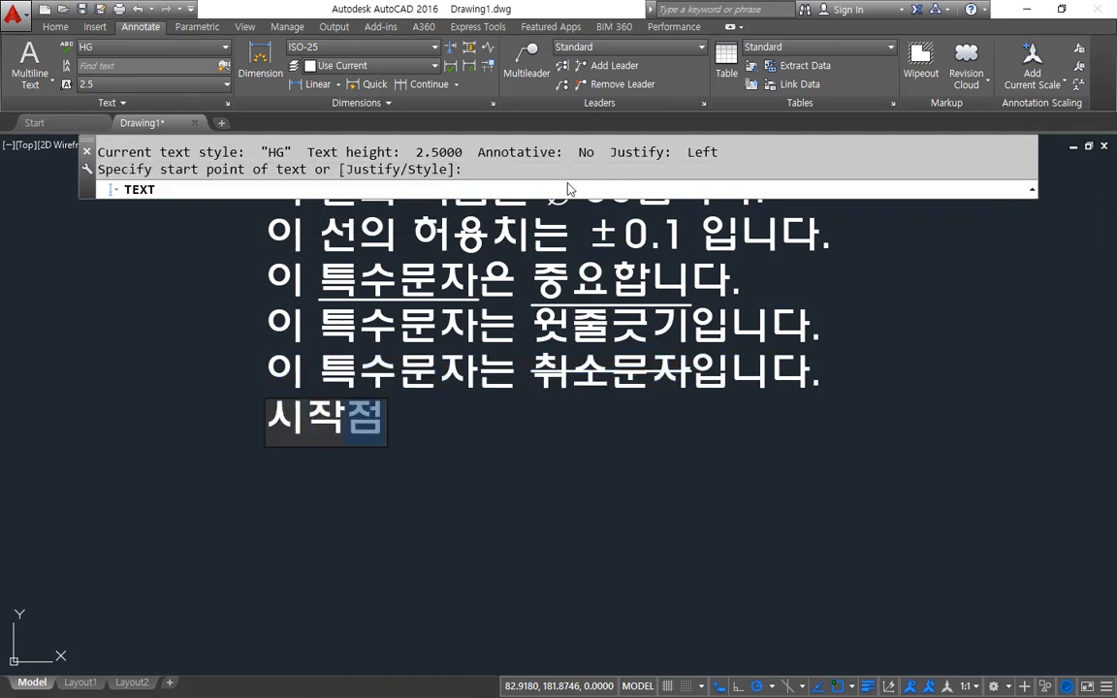
type("을 지정")
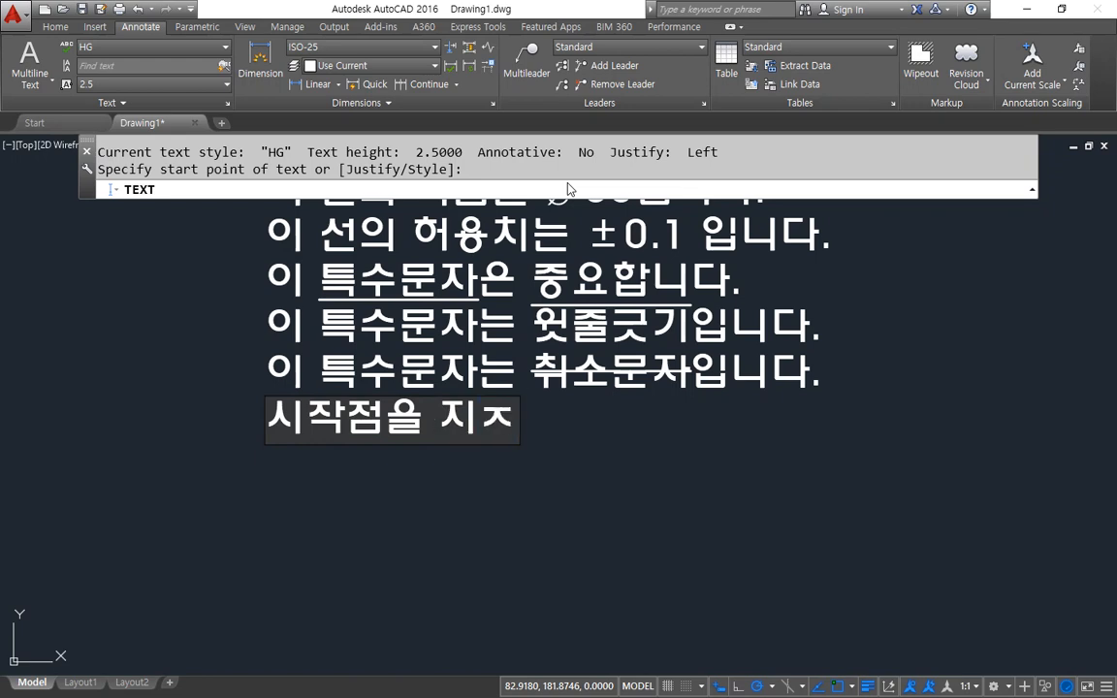
type("하지 않으면")
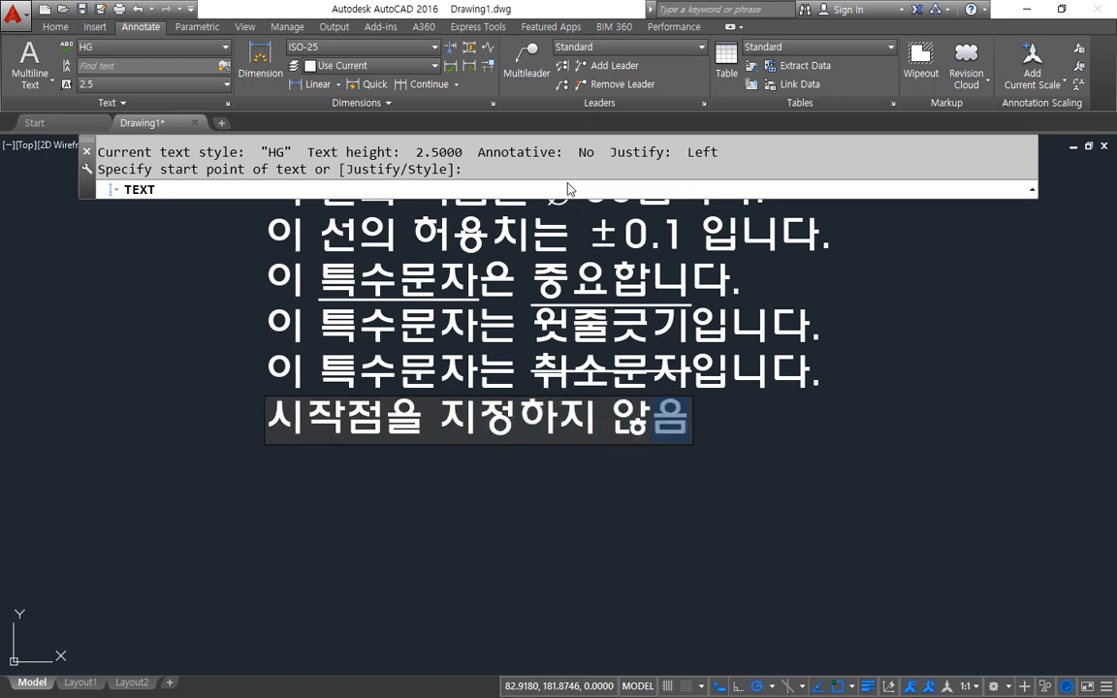
key("Return")
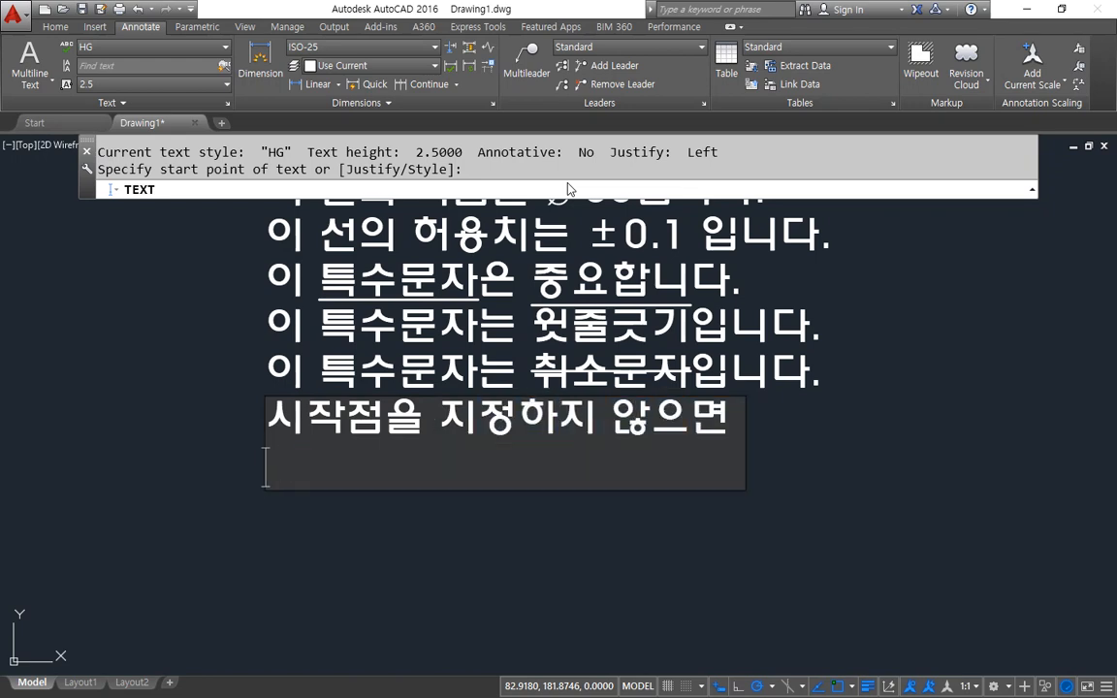
Add "바로 아래에서 시작합니다" as the second line and finish the single-line text
type("발로 아래에서 ")
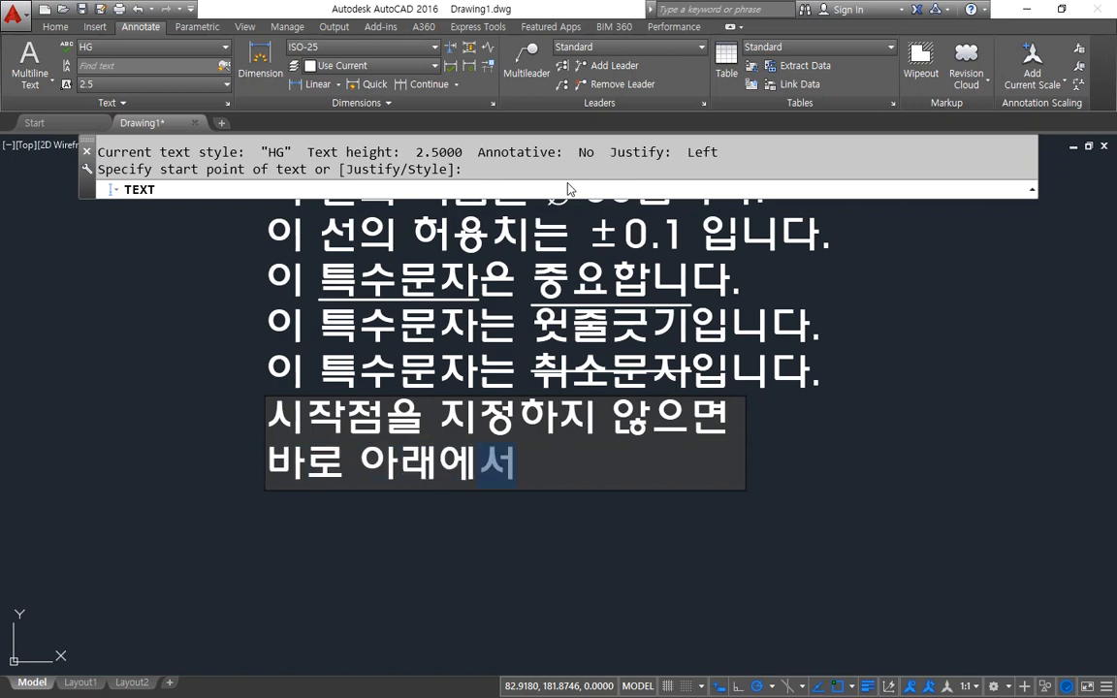
type("시작합니다")
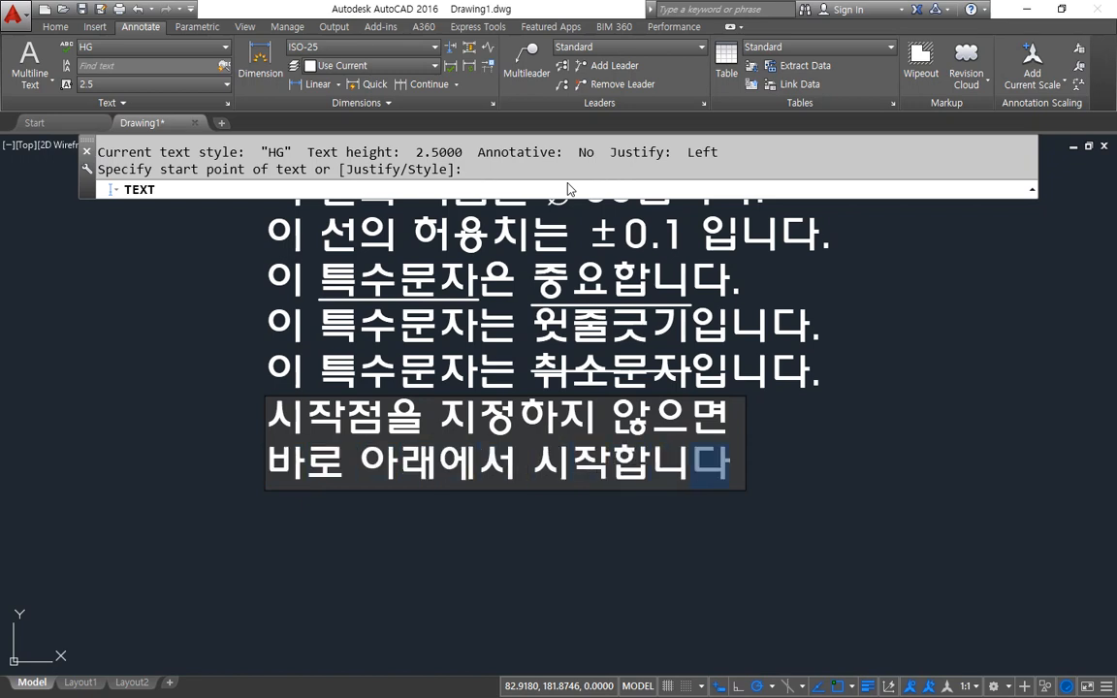
key("Return")
key("Return")
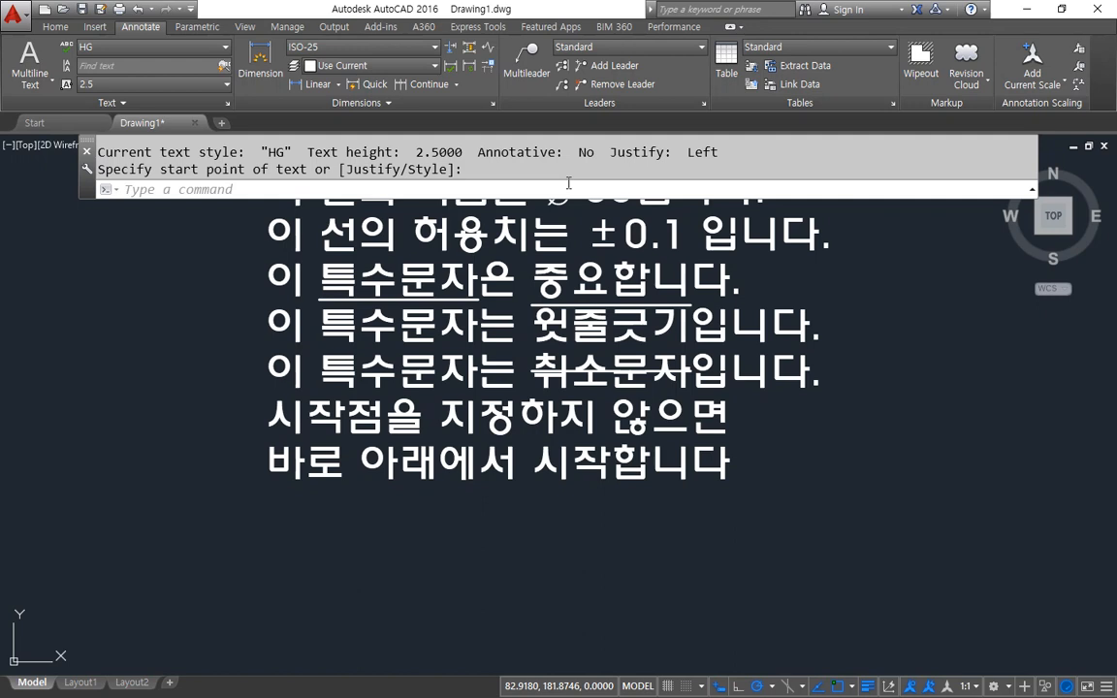
Erase all the single-line text lines from the drawing
left_click(736, 606)
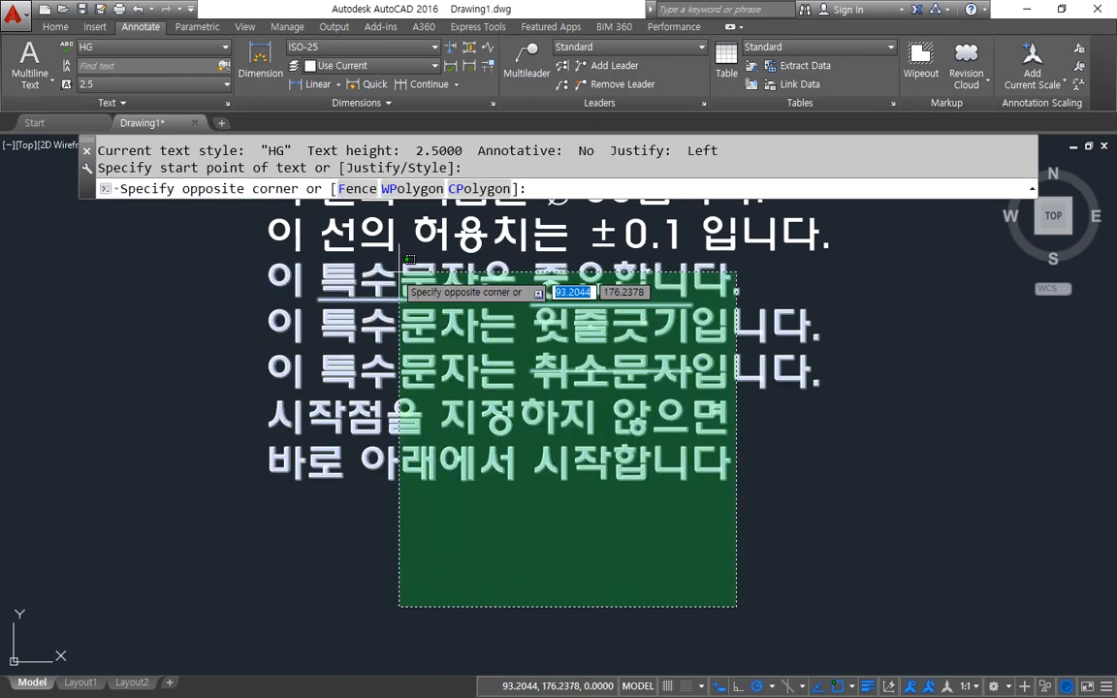
left_click(282, 220)
type("ㄷ")
key("Return")
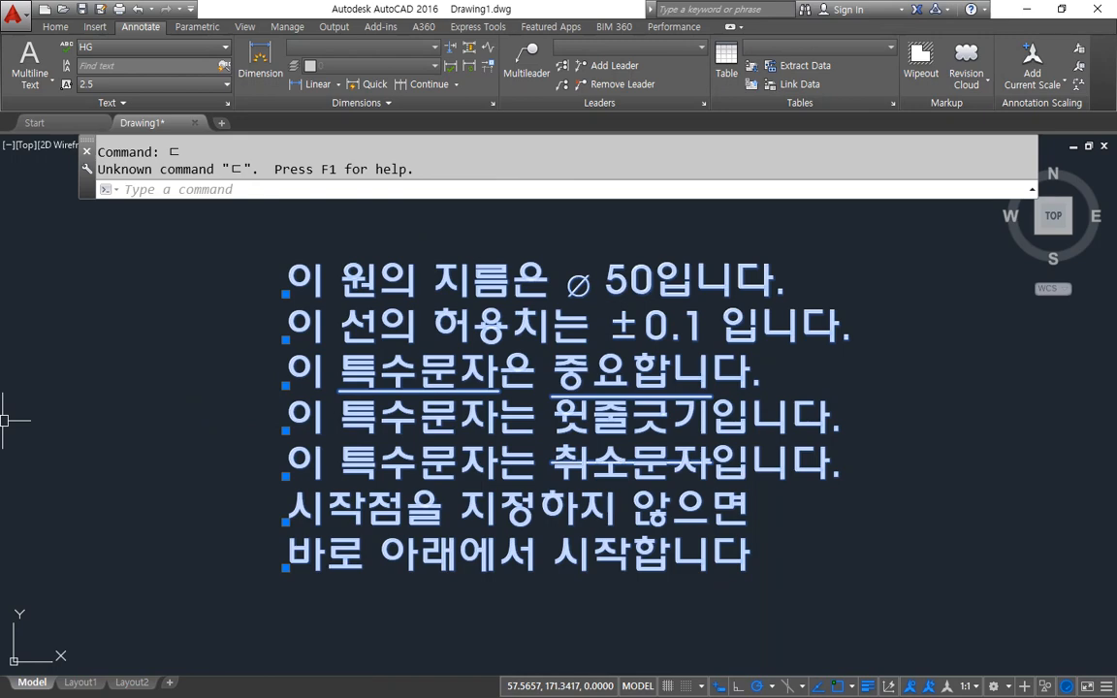
type("e")
key("Return")
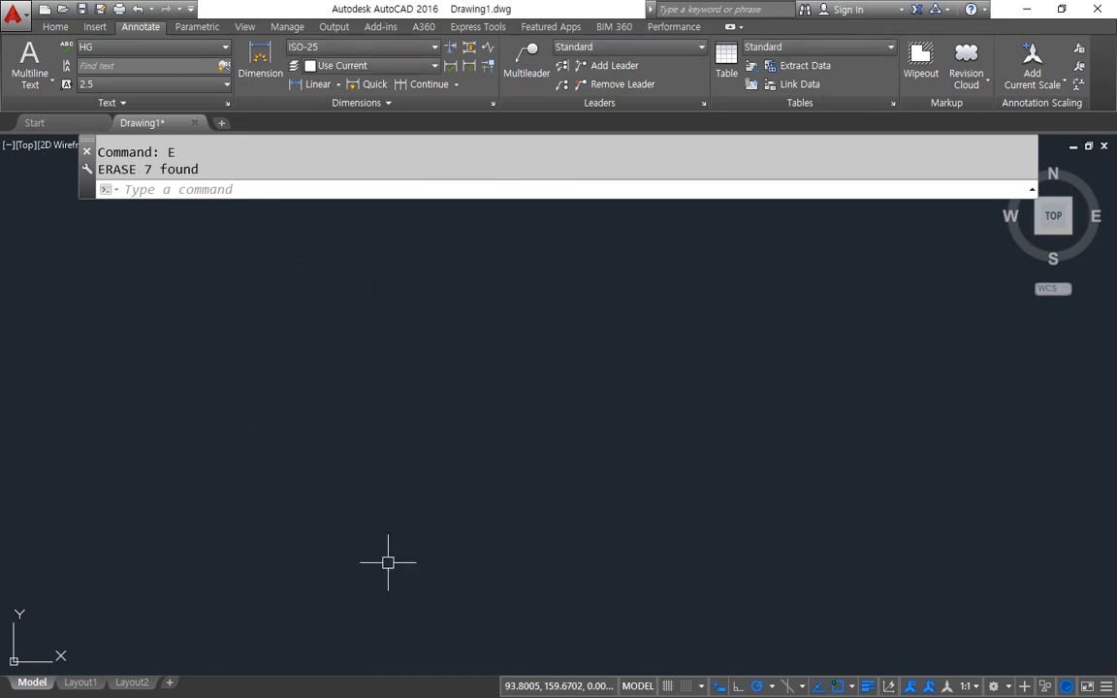
Start multiline text in the empty drawing and define a text box about 49 units wide and 23 units high
type("t")
key("Return")
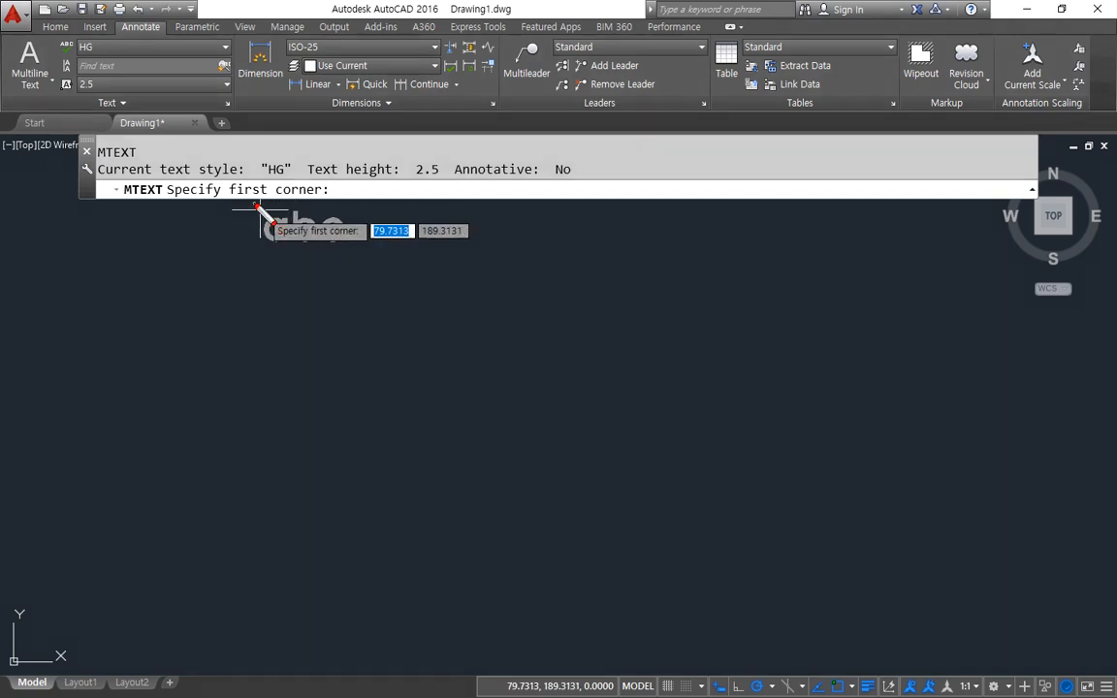
left_click_drag(97, 178, 421, 179)
key("Escape")
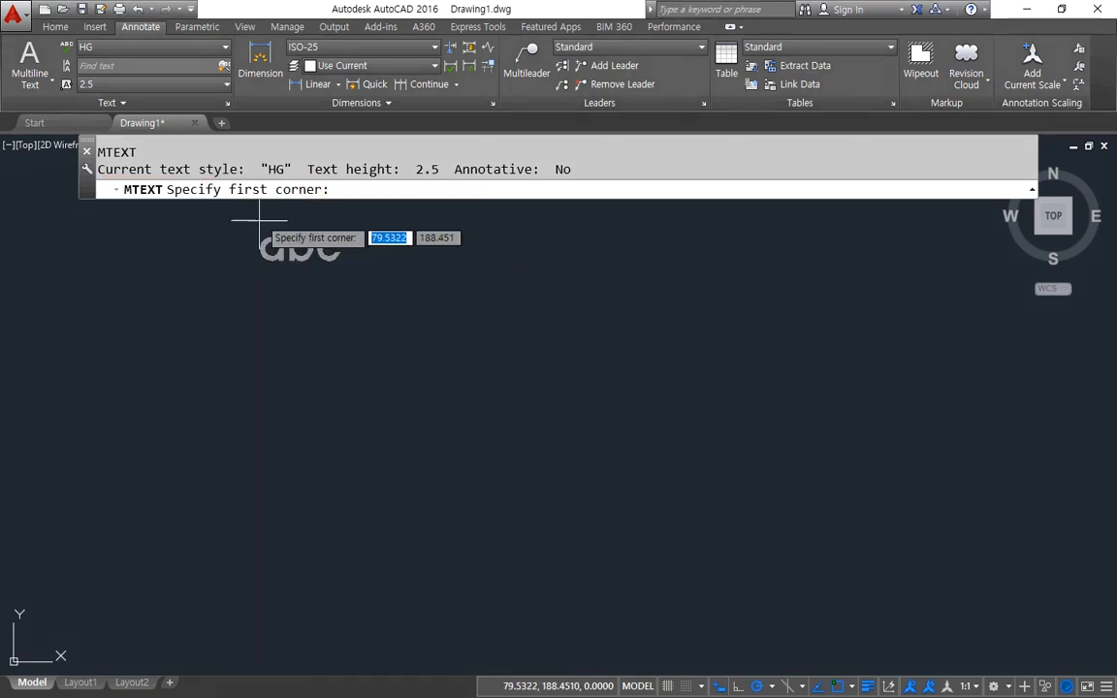
mouse_move(257, 203)
left_mouse_down()
mouse_move(239, 203)
mouse_move(350, 200)
mouse_move(260, 224)
left_mouse_up()
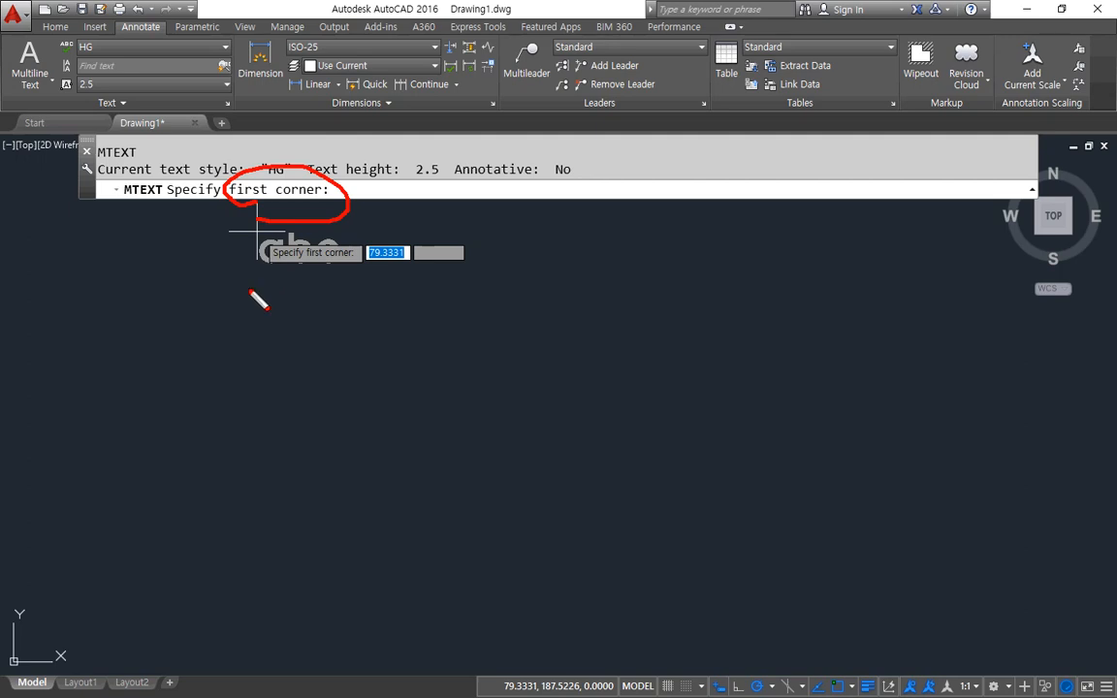
key("Escape")
left_click(224, 251)
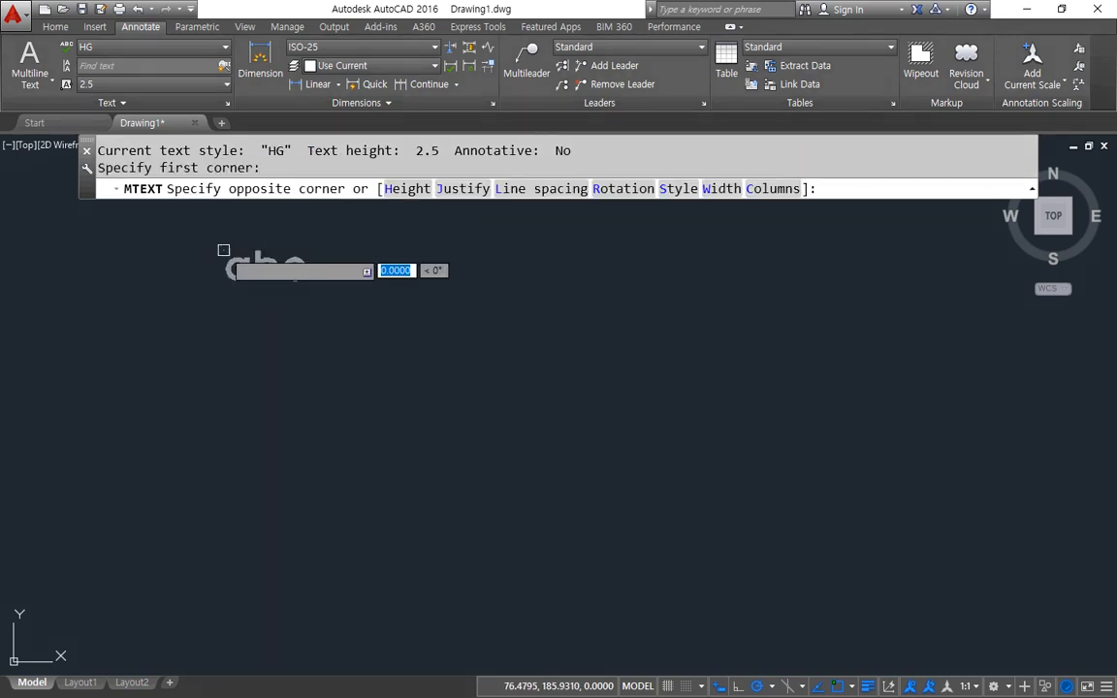
left_click(791, 522)
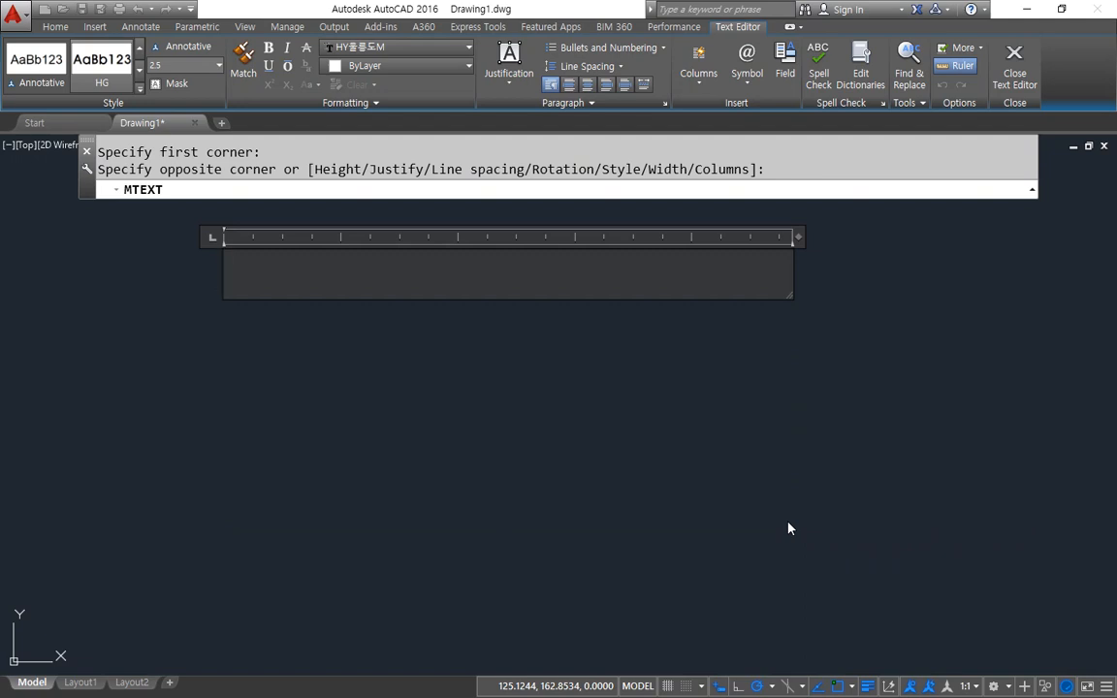
Enter "여러줄 문자쓰기", "한글", "영어" and "한자" on four separate lines of the multiline text
type("여러줄 문")
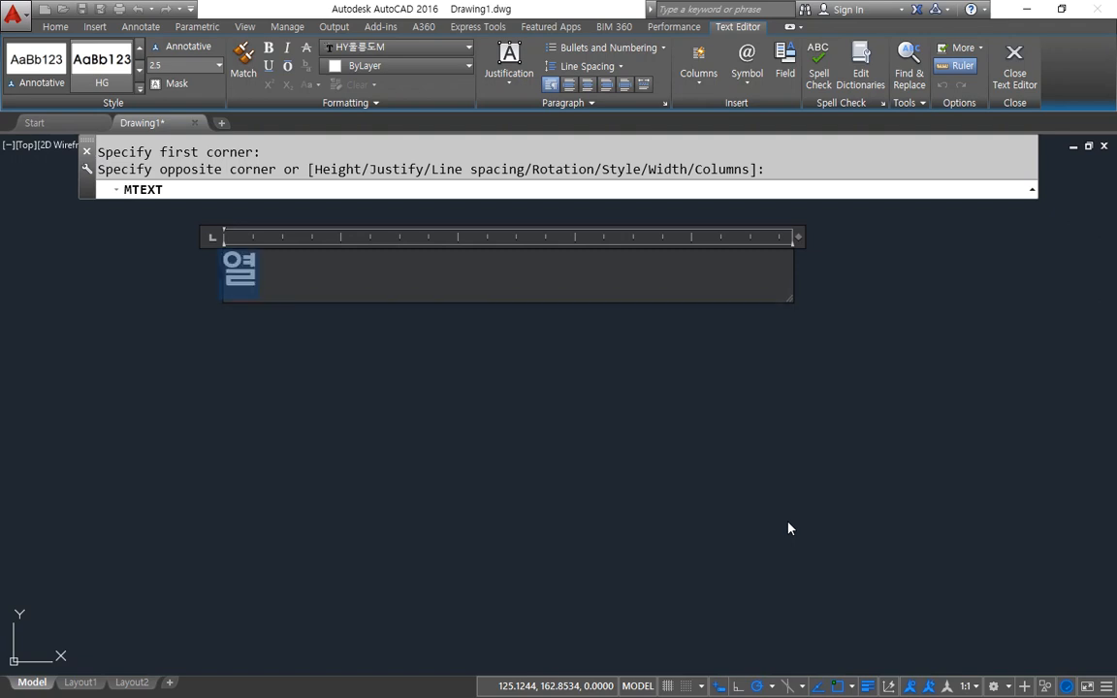
type("자쓰기")
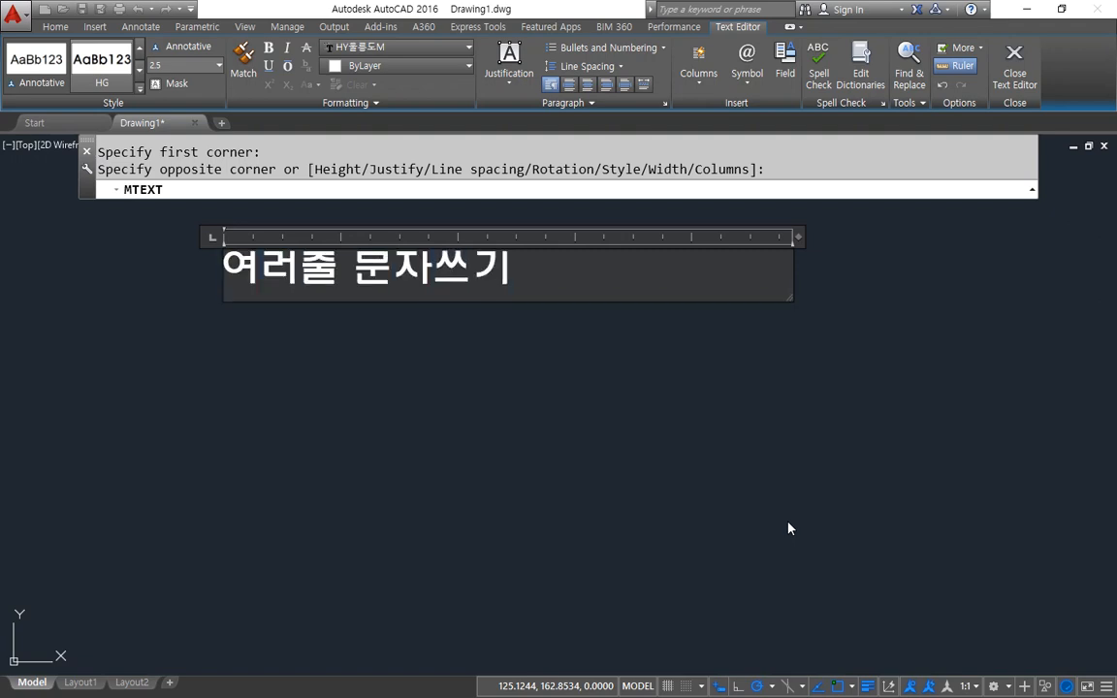
key("Return")
type("하글")
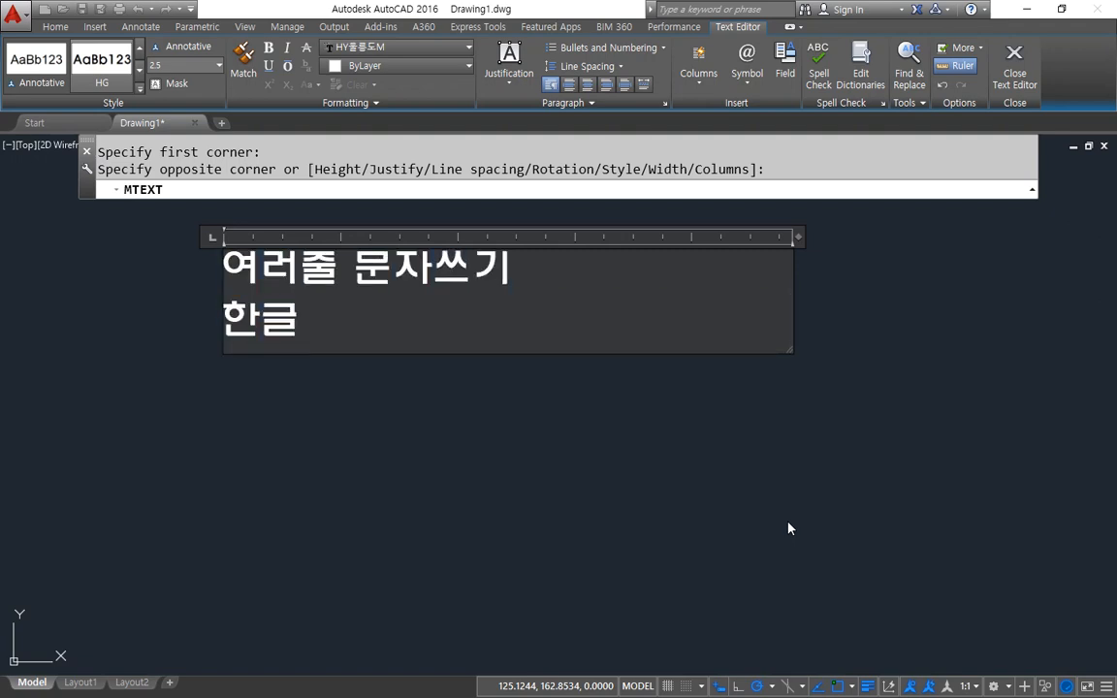
key("Return")
type("영어")
key("Return")
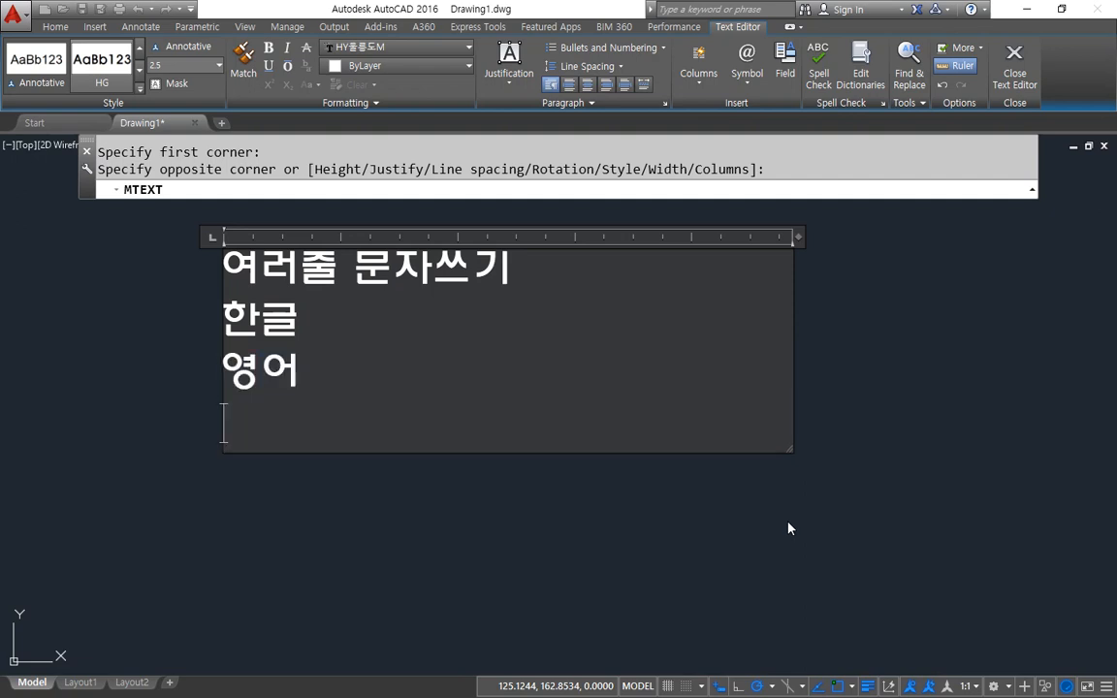
type("한자")
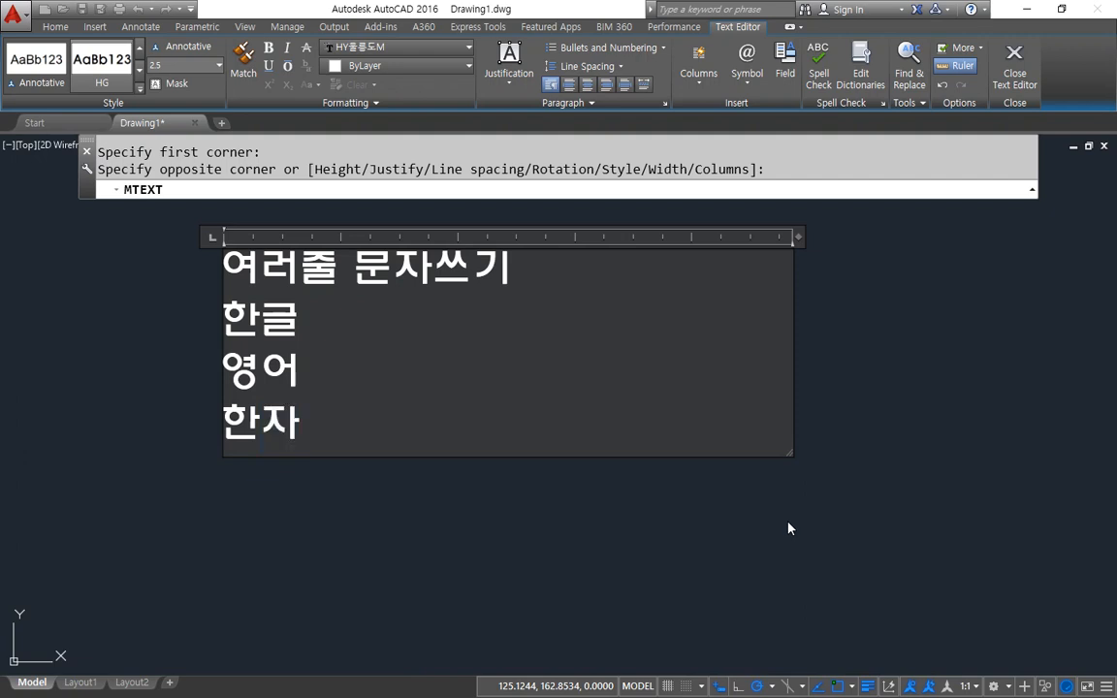
Add three line breaks after "한자" and finish the multiline text
key("Return")
key("Return")
key("Return")
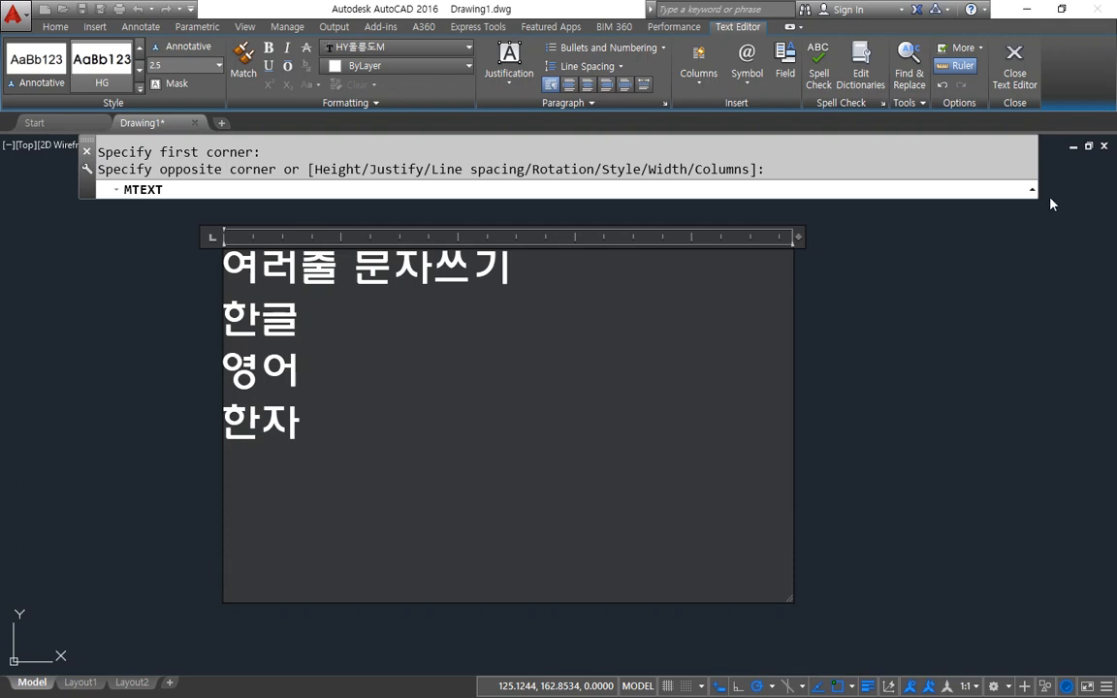
key("ctrl+shift+d")
mouse_move(1021, 124)
left_mouse_down()
mouse_move(976, 101)
mouse_move(1014, 27)
mouse_move(1044, 89)
mouse_move(986, 104)
mouse_move(1045, 41)
mouse_move(1035, 112)
mouse_move(1014, 115)
left_mouse_up()
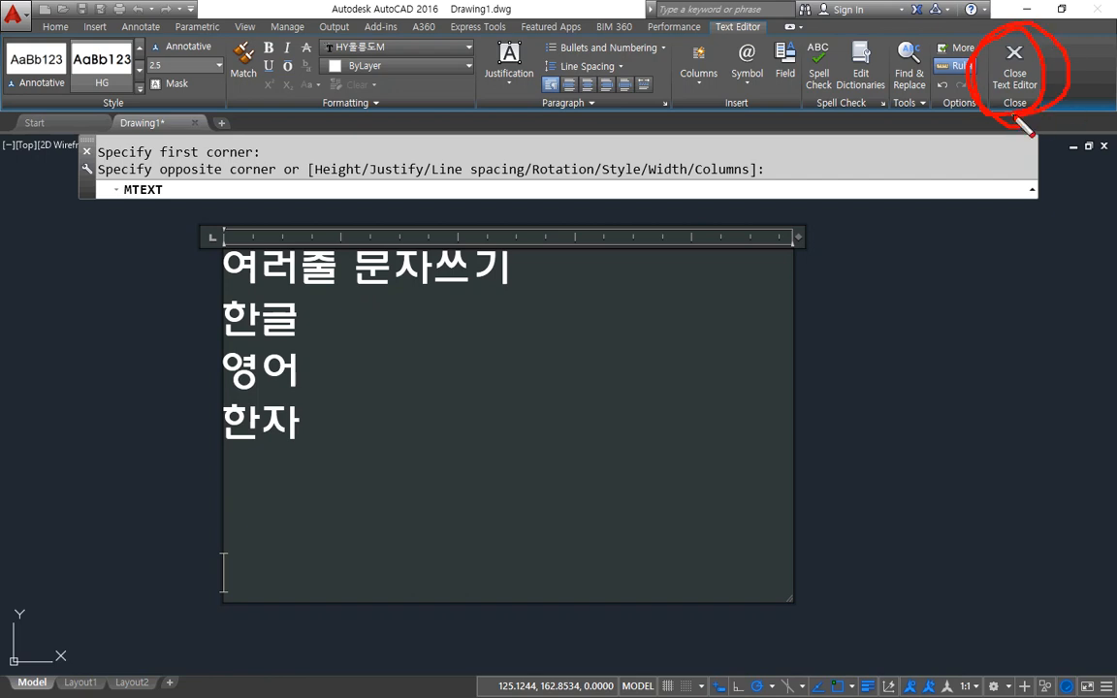
key("Escape")
left_click(1014, 76)
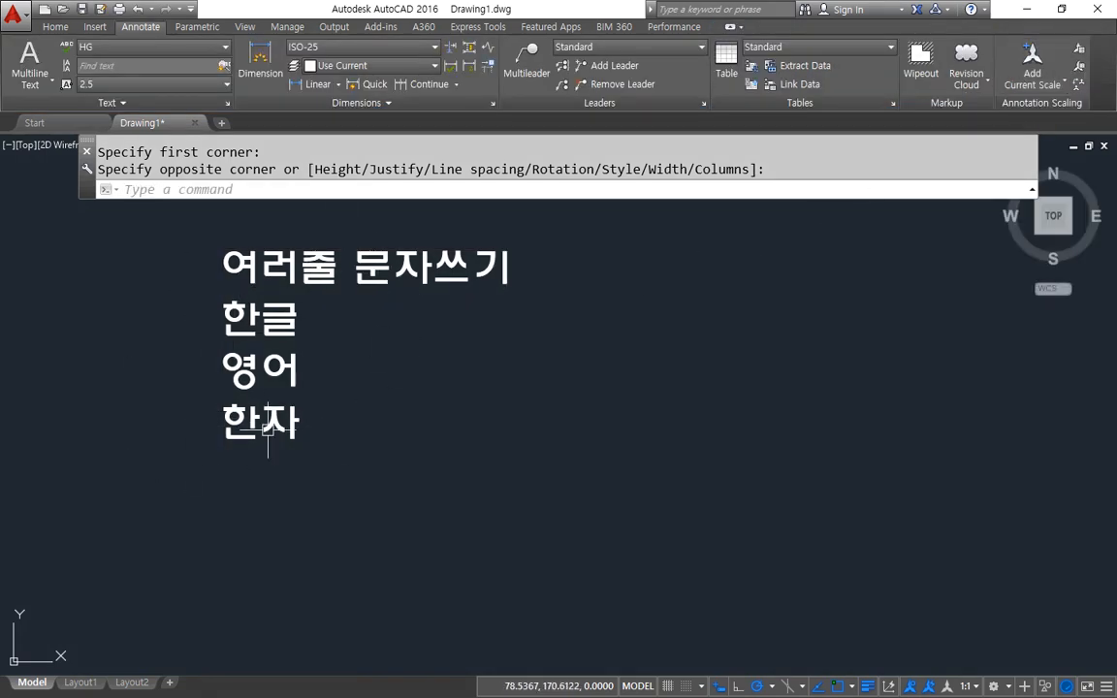
Select the four-line multiline text object and open its contents for editing
left_click(393, 299)
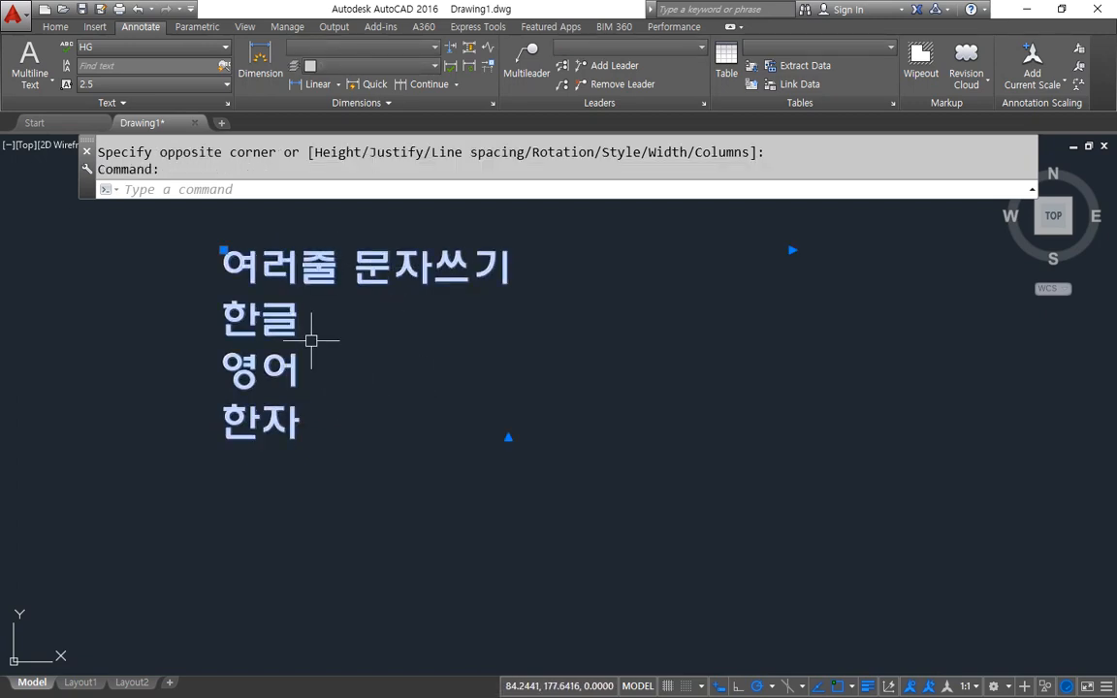
mouse_move(179, 237)
left_mouse_down()
mouse_move(428, 518)
mouse_move(281, 257)
mouse_move(189, 302)
mouse_move(181, 321)
left_mouse_up()
key("Escape")
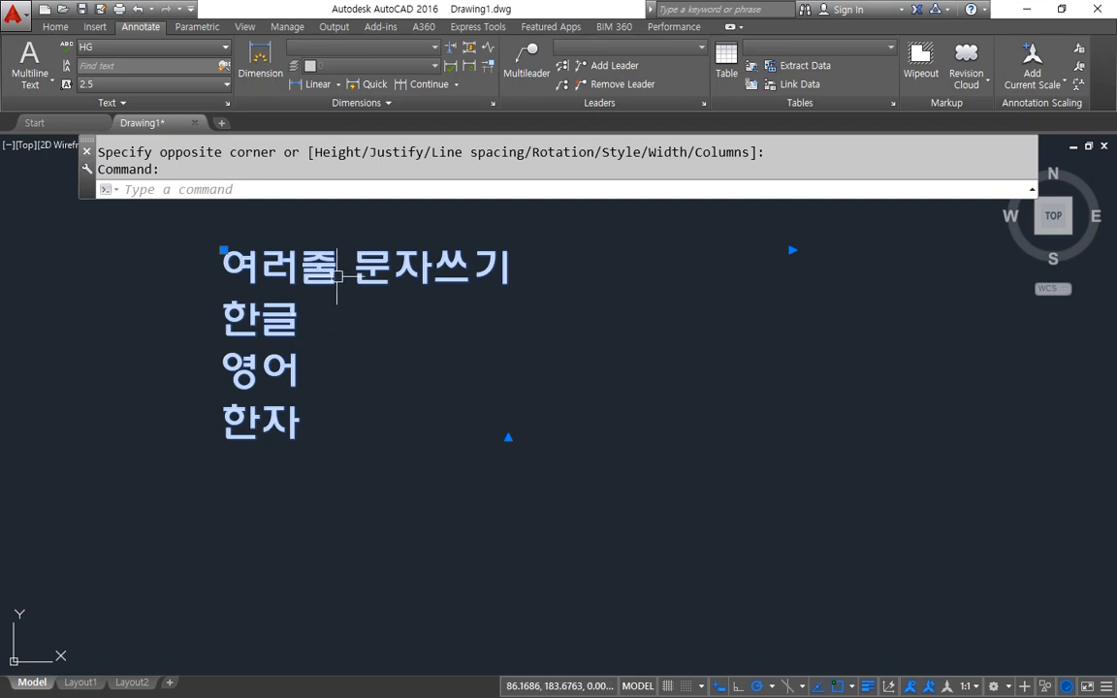
double_click(316, 295)
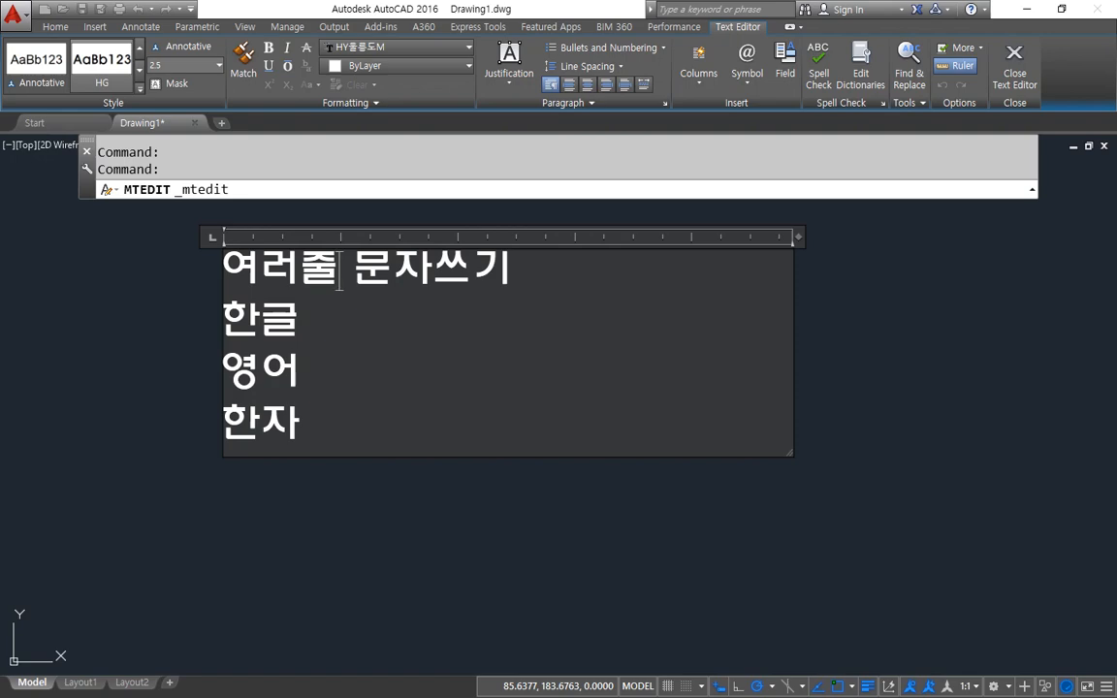
Switch to the Notepad notes and append " - 더블클릭" to the "textEDit (글씨 수정명령)" line
key("alt+Tab")
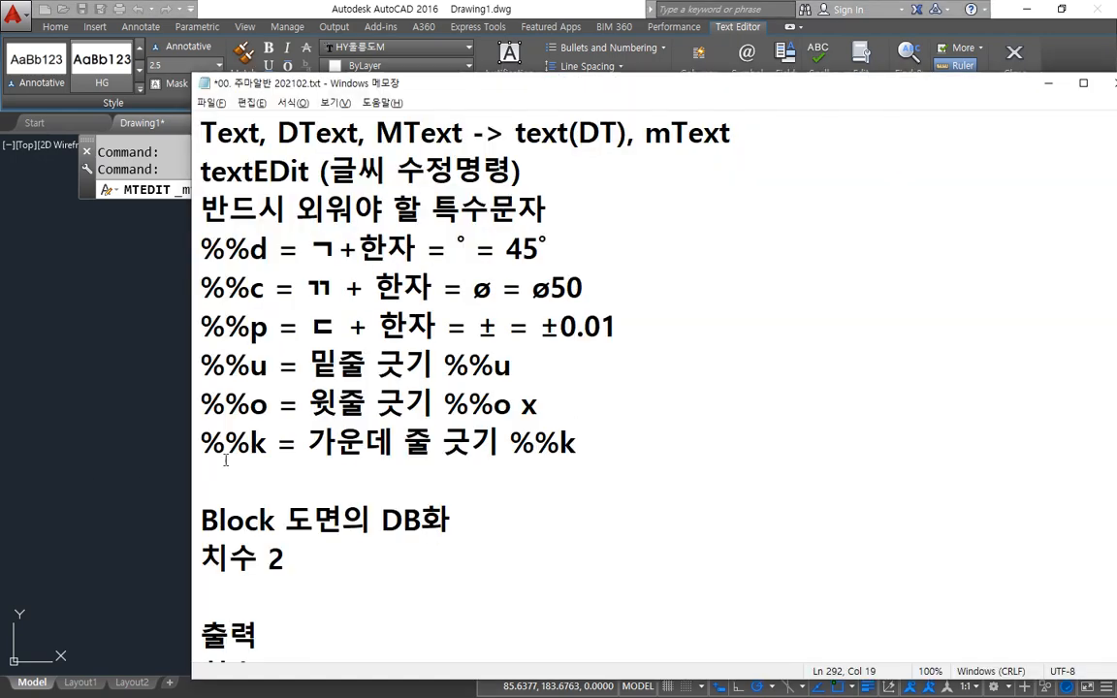
scroll(340, 429, "down", 1)
scroll(354, 420, "up", 8)
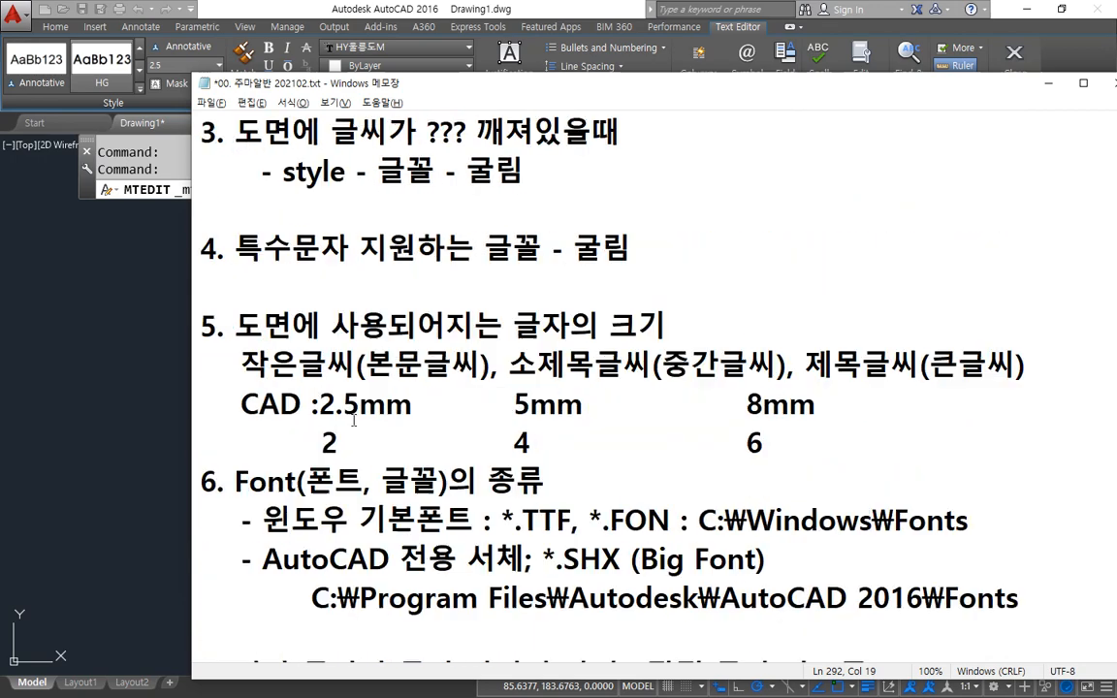
scroll(354, 420, "down", 6)
left_click_drag(202, 360, 626, 367)
left_click(572, 364)
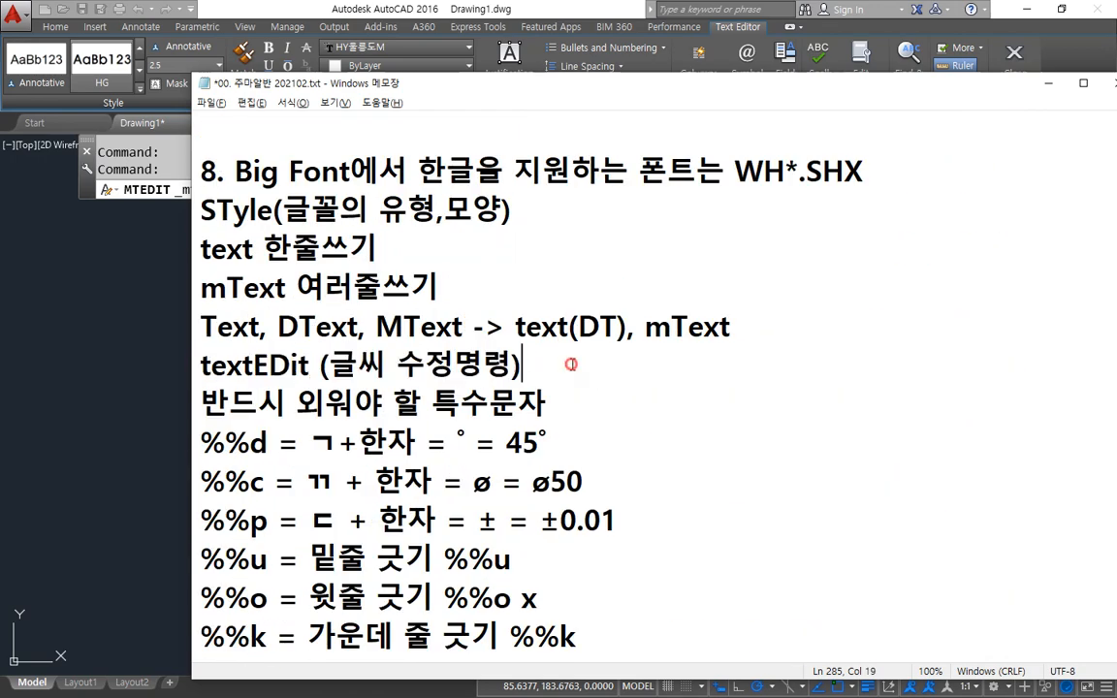
type("-더")
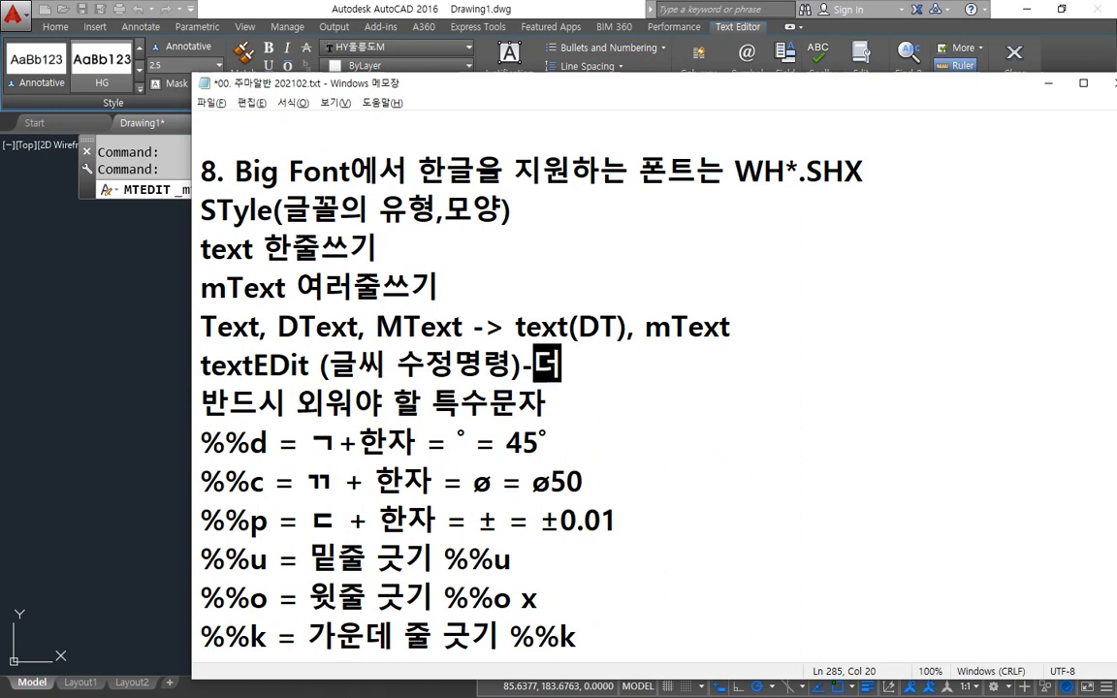
type("블클릭")
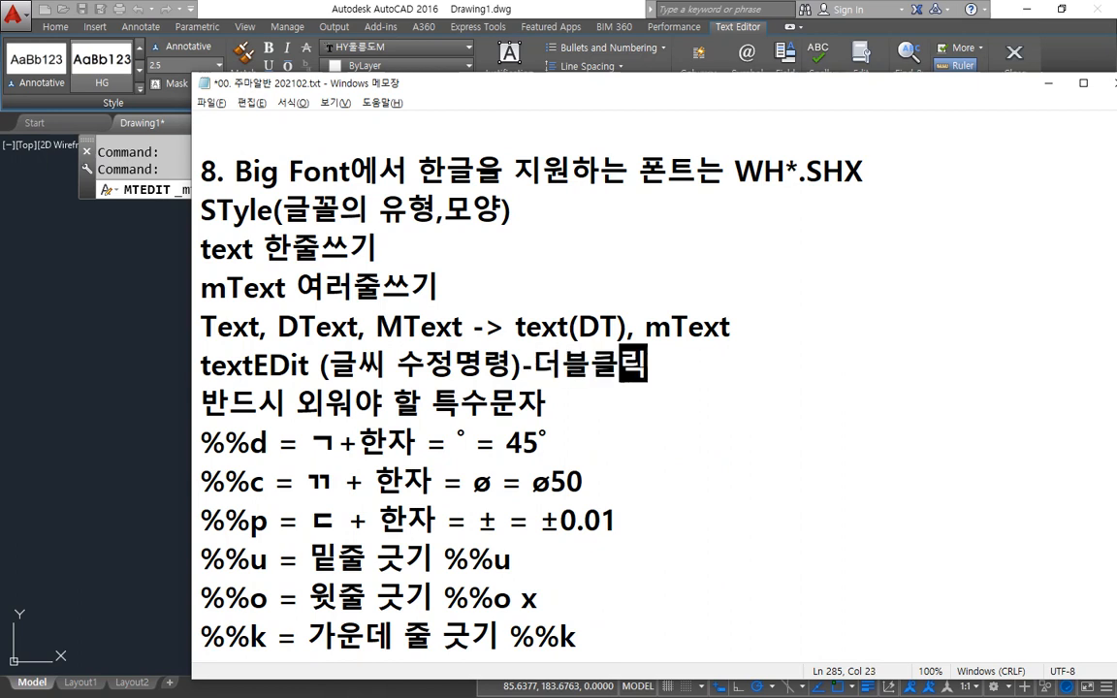
key("Left")
key("Left")
key("Left")
key("Right")
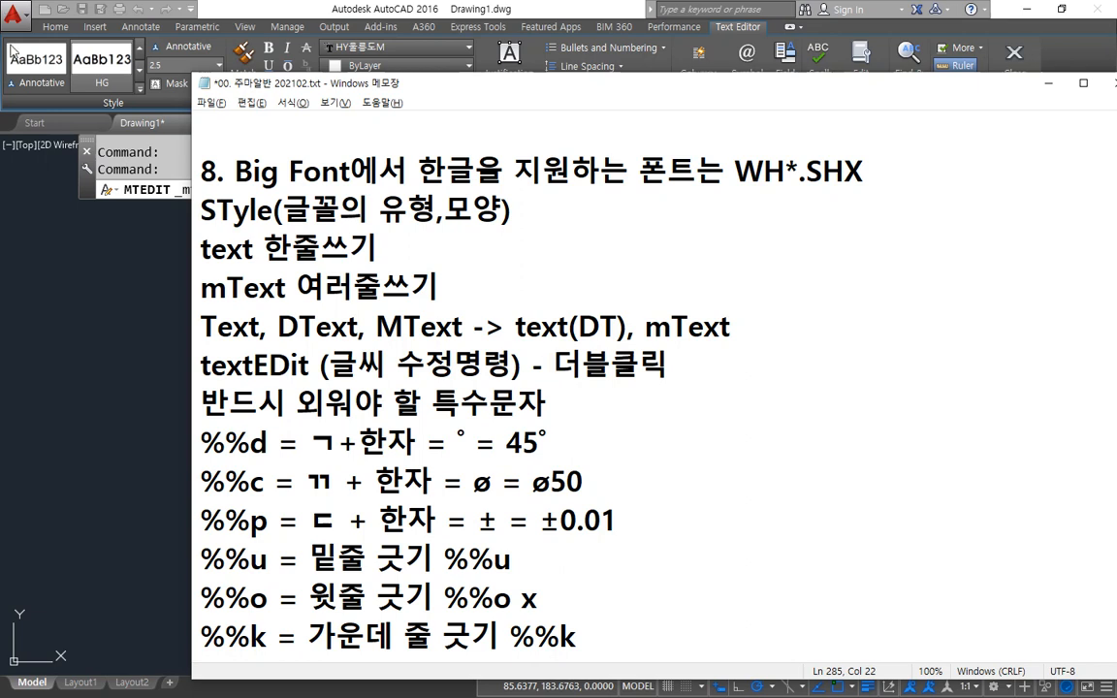
Switch back to AutoCAD and change the text style to Standard with the "여러줄 문자쓰기" line selected
key("alt+Tab")
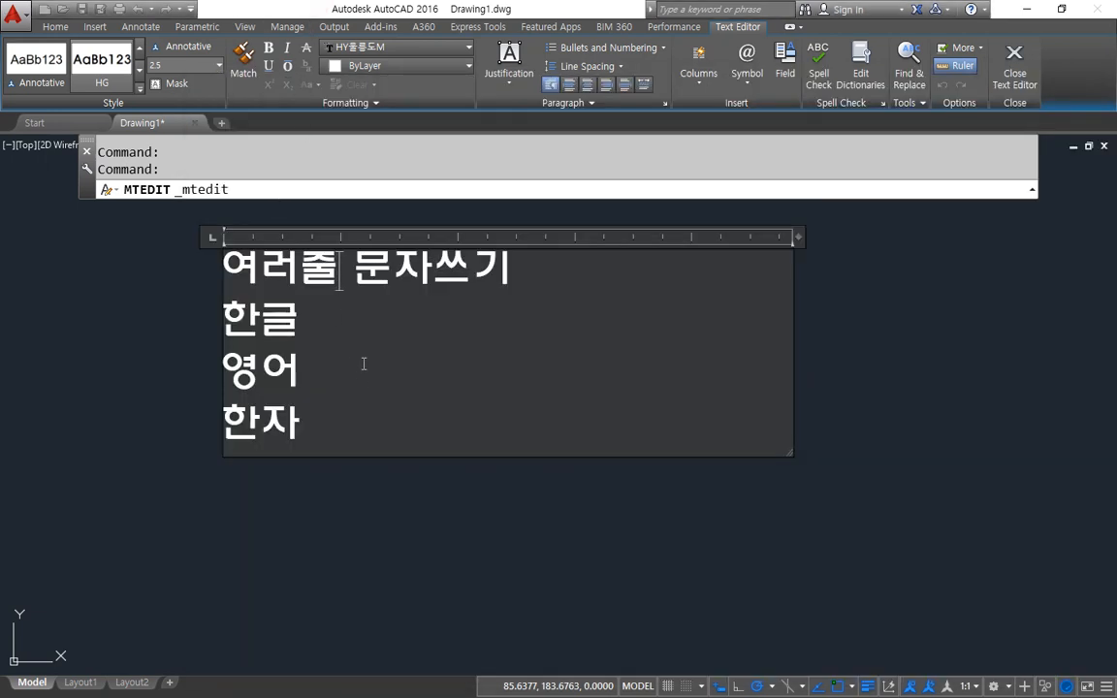
left_click_drag(509, 277, 224, 257)
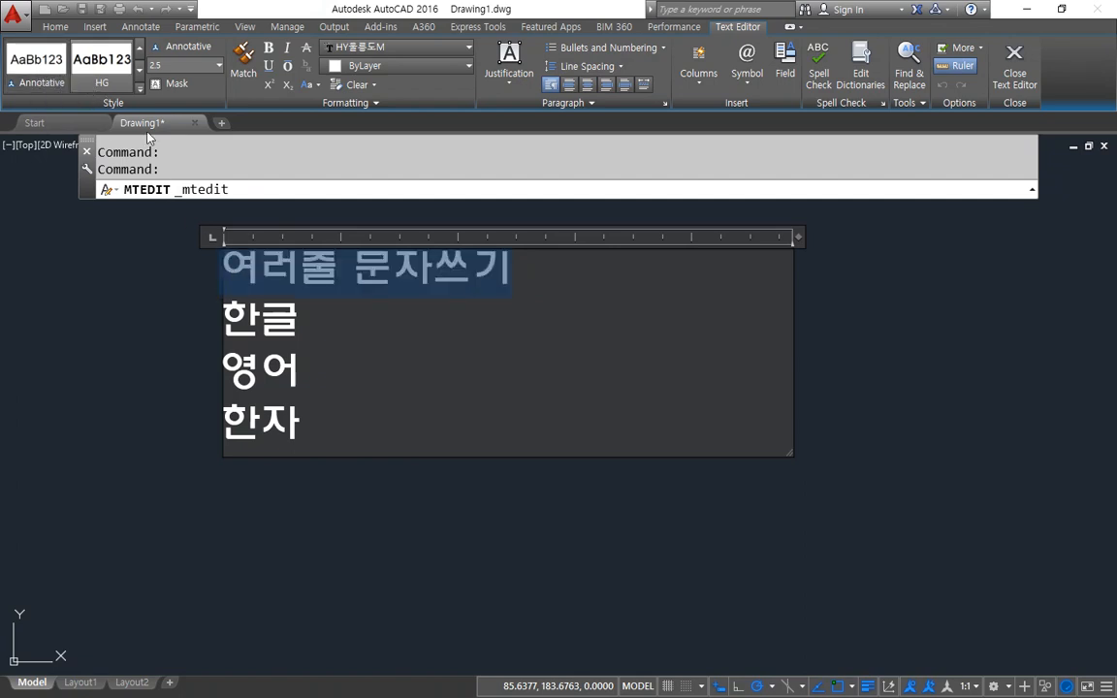
left_click(140, 89)
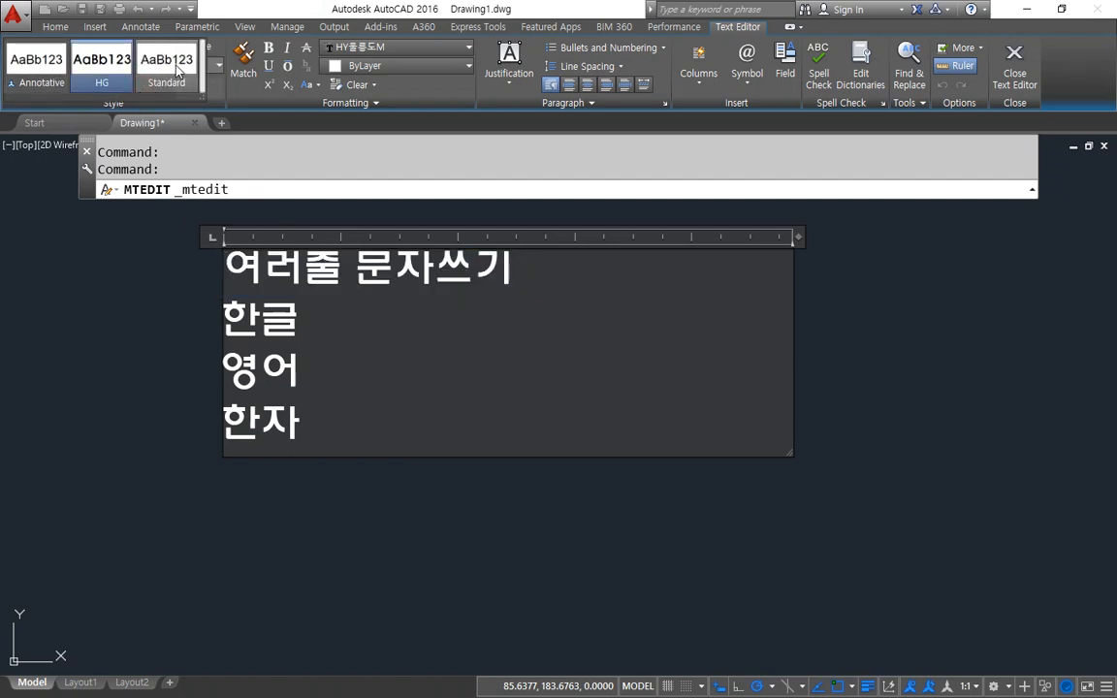
left_click(177, 69)
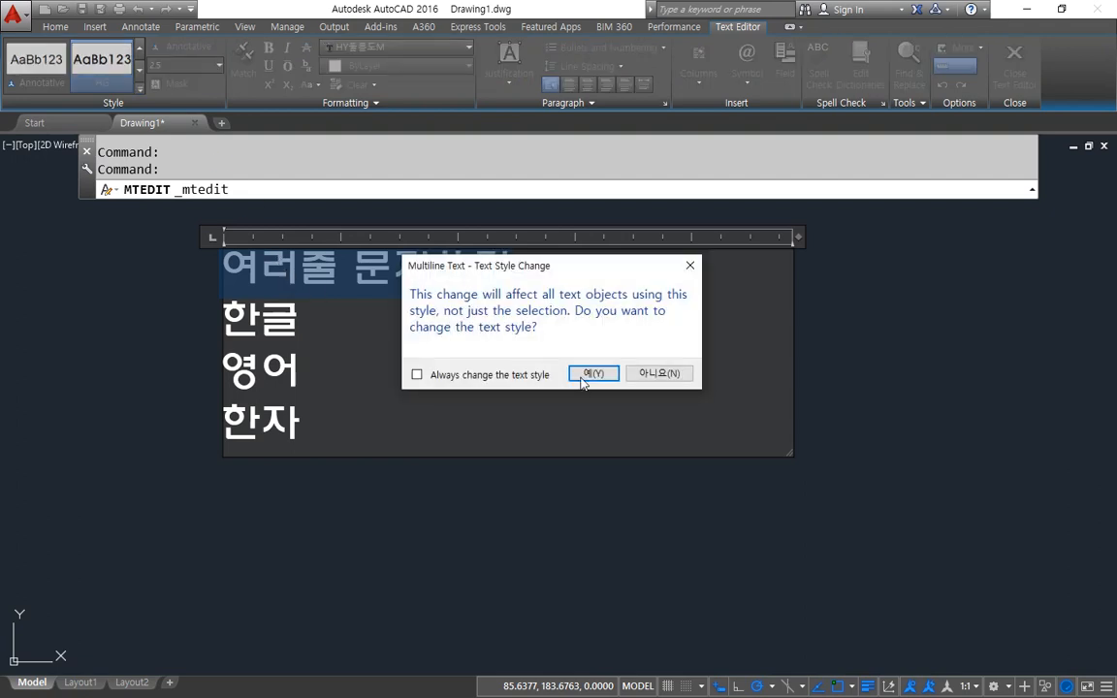
left_click(583, 373)
Set the text height of the "여러줄 문자쓰기" line to 5
left_click_drag(525, 276, 215, 243)
left_click(178, 63)
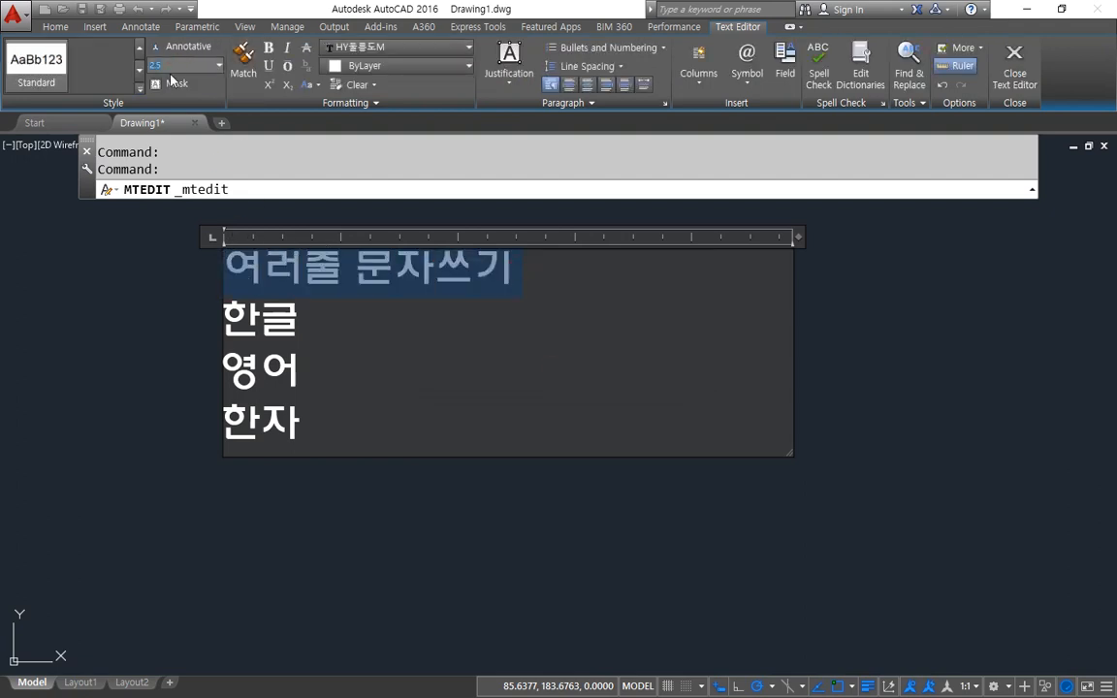
key("Return")
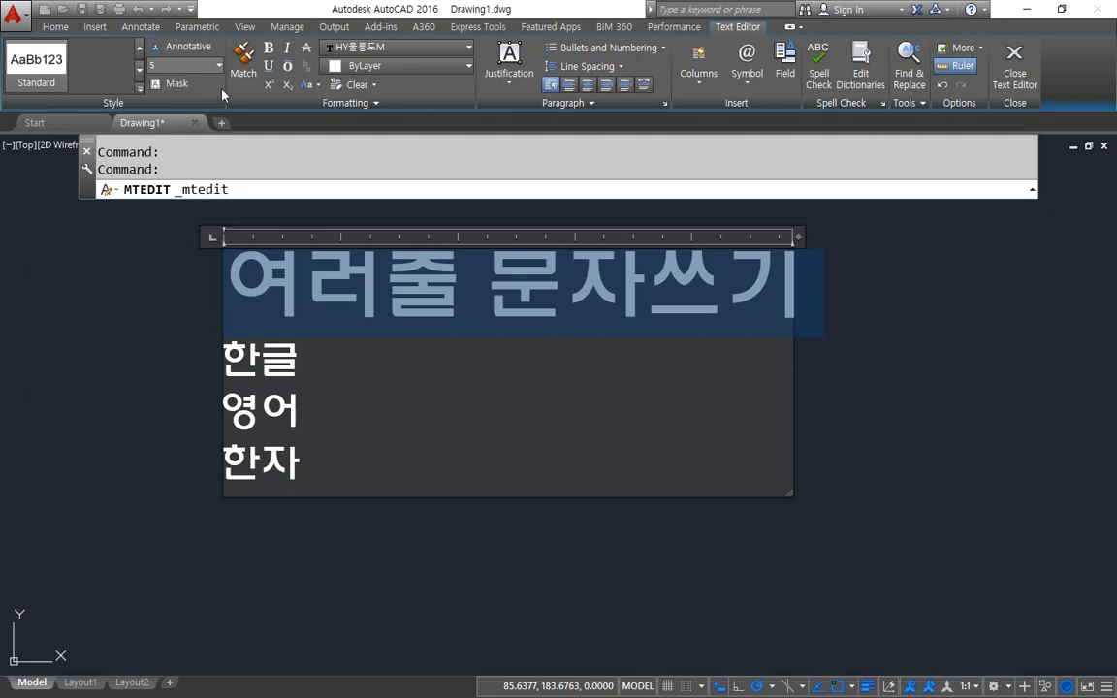
Try bold, italic, strikethrough, underline and overline on the "여러줄 문자쓰기" line, turning each one off again
left_click(268, 48)
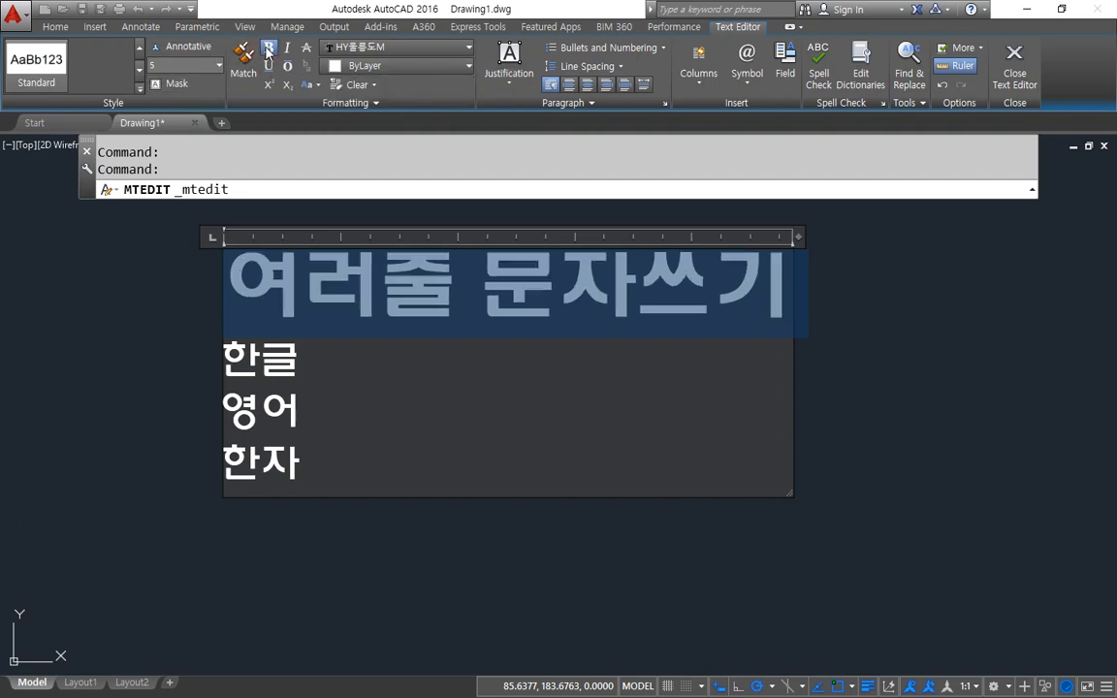
left_click(287, 47)
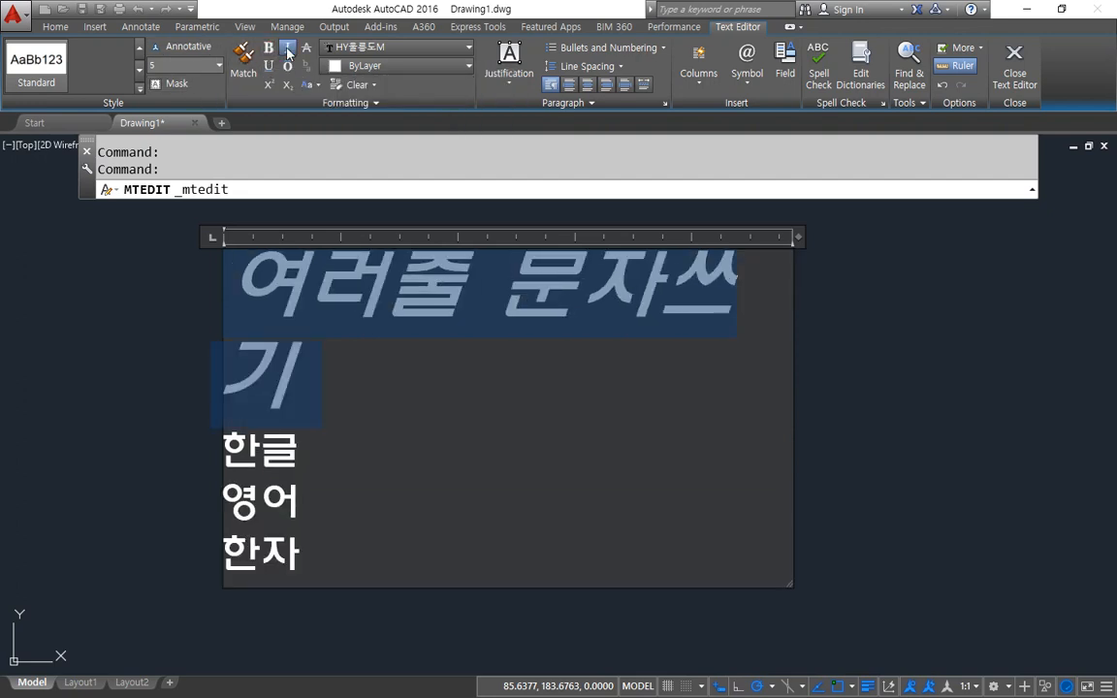
left_click(287, 48)
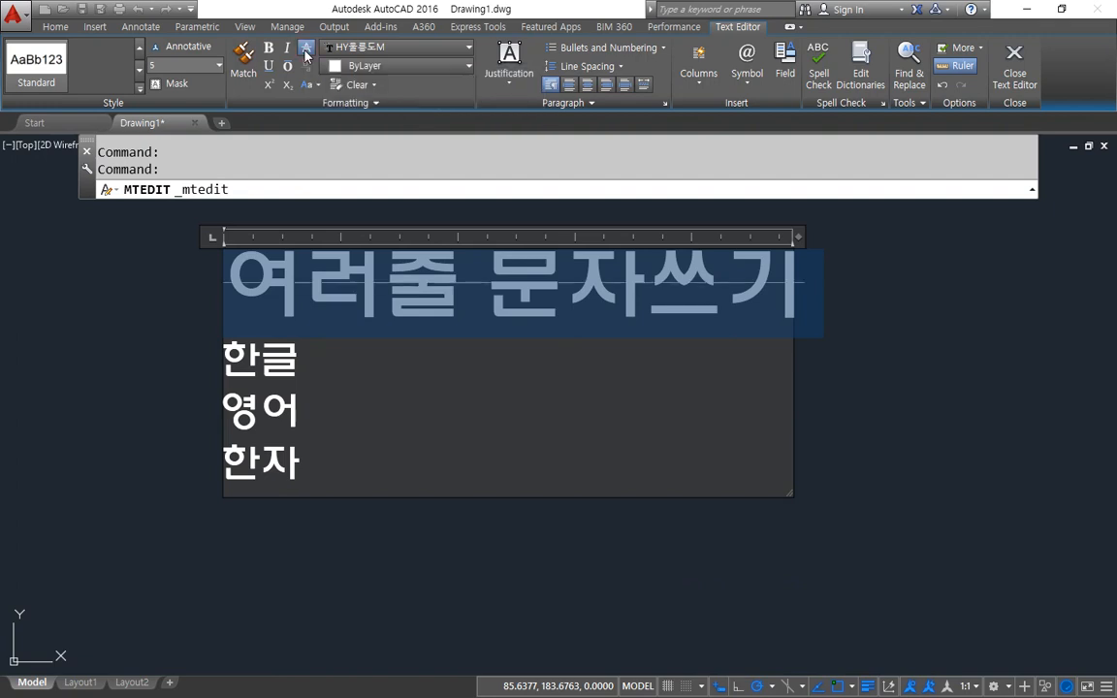
left_click(304, 51)
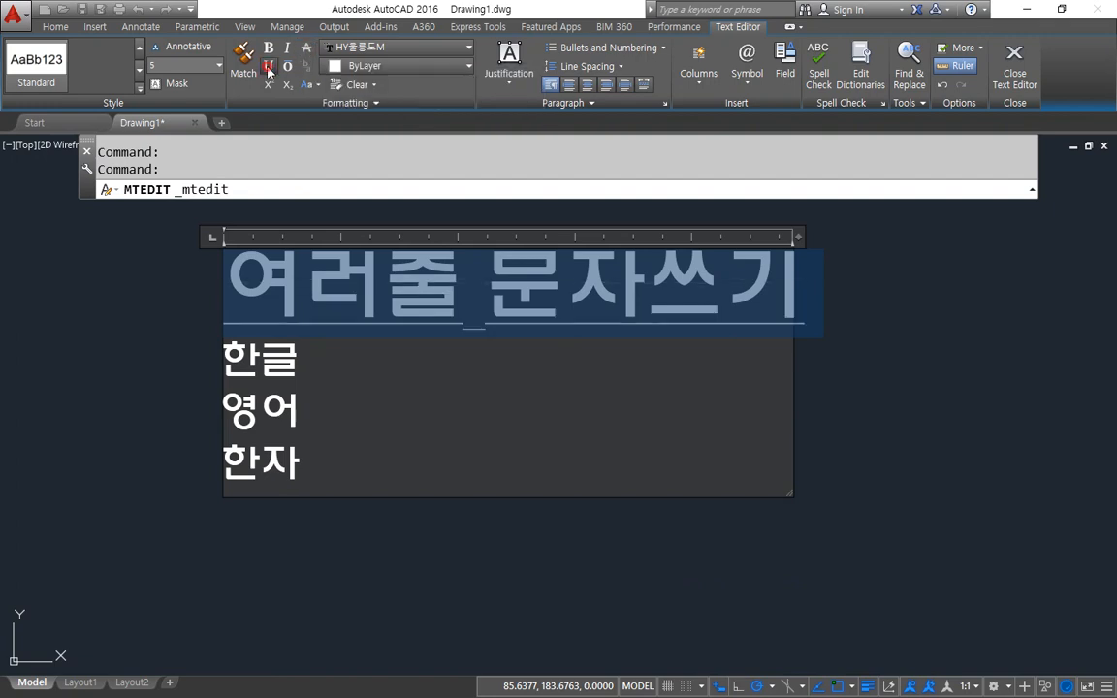
left_click(304, 50)
left_click(287, 66)
left_click(287, 68)
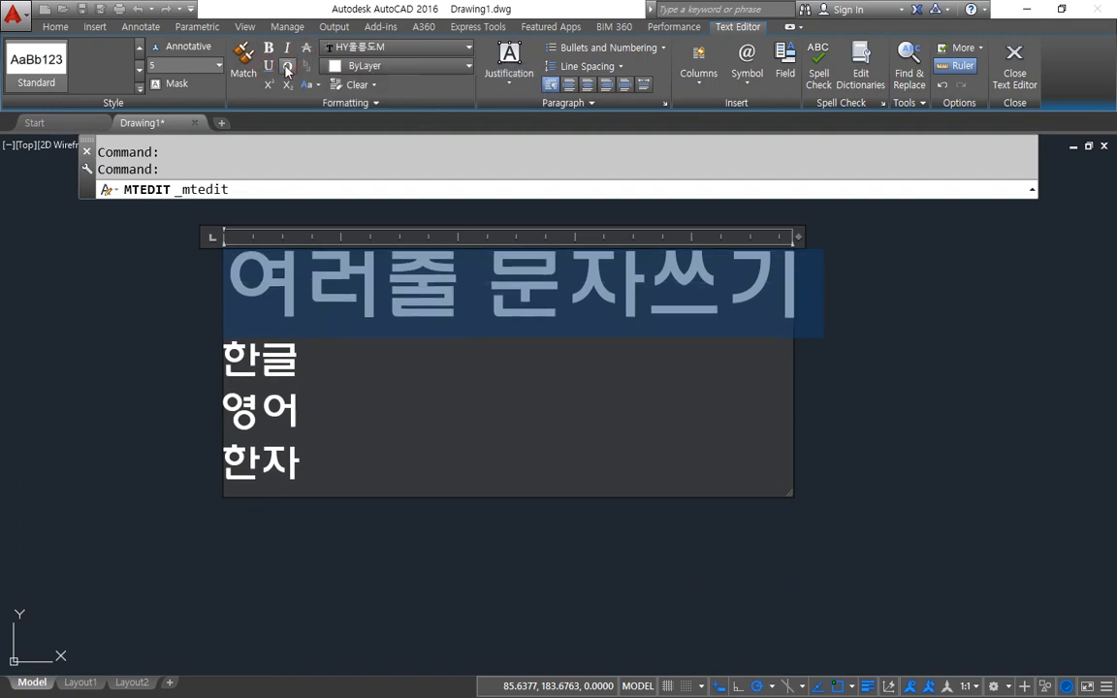
Change the font of the "여러줄 문자쓰기" line to 굴림
left_click(444, 48)
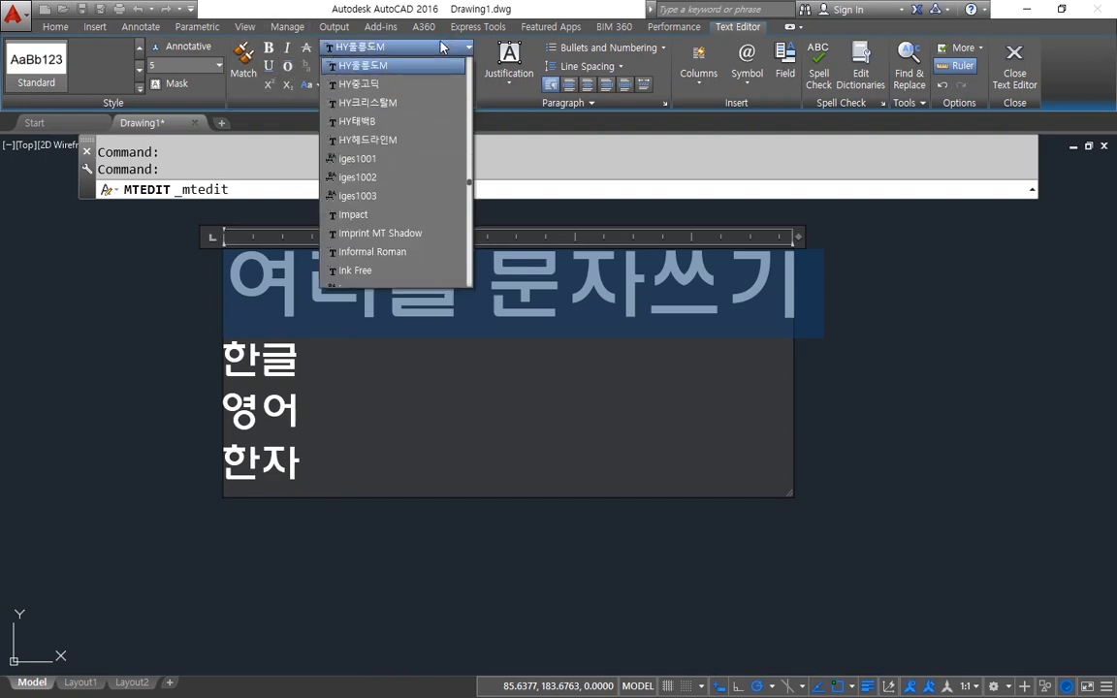
scroll(369, 179, "up", 6)
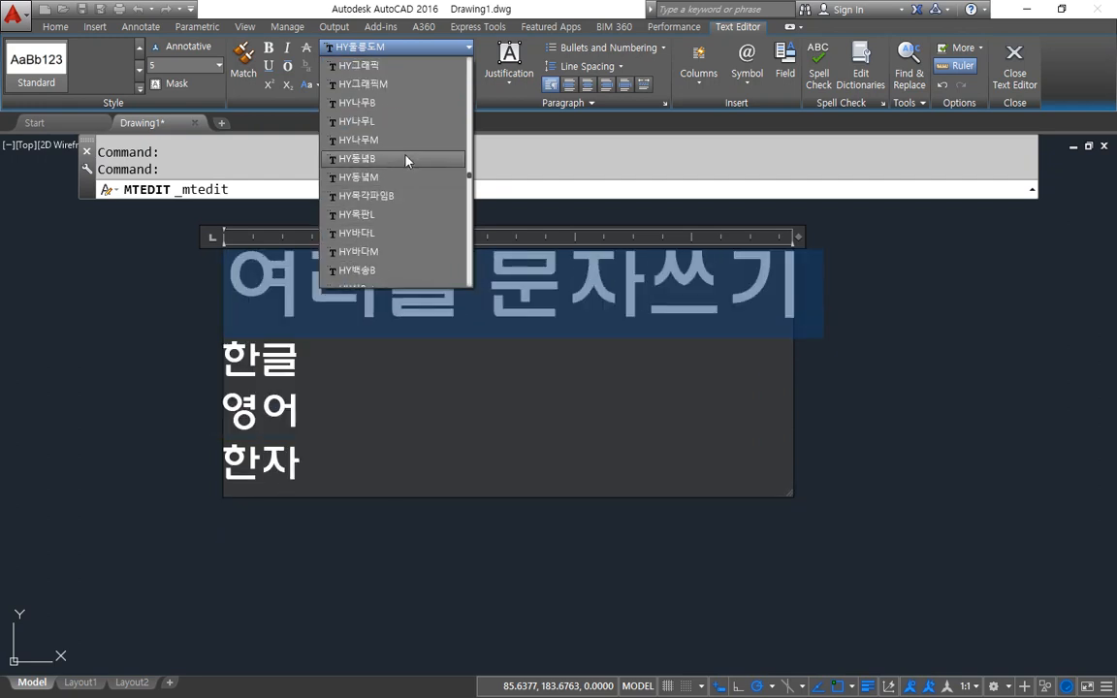
scroll(406, 140, "up", 3)
left_click(412, 47)
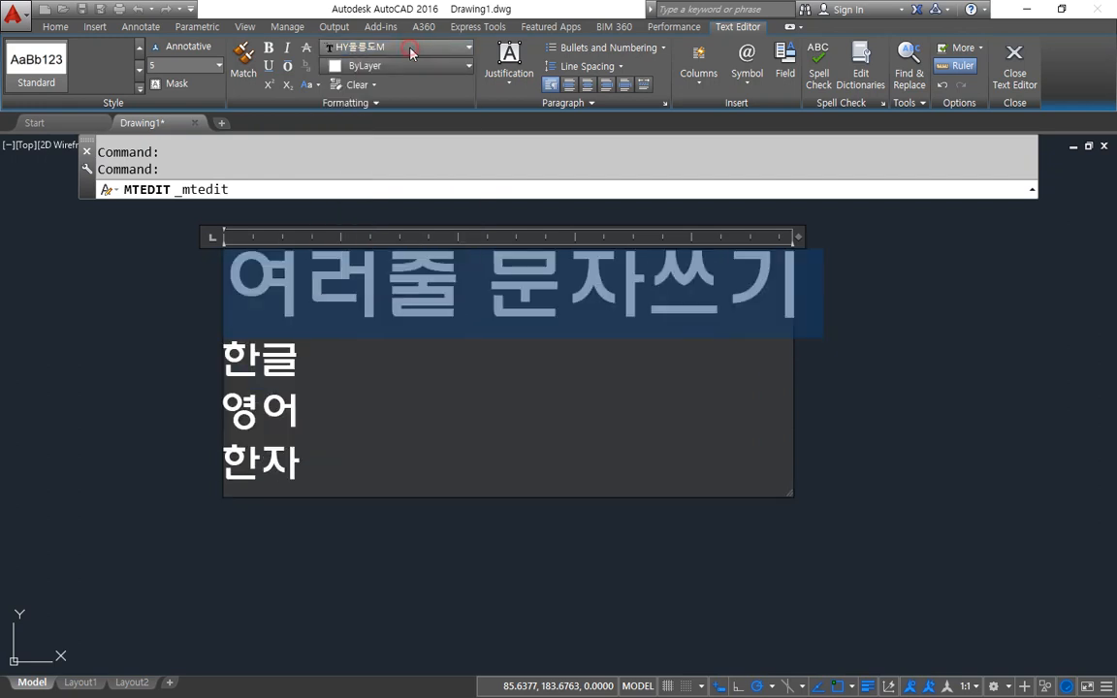
left_click(412, 49)
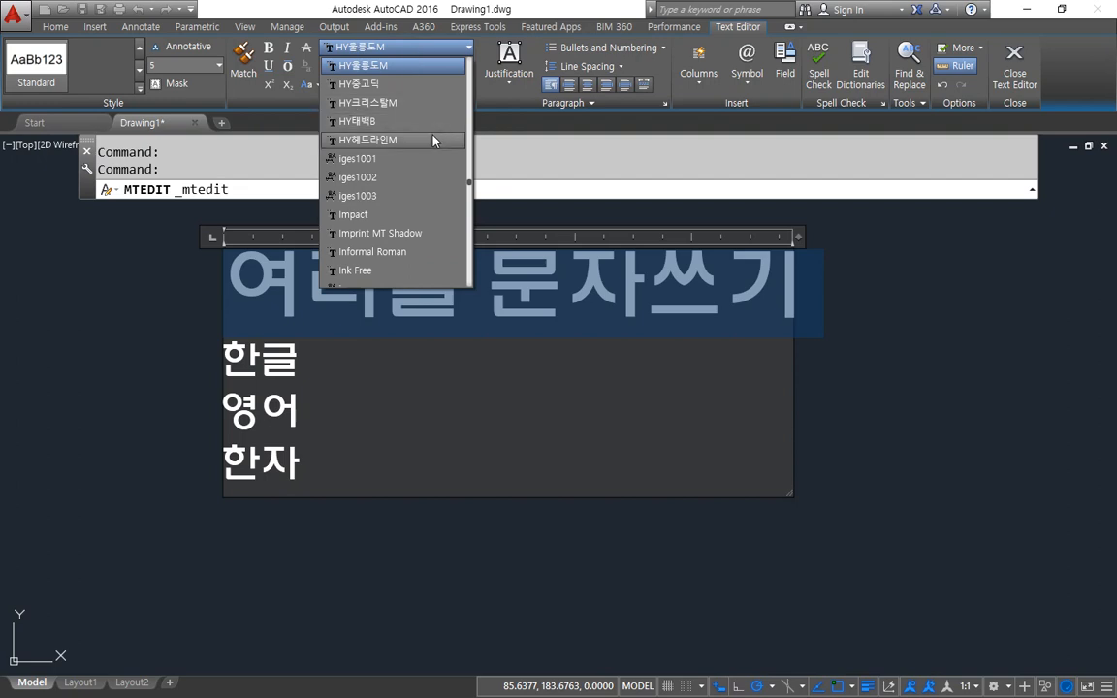
left_click(393, 233)
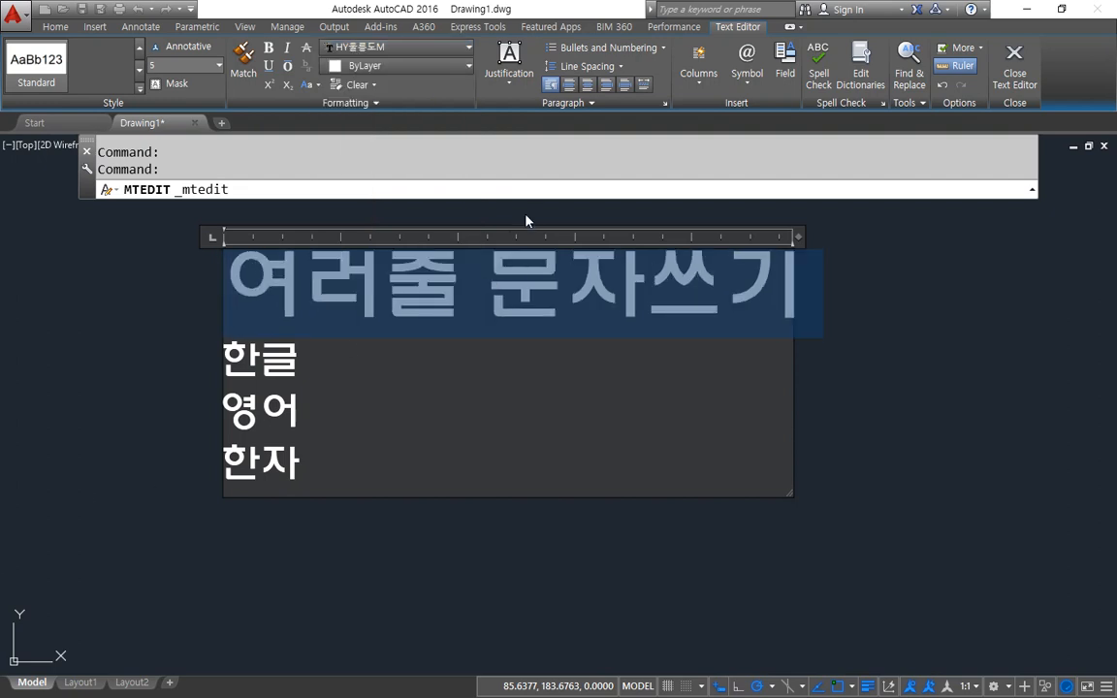
left_click(407, 48)
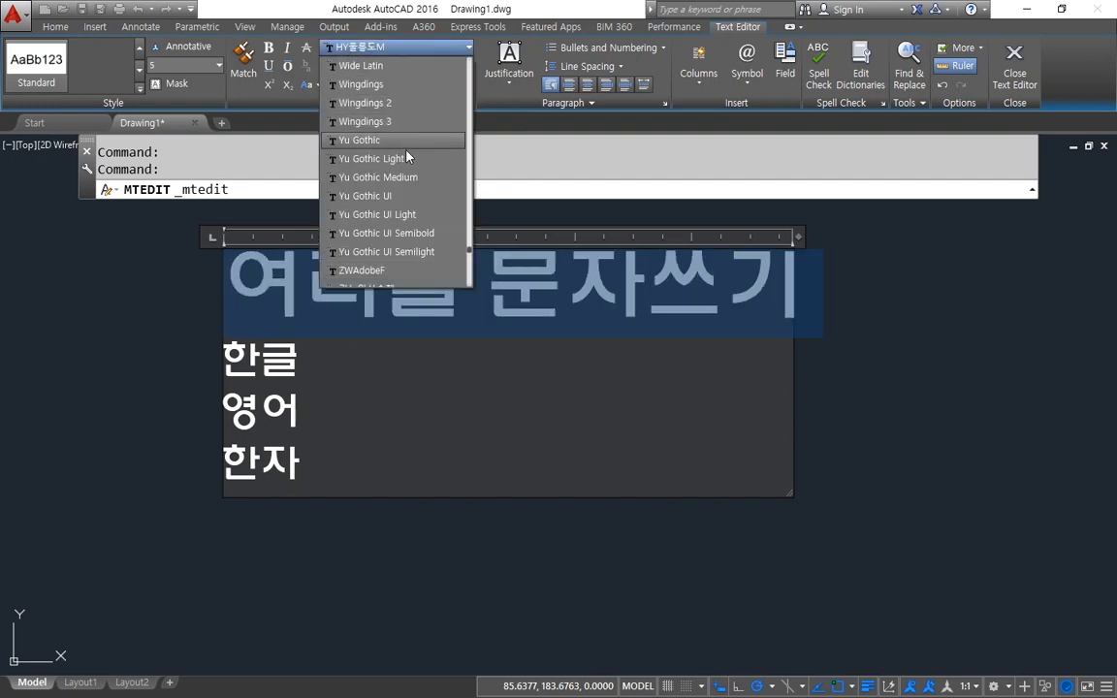
scroll(407, 160, "down", 3)
left_click(374, 200)
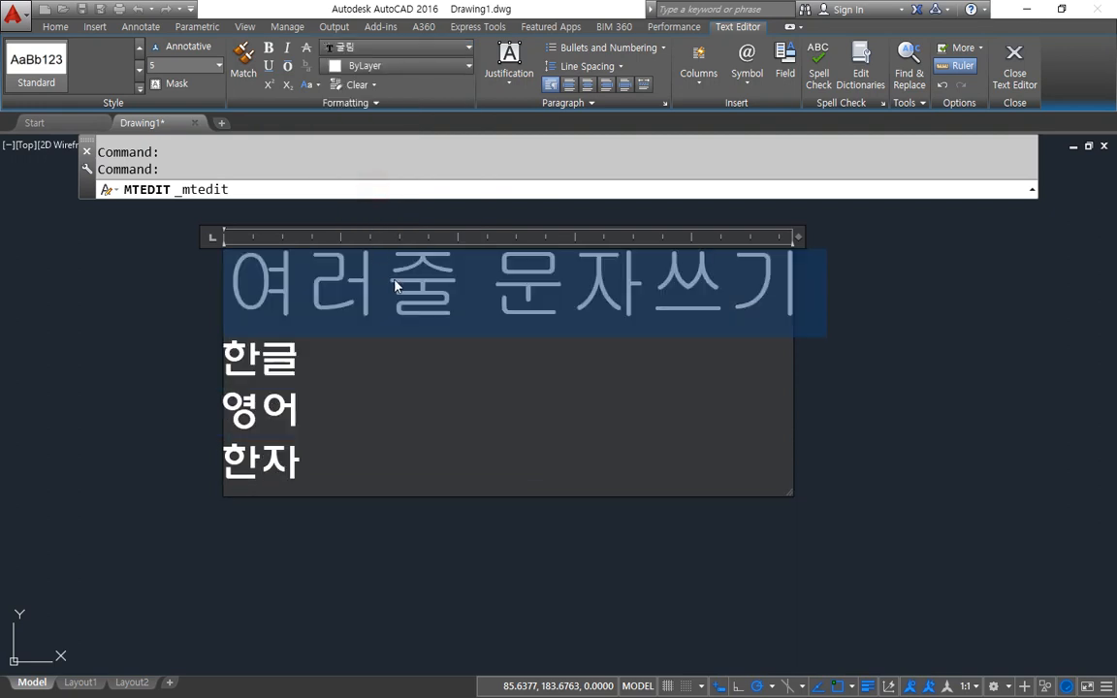
Set the text height of the "여러줄 문자쓰기" line to 3
left_click(423, 318)
left_click_drag(783, 292, 229, 292)
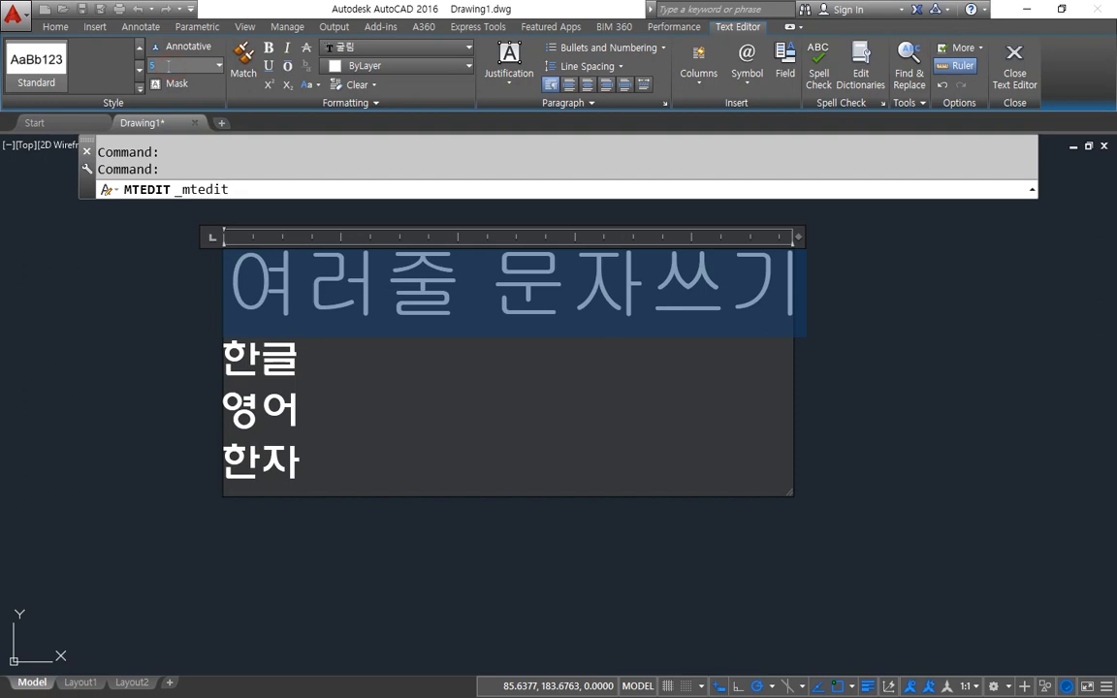
type("3")
key("Return")
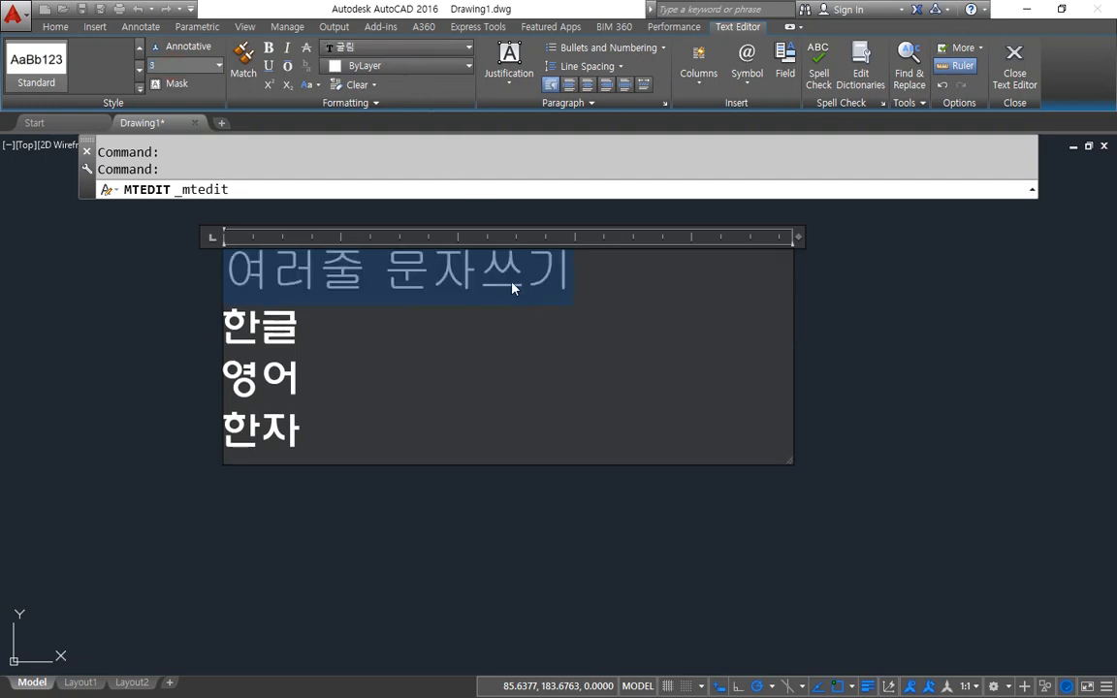
Change the colour of the "여러줄 문자쓰기" line to green
left_click(374, 67)
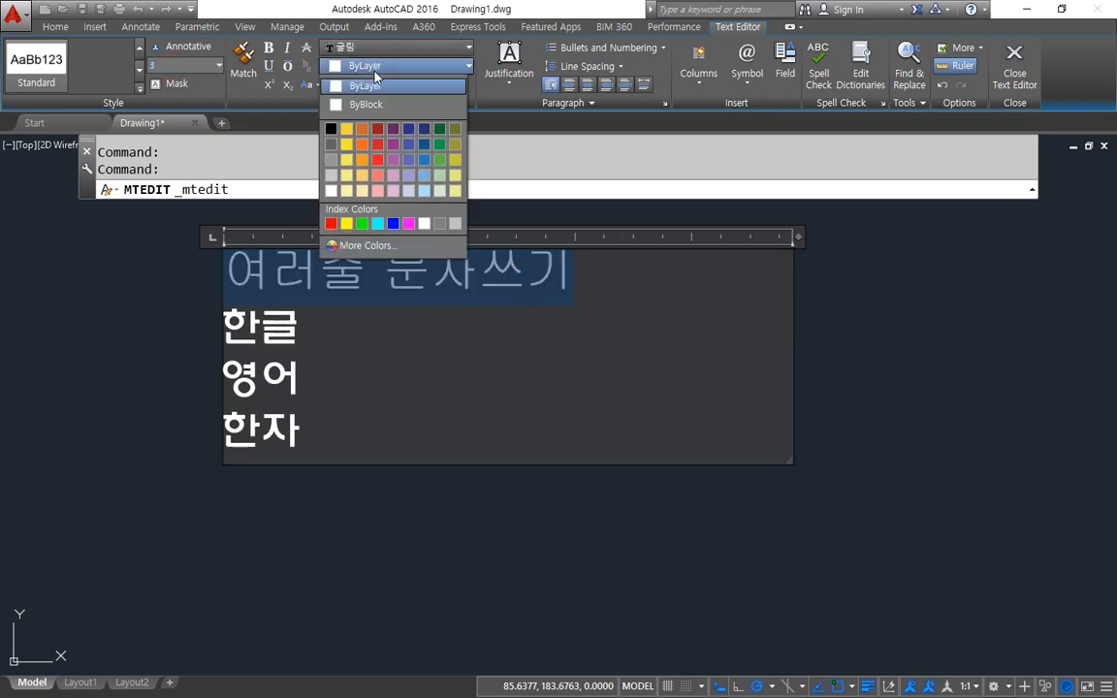
left_click(361, 225)
left_click(701, 380)
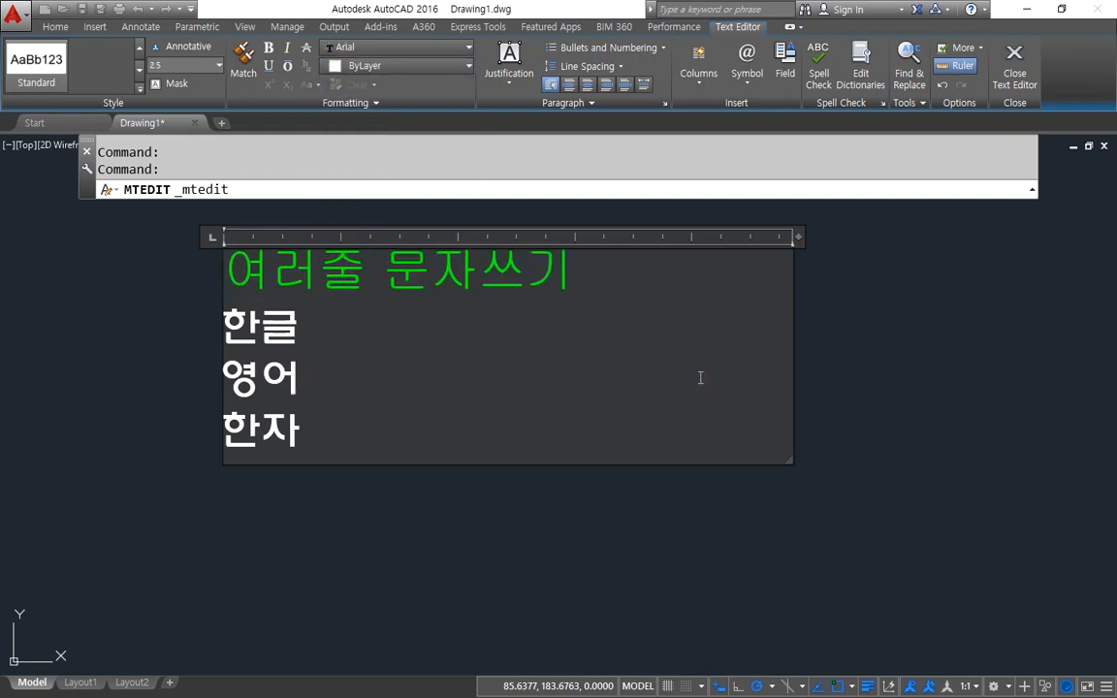
Try out different justification options with only the "여러줄 문자쓰기" line selected
left_click_drag(574, 273, 141, 264)
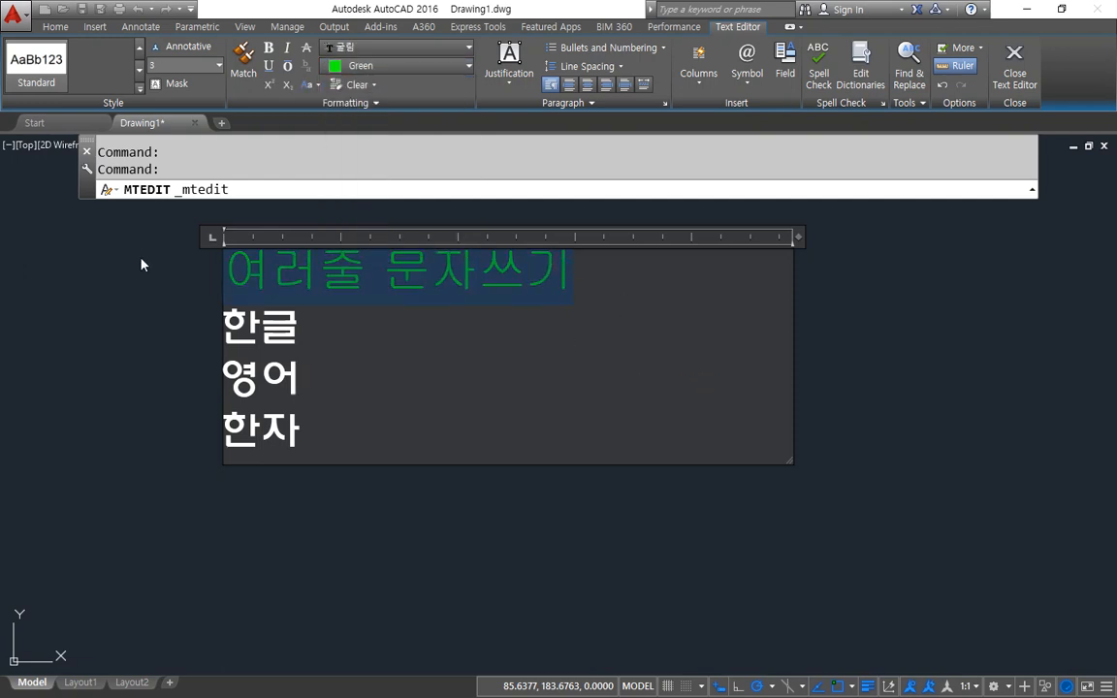
left_click(510, 85)
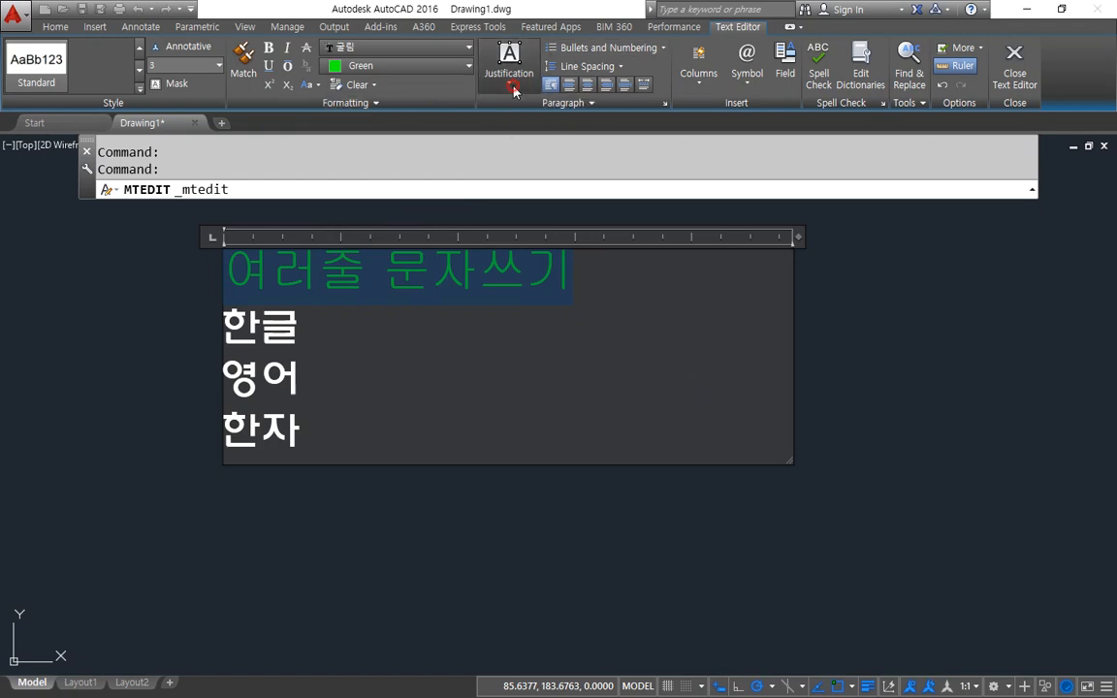
left_click(514, 162)
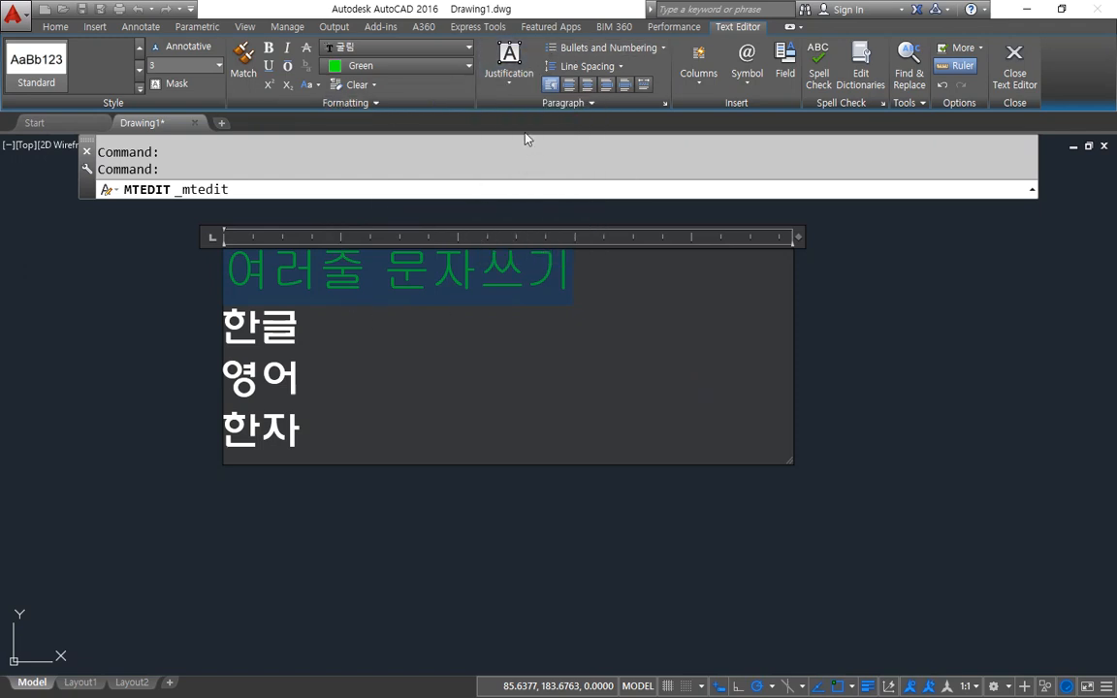
left_click(509, 72)
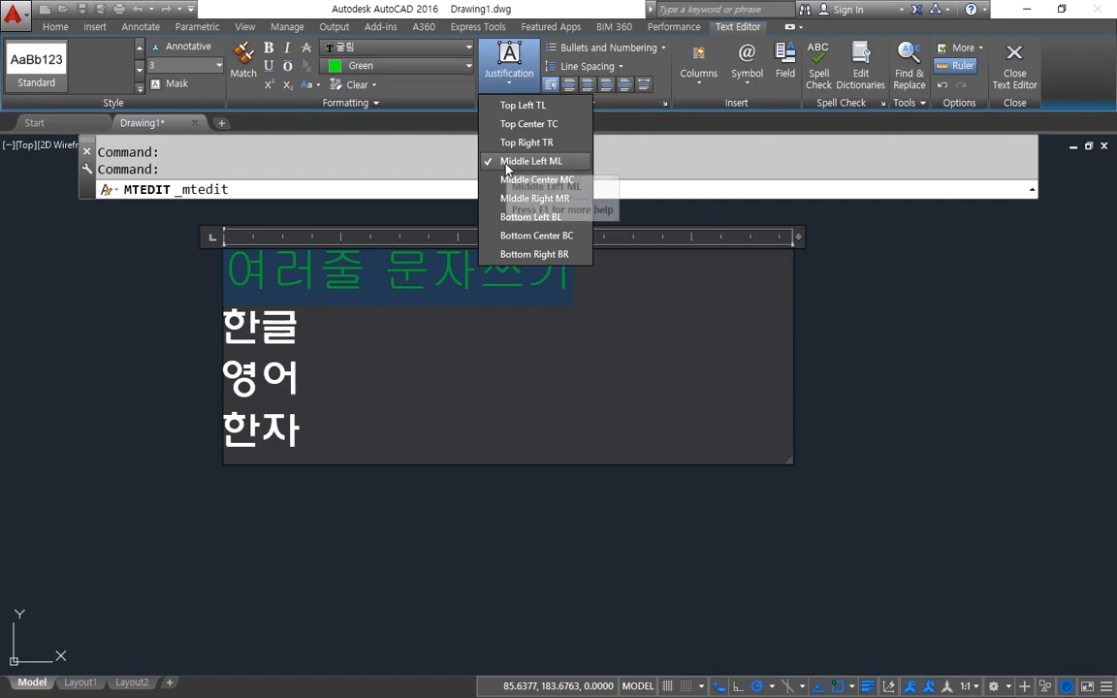
left_click(514, 112)
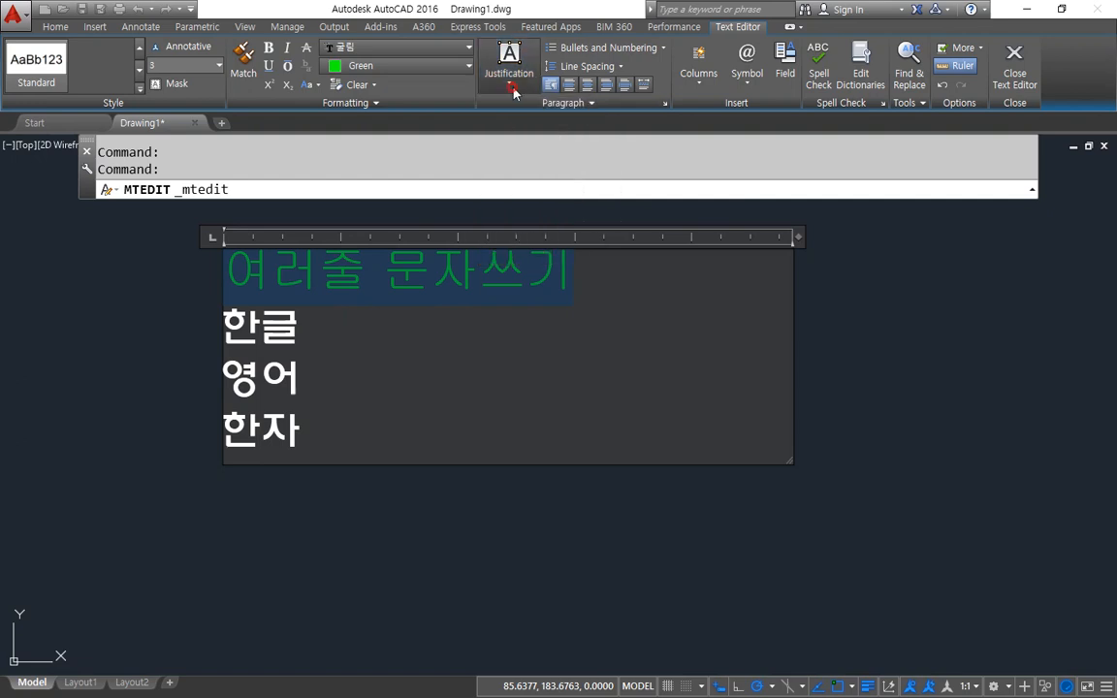
left_click(509, 68)
left_click(526, 240)
left_click(470, 400)
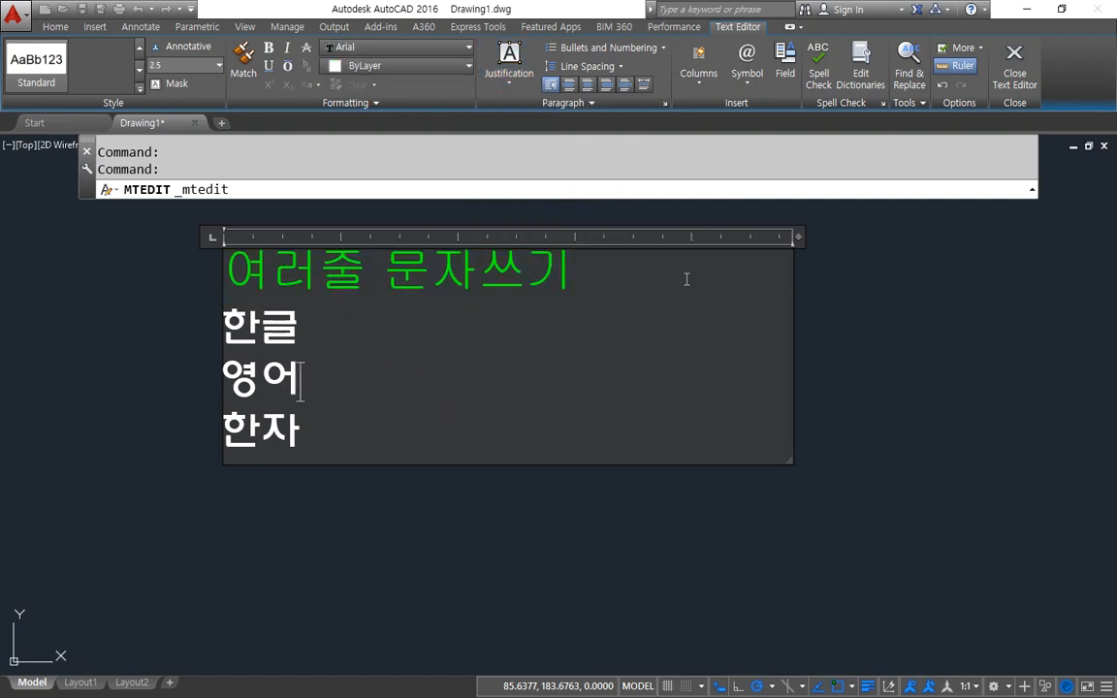
Leave the text editor with the changes saved, and reopen the multiline text for editing
key("Escape")
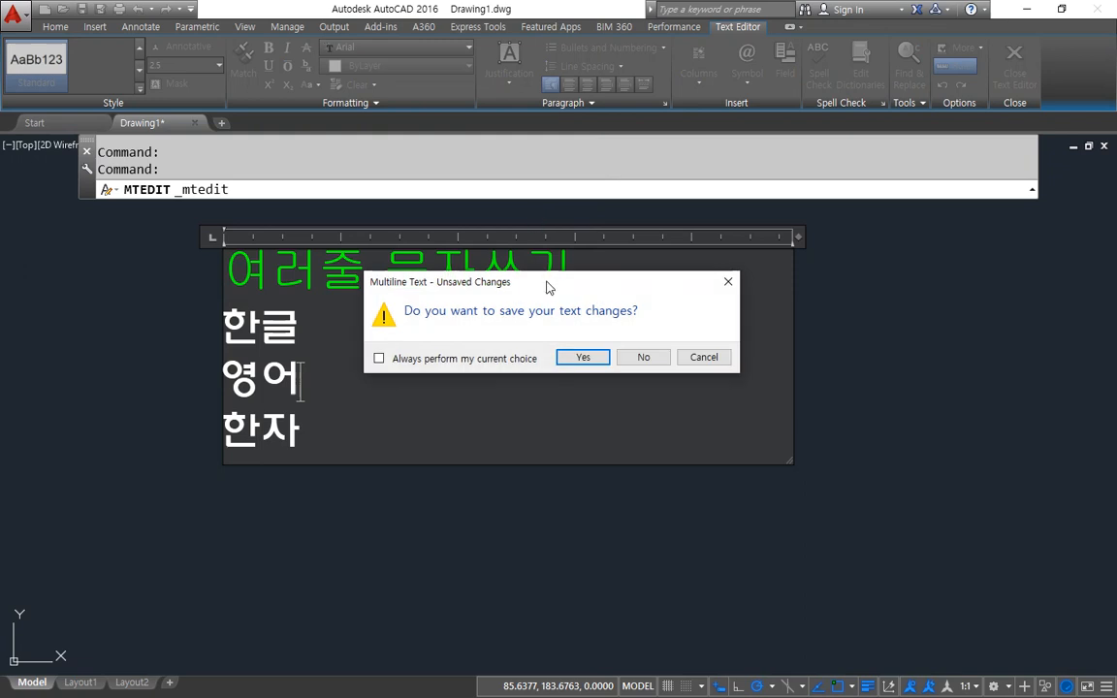
left_click(583, 359)
left_click(380, 287)
left_click(399, 288)
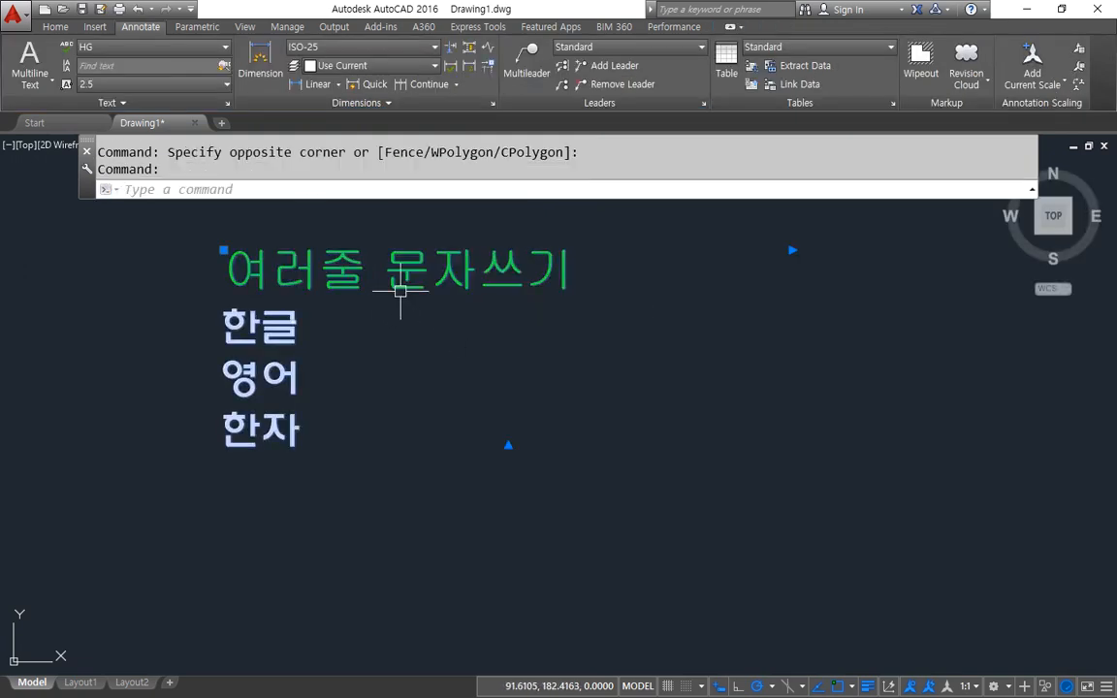
key("Escape")
double_click(404, 293)
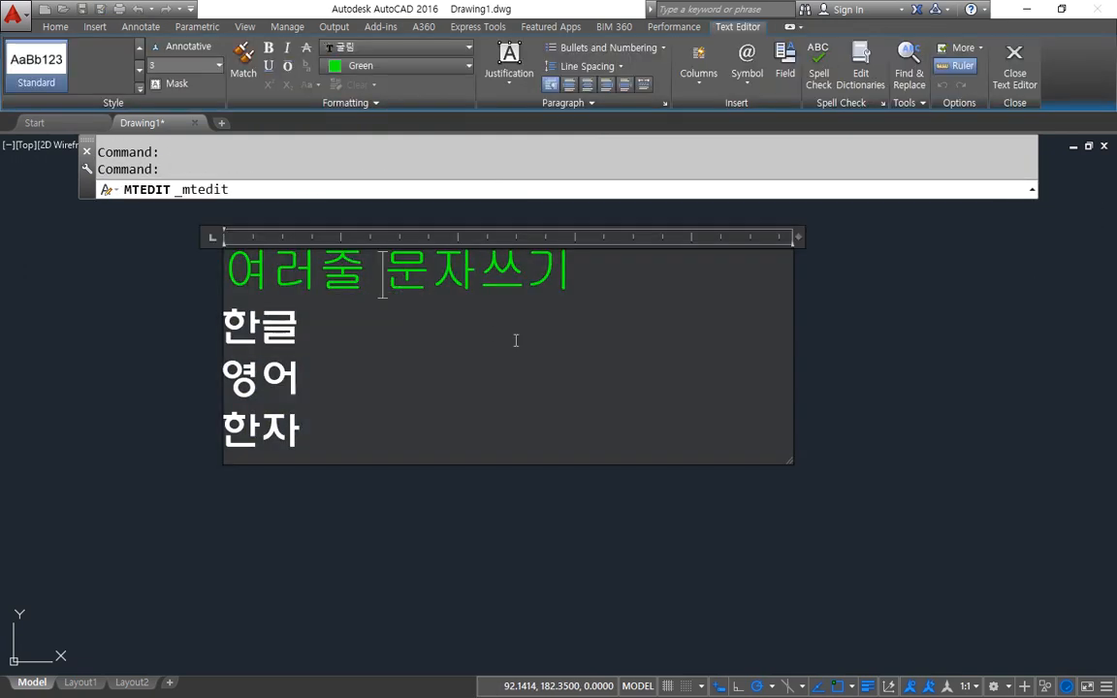
Set the justification of the entire multiline text to Middle Center MC
key("ctrl+a")
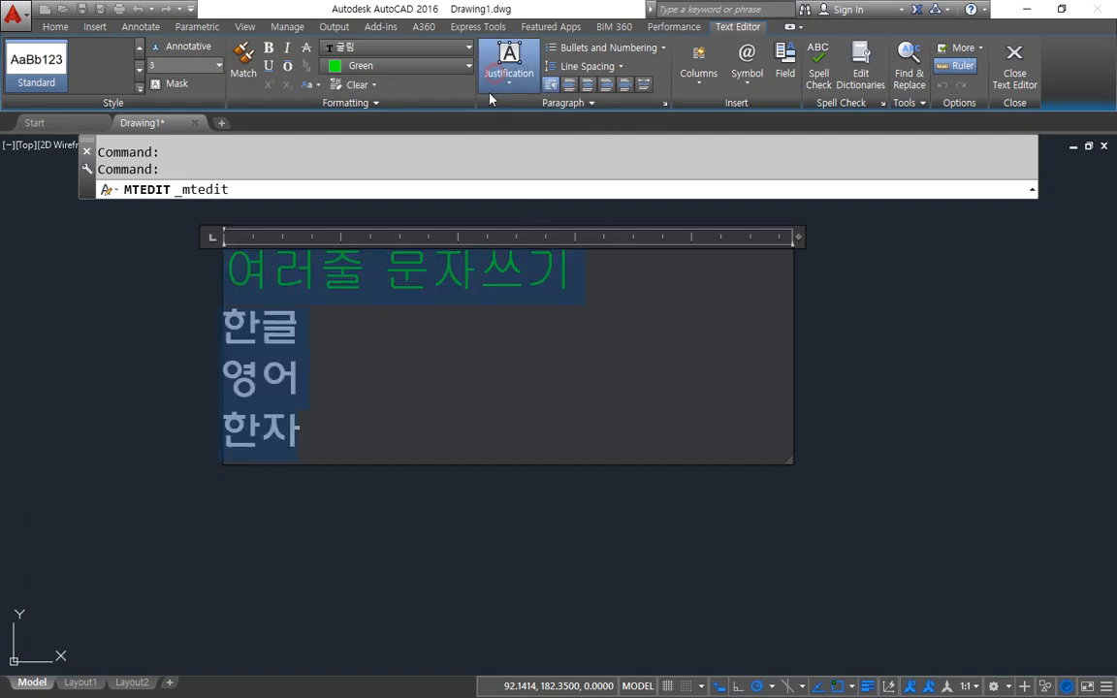
left_click(509, 69)
left_click(555, 162)
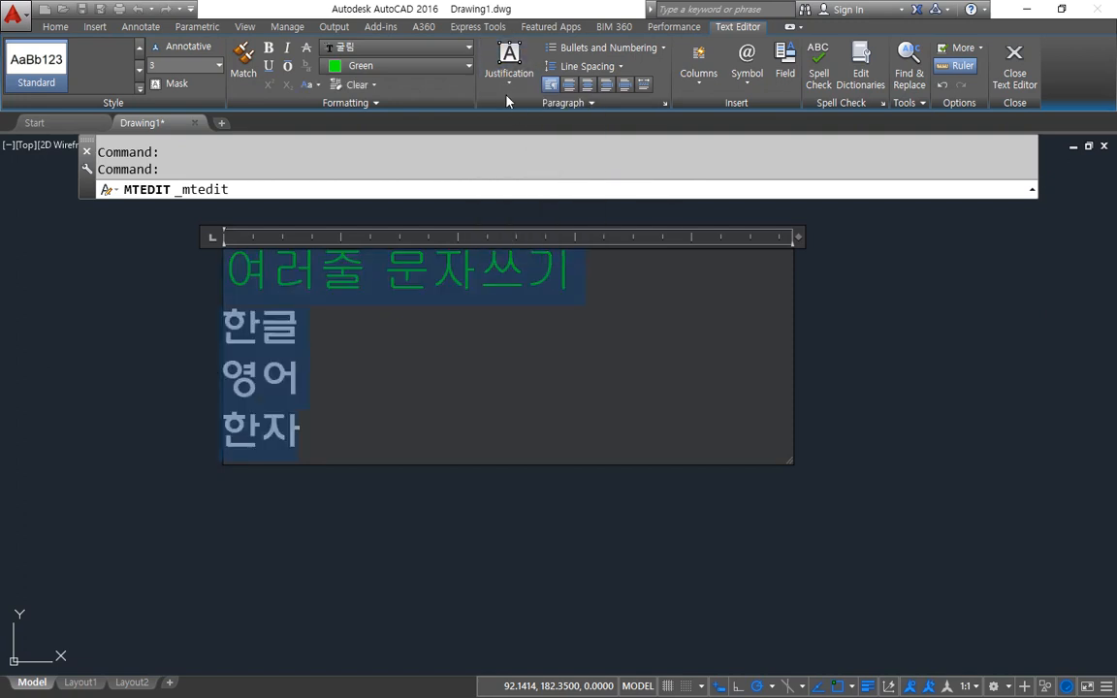
left_click(500, 67)
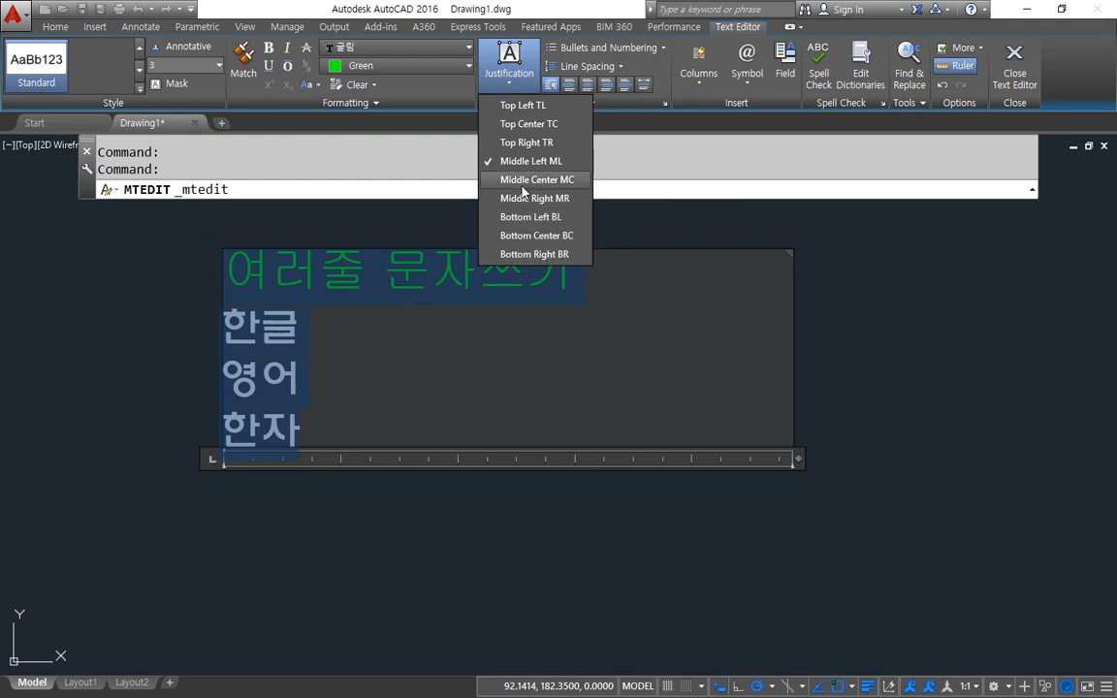
left_click(522, 182)
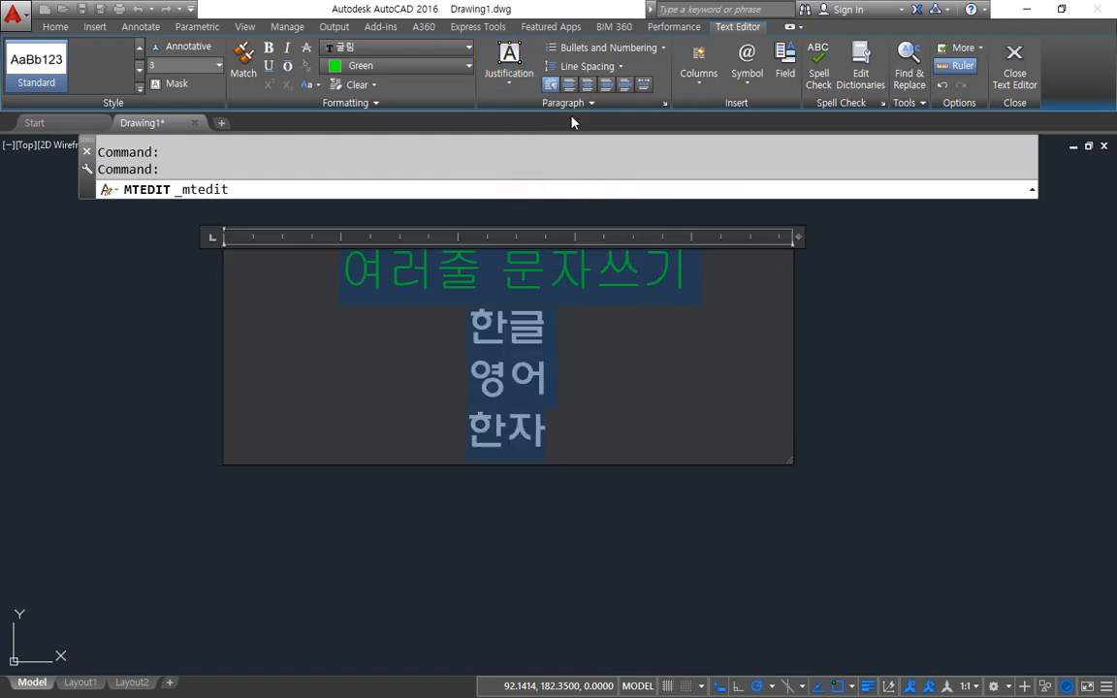
Try numbered list formatting on all lines of the text and turn it off again
left_click(591, 46)
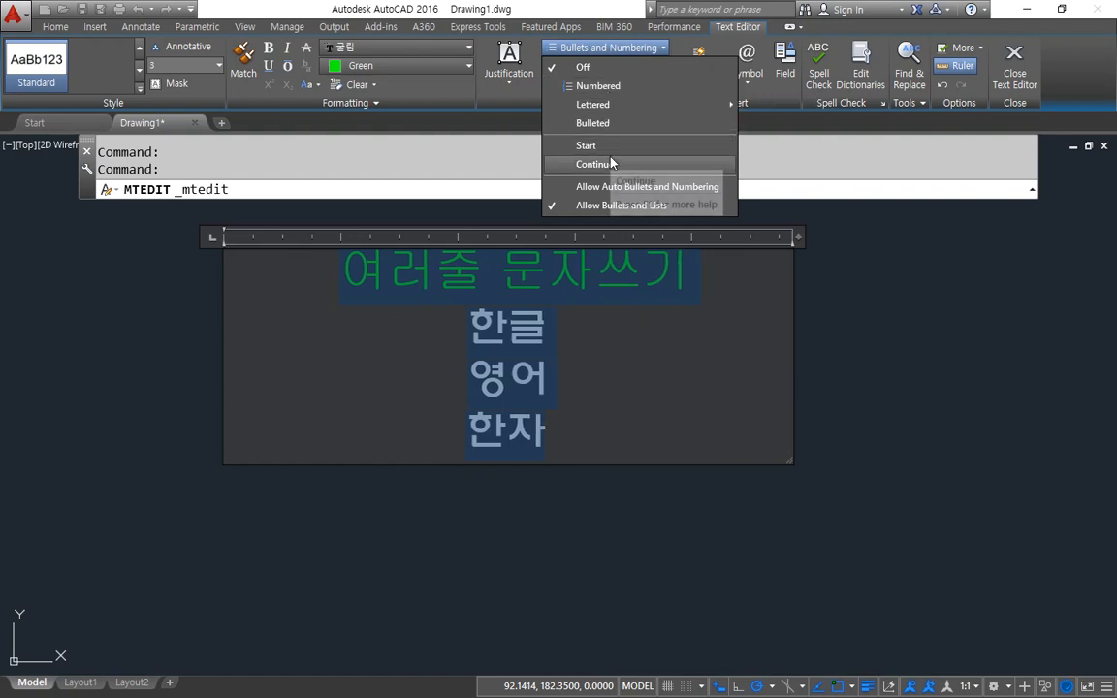
left_click(589, 87)
left_click(599, 47)
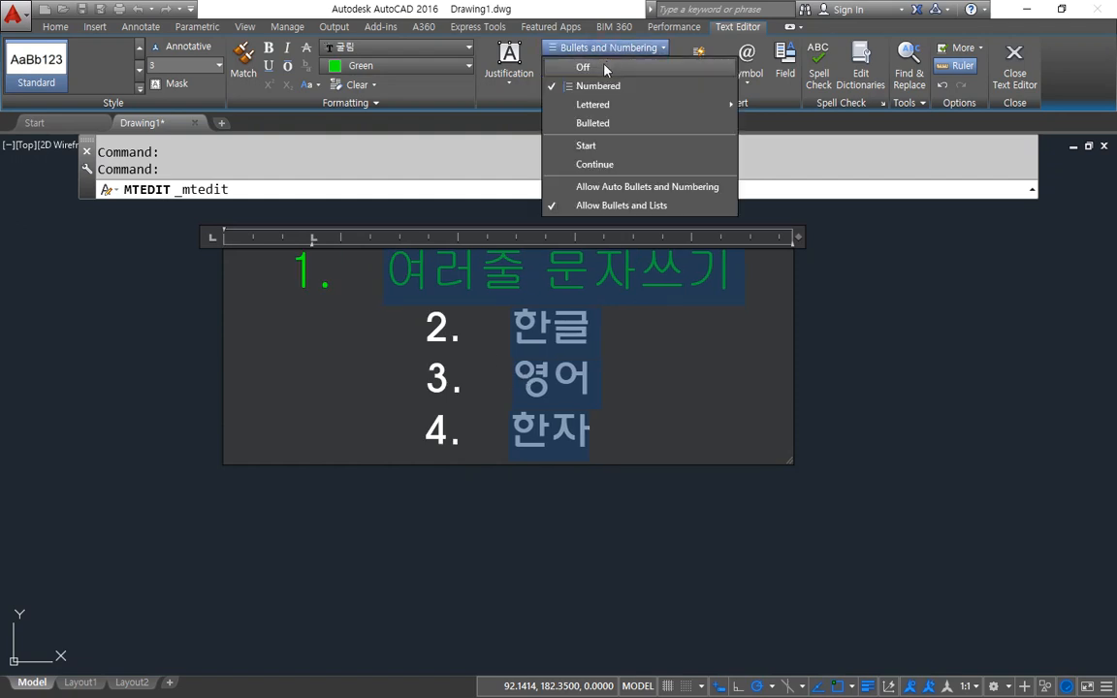
left_click(572, 66)
Try line spacings of 1.5x and 2.5x on the whole text and return it to 1.0x
left_click(584, 65)
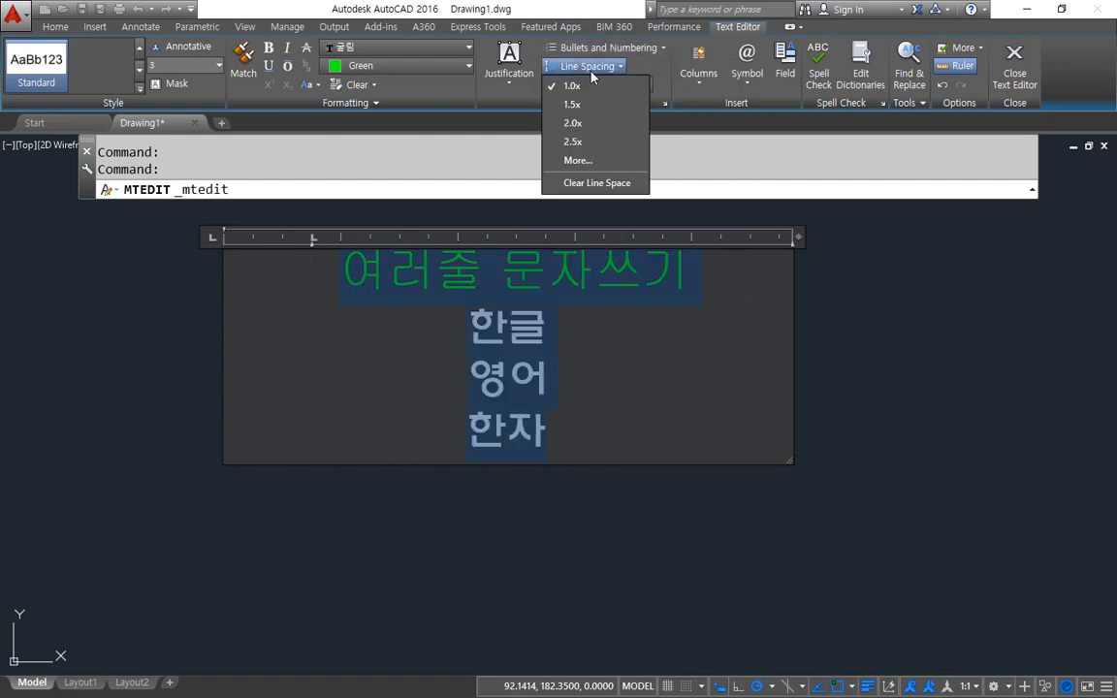
left_click(589, 104)
left_click(585, 66)
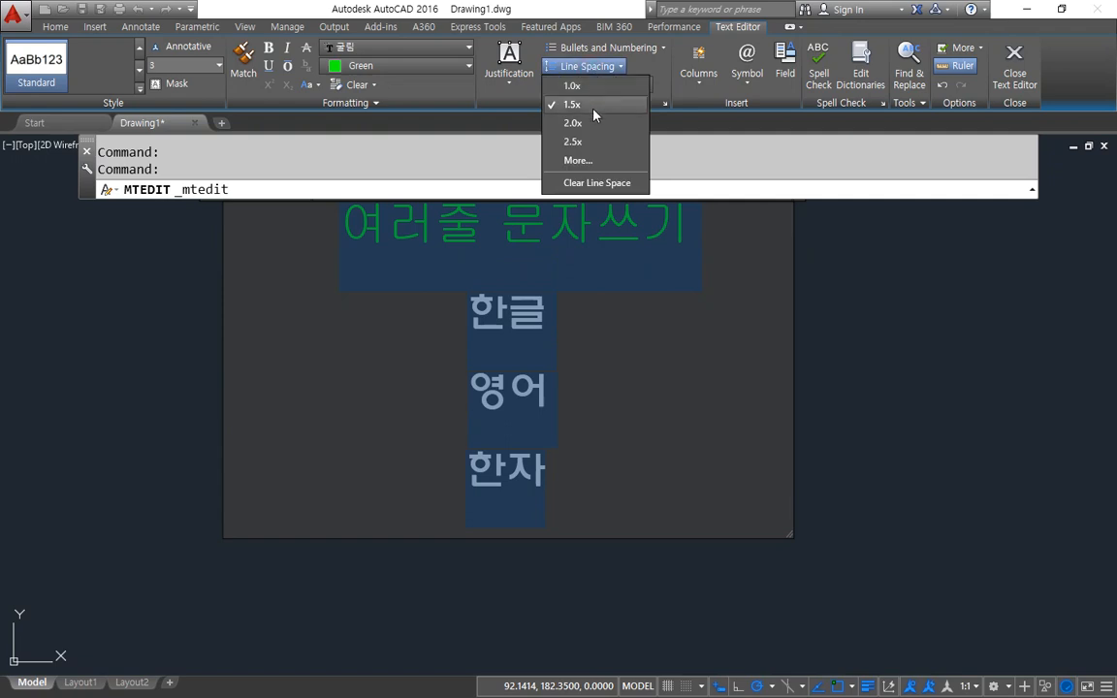
left_click(594, 141)
left_click(584, 66)
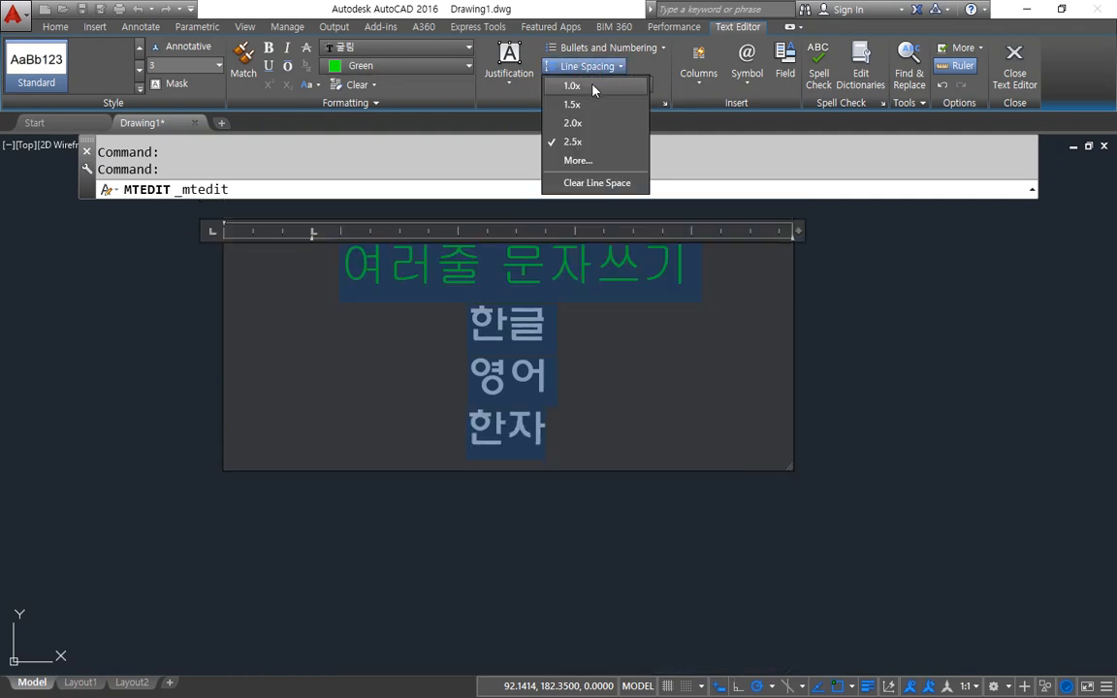
left_click(593, 85)
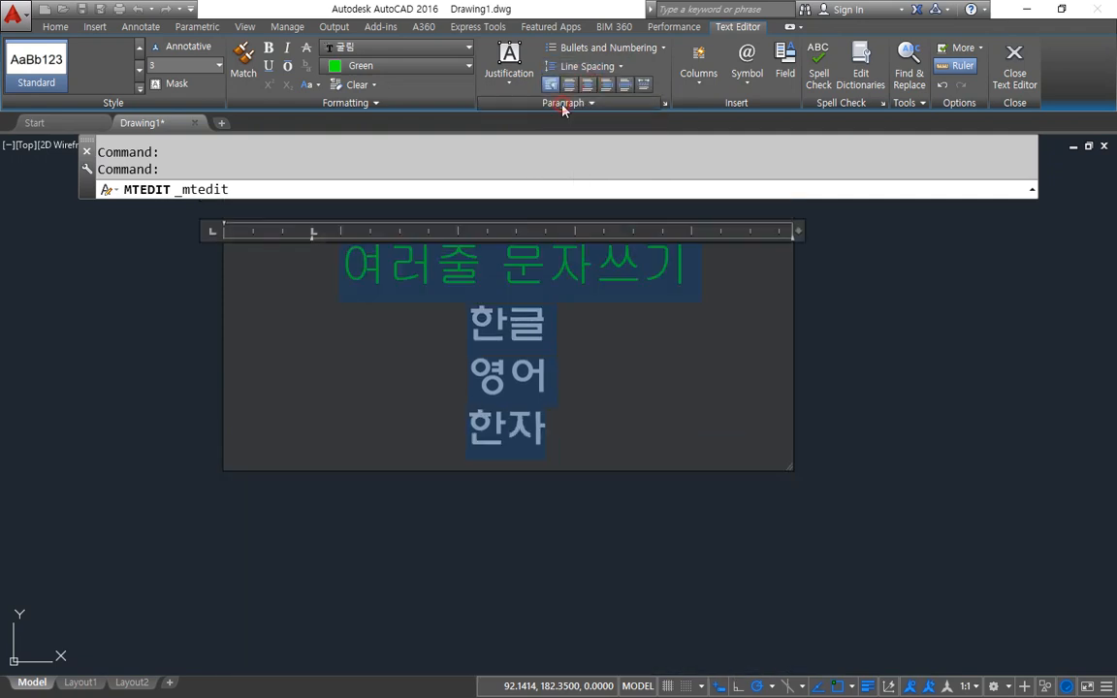
Try the paragraph alignments, including centred and distributed, on all lines and restore the default alignment
left_click(564, 103)
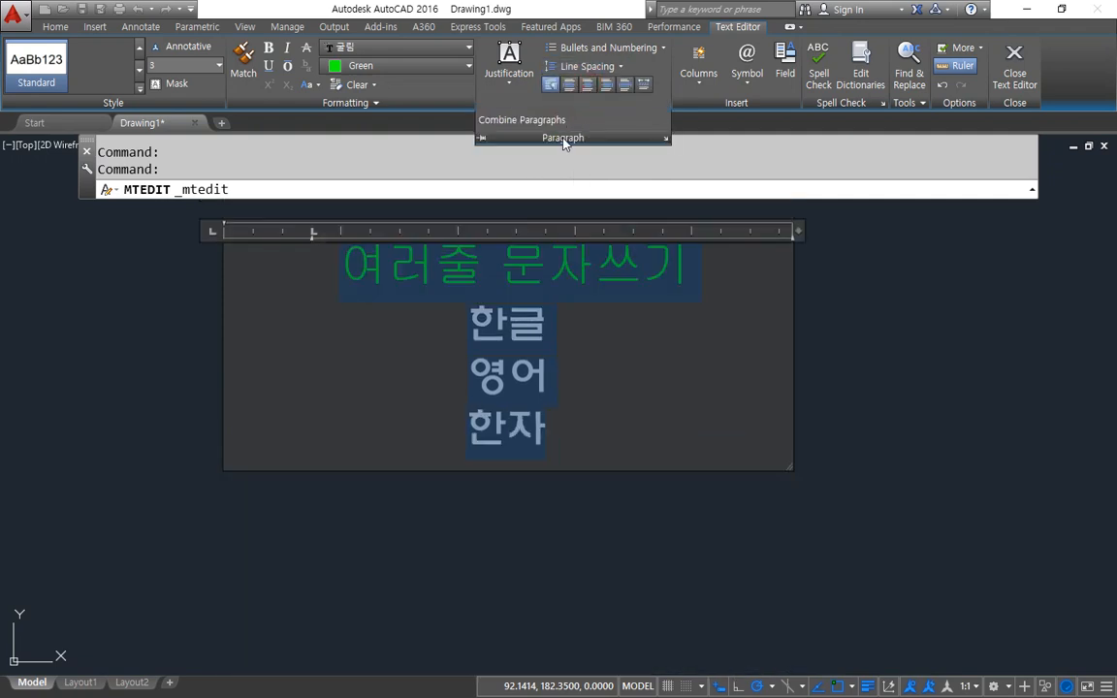
left_click(569, 84)
left_click(587, 85)
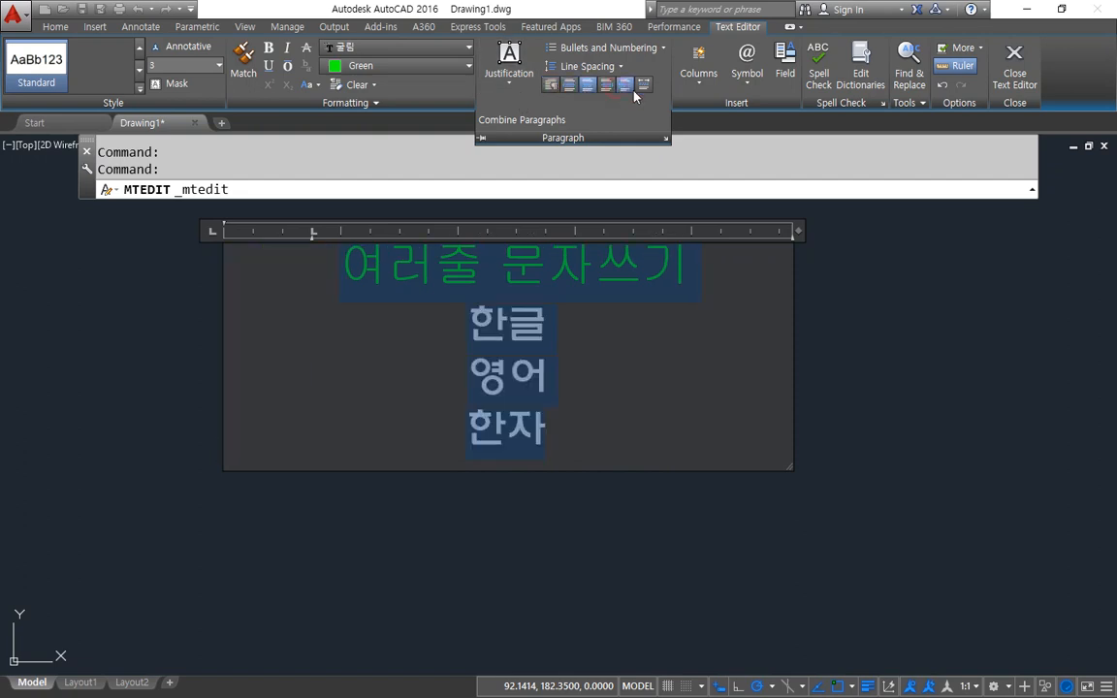
left_click(643, 84)
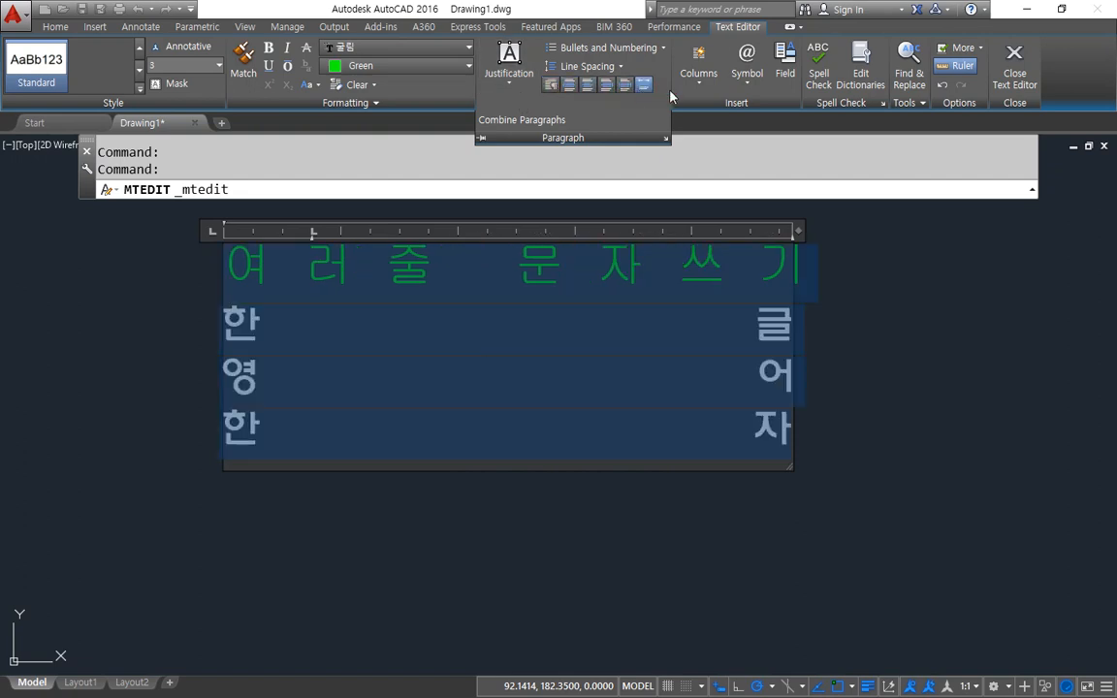
left_click(550, 84)
Replace the selected multiline text with the Degrees, Plus/Minus, Diameter and Almost Equal symbols
left_click(511, 79)
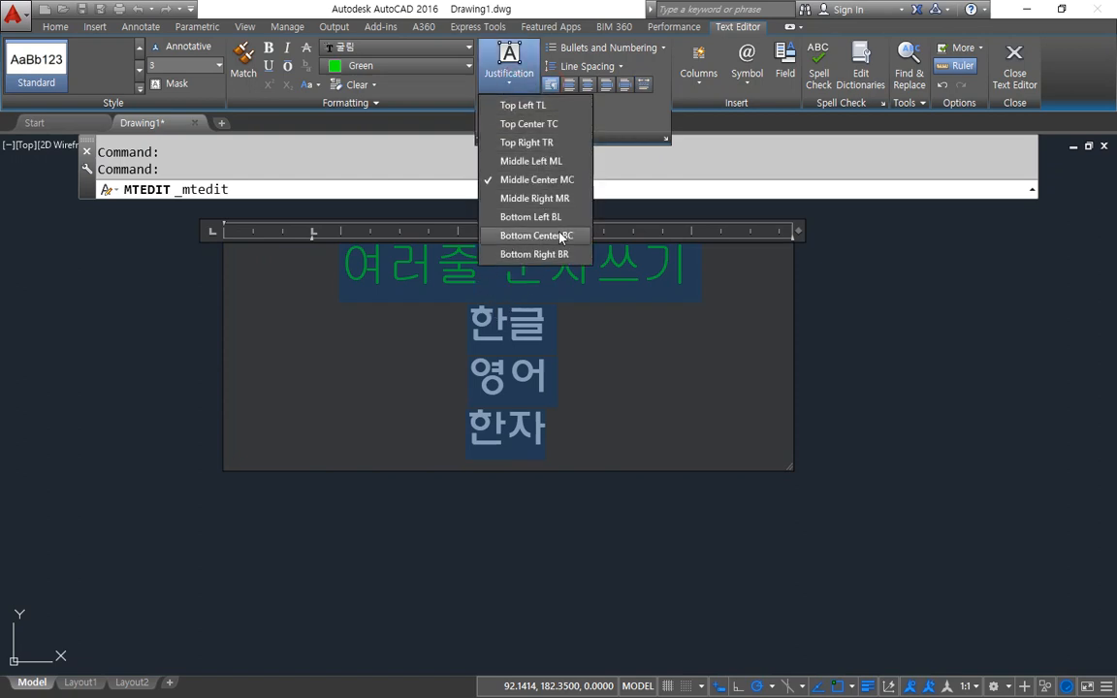
left_click(722, 110)
left_click(746, 66)
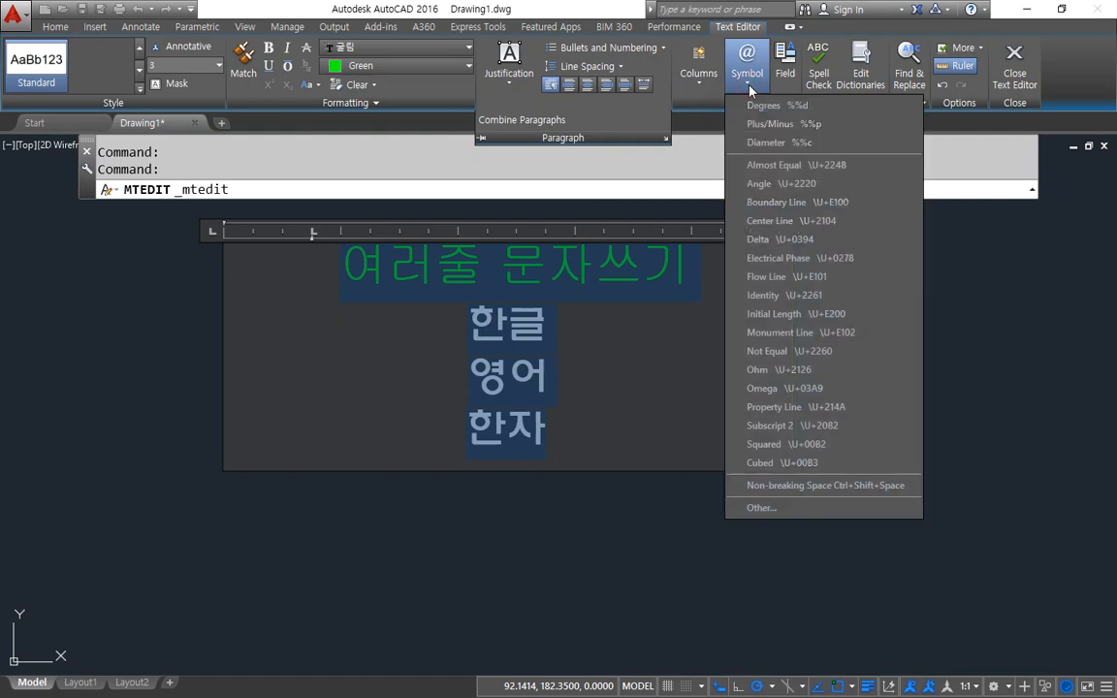
left_click(755, 108)
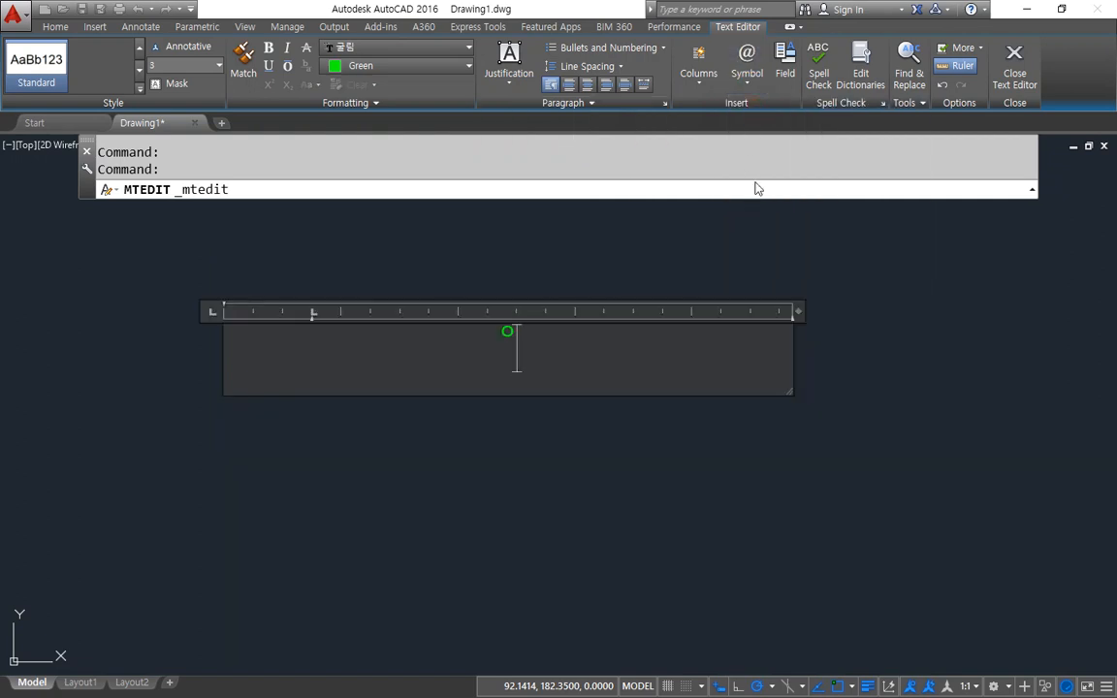
left_click(743, 76)
left_click(751, 118)
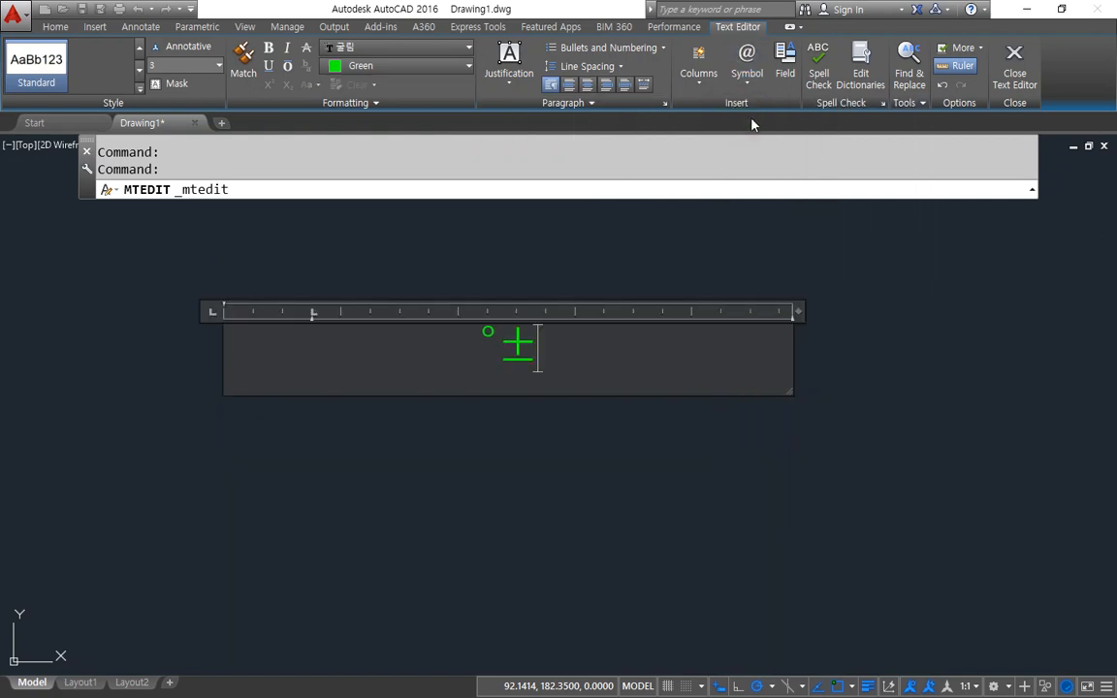
left_click(759, 87)
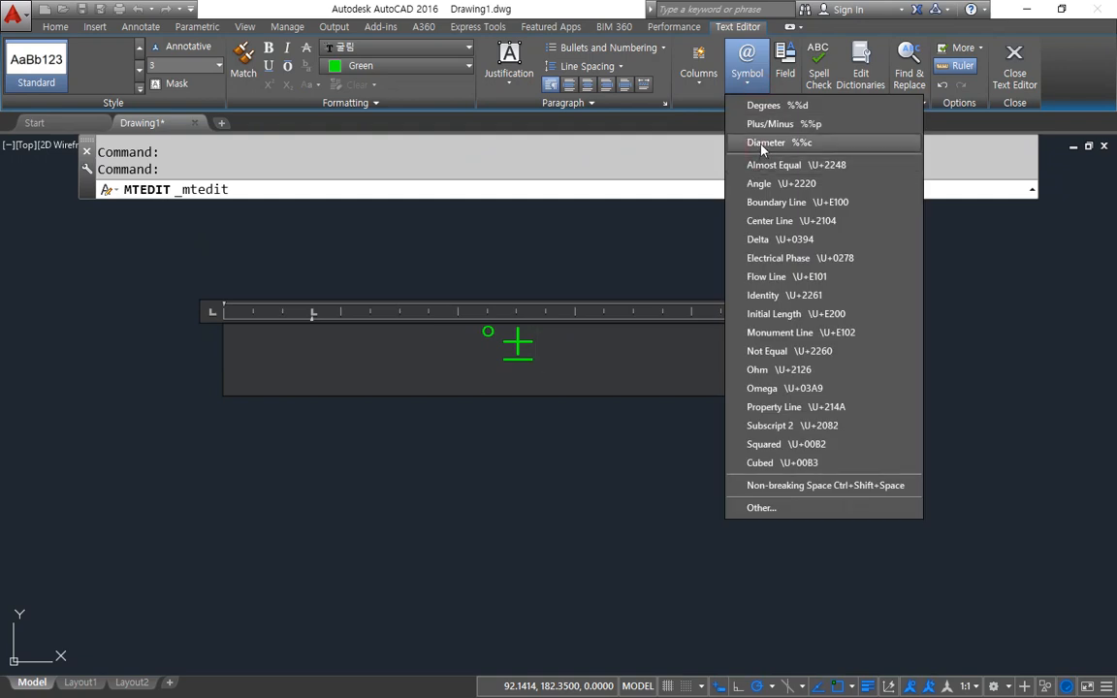
left_click(765, 142)
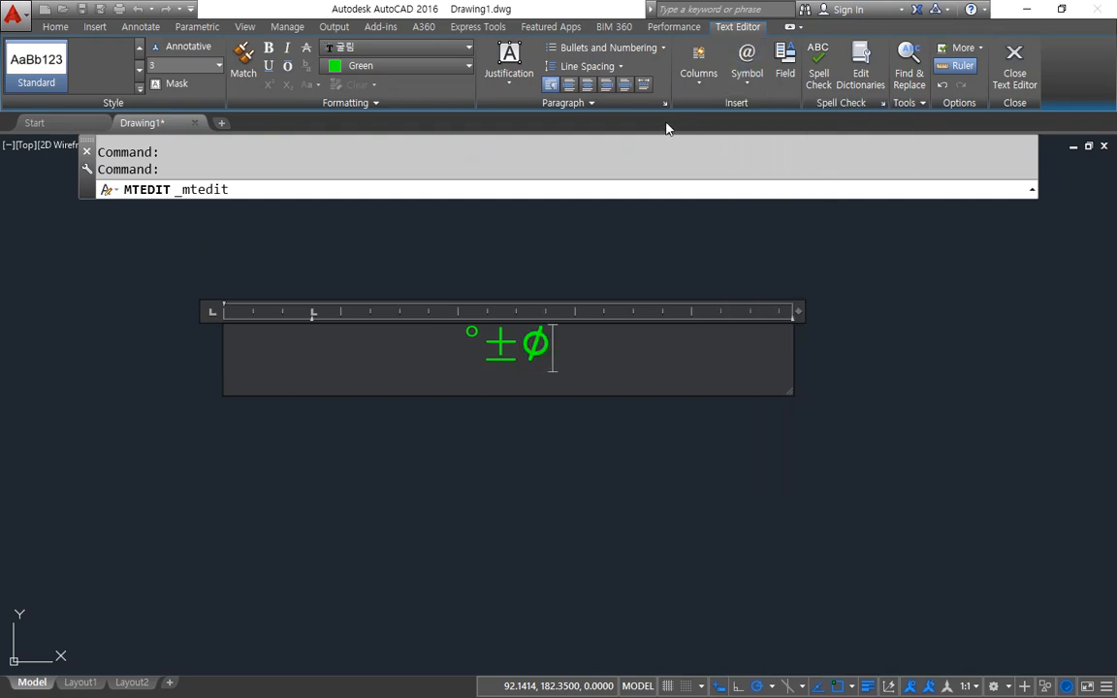
left_click(742, 82)
left_click(780, 163)
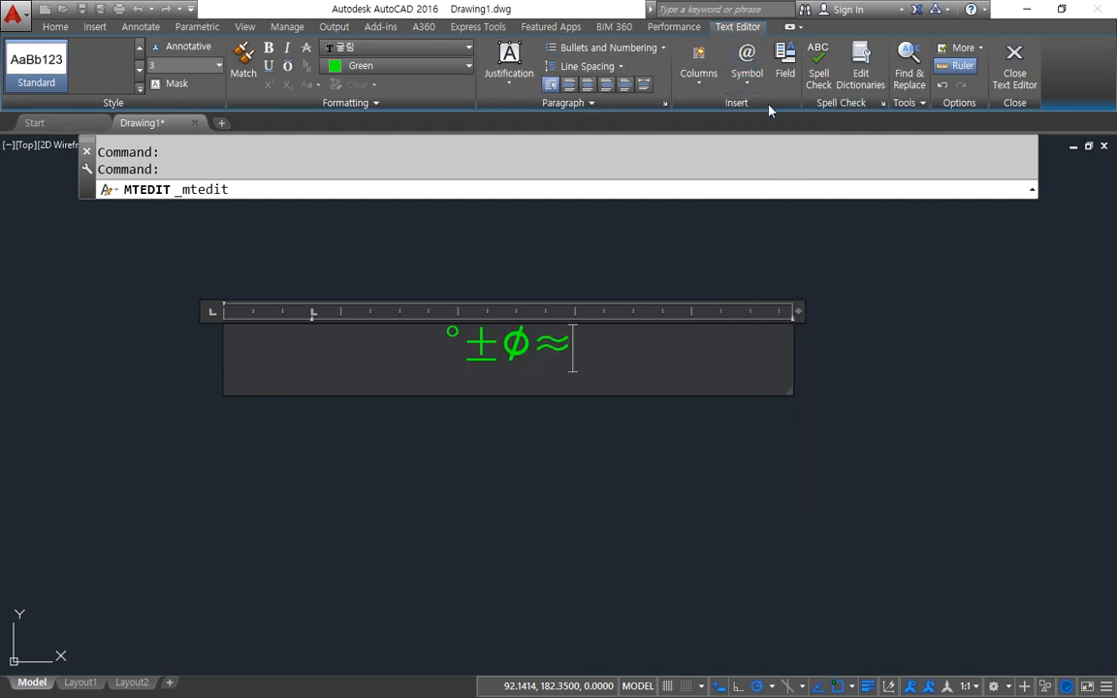
Append the Angle, Boundary Line, Center Line, Delta and Not Equal symbols to the symbol line
left_click(744, 81)
left_click(758, 182)
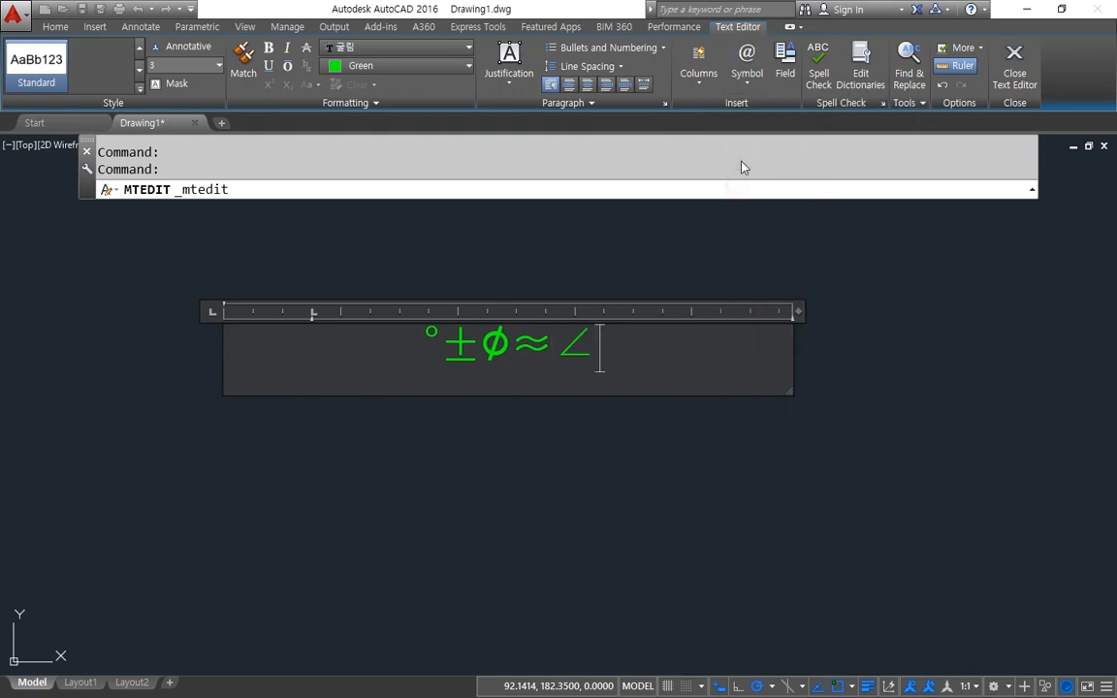
left_click(745, 70)
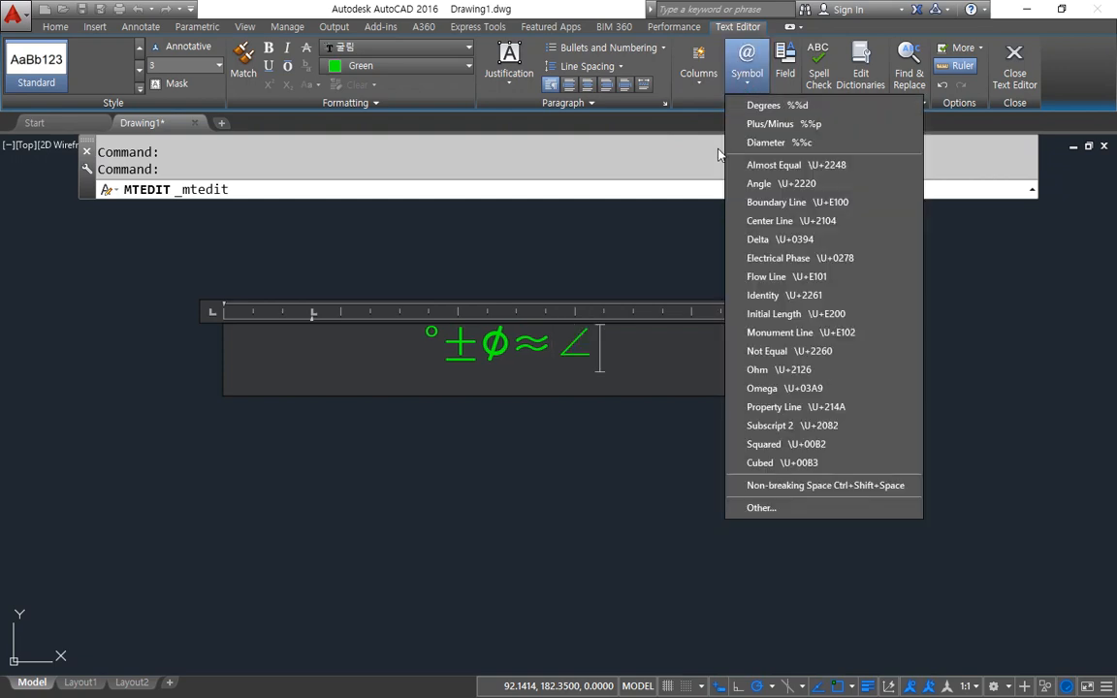
left_click(747, 202)
left_click(744, 89)
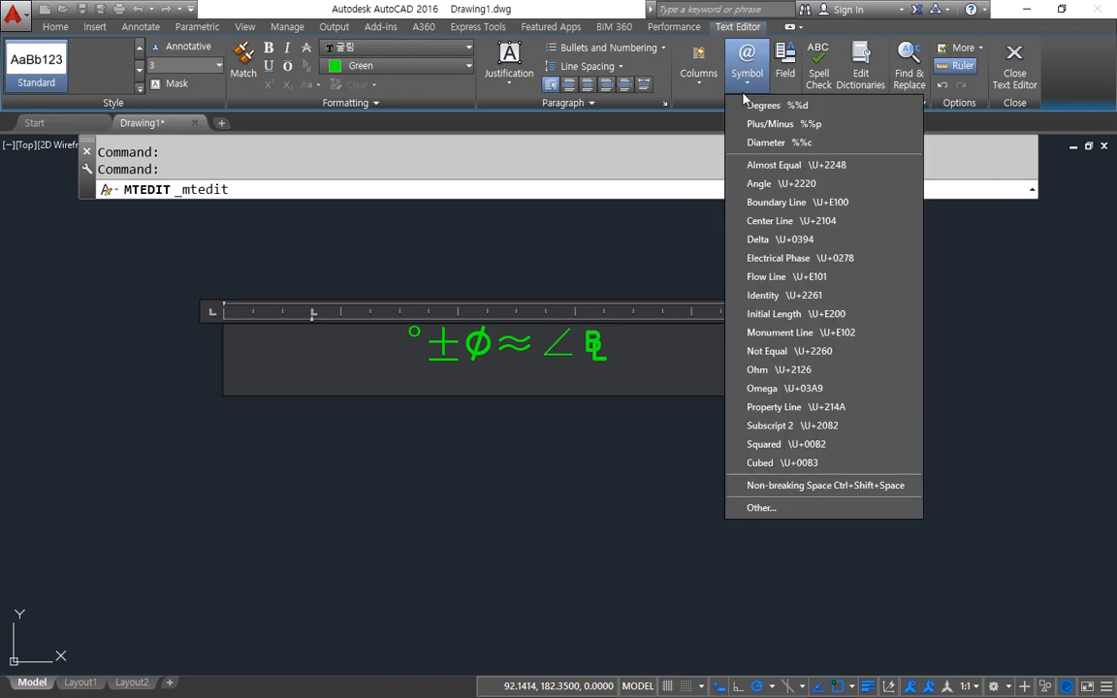
left_click(737, 225)
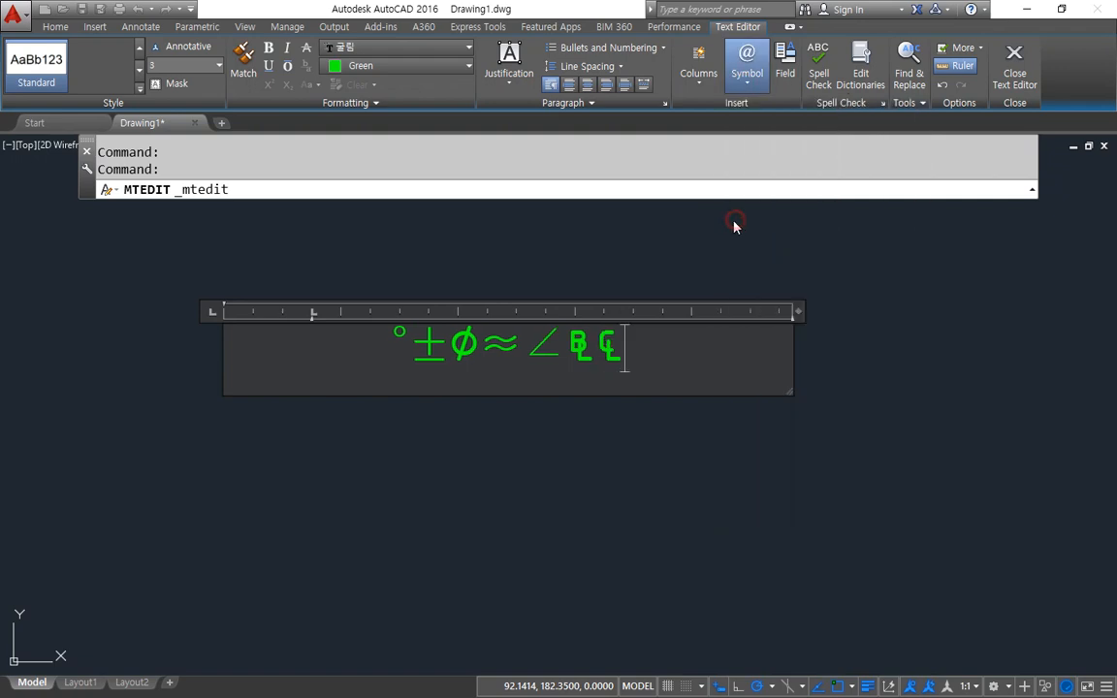
left_click(745, 70)
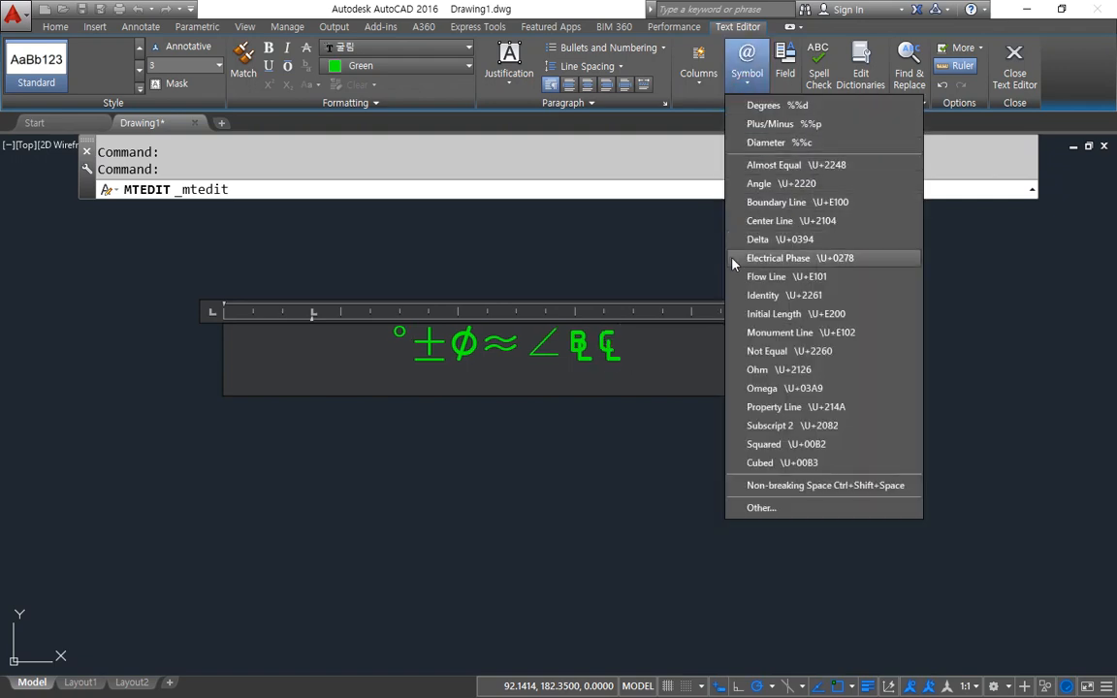
left_click(739, 239)
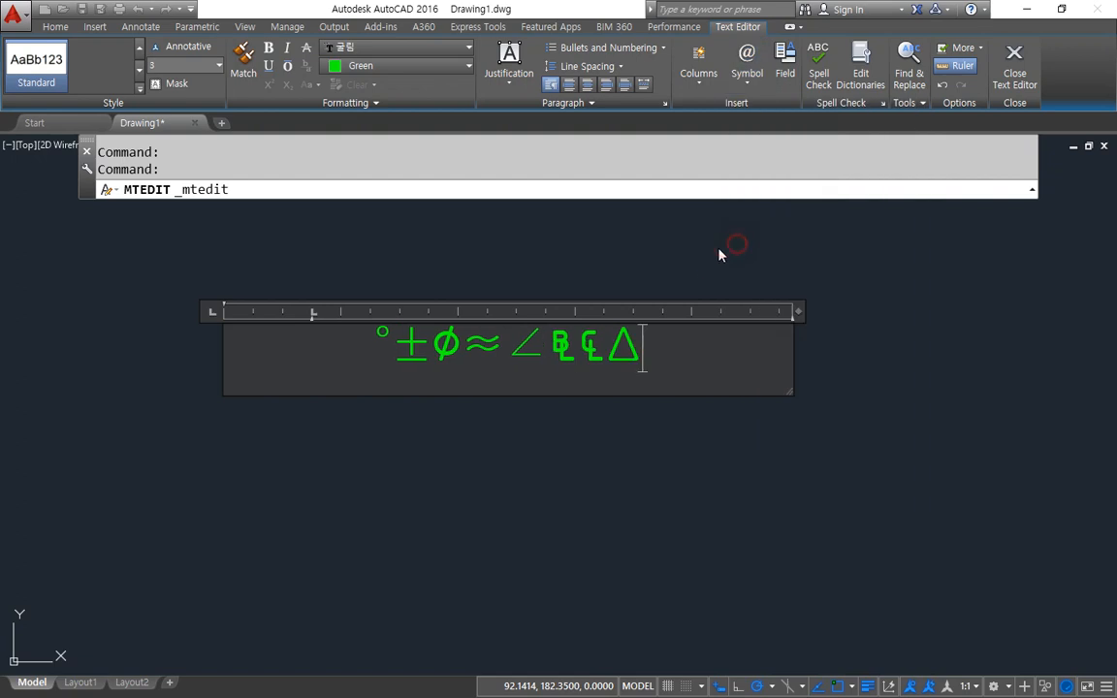
left_click(745, 70)
left_click(745, 351)
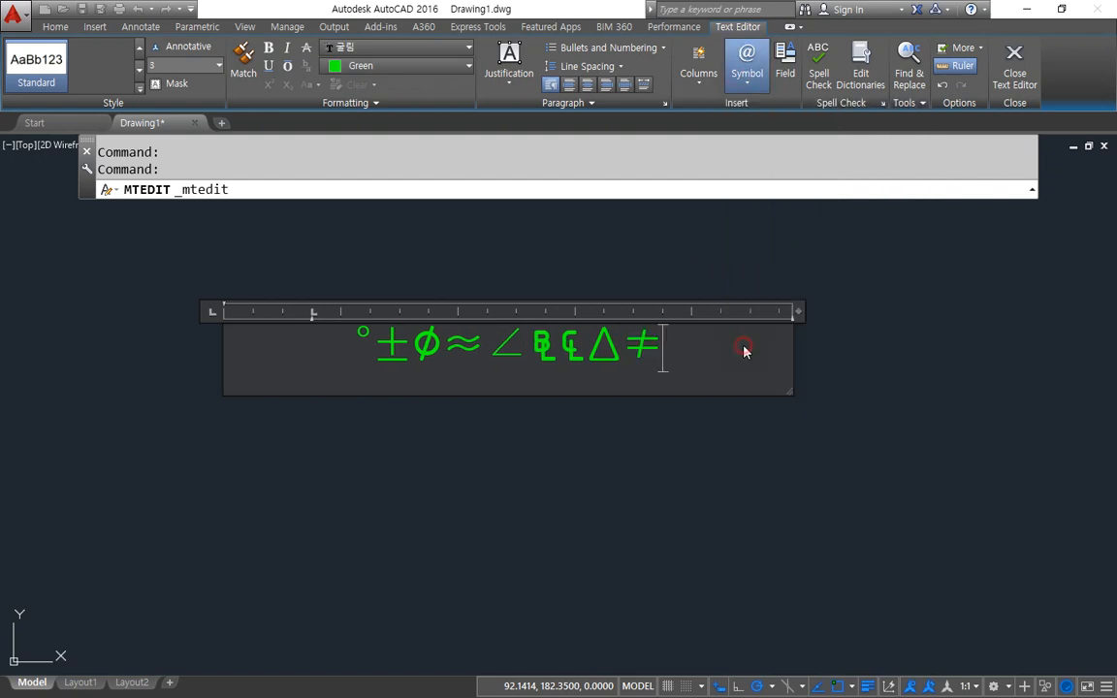
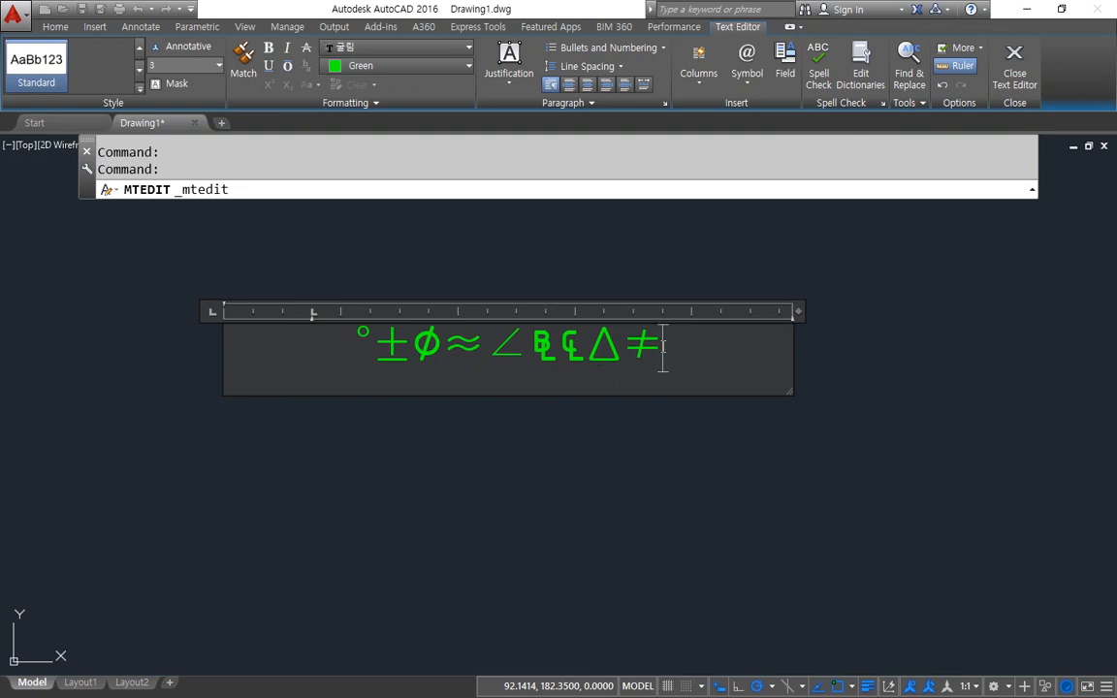
Set the justification to Top Left TL, add a second line of repeated "asdf" under the symbols and close the text editor
key("Return")
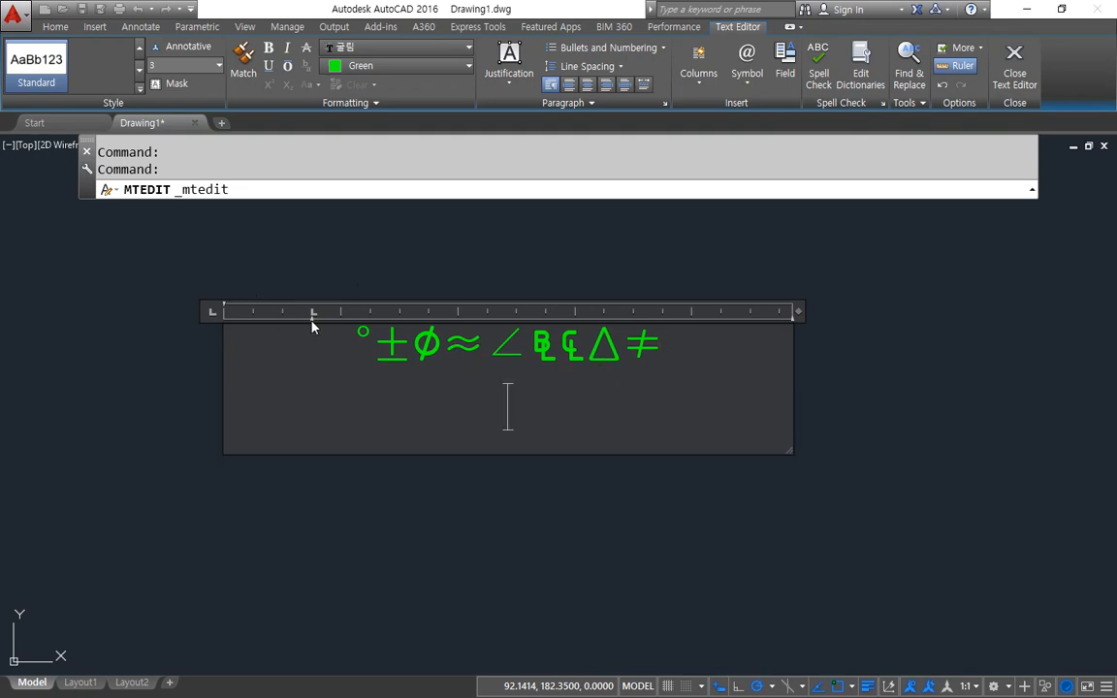
left_click(509, 70)
left_click(511, 106)
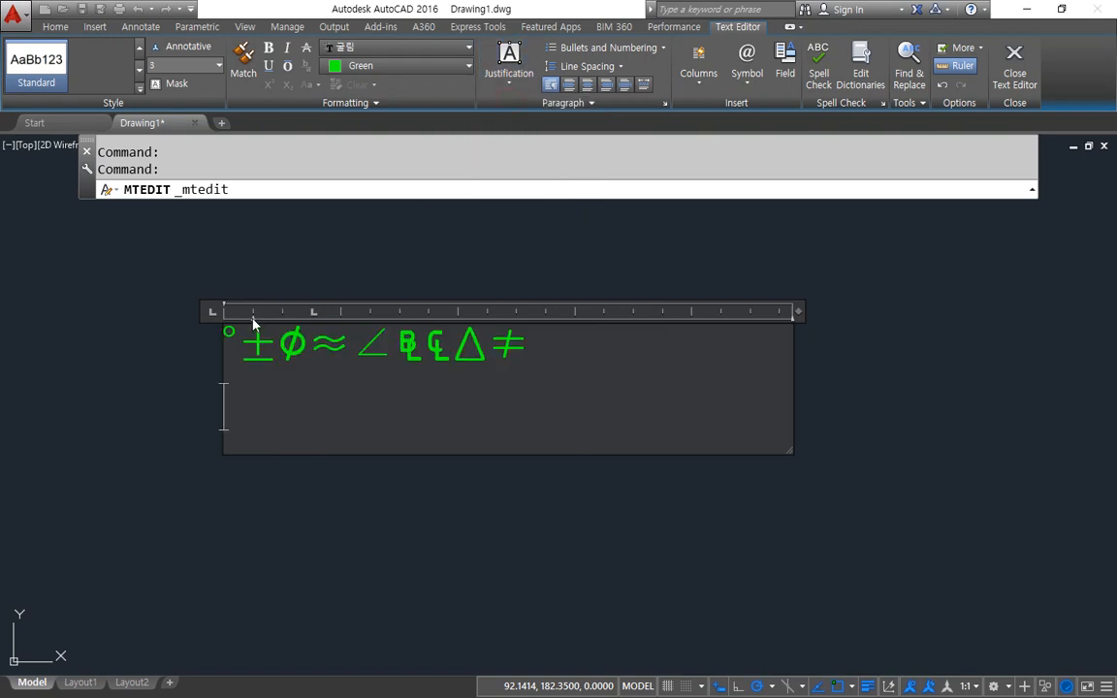
type("asdf")
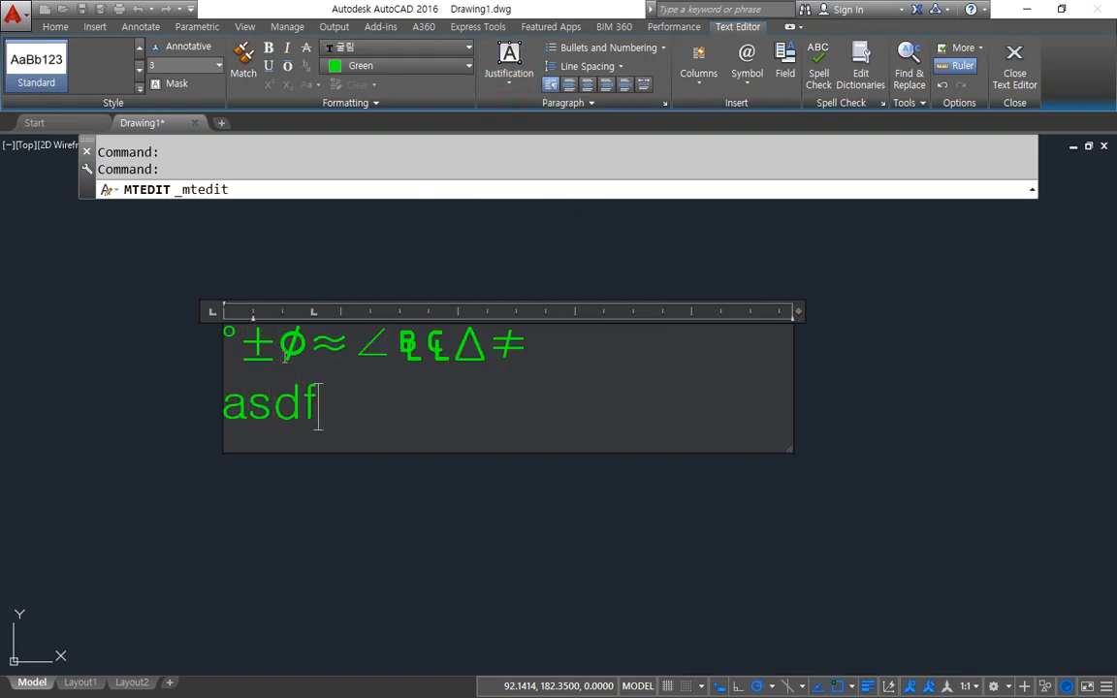
type("asdfasdfasdfasdfasdfasdfasdfasdfa")
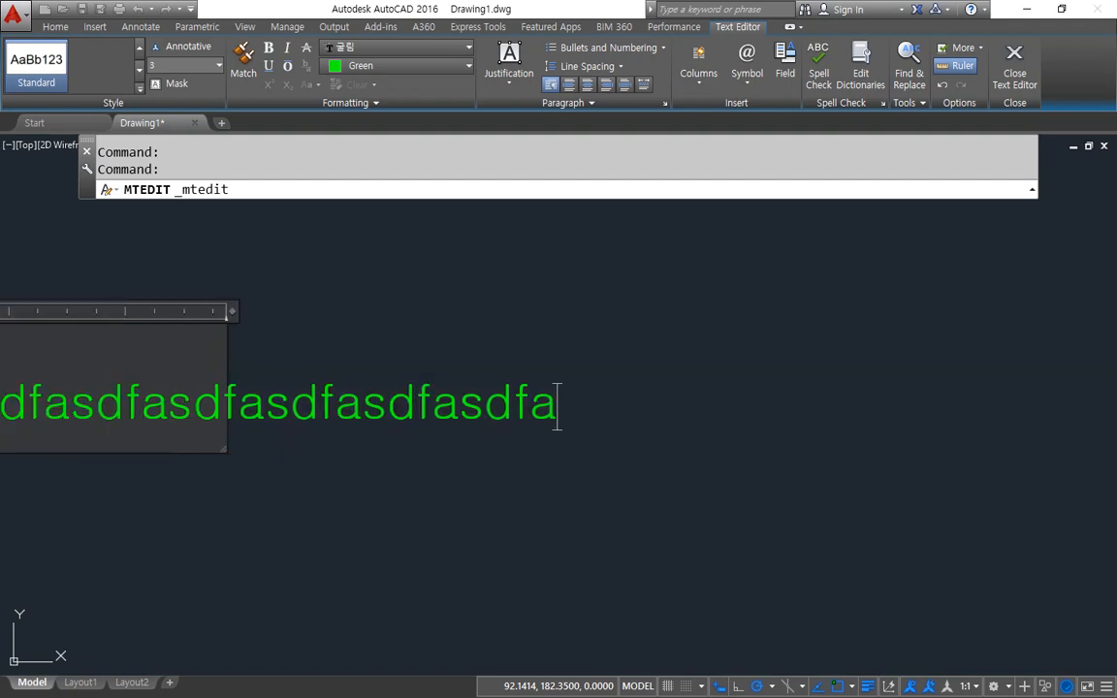
left_click(281, 357)
scroll(471, 407, "down", 4)
middle_click_drag(457, 394, 537, 353)
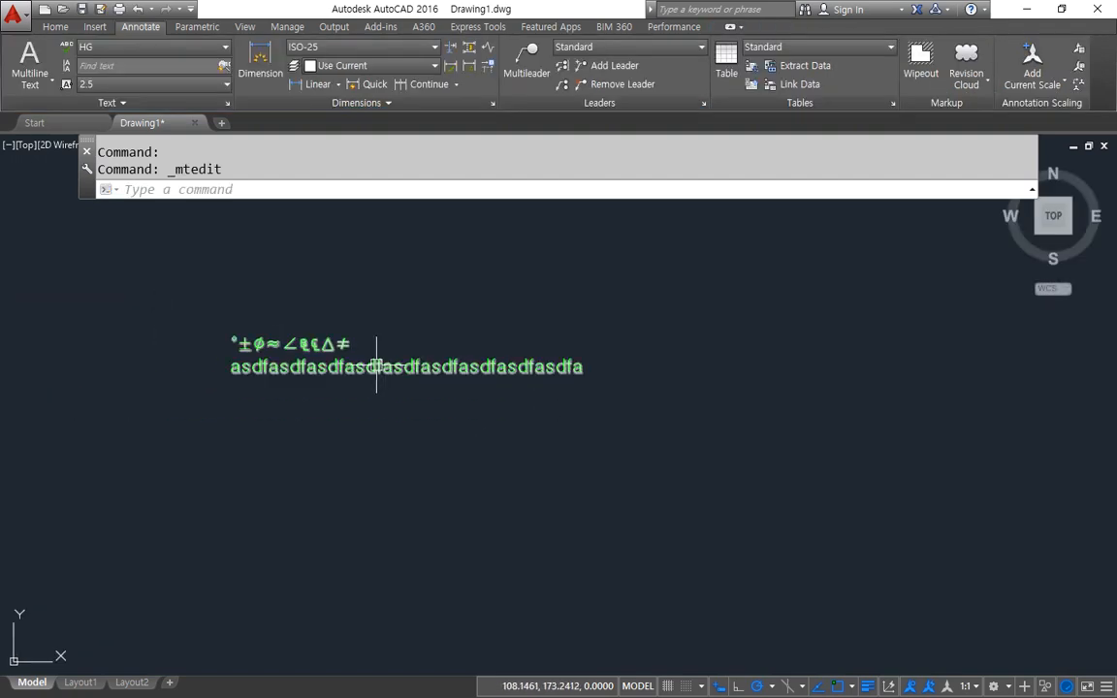
Reopen the multiline text, indent the "asdf" paragraph's first line by one ruler mark and remove the indent from its wrapped line
double_click(376, 366)
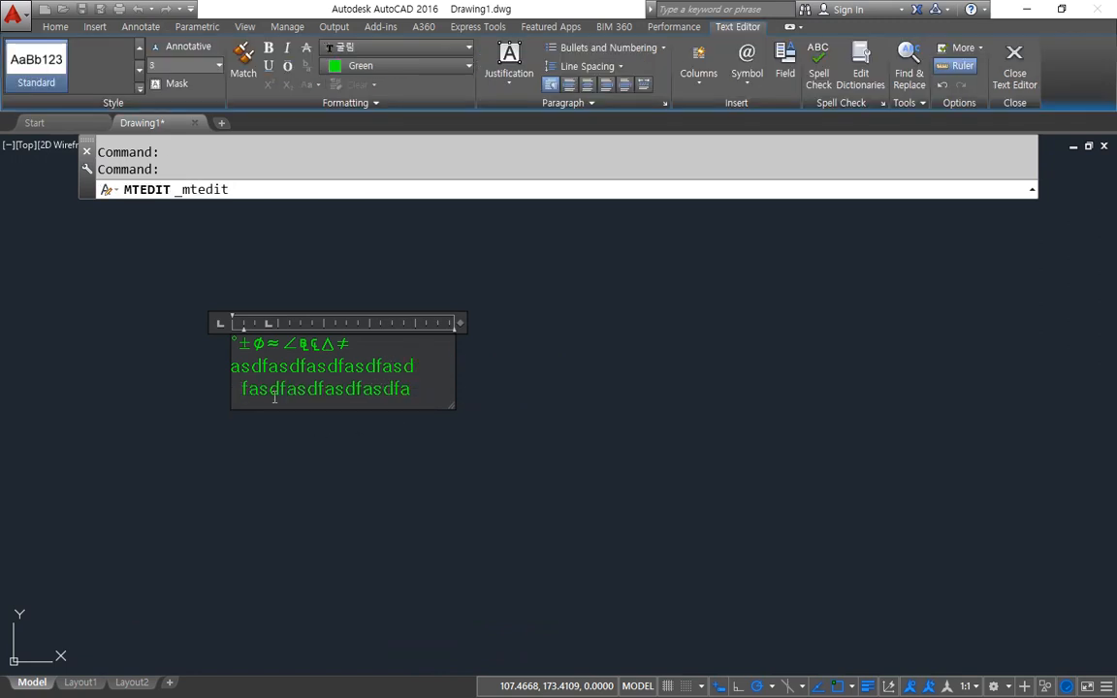
scroll(269, 404, "up", 6)
middle_click_drag(273, 460, 429, 554)
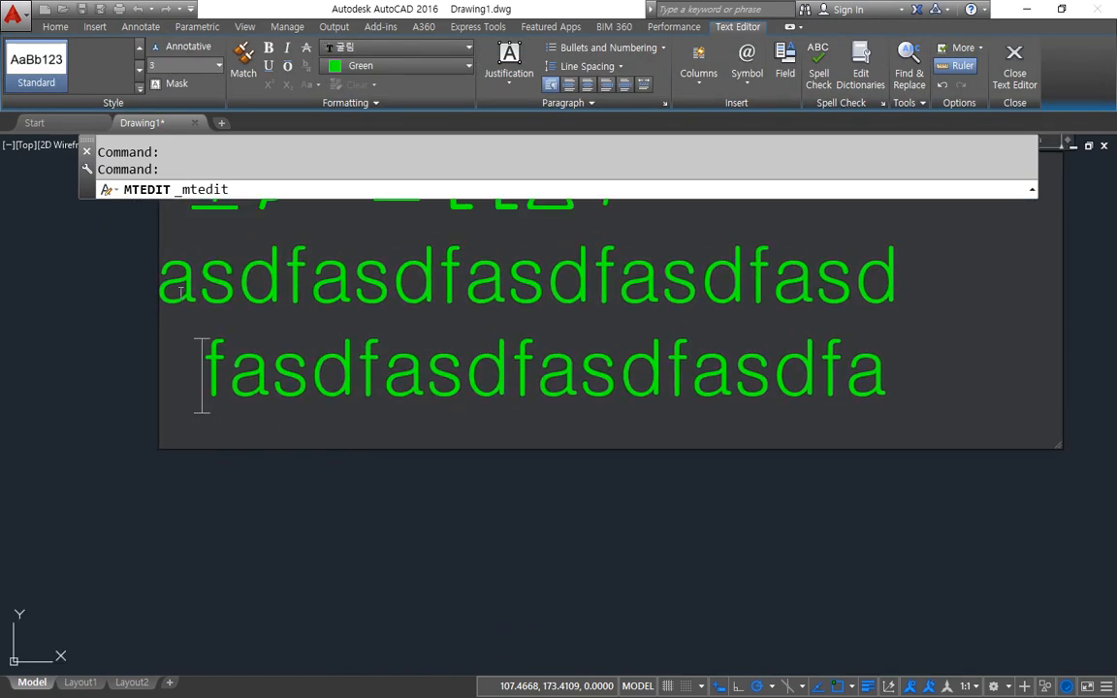
scroll(289, 320, "down", 5)
scroll(242, 250, "up", 2)
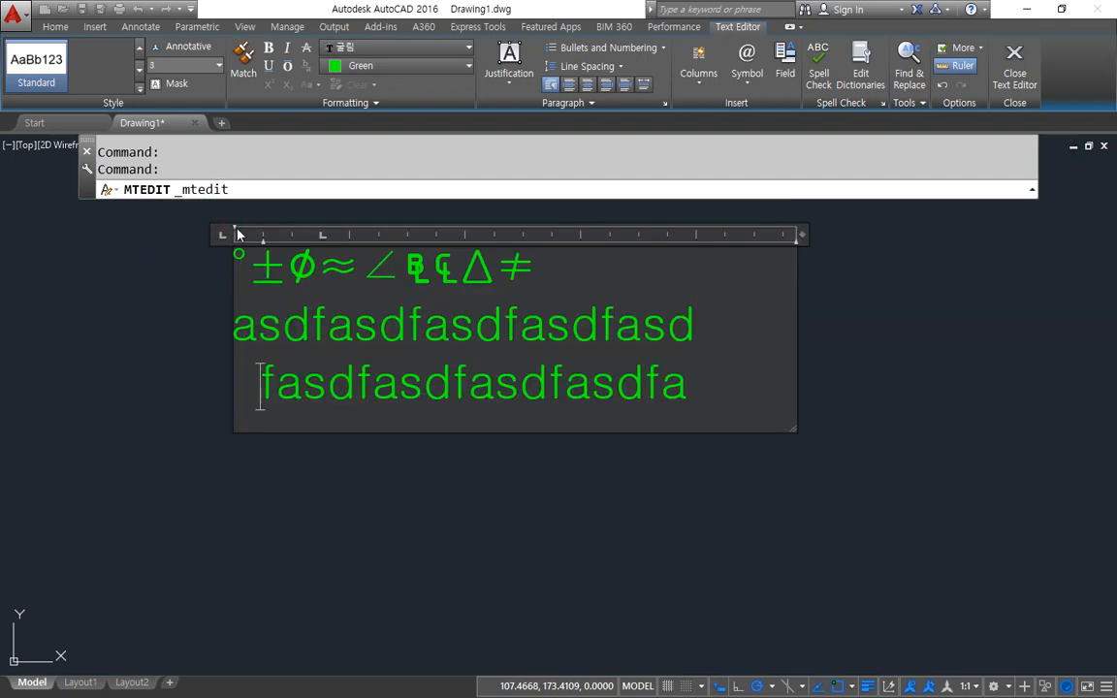
mouse_move(252, 230)
left_mouse_down()
mouse_move(267, 233)
mouse_move(243, 245)
left_mouse_up()
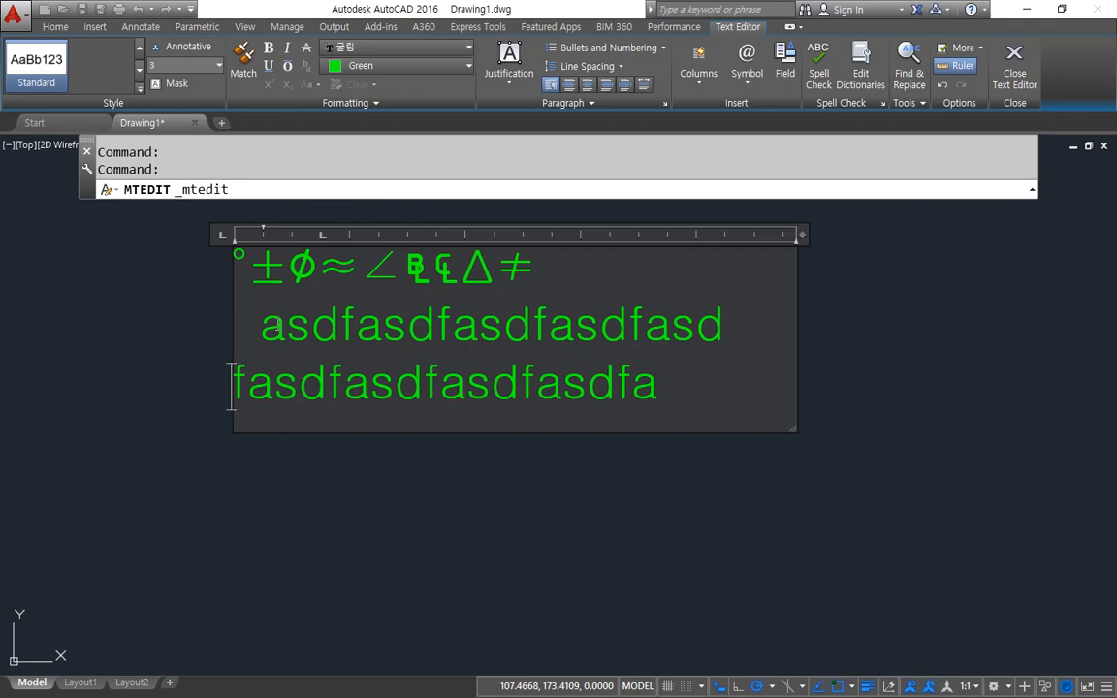
key("ctrl+Return")
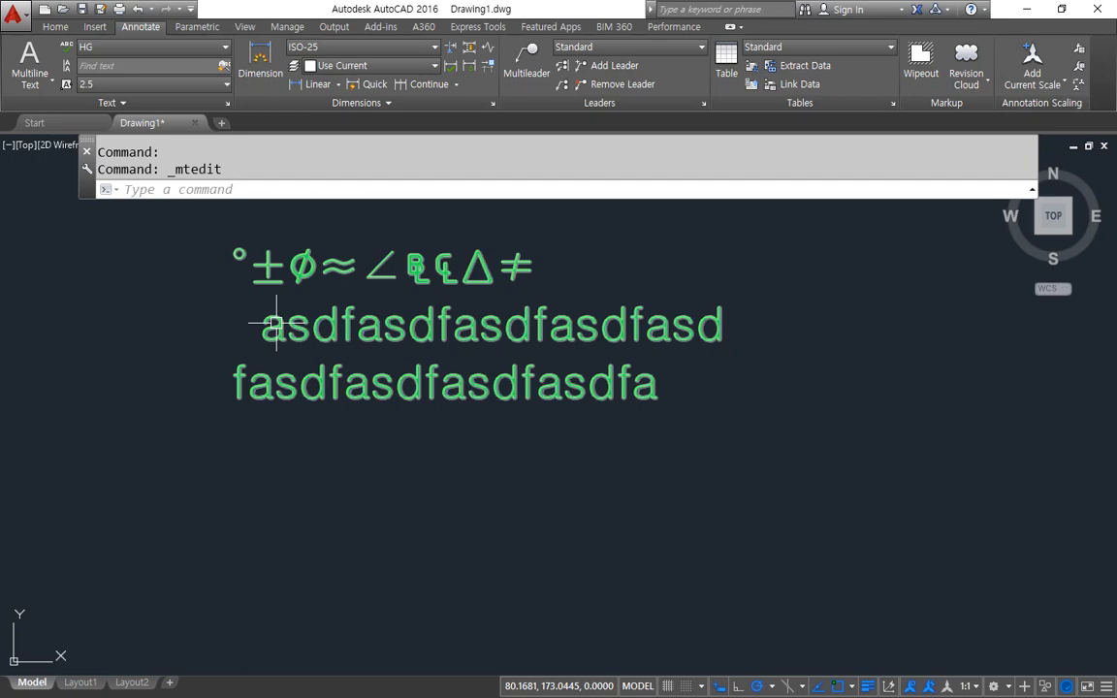
Erase the multiline text containing the symbols and the "asdf" lines from the drawing
left_click(462, 428)
left_click(267, 249)
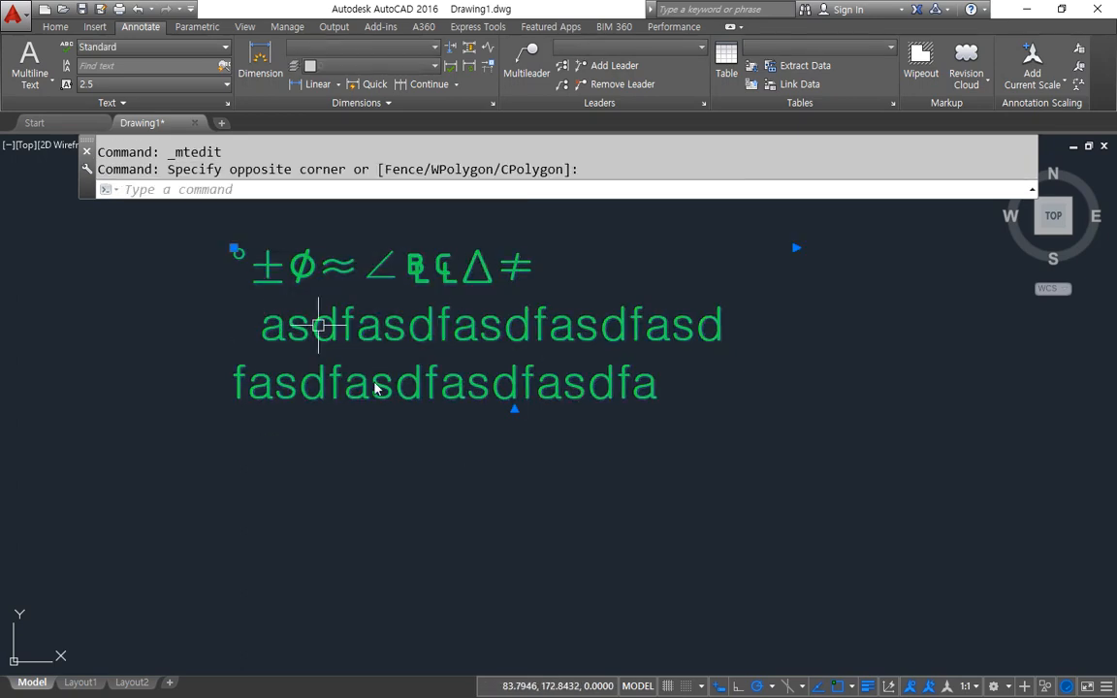
type("E")
key("Return")
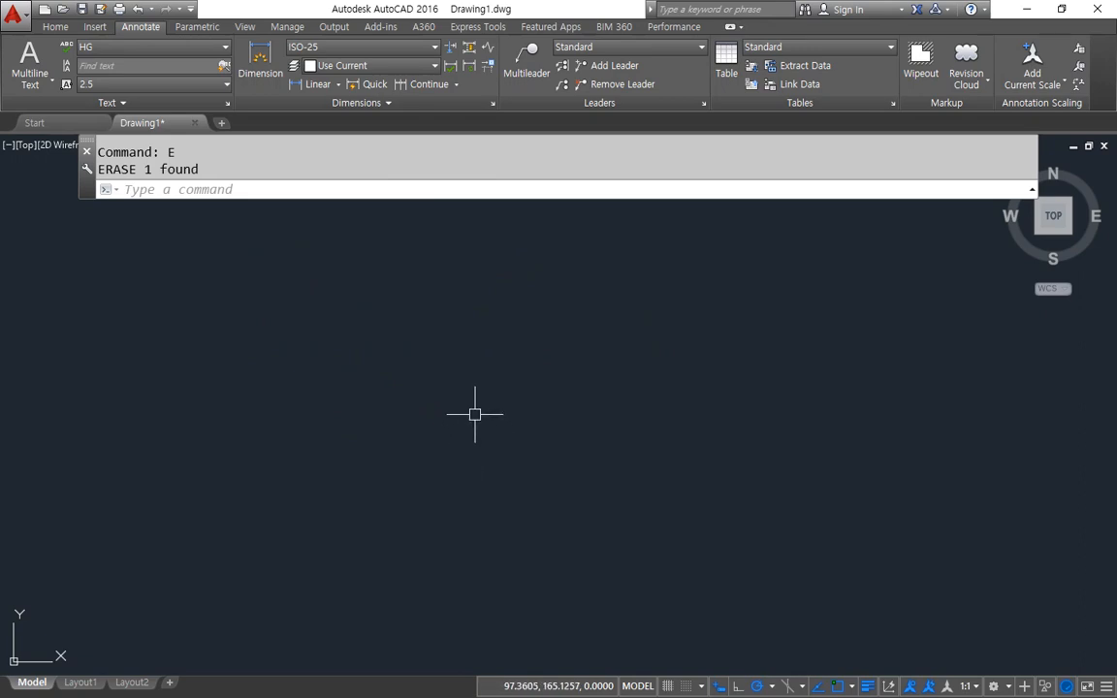
Start single-line text with height 2.5 and rotation 0, and enter ø from the special characters for ㄲ
type("dt")
key("Return")
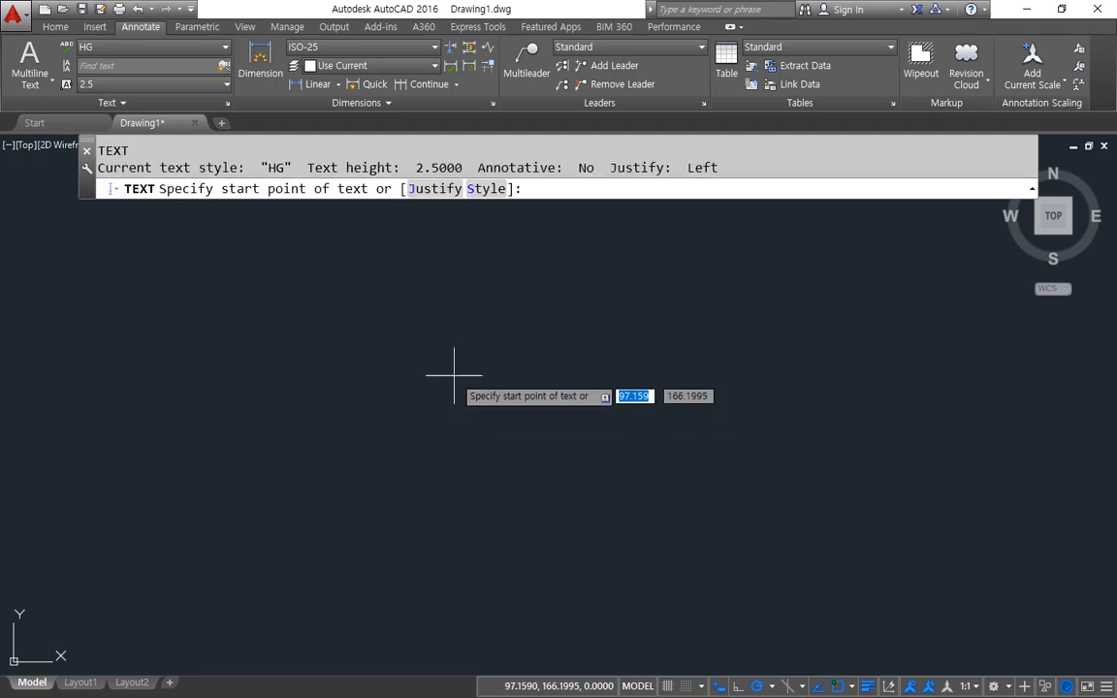
left_click(419, 371)
key("Return")
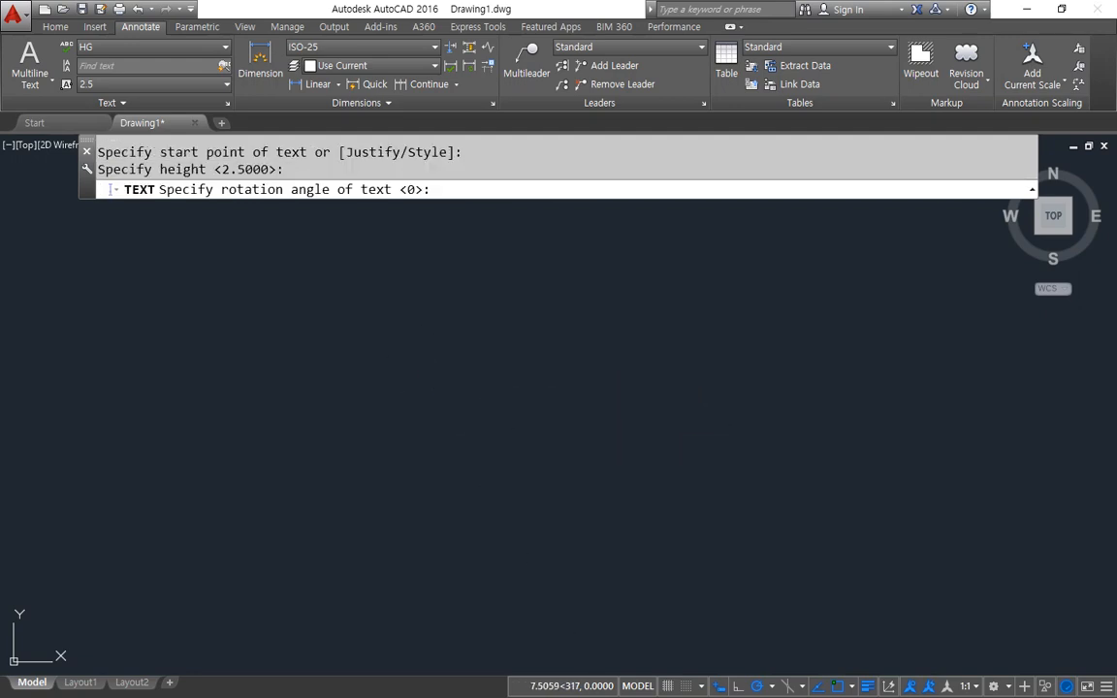
key("Return")
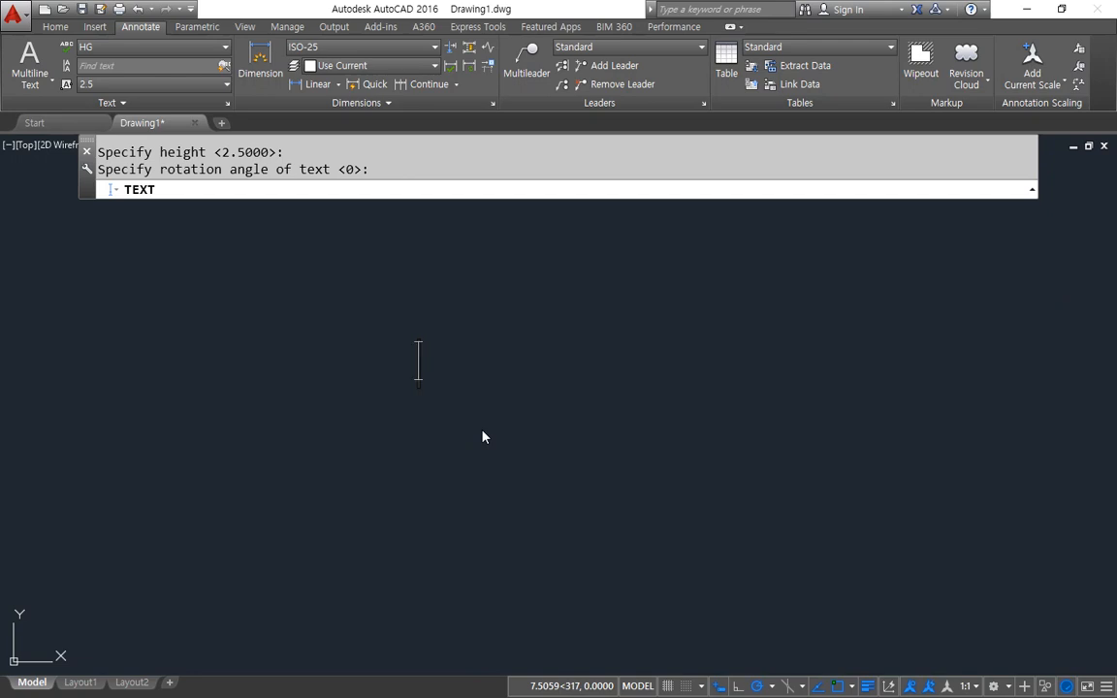
type("ㄲ")
key("Hangul_Hanja")
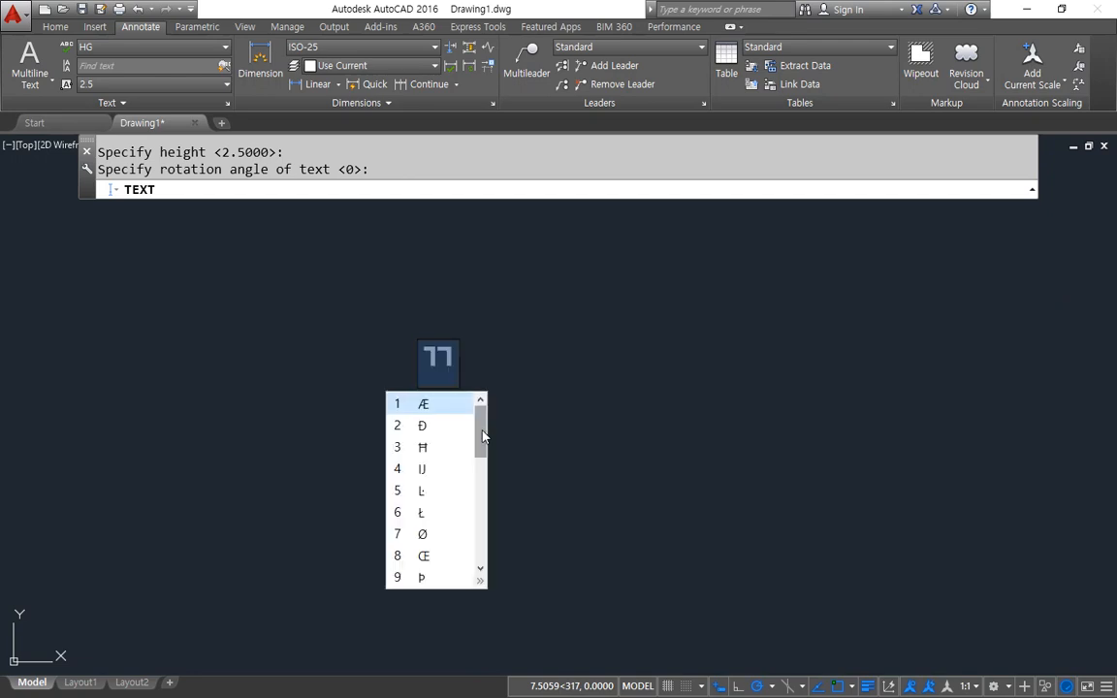
scroll(483, 436, "down", 2)
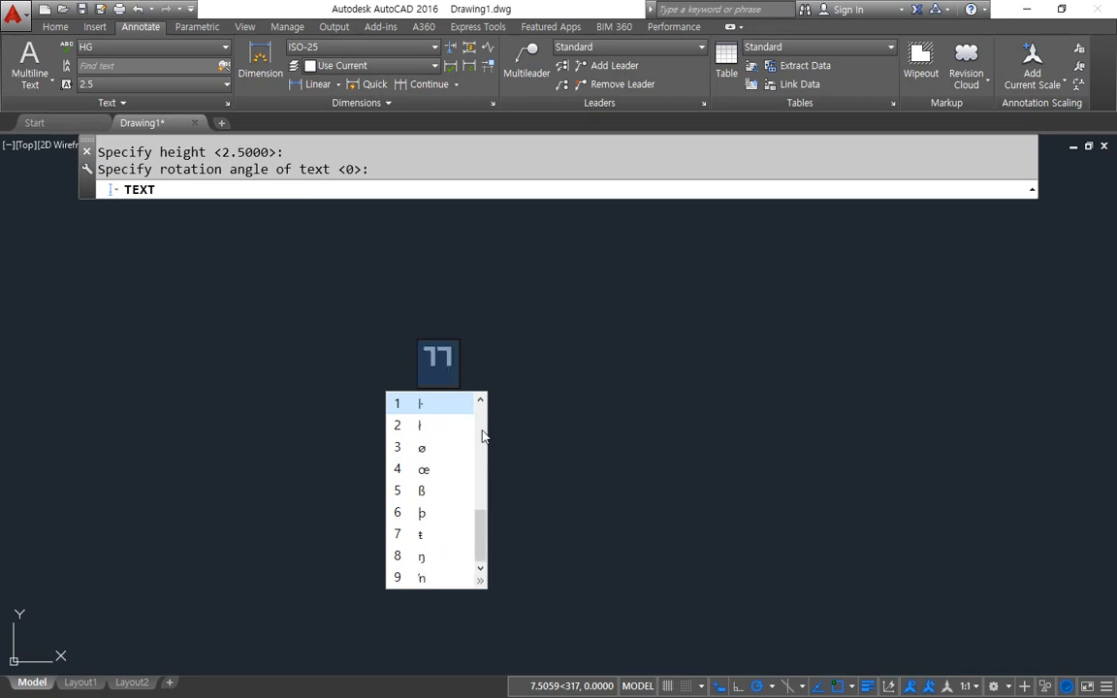
key("3")
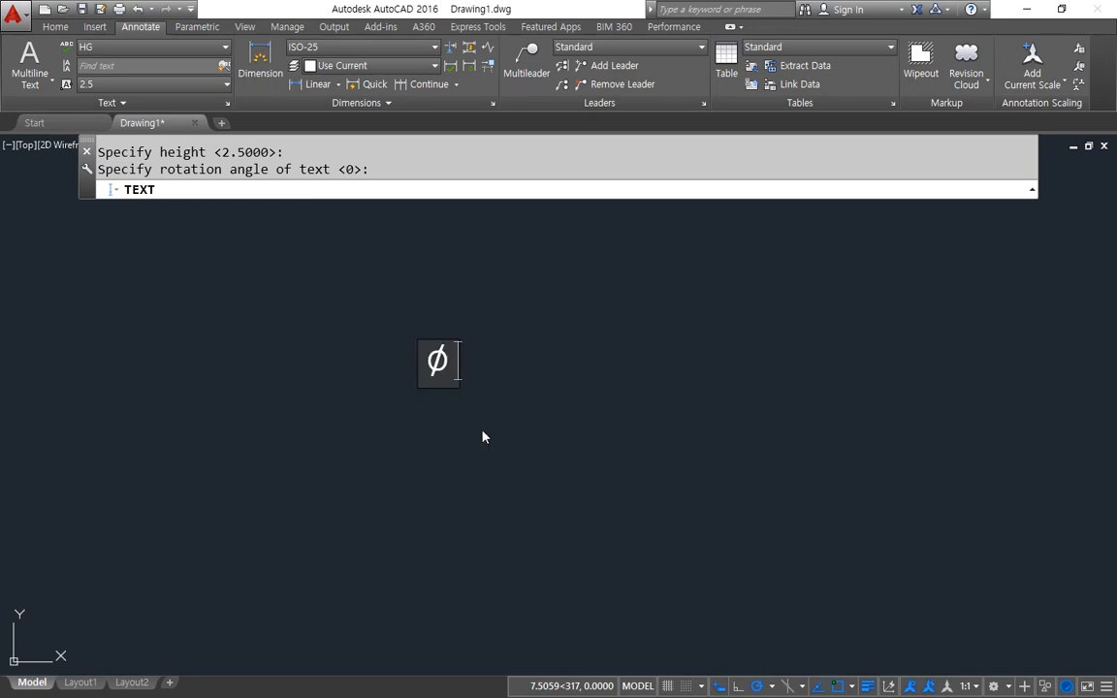
Add a second line to the single-line text containing ± from the special characters for ㄷ
key("Return")
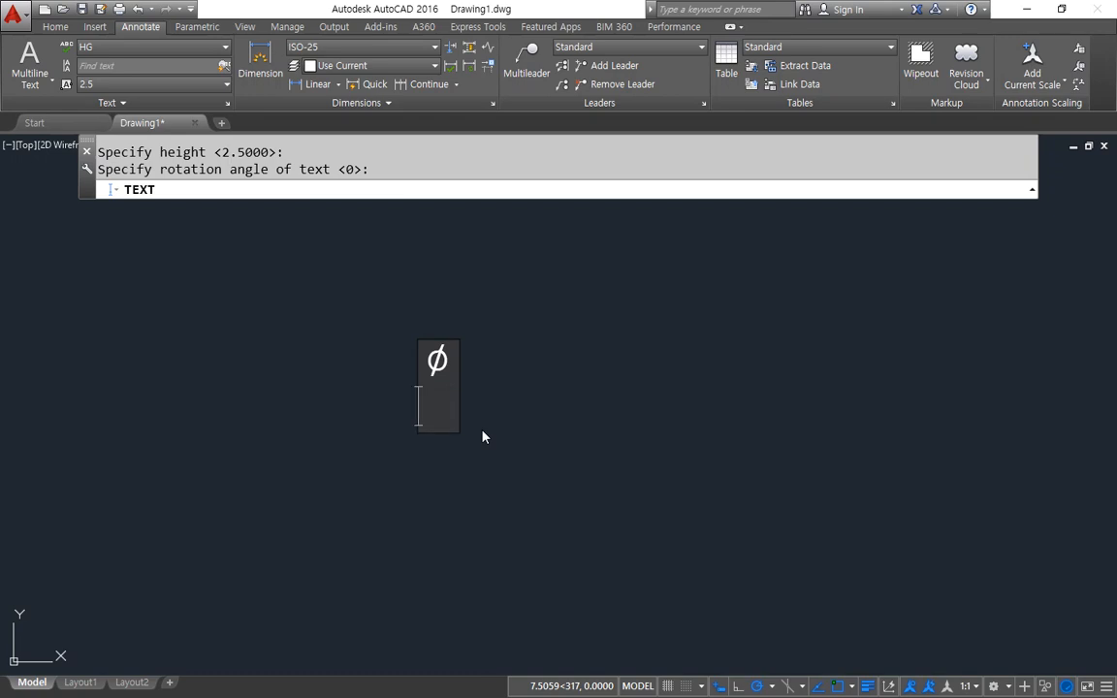
type("cc")
key("Hangul_Hanja")
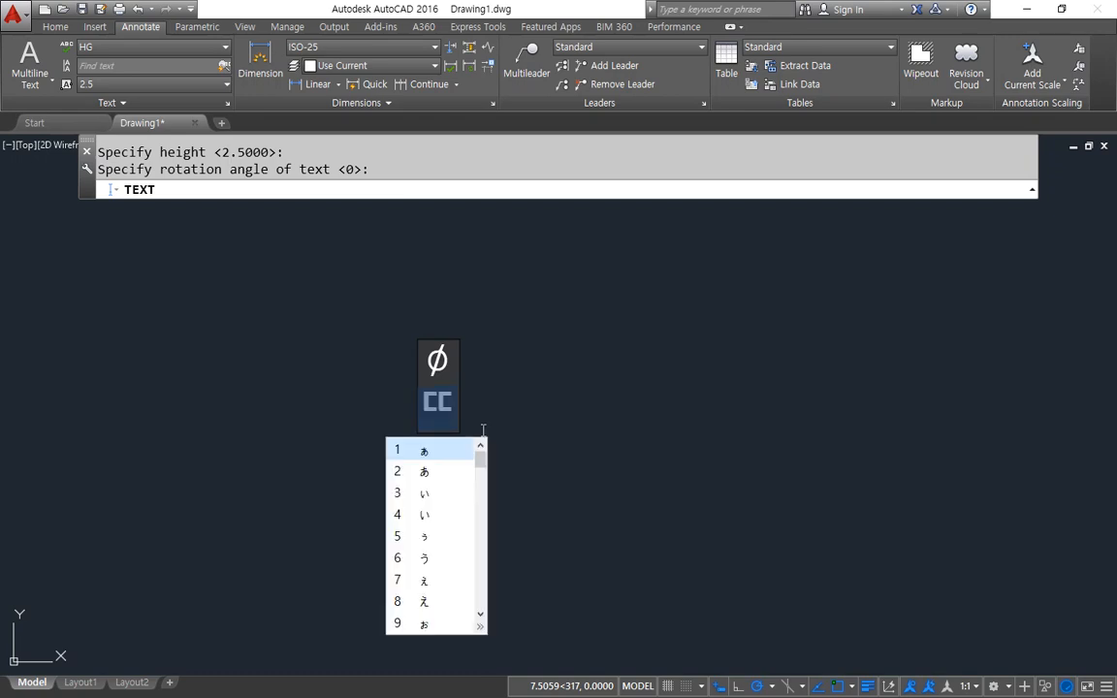
key("Escape")
key("alt+Tab")
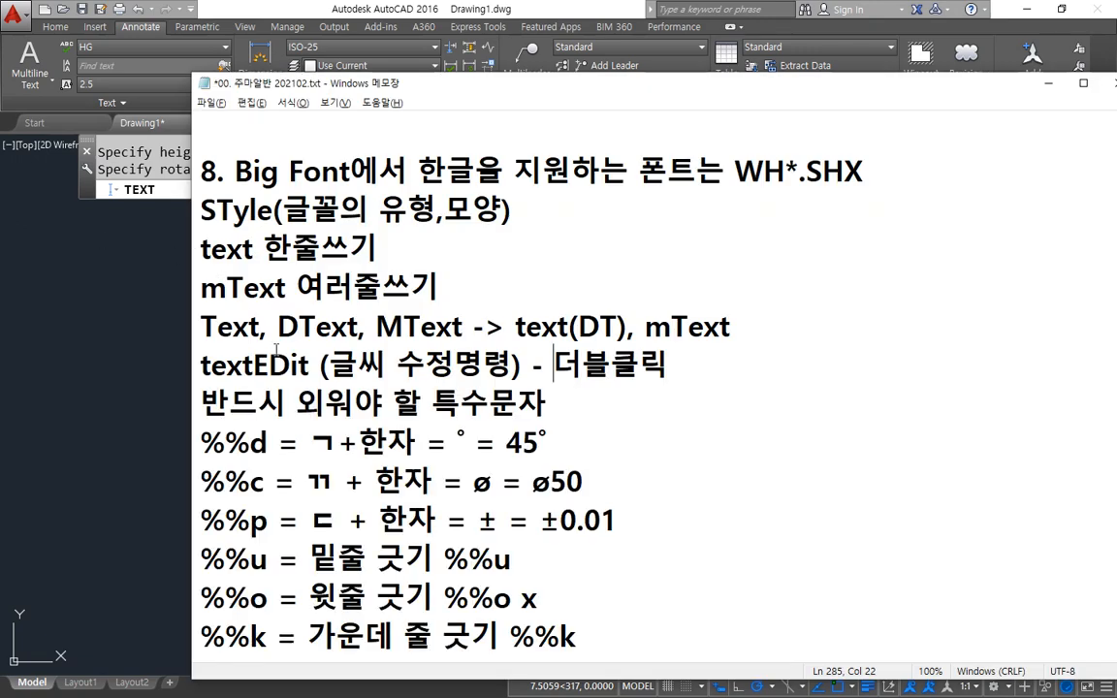
key("alt+Tab")
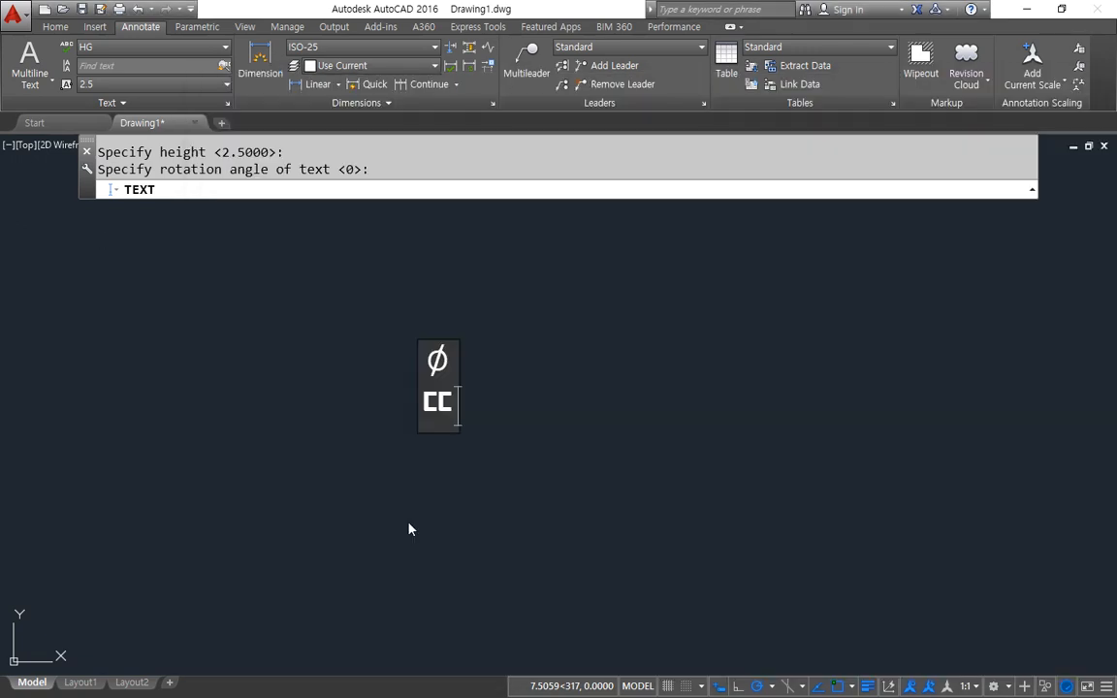
key("BackSpace")
type("ㄷ")
key("Hangul_Hanja")
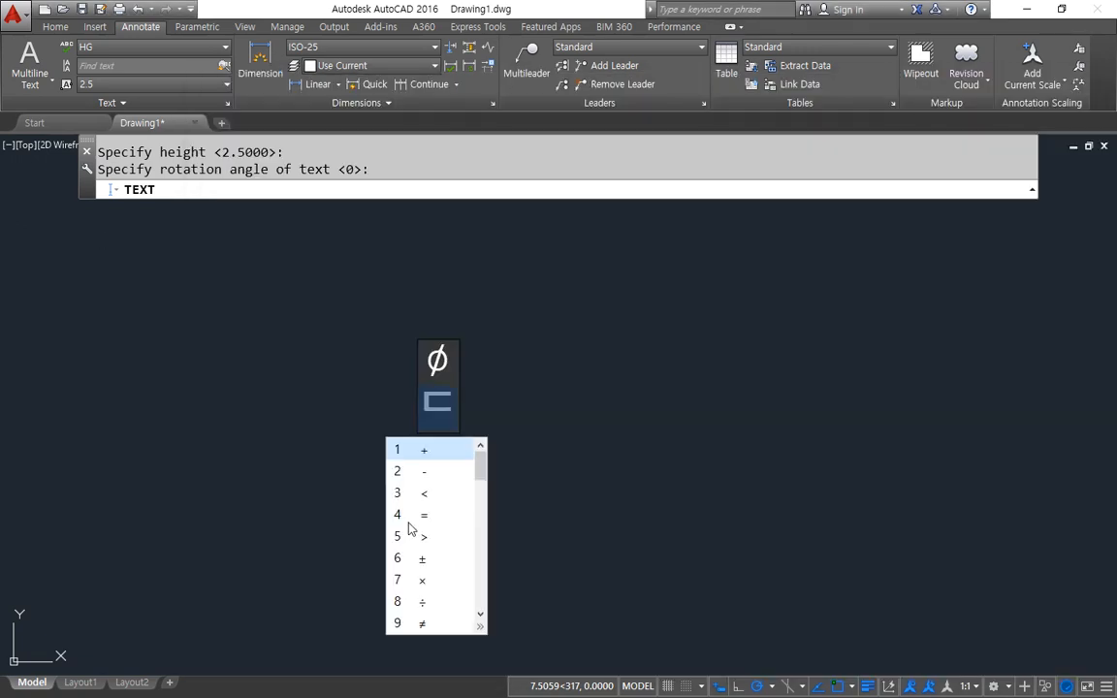
key("6")
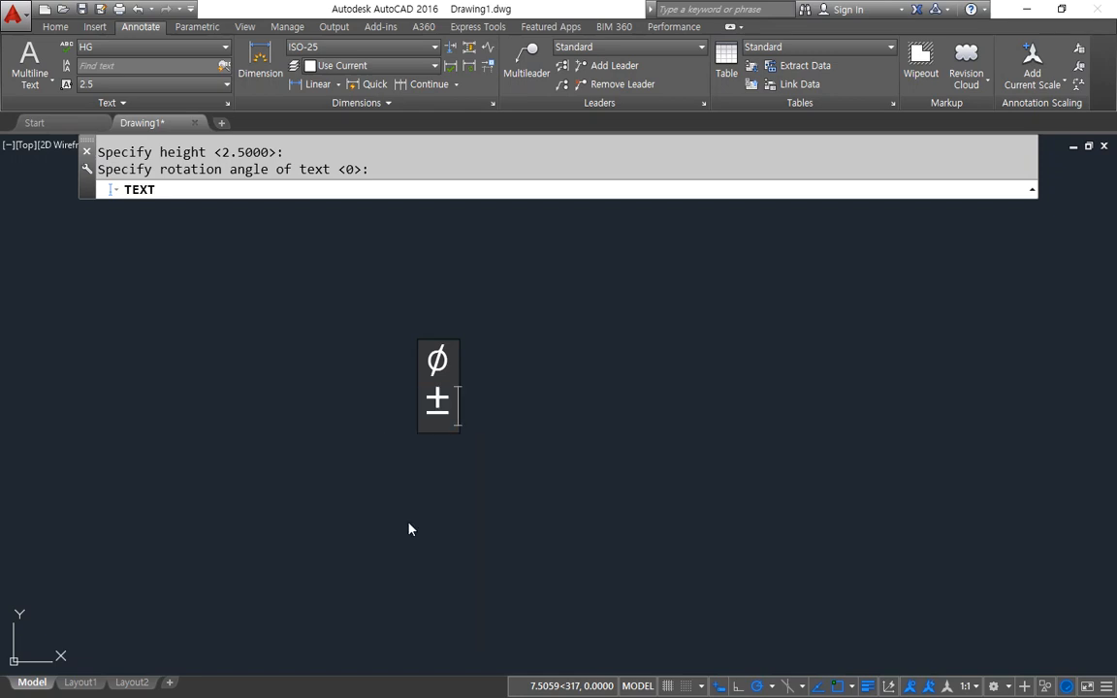
On a third line, look through the special characters for ㄱ for the degree symbol and check the consonant in the Notepad notes
key("Return")
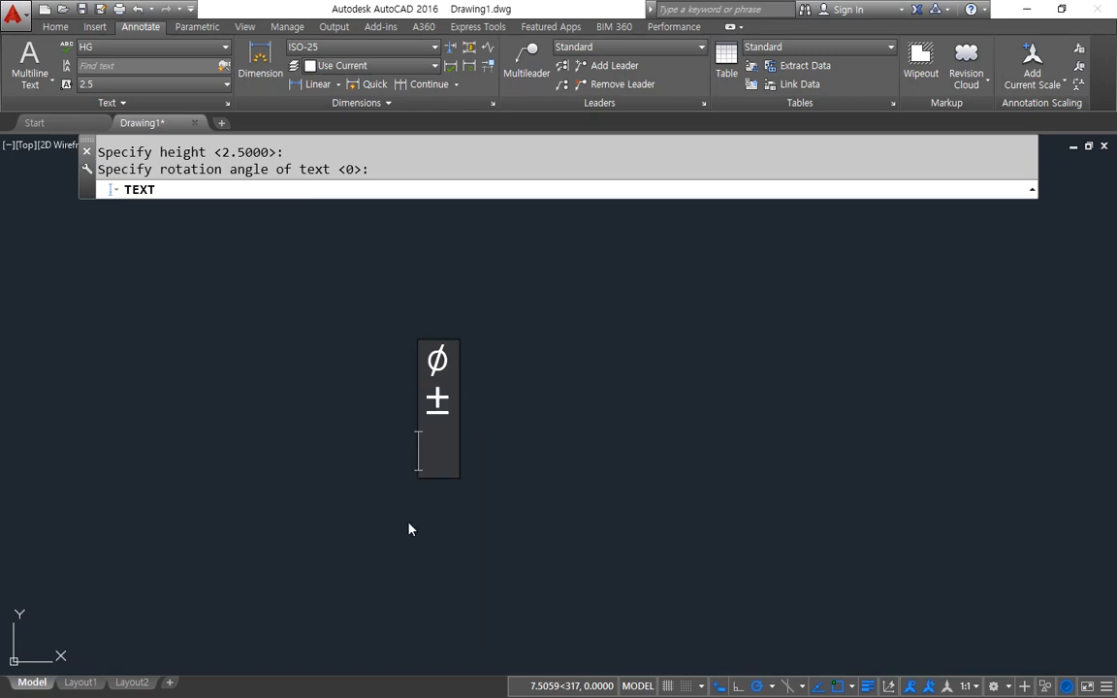
type("ㄱ")
key("Hangul_Hanja")
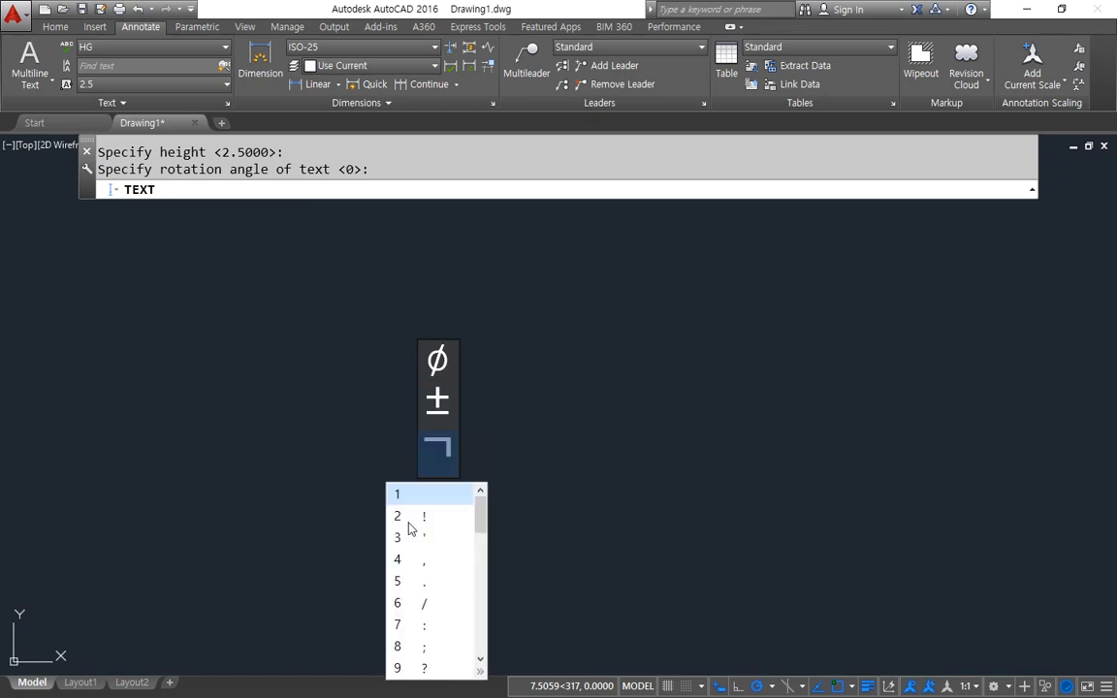
key("Page_Down")
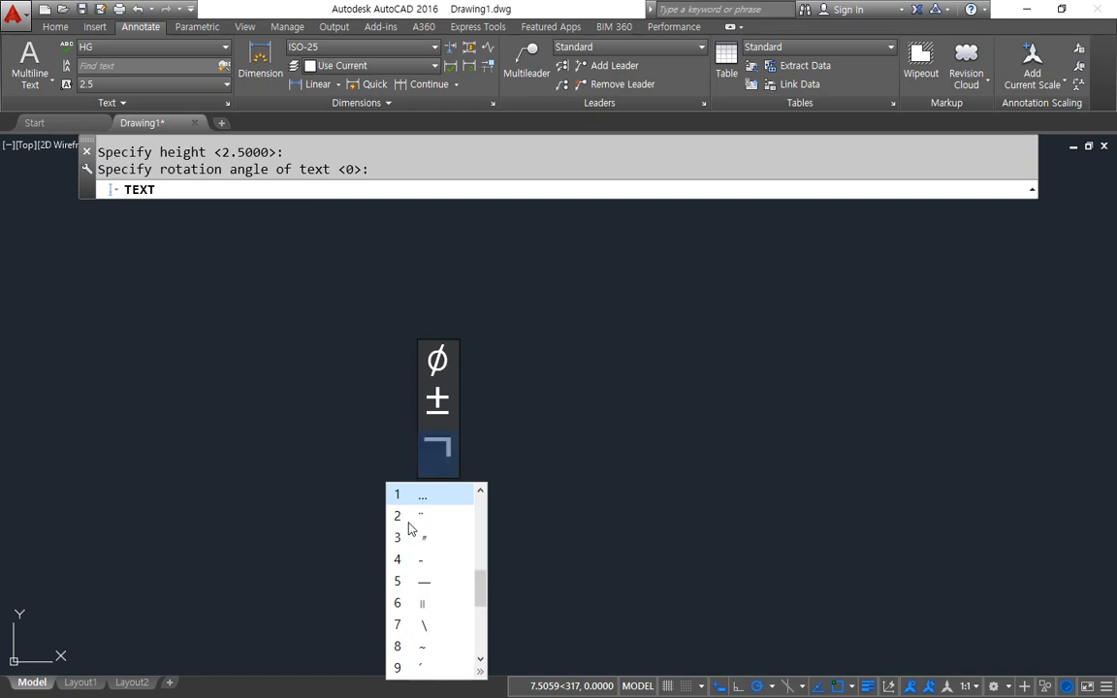
key("Page_Up")
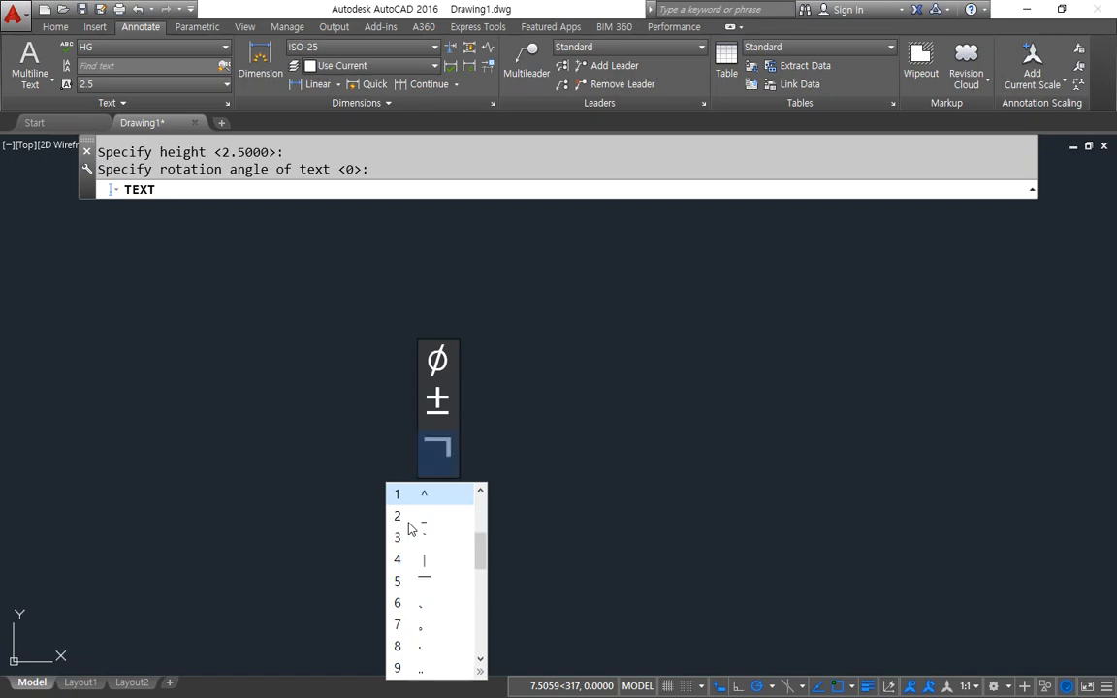
key("Page_Down")
key("Page_Down")
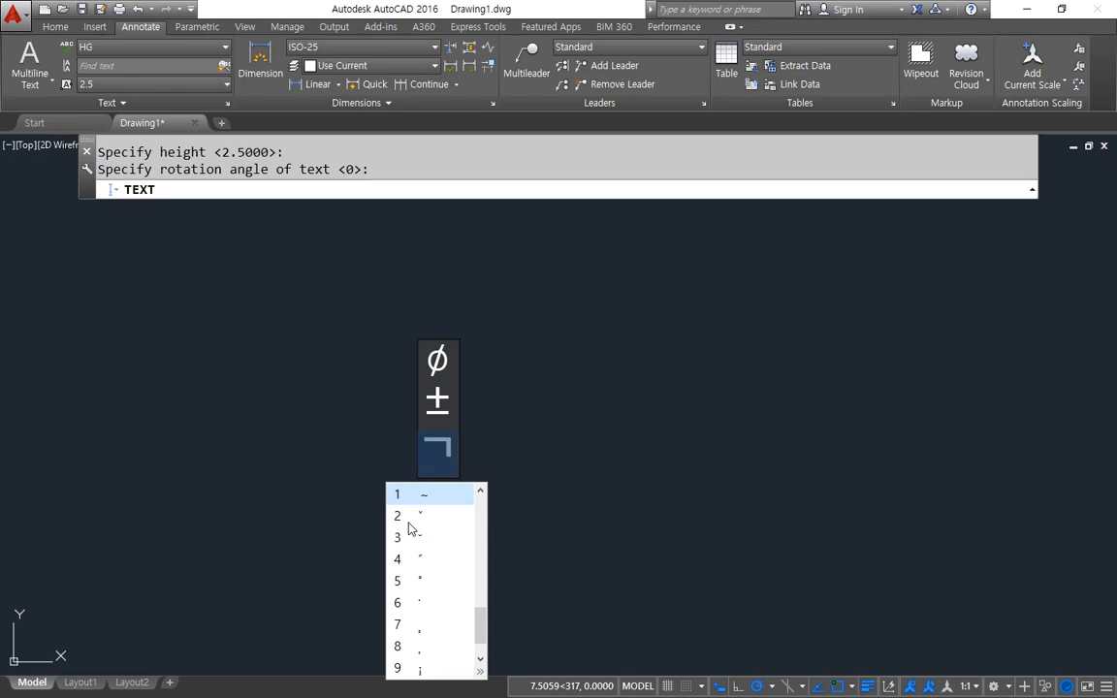
key("Page_Down")
key("Page_Up")
key("Escape")
key("alt+Tab")
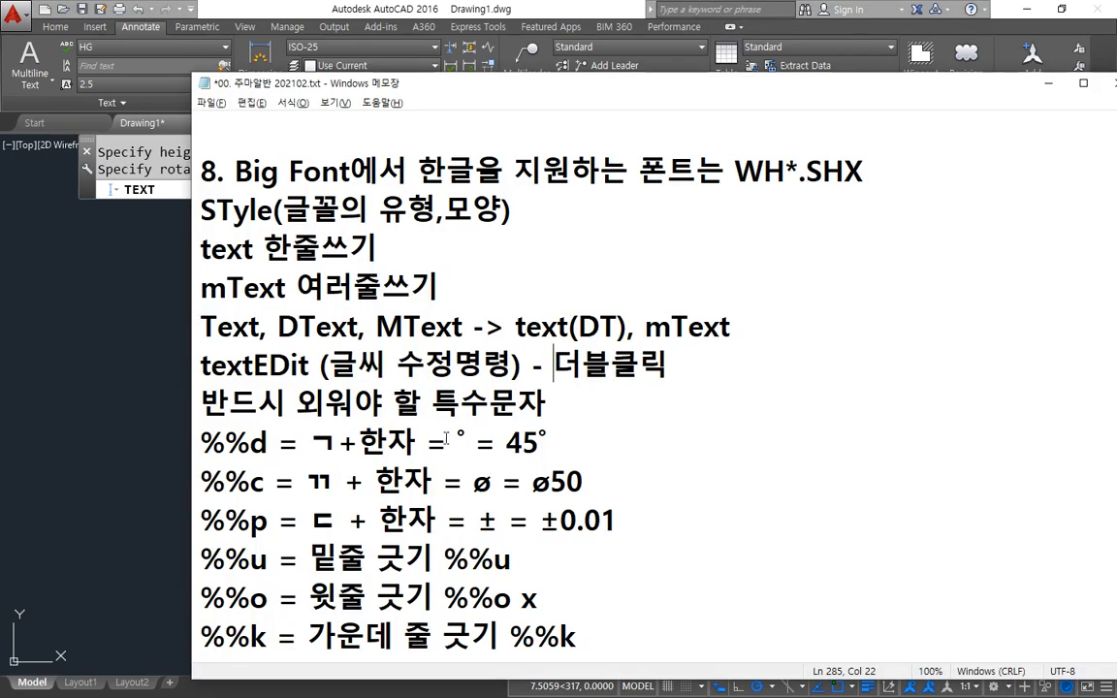
key("alt+Tab")
Replace ㄱ with ㄲ on the third line and examine the special characters offered for ㄲ
left_click_drag(447, 460, 421, 462)
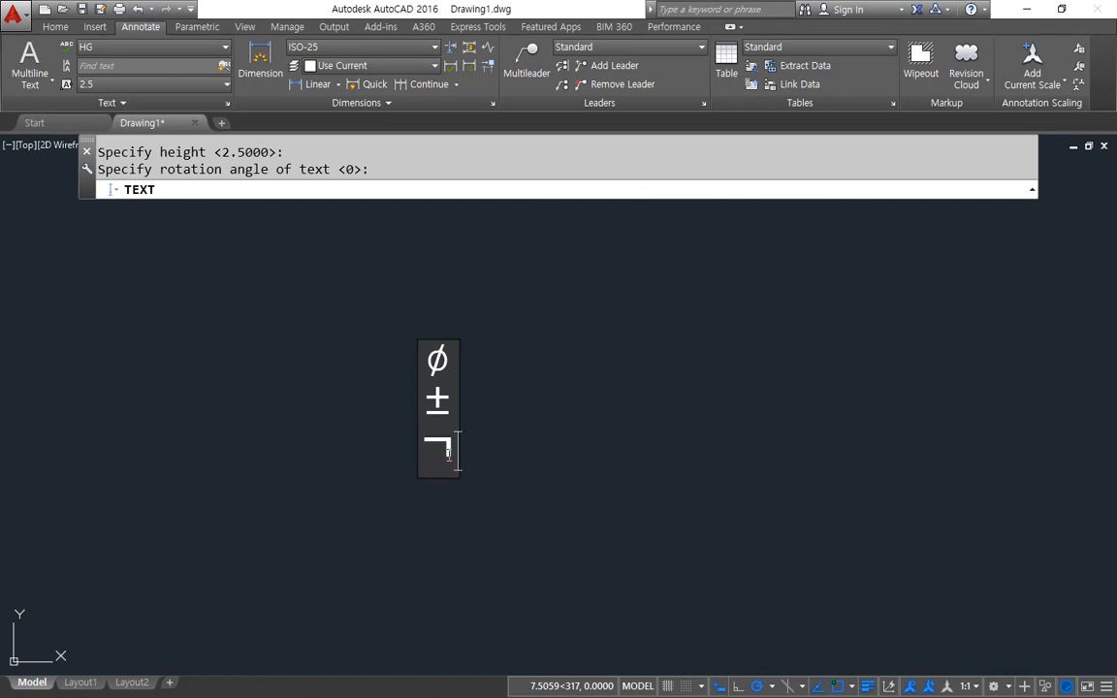
type("ㄲ")
key("Hangul_Hanja")
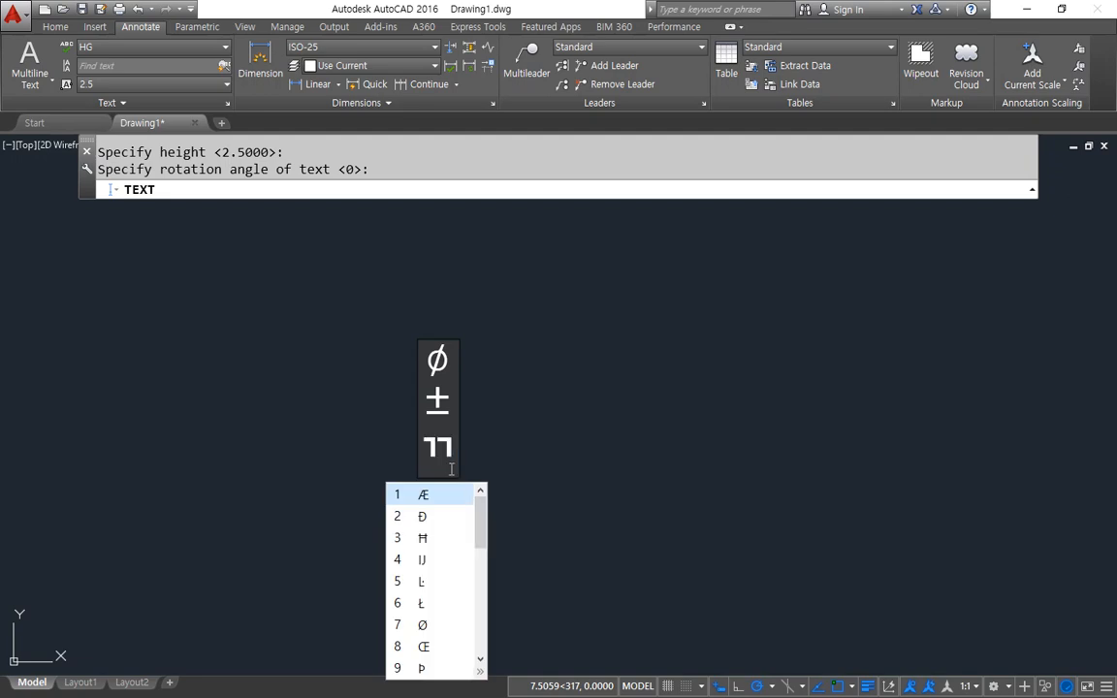
key("Escape")
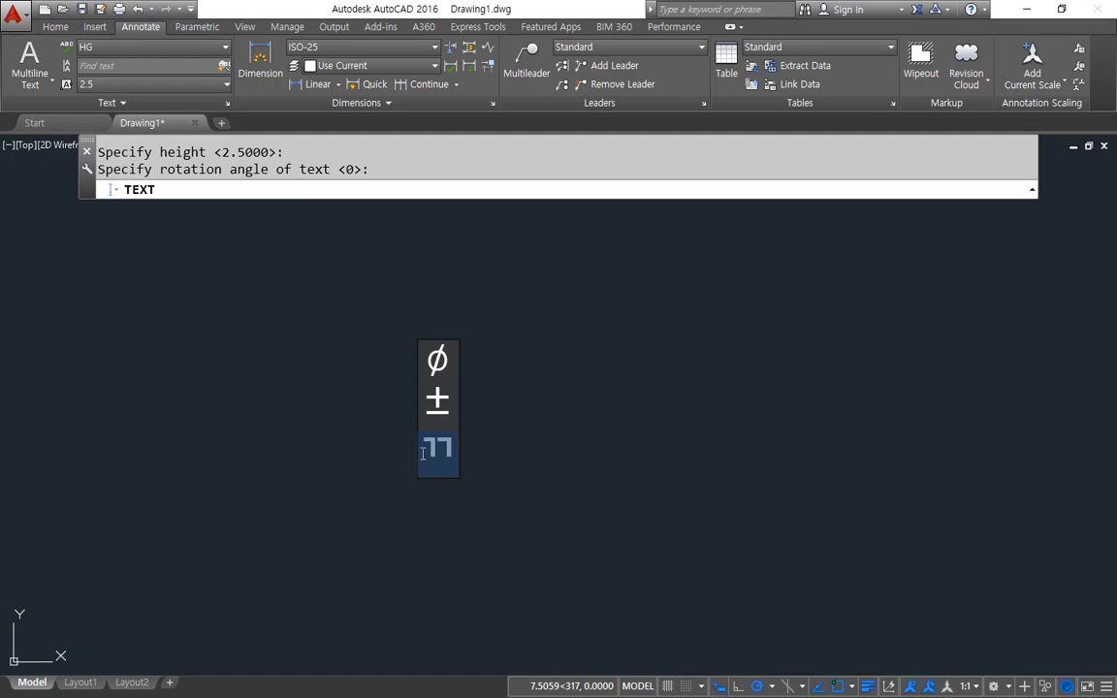
key("Hangul_Hanja")
left_click_drag(479, 514, 482, 647)
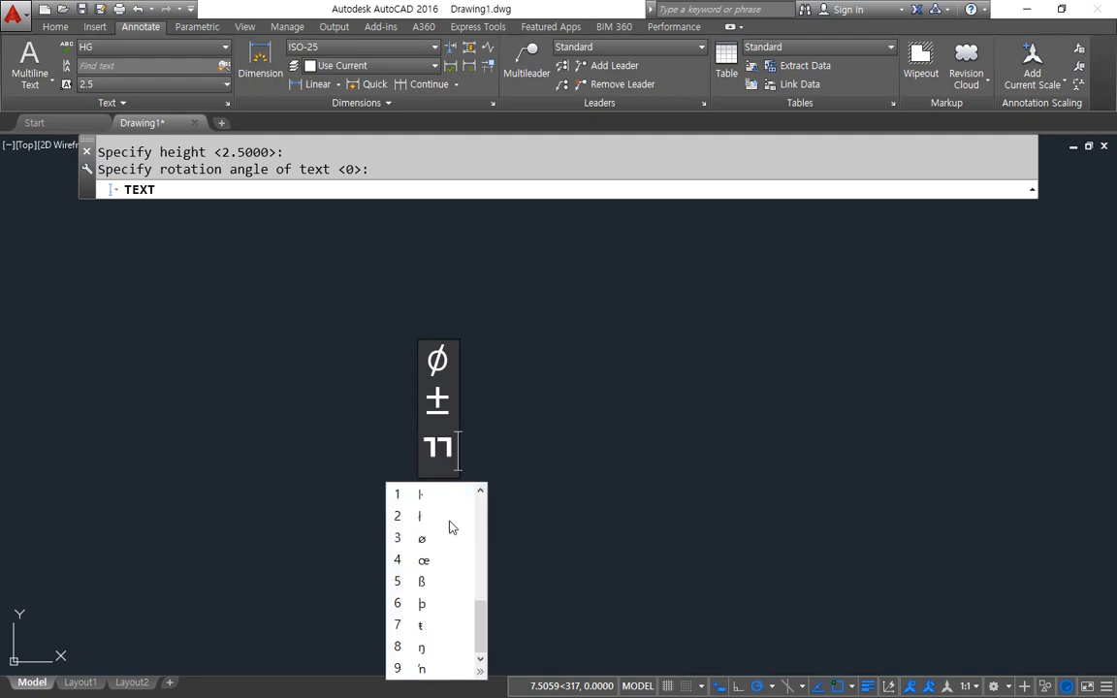
left_click(448, 452)
Replace ㄲ with ㄹ on the third line and examine the currency and unit symbols offered for it
left_click_drag(456, 448, 428, 448)
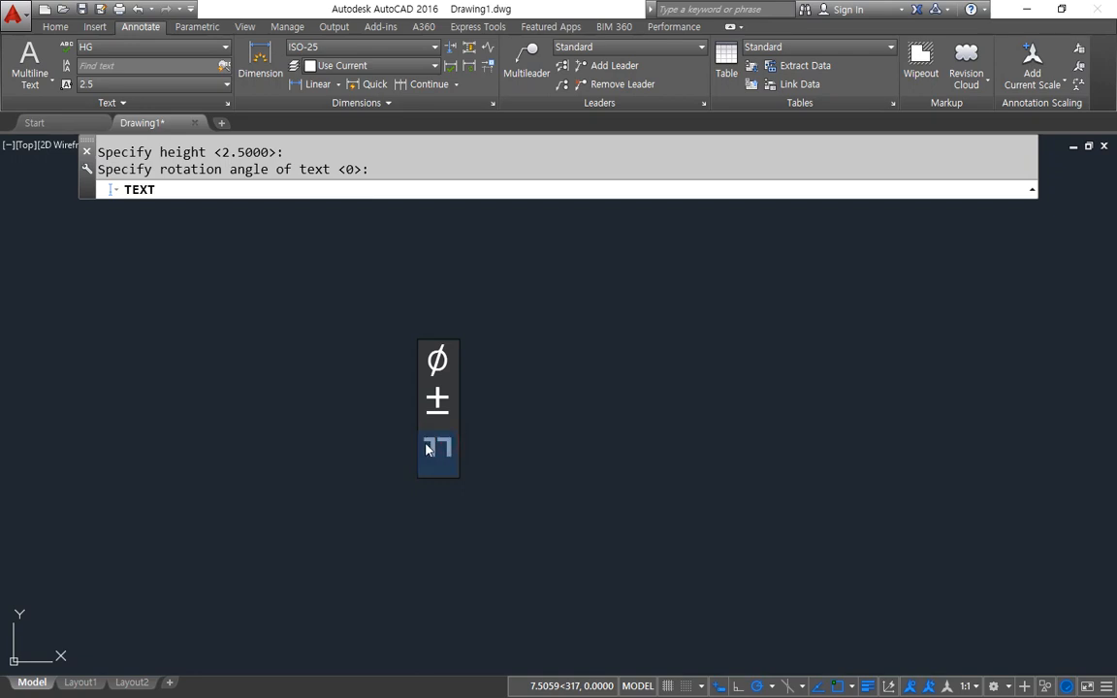
type("ㄹ")
key("Hangul_Hanja")
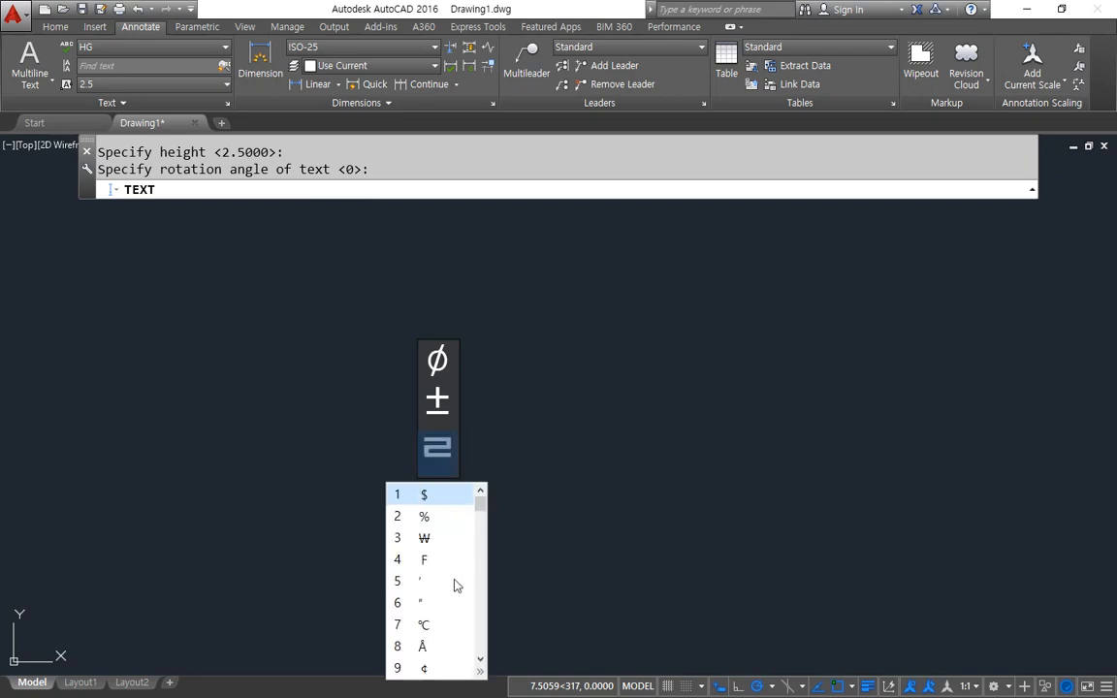
scroll(472, 608, "down", 3)
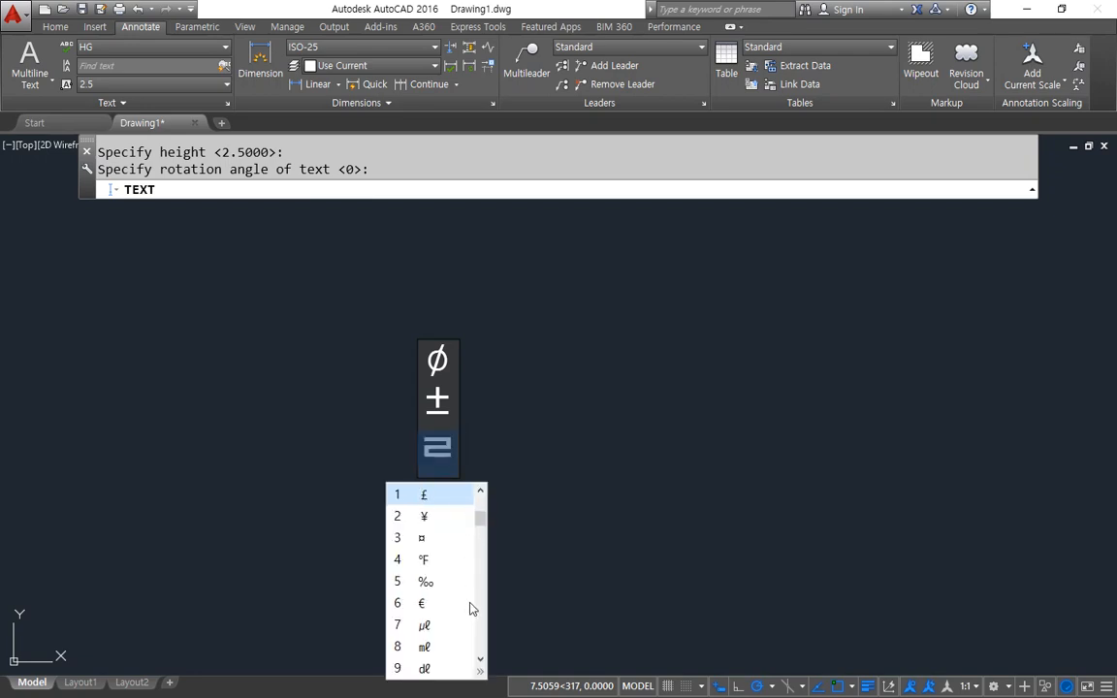
scroll(472, 608, "down", 5)
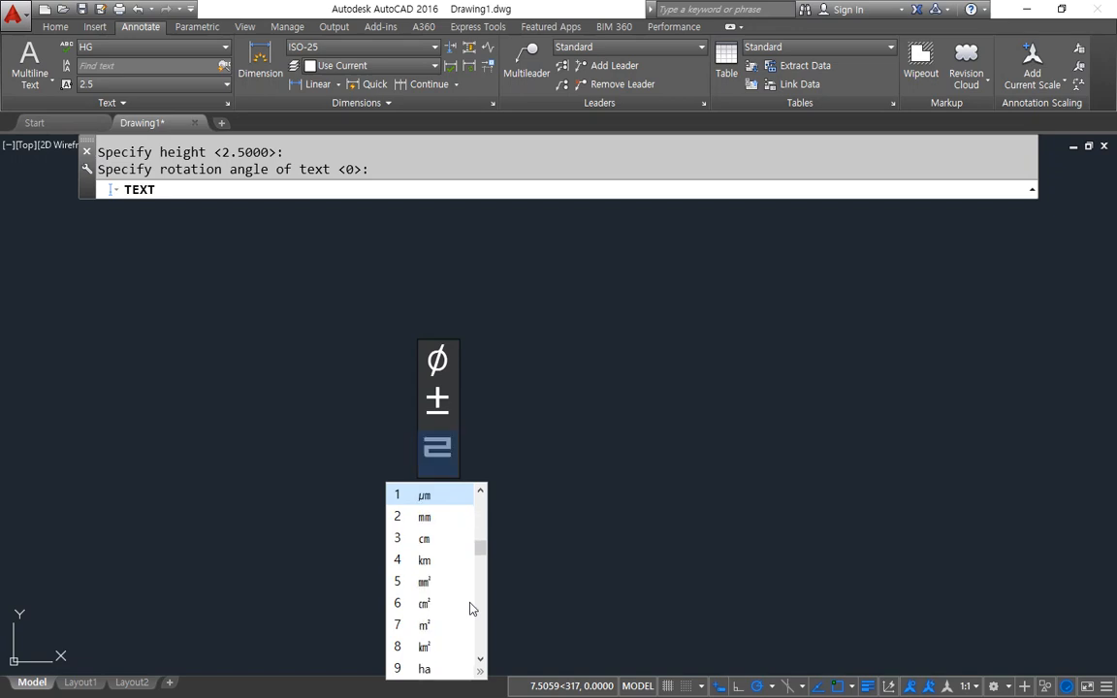
scroll(472, 607, "down", 5)
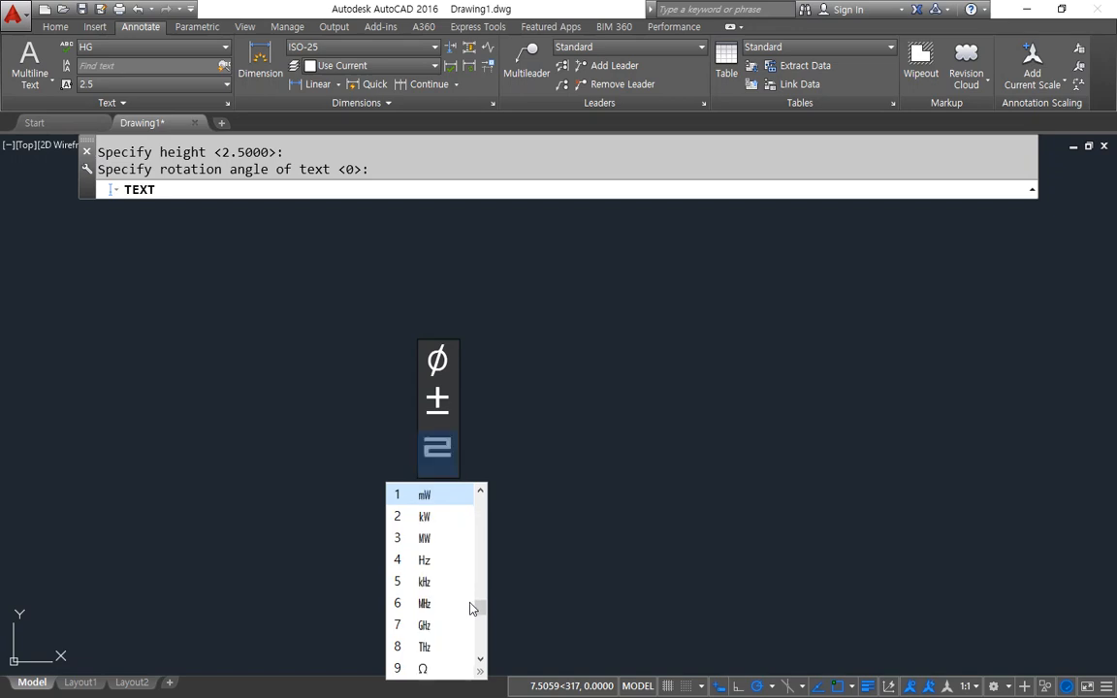
scroll(472, 608, "down", 1)
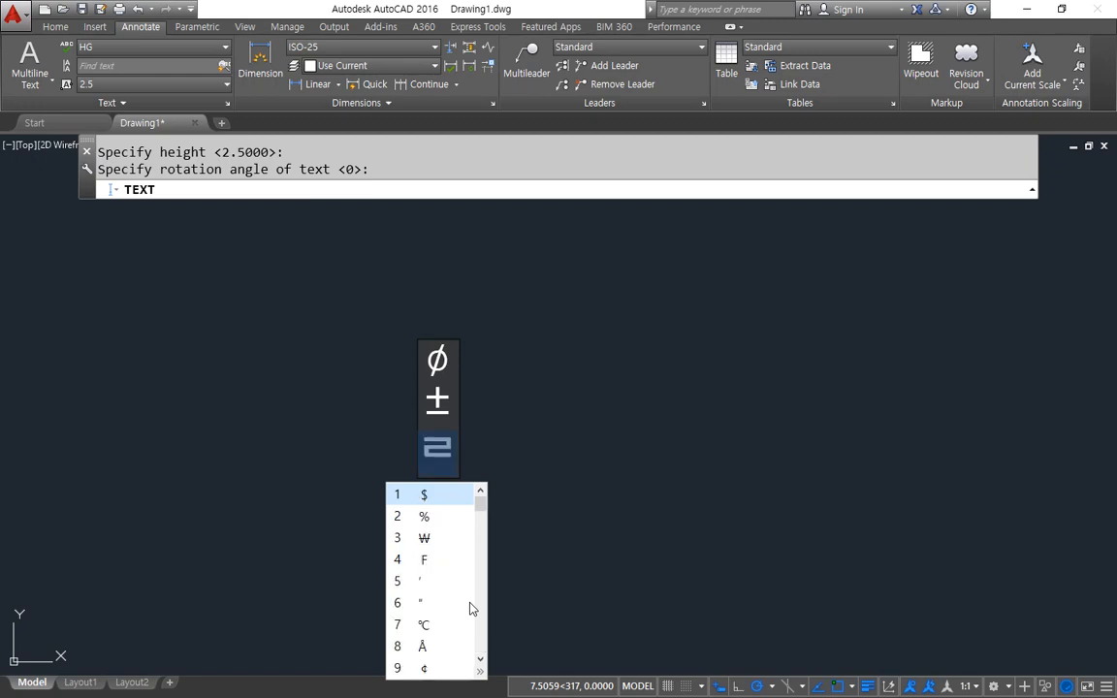
key("Escape")
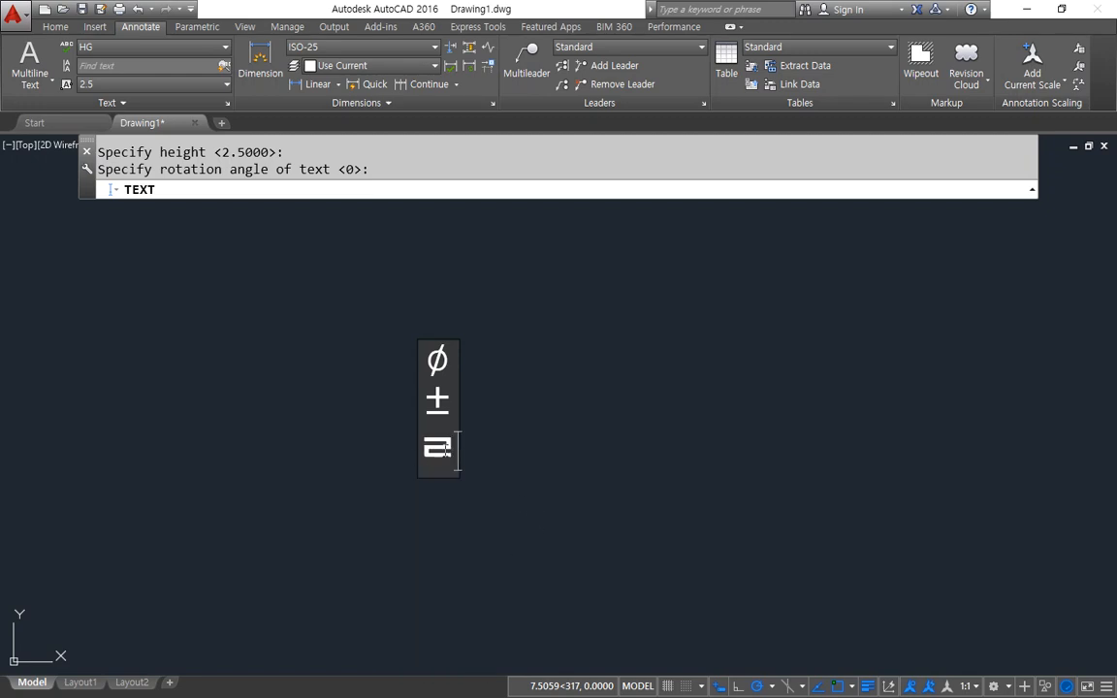
Replace ㄹ with ㄱ on the third line and search all pages of its special characters for the degree symbol
left_click_drag(447, 449, 408, 453)
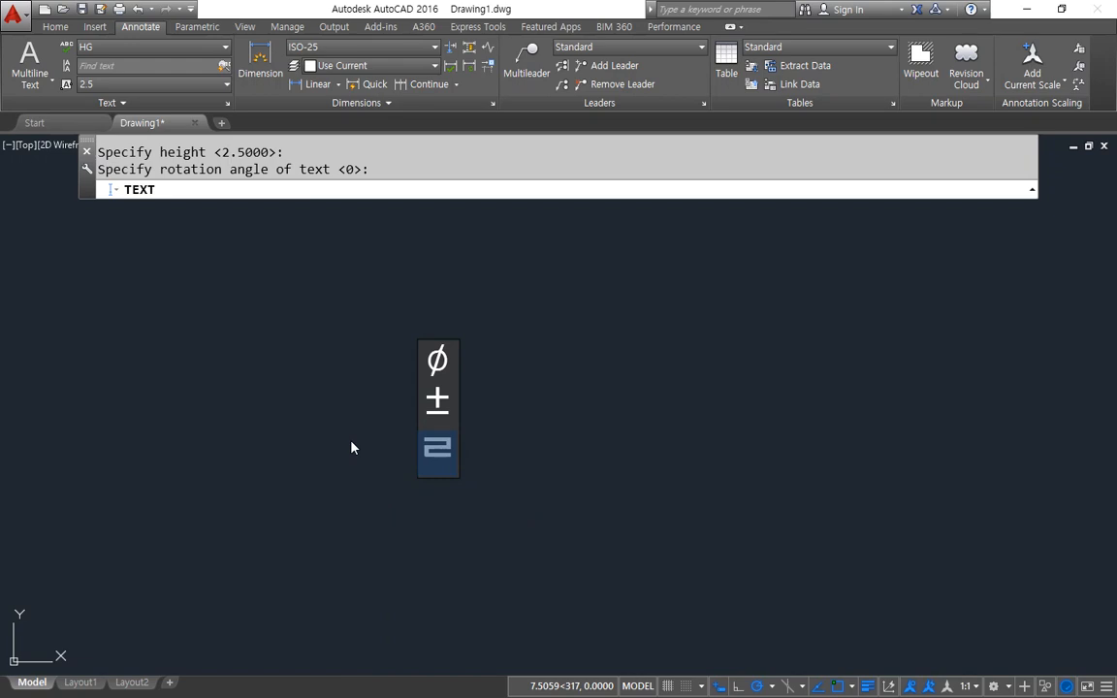
type("ㄱ")
key("Hangul_Hanja")
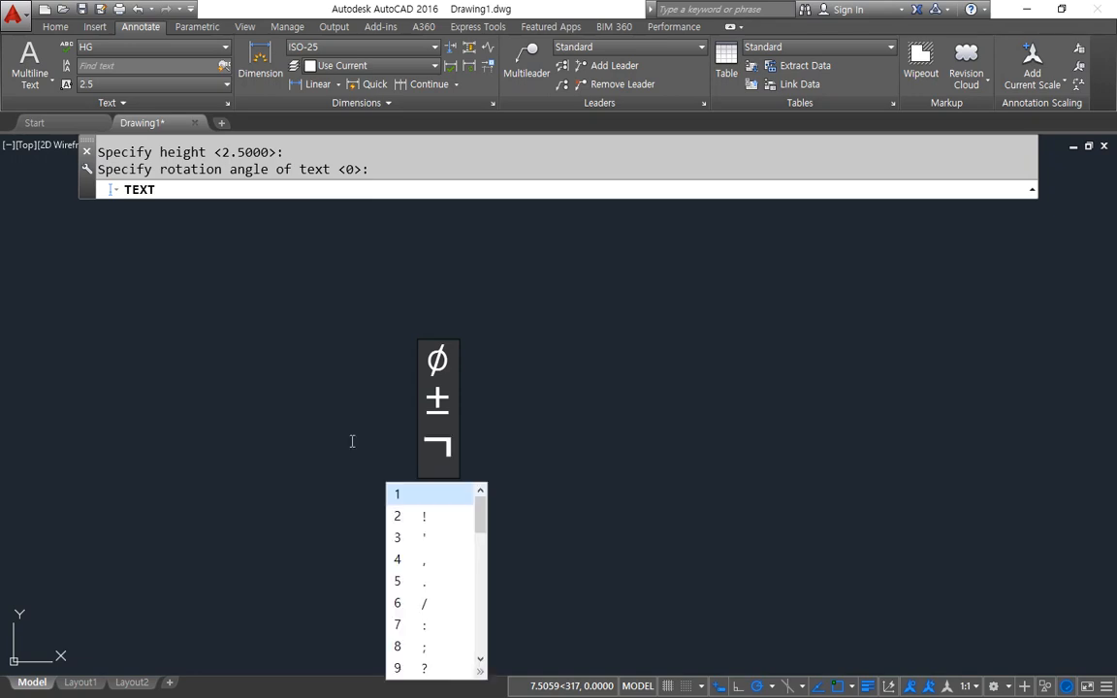
key("Page_Down")
key("Page_Down")
key("Page_Down")
key("Page_Down")
key("Page_Down")
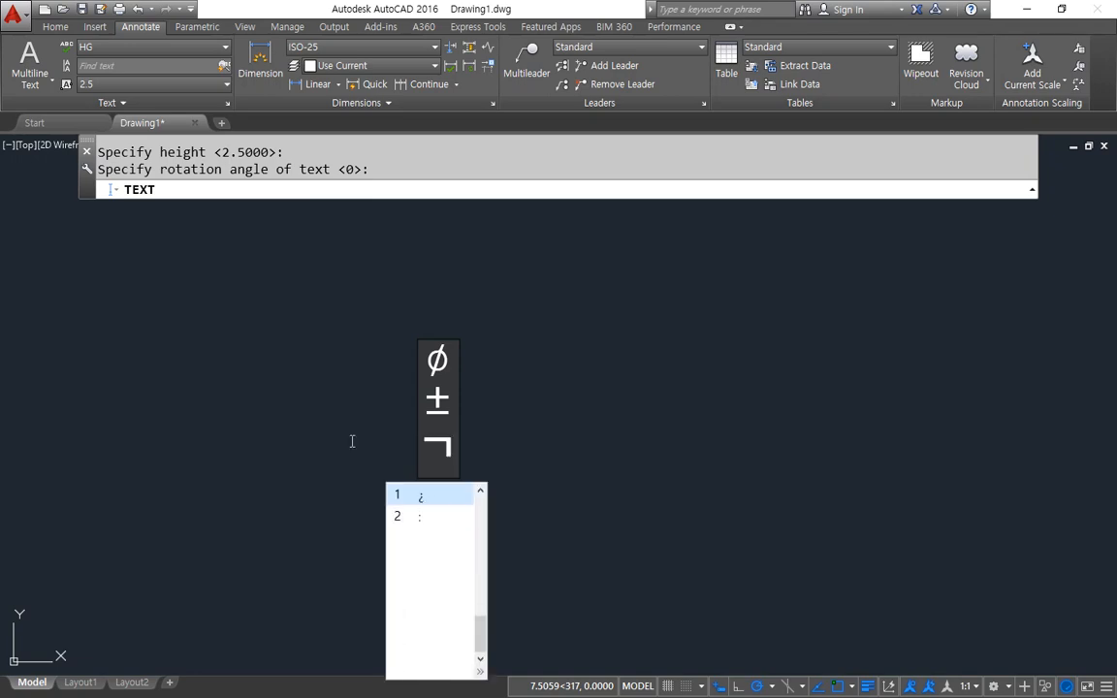
key("Page_Up")
key("Page_Up")
key("Page_Up")
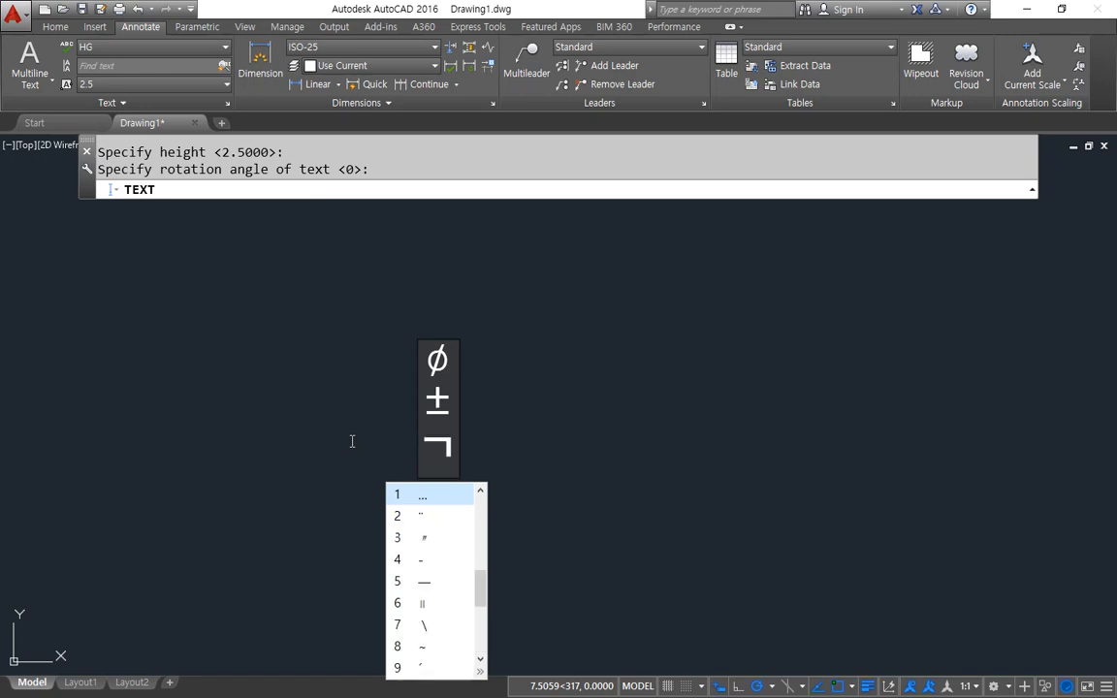
key("Page_Up")
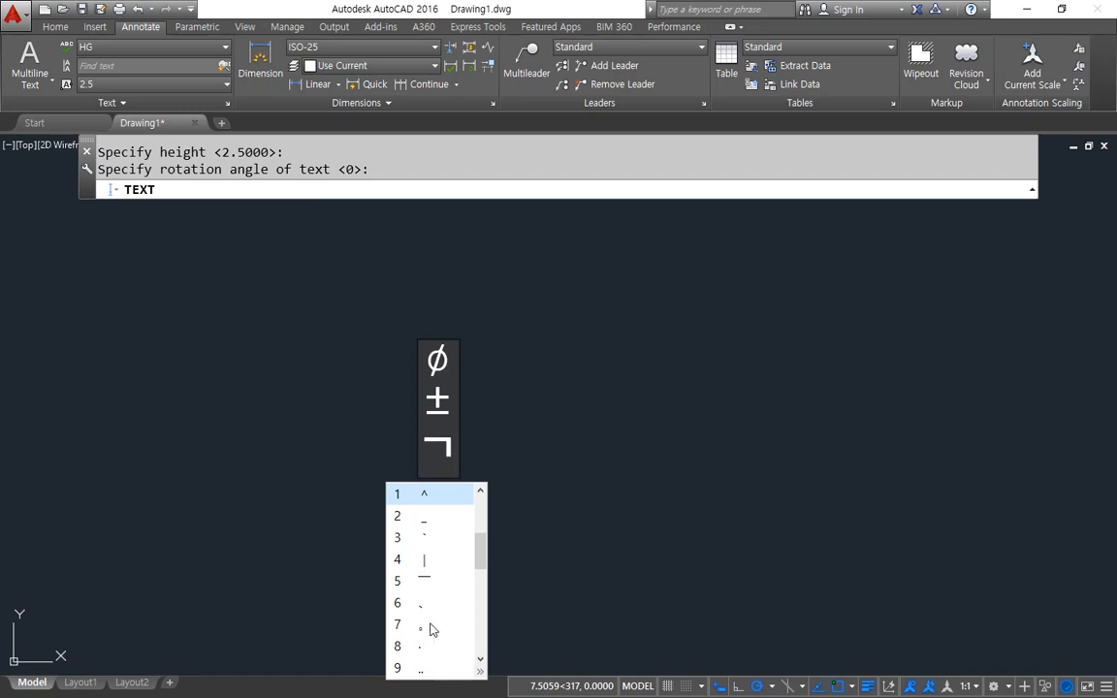
key("Page_Up")
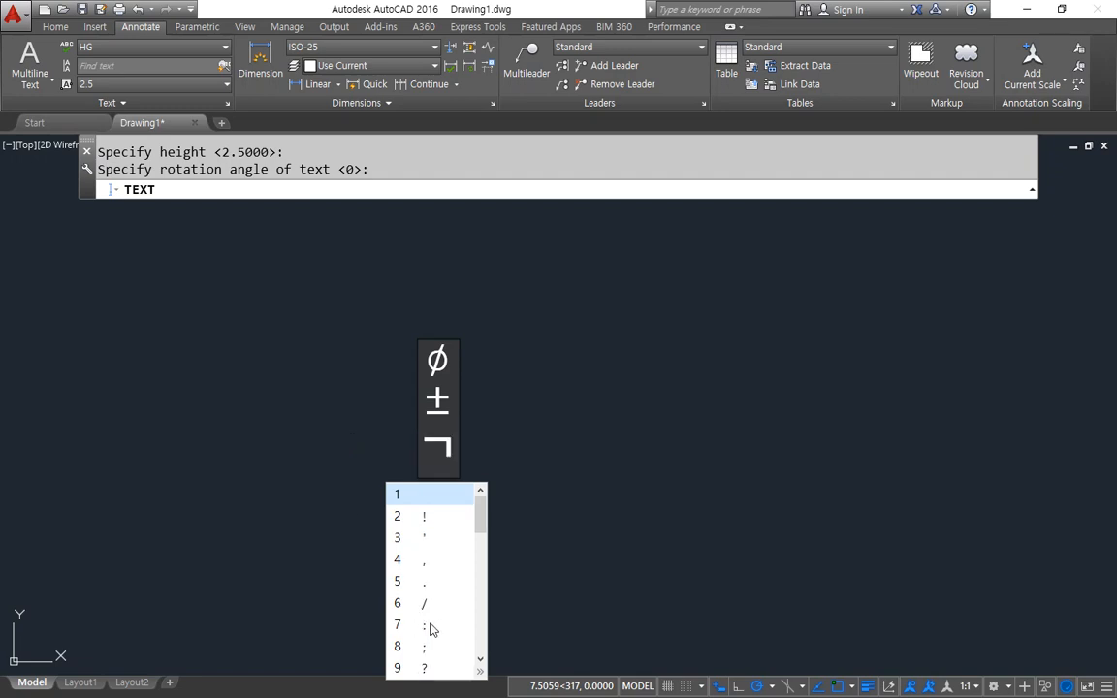
Try the ´ mark from the special characters for ㄱ on the third line, and delete it
key("Page_Down")
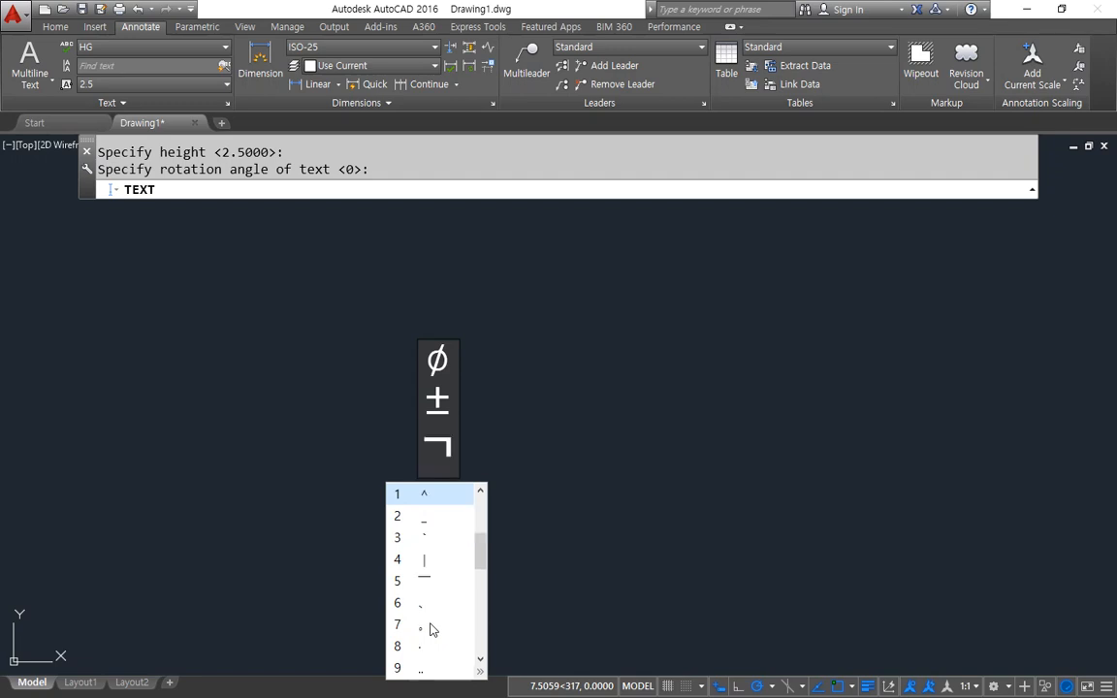
key("Page_Down")
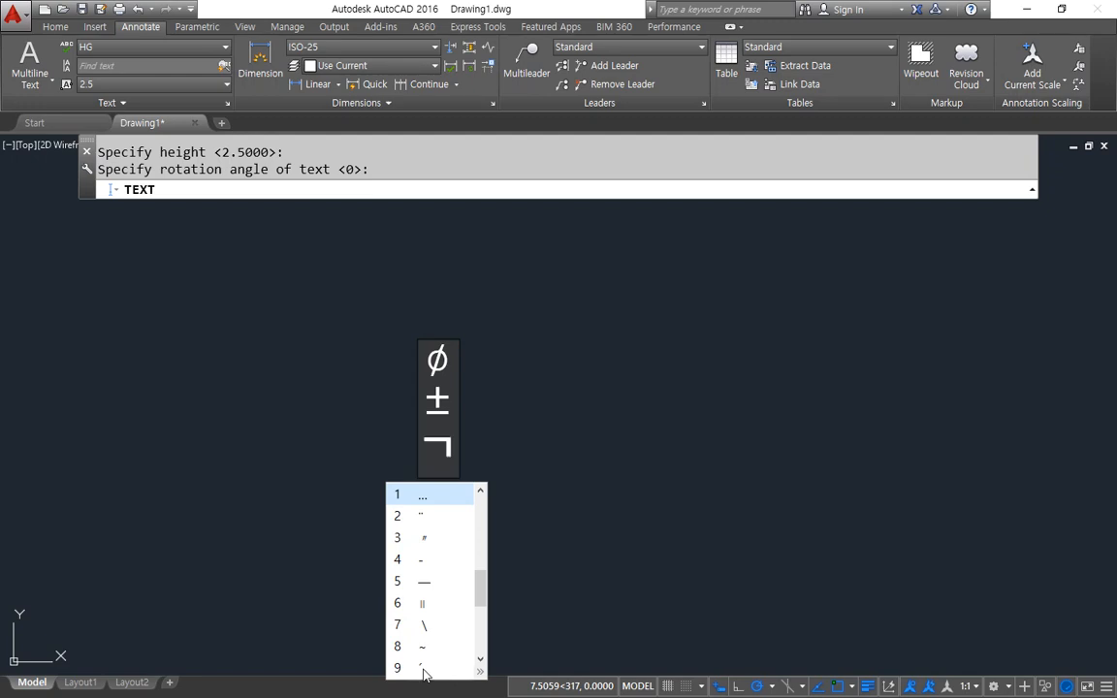
left_click(423, 668)
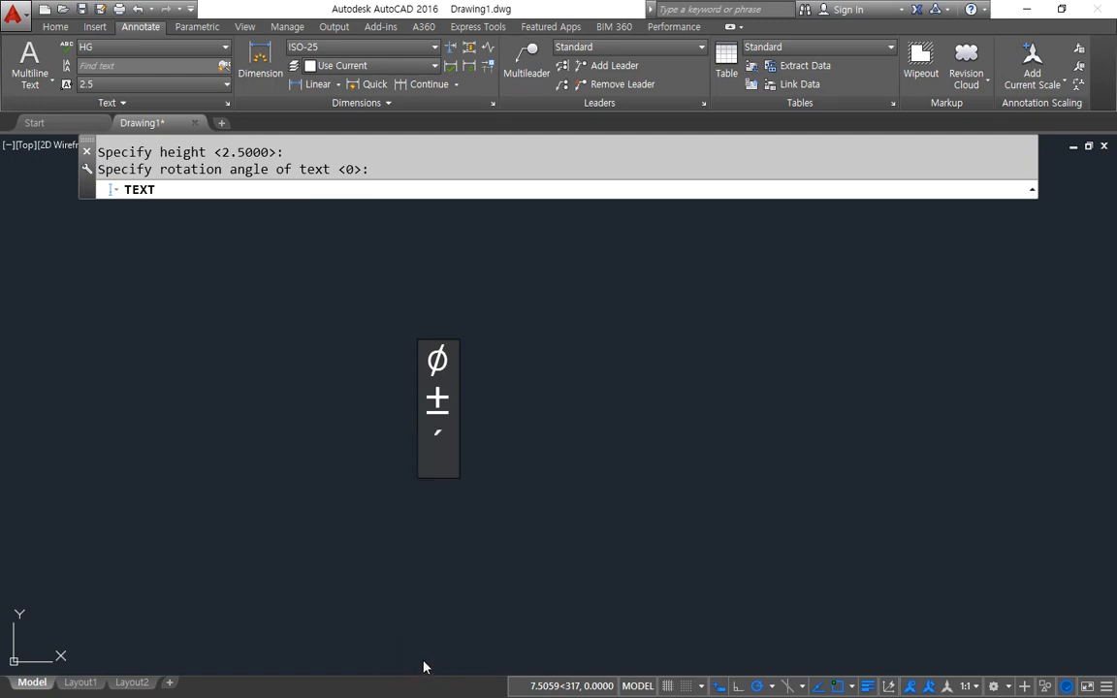
key("BackSpace")
Open the Windows symbol picker and examine its punctuation, Latin, geometric, mathematical, additional and language symbol categories
key("super+period")
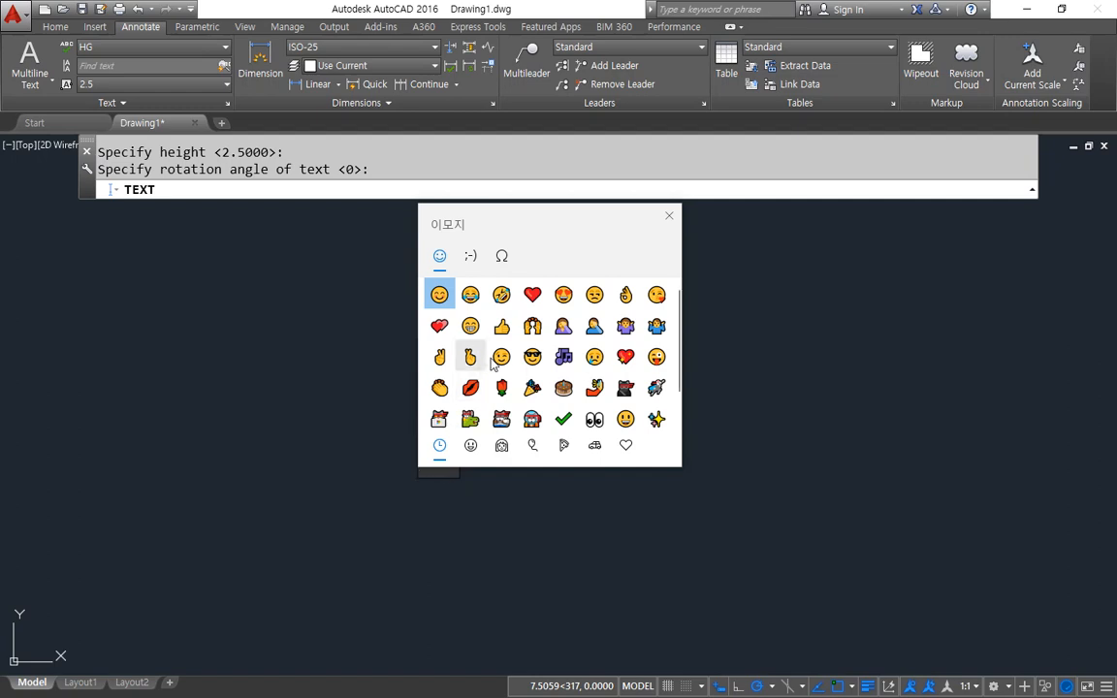
left_click(496, 258)
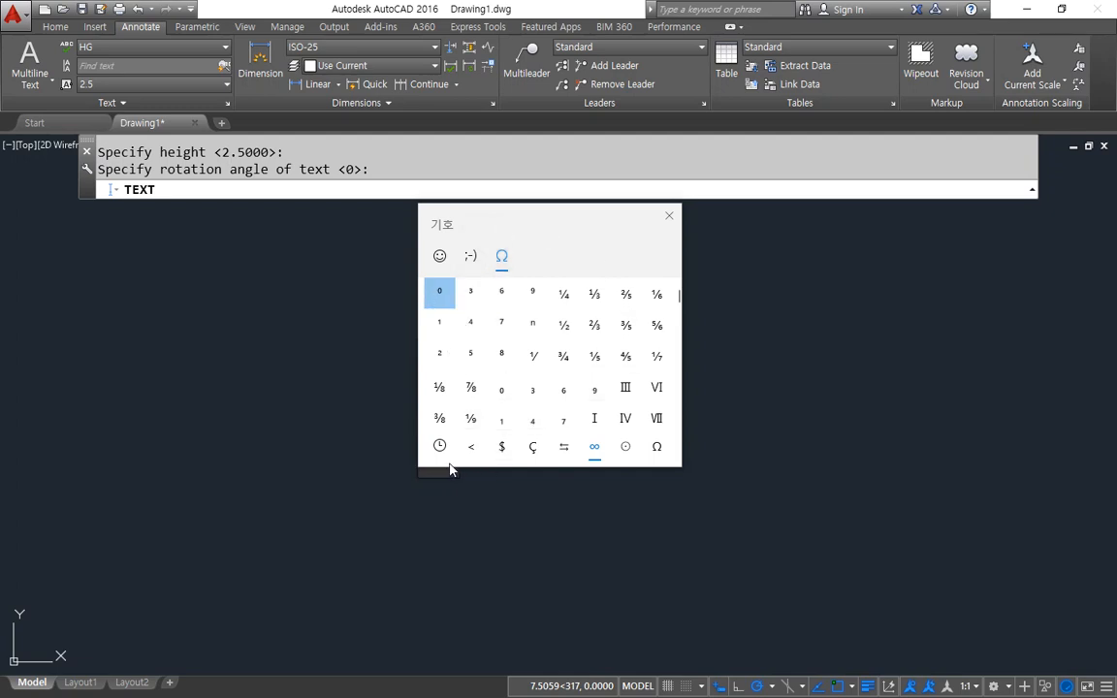
left_click(656, 448)
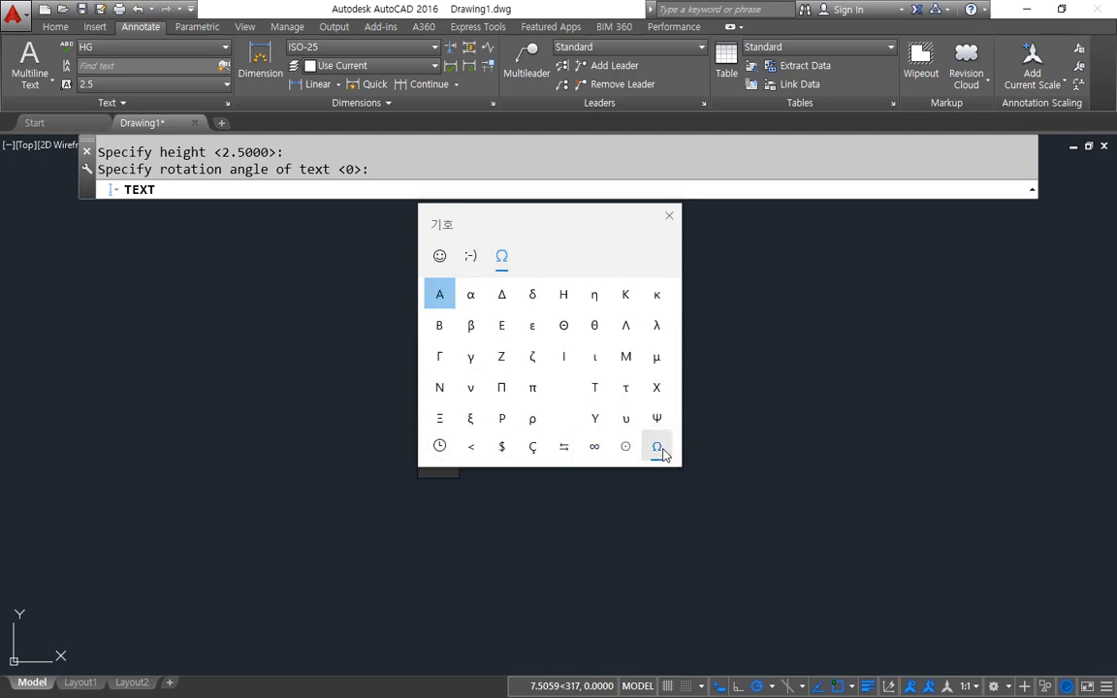
left_click(625, 447)
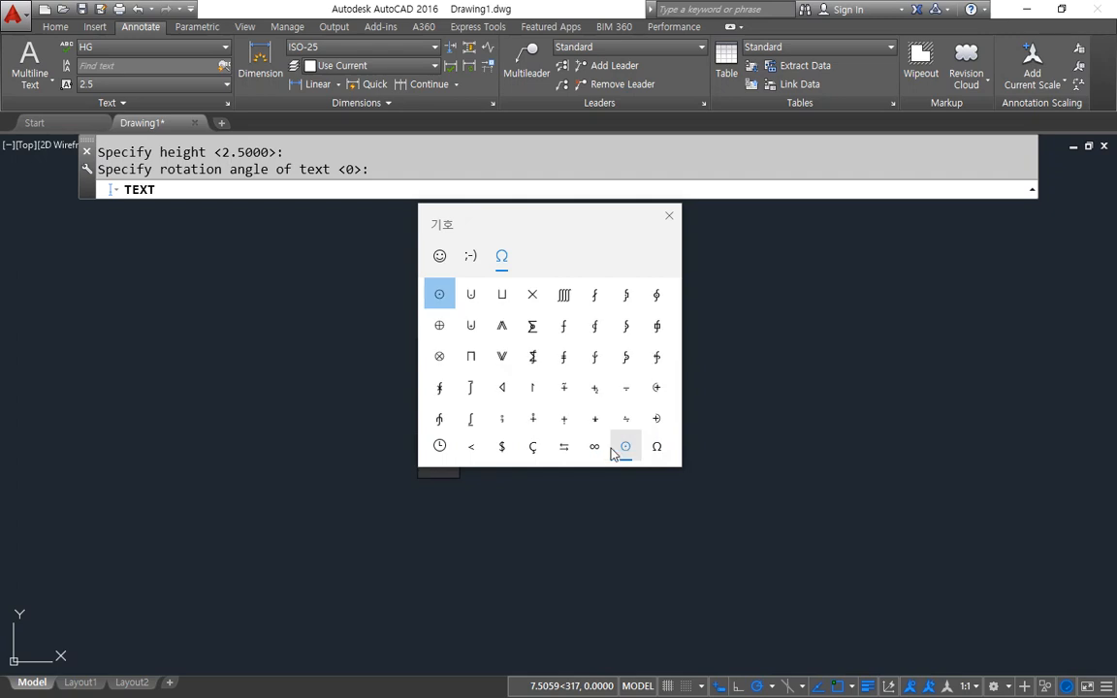
left_click(594, 448)
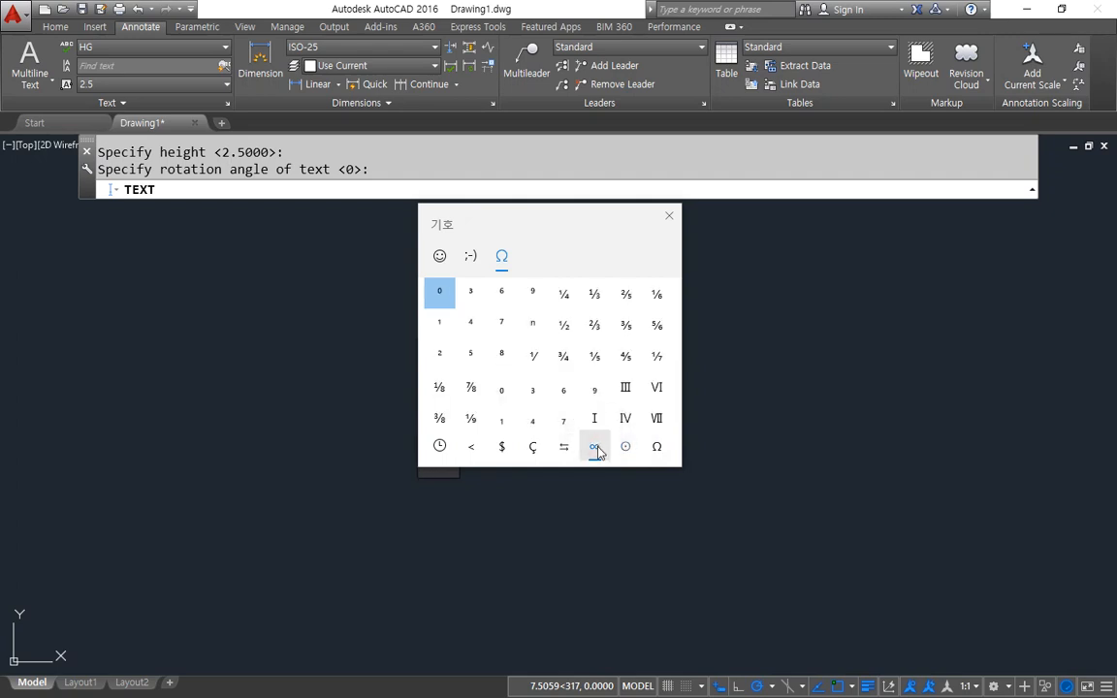
left_click(624, 448)
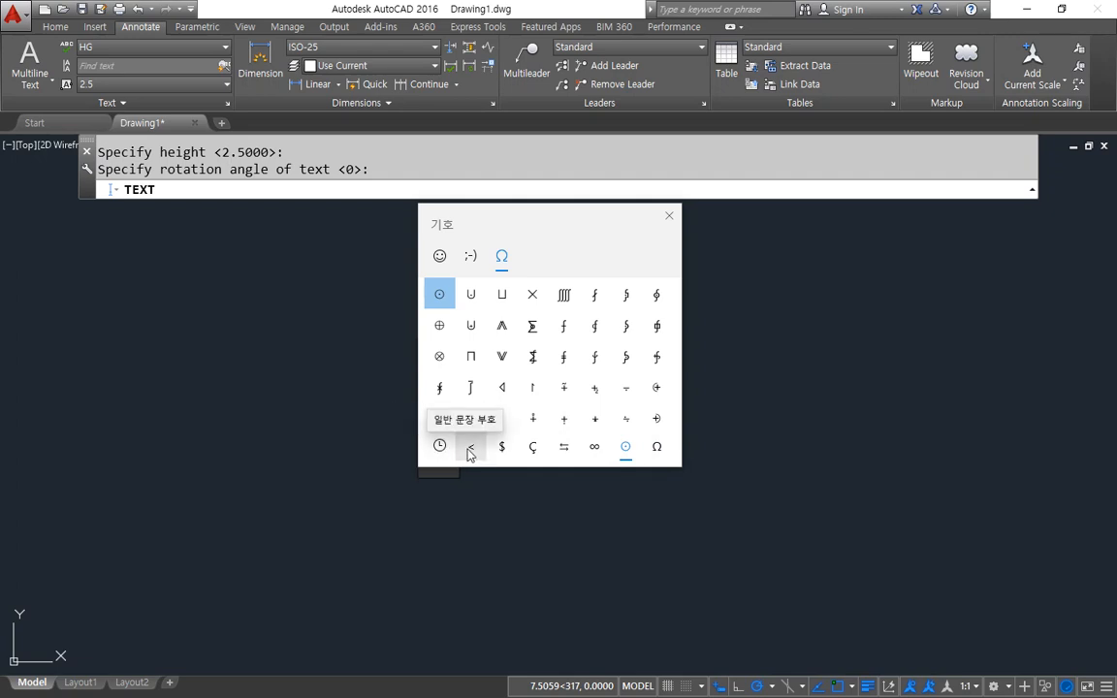
left_click(472, 452)
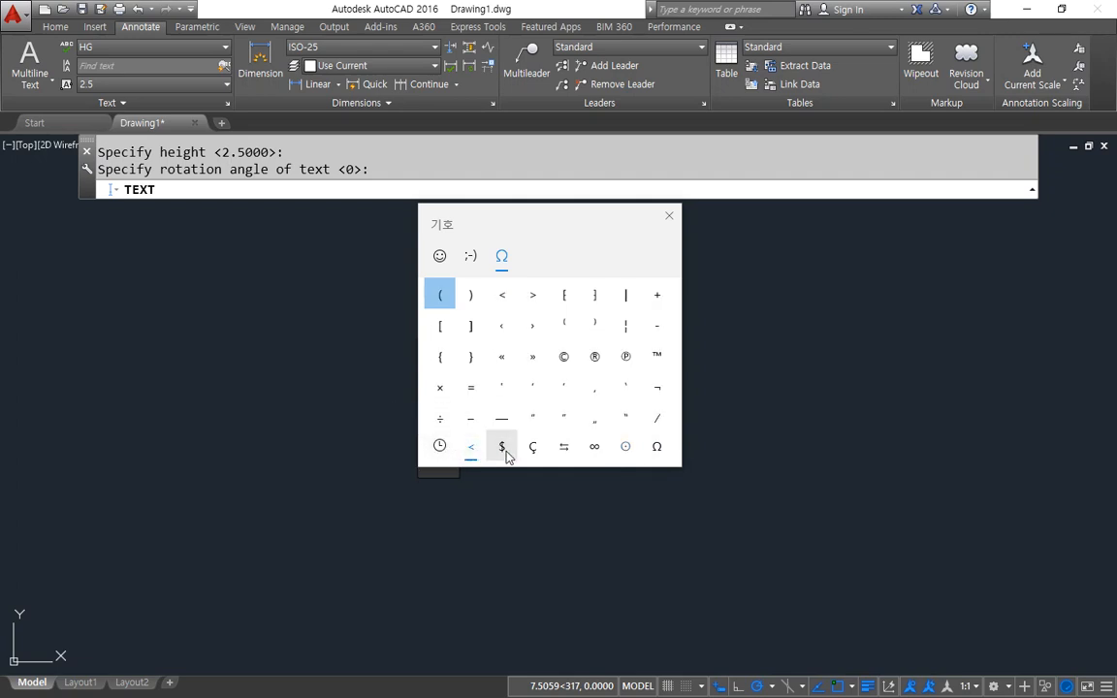
left_click(532, 450)
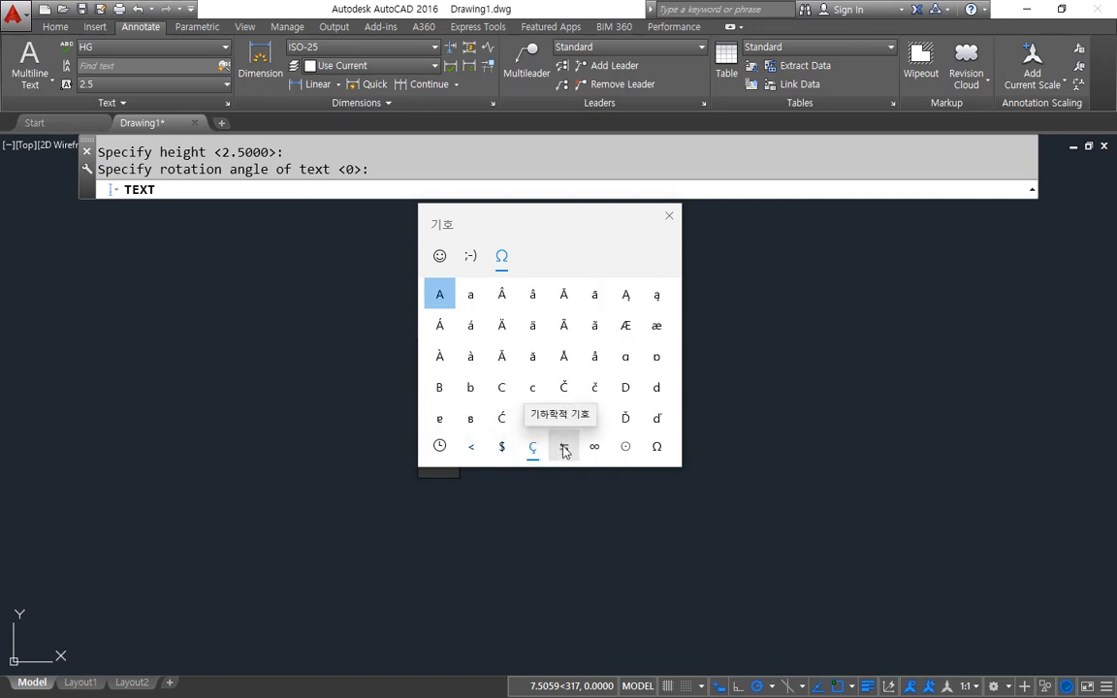
left_click(564, 450)
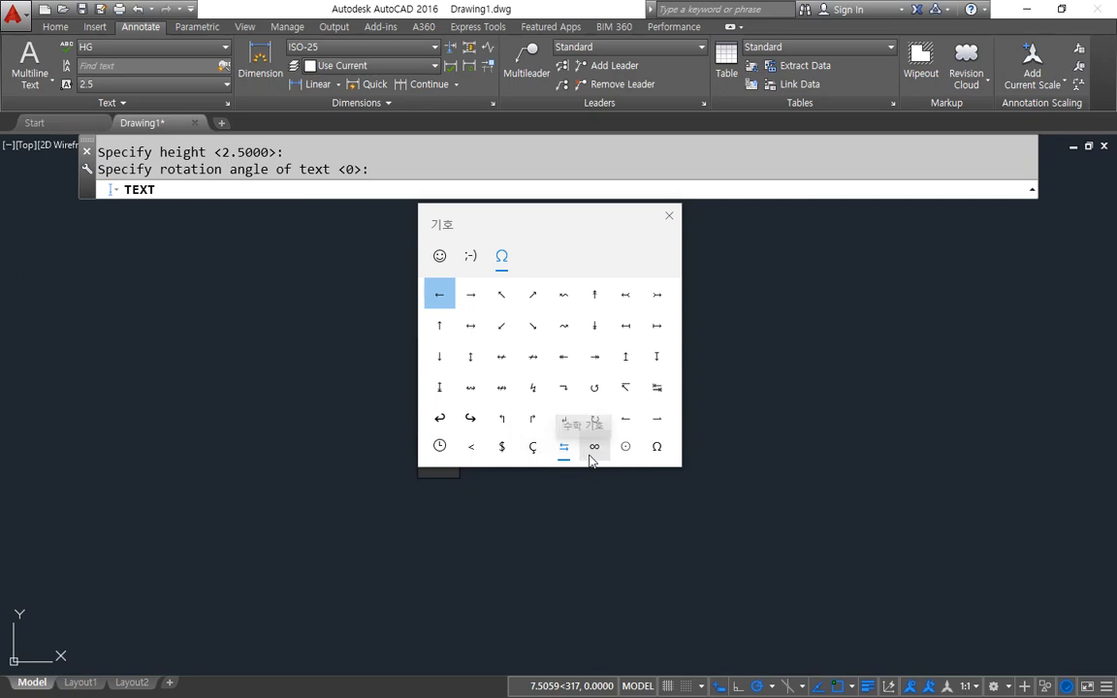
left_click(593, 452)
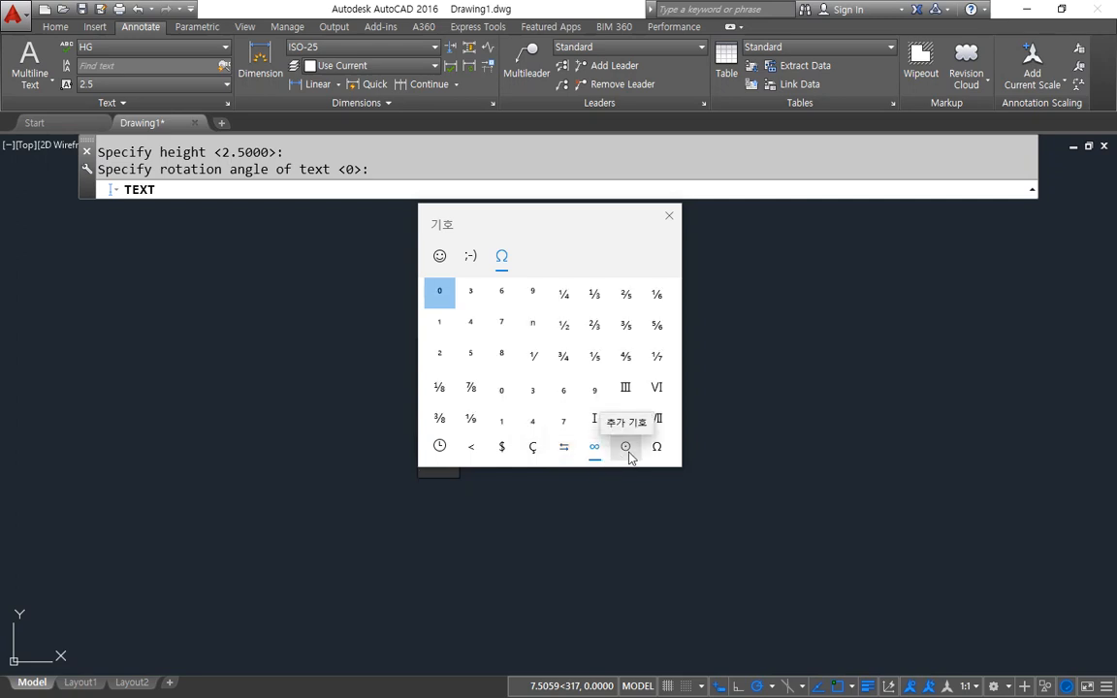
left_click(626, 450)
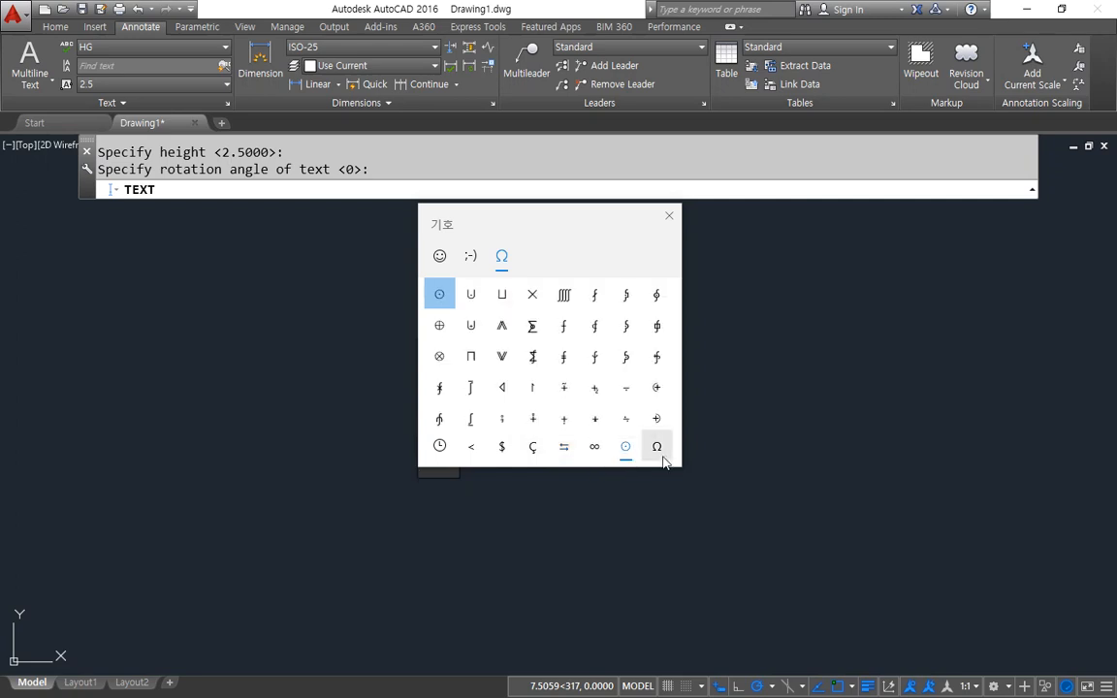
left_click(656, 451)
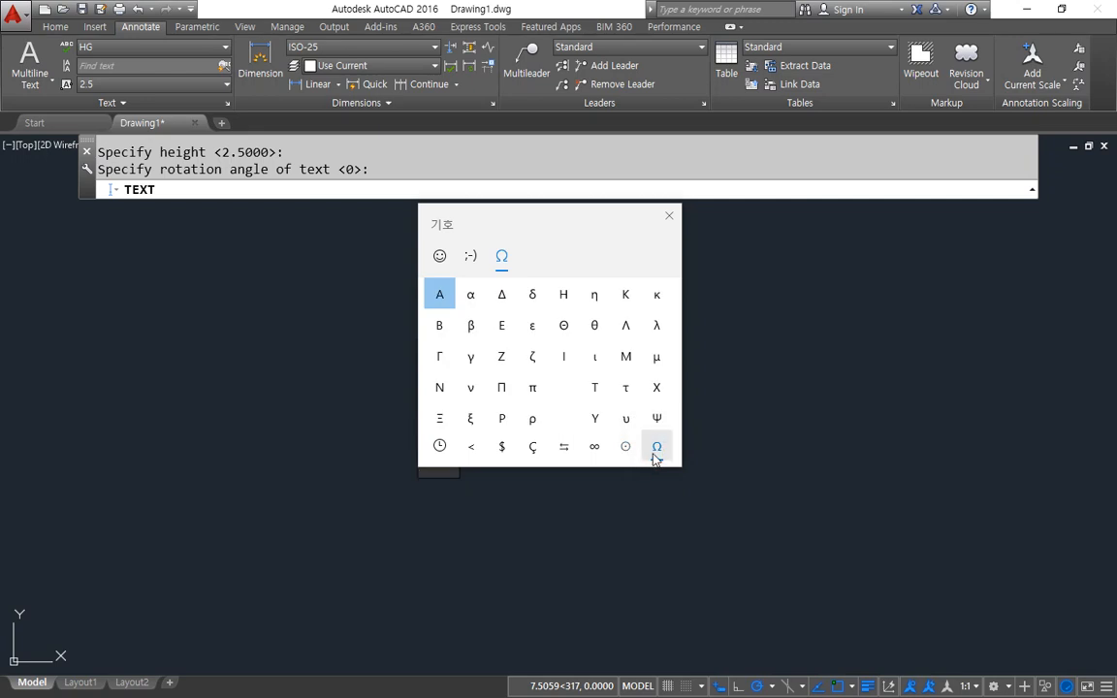
Examine the mathematical symbols in the Windows picker, from superscripts and fractions through operators to numbered characters
left_click(594, 448)
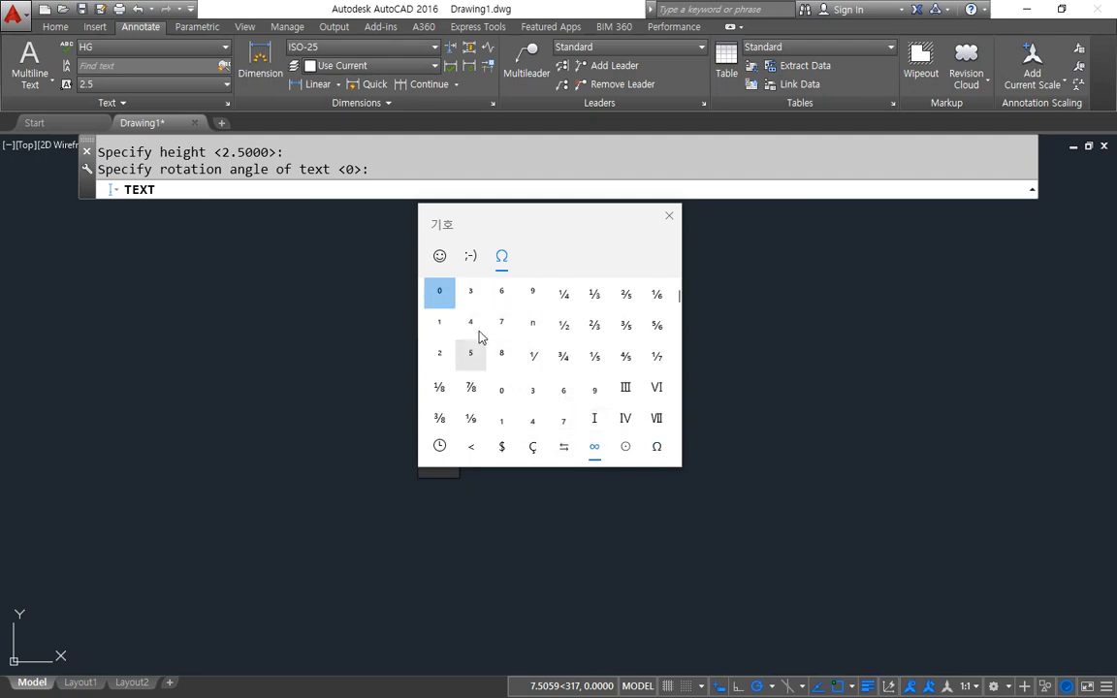
scroll(532, 354, "down", 2)
scroll(532, 352, "down", 5)
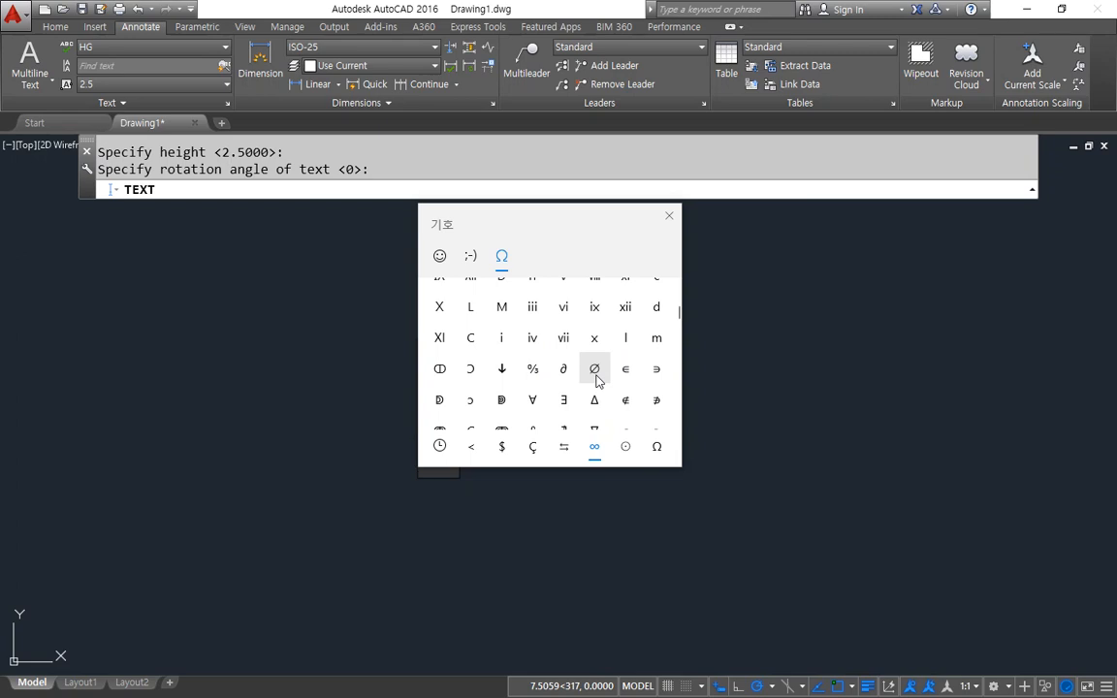
scroll(596, 378, "down", 4)
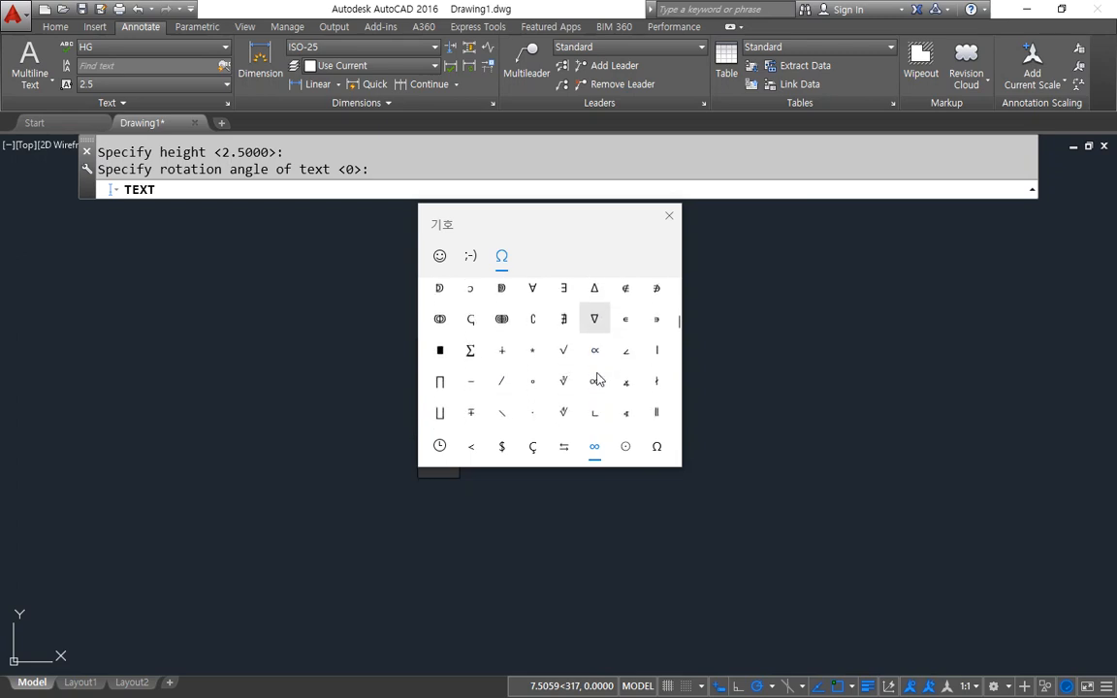
scroll(480, 381, "down", 5)
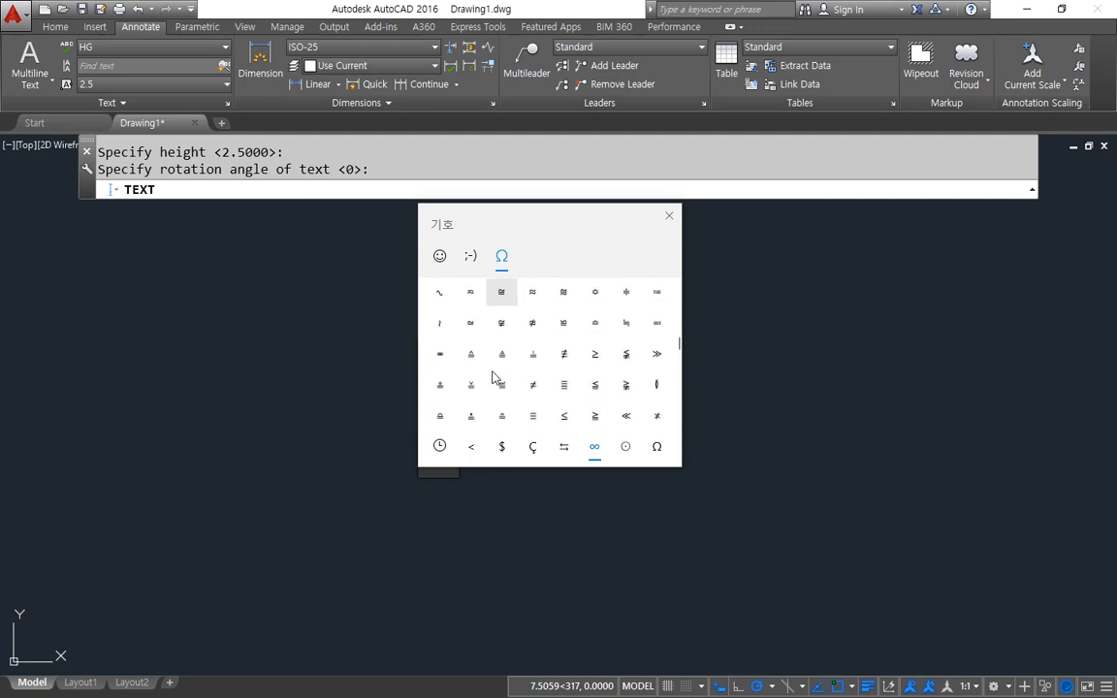
scroll(494, 378, "down", 8)
scroll(497, 376, "down", 8)
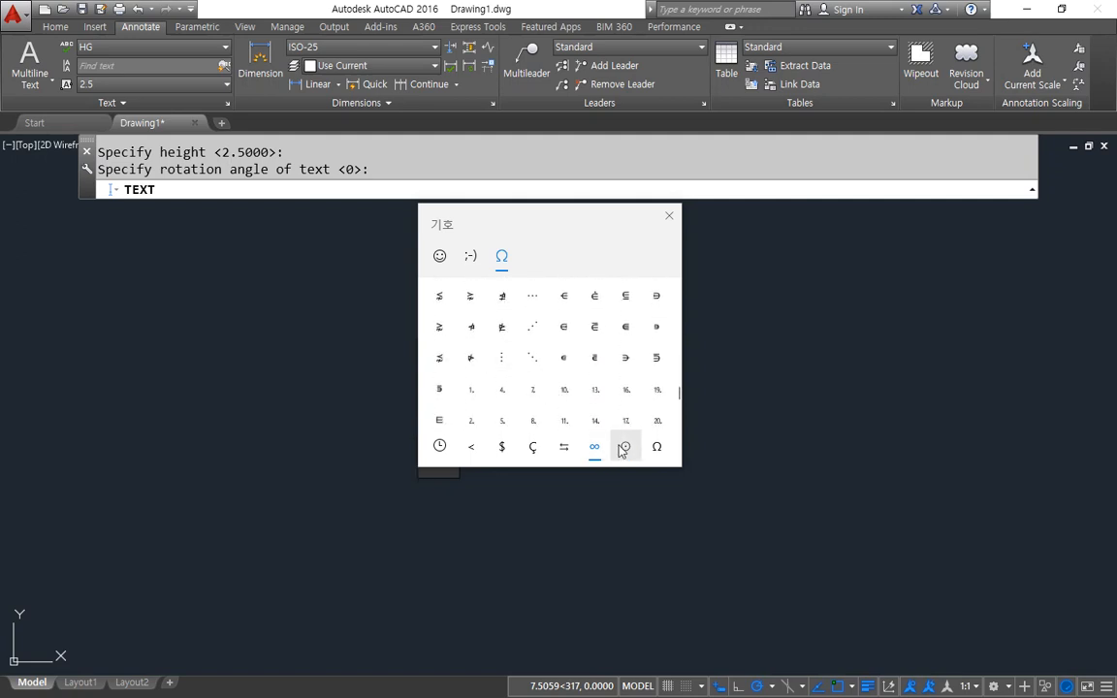
Examine the geometric, Latin and currency symbols in the Windows picker, and close it
left_click(564, 447)
scroll(517, 368, "down", 4)
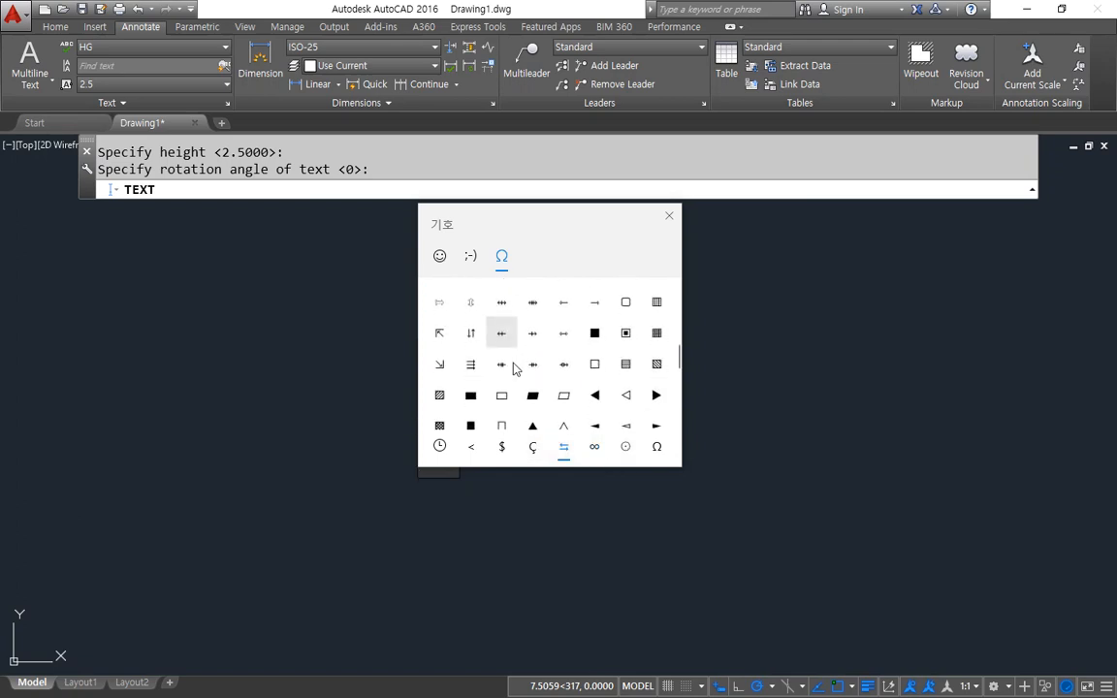
scroll(515, 366, "down", 4)
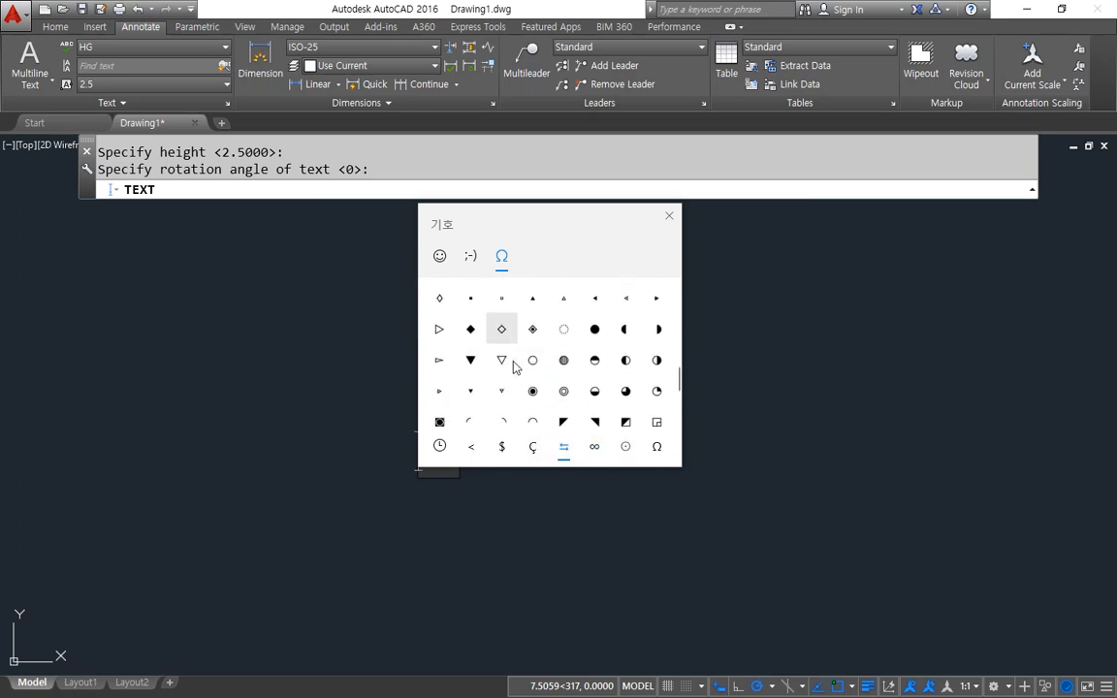
left_click(532, 447)
scroll(555, 378, "down", 5)
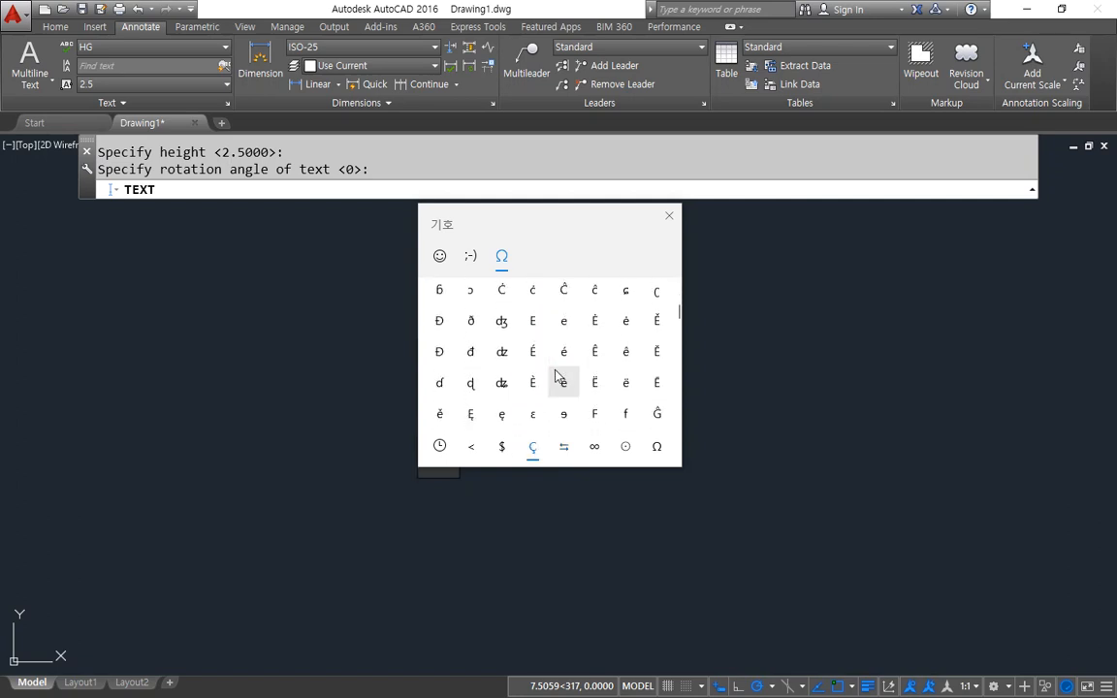
left_click(505, 449)
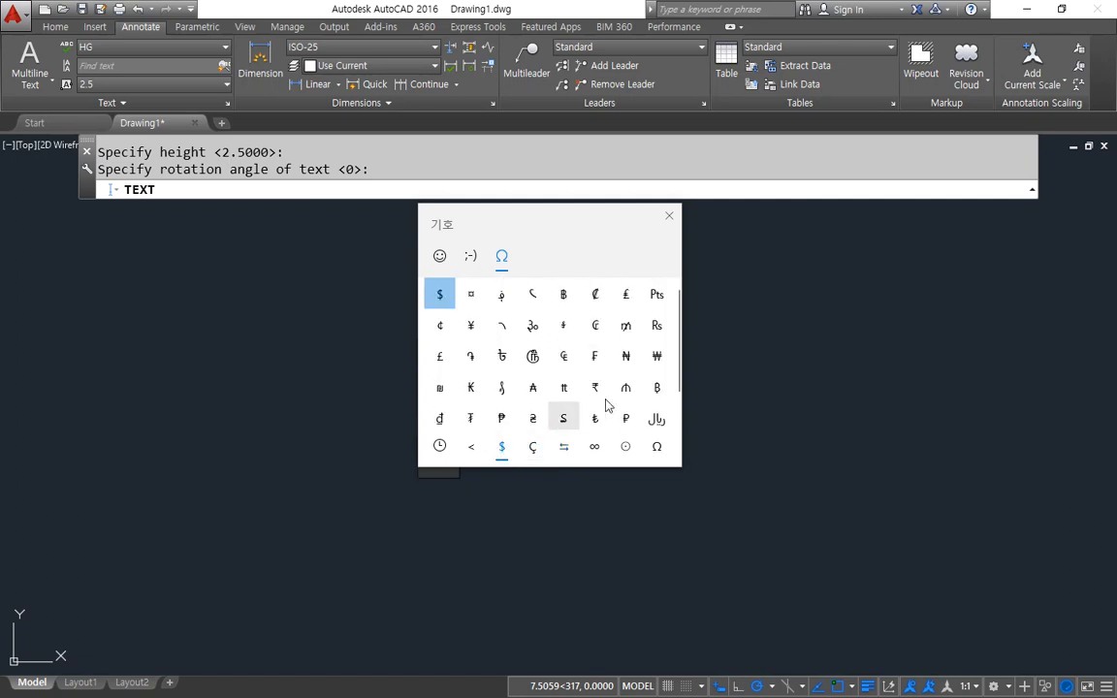
scroll(595, 390, "down", 1)
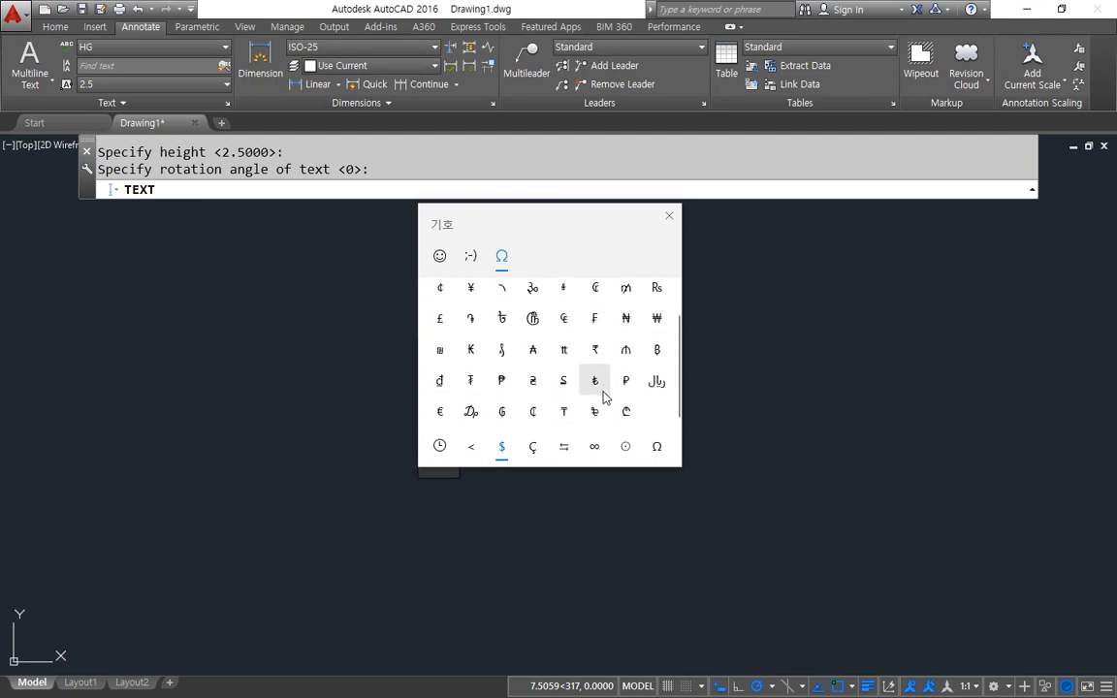
key("Escape")
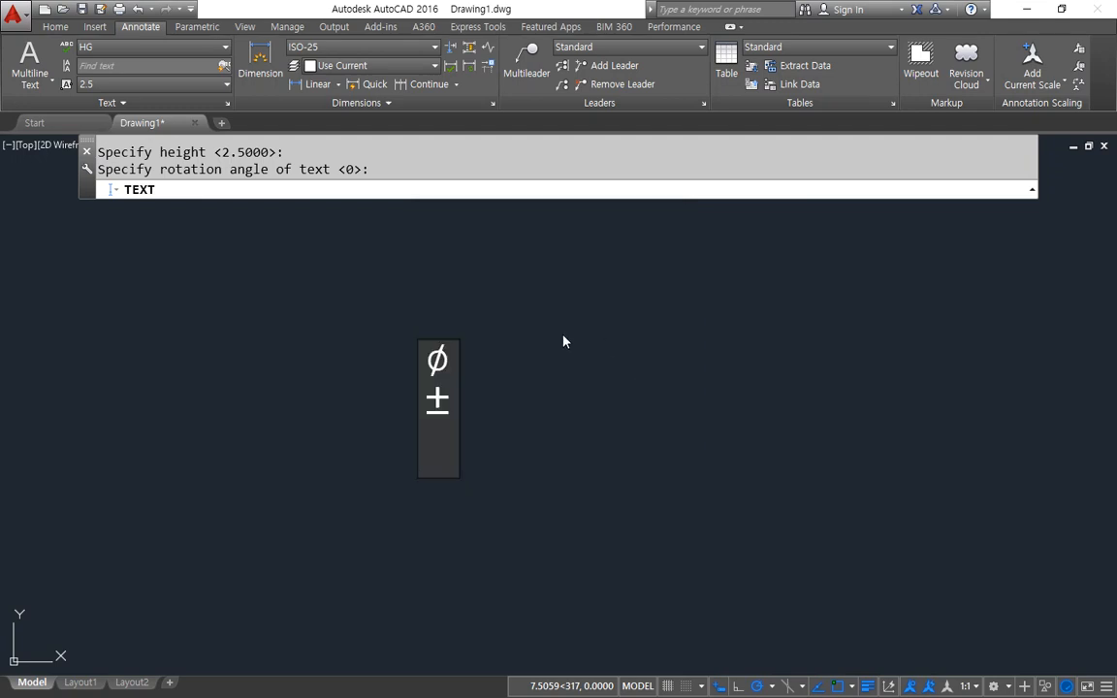
Delete the remaining special characters from the single-line text and end the text command
key("BackSpace")
key("BackSpace")
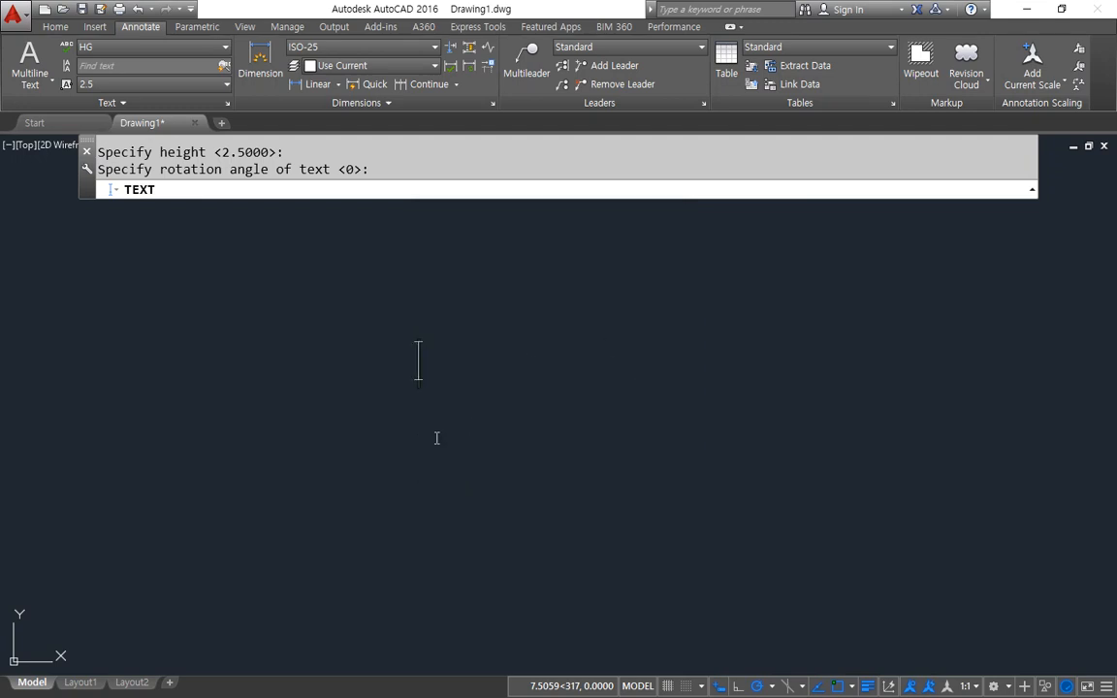
key("Escape")
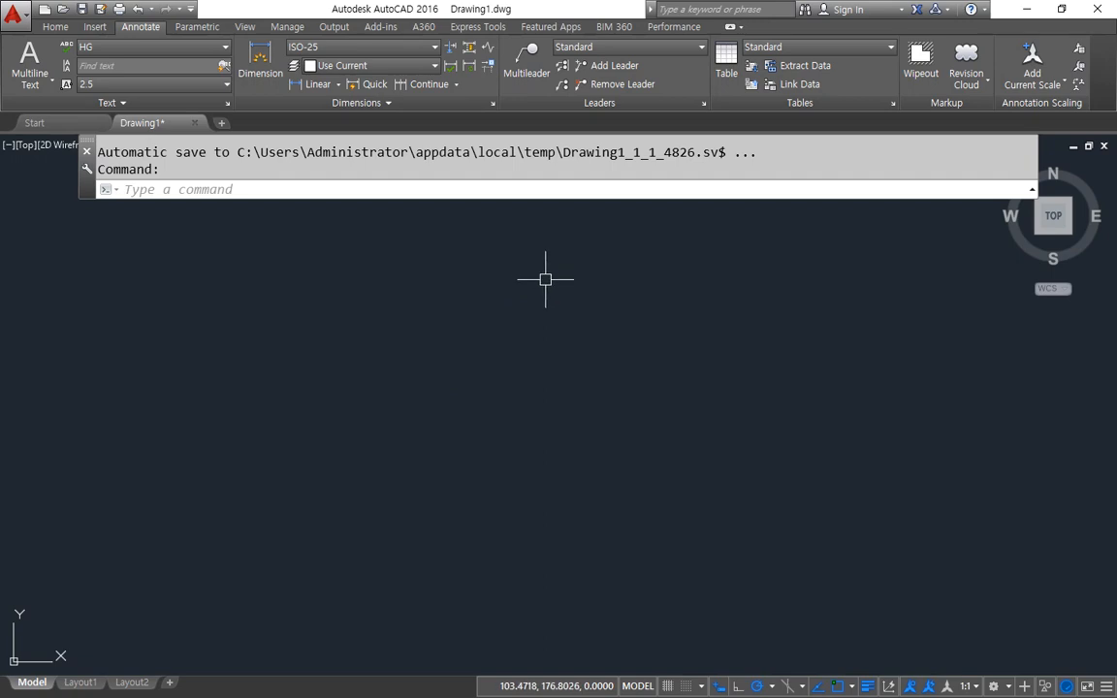
type("|")
key("Return")
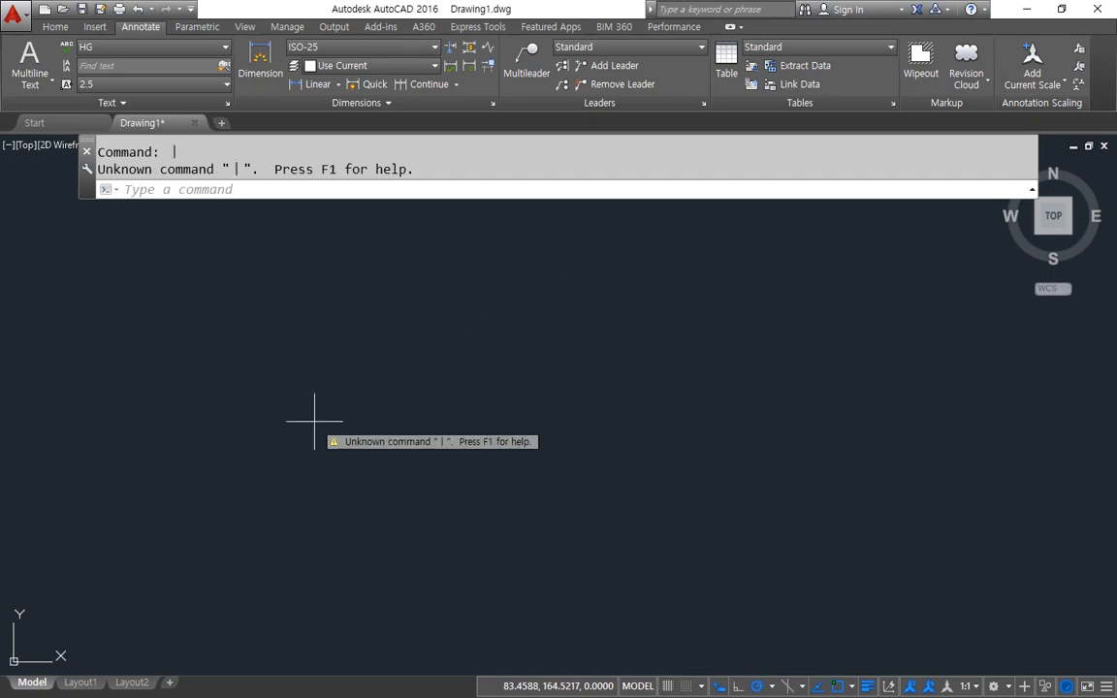
left_click(495, 469)
key("Escape")
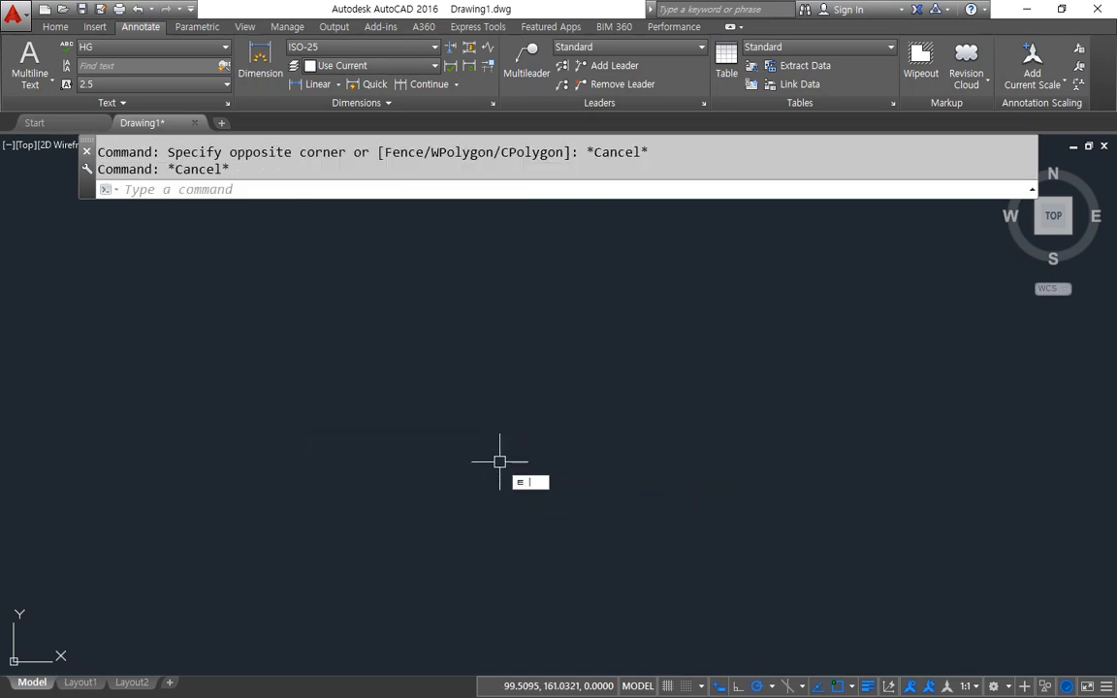
type("|")
key("Return")
left_click(417, 446)
key("Escape")
key("Escape")
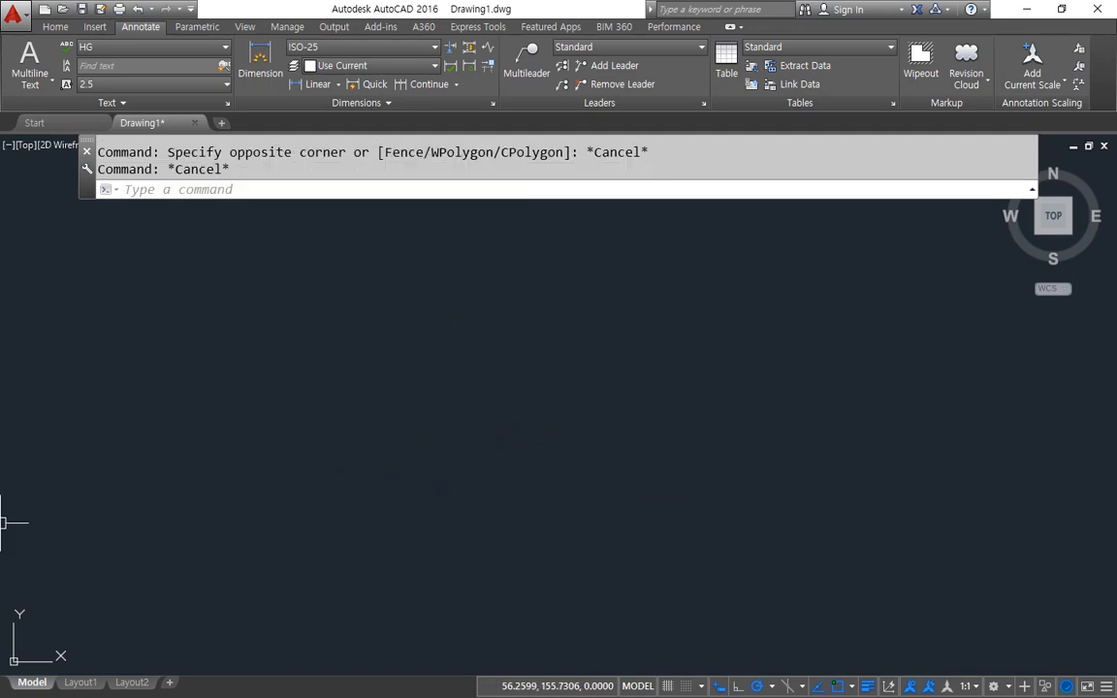
Draw a horizontal and a vertical construction line crossing at one point with XLINE
type("XL")
key("Return")
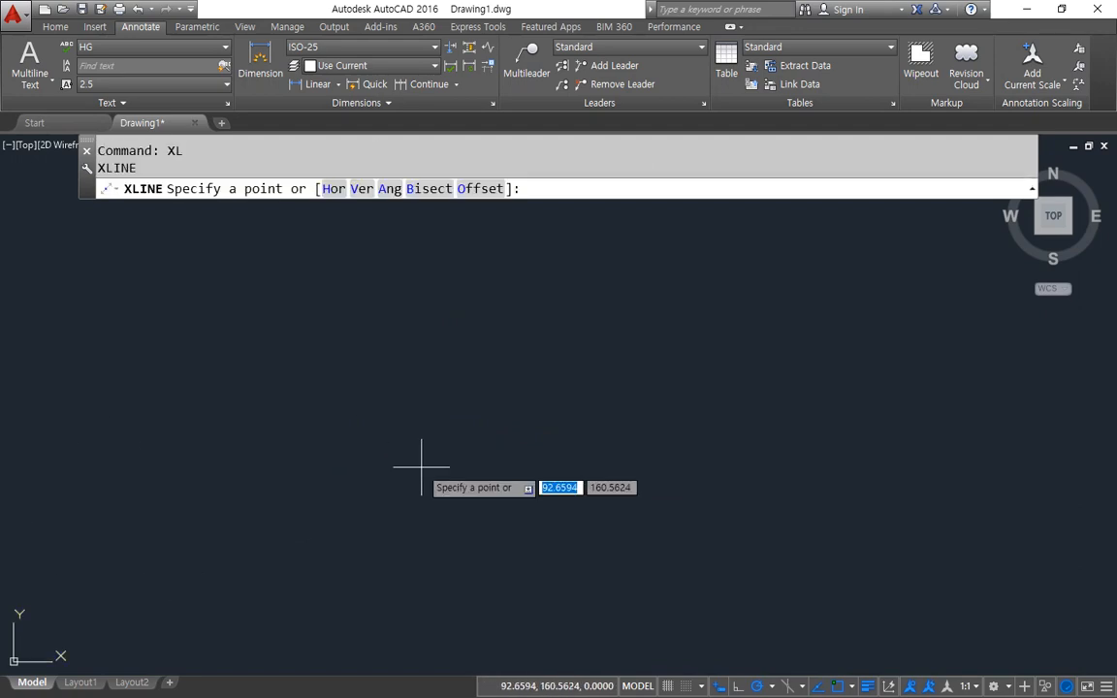
left_click(430, 473)
left_click(511, 469)
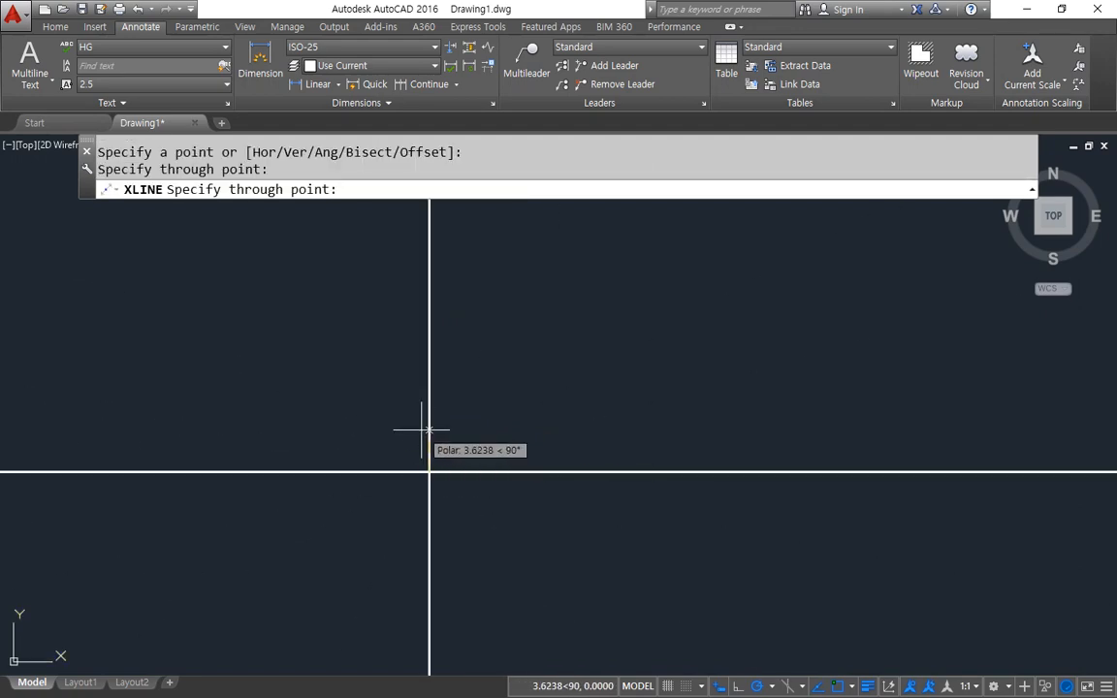
left_click(423, 429)
key("Return")
Offset the horizontal construction line upward three times in succession at a distance of 8
type("O")
key("Return")
type("8")
key("Return")
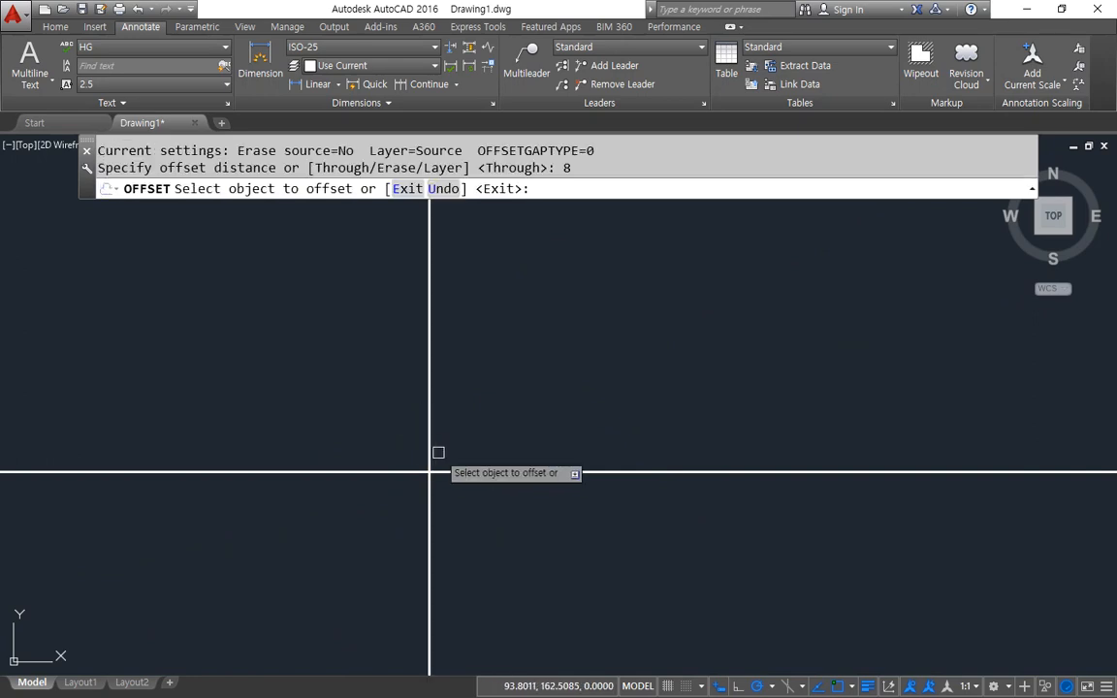
left_click(484, 472)
left_click(488, 416)
left_click(489, 379)
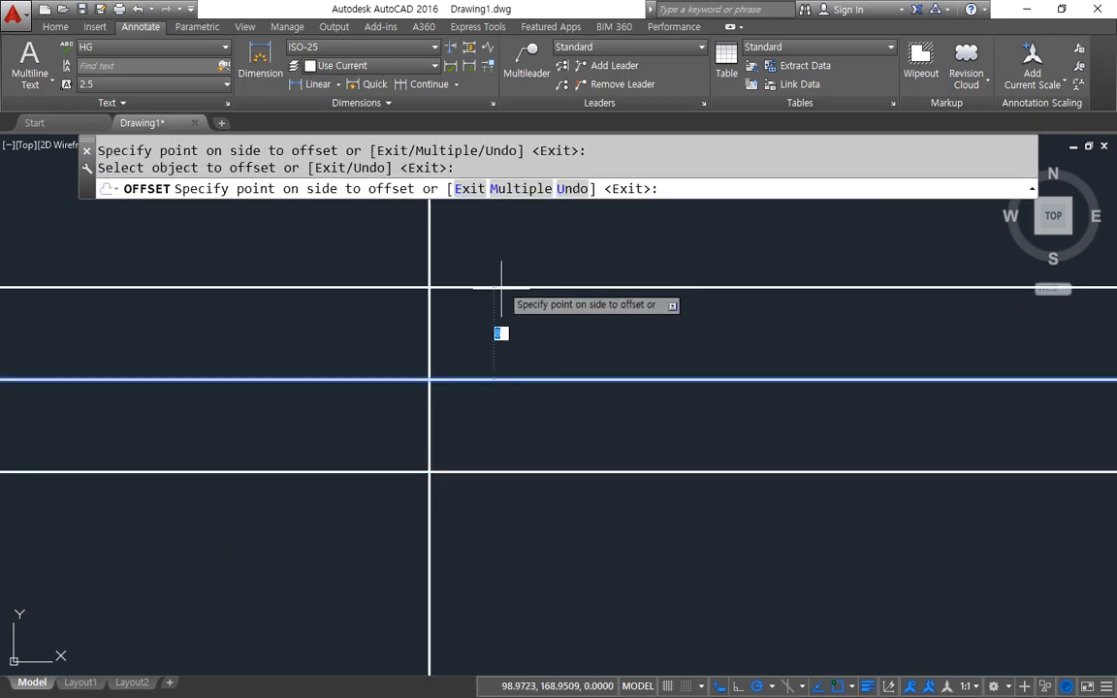
left_click(502, 289)
scroll(501, 289, "down", 3)
middle_click_drag(498, 315, 352, 449)
left_click(371, 423)
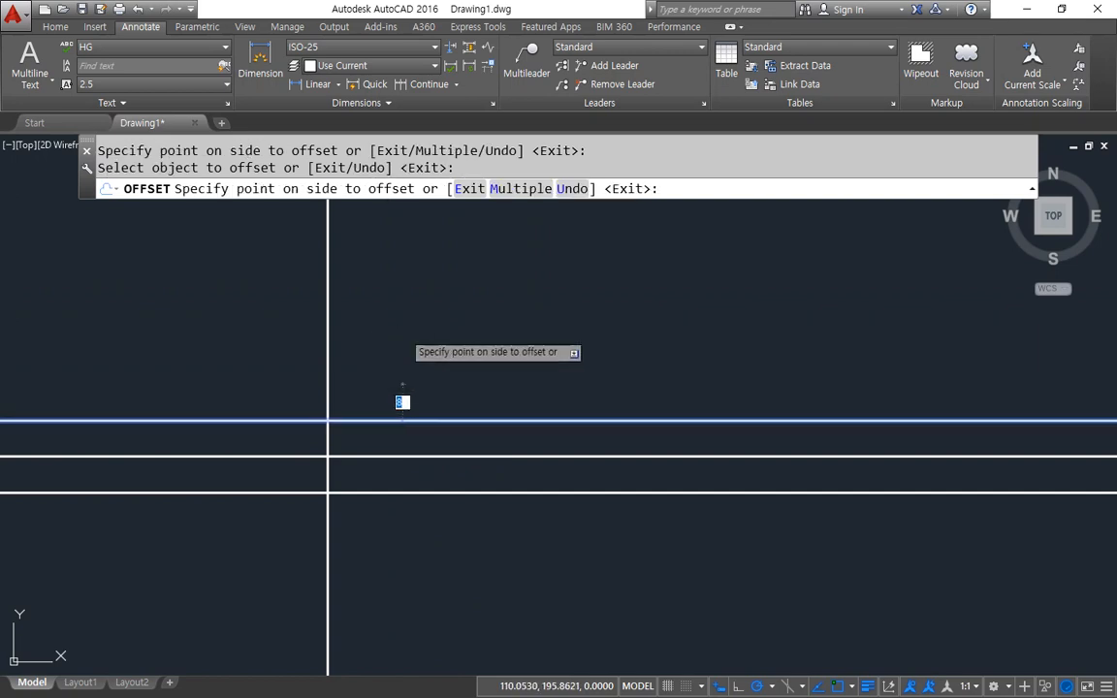
left_click(403, 397)
key("Return")
Offset the vertical construction line to the right at a distance of 20
type("O")
key("Return")
type("2")
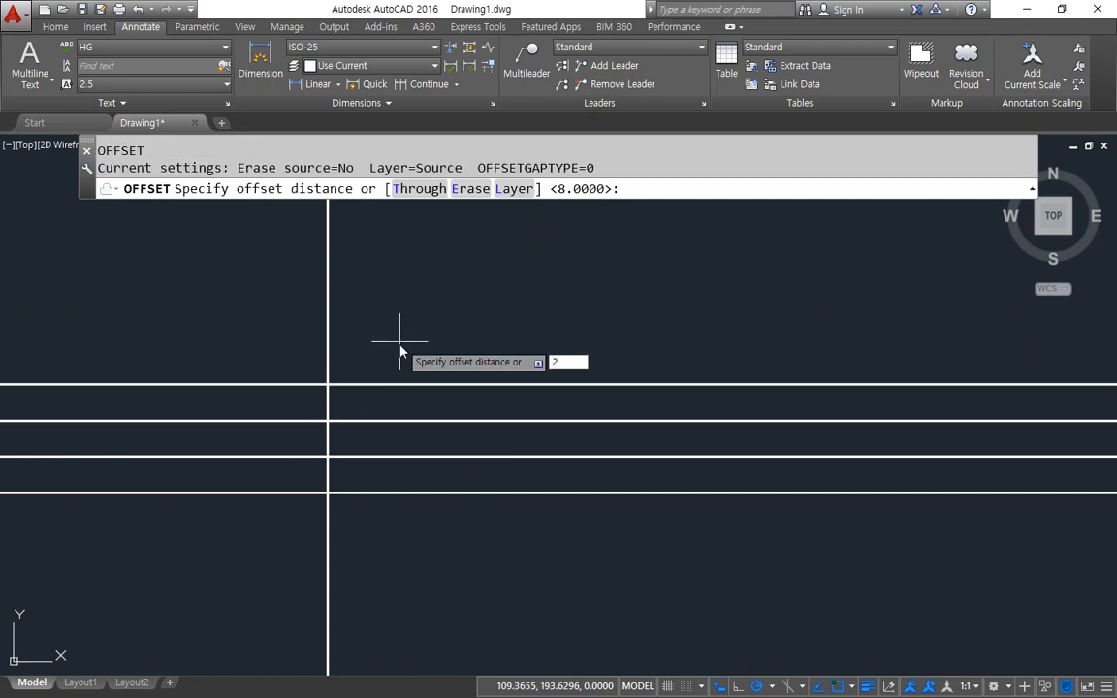
type("0")
key("Return")
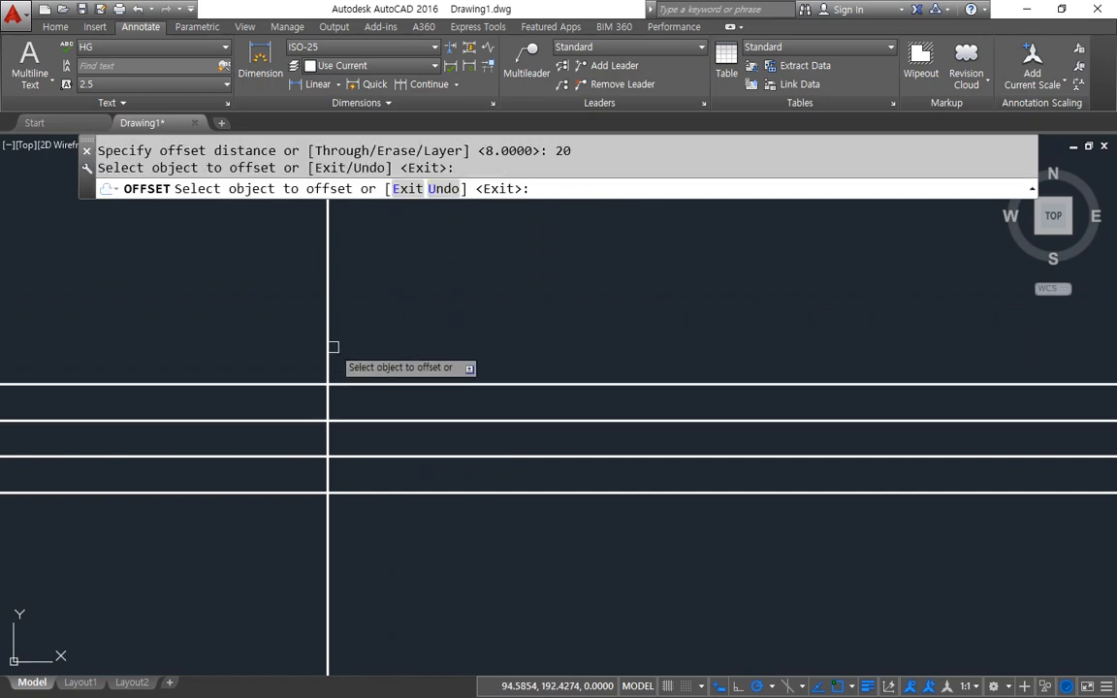
left_click(331, 346)
left_click(393, 345)
key("Return")
Offset the new vertical construction line a further 50 to the right
type("O")
key("Return")
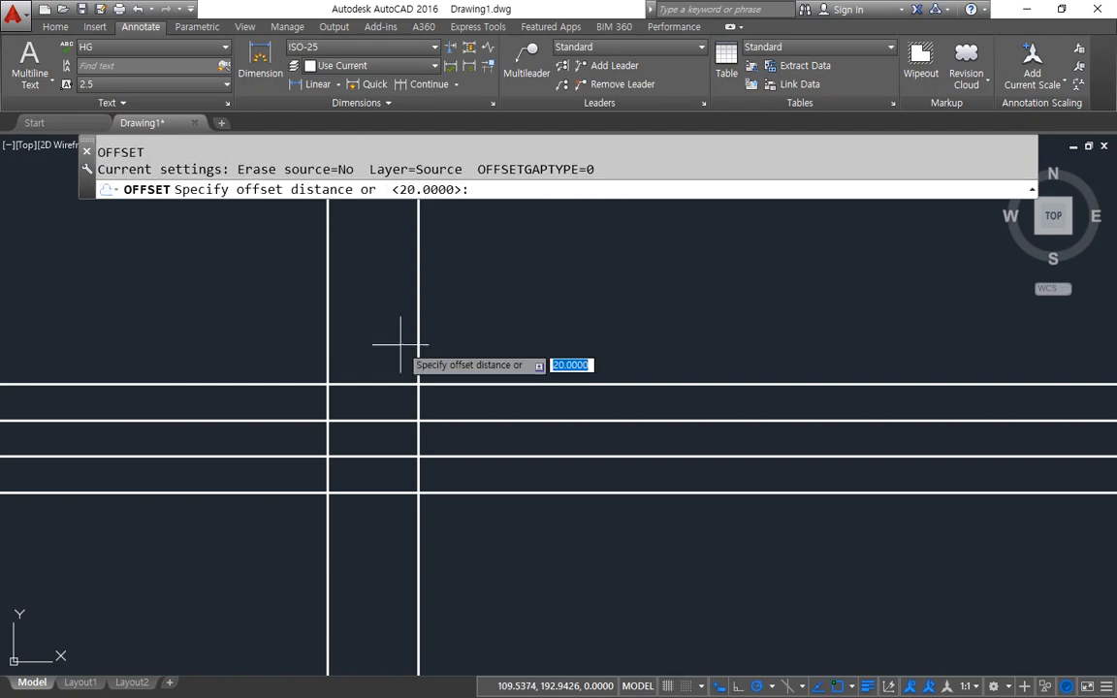
type("50")
key("Return")
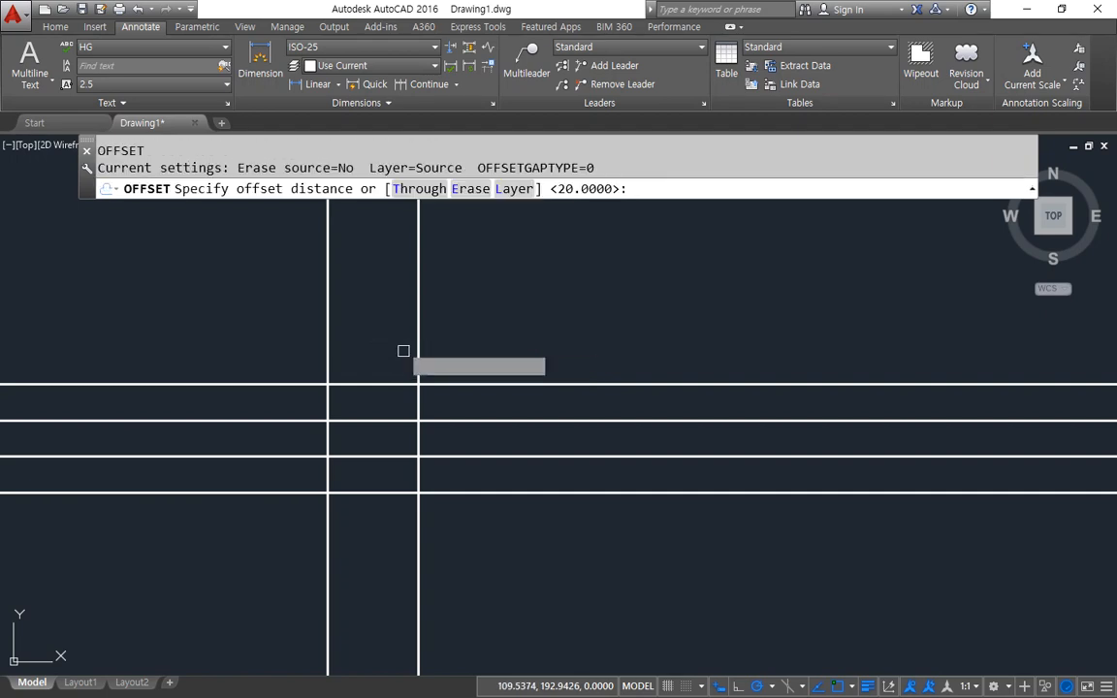
left_click(418, 341)
left_click(571, 375)
key("Return")
Trim all construction line ends outside the grid to leave a closed table of three rows and two columns
type("tr")
key("Return")
key("Return")
left_click(777, 562)
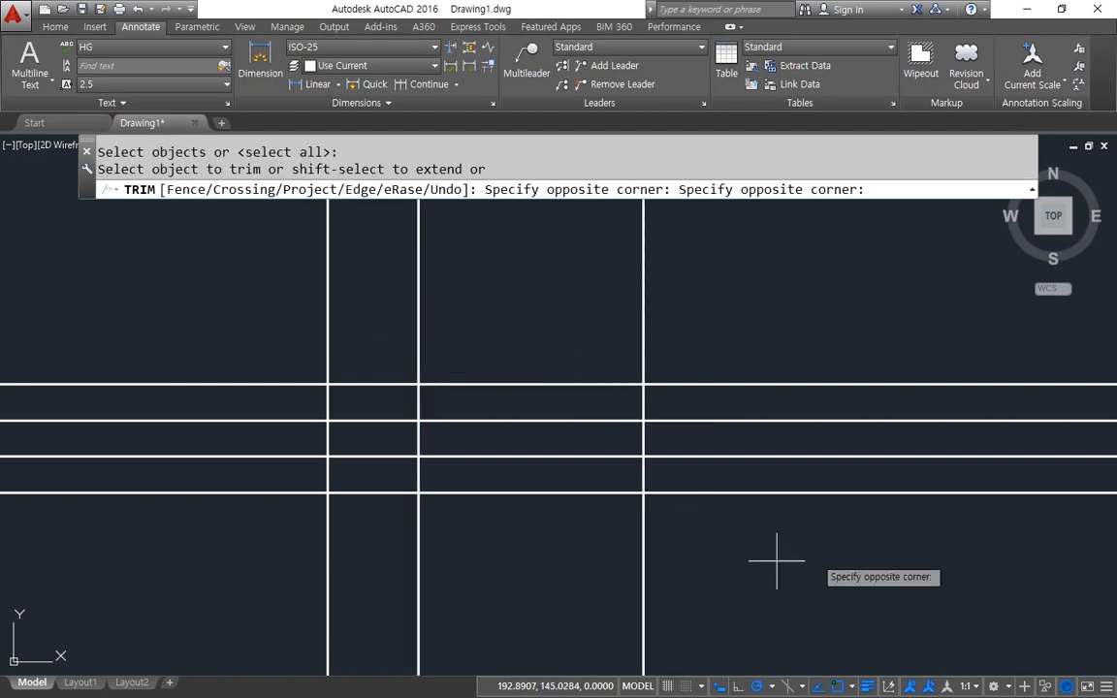
left_click(730, 319)
left_click(682, 350)
left_click(399, 287)
left_click(220, 281)
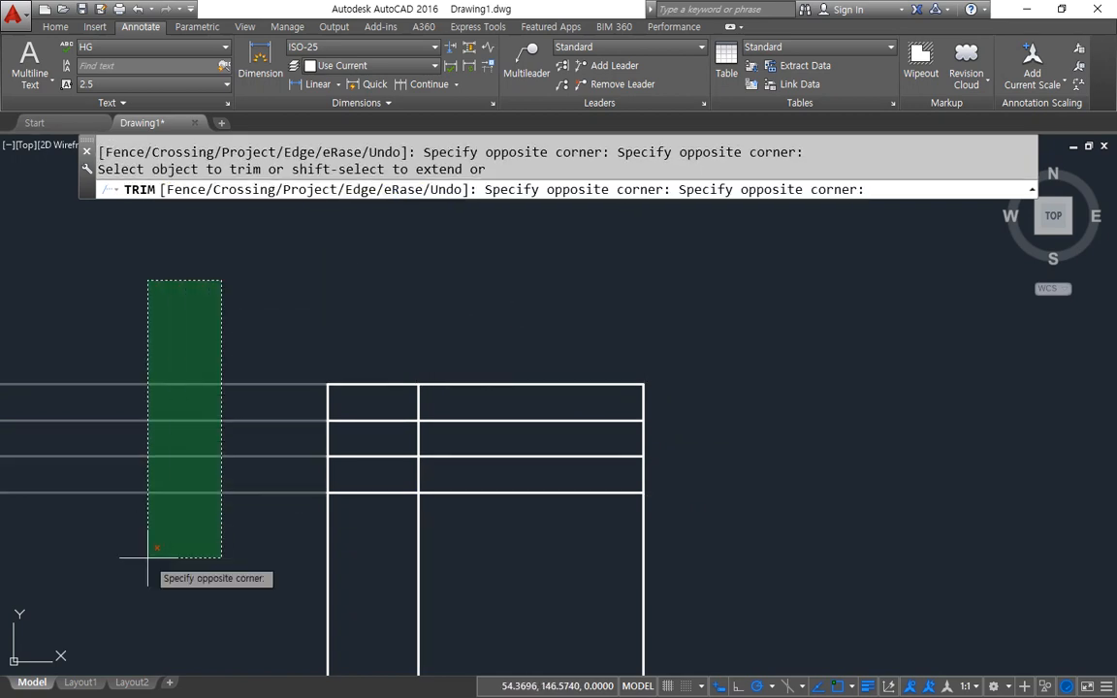
left_click(149, 561)
left_click(175, 598)
left_click(843, 602)
key("Return")
scroll(485, 406, "up", 4)
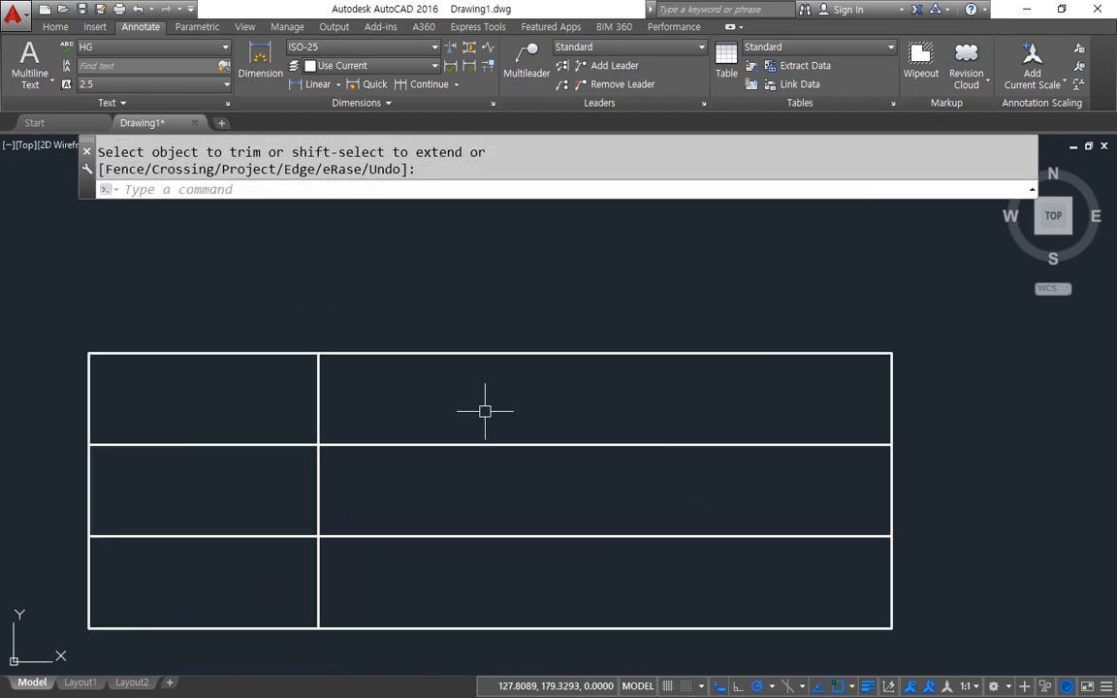
middle_click_drag(434, 441, 474, 414)
key("ctrl+2")
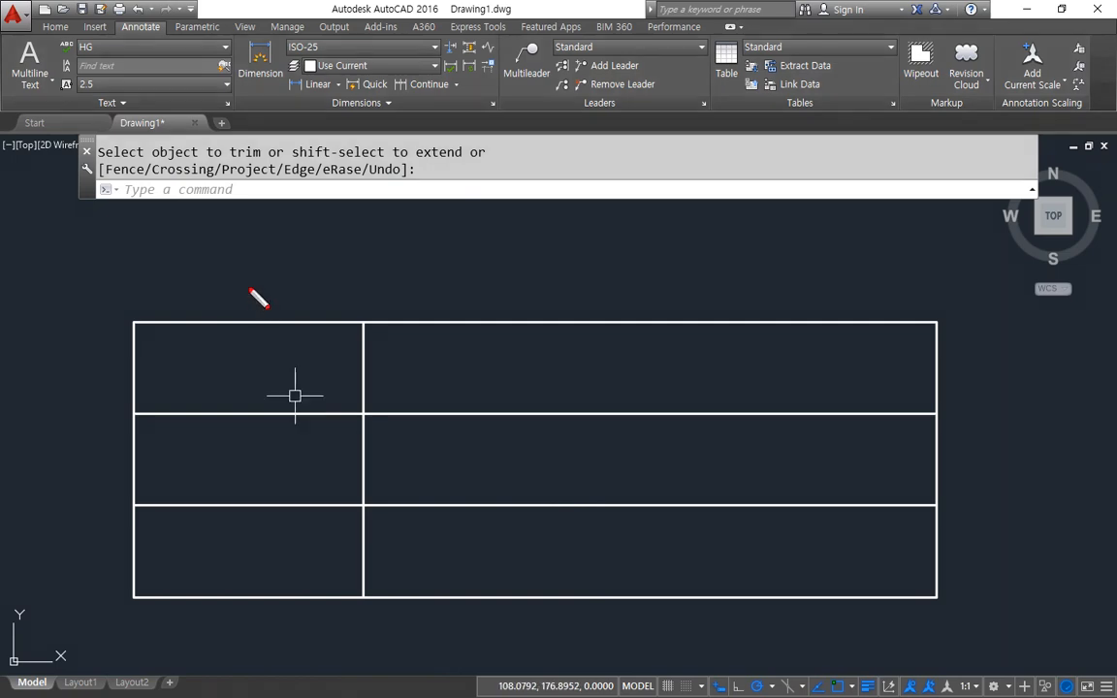
mouse_move(249, 287)
left_mouse_down()
mouse_move(230, 458)
mouse_move(244, 640)
mouse_move(275, 279)
left_mouse_up()
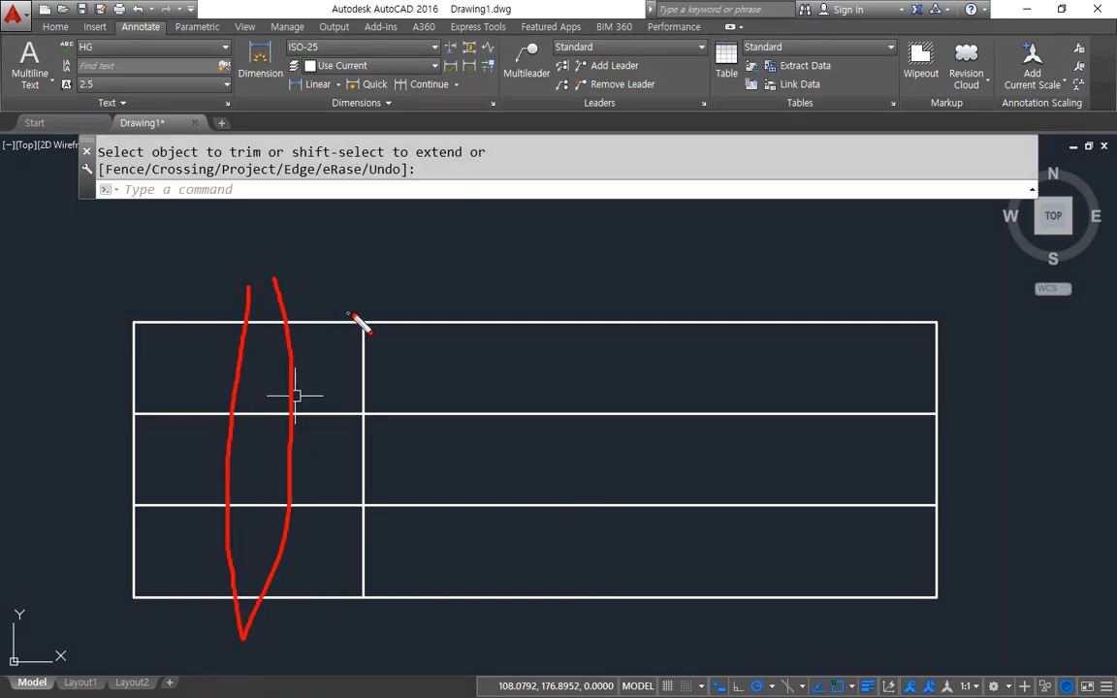
left_click_drag(396, 304, 390, 626)
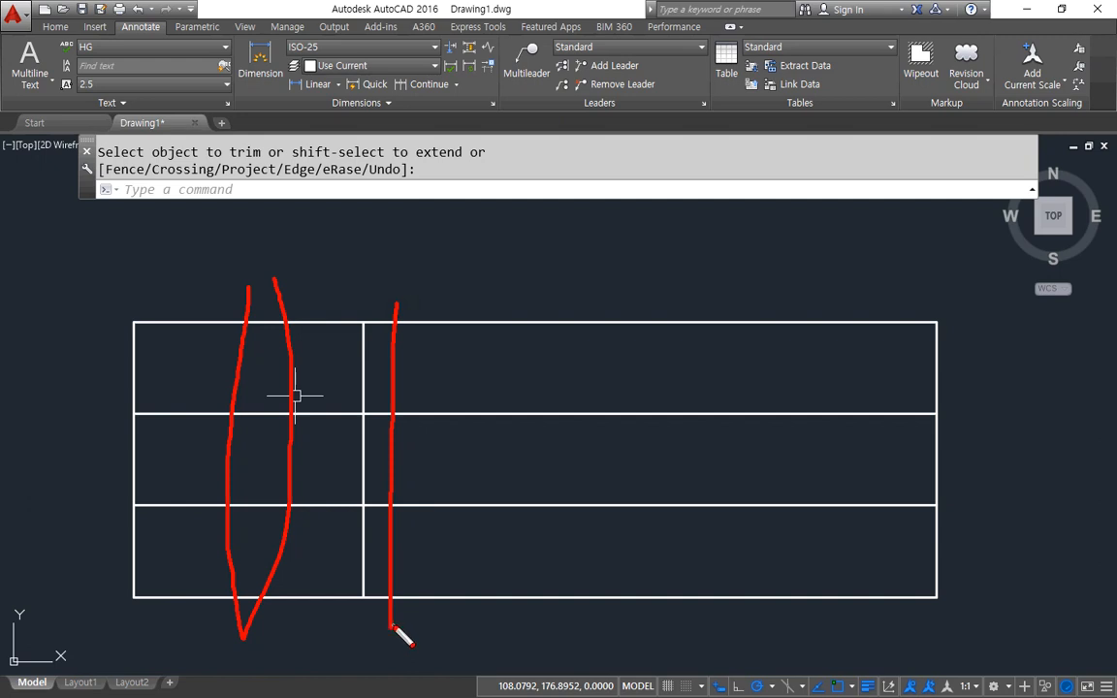
key("Escape")
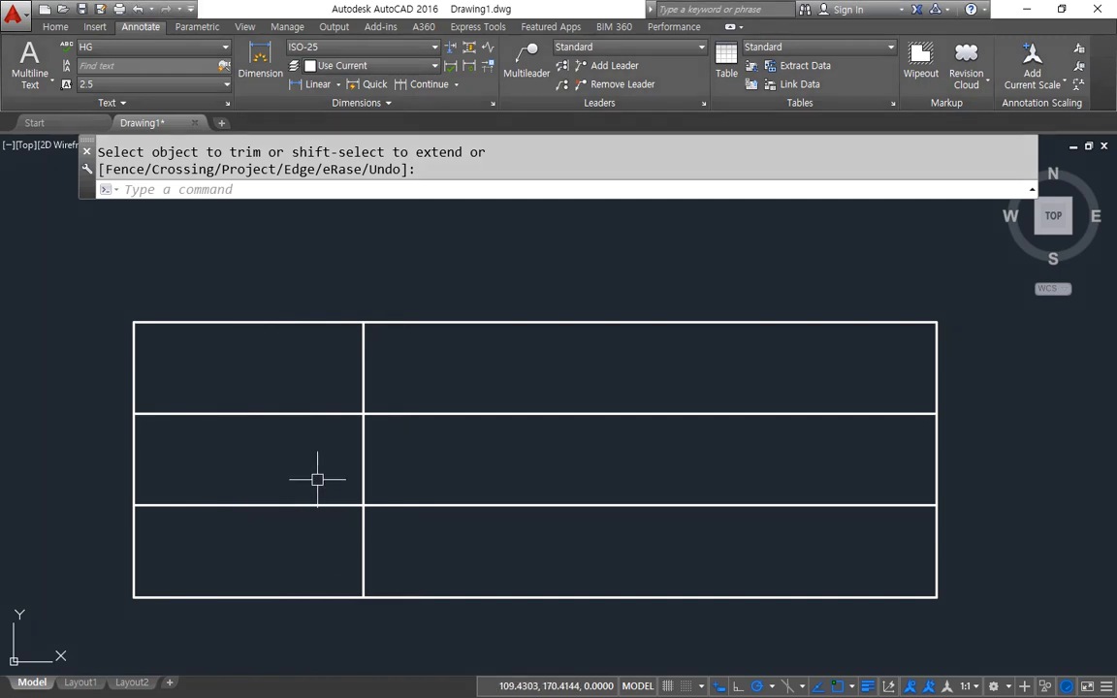
Add the multiline text "제 목" to the first row's narrow cell, fitted corner to corner with Middle Center justification
type("t")
key("space")
left_click(134, 322)
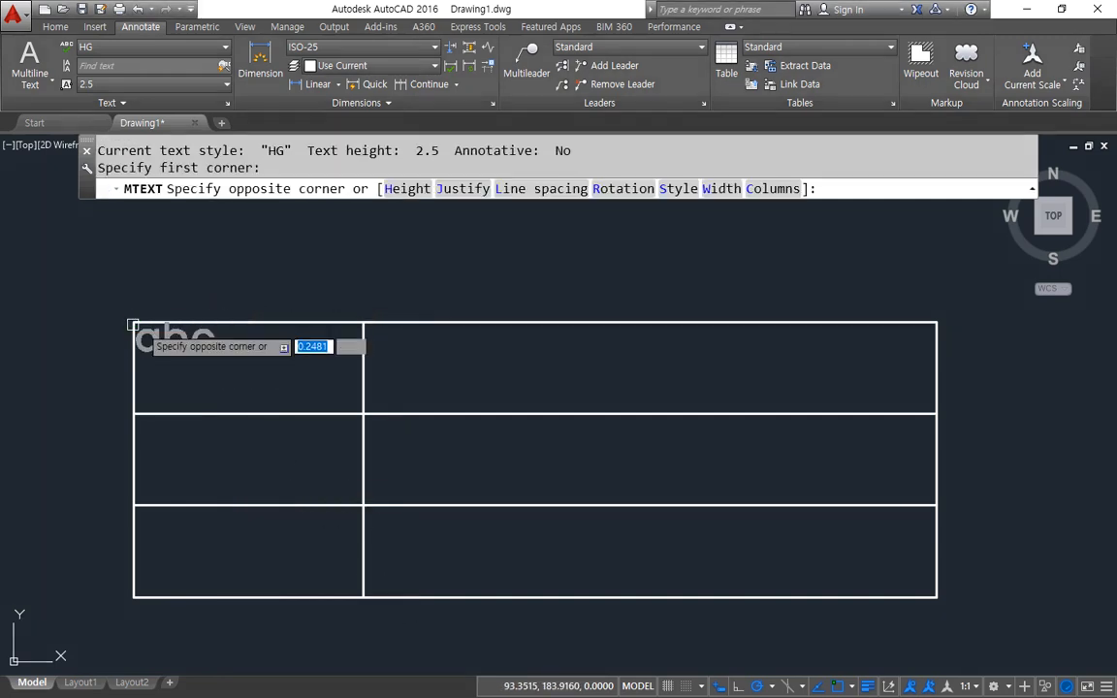
left_click(362, 414)
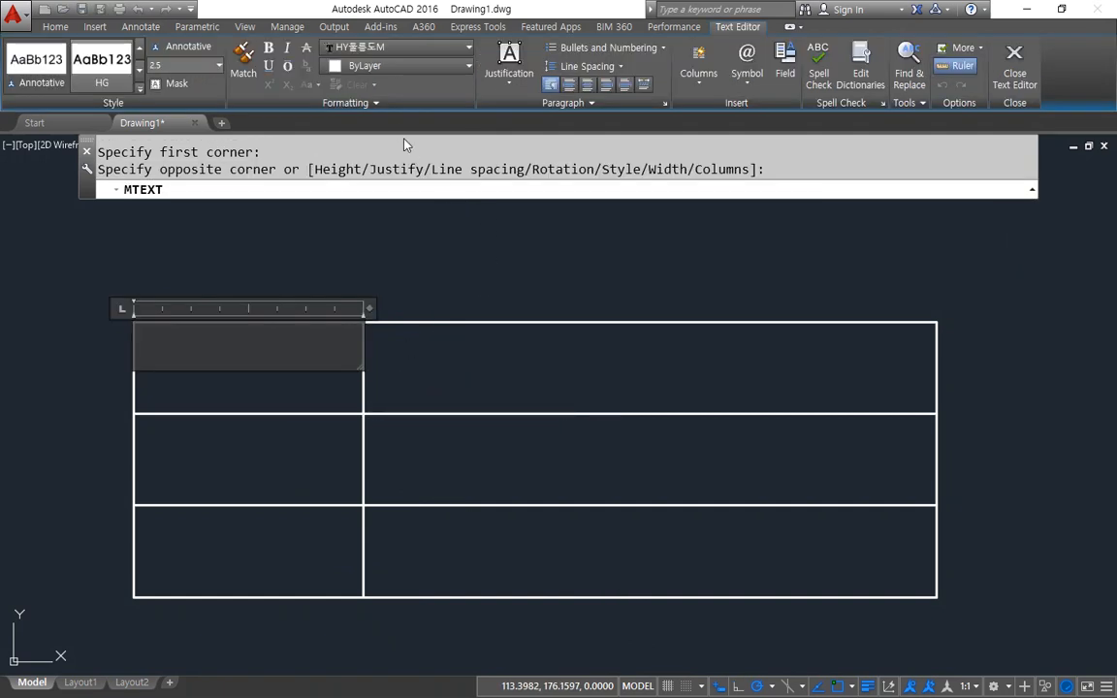
left_click(509, 66)
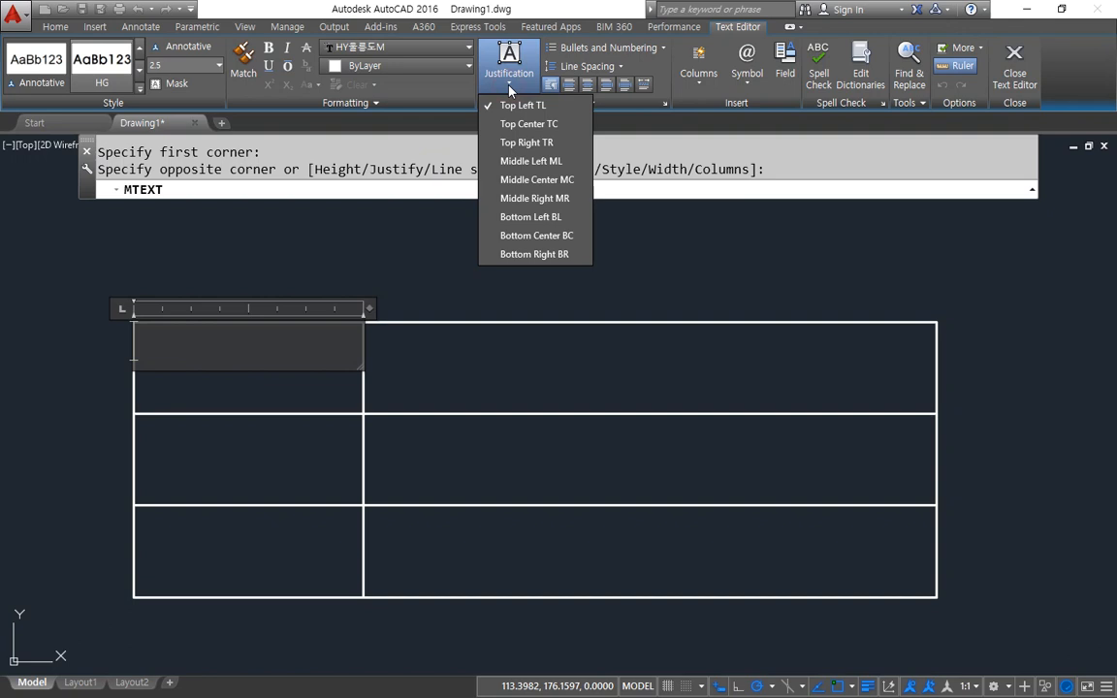
left_click(541, 179)
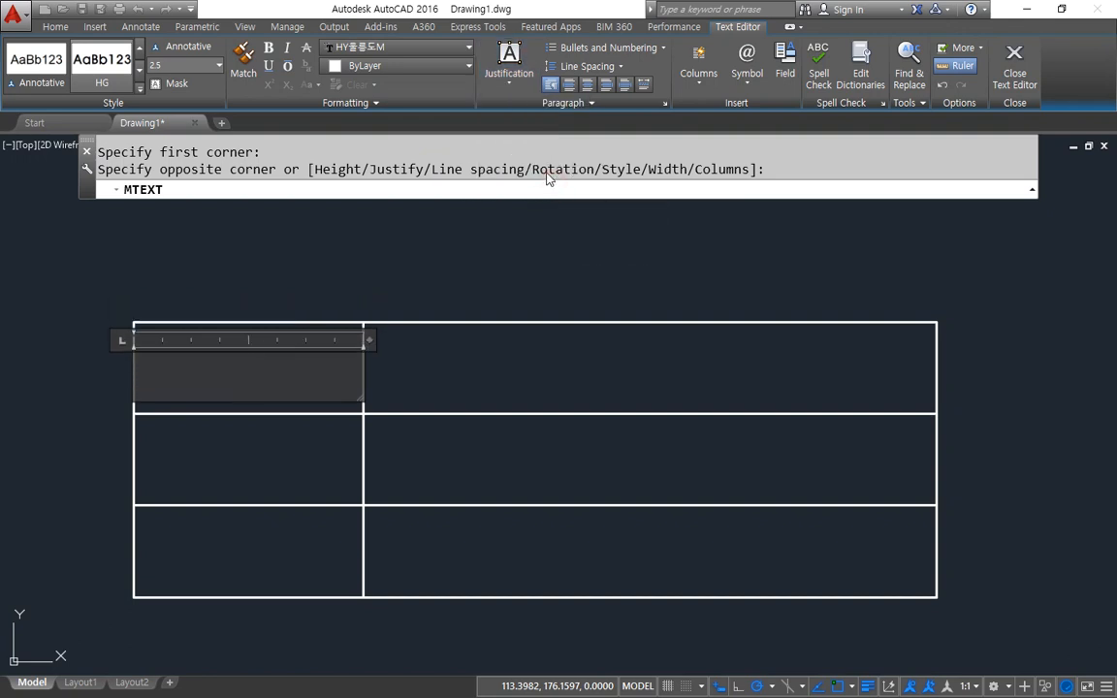
type("제목")
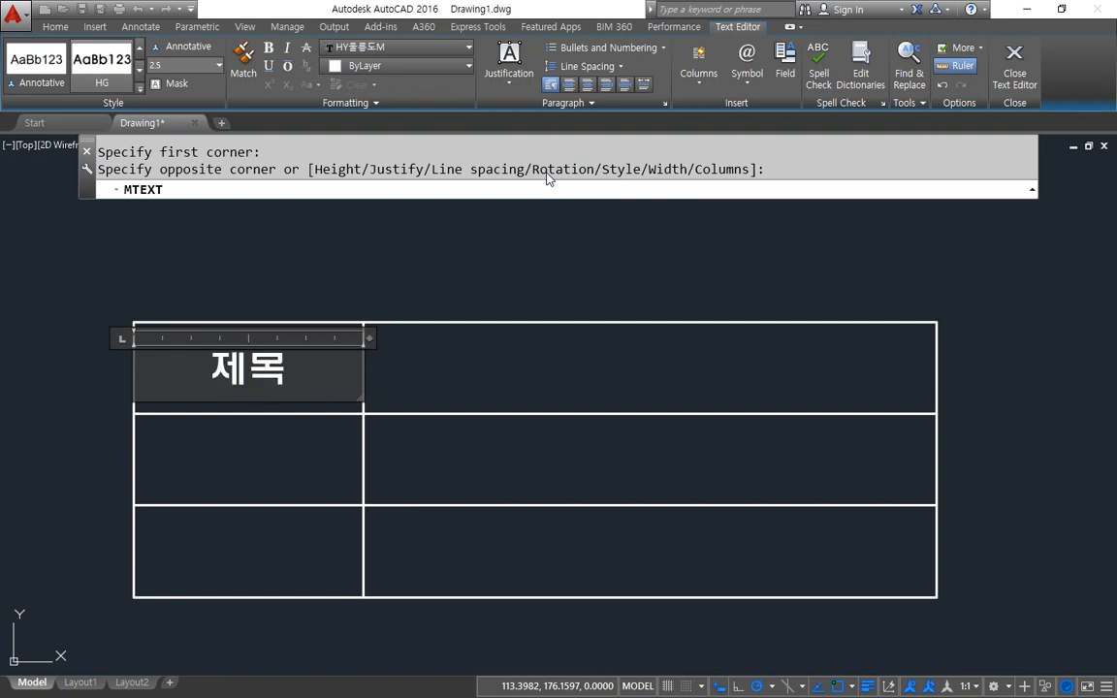
key("Left")
key("ctrl+Return")
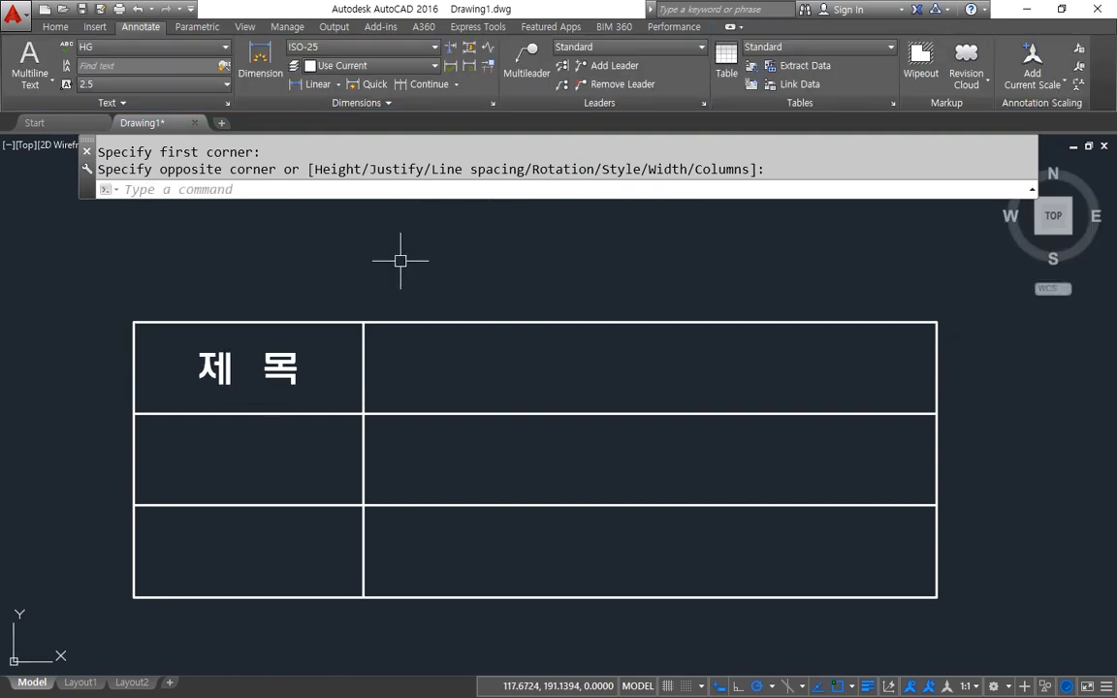
Add the multiline text "날 짜" to the second row's narrow cell, fitted corner to corner with Middle Center justification
key("space")
left_click(134, 415)
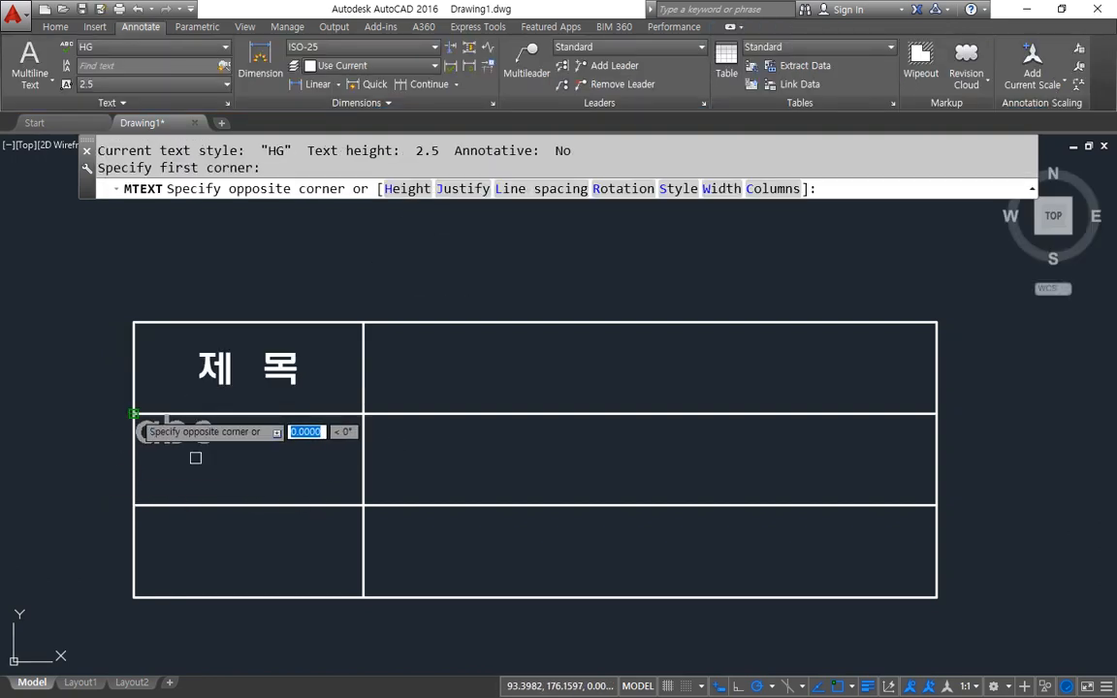
left_click(363, 504)
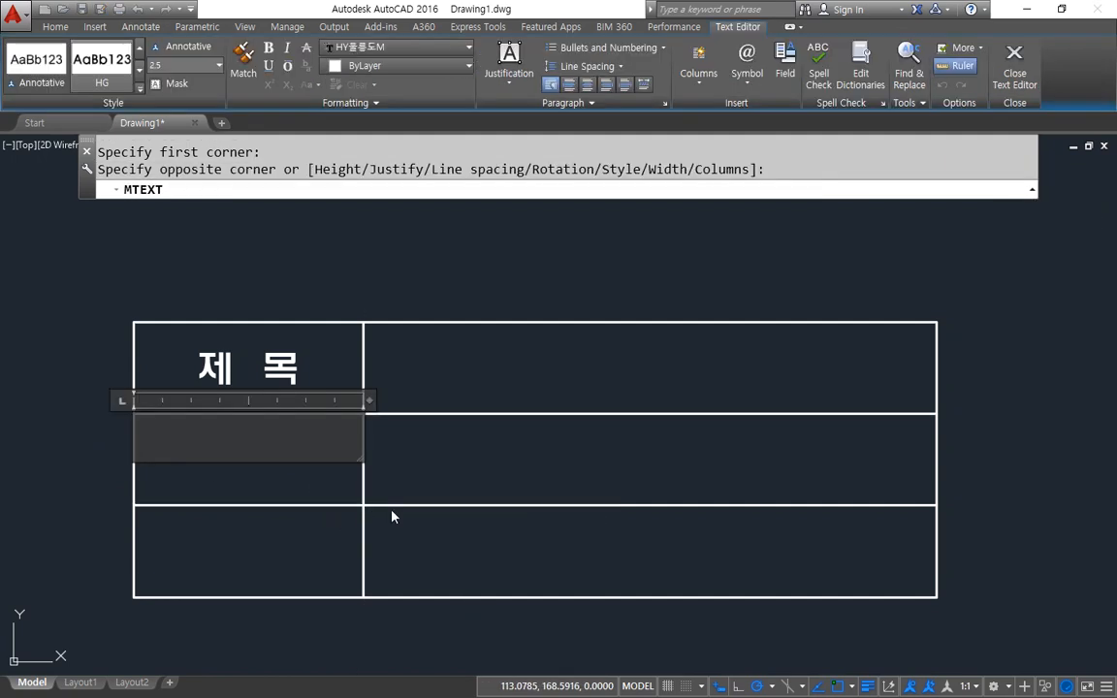
type("날 짜")
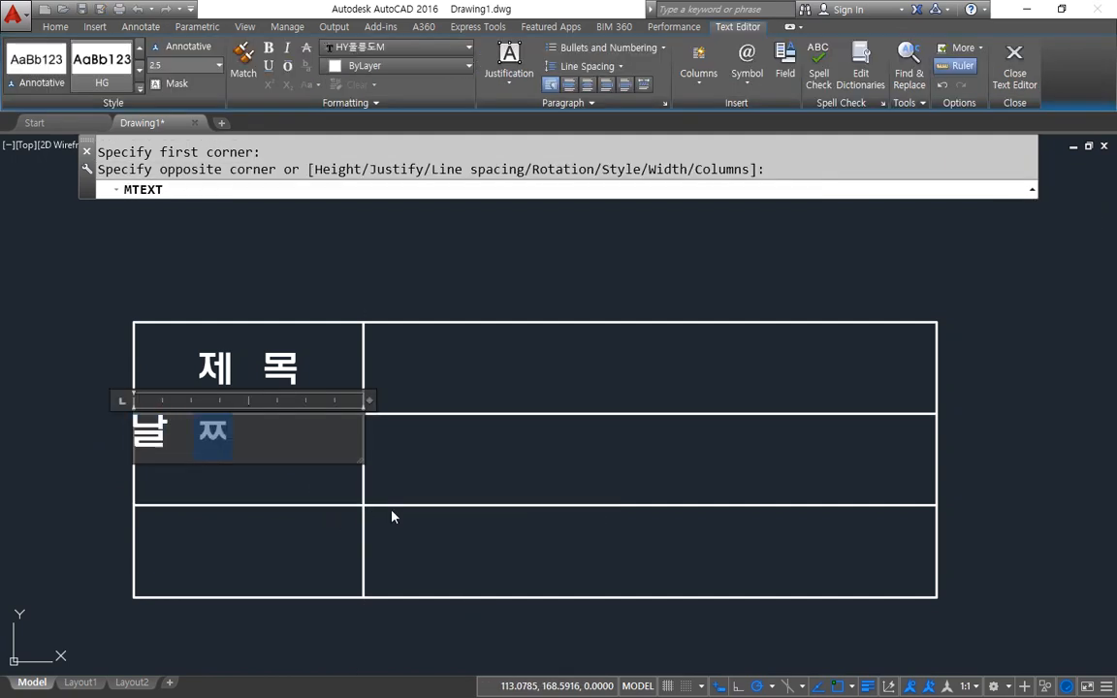
key("Right")
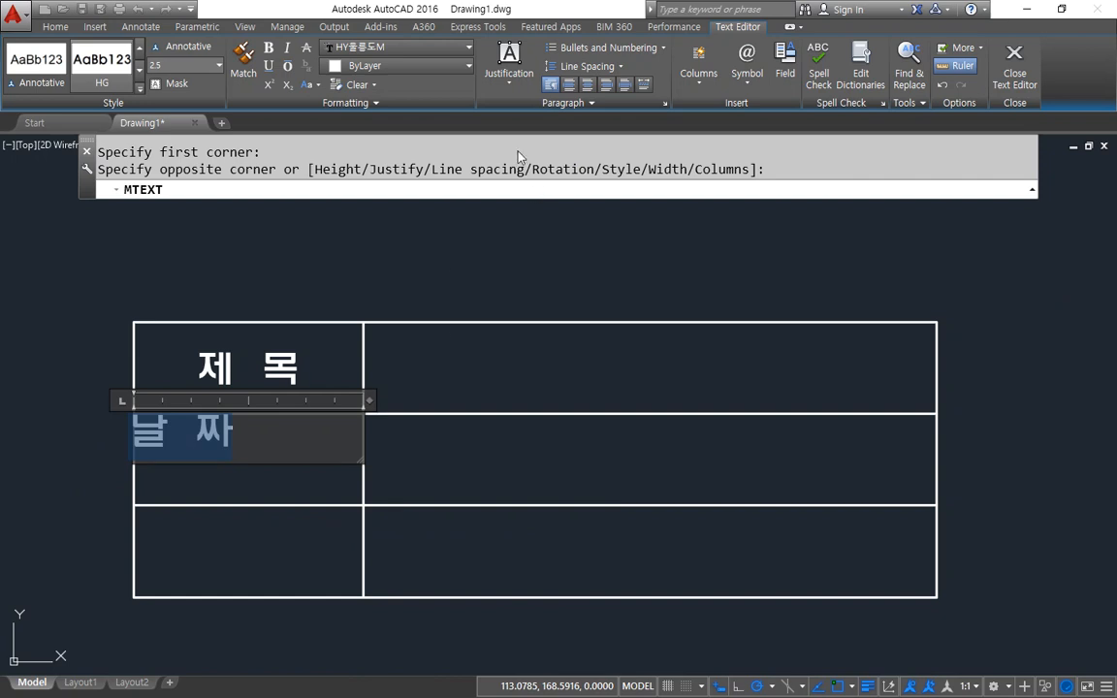
left_click(509, 68)
left_click(521, 182)
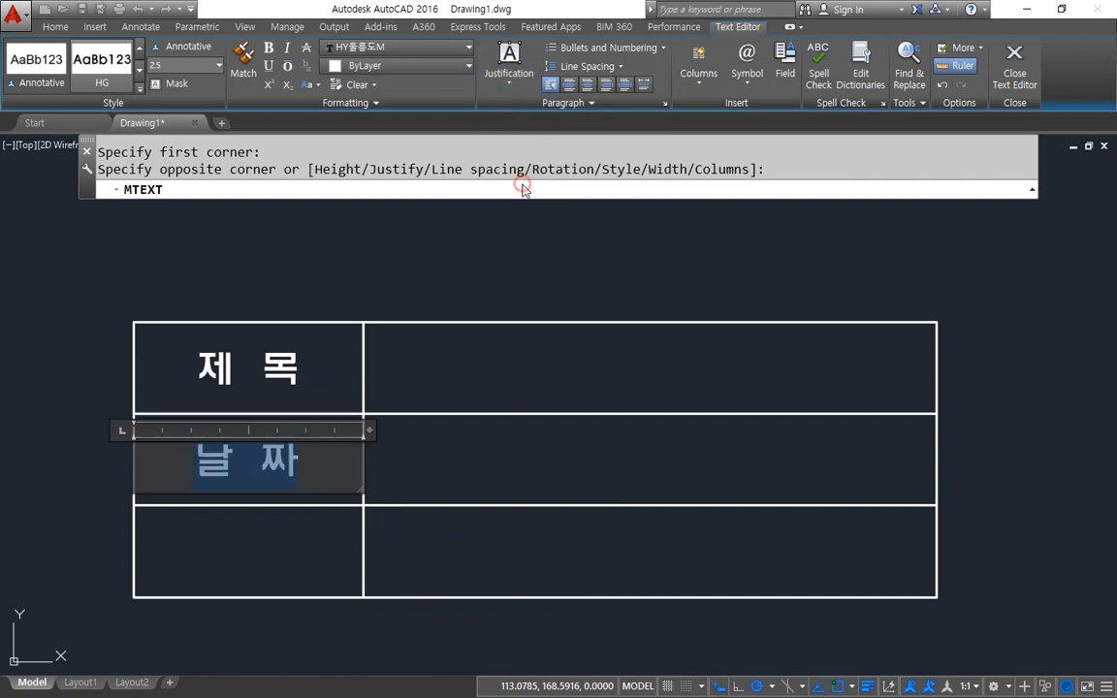
left_click(518, 189)
Add the multiline text "이 름" to the third row's narrow cell, fitted corner to corner with Middle Center justification
key("space")
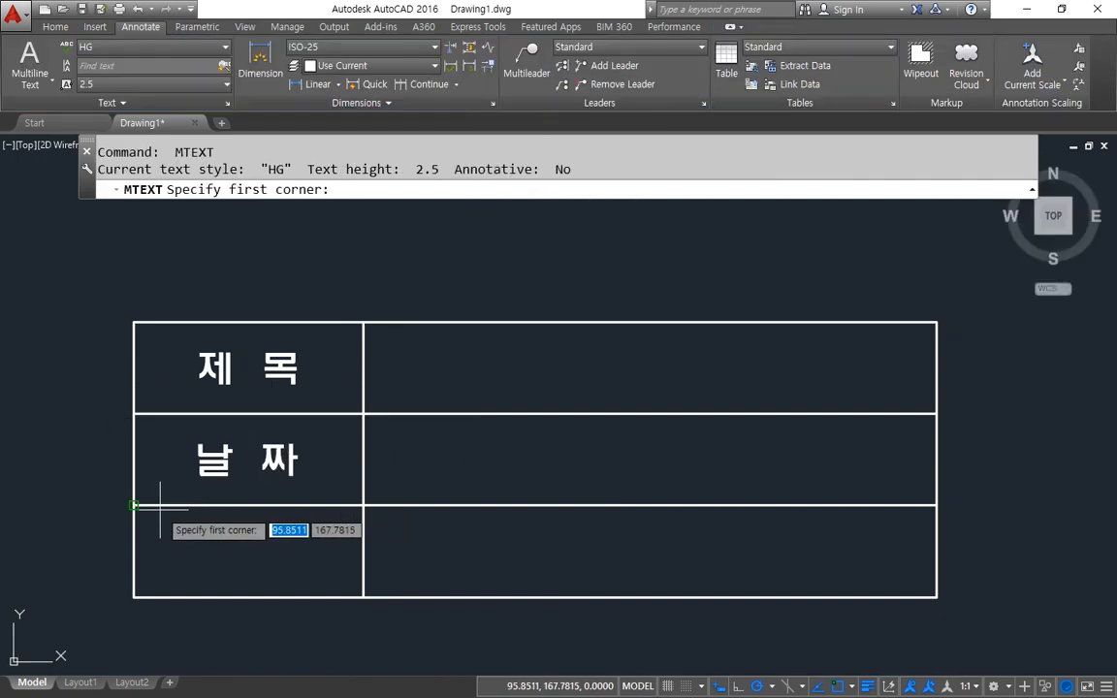
left_click(150, 508)
left_click(364, 596)
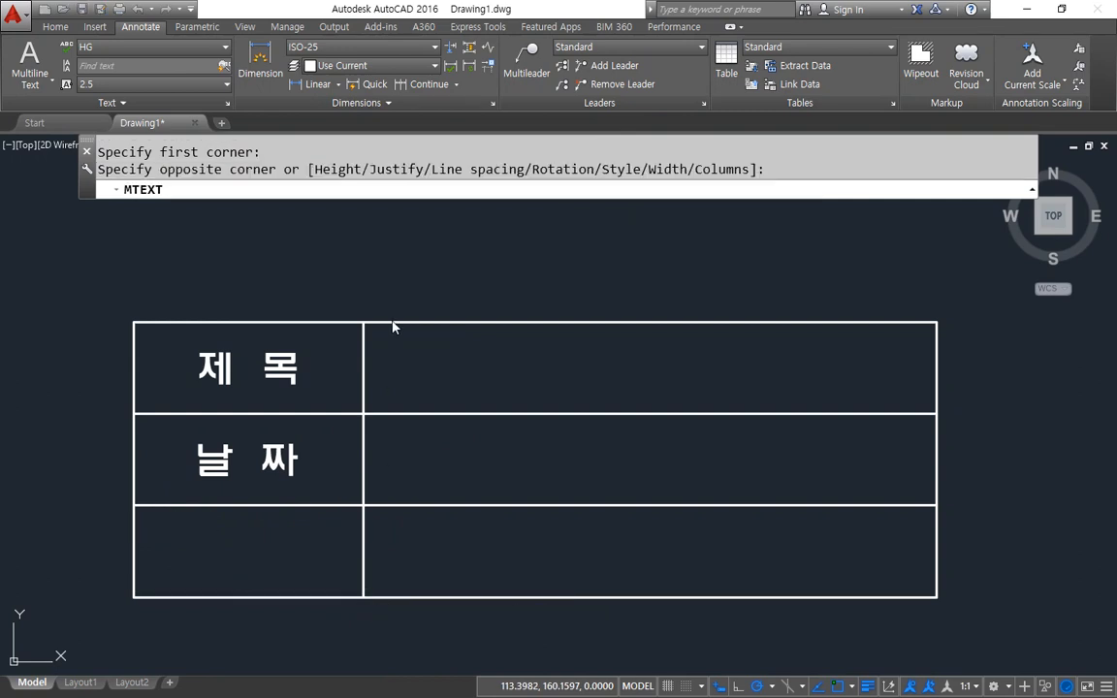
type("이 름")
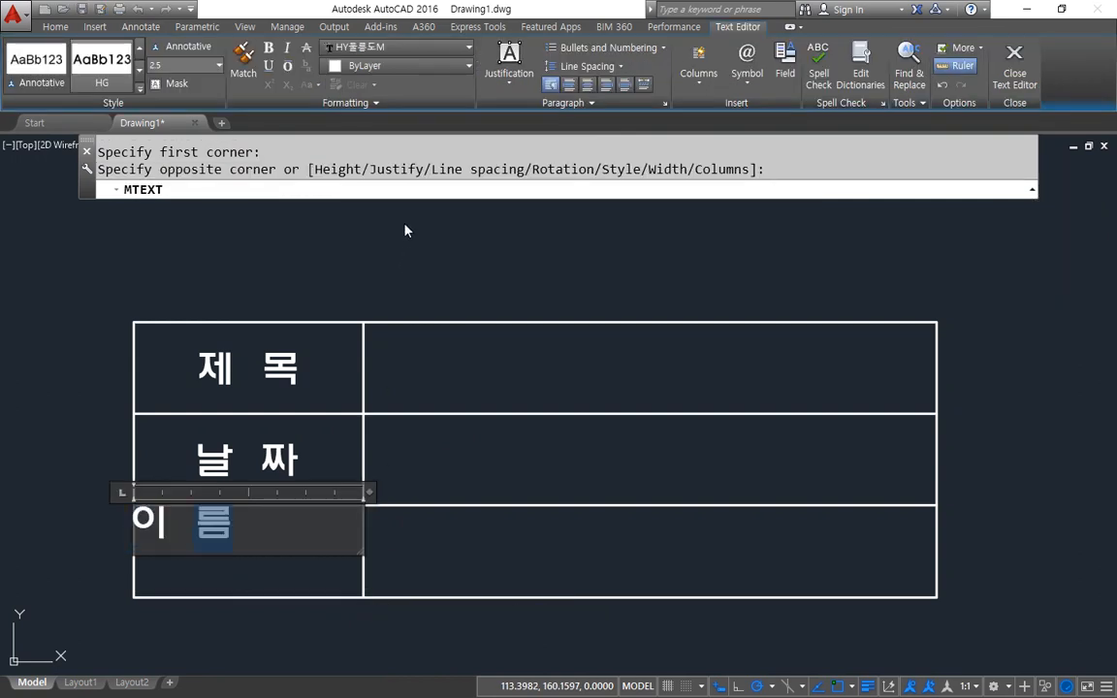
key("ctrl+a")
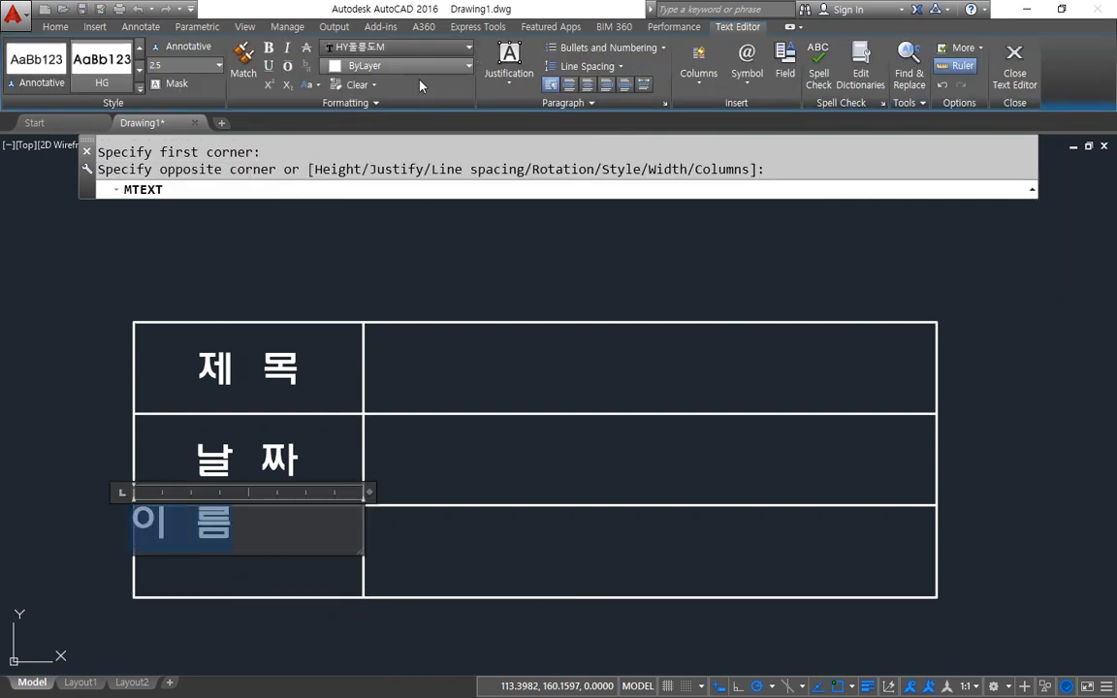
left_click(509, 73)
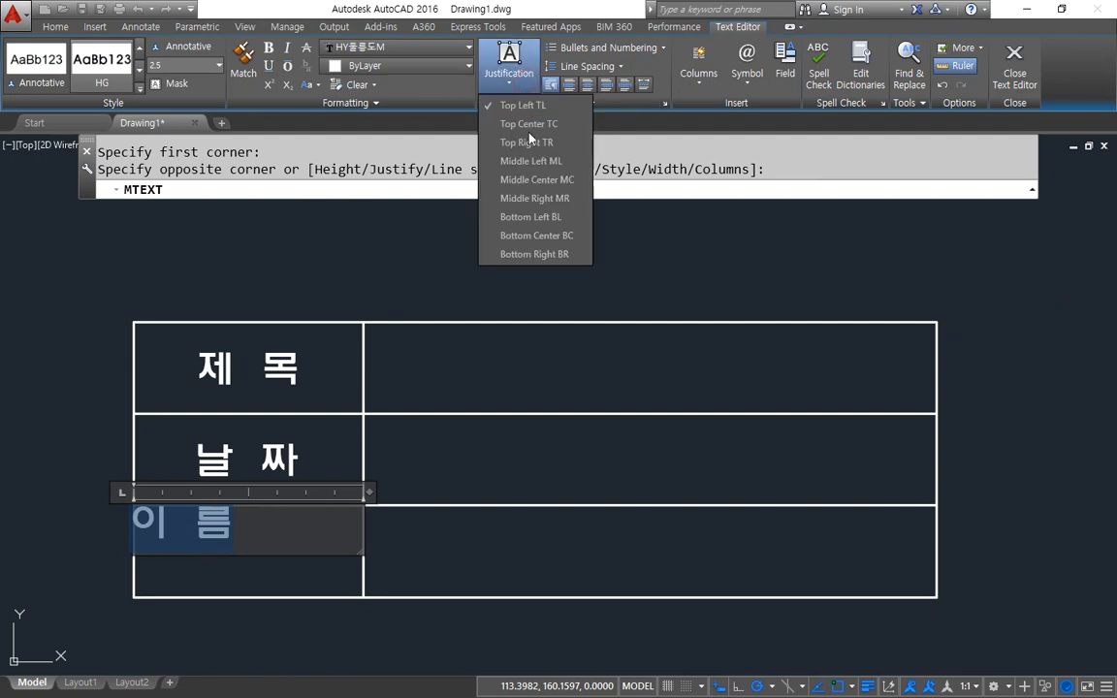
left_click(531, 184)
left_click(510, 203)
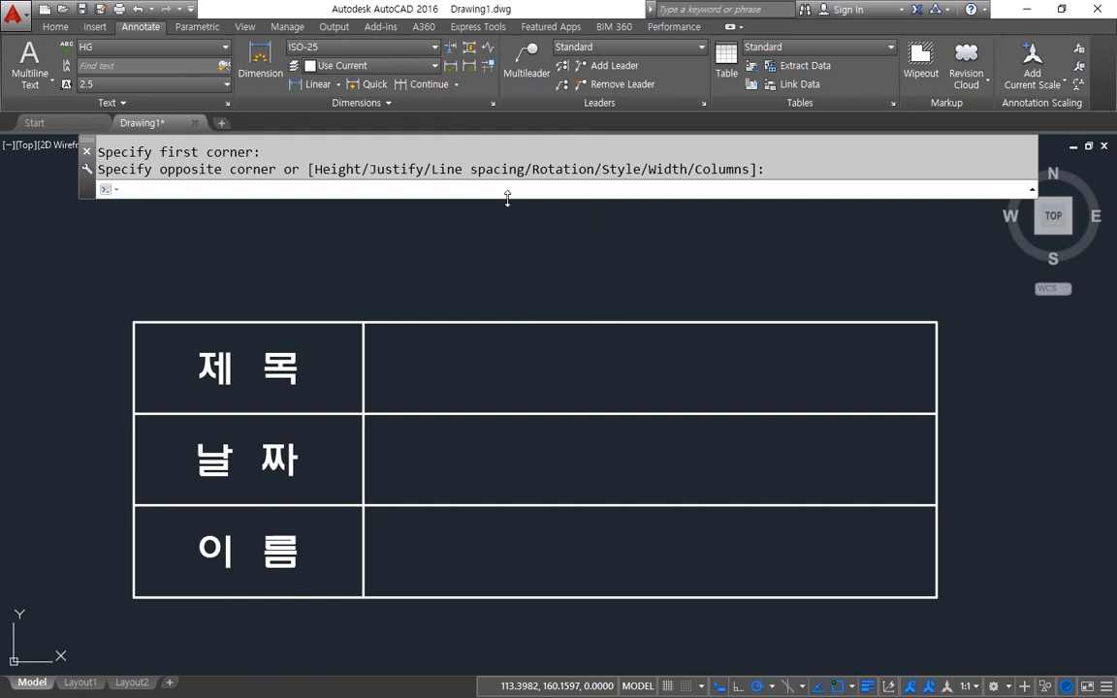
mouse_move(654, 300)
left_mouse_down()
mouse_move(640, 312)
mouse_move(783, 461)
mouse_move(679, 371)
left_mouse_up()
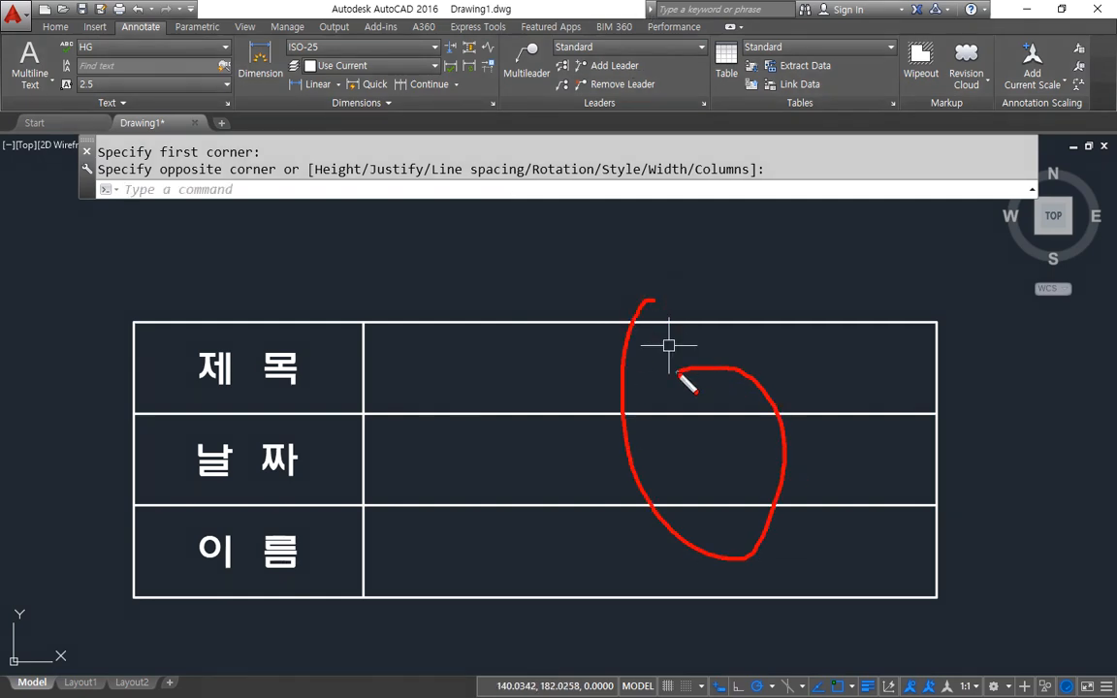
left_click_drag(377, 313, 365, 579)
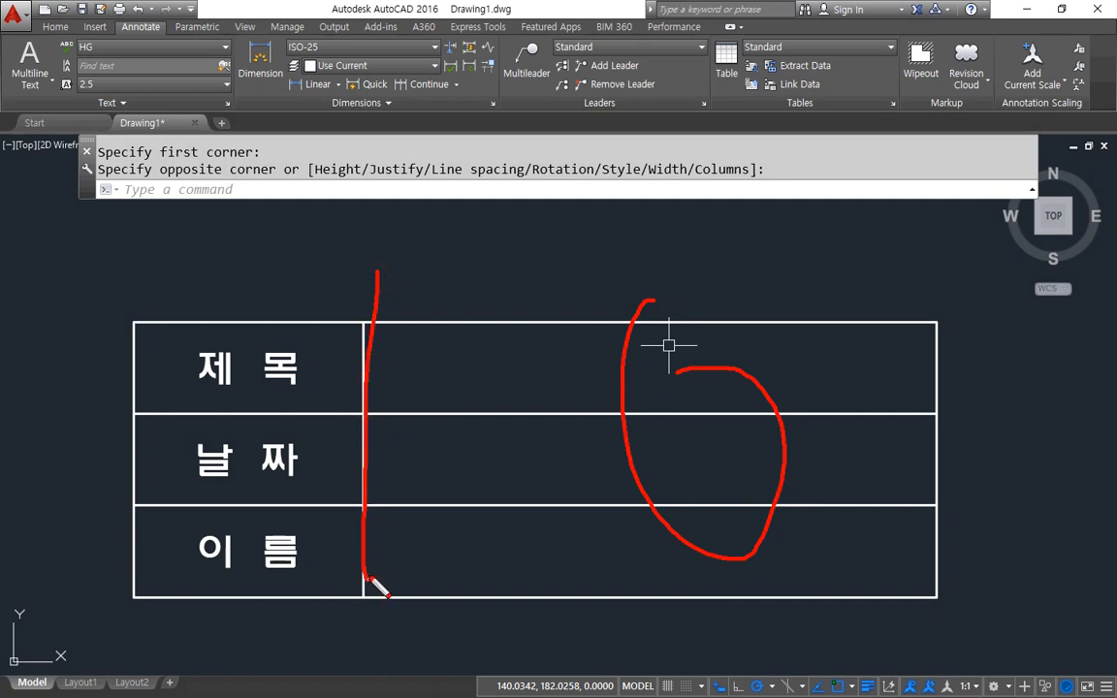
mouse_move(539, 524)
left_mouse_down()
mouse_move(579, 456)
mouse_move(493, 336)
mouse_move(534, 591)
left_mouse_up()
key("Escape")
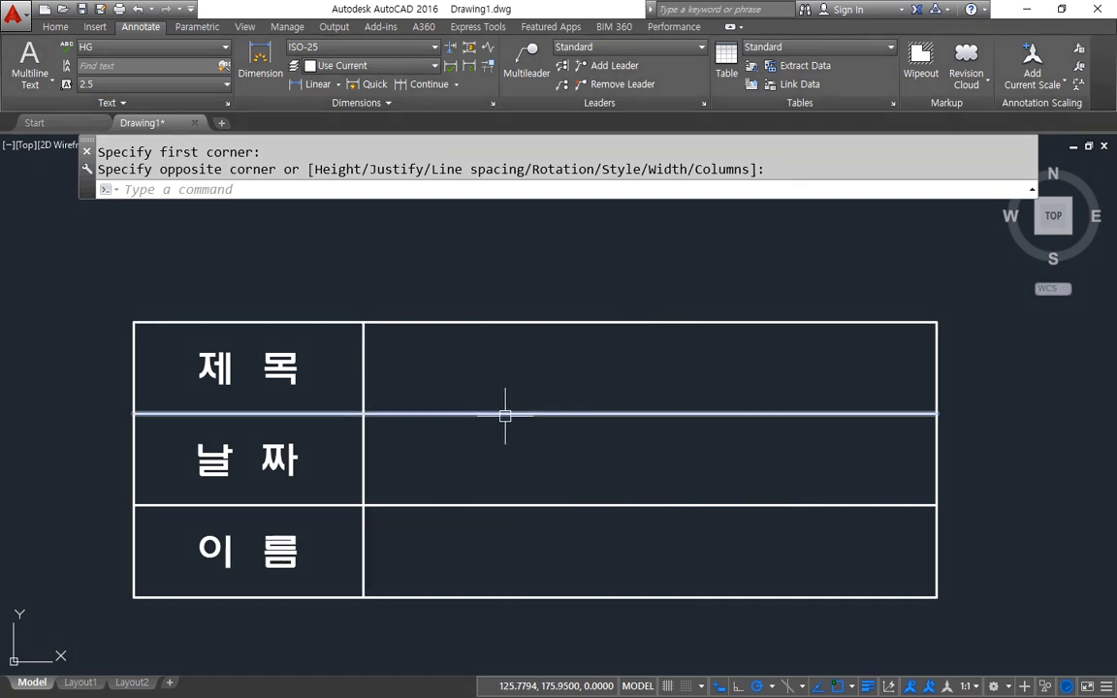
Add the indented multiline text "2021. 04. 03" to the first row's wide cell, fitted corner to corner with Middle Left justification
type("t")
key("Return")
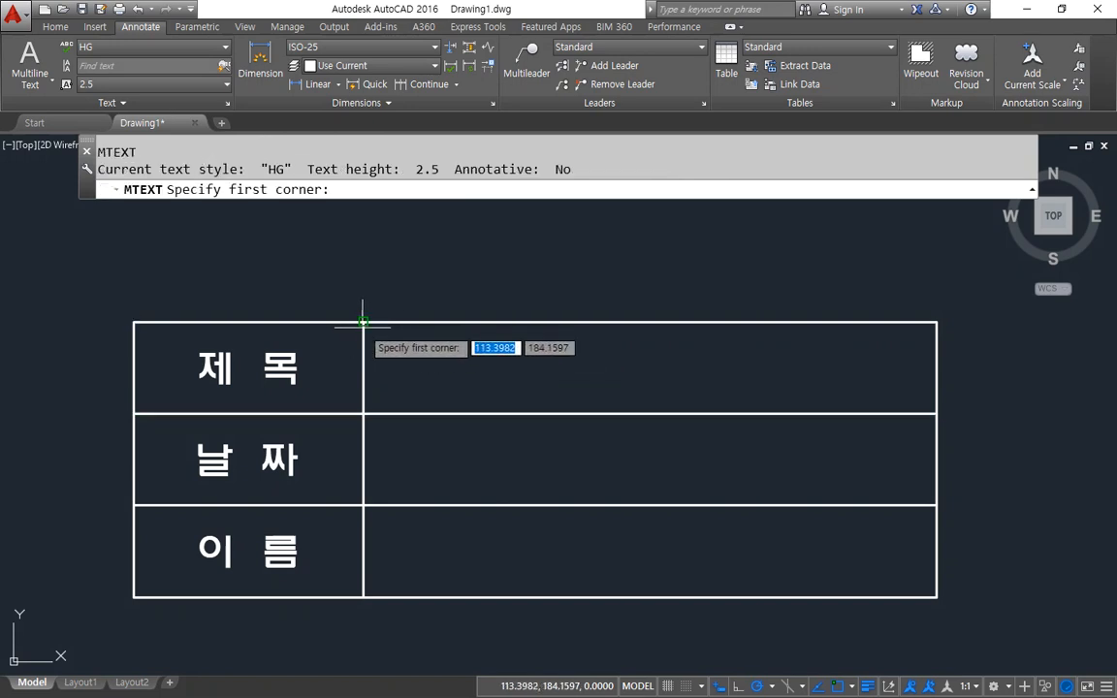
left_click(365, 323)
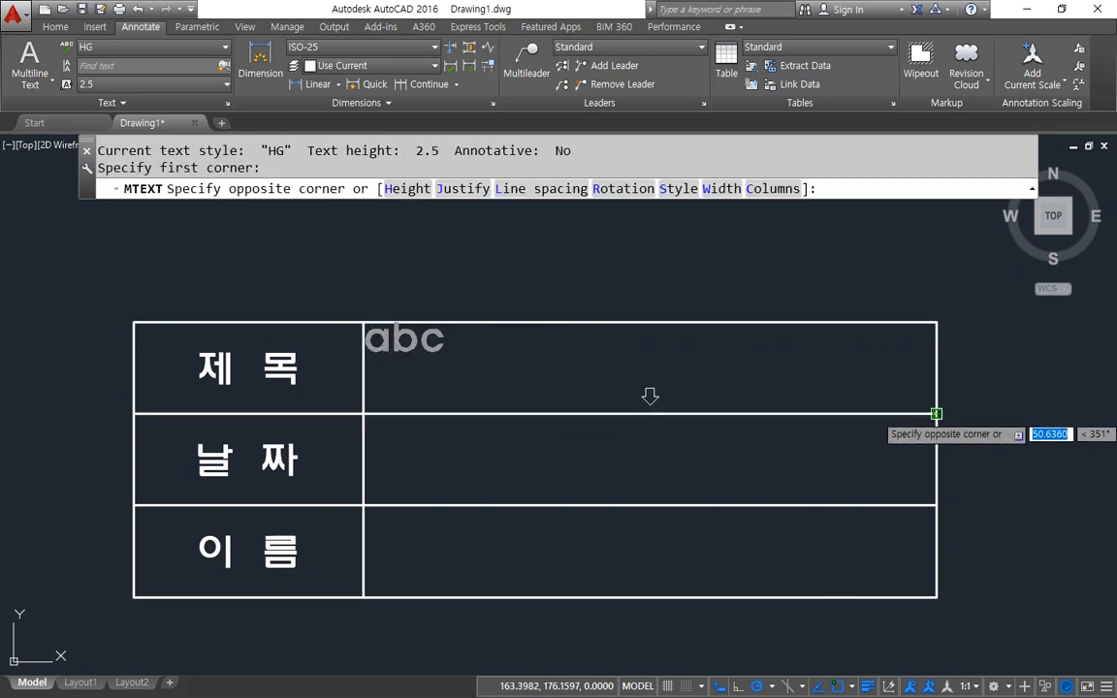
left_click(935, 412)
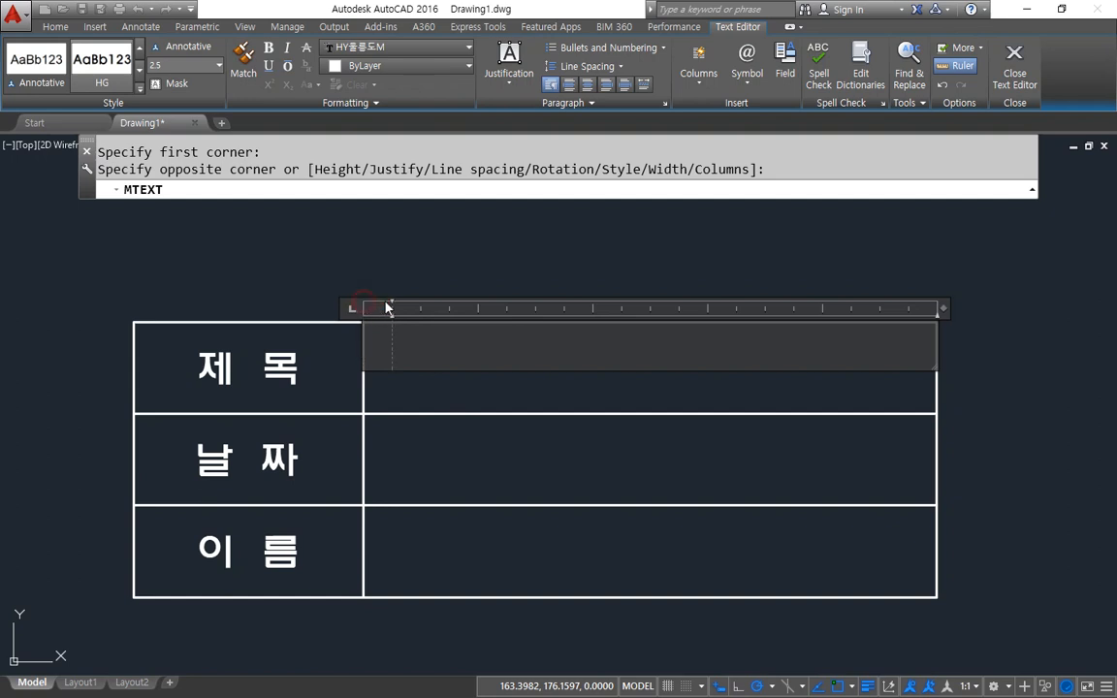
left_click(487, 87)
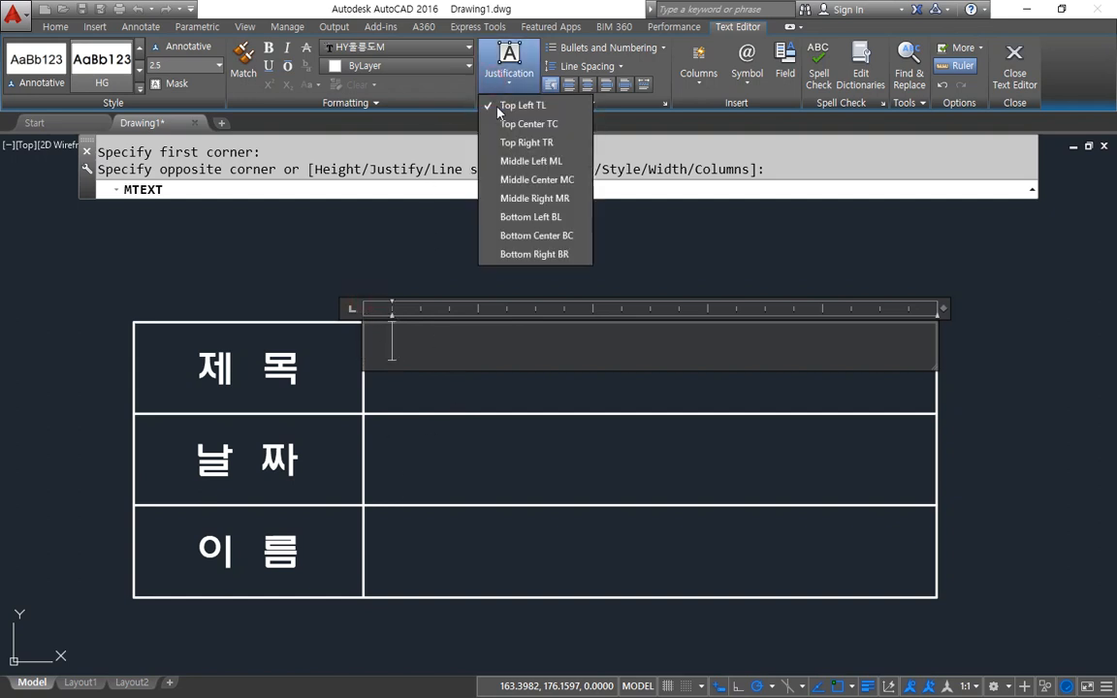
left_click(543, 162)
type("2021.04.03")
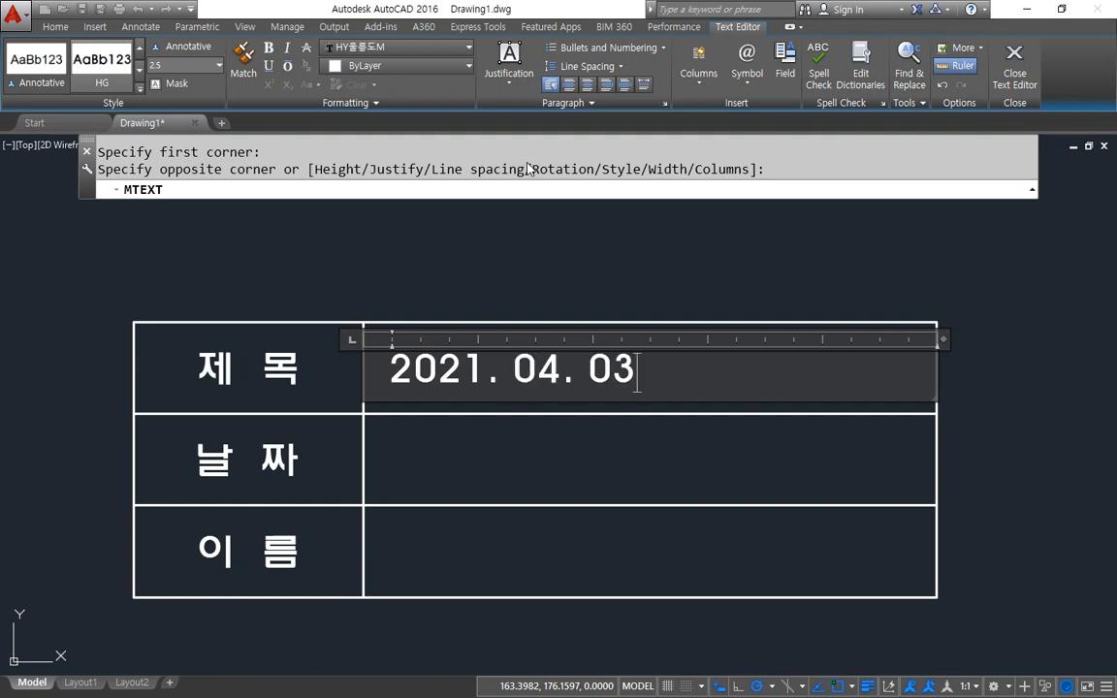
key("ctrl+Return")
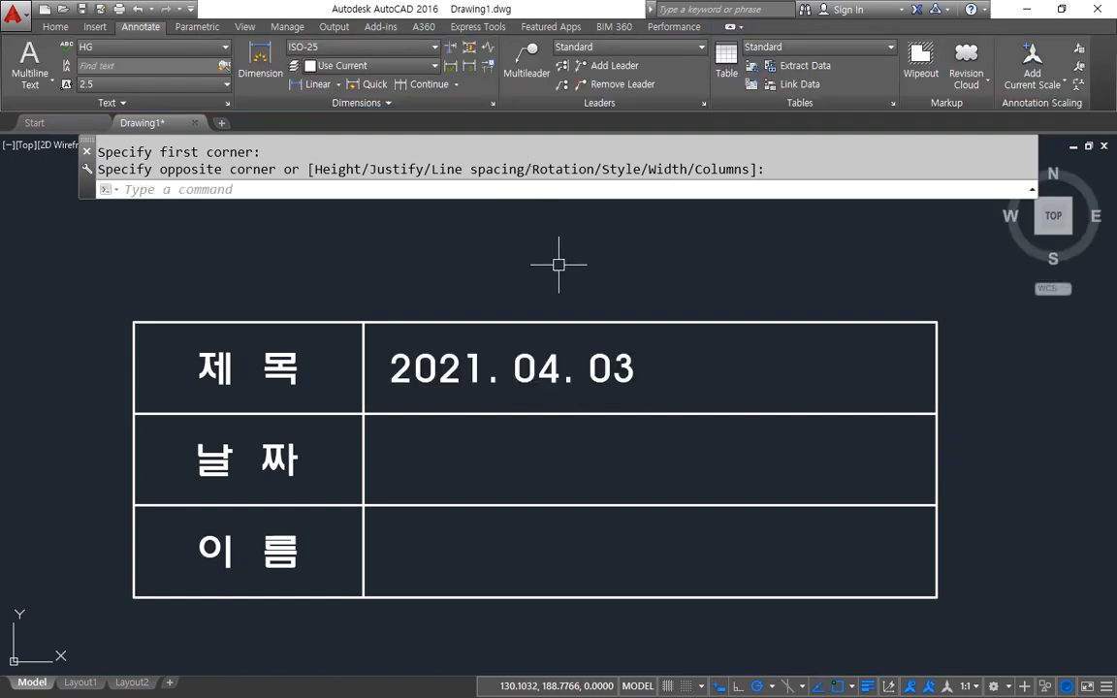
Copy the date text from the first row into the second and third rows' wide cells, using the table's row corners as reference points
type("cp")
key("Return")
left_click(567, 369)
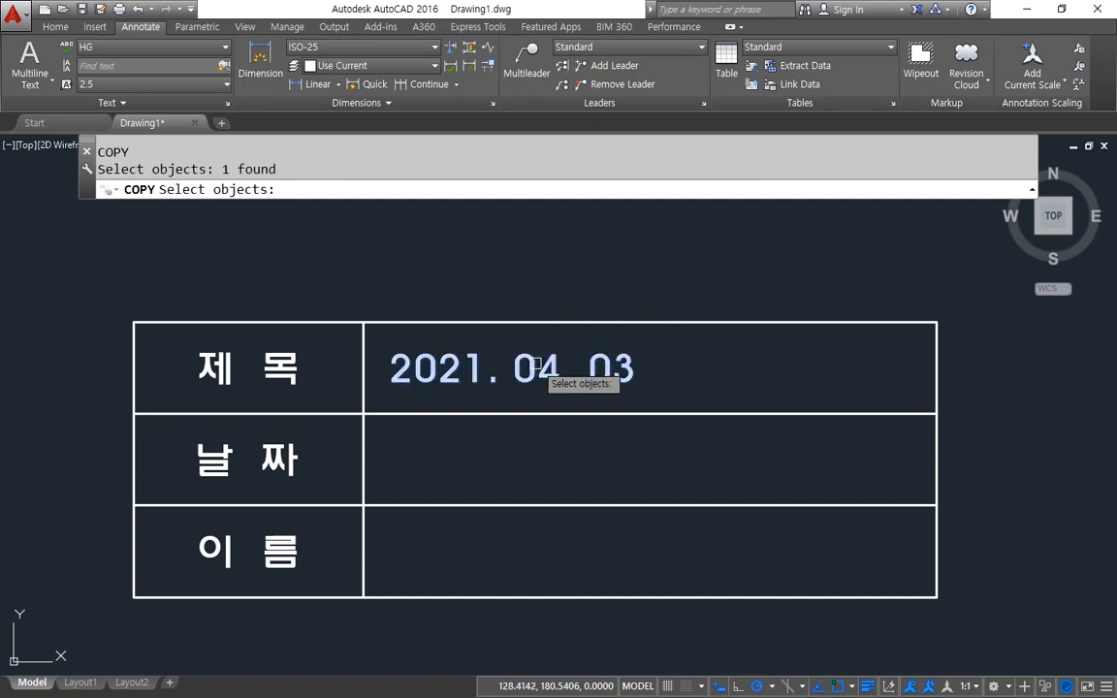
key("Return")
left_click(937, 322)
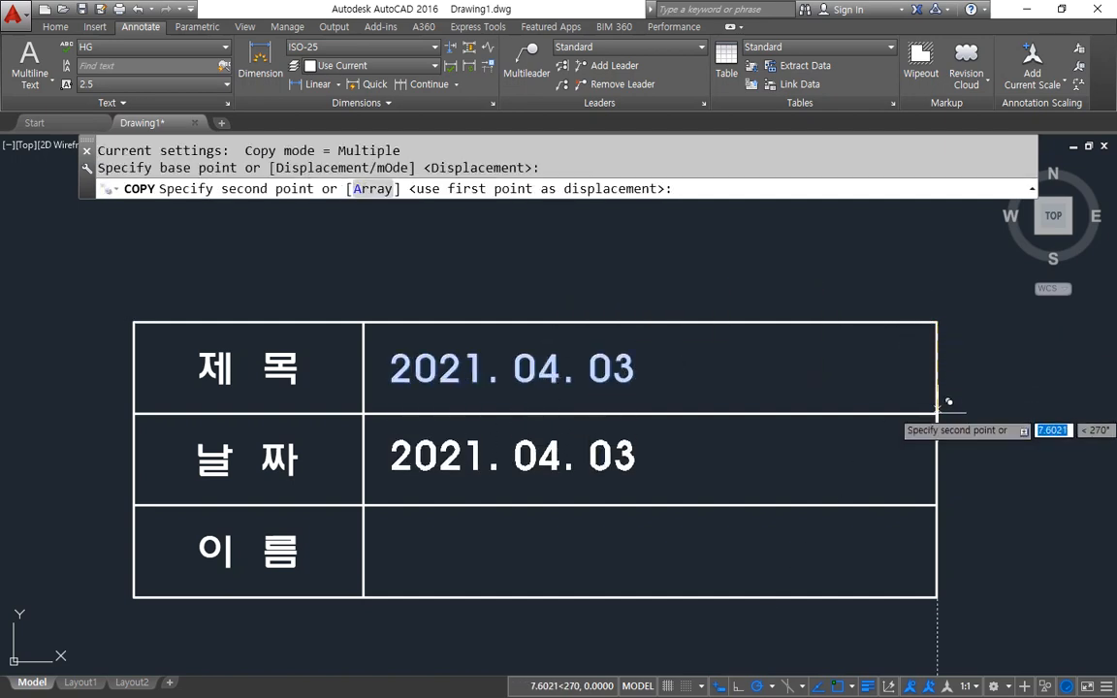
left_click(936, 414)
left_click(937, 507)
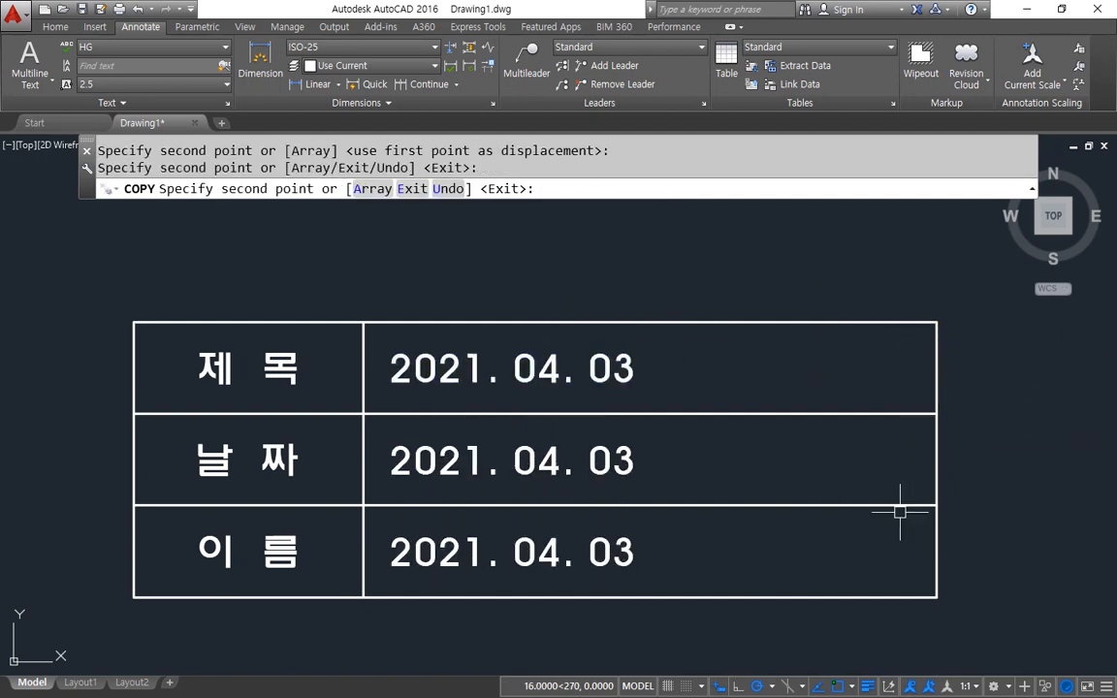
key("Return")
Replace the date text in the first row's wide cell with "글자쓰기"
type("ed")
key("Return")
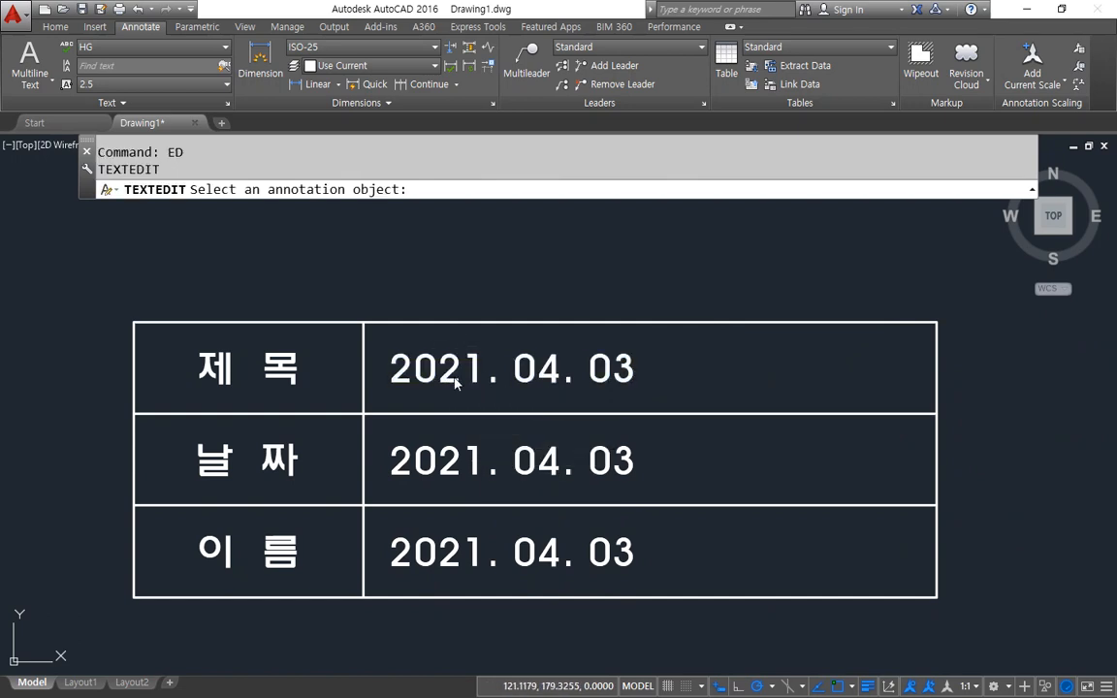
left_click(454, 379)
type("글")
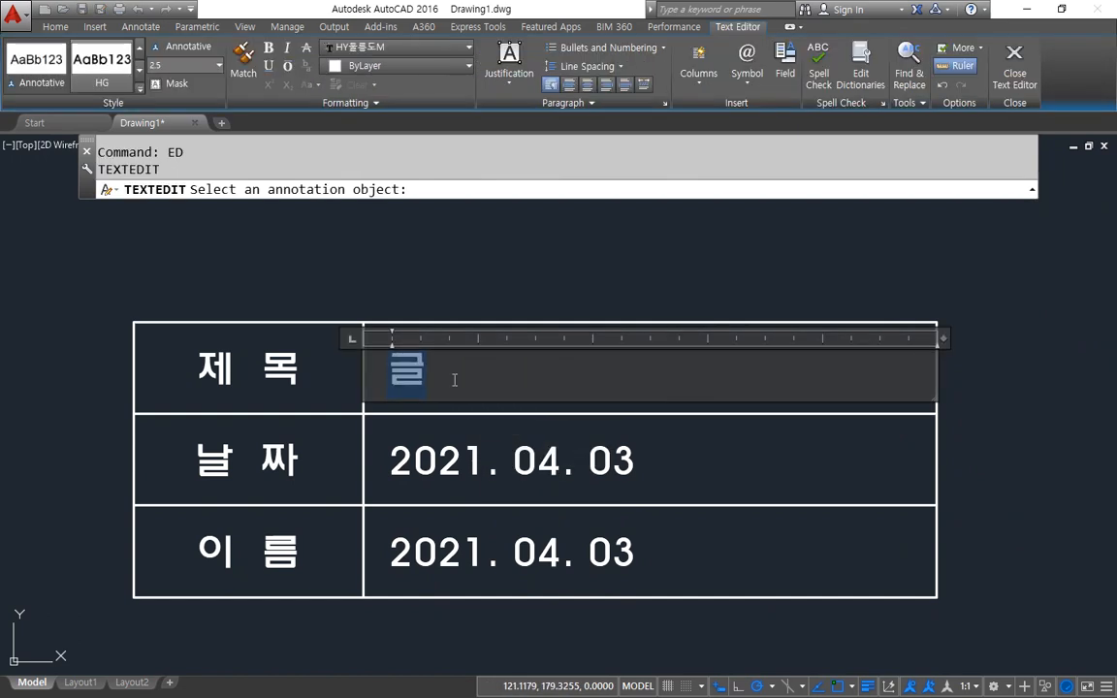
type("자쓰기")
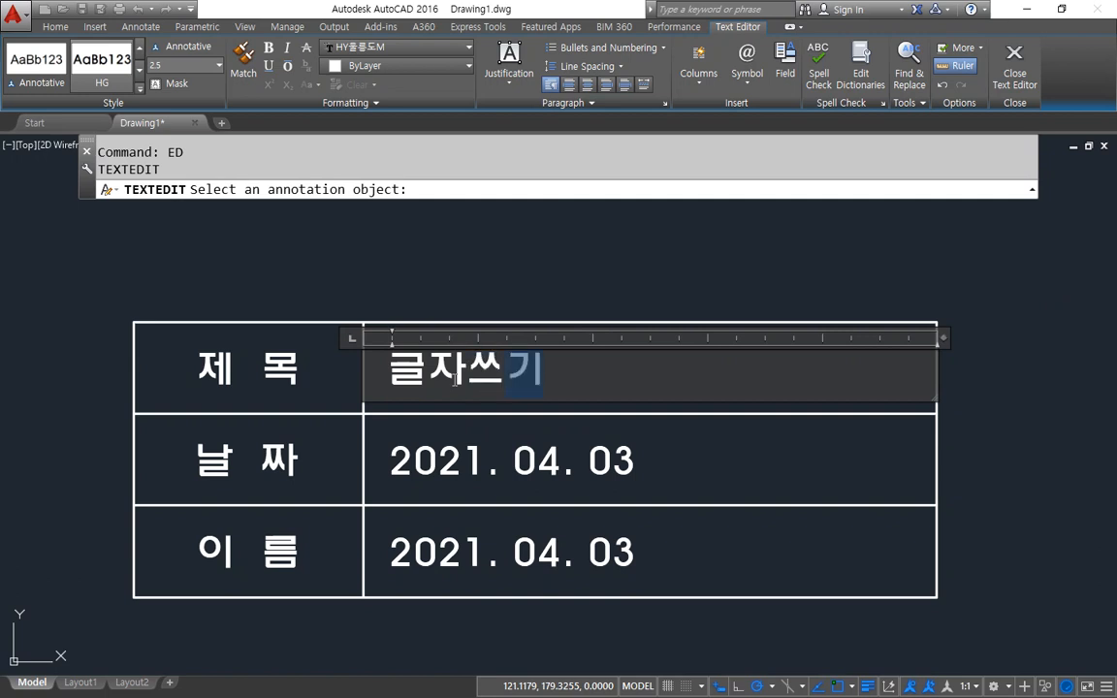
key("ctrl+Return")
Replace the date text in the third row's wide cell with the person's full name, its syllables separated by spaces
key("Return")
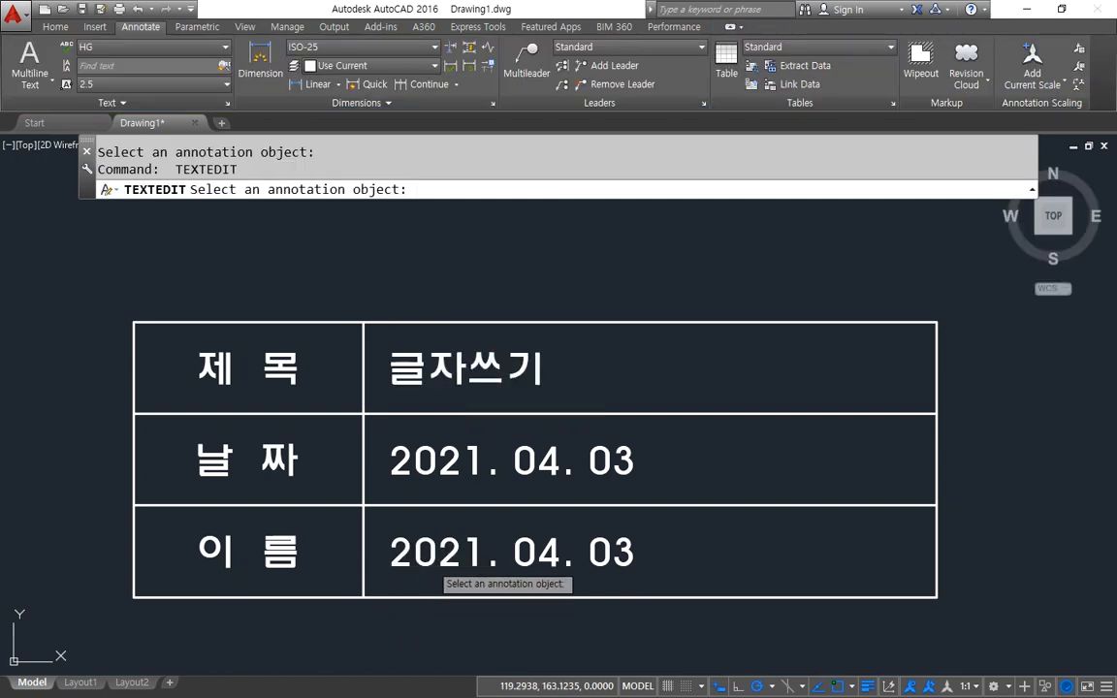
left_click(428, 573)
type("홍 길 동")
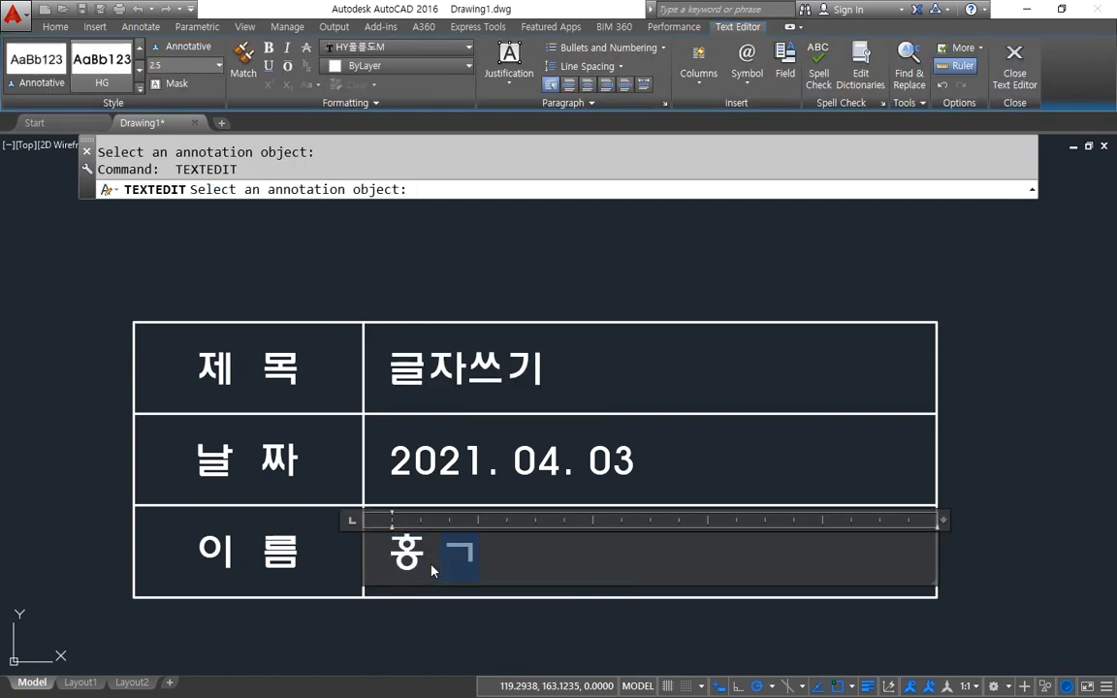
key("ctrl+Return")
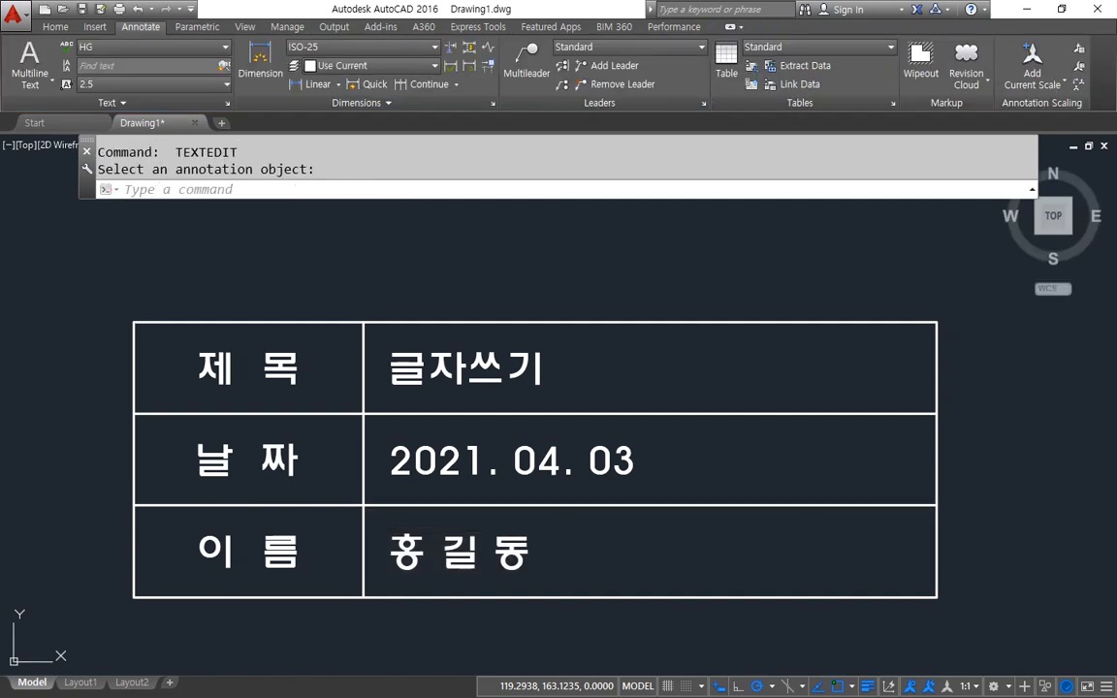